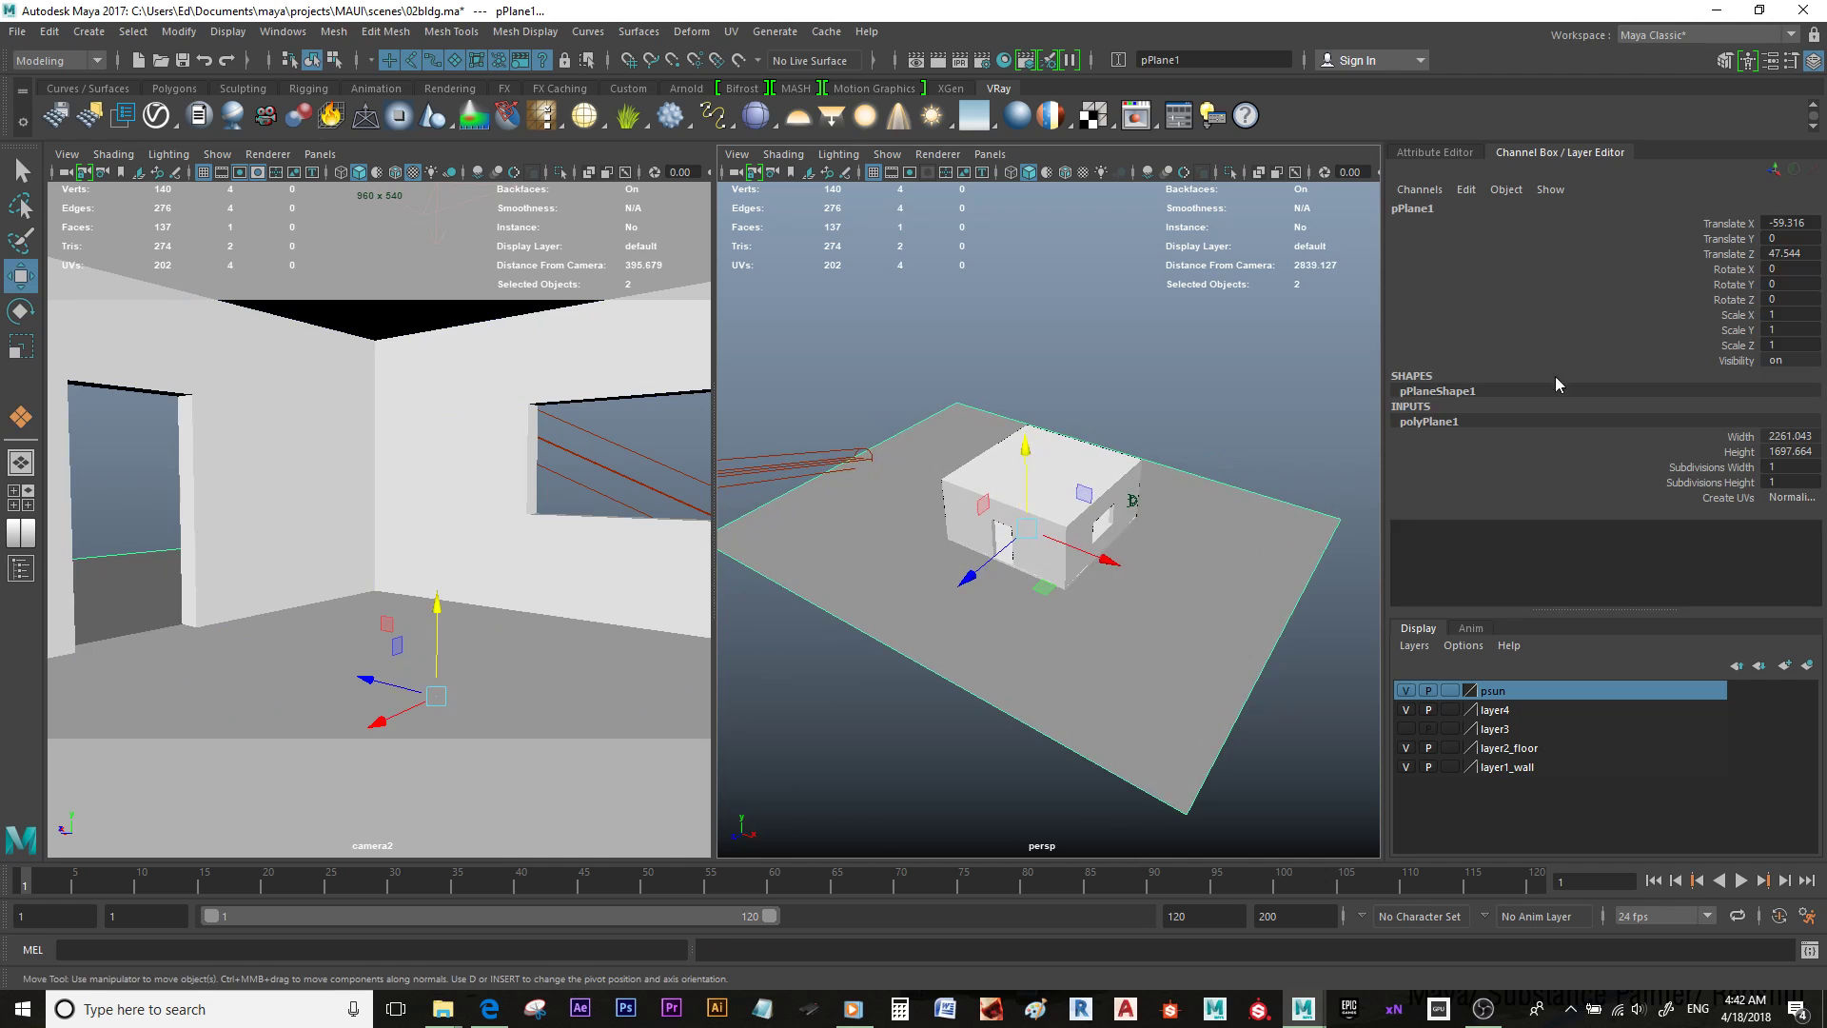
Step: Set the ground plane's Translate X, Y and Z to 0
{"action": "left_click_drag", "start_coordinate": [1780, 222], "coordinate": [1791, 251]}
{"action": "type", "text": "0"}
{"action": "key", "text": "Return"}
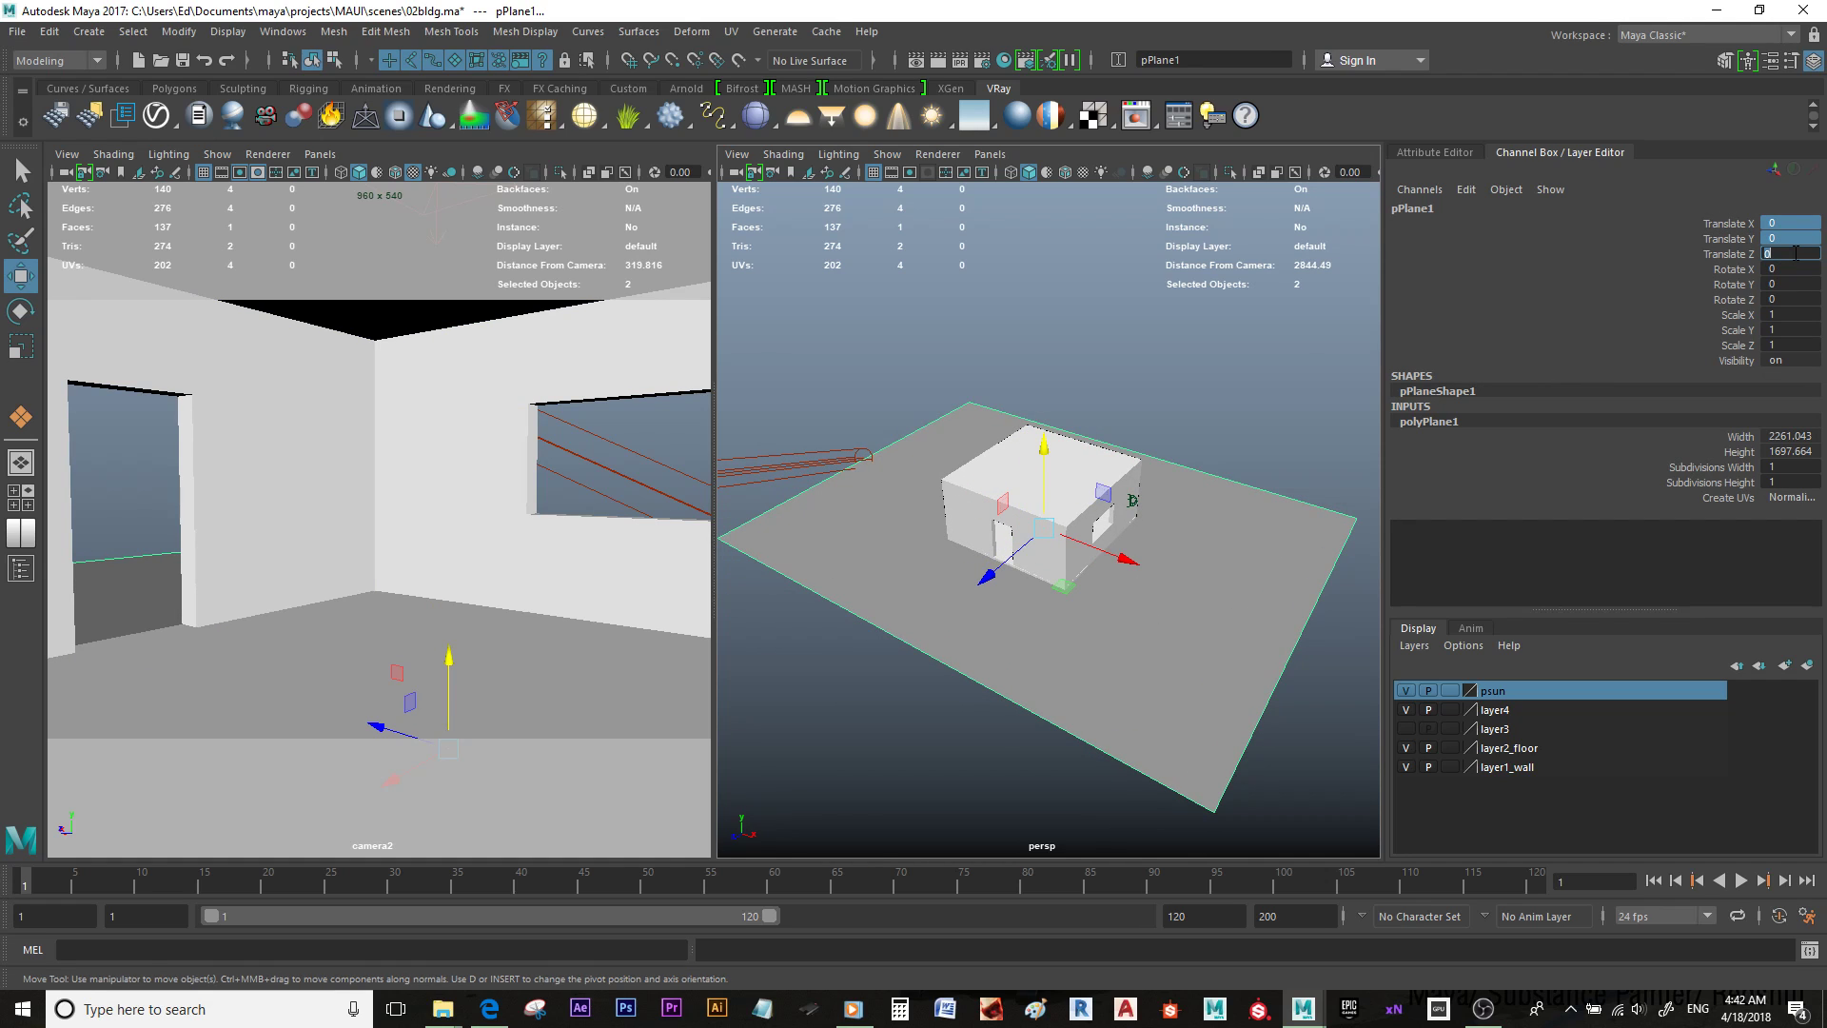
Step: Assign a new VRayMtl material to the ground plane and display its material settings
{"action": "scroll", "coordinate": [1085, 373], "scroll_direction": "up", "scroll_amount": 2}
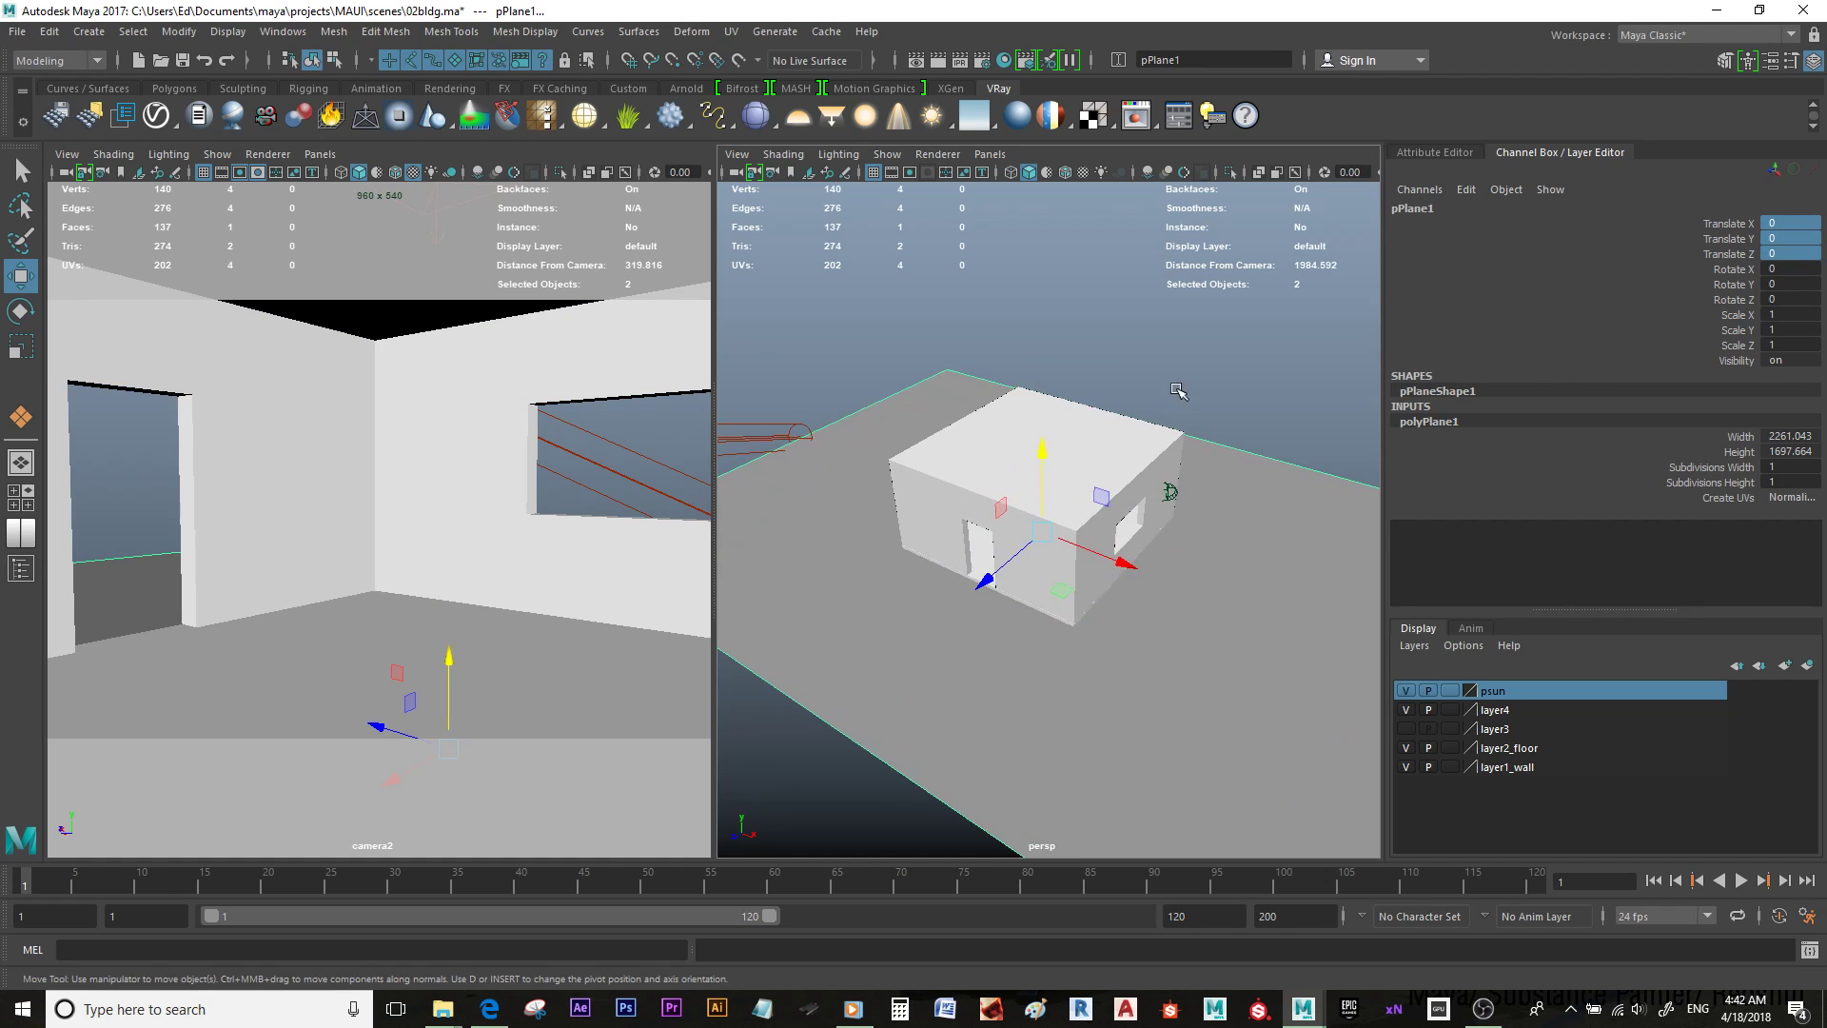
{"action": "left_click", "coordinate": [1018, 115]}
{"action": "left_click", "coordinate": [1434, 152]}
{"action": "left_click", "coordinate": [1656, 207]}
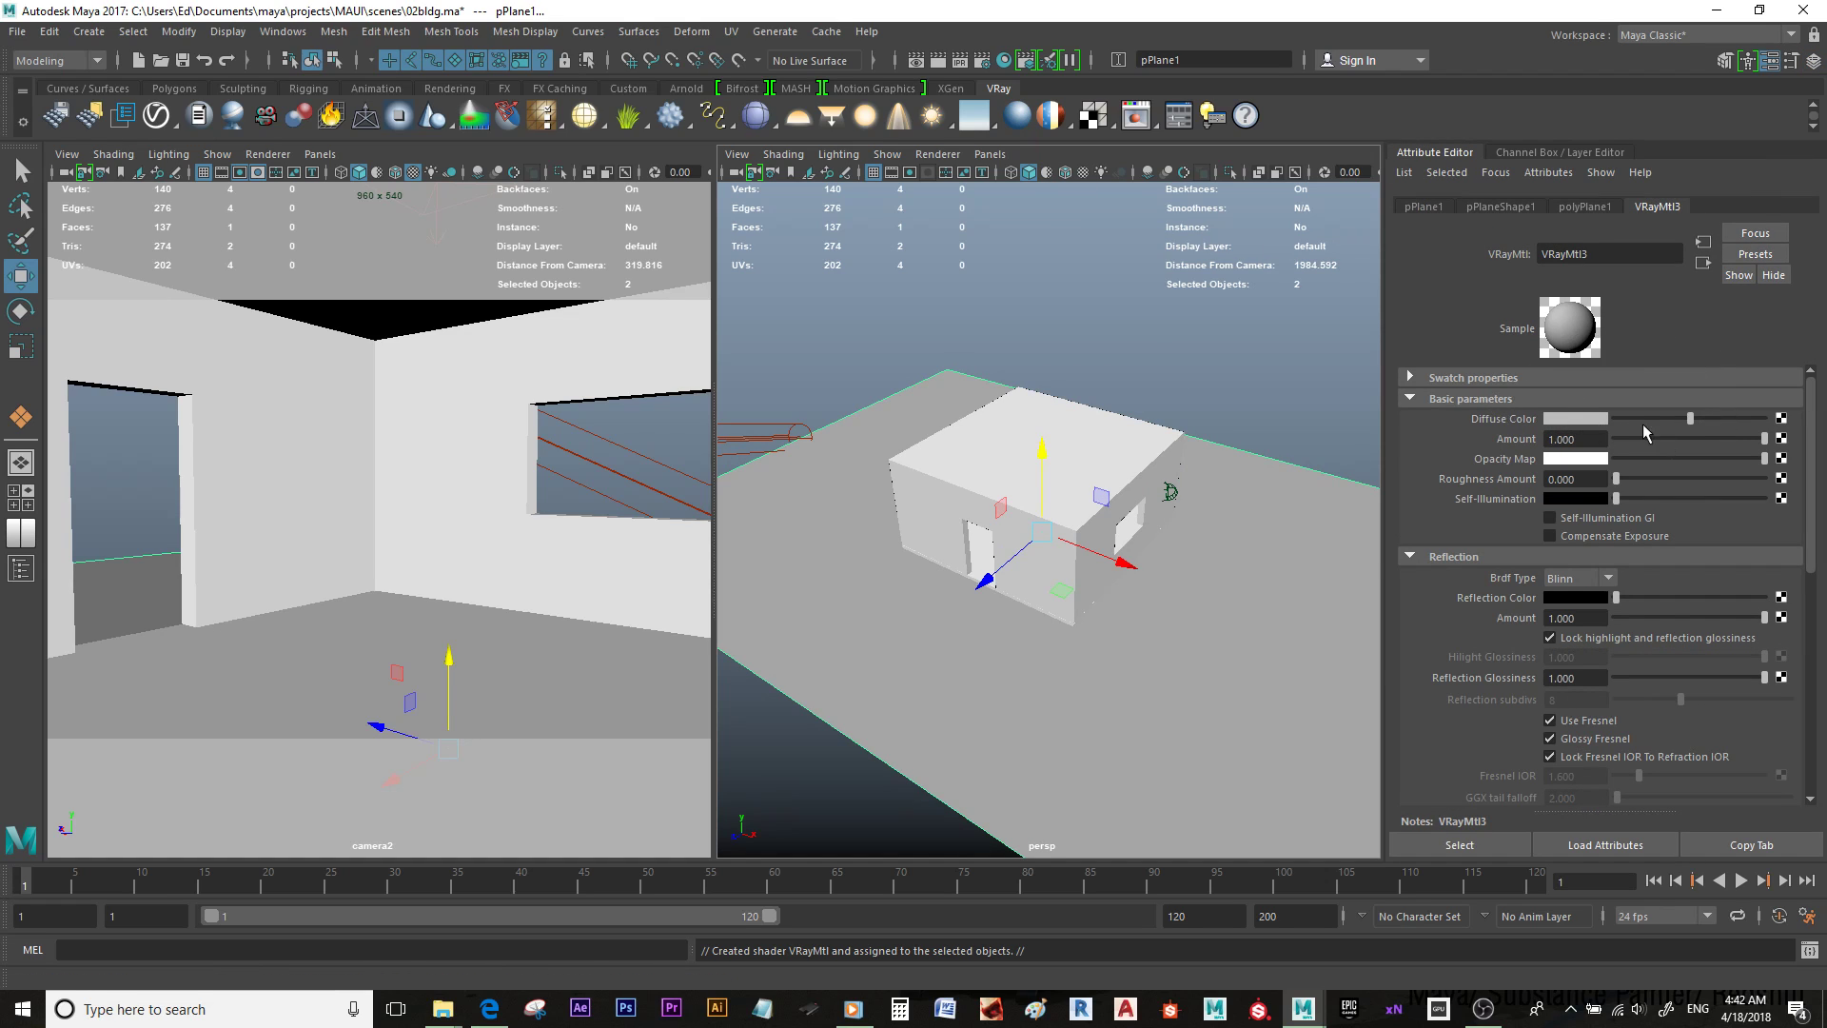
Step: Look through camera1 in the camera2 view and start an interactive V-Ray render with nothing selected
{"action": "right_click_drag", "start_coordinate": [1277, 437], "coordinate": [1045, 380], "text": "alt"}
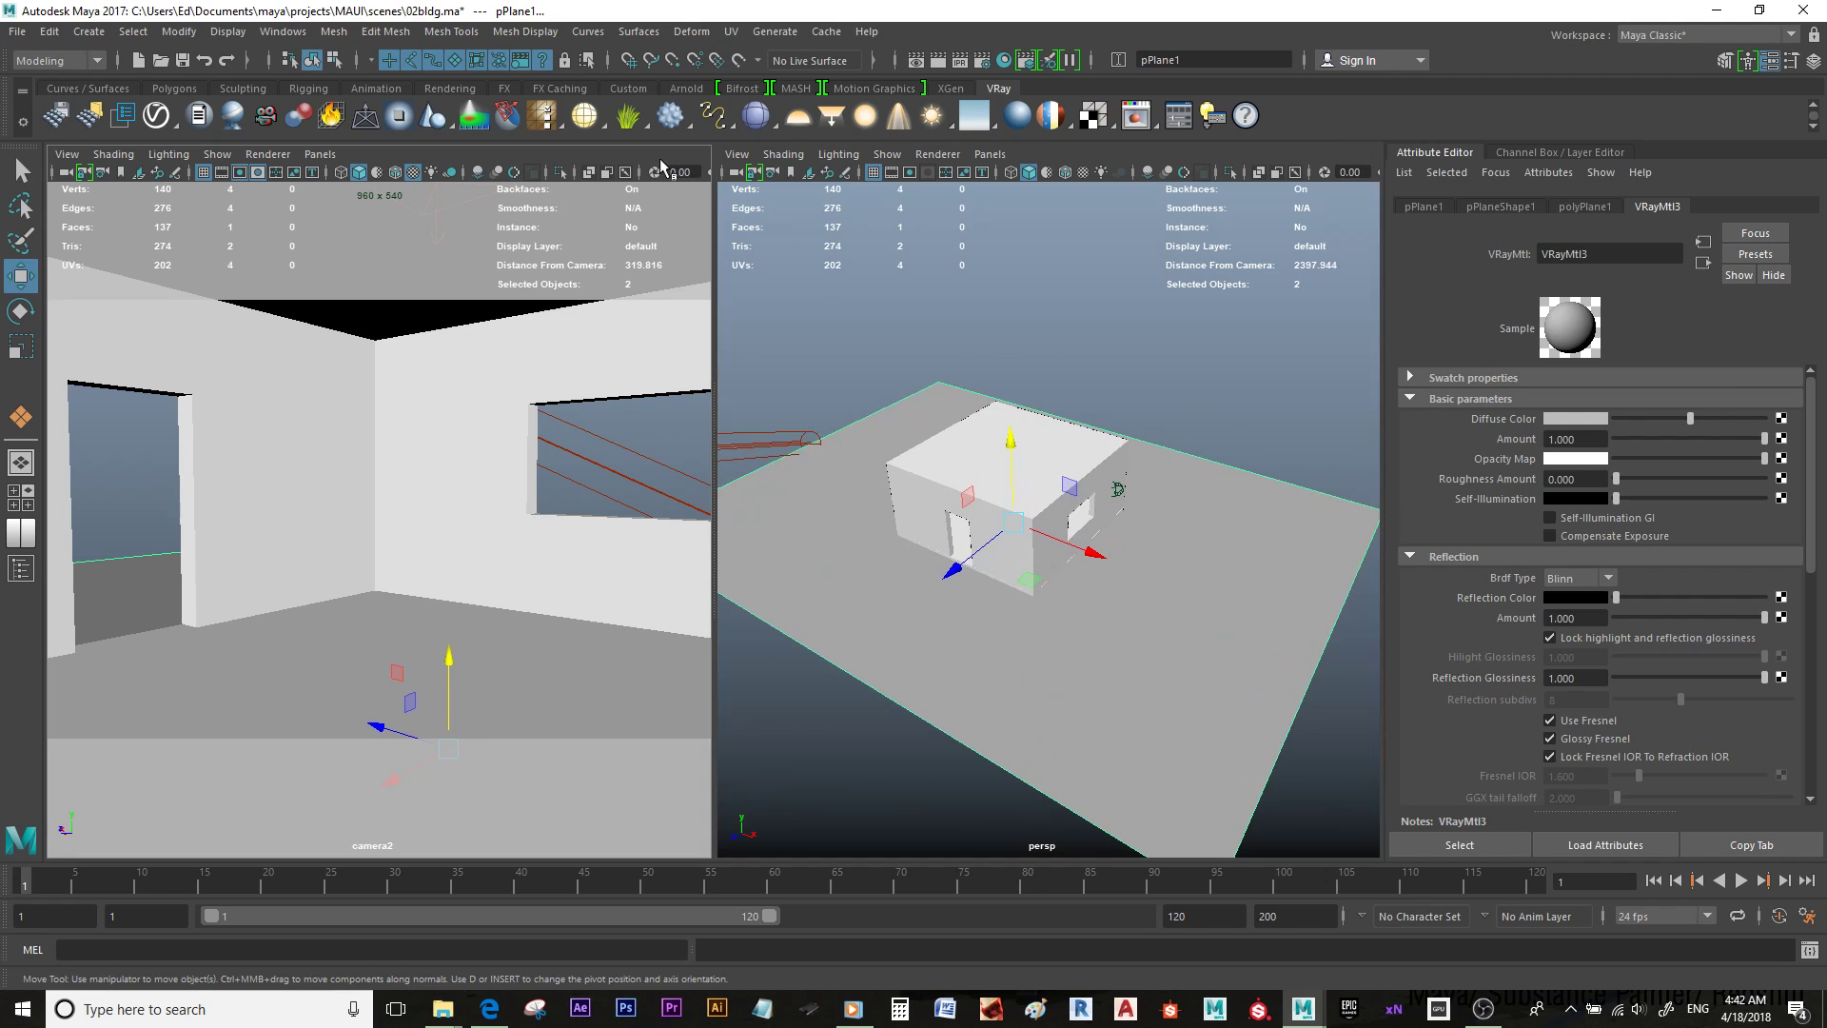
{"action": "left_click", "coordinate": [322, 154]}
{"action": "mouse_move", "coordinate": [335, 177]}
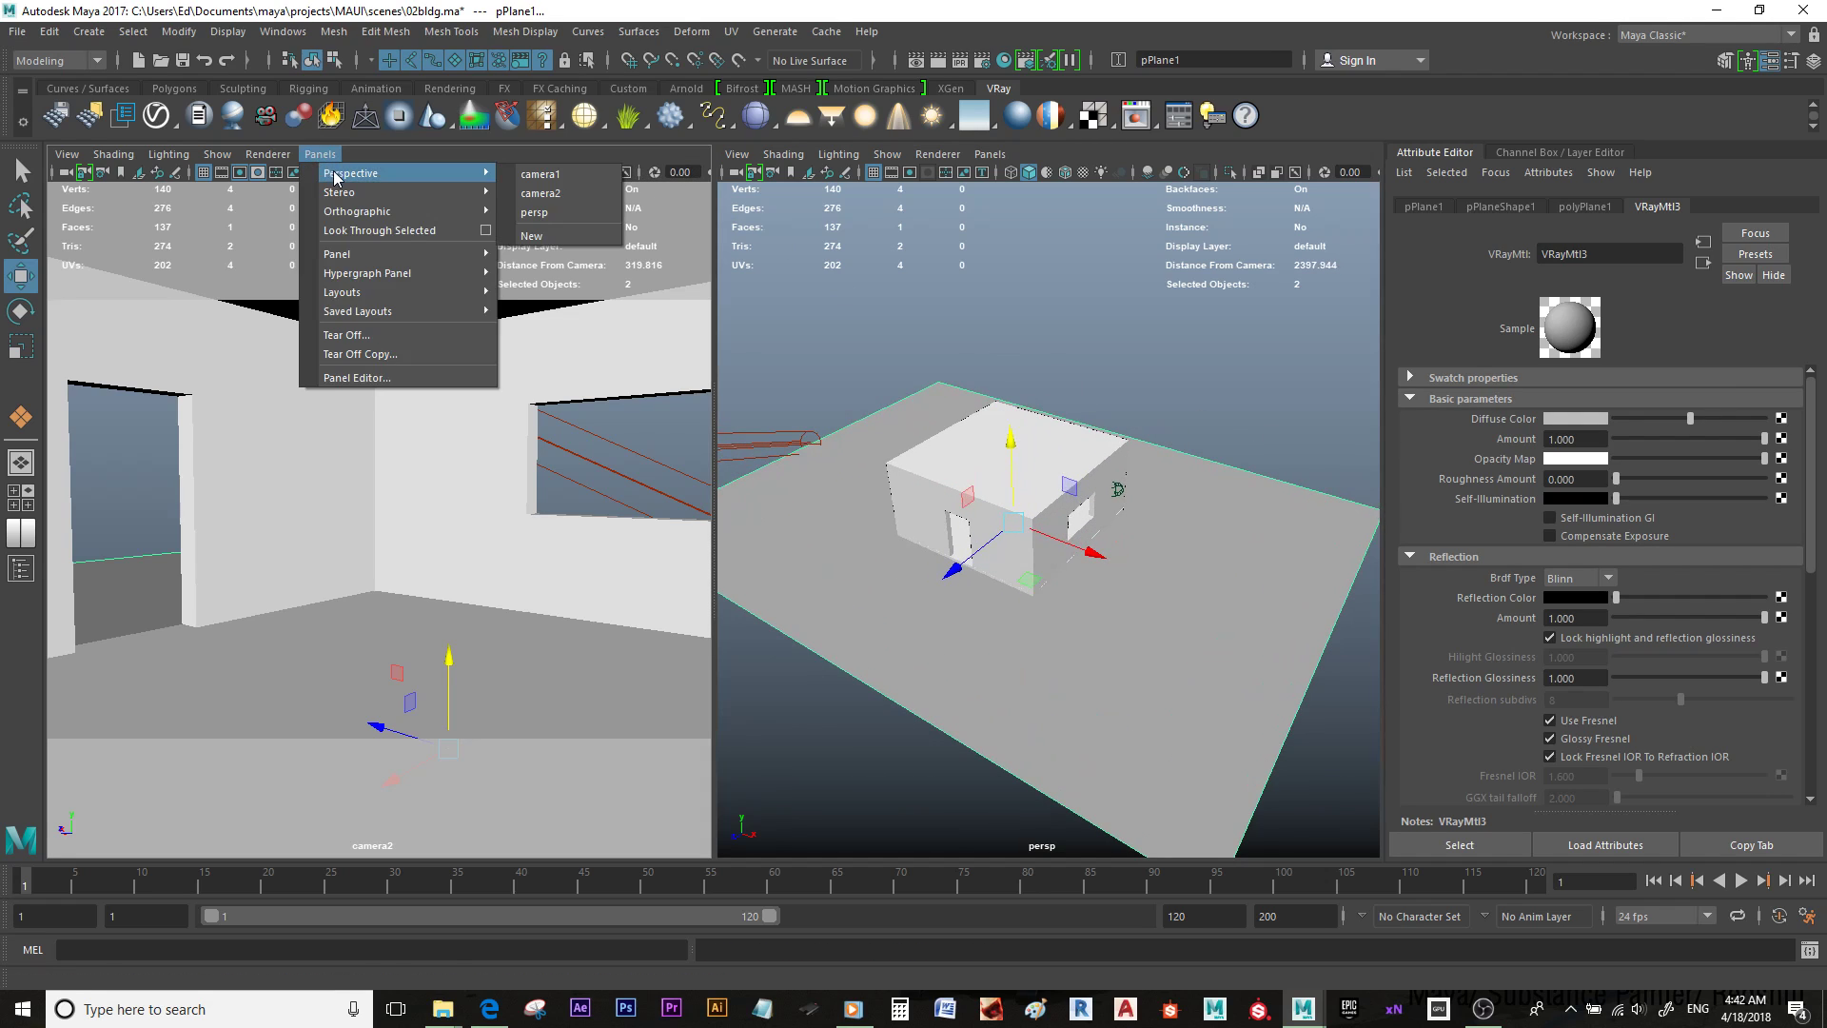
{"action": "left_click", "coordinate": [529, 175]}
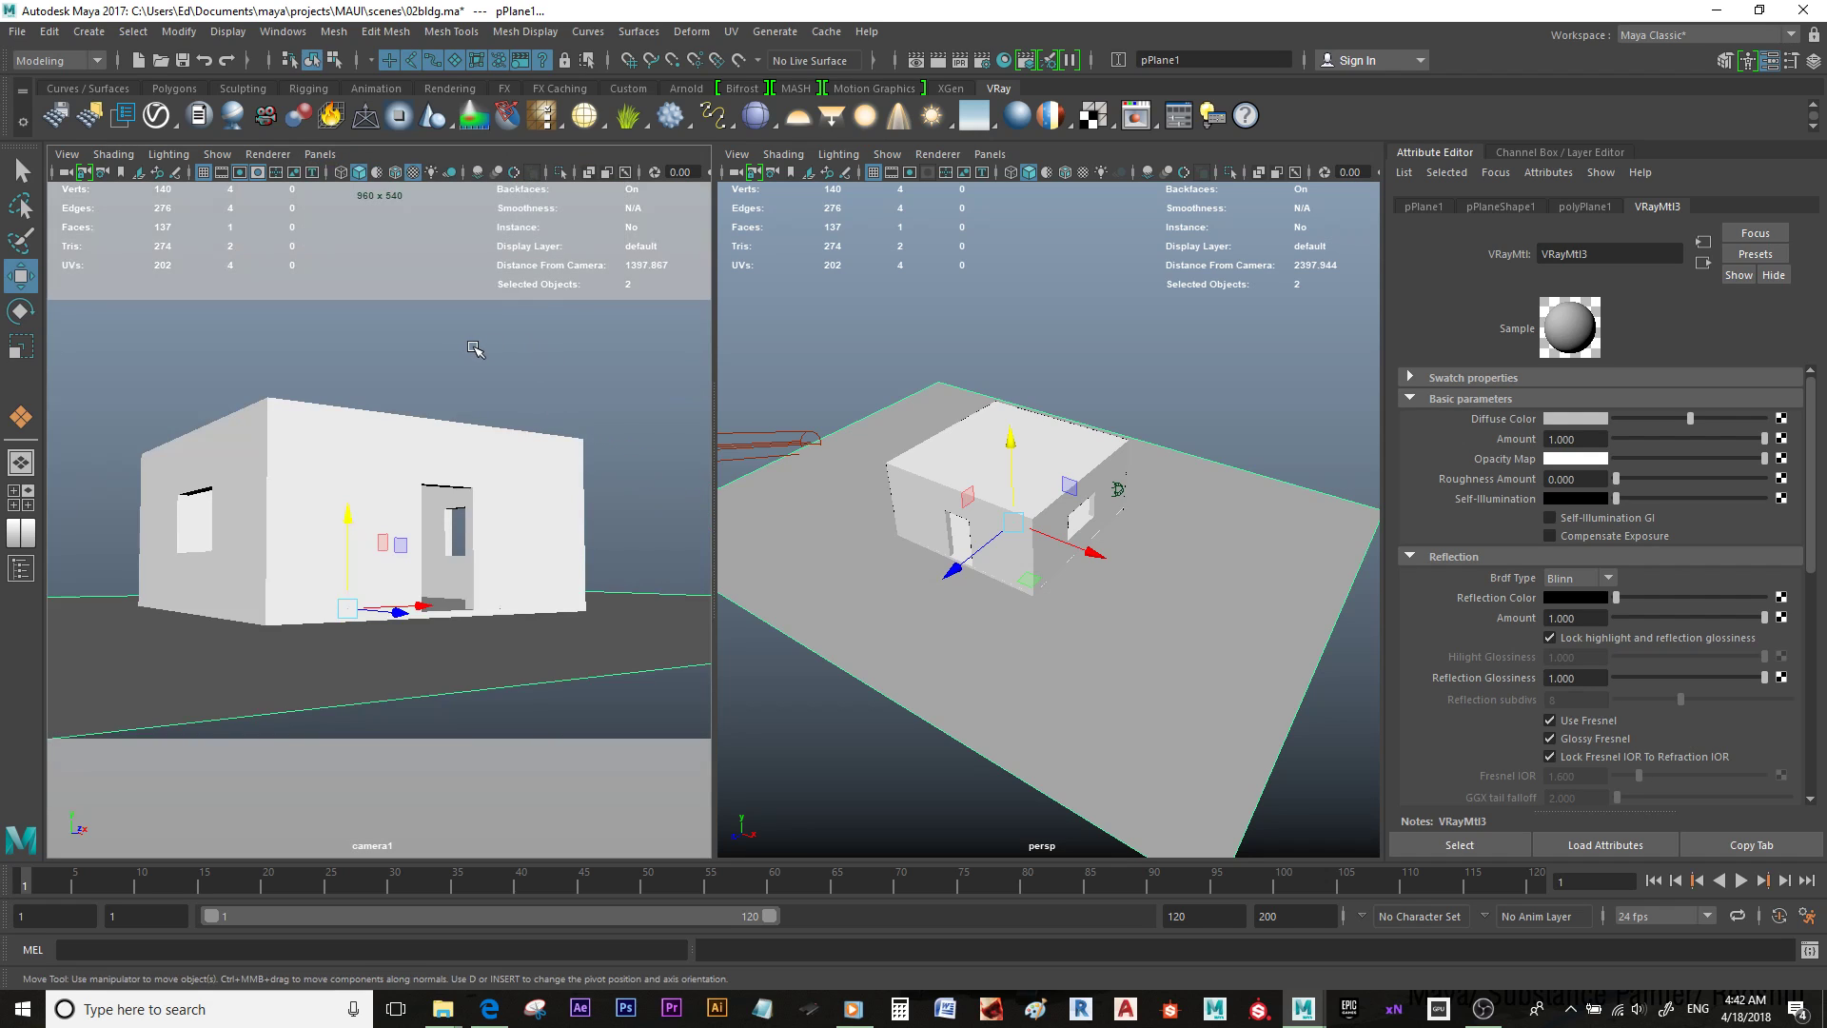
{"action": "left_click", "coordinate": [488, 349]}
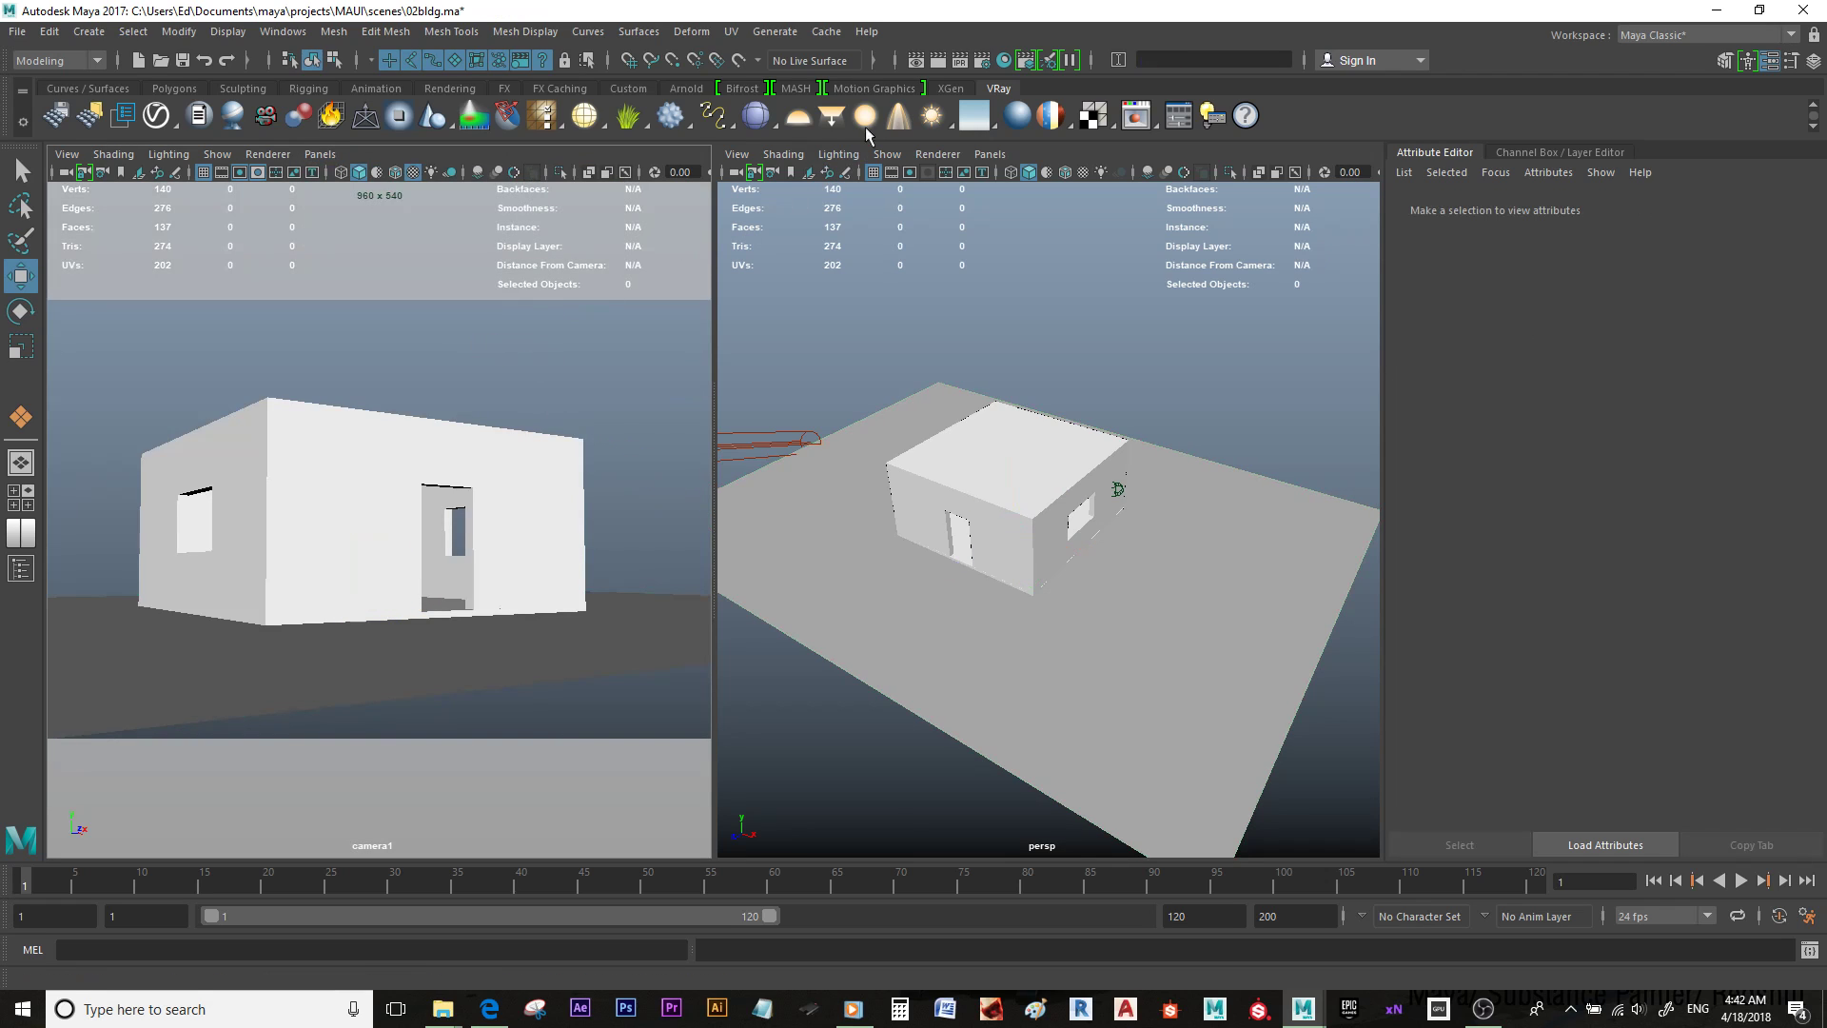
{"action": "left_click", "coordinate": [956, 63]}
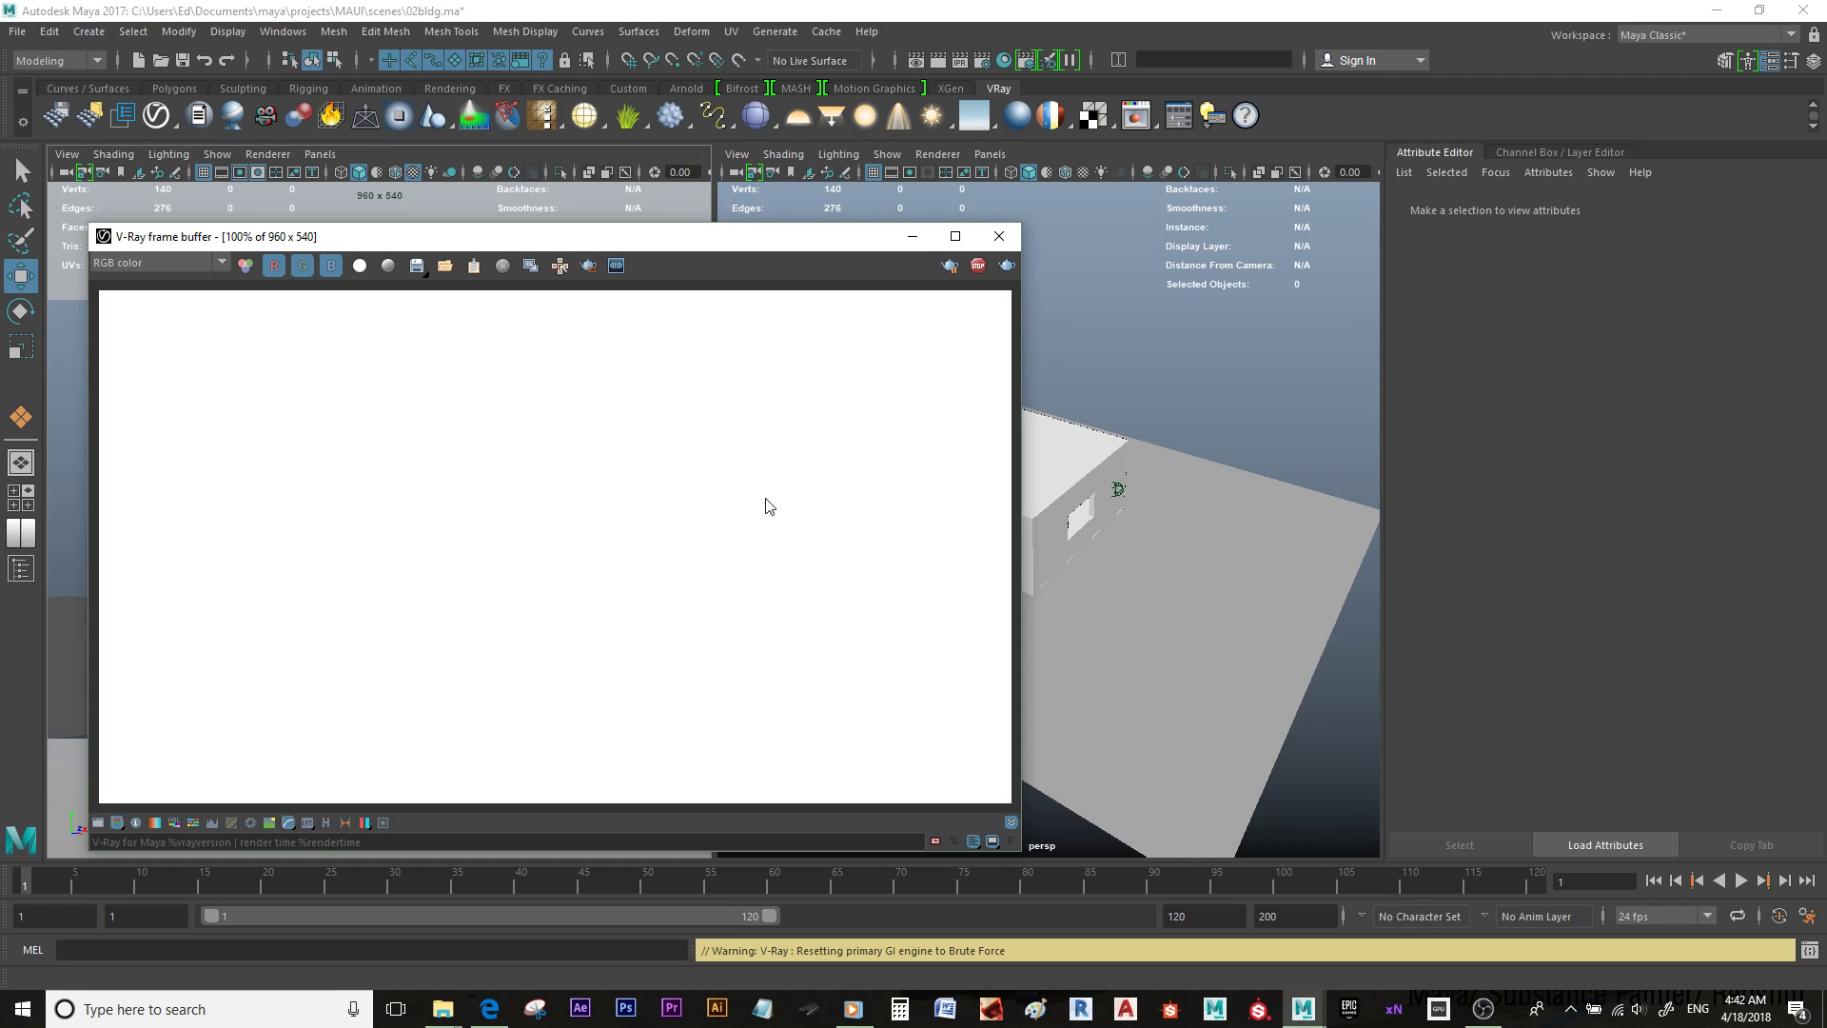
{"action": "left_click_drag", "start_coordinate": [744, 248], "coordinate": [668, 358]}
Step: Select camera1 in the perspective view and add the V-Ray physical camera attributes to its shape node
{"action": "left_click_drag", "start_coordinate": [1101, 409], "coordinate": [1094, 450], "text": "alt"}
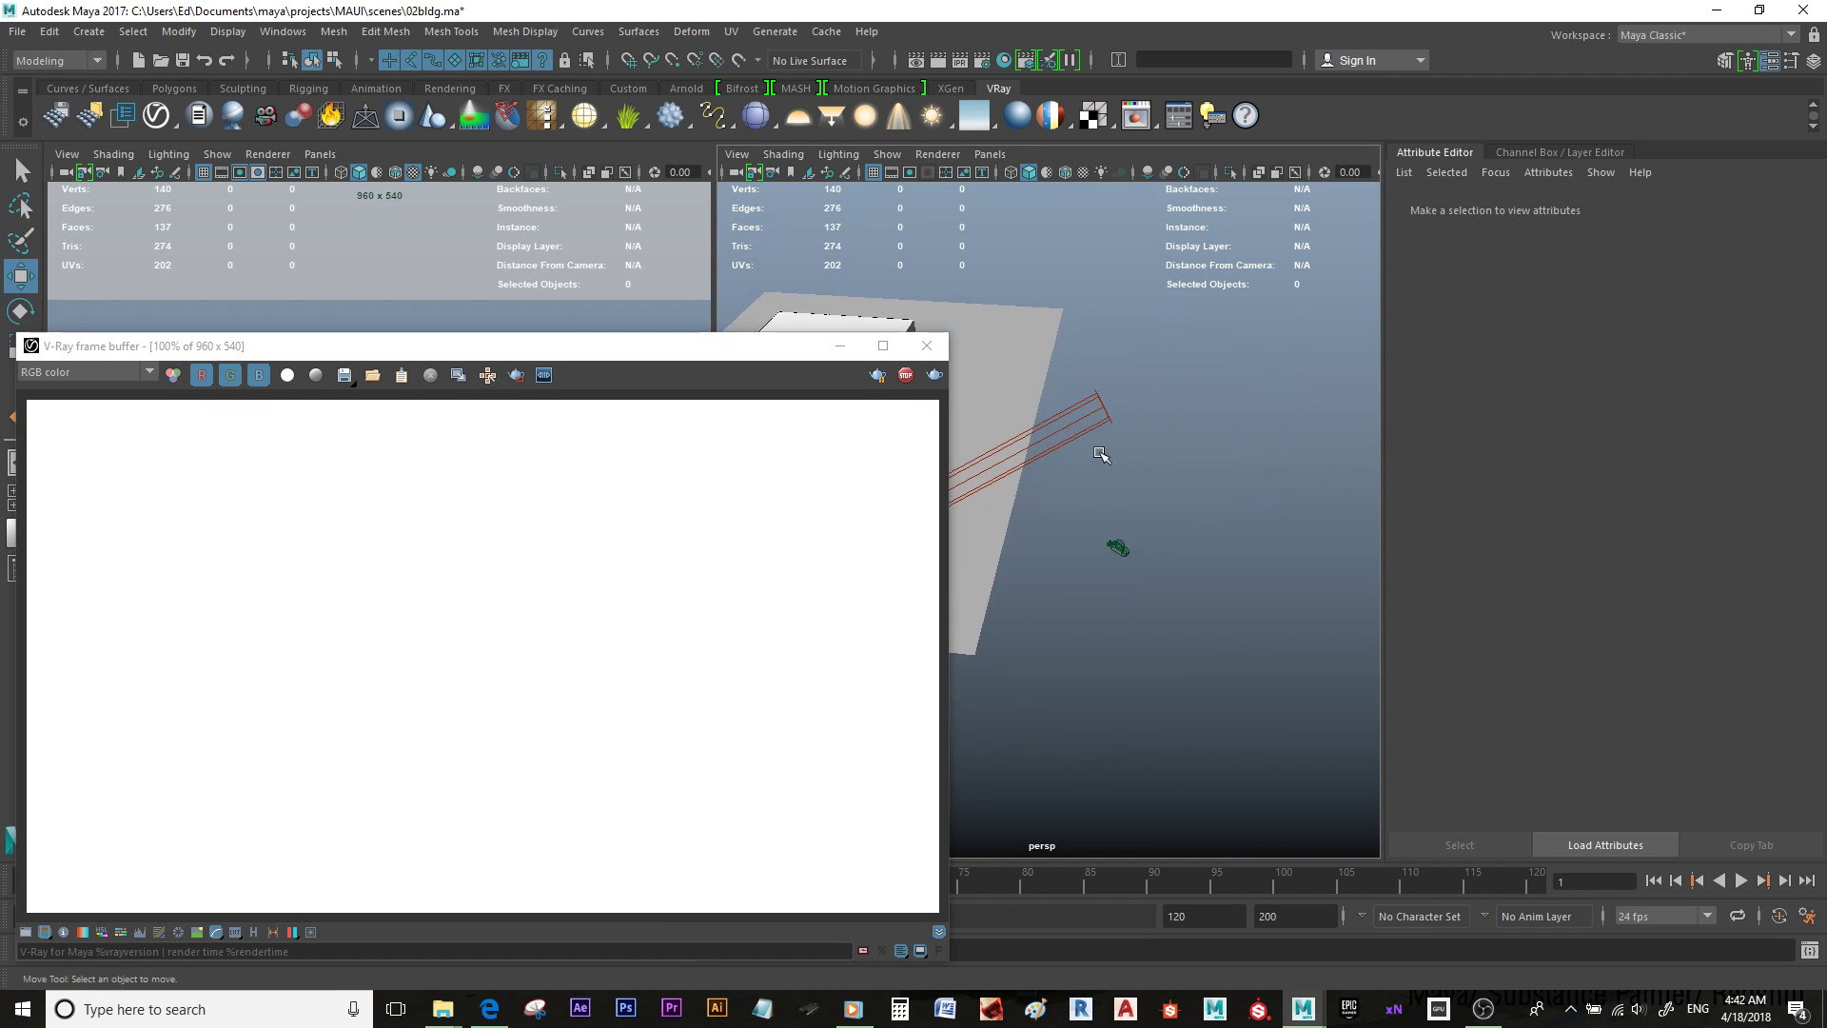
{"action": "right_click_drag", "start_coordinate": [1095, 450], "coordinate": [1168, 515], "text": "alt"}
{"action": "left_click_drag", "start_coordinate": [1130, 531], "coordinate": [1187, 617]}
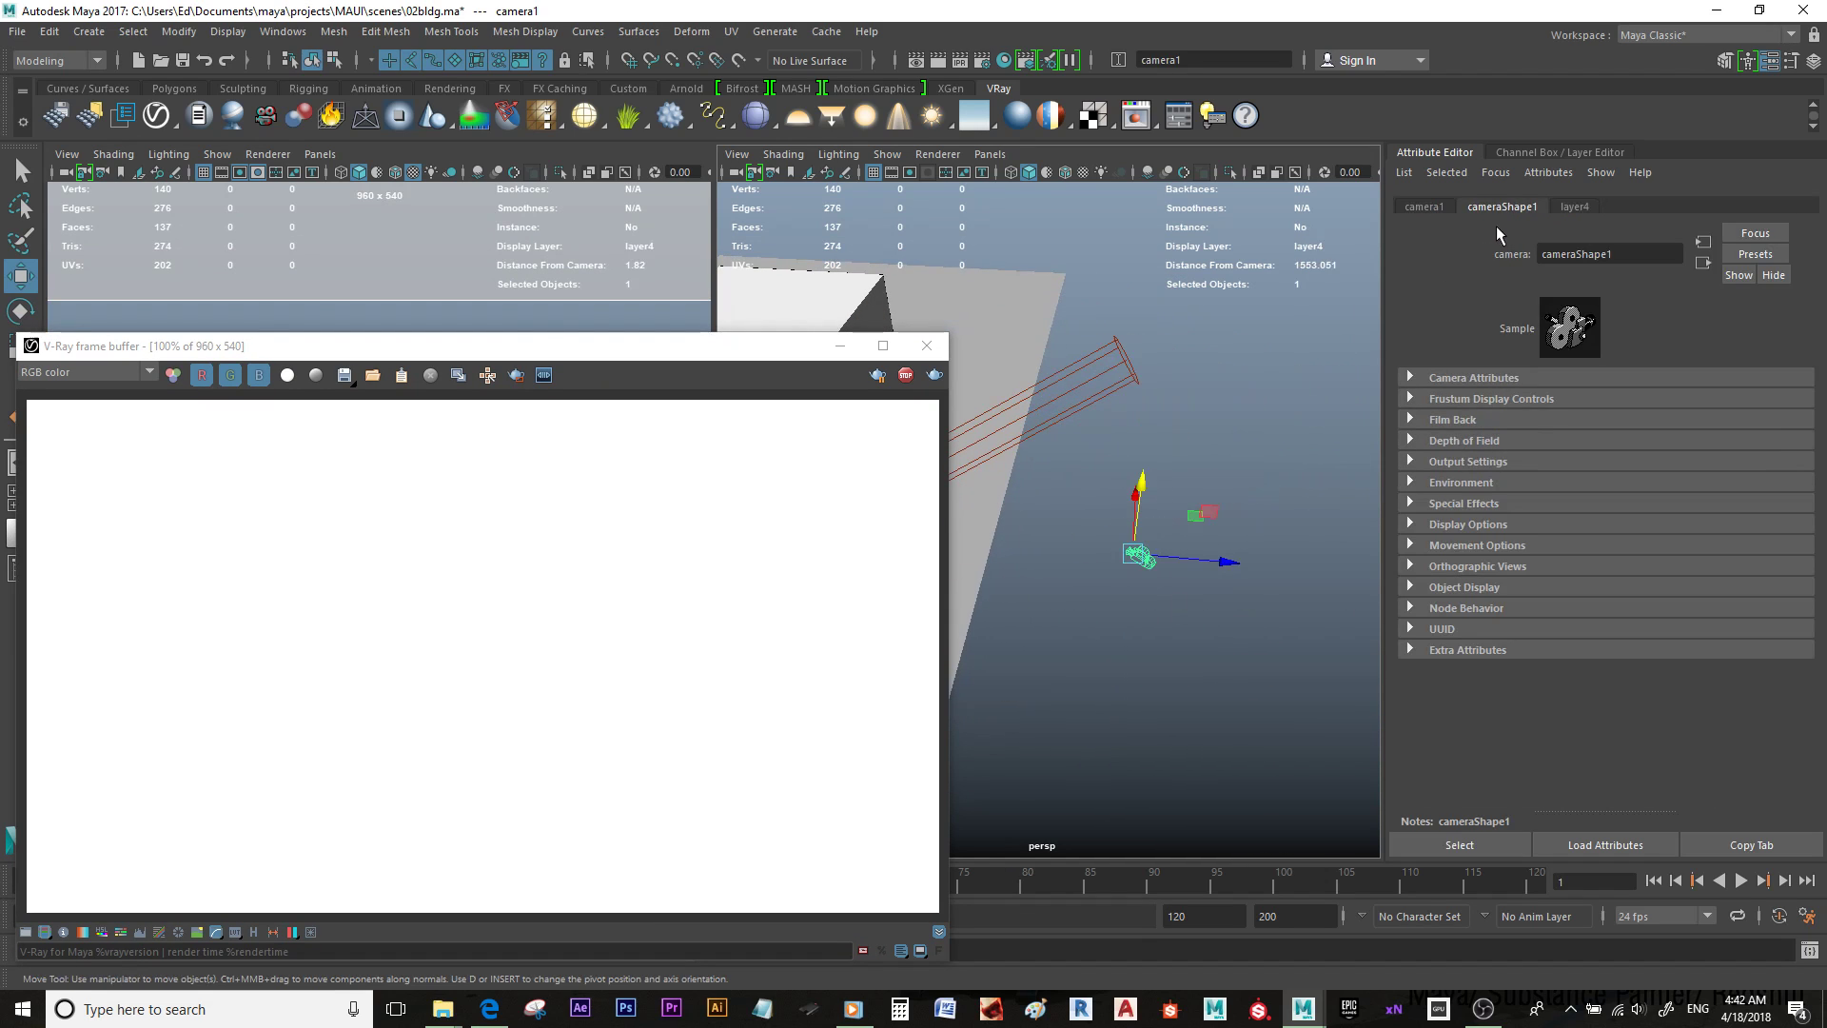
{"action": "left_click", "coordinate": [1425, 208]}
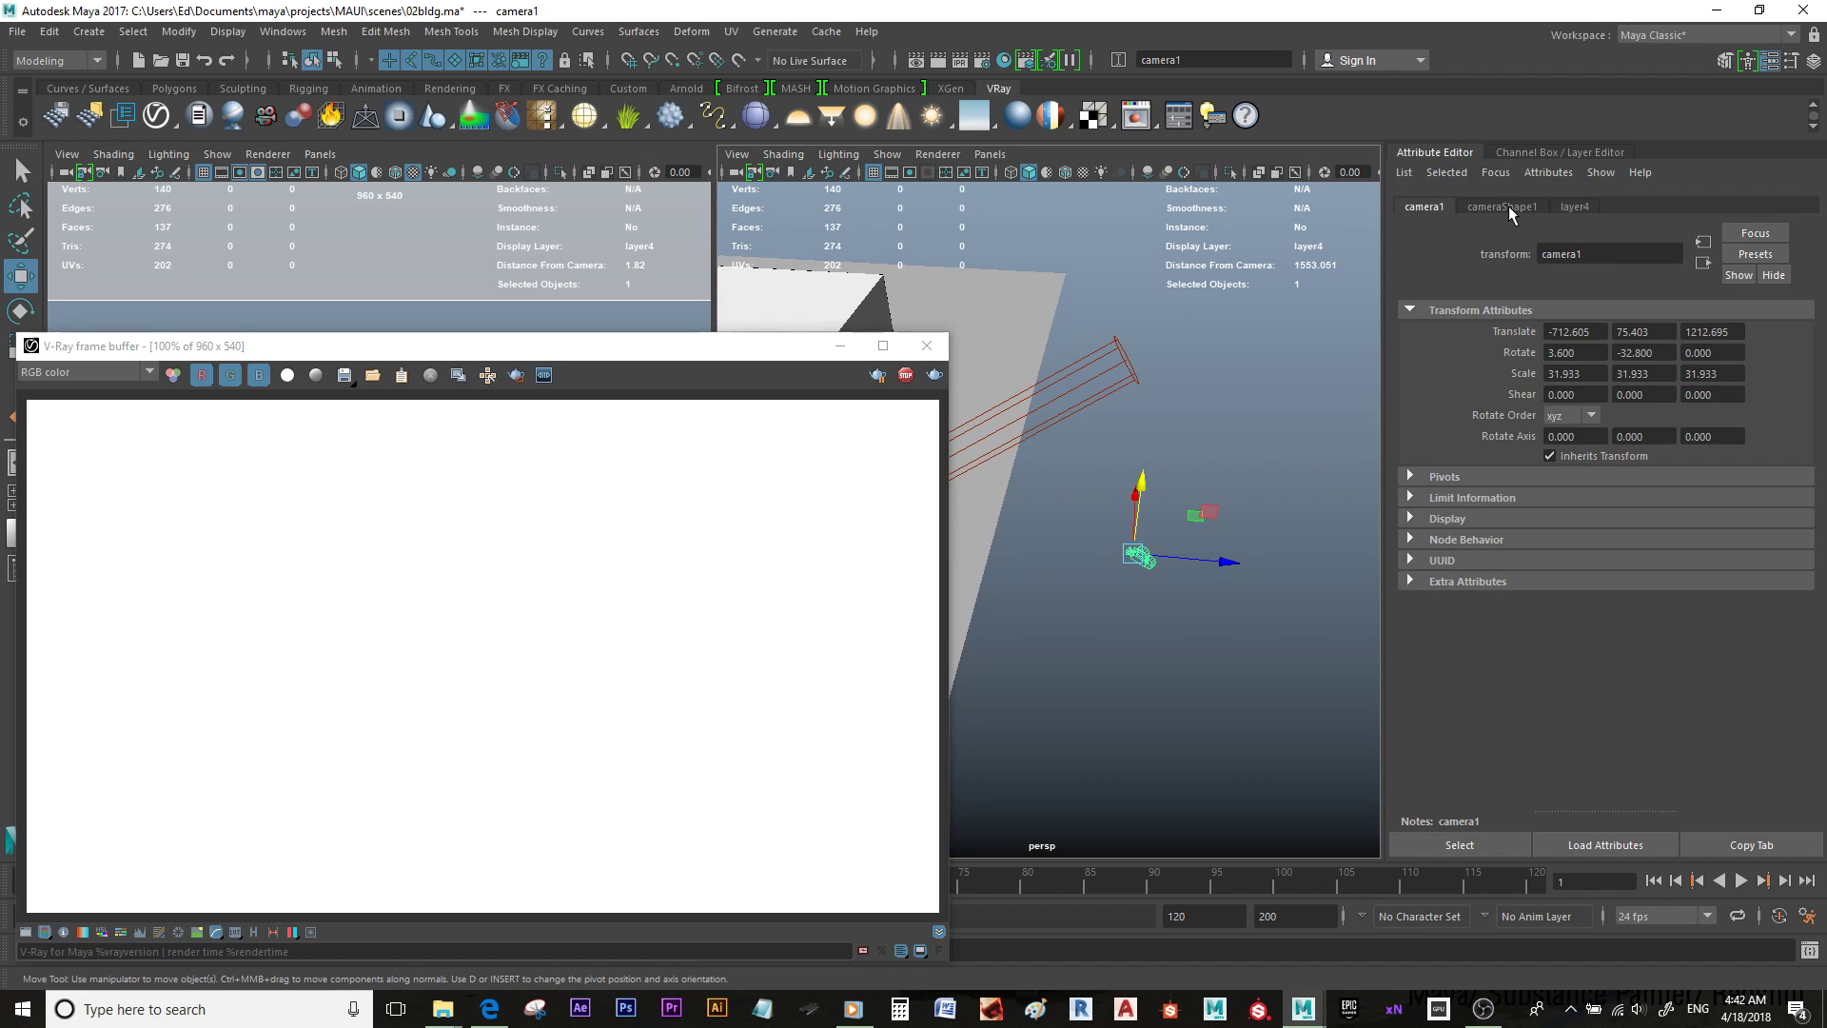
{"action": "left_click", "coordinate": [1574, 206]}
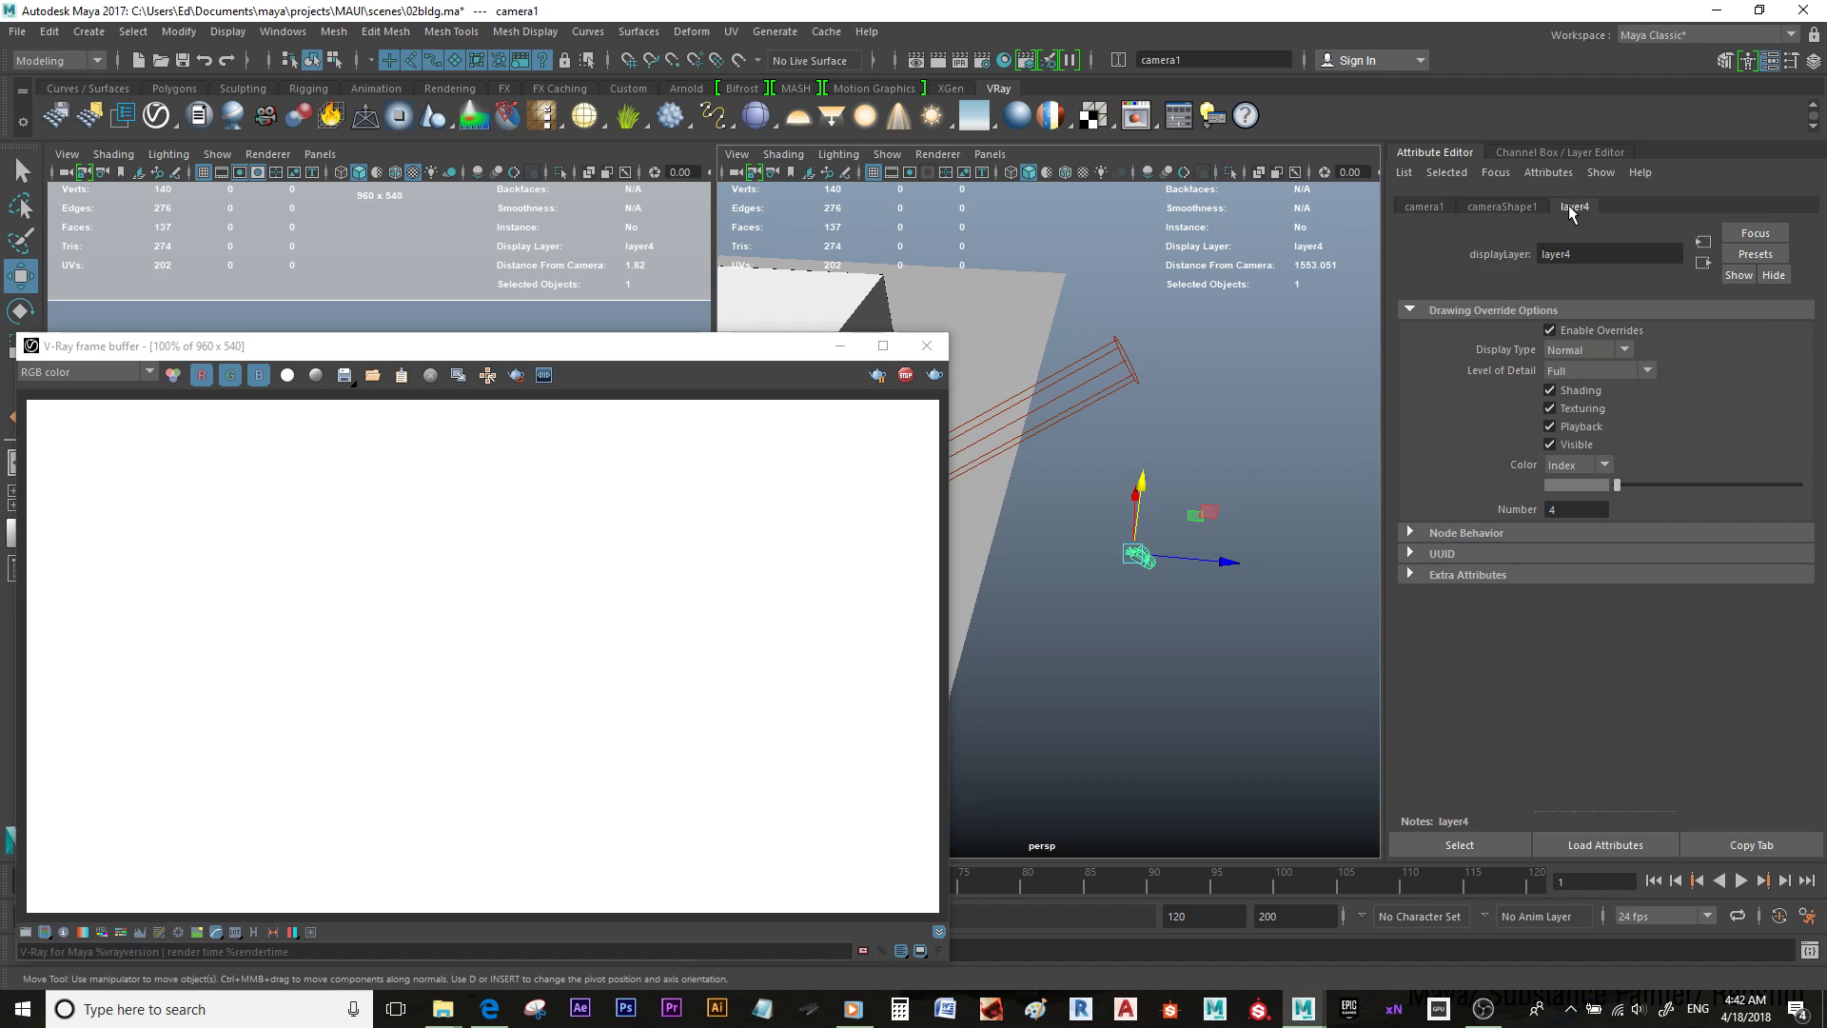
{"action": "left_click", "coordinate": [1424, 208]}
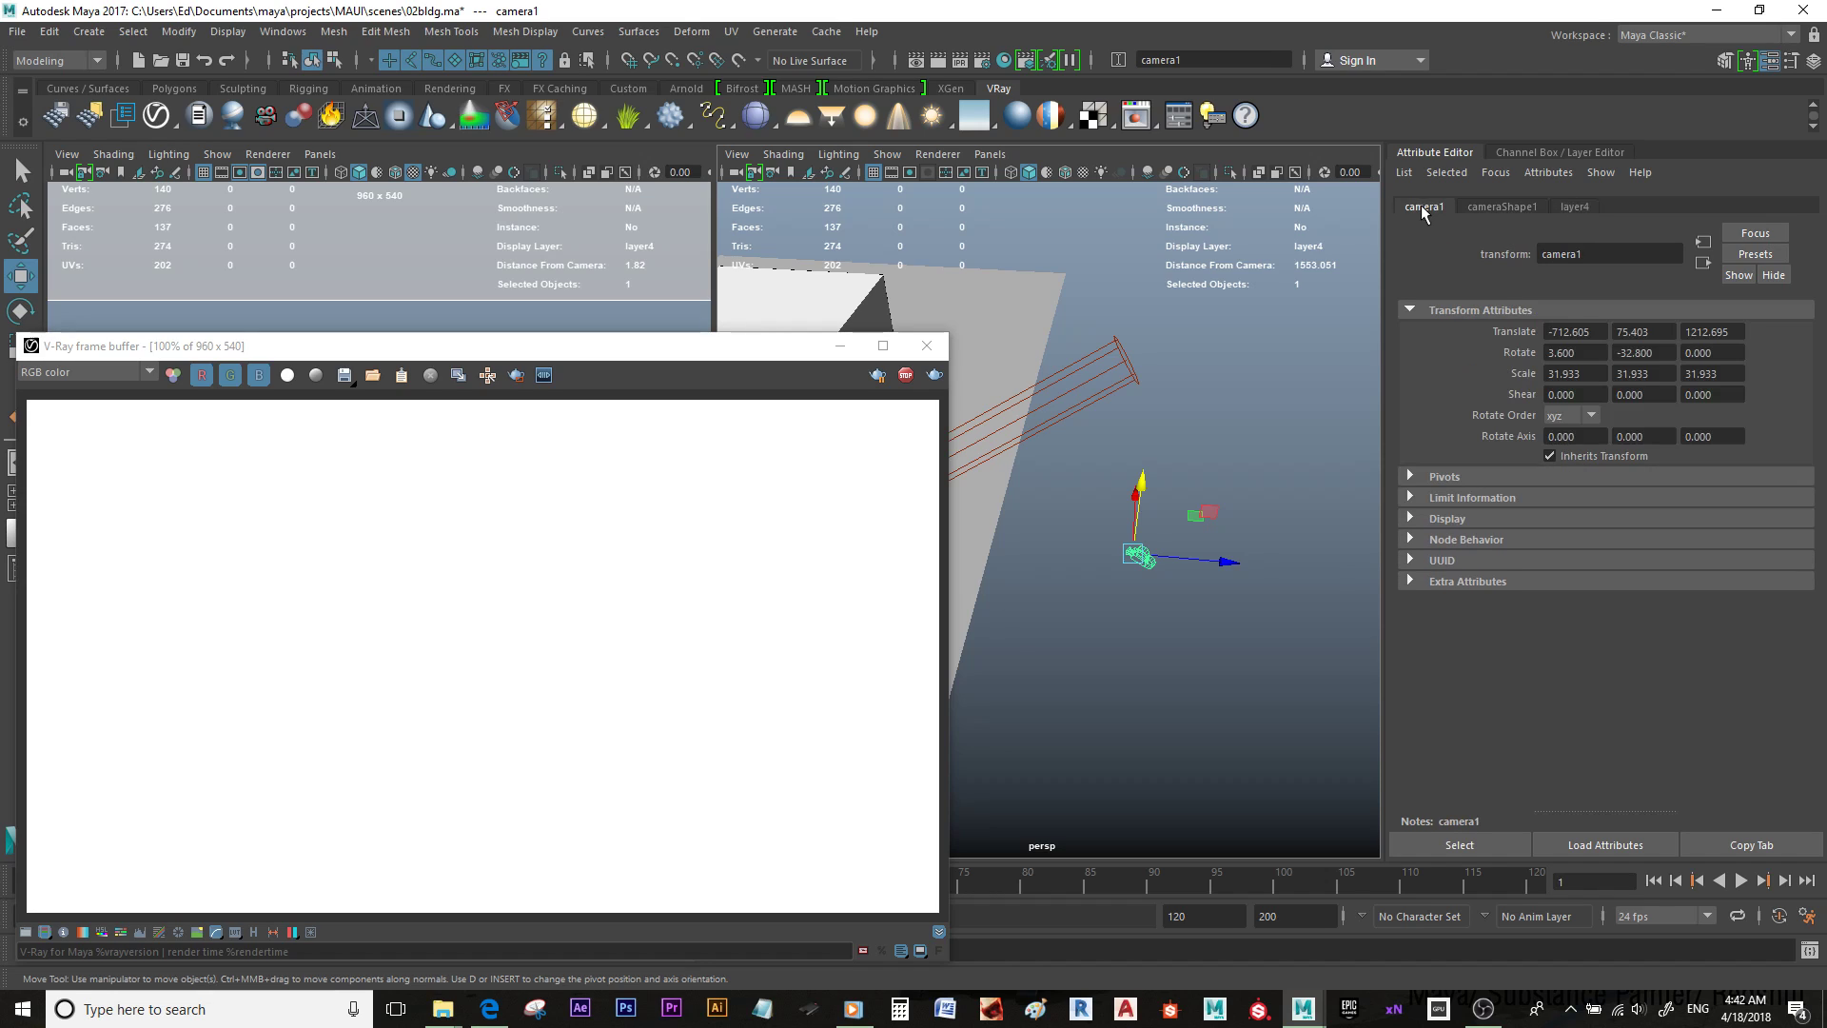
{"action": "left_click", "coordinate": [1491, 209]}
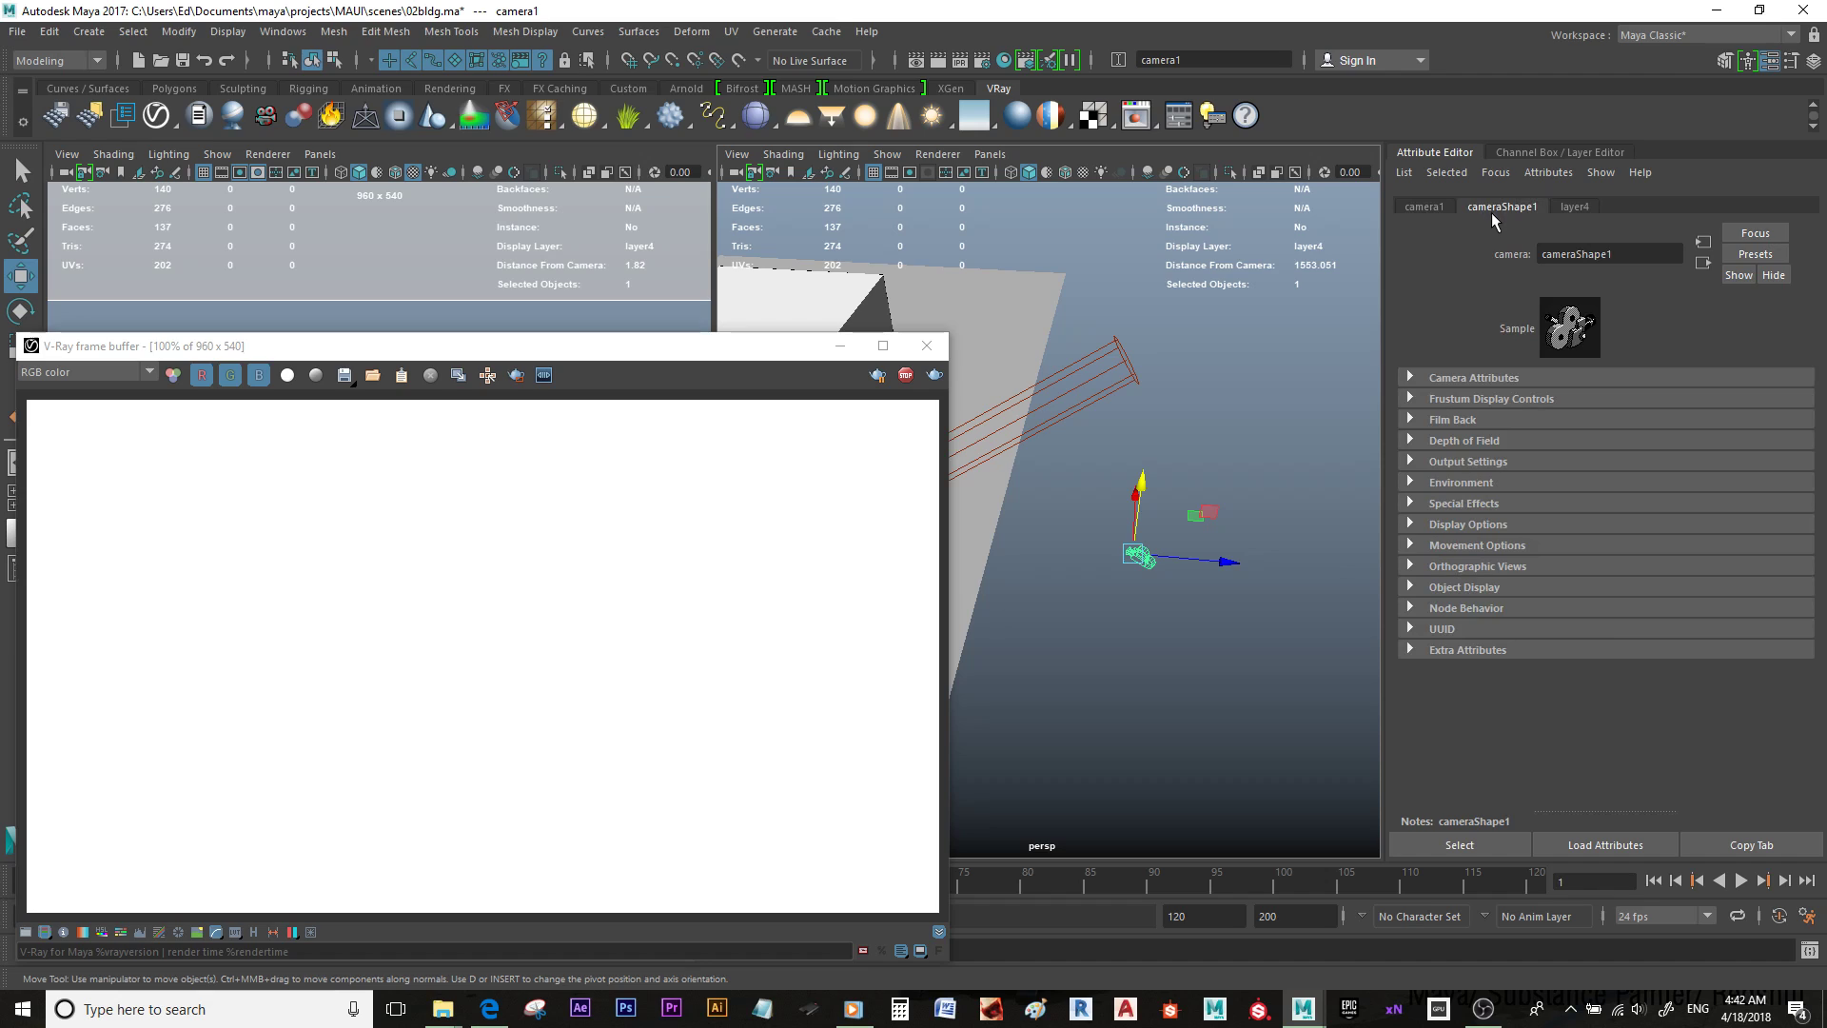
{"action": "left_click", "coordinate": [1468, 378]}
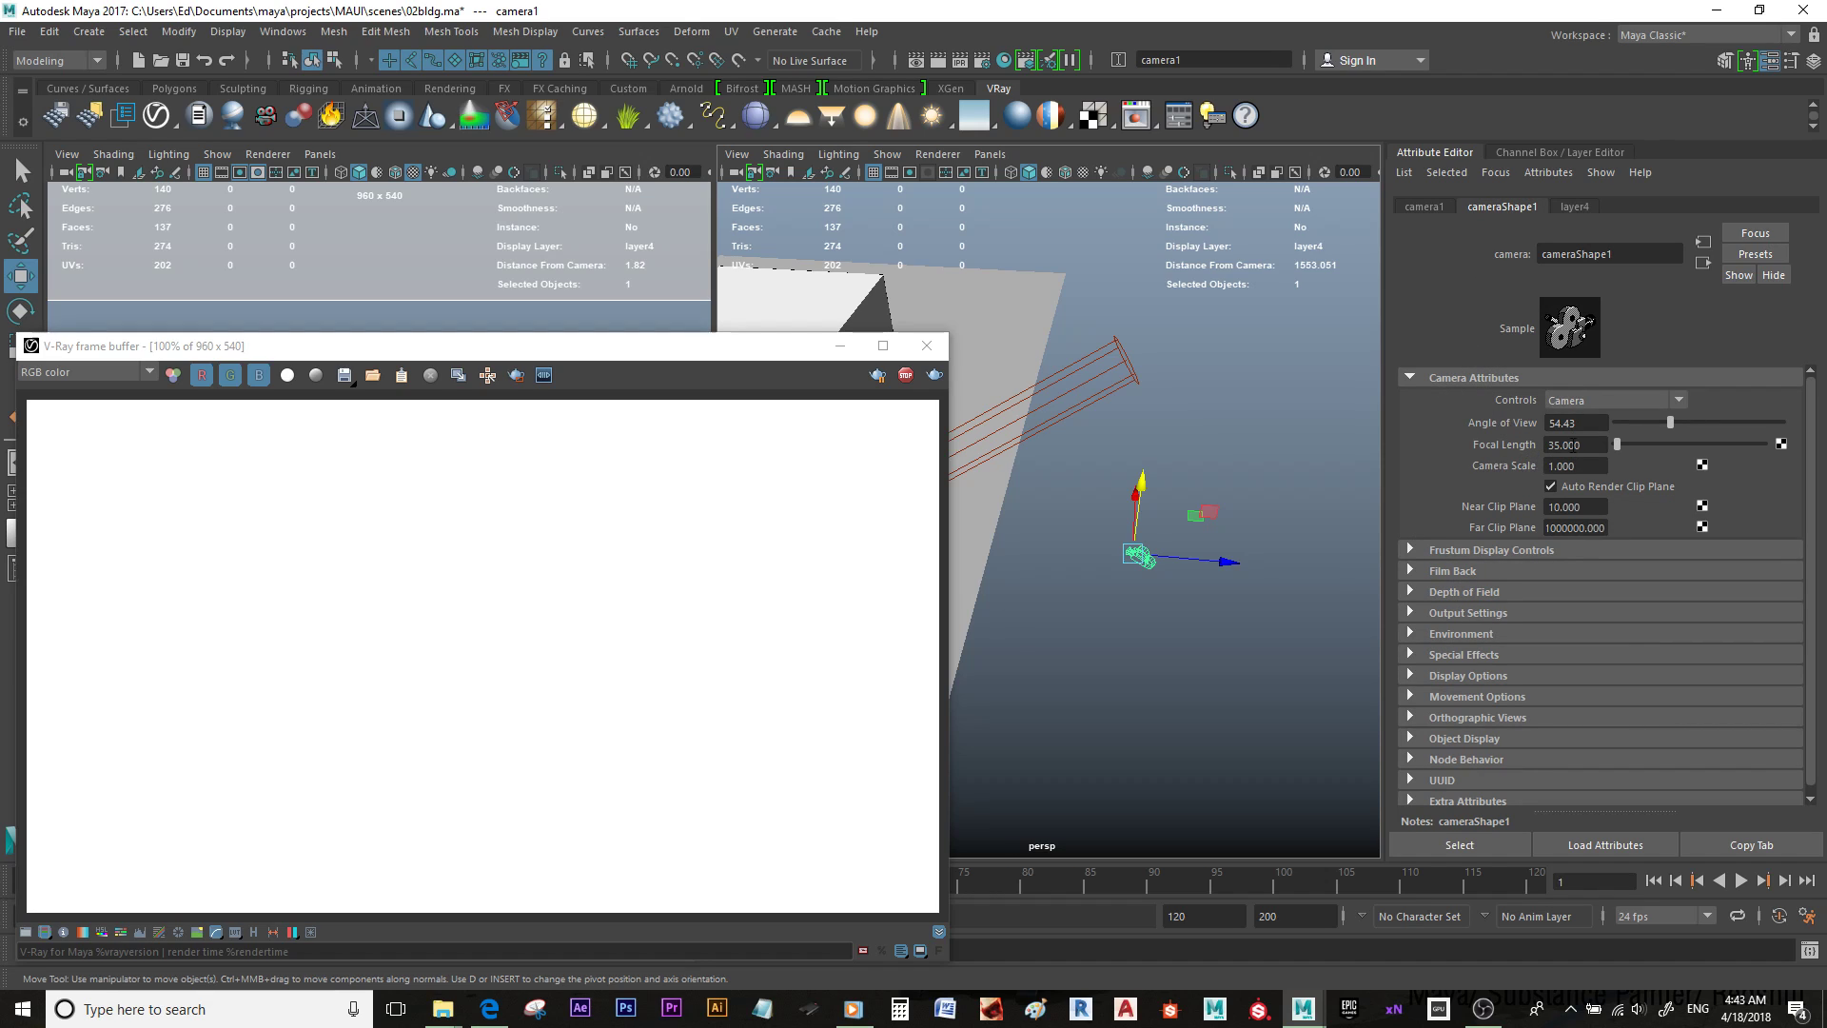
{"action": "left_click", "coordinate": [1549, 175]}
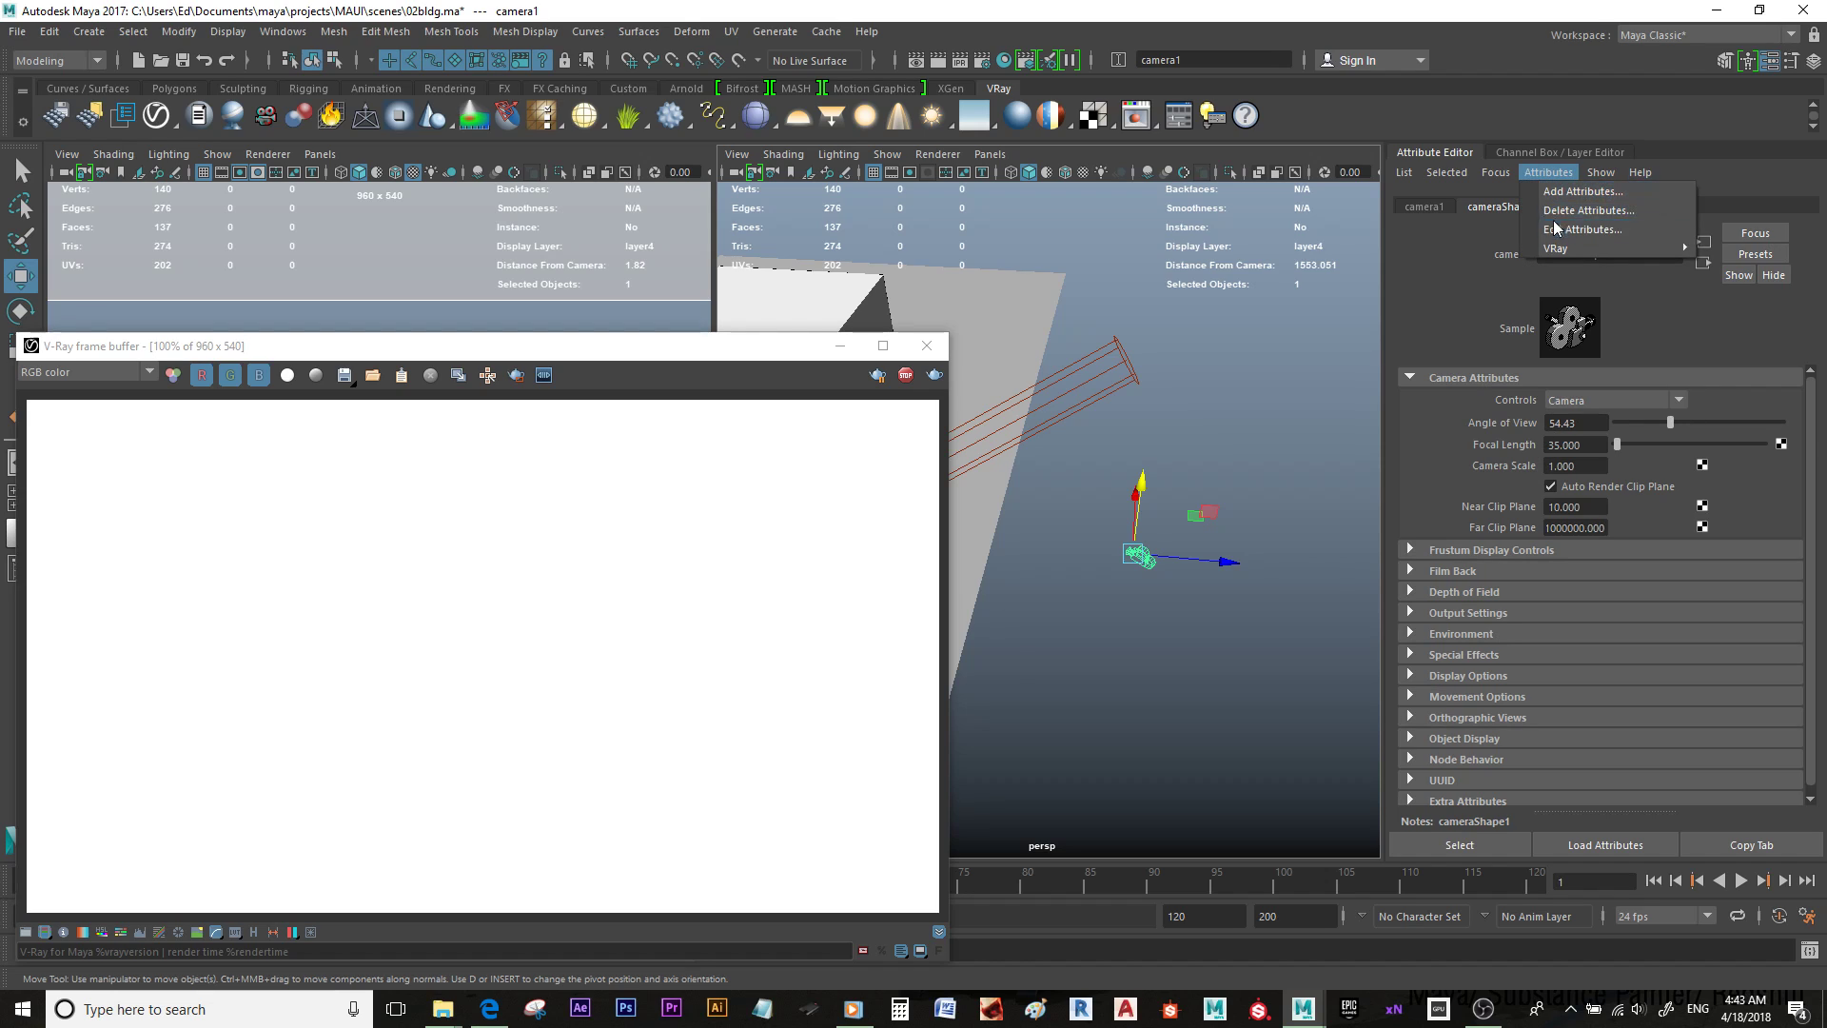
{"action": "mouse_move", "coordinate": [1555, 248]}
{"action": "left_click", "coordinate": [1490, 248]}
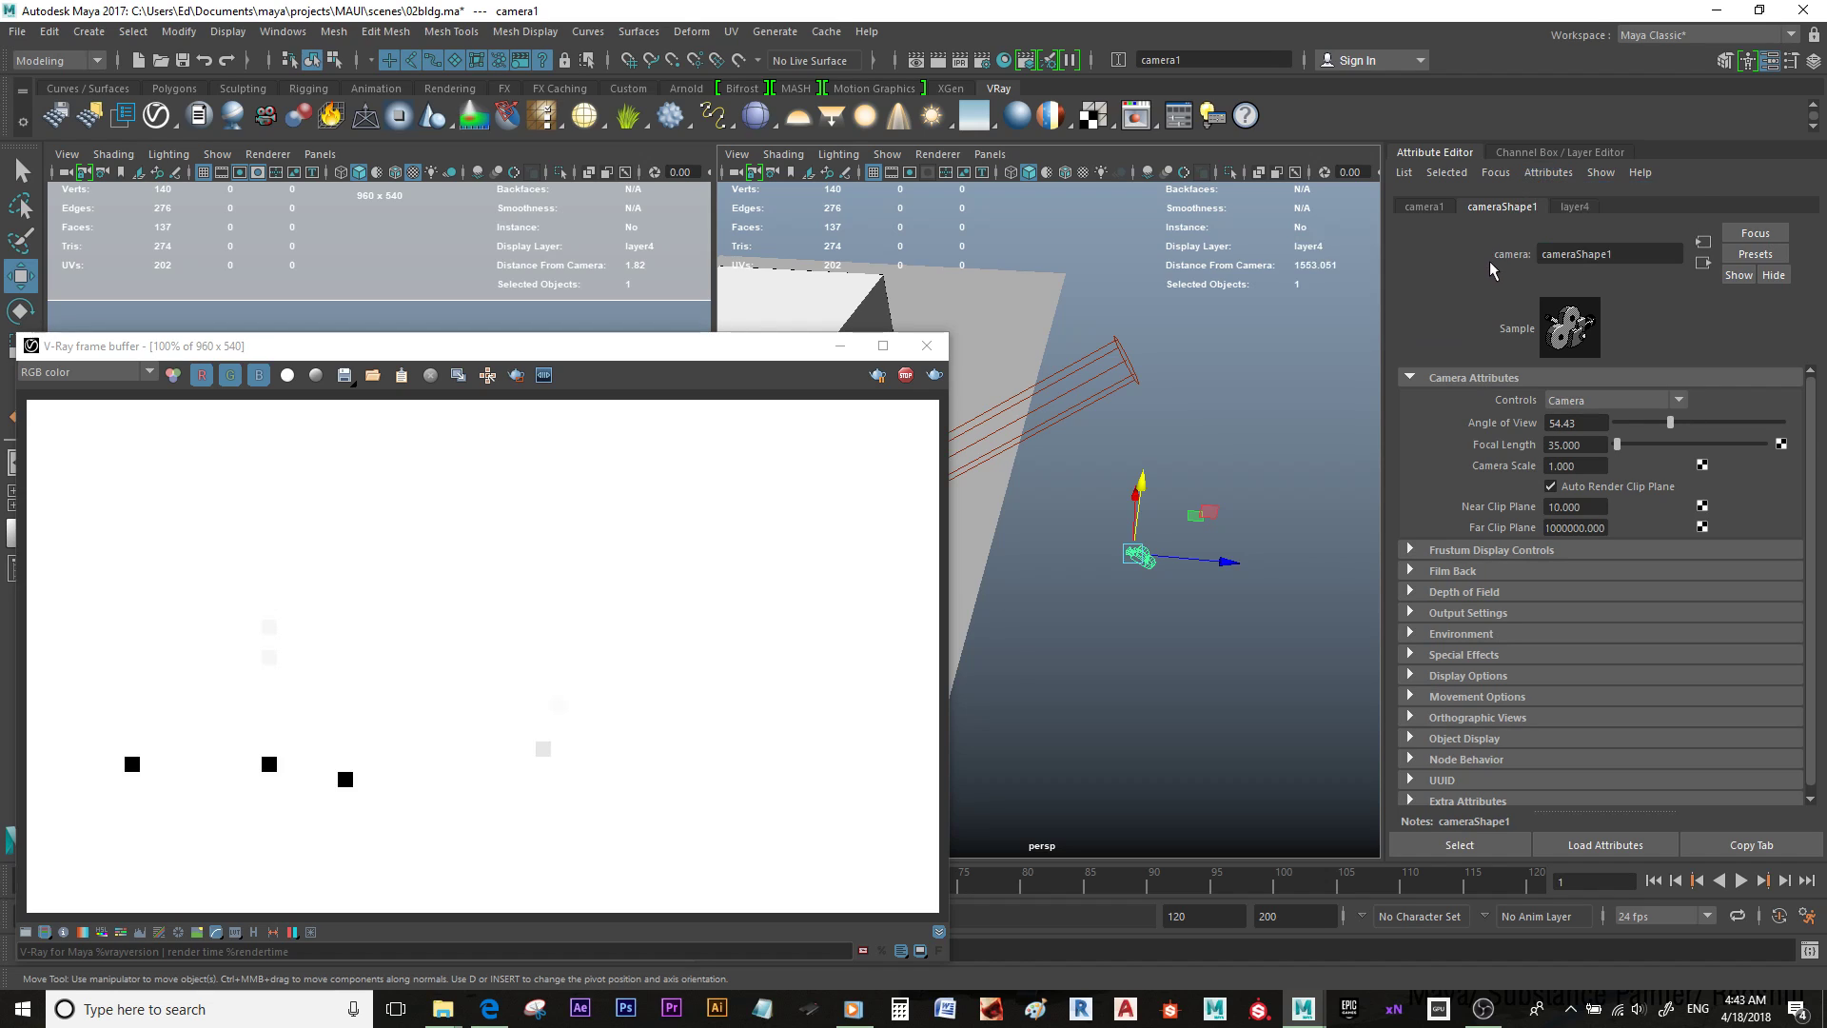
Step: Enable Treat as VRay Physical camera in camera1's extra V-Ray attributes, toggling it off and on to compare the exposure
{"action": "left_click", "coordinate": [1467, 373]}
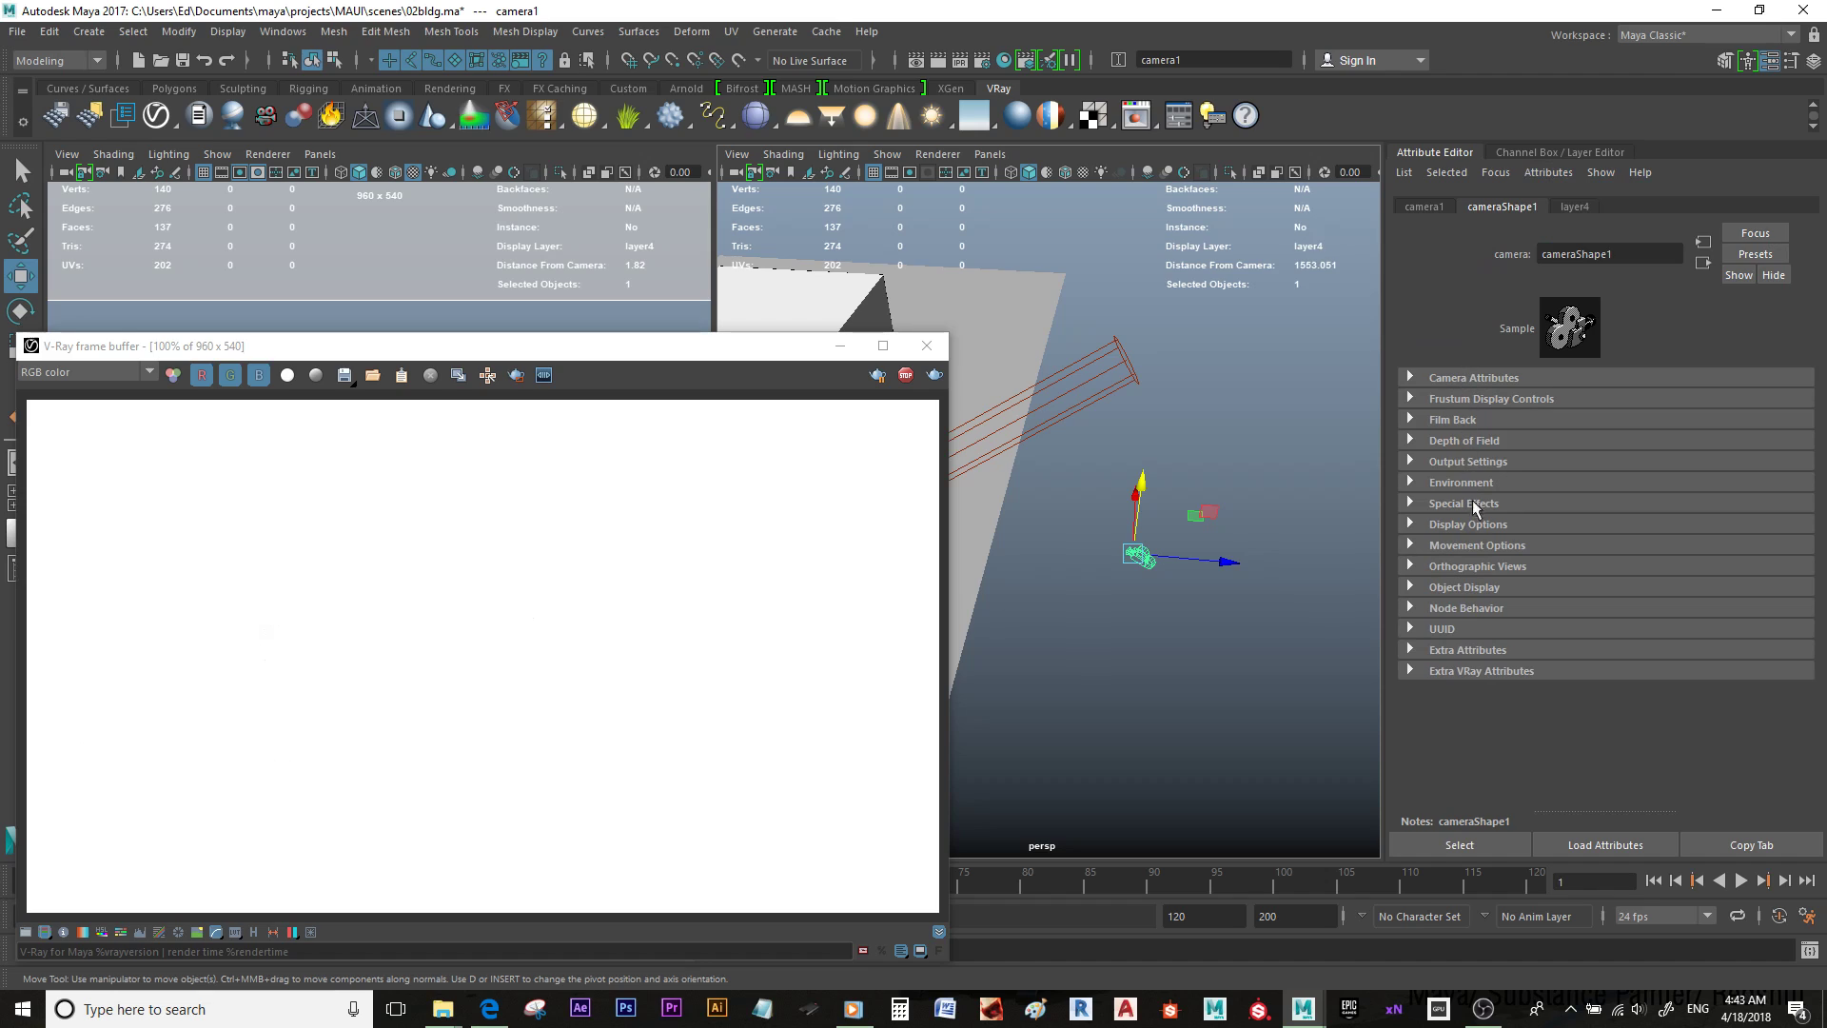
{"action": "left_click", "coordinate": [1470, 672]}
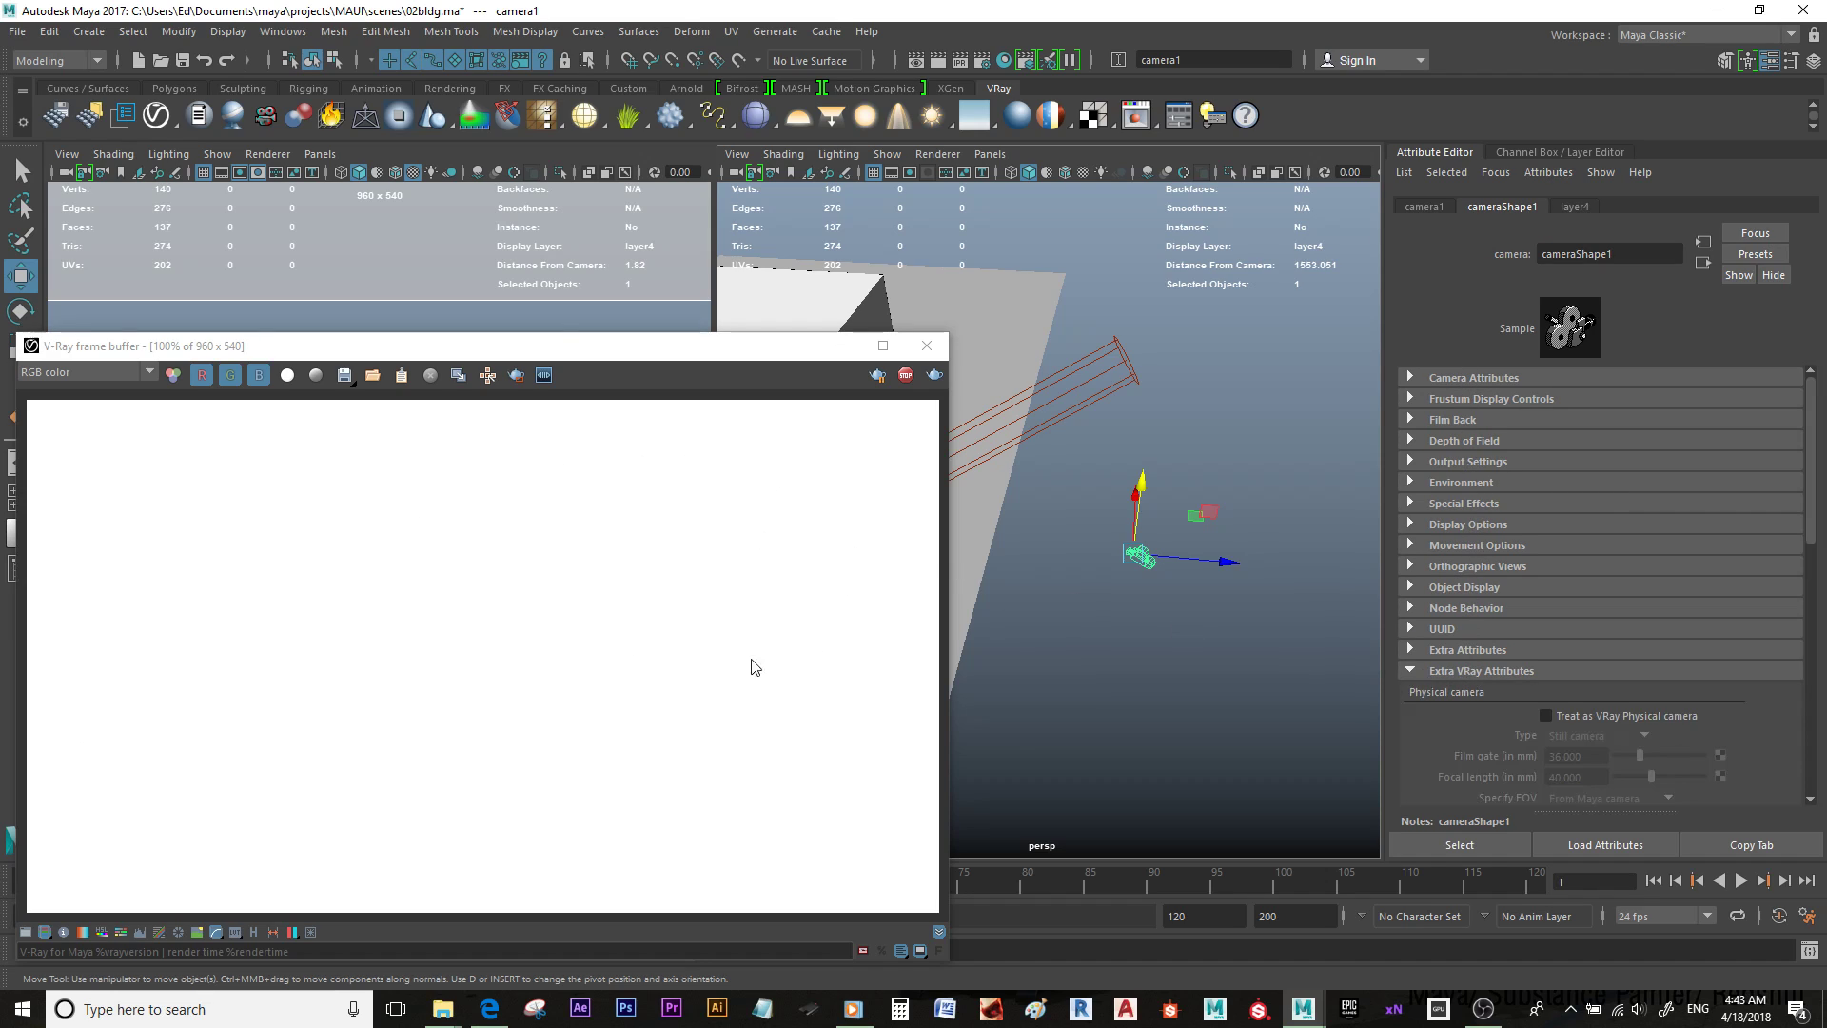
{"action": "left_click", "coordinate": [1547, 717]}
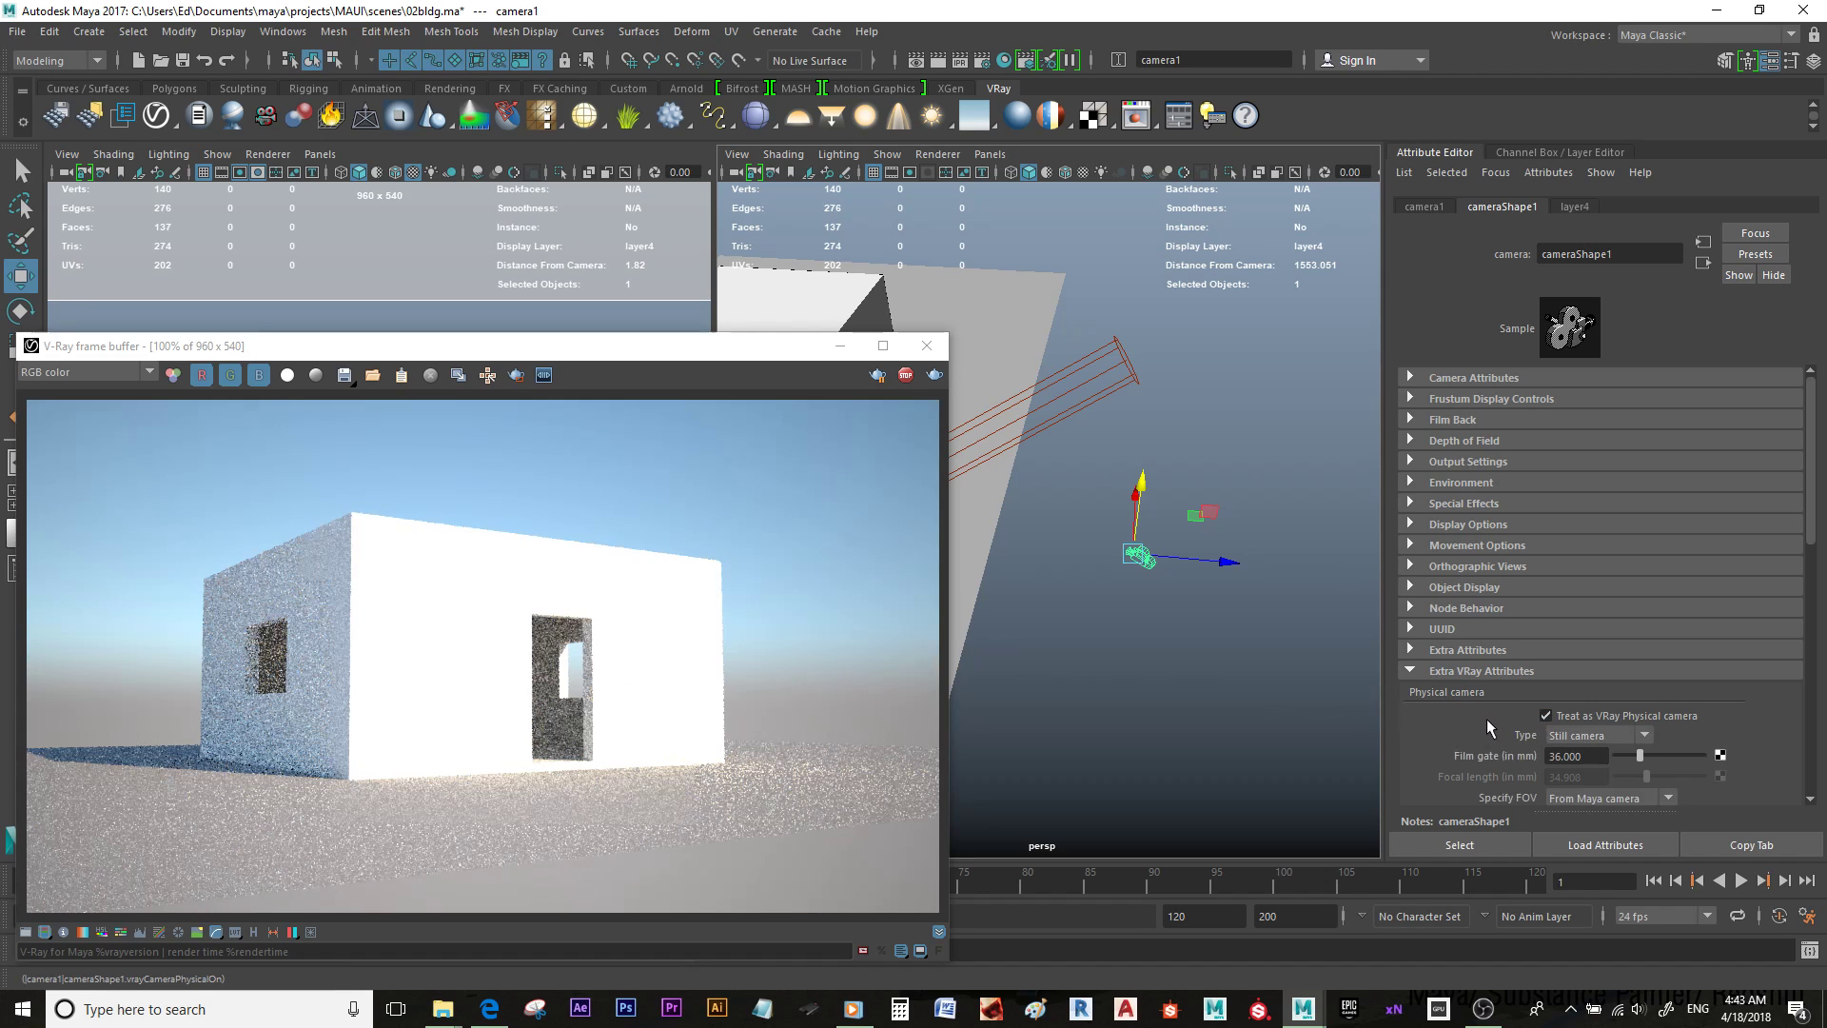
{"action": "left_click", "coordinate": [1546, 716]}
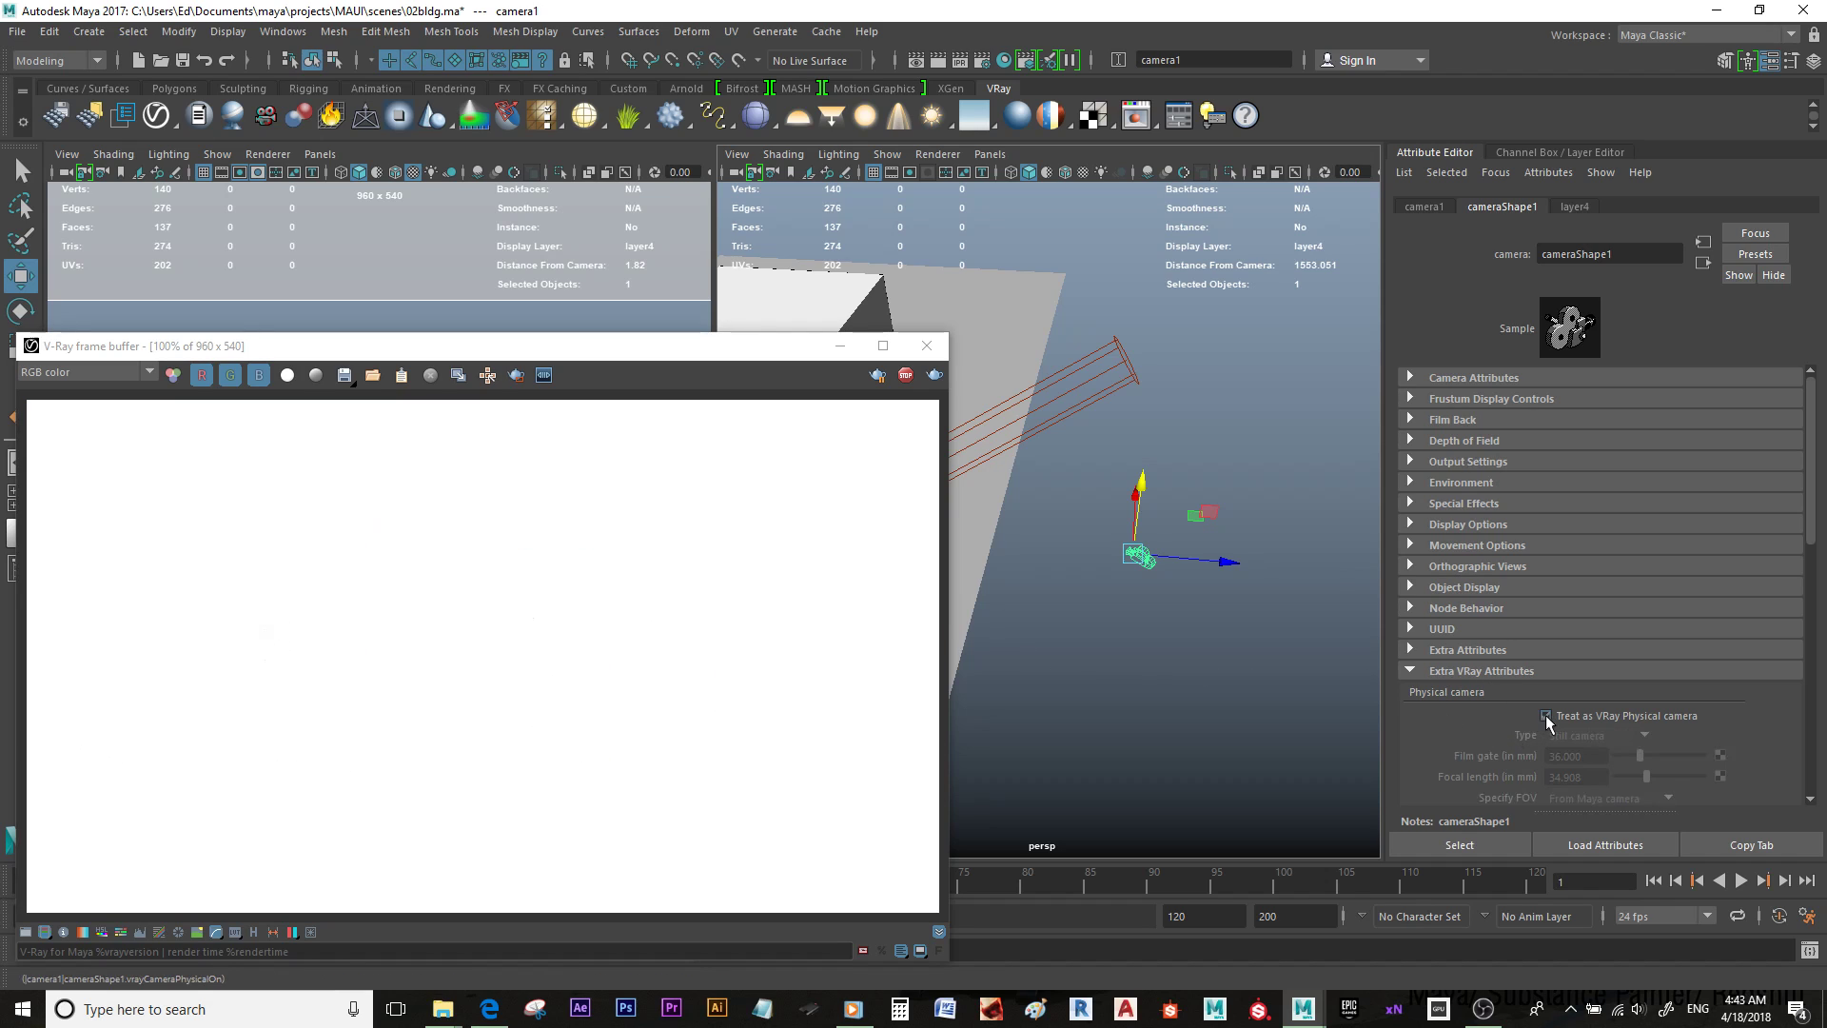
{"action": "left_click", "coordinate": [1545, 716]}
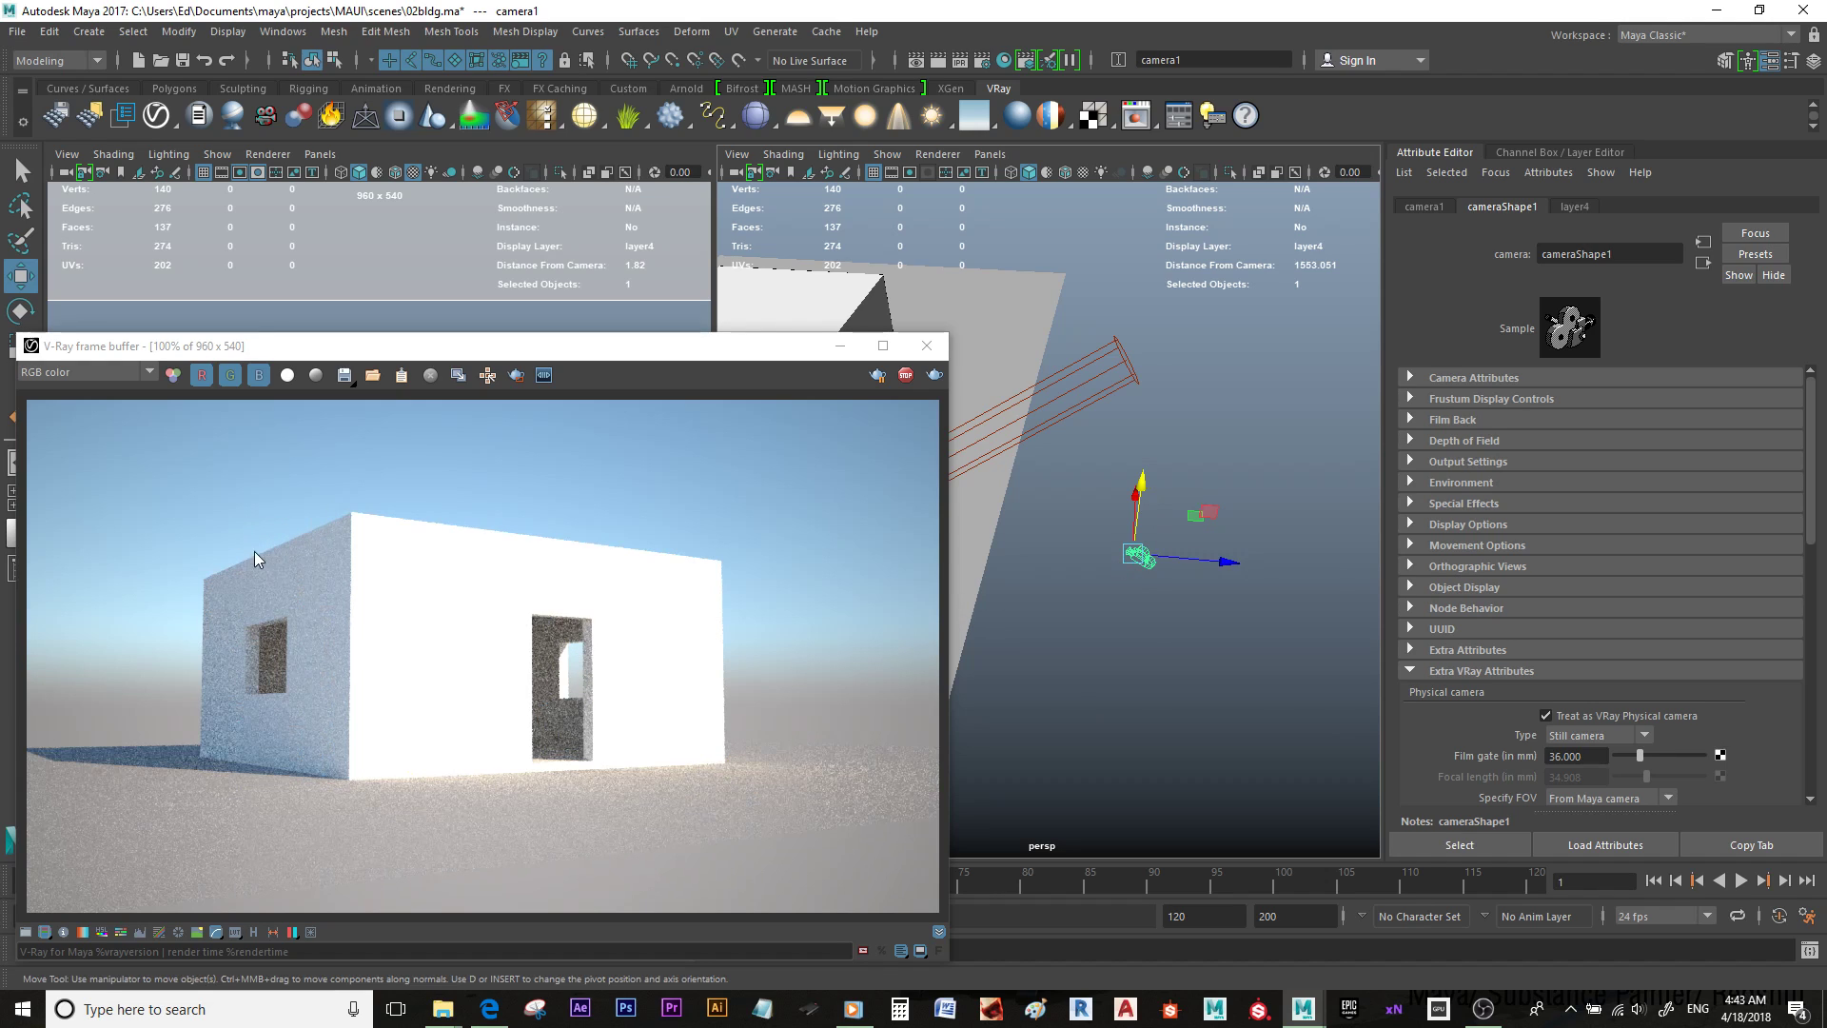
Step: Stop the interactive render and run a full V-Ray render of the camera1 view
{"action": "mouse_move", "coordinate": [665, 357]}
{"action": "left_mouse_down"}
{"action": "mouse_move", "coordinate": [690, 346]}
{"action": "mouse_move", "coordinate": [670, 350]}
{"action": "left_mouse_up"}
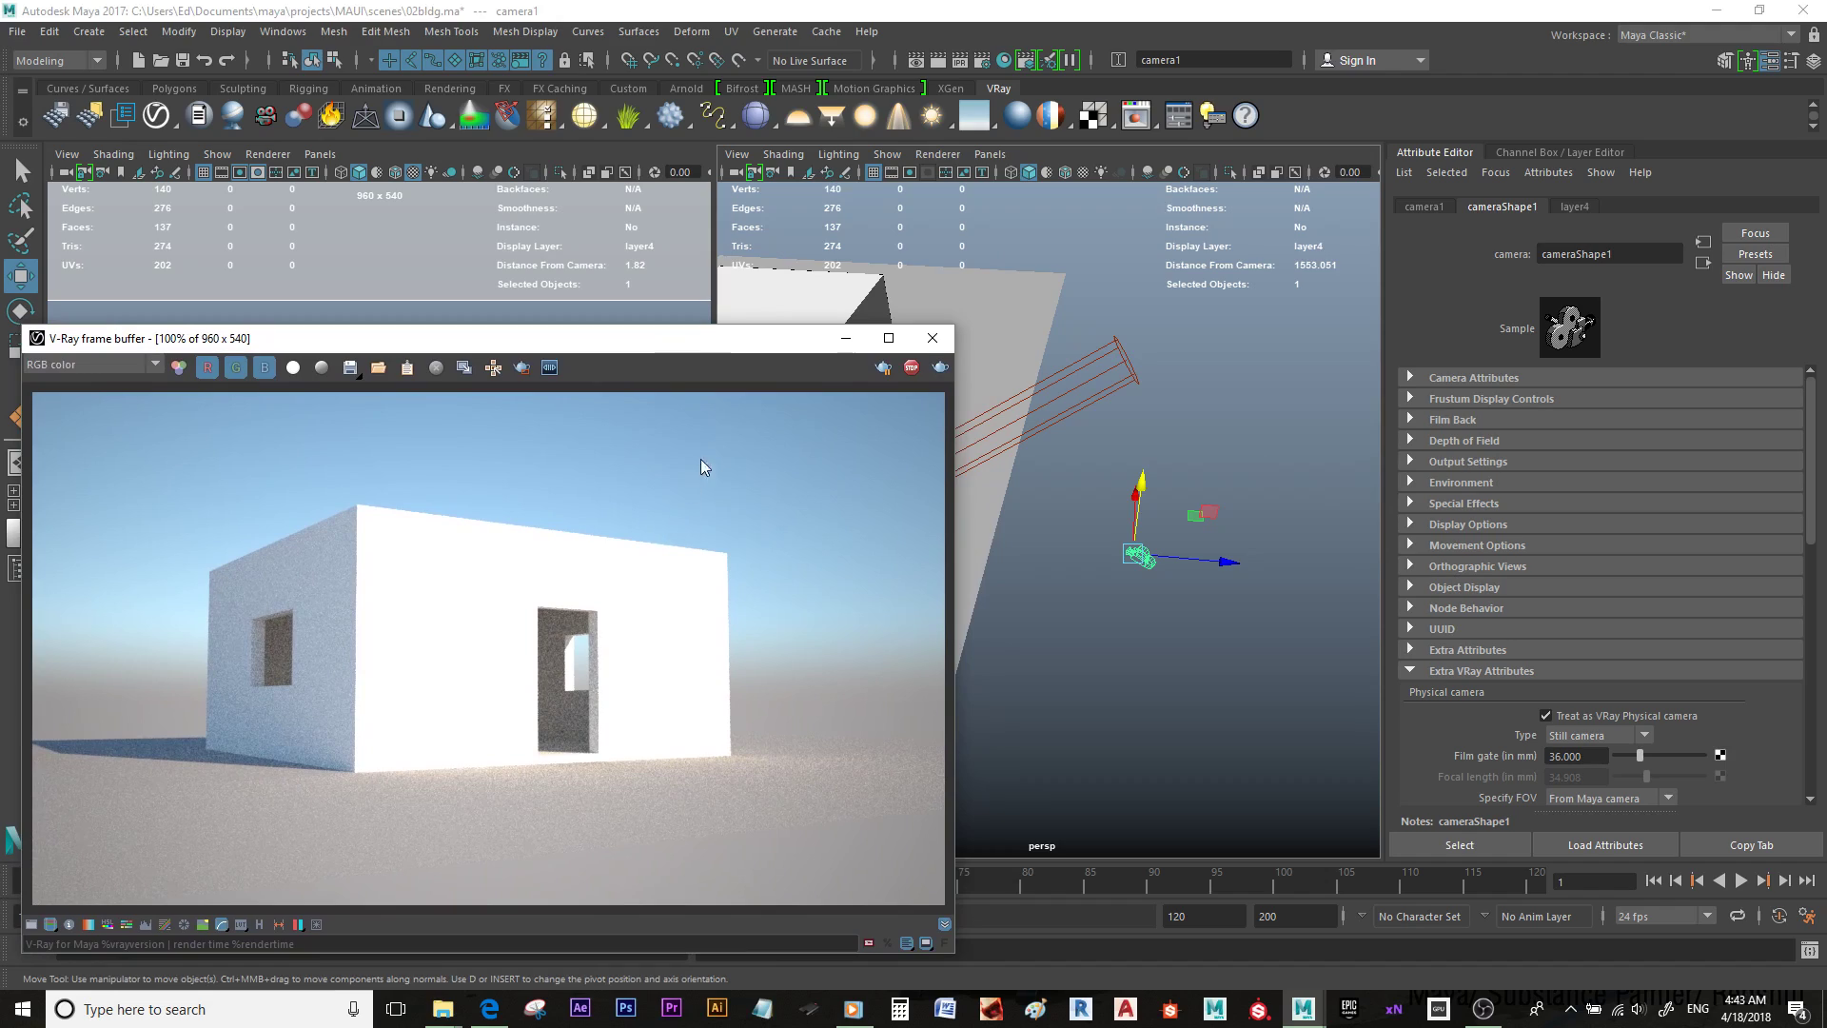
{"action": "left_click", "coordinate": [911, 367]}
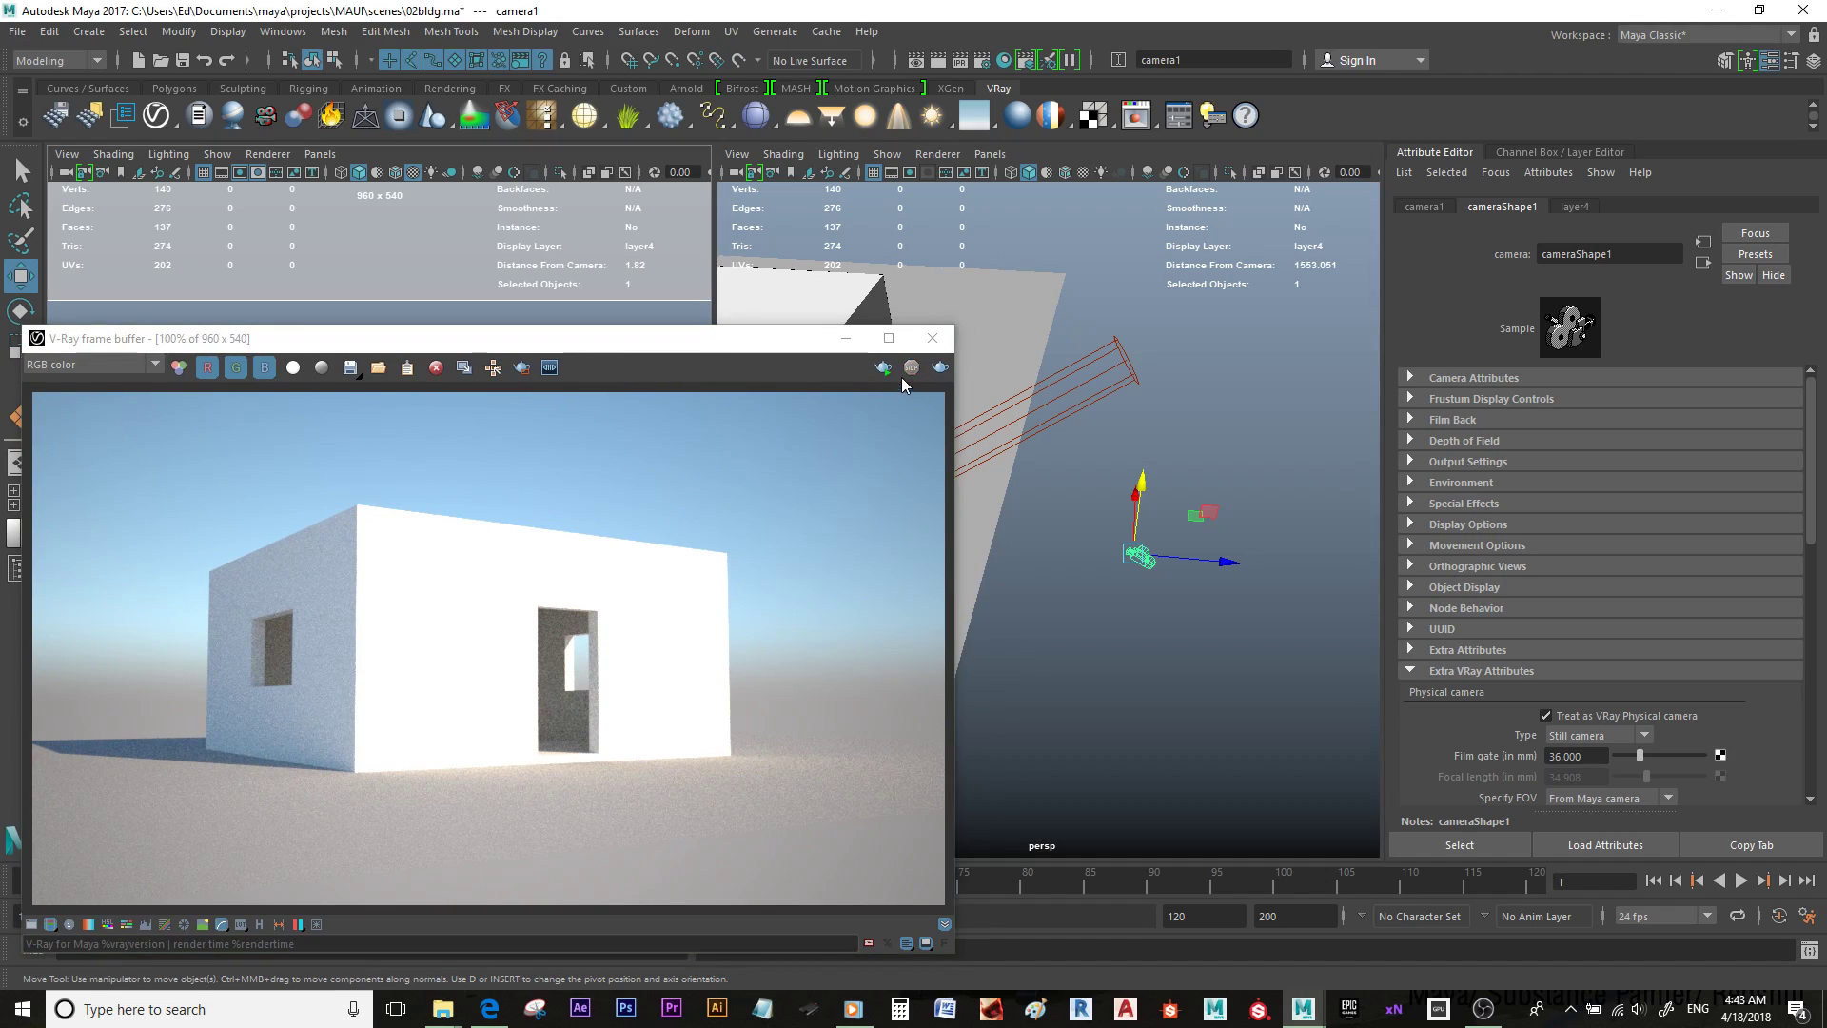
{"action": "left_click", "coordinate": [940, 368]}
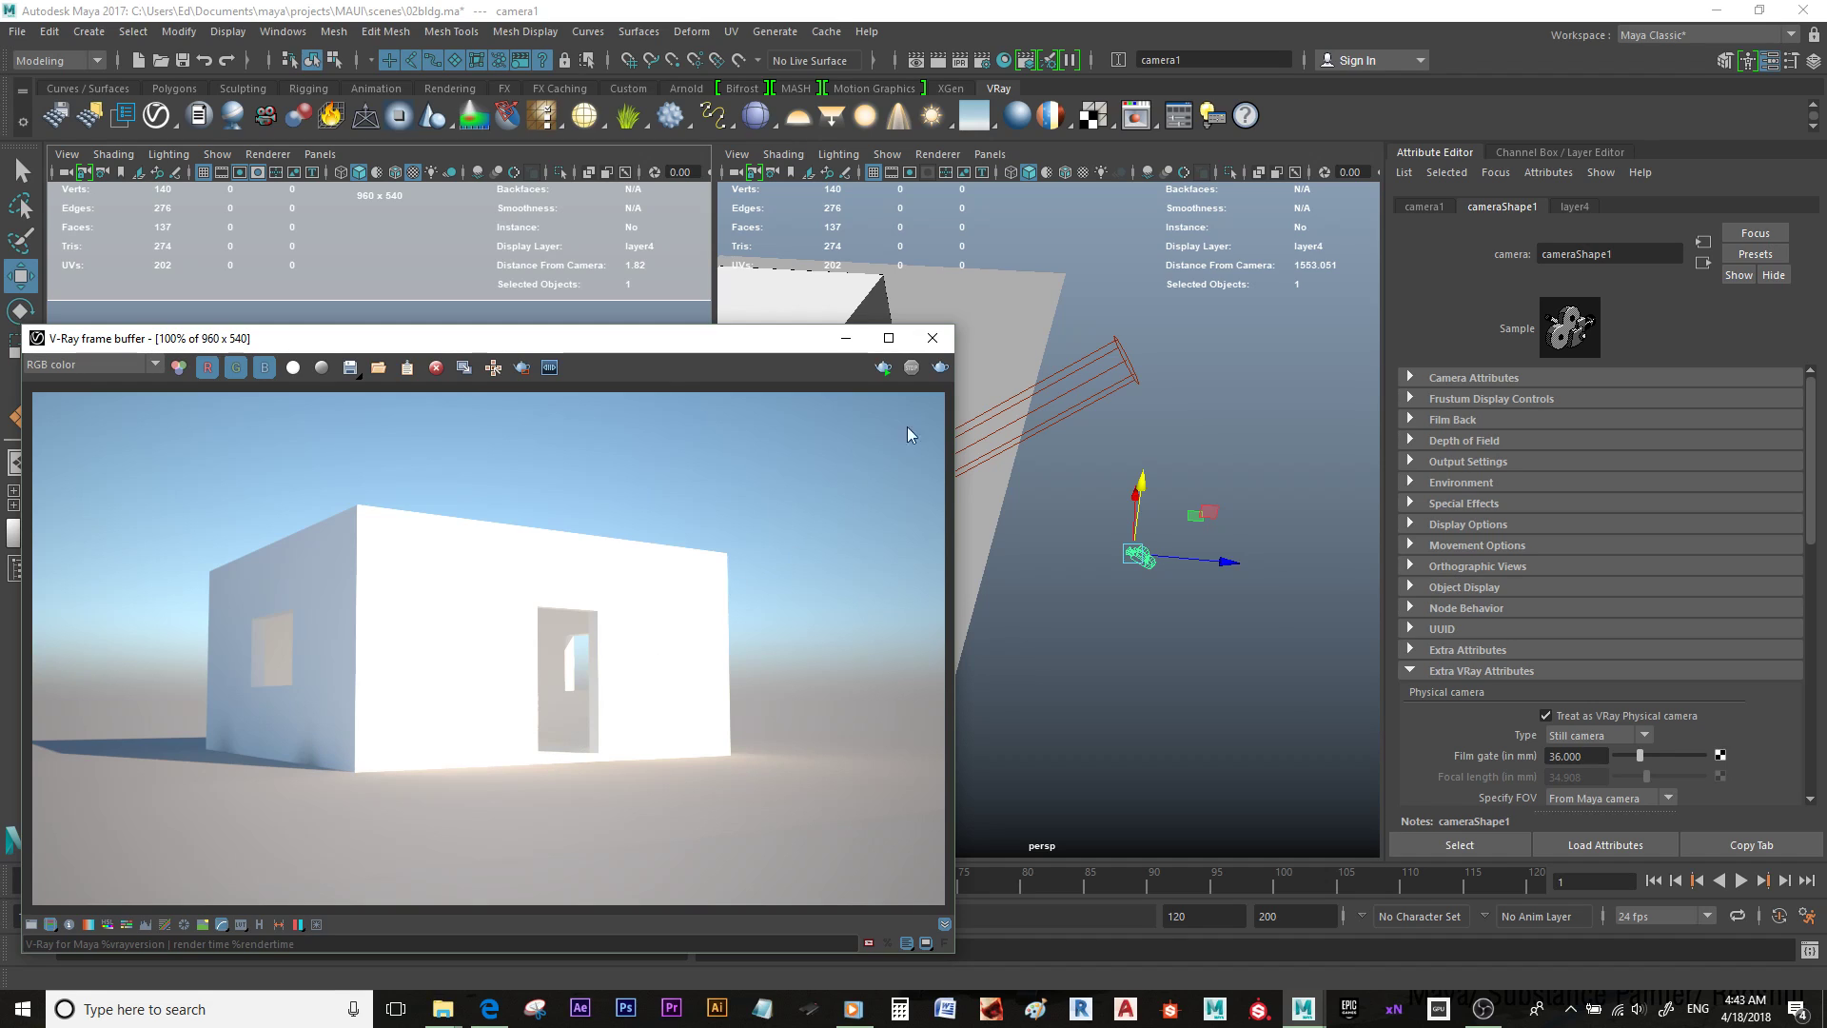
Step: Snap the building's pivot to its lower front corner, align its base with the ground plane, and render the view again
{"action": "left_click_drag", "start_coordinate": [784, 349], "coordinate": [781, 303]}
{"action": "left_click_drag", "start_coordinate": [1104, 297], "coordinate": [1201, 473], "text": "alt"}
{"action": "left_click", "coordinate": [1144, 464]}
{"action": "right_click_drag", "start_coordinate": [1169, 485], "coordinate": [1273, 546], "text": "alt"}
{"action": "key", "text": "d"}
{"action": "key", "text": "v"}
{"action": "middle_click", "coordinate": [1252, 621]}
{"action": "mouse_move", "coordinate": [1256, 555]}
{"action": "left_mouse_down"}
{"action": "mouse_move", "coordinate": [1260, 523]}
{"action": "mouse_move", "coordinate": [1259, 568]}
{"action": "left_mouse_up"}
{"action": "key", "text": "f"}
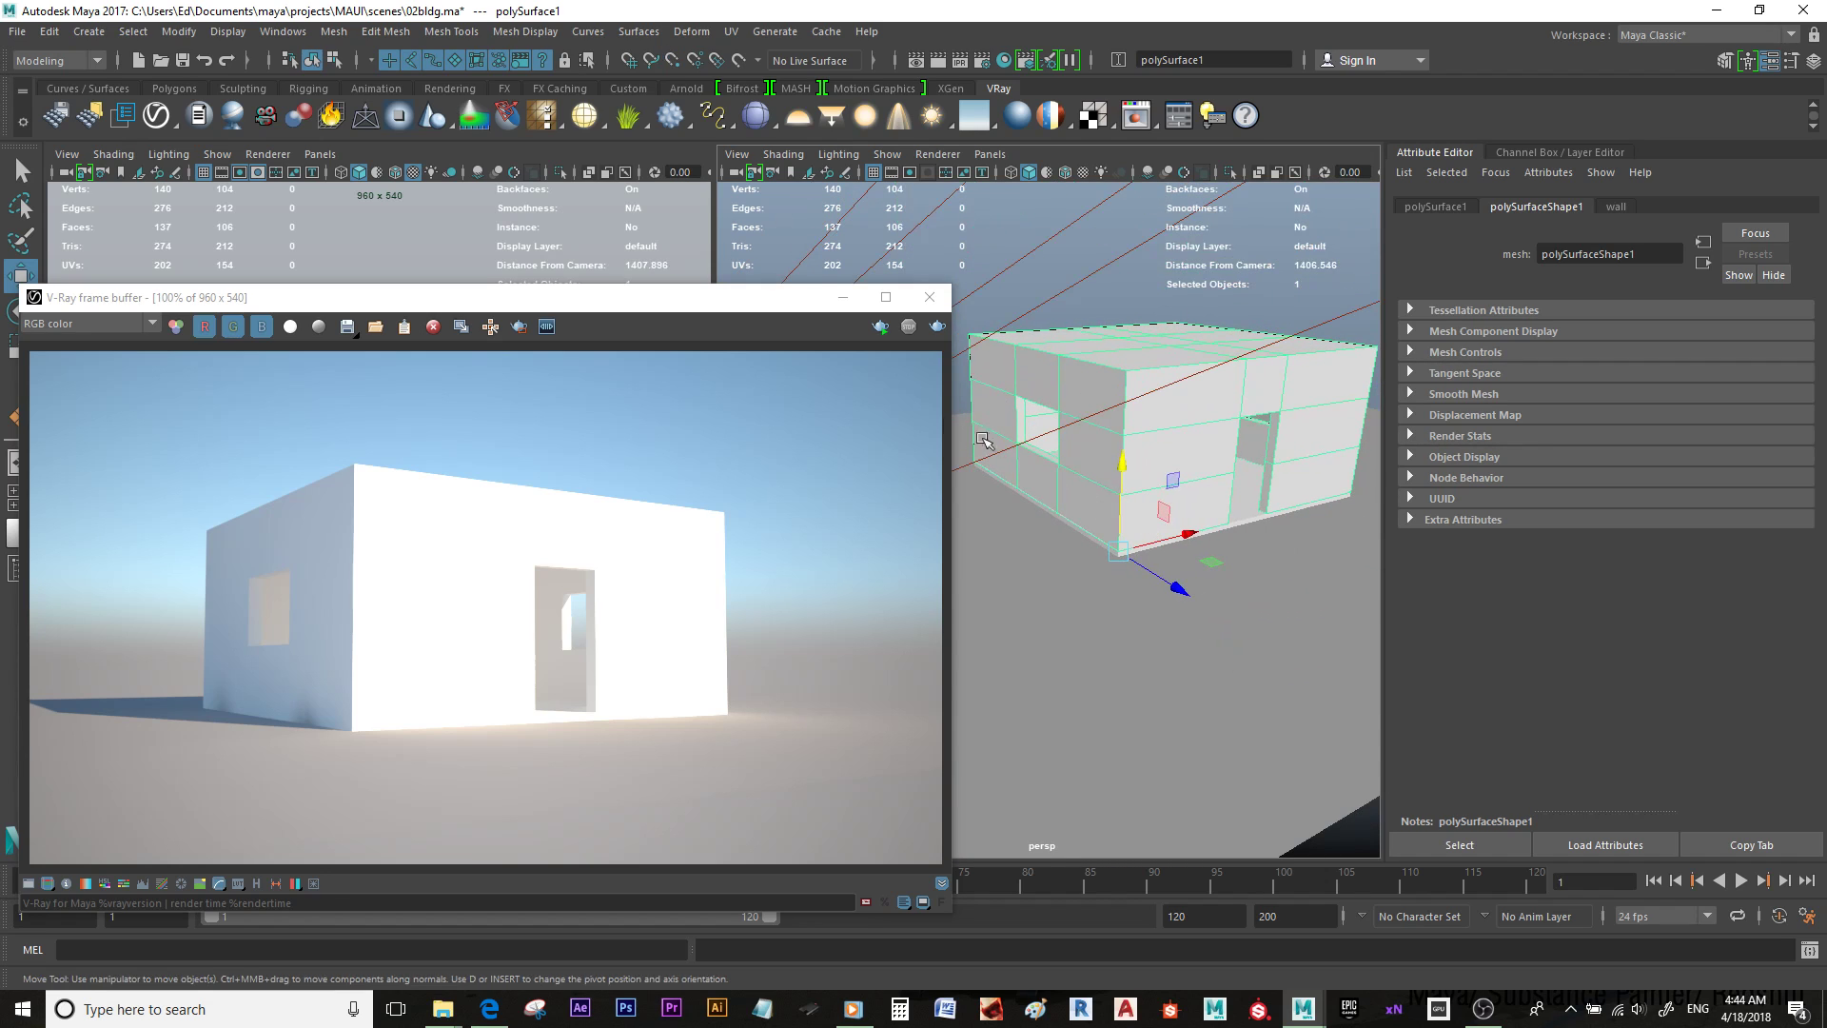
{"action": "left_click_drag", "start_coordinate": [609, 300], "coordinate": [621, 290]}
{"action": "left_click", "coordinate": [950, 315]}
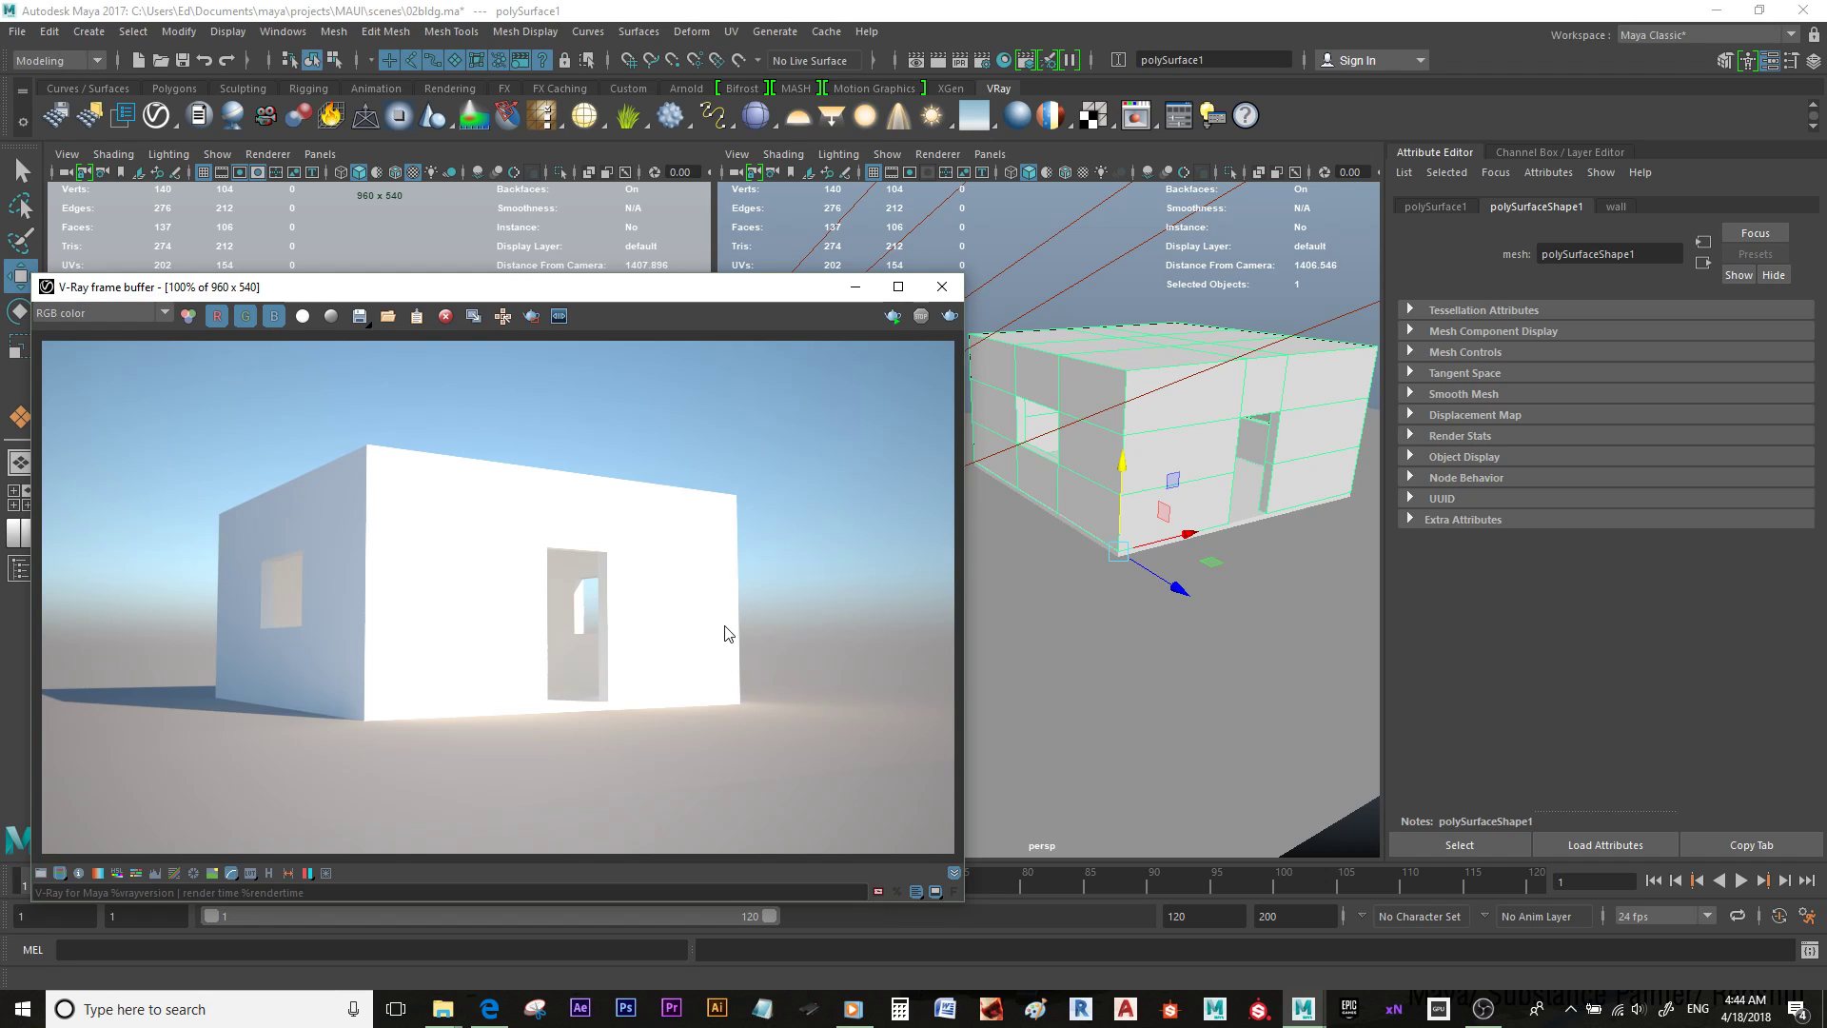
Step: Lower the diffuse amount of the building's wall material to about 0.539
{"action": "mouse_move", "coordinate": [1152, 554]}
{"action": "left_mouse_down", "text": "alt"}
{"action": "mouse_move", "coordinate": [1204, 592]}
{"action": "mouse_move", "coordinate": [1138, 546]}
{"action": "left_mouse_up", "text": "alt"}
{"action": "right_click_drag", "start_coordinate": [1138, 547], "coordinate": [1239, 577], "text": "alt"}
{"action": "middle_click_drag", "start_coordinate": [1188, 517], "coordinate": [1187, 559], "text": "alt"}
{"action": "left_click_drag", "start_coordinate": [1126, 549], "coordinate": [1201, 541], "text": "alt"}
{"action": "right_click_drag", "start_coordinate": [1201, 541], "coordinate": [1153, 538], "text": "alt"}
{"action": "left_click_drag", "start_coordinate": [1154, 538], "coordinate": [1171, 495], "text": "alt"}
{"action": "middle_click_drag", "start_coordinate": [1171, 520], "coordinate": [1172, 557], "text": "alt"}
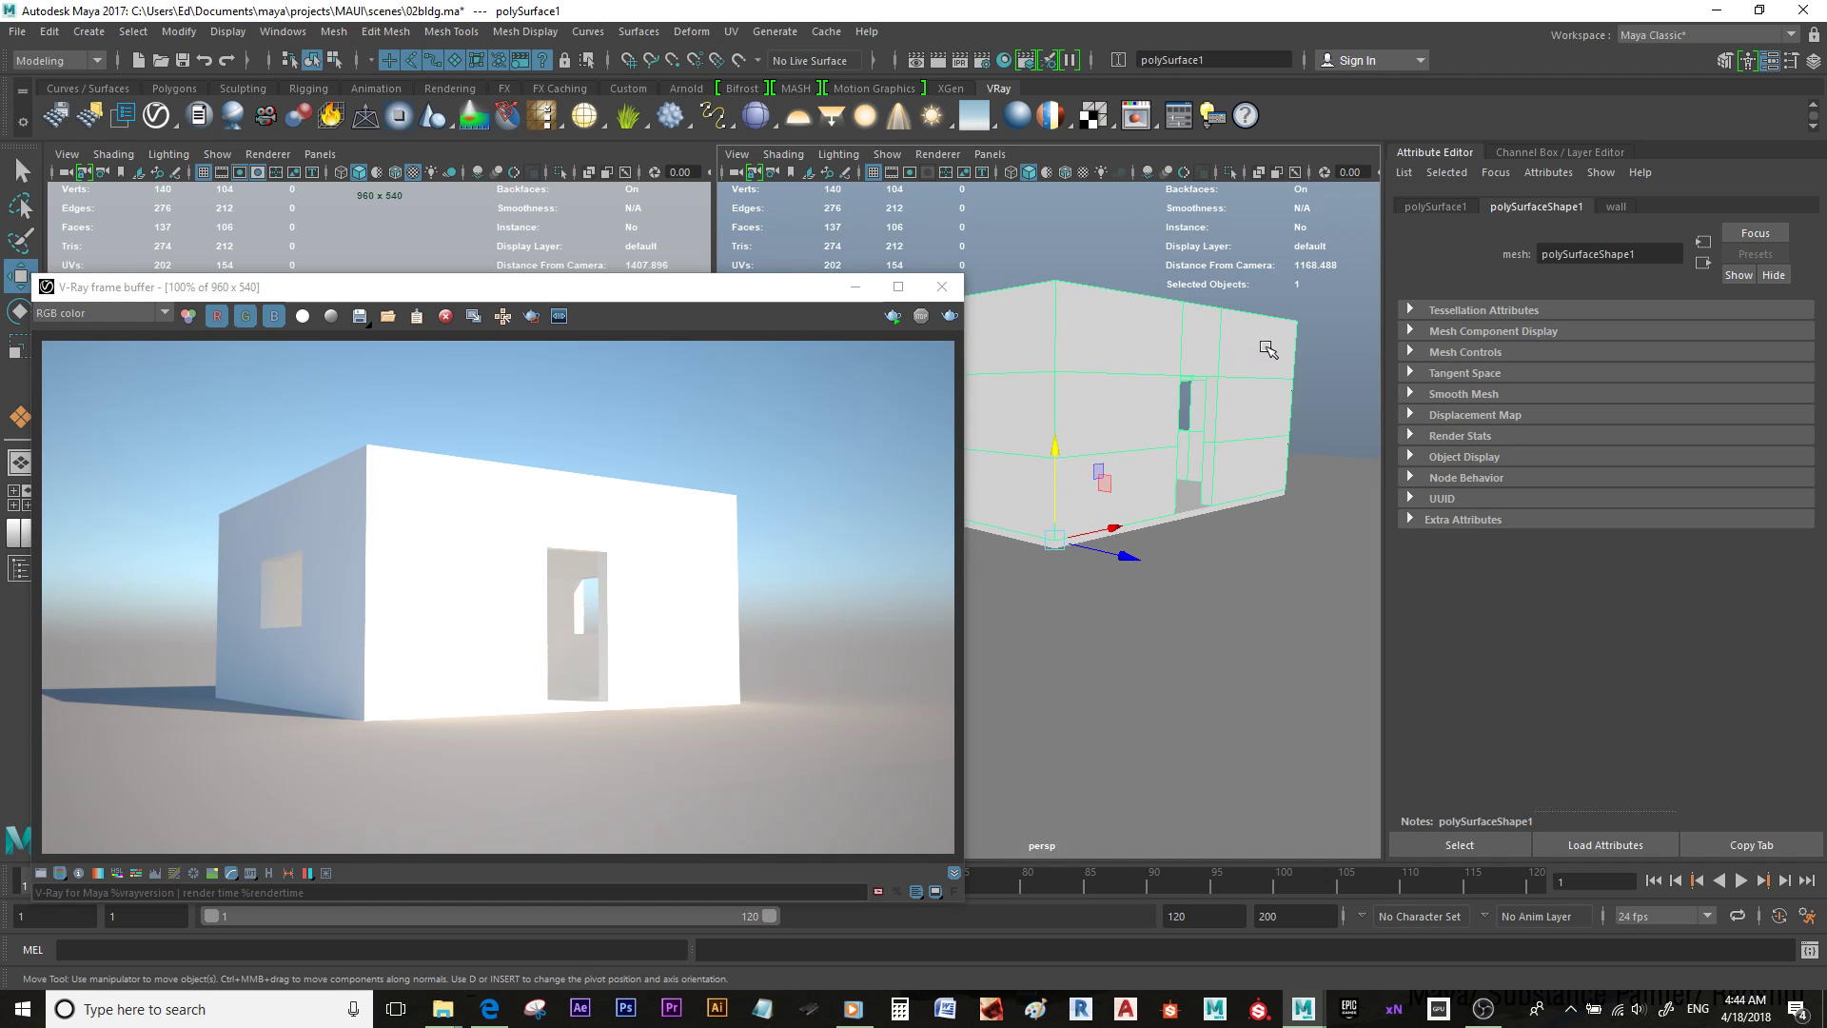
{"action": "left_click", "coordinate": [1616, 206]}
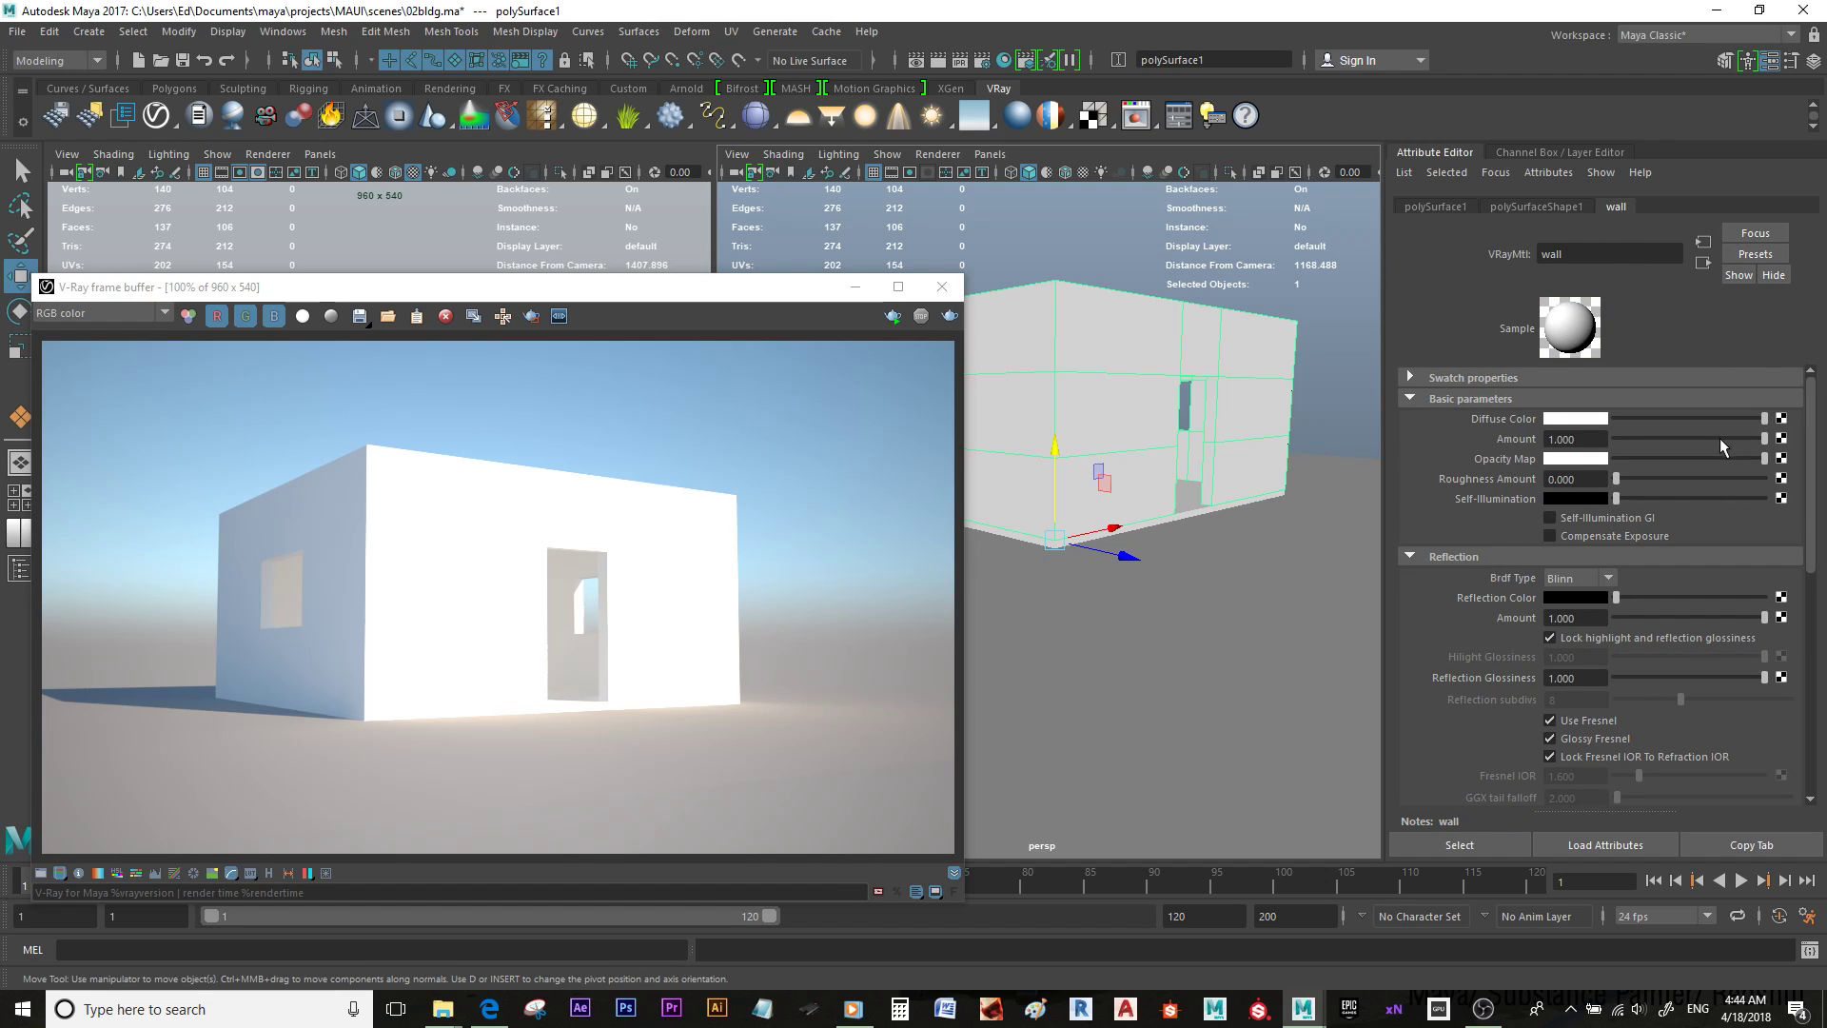
{"action": "left_click_drag", "start_coordinate": [1752, 440], "coordinate": [1753, 436]}
{"action": "left_click_drag", "start_coordinate": [1689, 436], "coordinate": [1697, 437]}
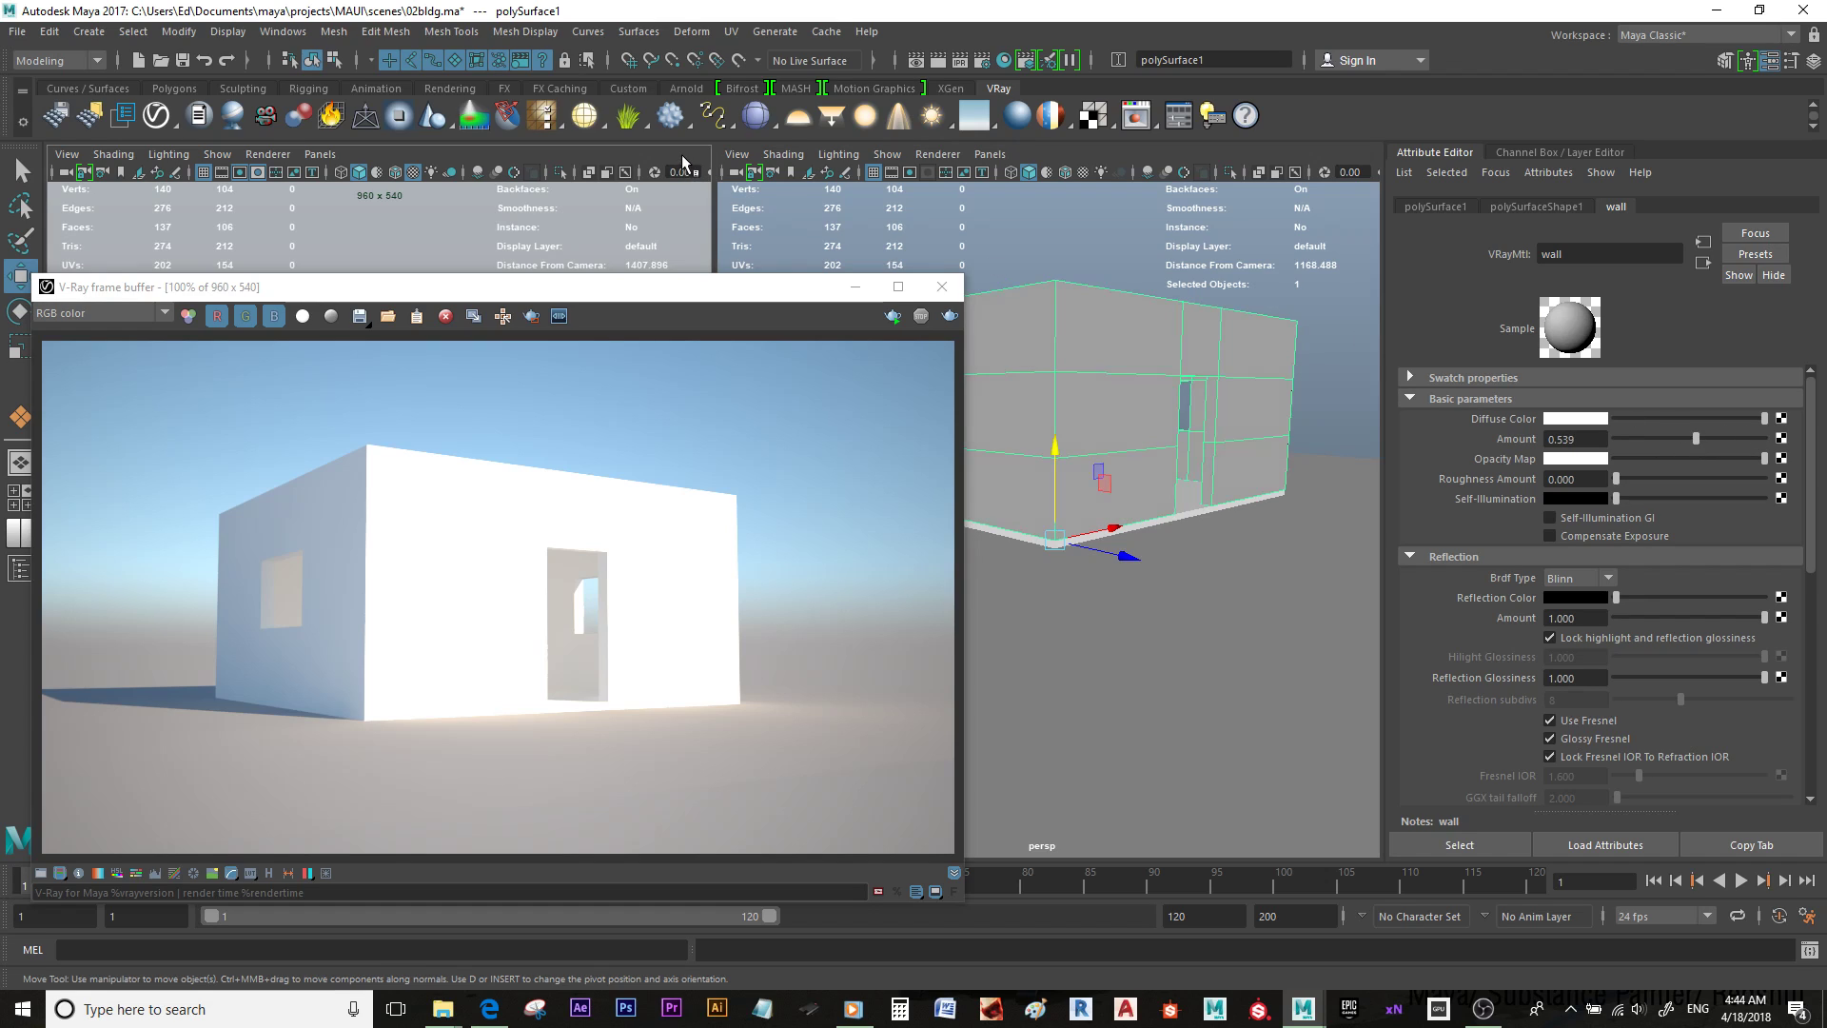
Step: Define a render region around the building's lower right corner and start an interactive V-Ray render of it
{"action": "left_click", "coordinate": [530, 318]}
{"action": "left_click_drag", "start_coordinate": [691, 631], "coordinate": [877, 737]}
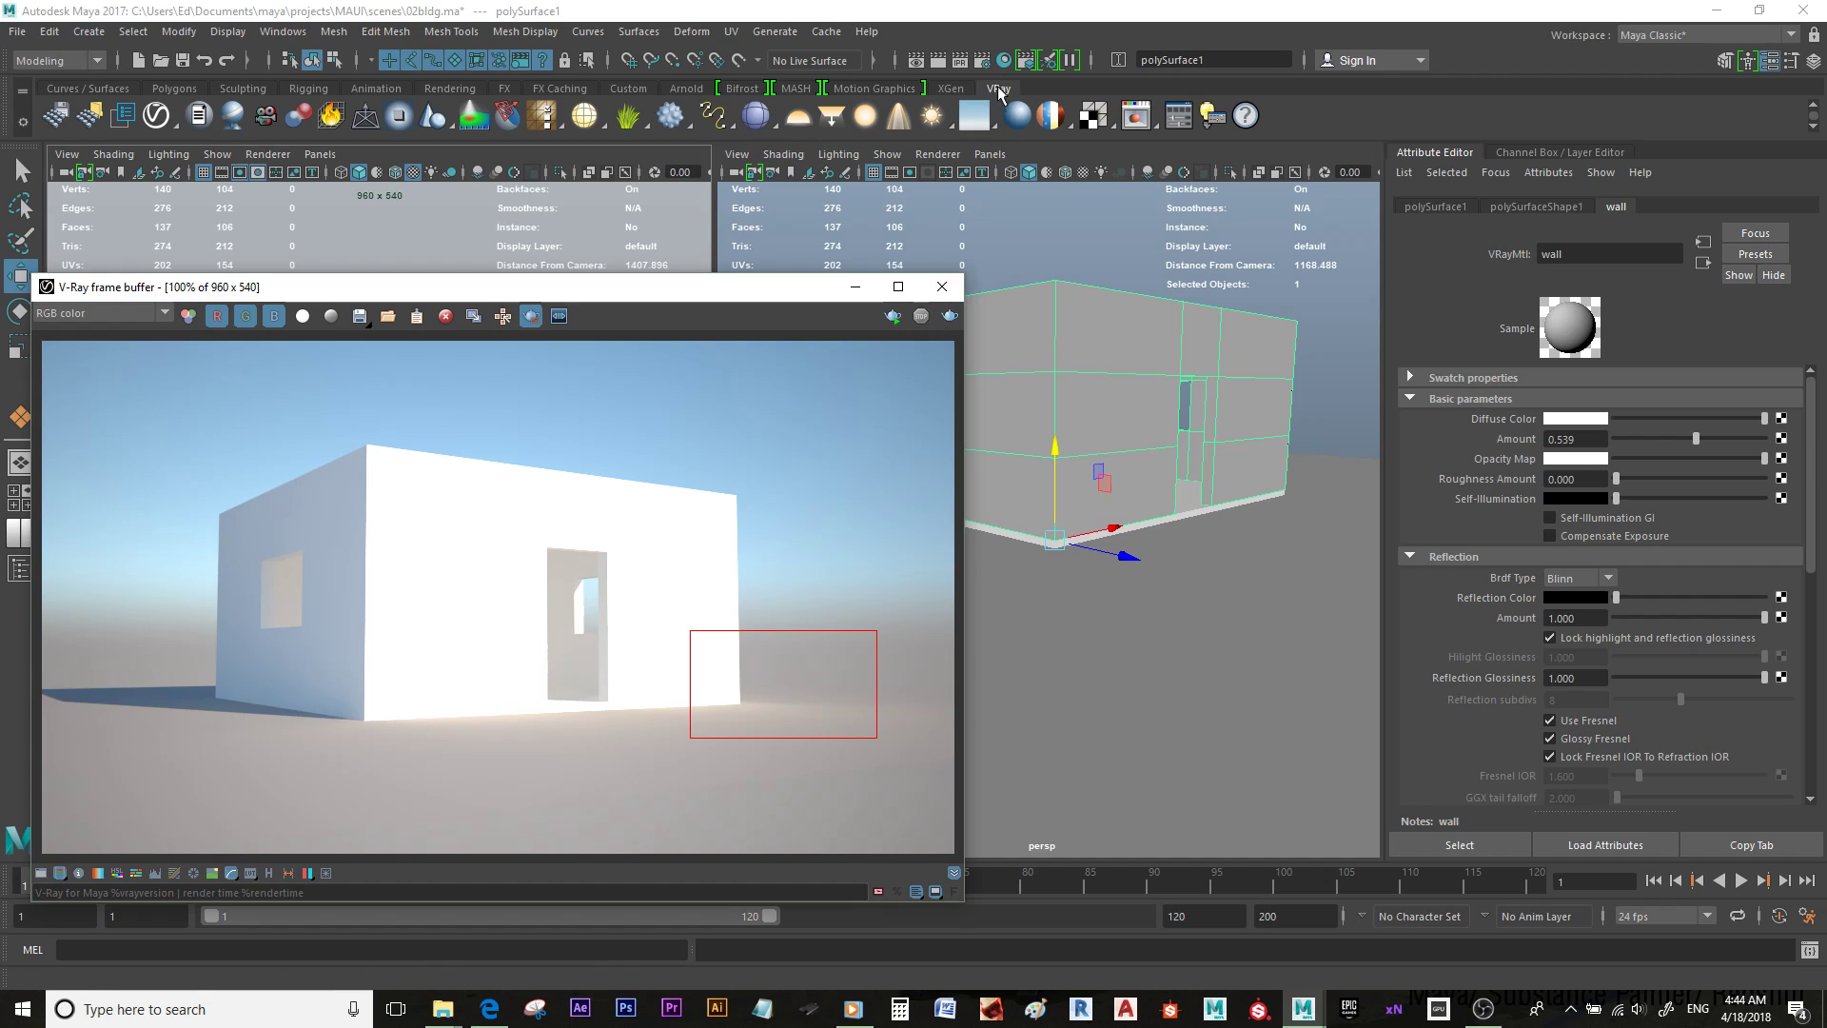
{"action": "left_click", "coordinate": [956, 61]}
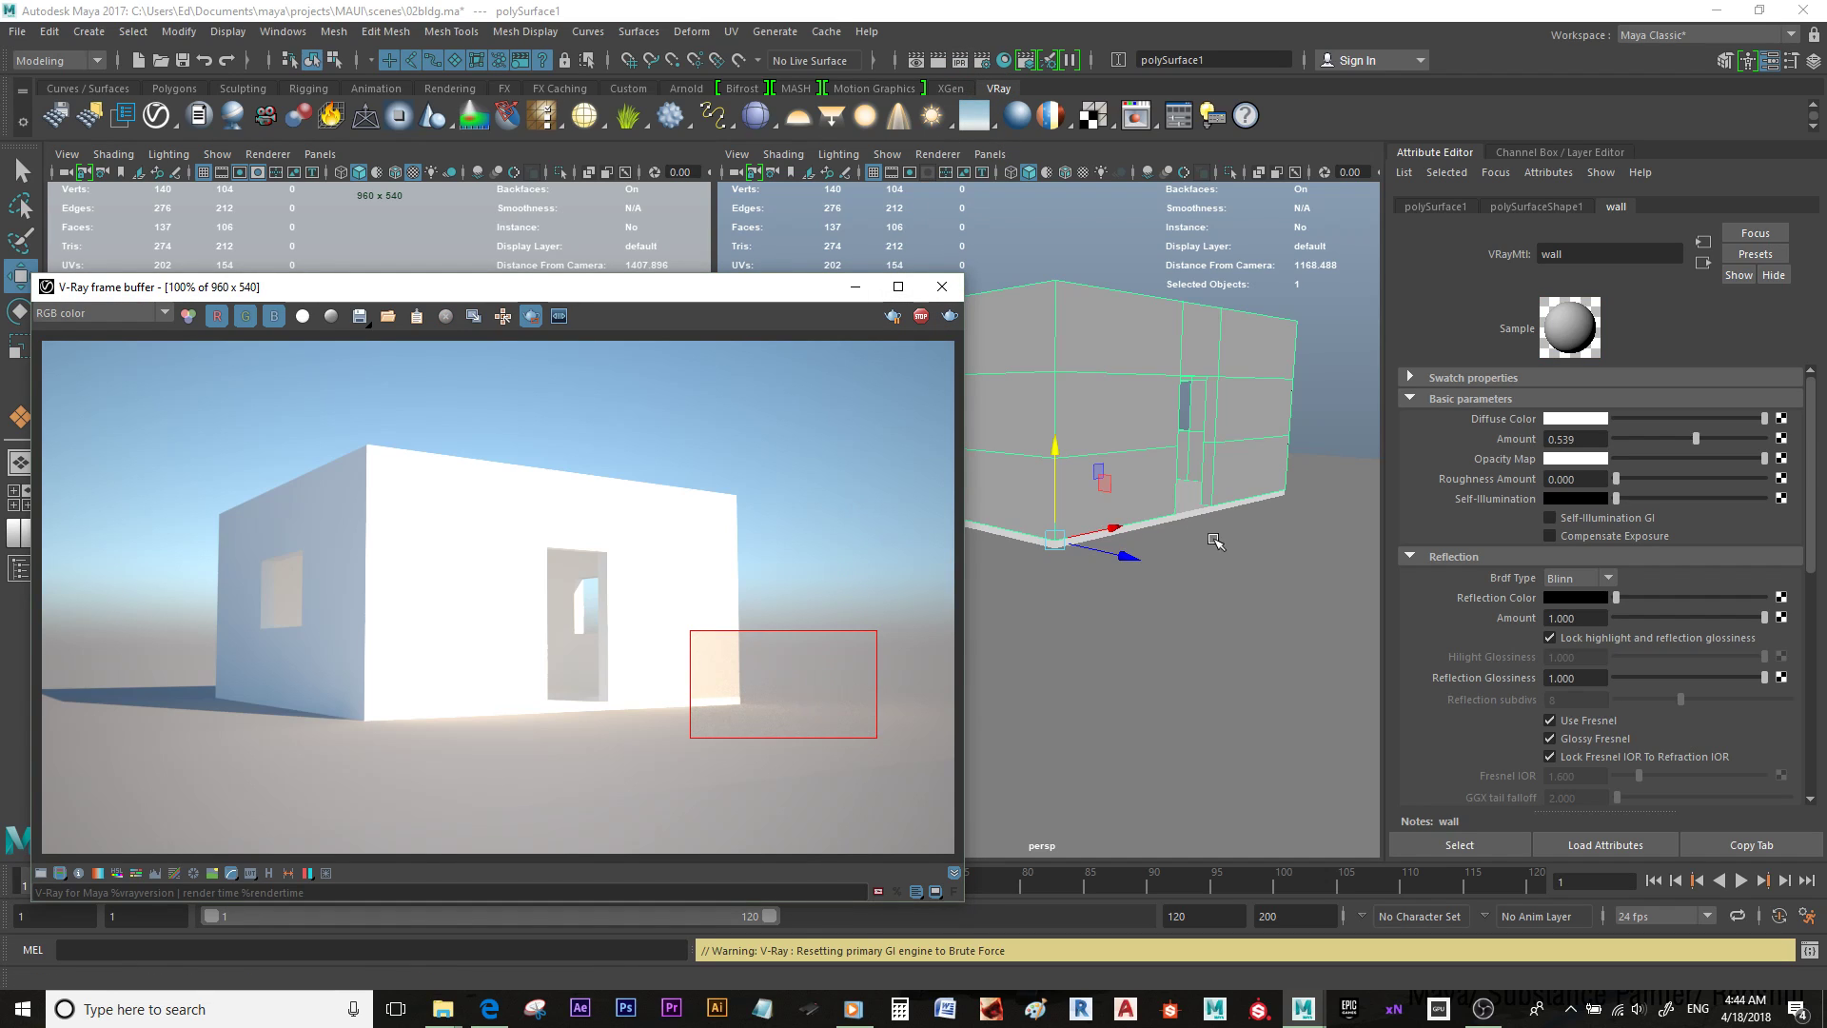
Step: Restore the wall material's diffuse amount to 1.000 and keep its diffuse color pure white
{"action": "mouse_move", "coordinate": [1716, 430]}
{"action": "left_mouse_down"}
{"action": "mouse_move", "coordinate": [1767, 442]}
{"action": "mouse_move", "coordinate": [1645, 440]}
{"action": "mouse_move", "coordinate": [1768, 437]}
{"action": "left_mouse_up"}
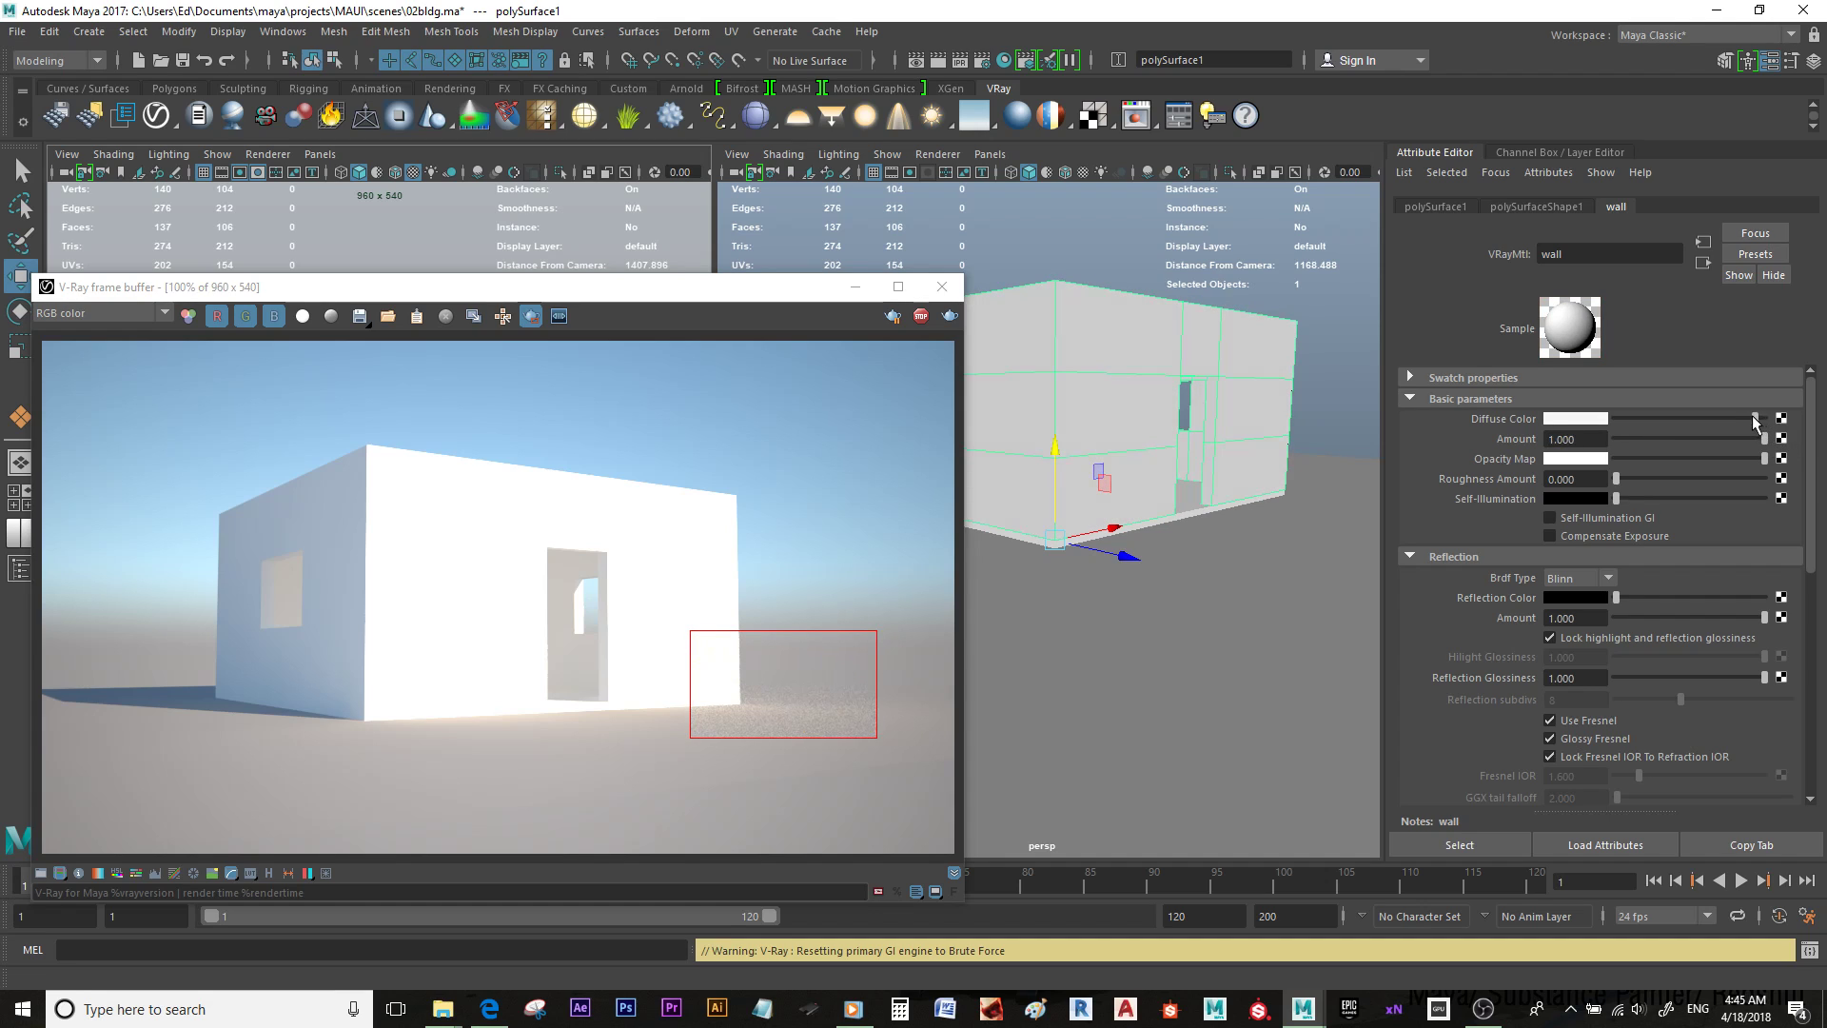
{"action": "left_click_drag", "start_coordinate": [1753, 417], "coordinate": [1771, 416]}
Step: Test pure red and pure white as the diffuse color of the ground plane's material
{"action": "left_click", "coordinate": [1319, 541]}
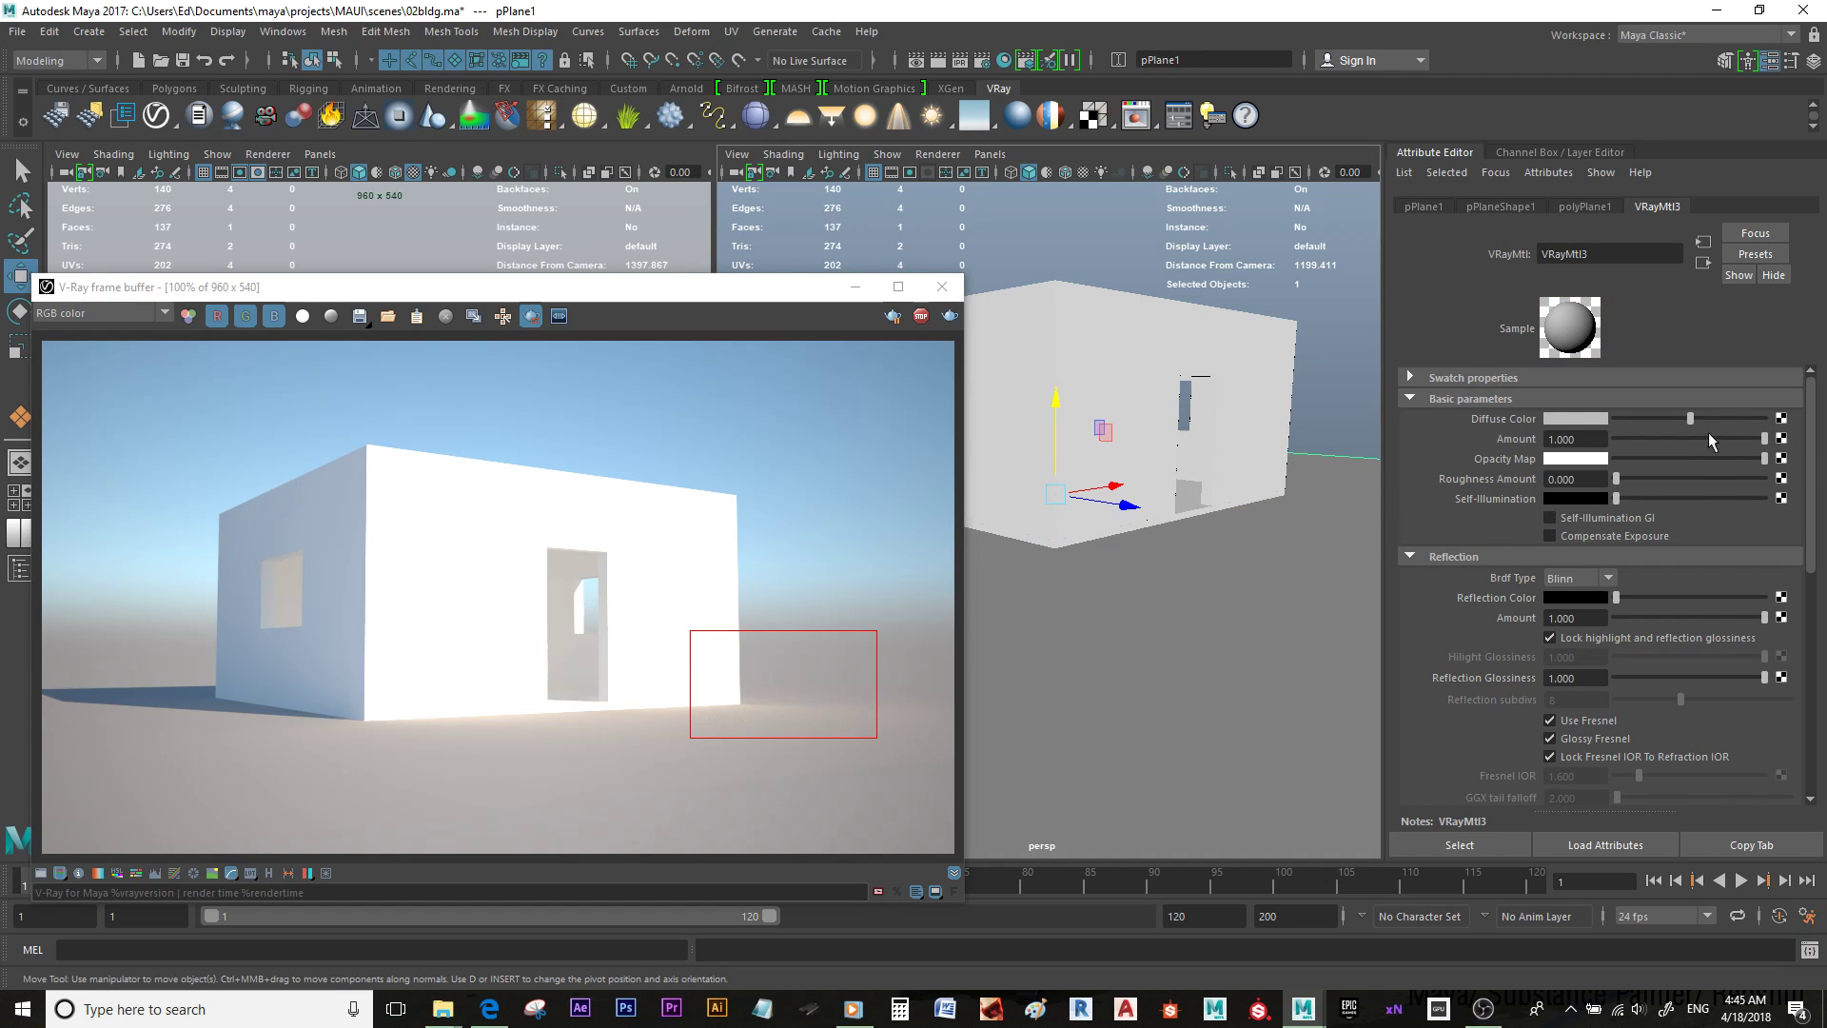
{"action": "left_click", "coordinate": [1601, 423]}
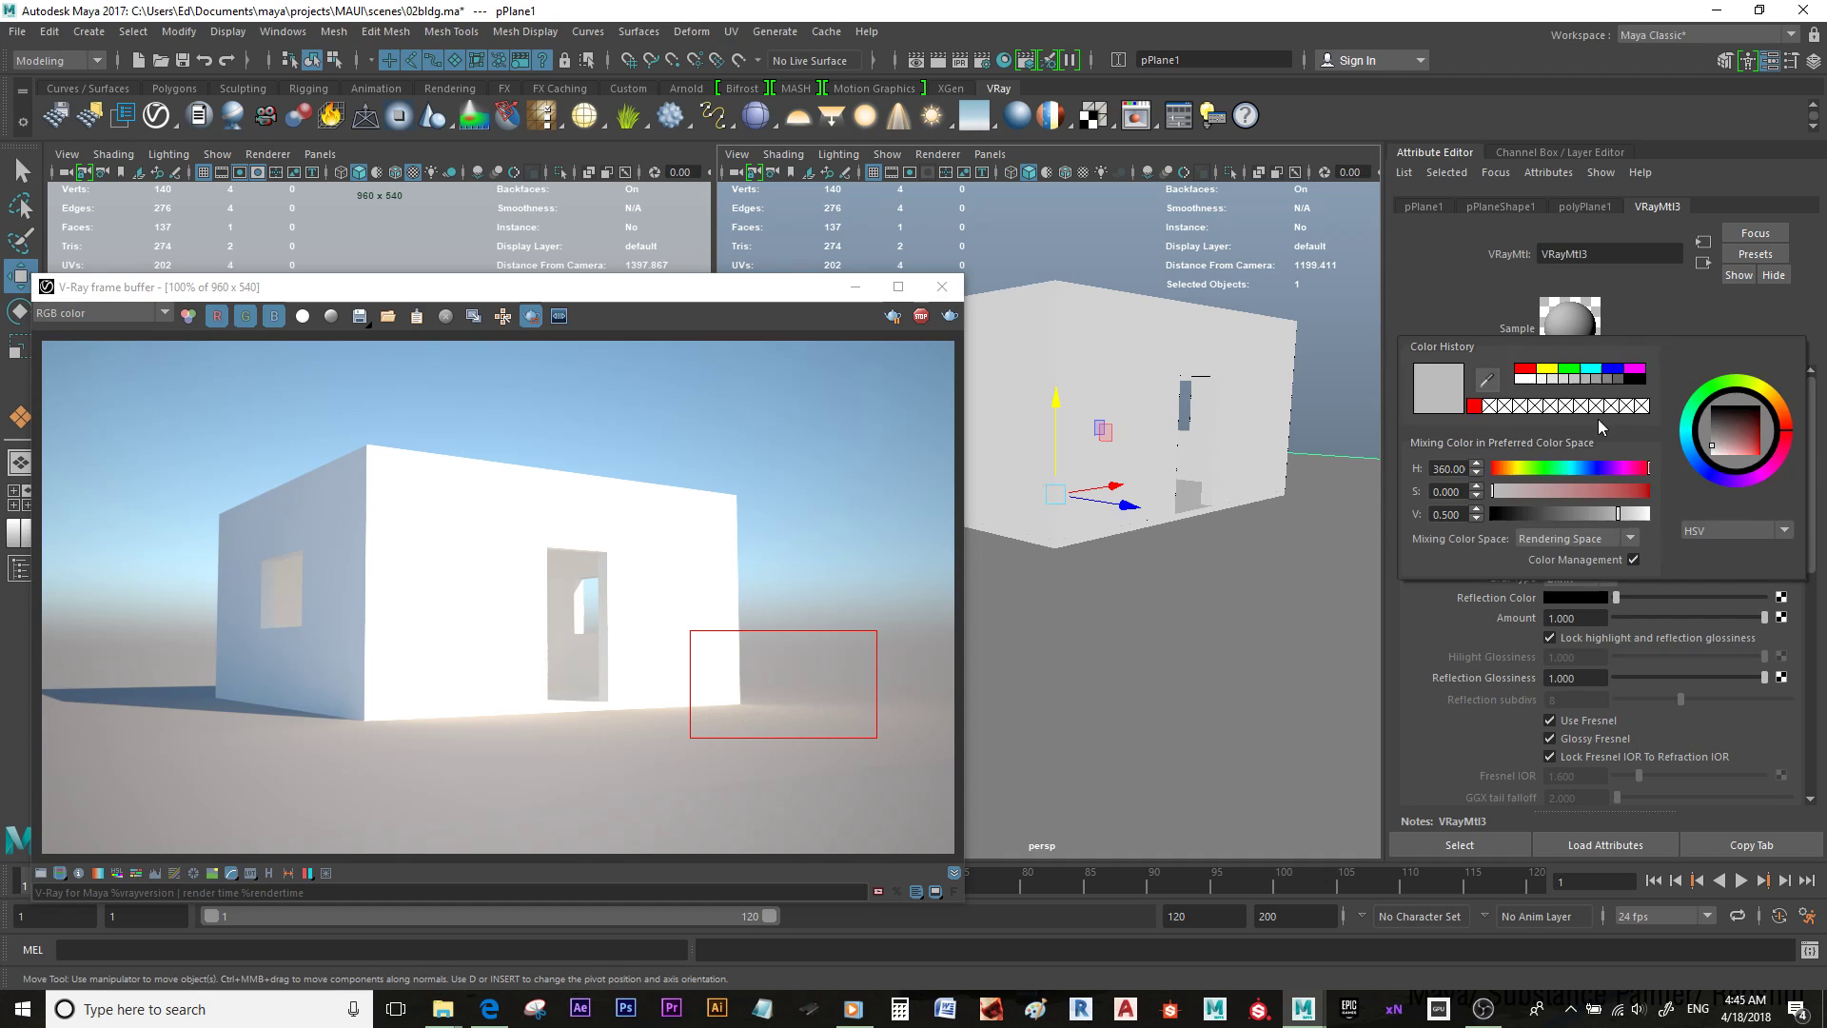
{"action": "left_click", "coordinate": [1526, 371]}
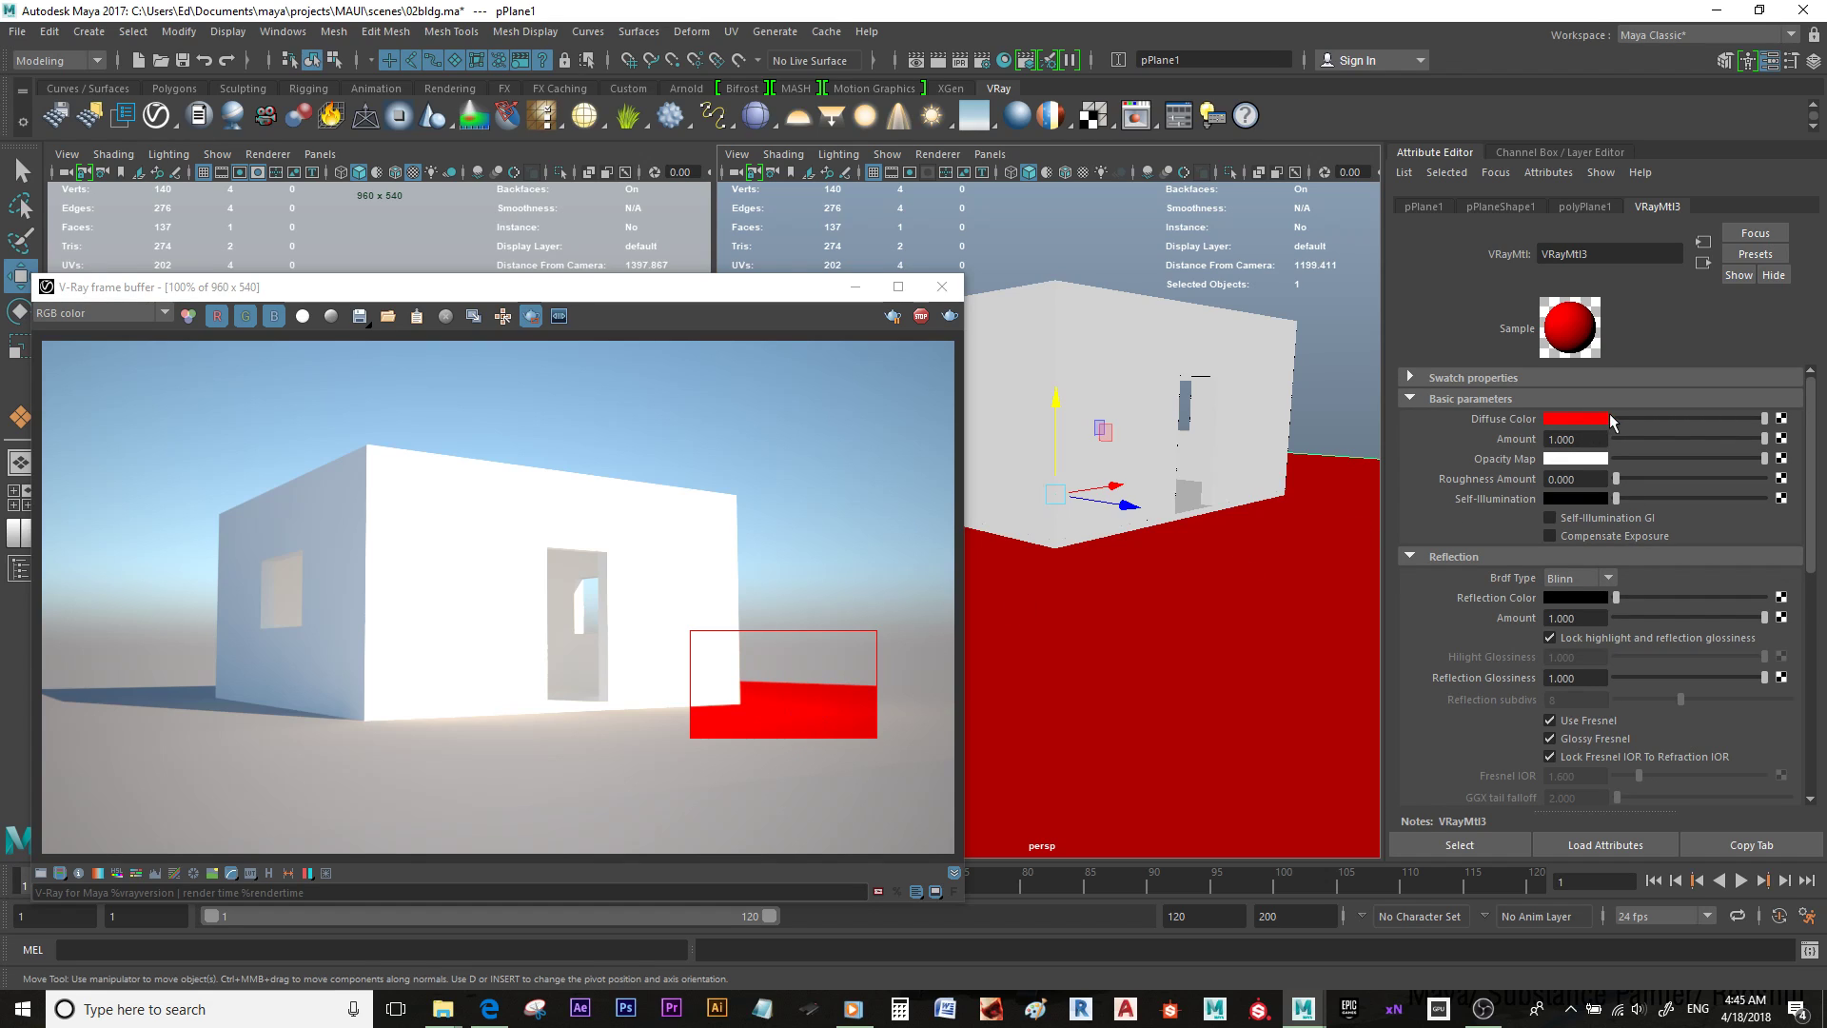
{"action": "left_click_drag", "start_coordinate": [1603, 425], "coordinate": [1764, 427]}
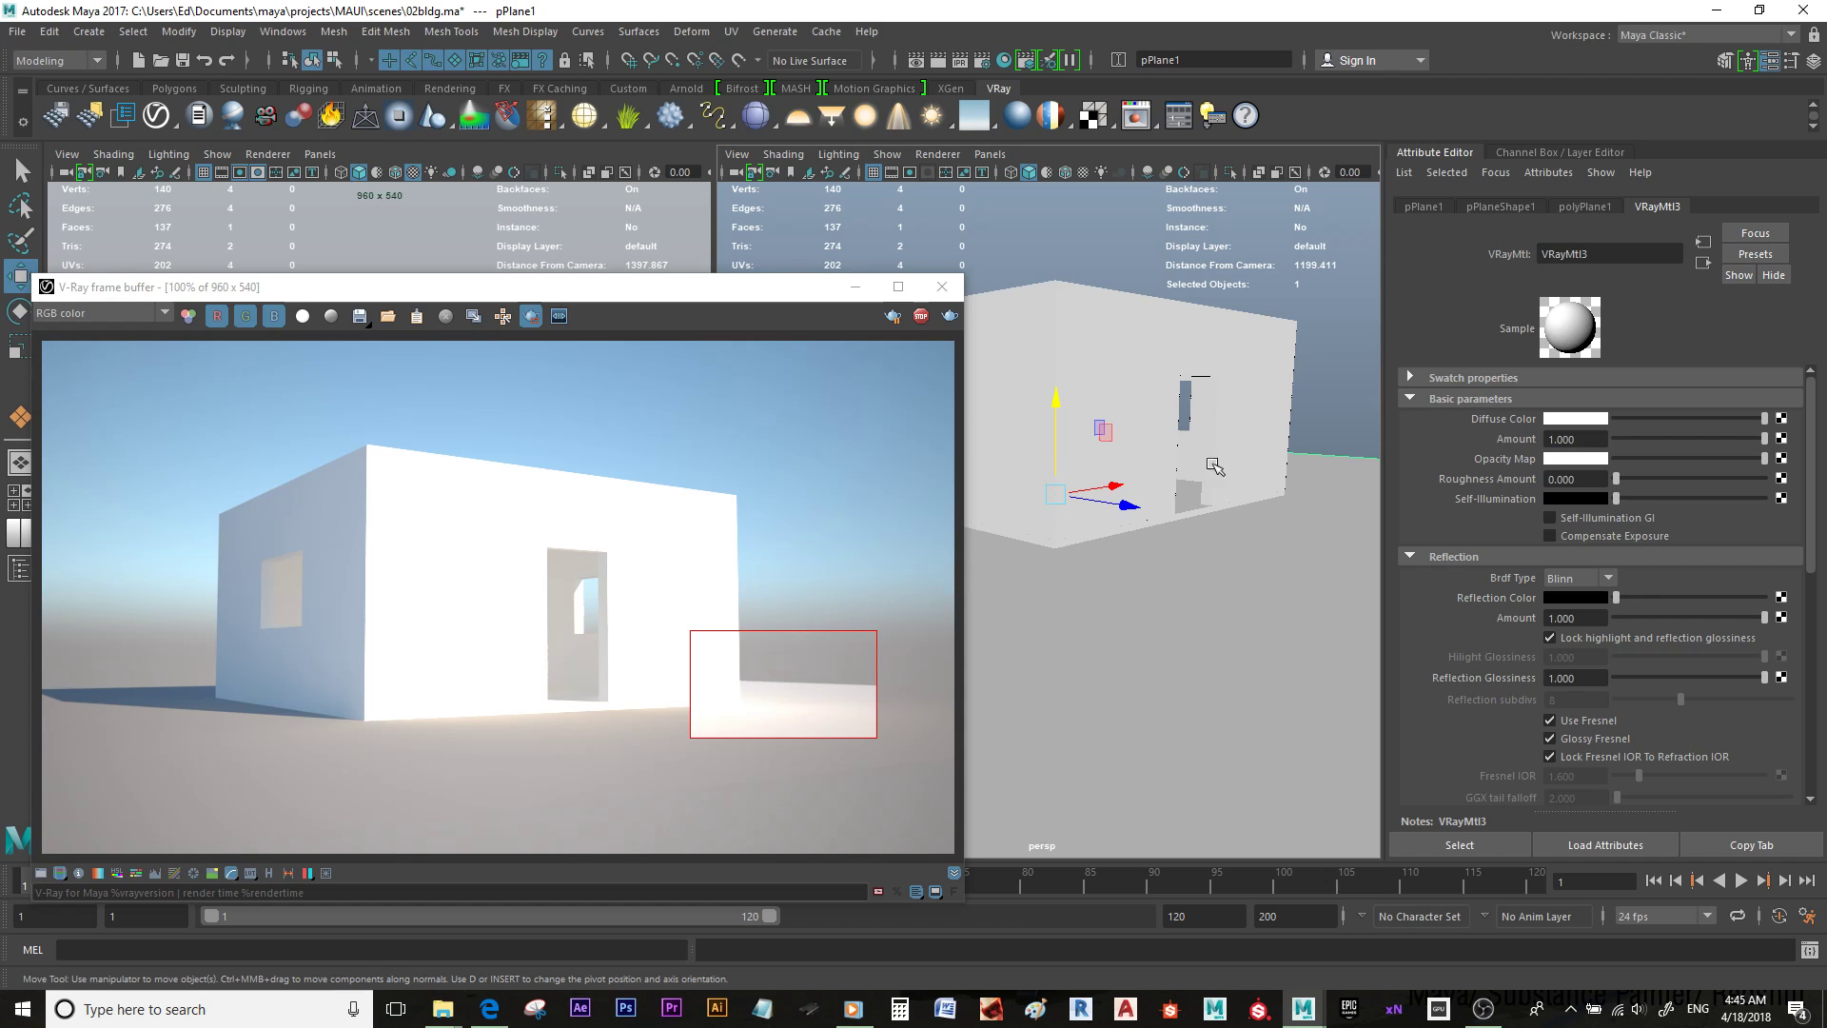
Step: Turn off the render region so the interactive render covers the whole frame
{"action": "left_click", "coordinate": [1279, 286]}
{"action": "left_click_drag", "start_coordinate": [1237, 400], "coordinate": [1210, 438], "text": "alt"}
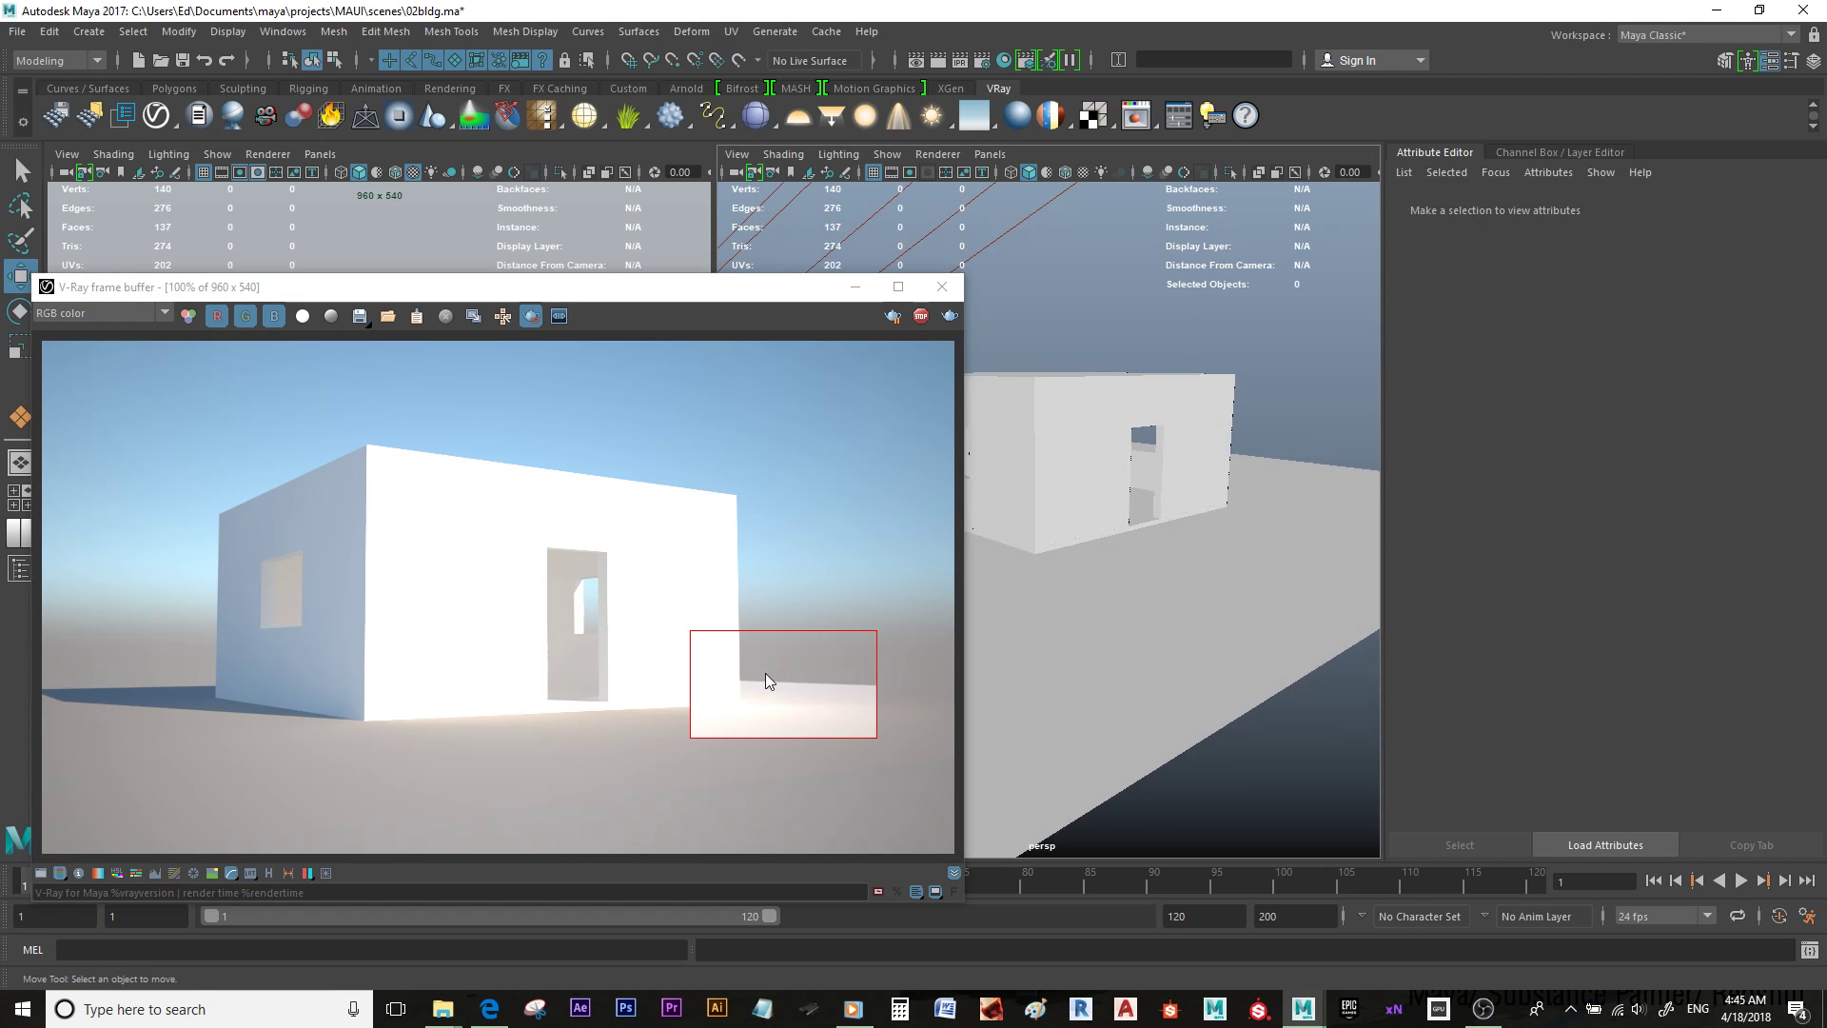
{"action": "mouse_move", "coordinate": [1059, 578]}
{"action": "left_mouse_down", "text": "alt"}
{"action": "mouse_move", "coordinate": [1180, 482]}
{"action": "mouse_move", "coordinate": [1208, 490]}
{"action": "mouse_move", "coordinate": [1162, 473]}
{"action": "mouse_move", "coordinate": [1074, 572]}
{"action": "left_mouse_up", "text": "alt"}
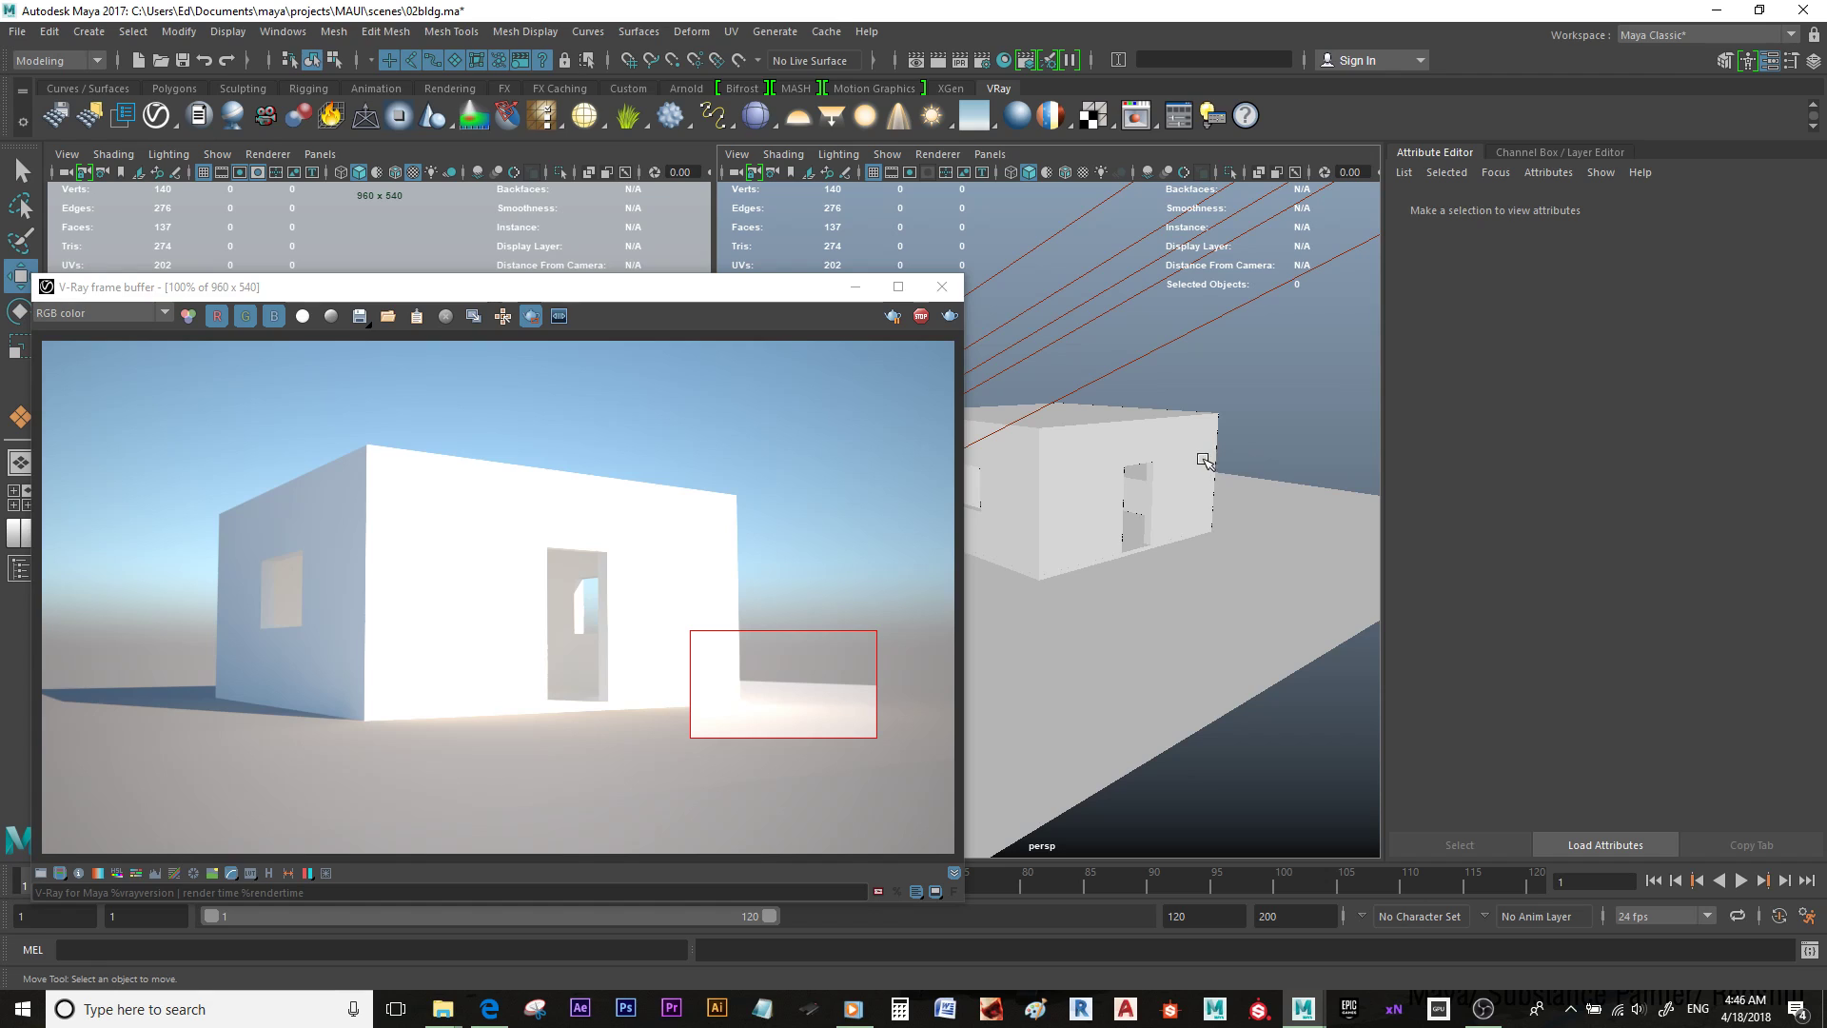
{"action": "left_click_drag", "start_coordinate": [763, 301], "coordinate": [761, 299]}
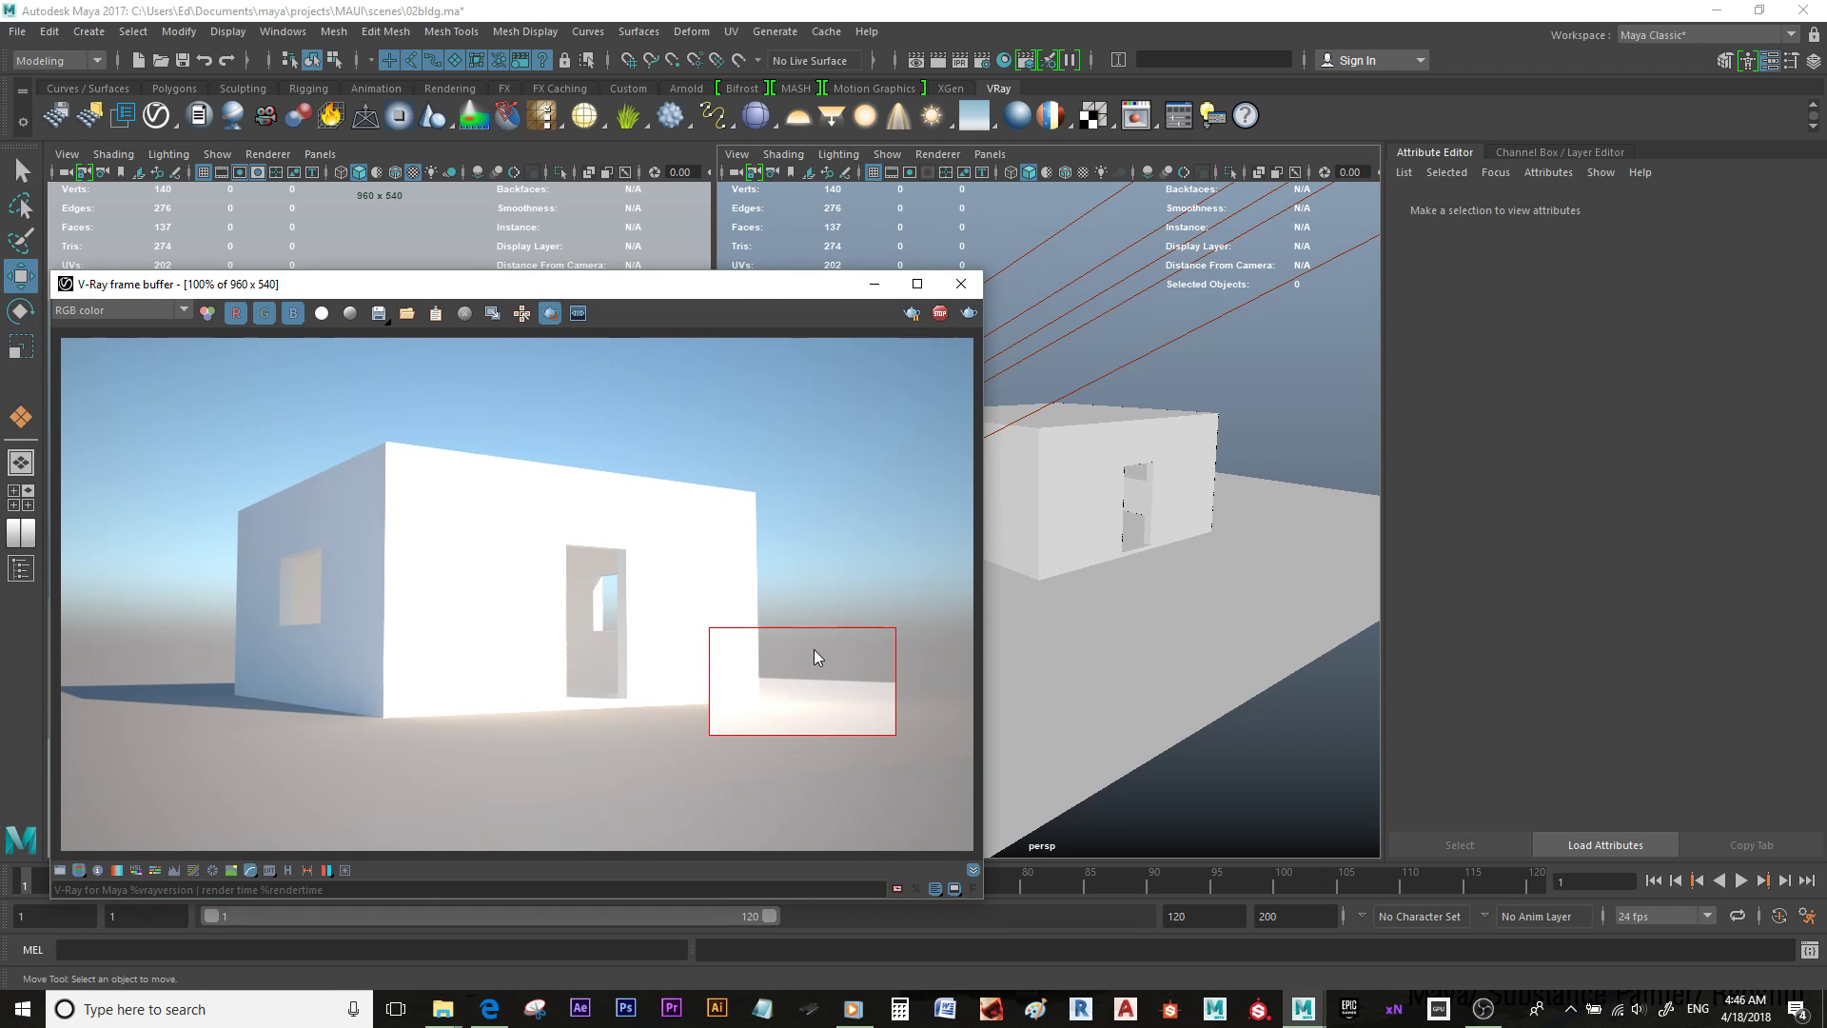
{"action": "left_click", "coordinate": [549, 314]}
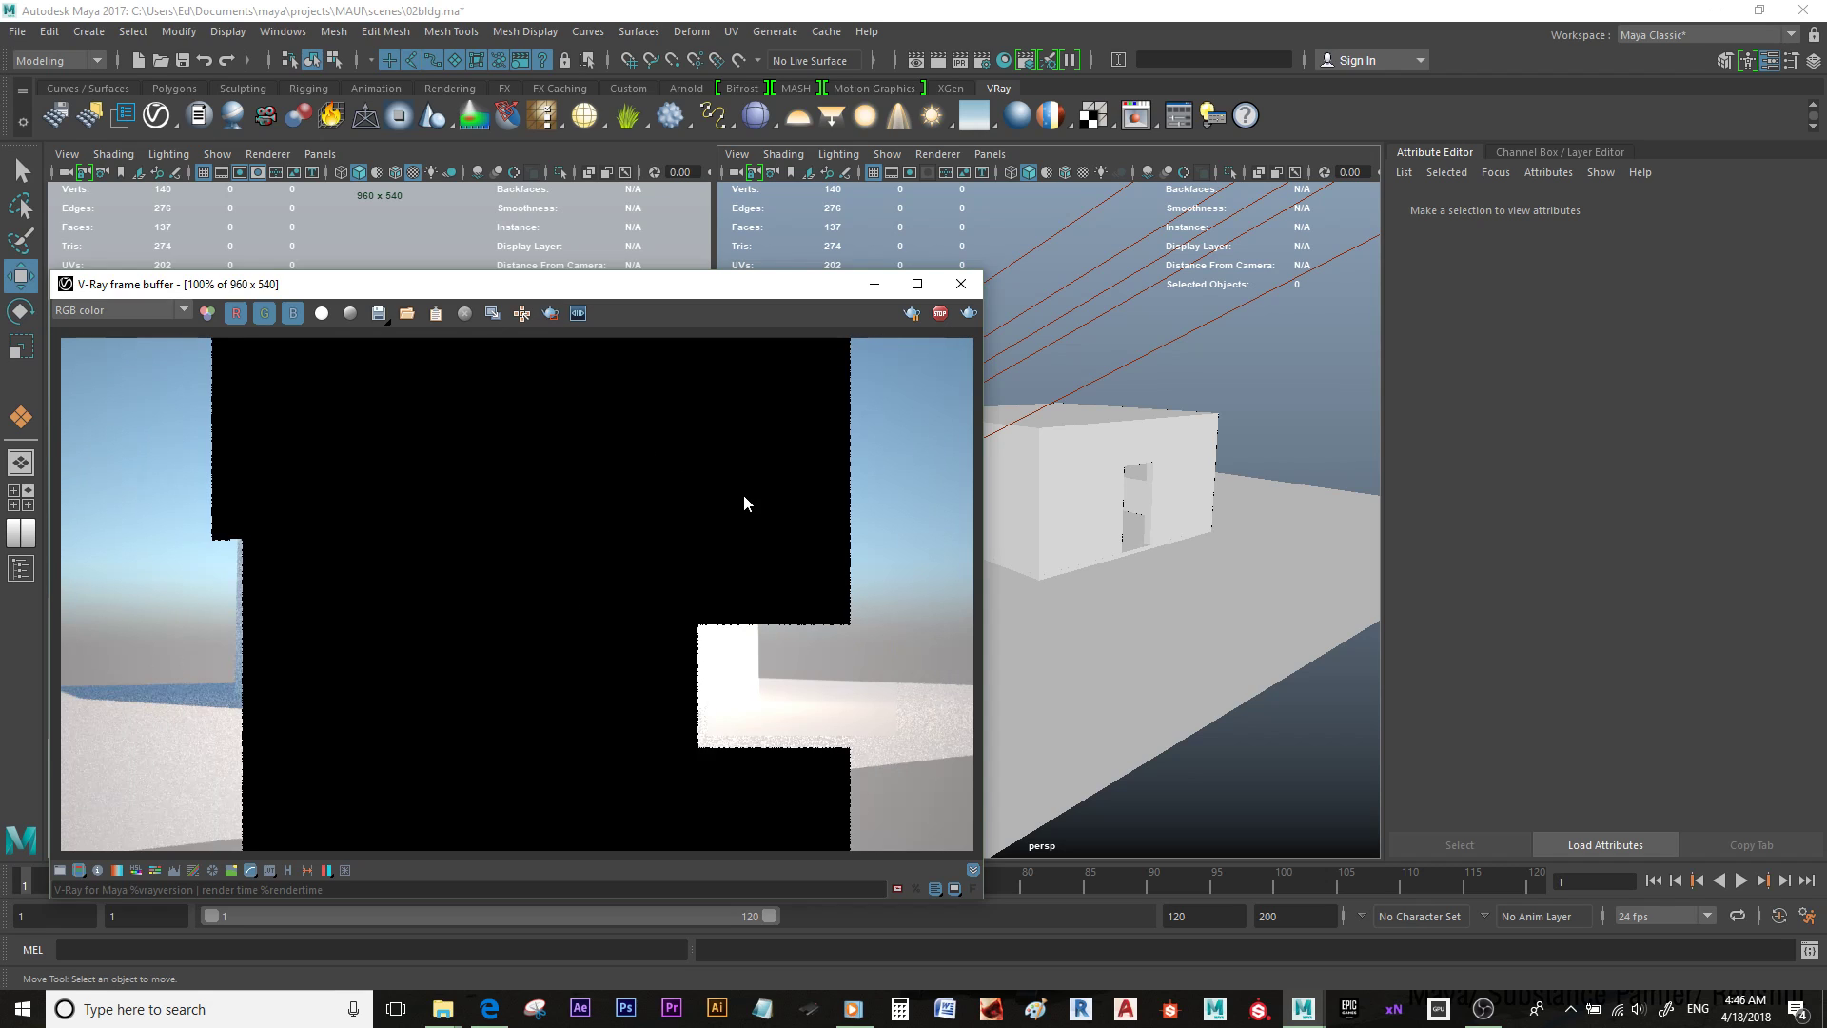
Step: Darken the ground plane material's diffuse color to a medium gray and replace the interactive render with a full V-Ray render
{"action": "left_click", "coordinate": [1269, 539]}
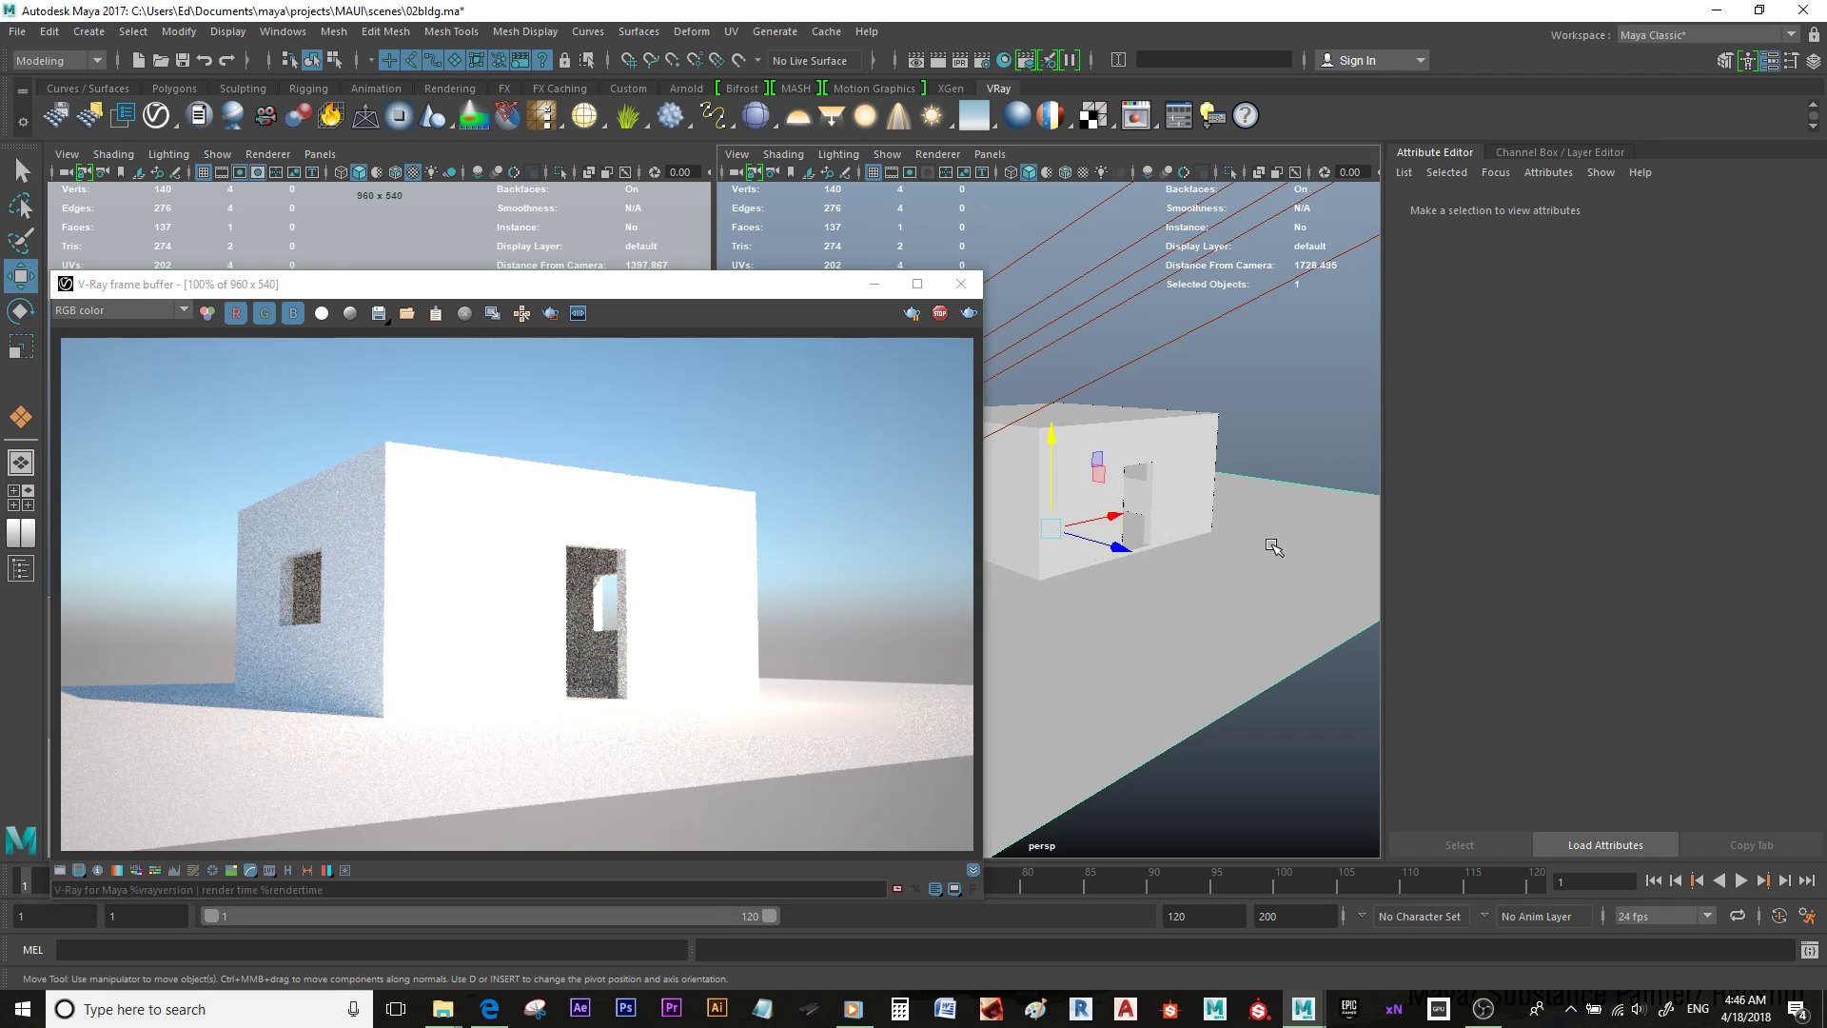
{"action": "left_click", "coordinate": [1686, 417]}
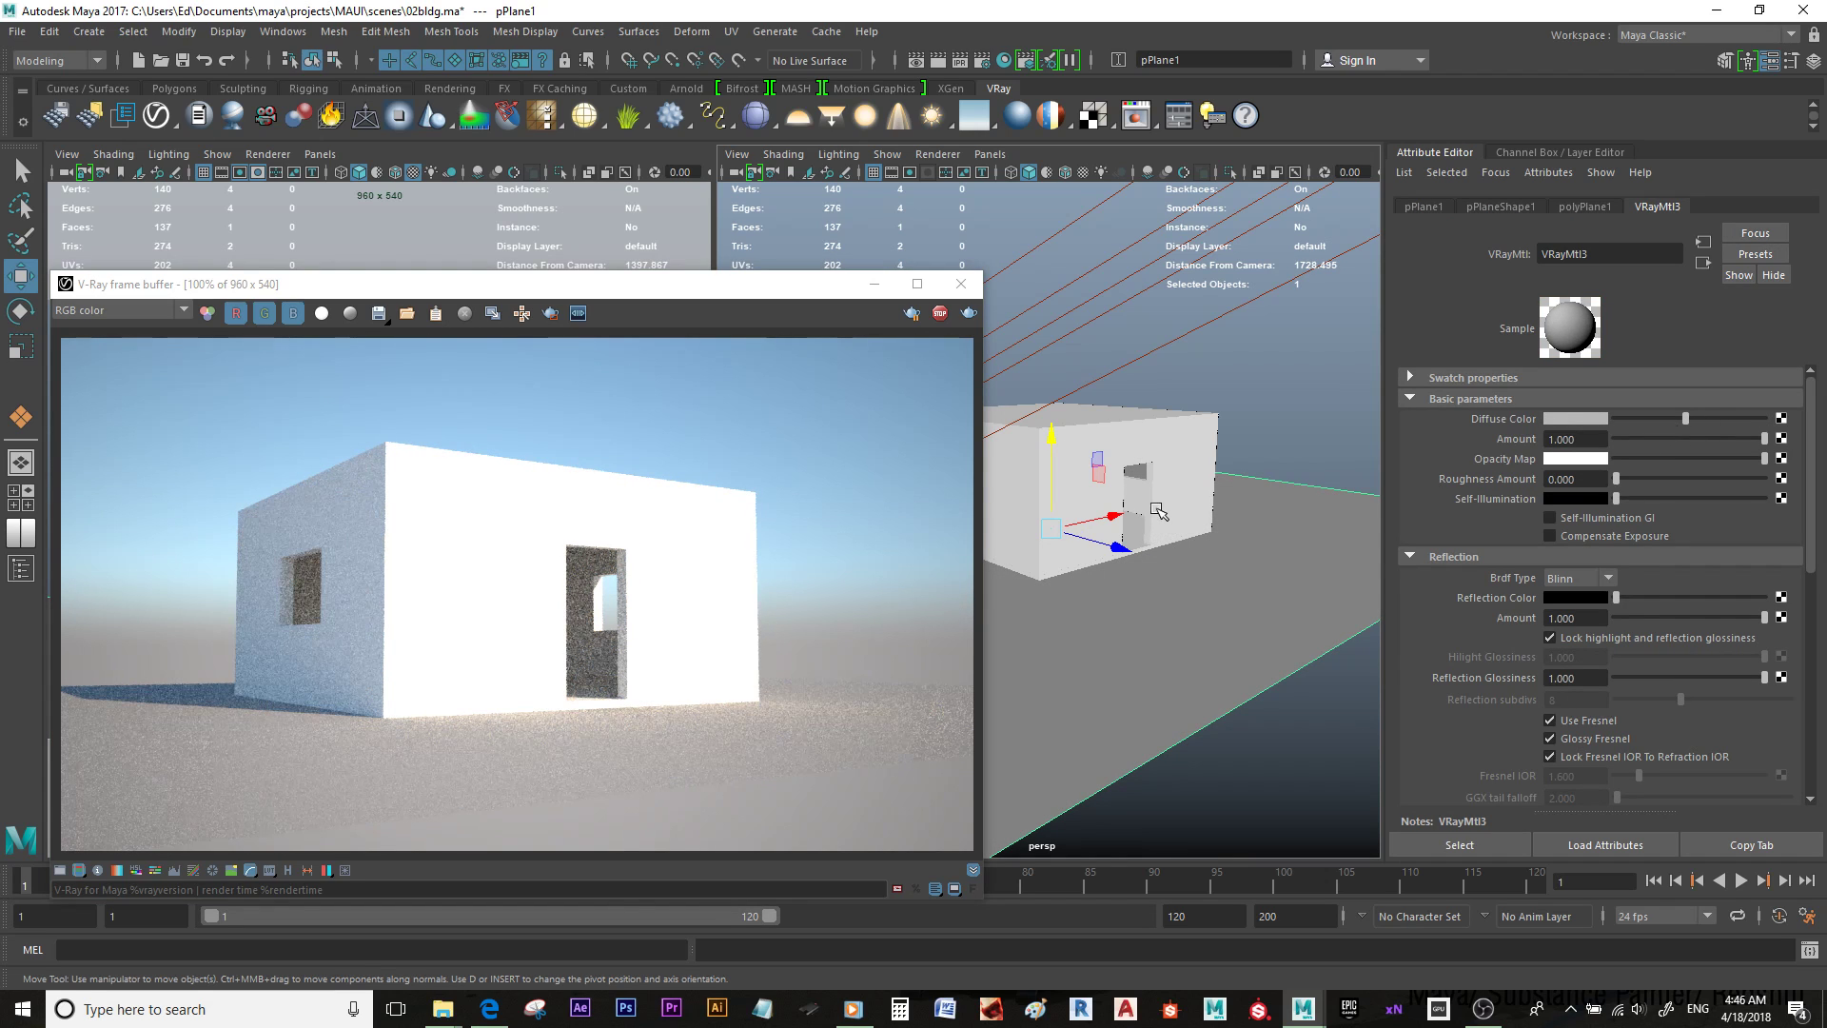
{"action": "left_click", "coordinate": [941, 313]}
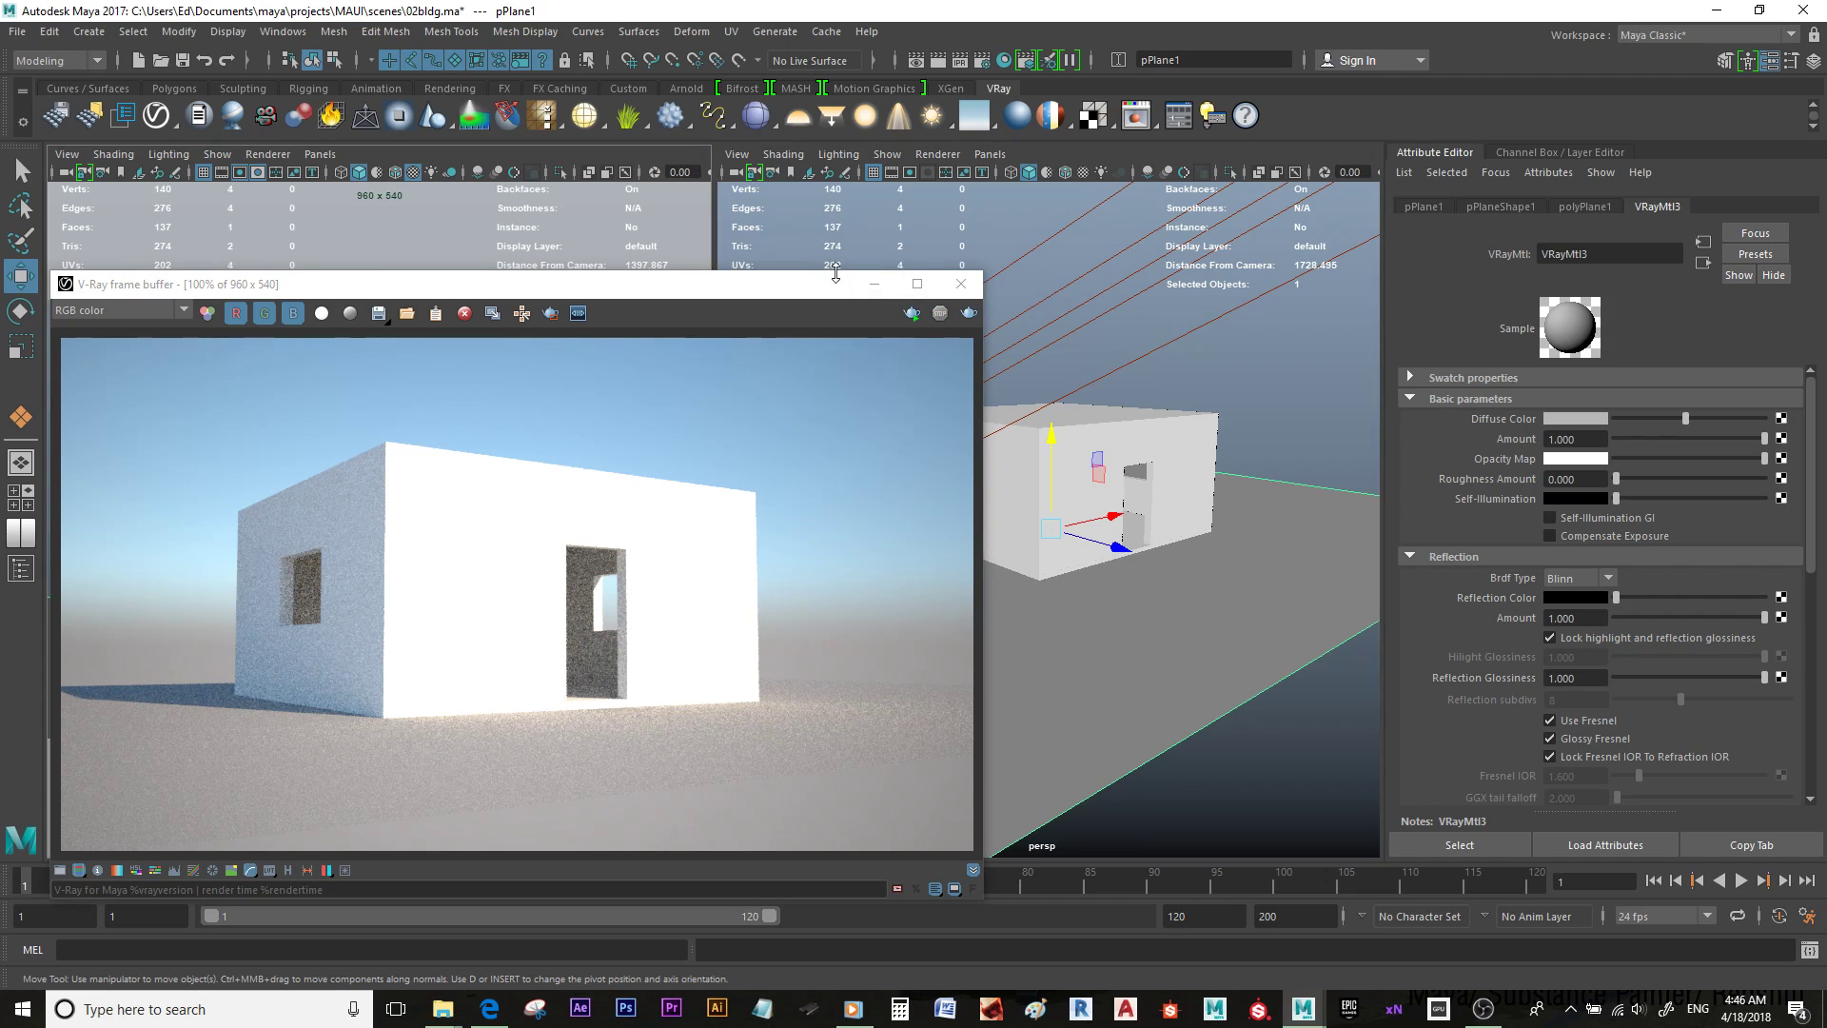
{"action": "left_click", "coordinate": [969, 314]}
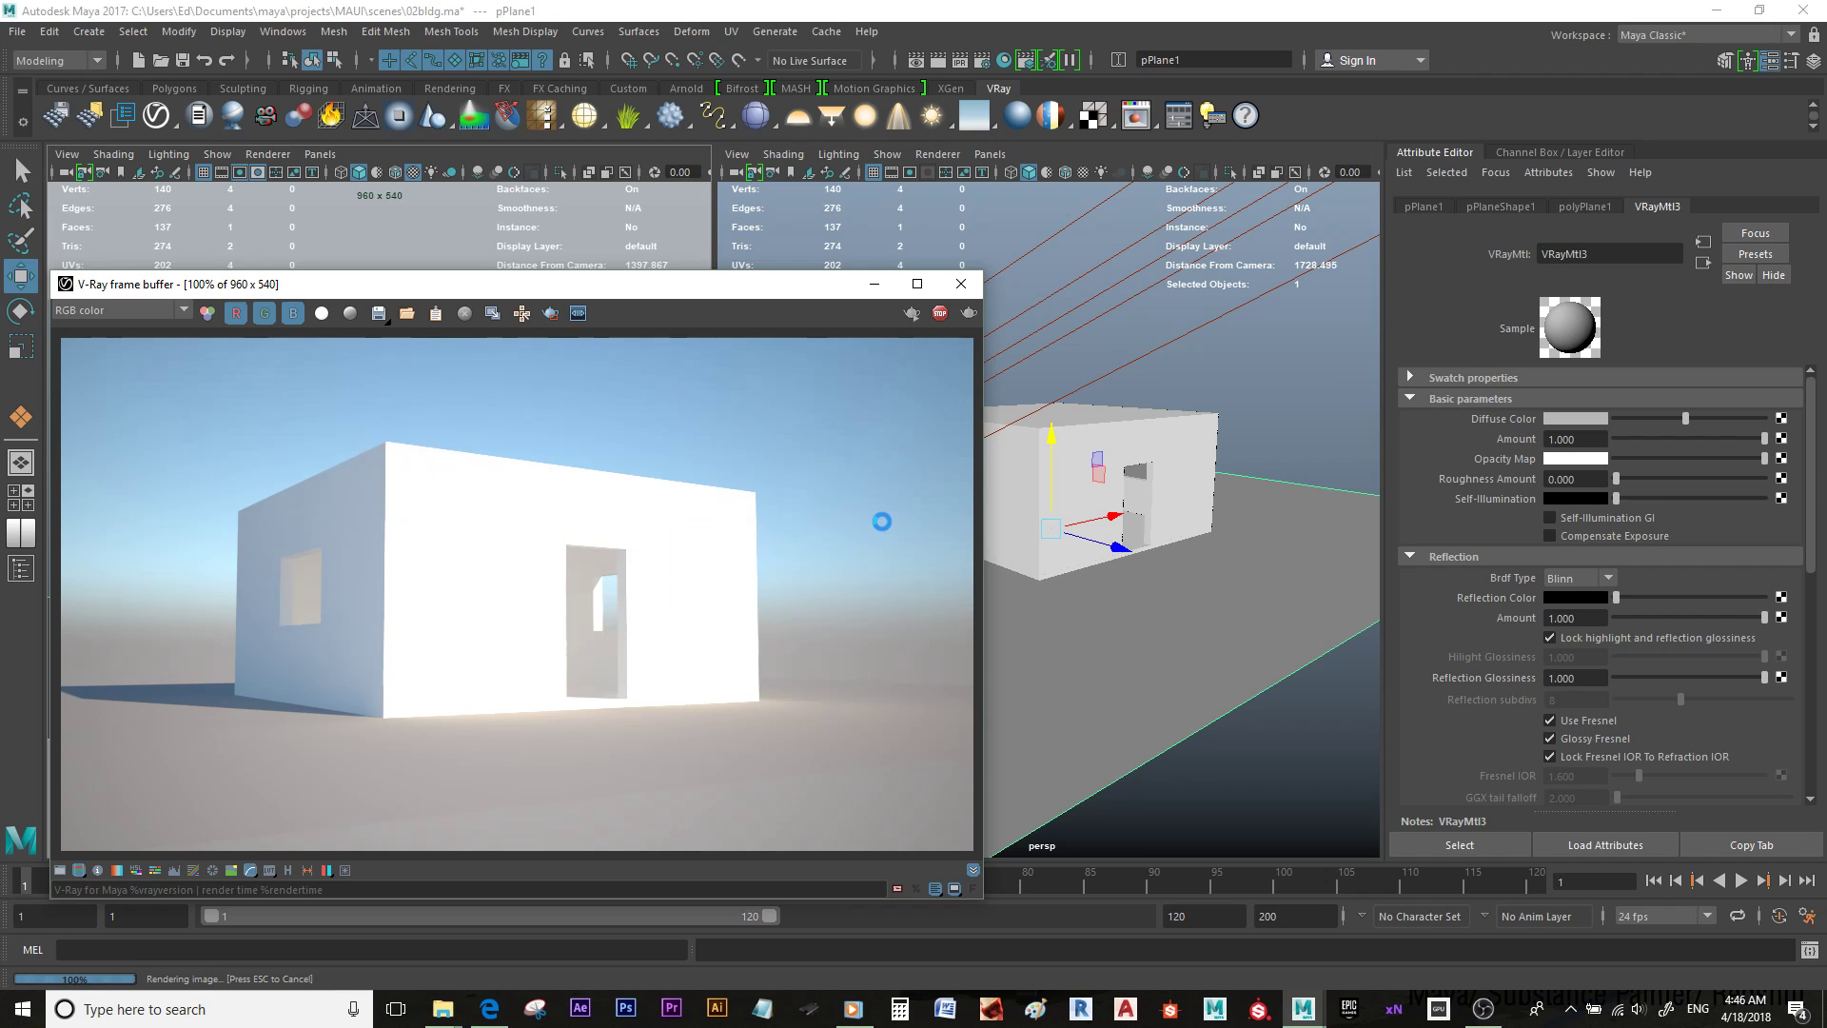
Step: Select the V-Ray sun in the perspective view with the building and ground plane in sight
{"action": "right_click_drag", "start_coordinate": [1278, 511], "coordinate": [1068, 463], "text": "alt"}
{"action": "middle_click_drag", "start_coordinate": [1068, 464], "coordinate": [1201, 455], "text": "alt"}
{"action": "left_click_drag", "start_coordinate": [1201, 455], "coordinate": [1140, 524], "text": "alt"}
{"action": "right_click_drag", "start_coordinate": [1140, 523], "coordinate": [1087, 526], "text": "alt"}
{"action": "left_click", "coordinate": [1086, 526]}
{"action": "left_click_drag", "start_coordinate": [1086, 527], "coordinate": [1221, 484], "text": "alt"}
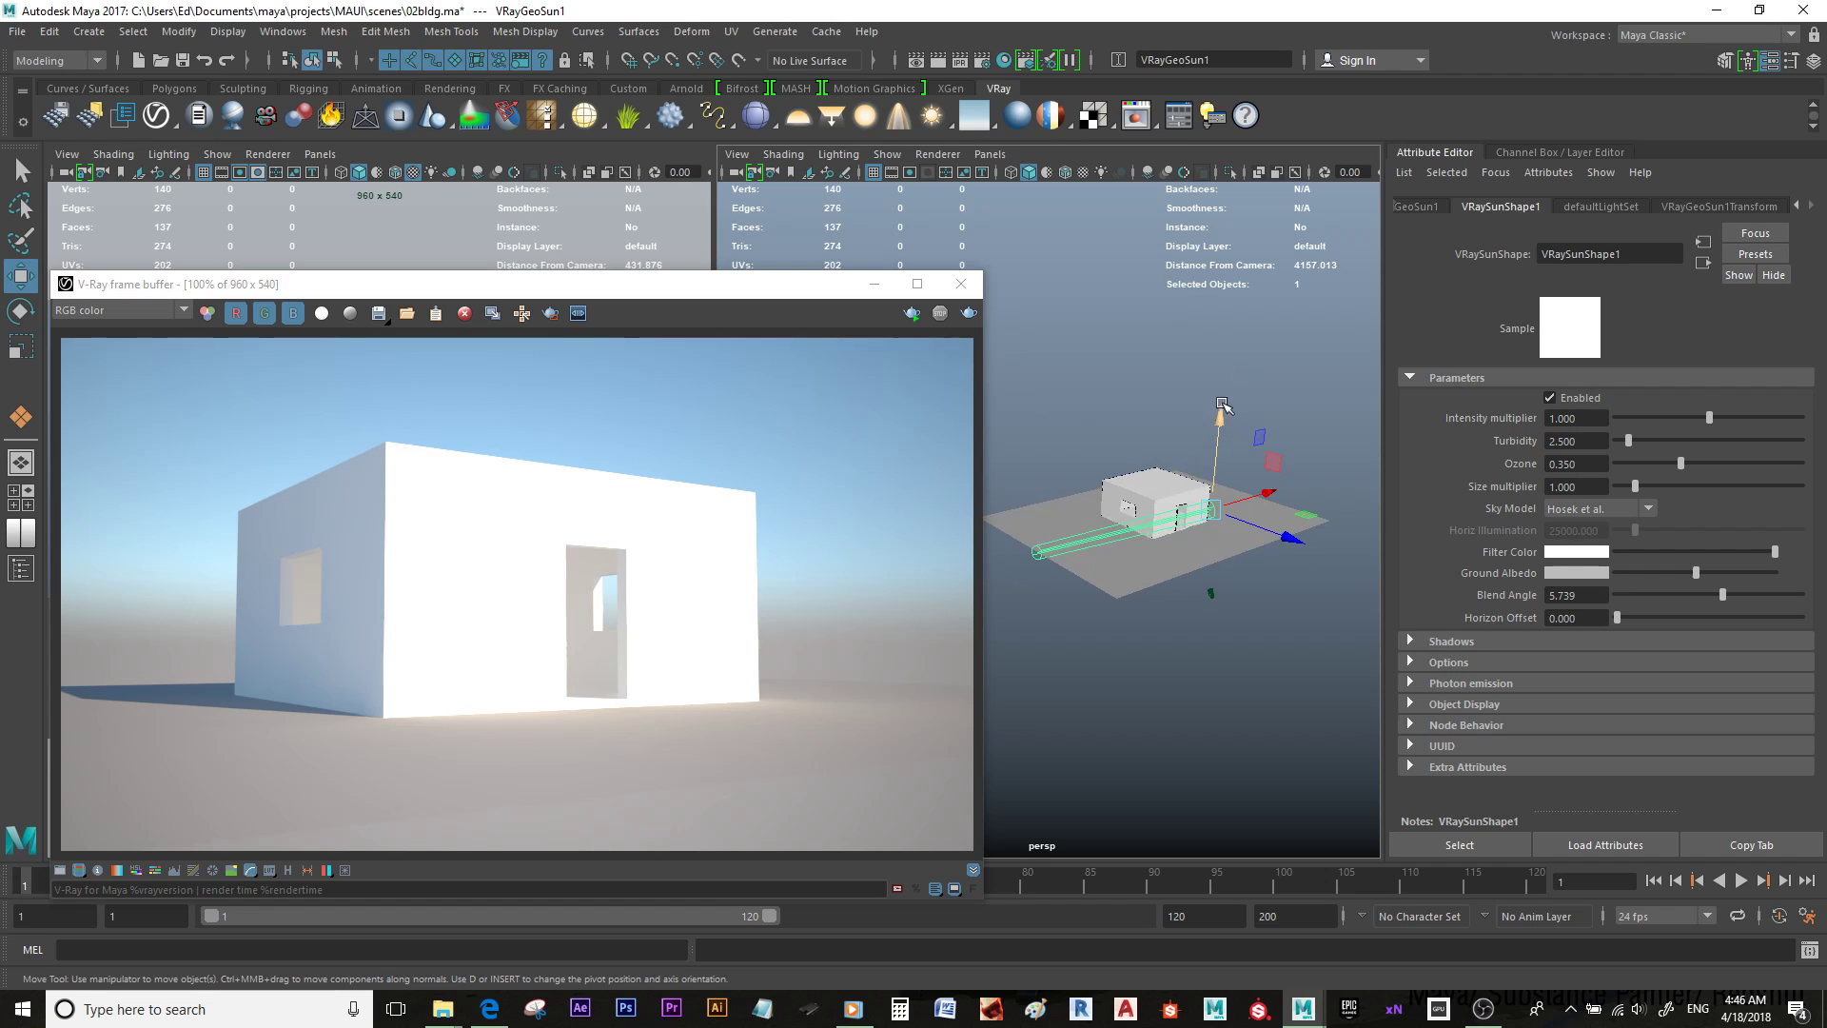
{"action": "left_click_drag", "start_coordinate": [1219, 476], "coordinate": [1109, 439], "text": "alt"}
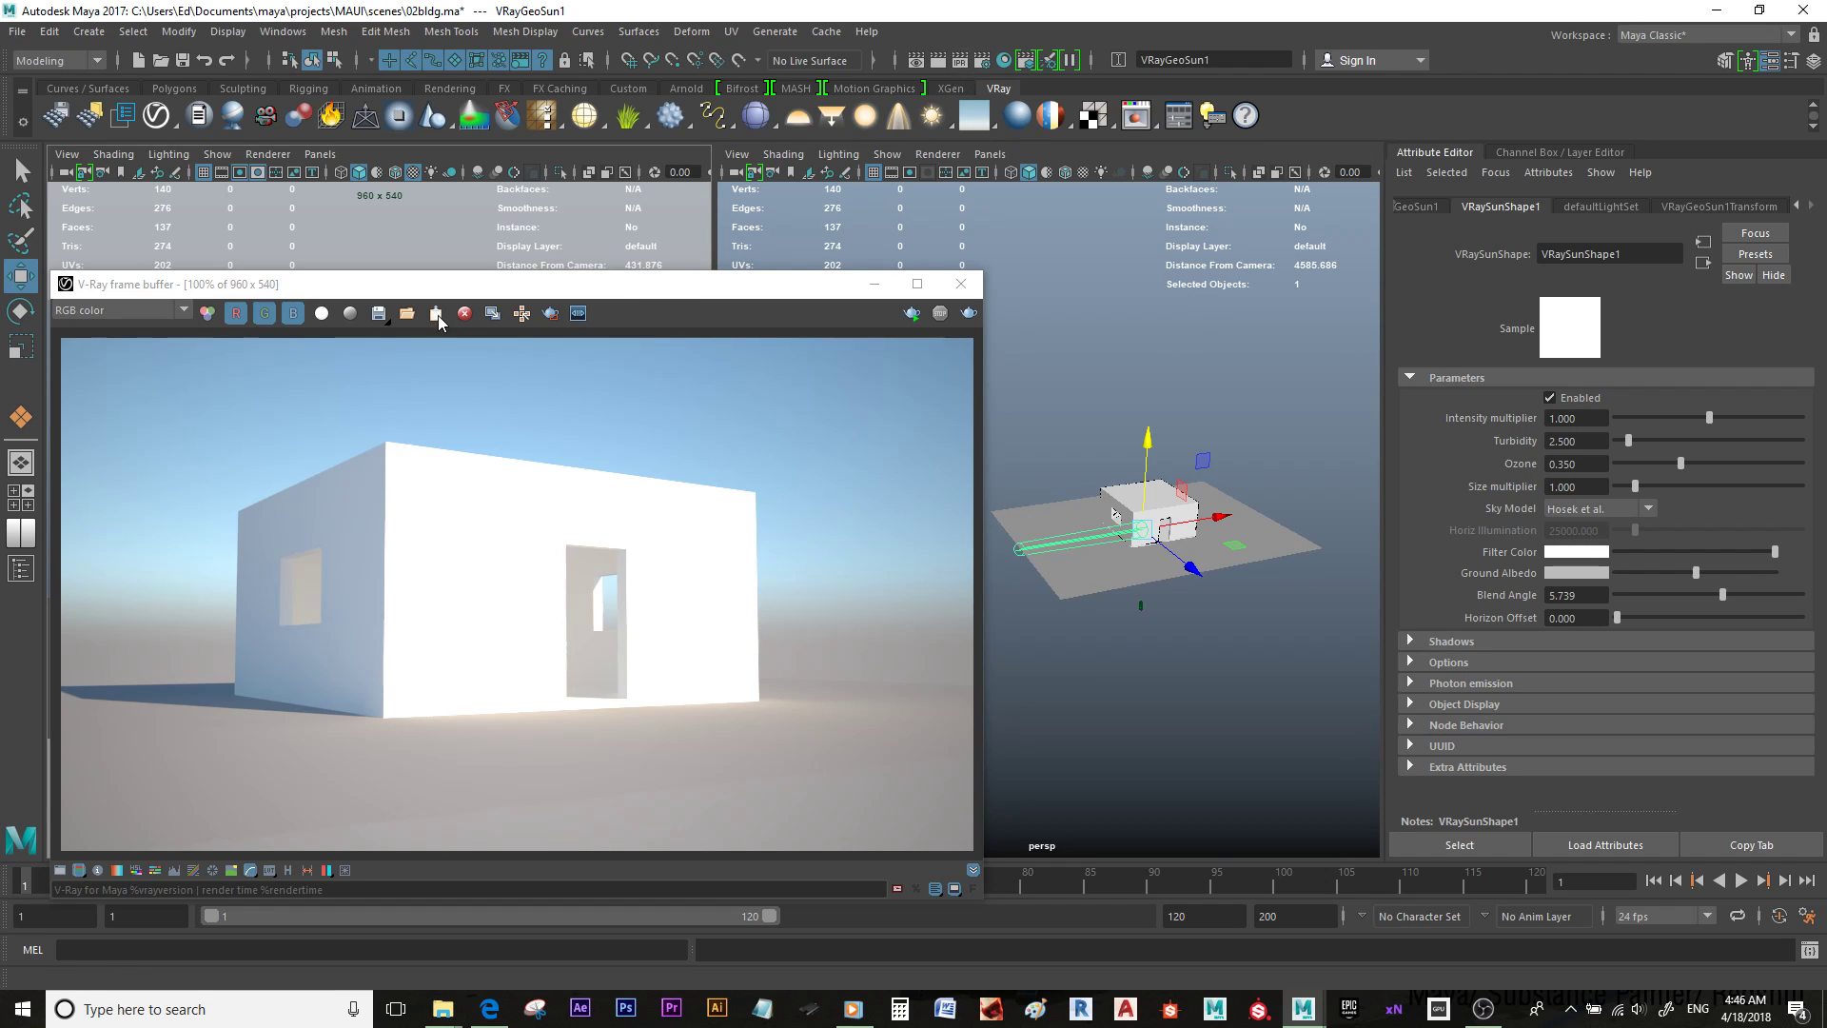
Step: Save the rendered image as a PNG named 3 in the project's images folder
{"action": "left_click", "coordinate": [379, 313]}
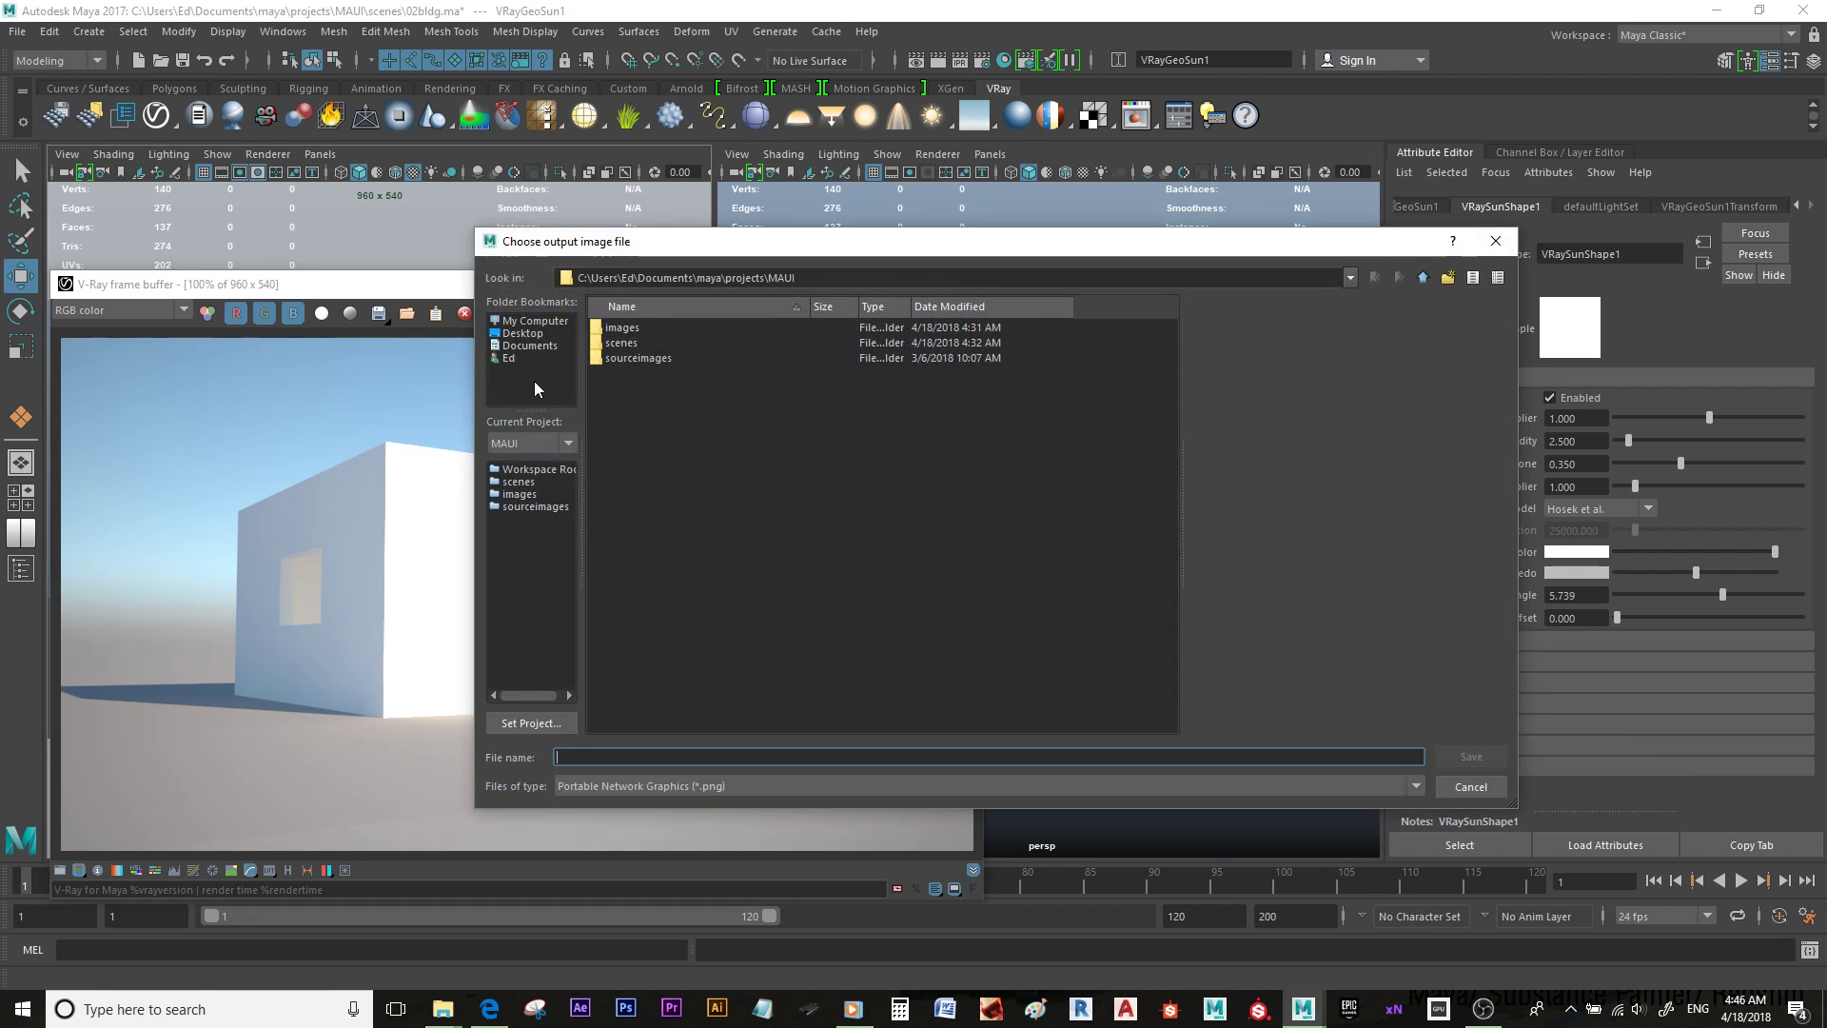
{"action": "double_click", "coordinate": [630, 329]}
{"action": "left_click", "coordinate": [630, 329]}
{"action": "left_click_drag", "start_coordinate": [601, 753], "coordinate": [507, 742]}
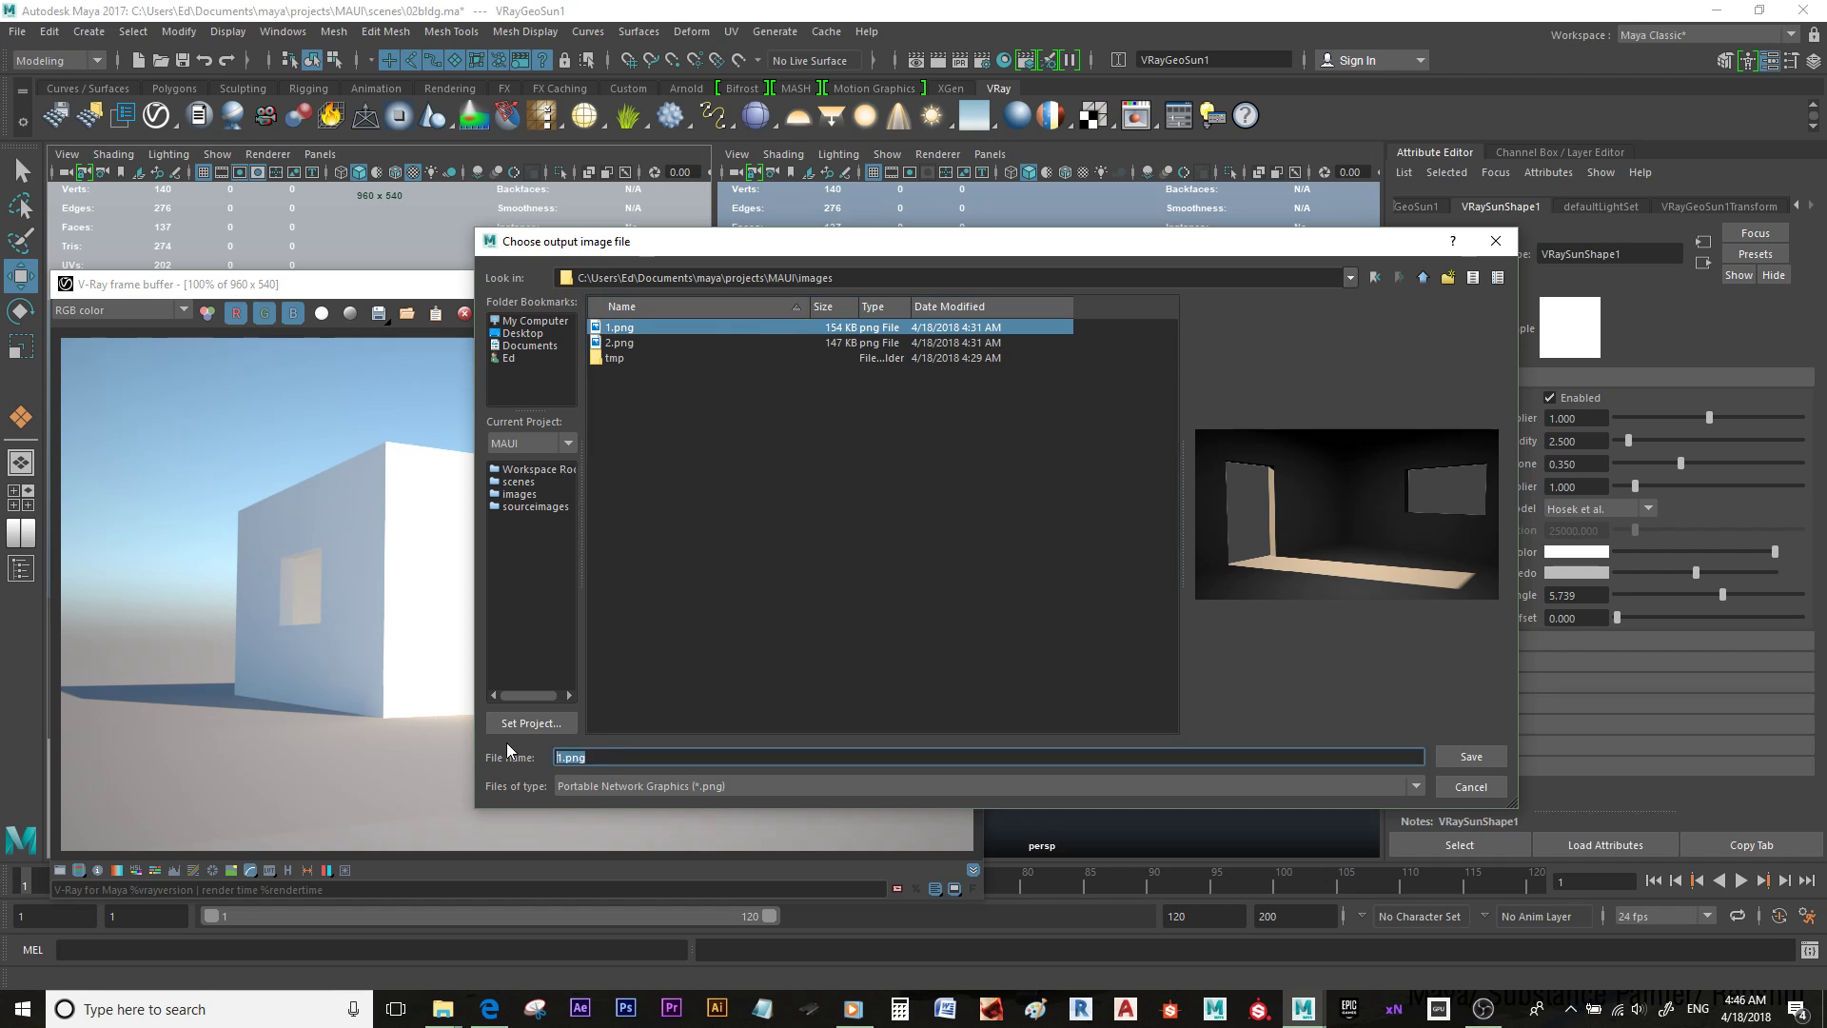
{"action": "type", "text": "3"}
{"action": "key", "text": "Return"}
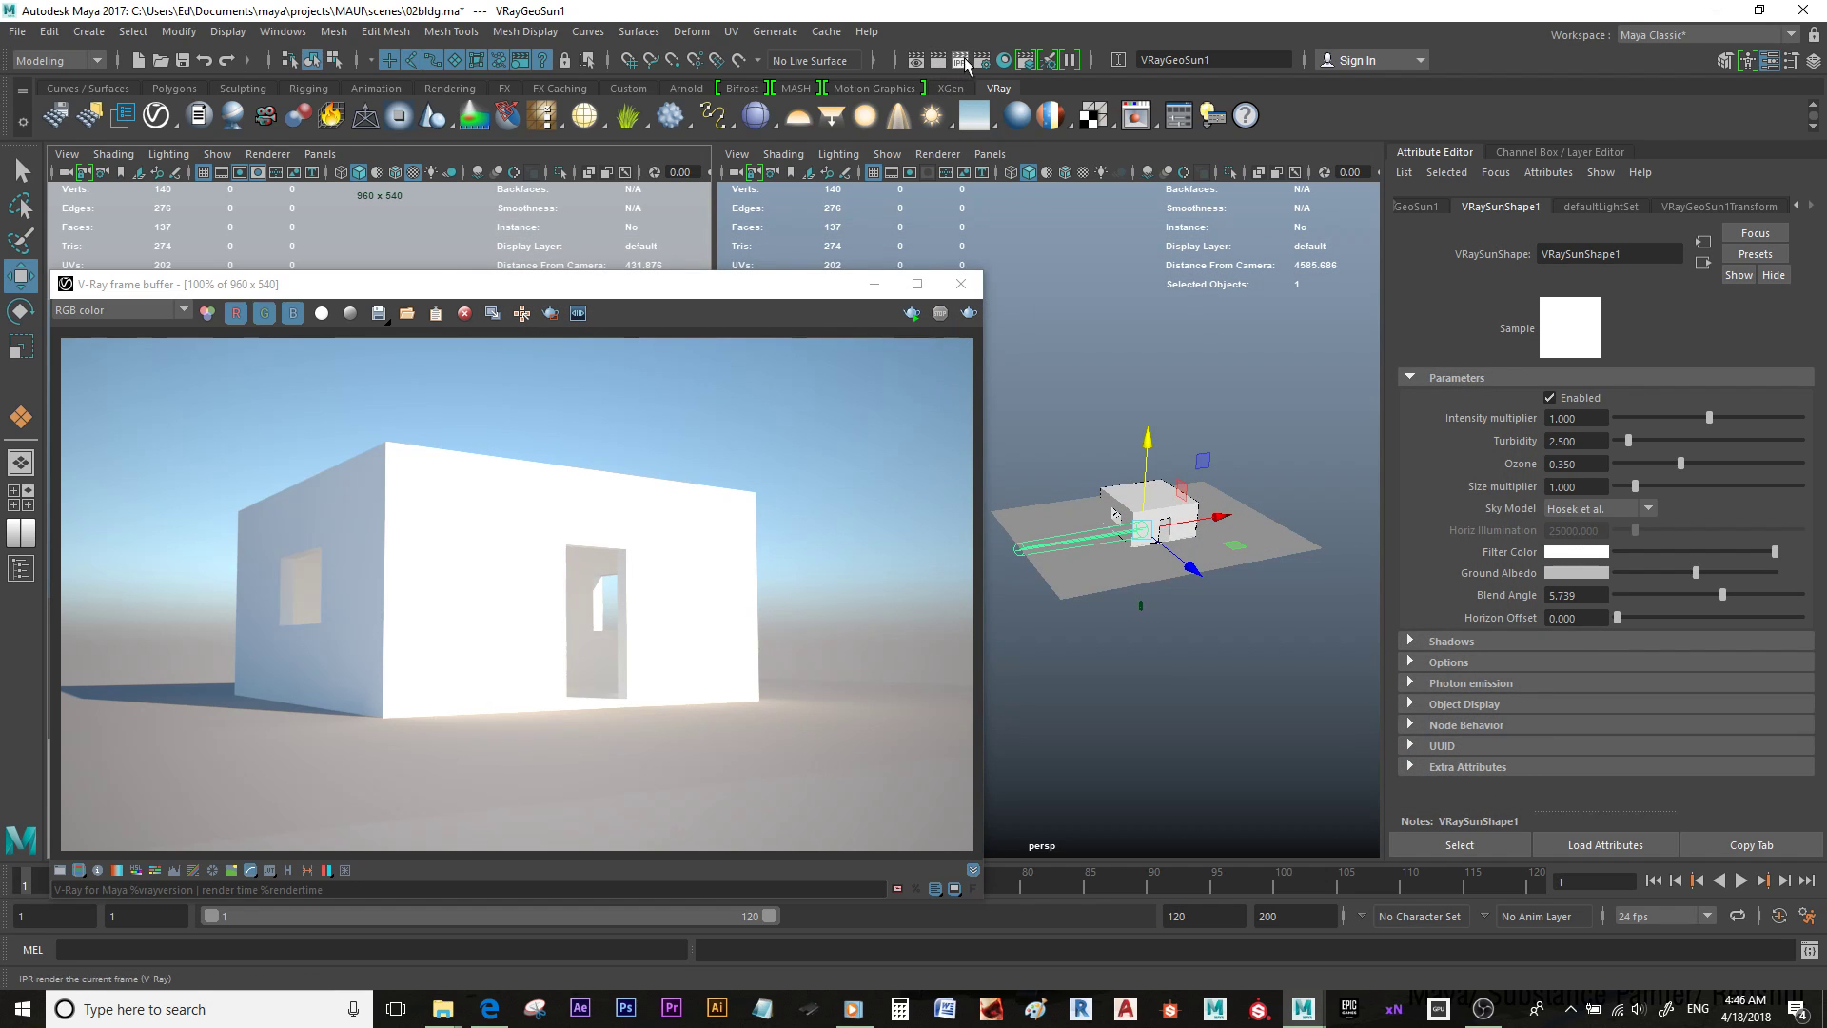
Step: Start an interactive V-Ray render and move the sun higher above the ground plane for steeper sunlight
{"action": "left_click", "coordinate": [963, 62]}
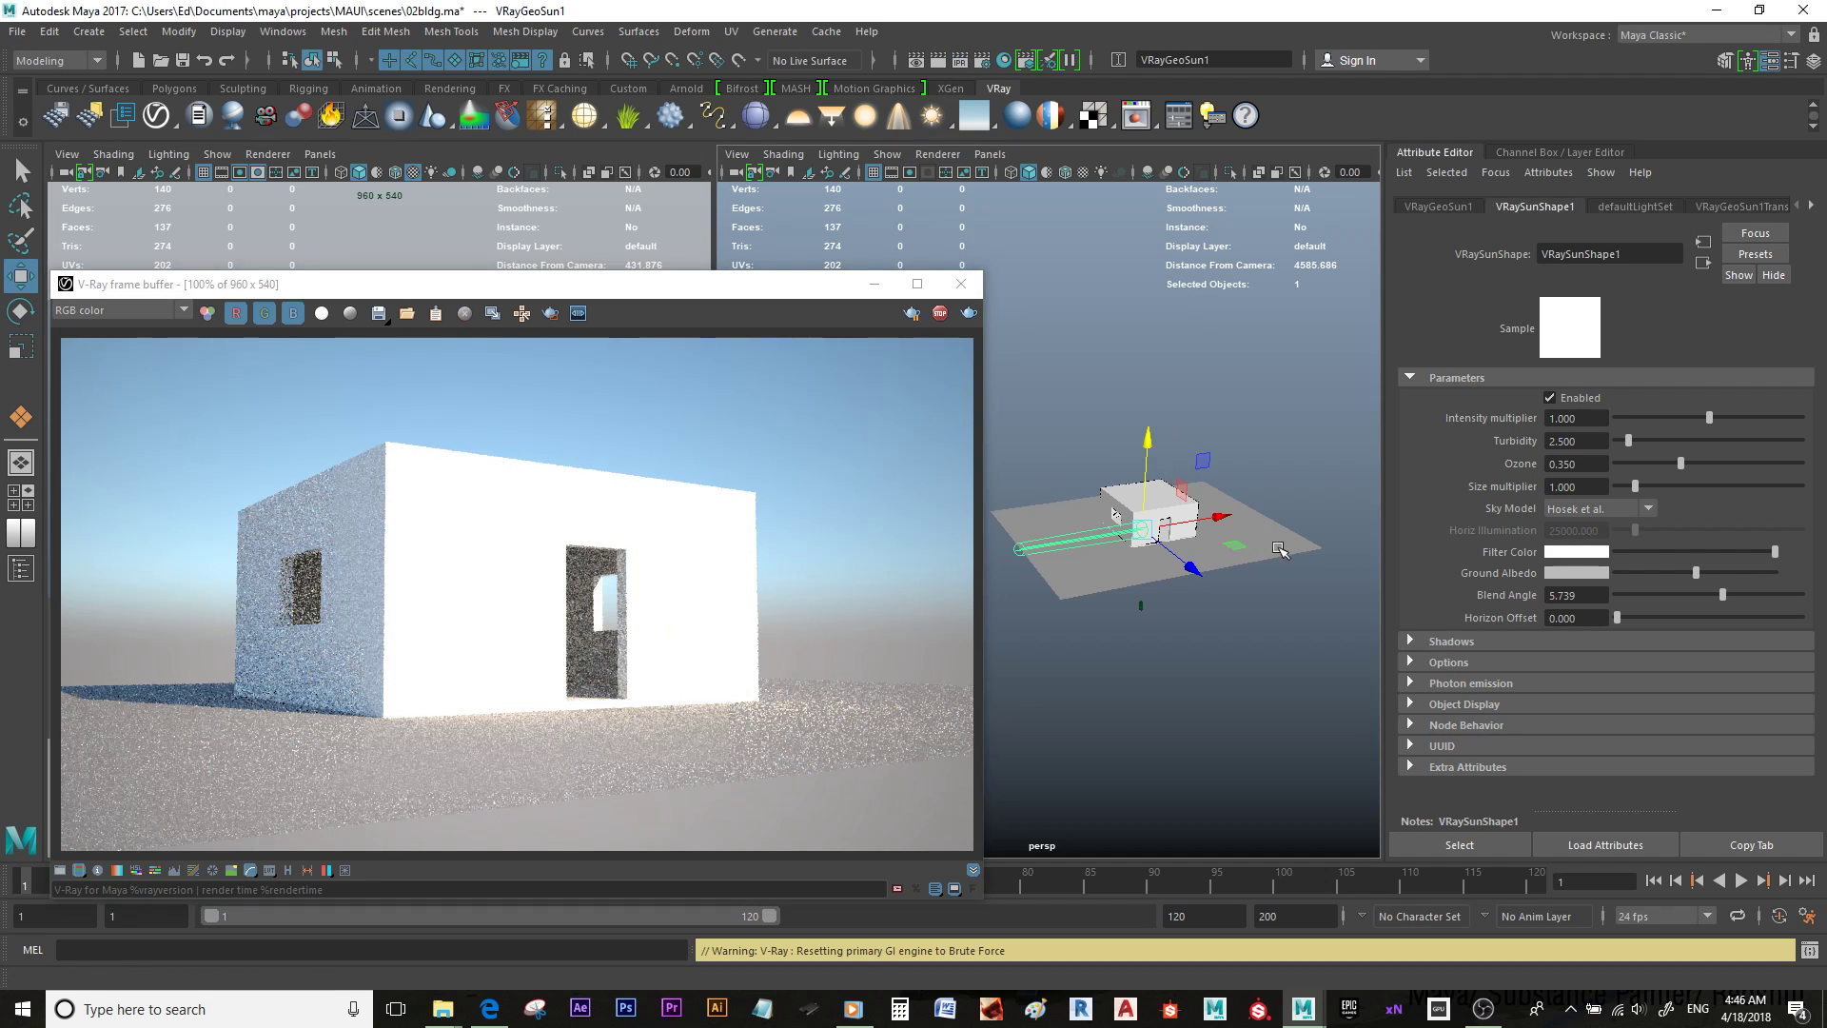
{"action": "right_click_drag", "start_coordinate": [1172, 464], "coordinate": [1119, 547], "text": "alt"}
{"action": "left_click_drag", "start_coordinate": [1118, 547], "coordinate": [1059, 552], "text": "alt"}
{"action": "middle_click_drag", "start_coordinate": [1058, 552], "coordinate": [1126, 559], "text": "alt"}
{"action": "right_click_drag", "start_coordinate": [1126, 560], "coordinate": [1201, 560], "text": "alt"}
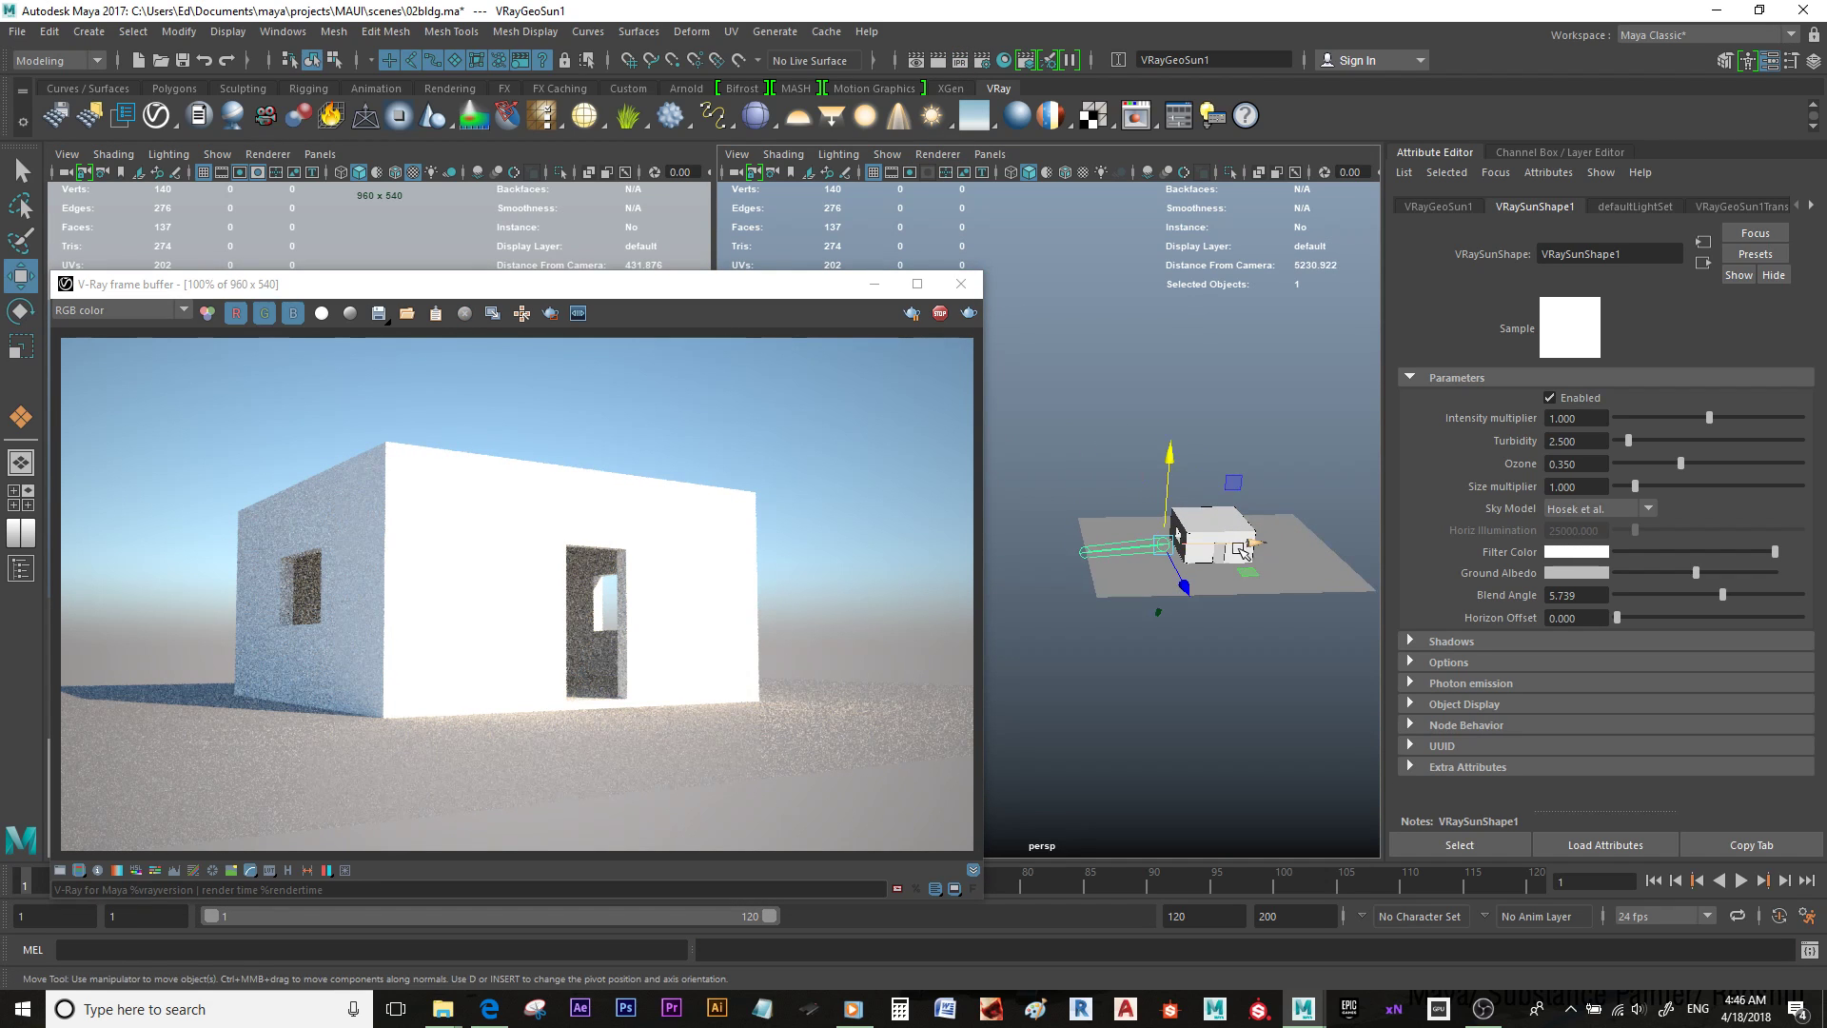
{"action": "left_click_drag", "start_coordinate": [1249, 552], "coordinate": [1284, 563], "text": "alt"}
{"action": "middle_click_drag", "start_coordinate": [1285, 562], "coordinate": [1295, 650], "text": "alt"}
{"action": "left_click_drag", "start_coordinate": [1326, 613], "coordinate": [1021, 628]}
{"action": "middle_click_drag", "start_coordinate": [1021, 628], "coordinate": [1149, 519], "text": "alt"}
{"action": "left_click_drag", "start_coordinate": [1150, 518], "coordinate": [1087, 535], "text": "alt"}
{"action": "middle_click_drag", "start_coordinate": [1087, 535], "coordinate": [1110, 493], "text": "alt"}
{"action": "right_click_drag", "start_coordinate": [1110, 493], "coordinate": [1161, 520], "text": "alt"}
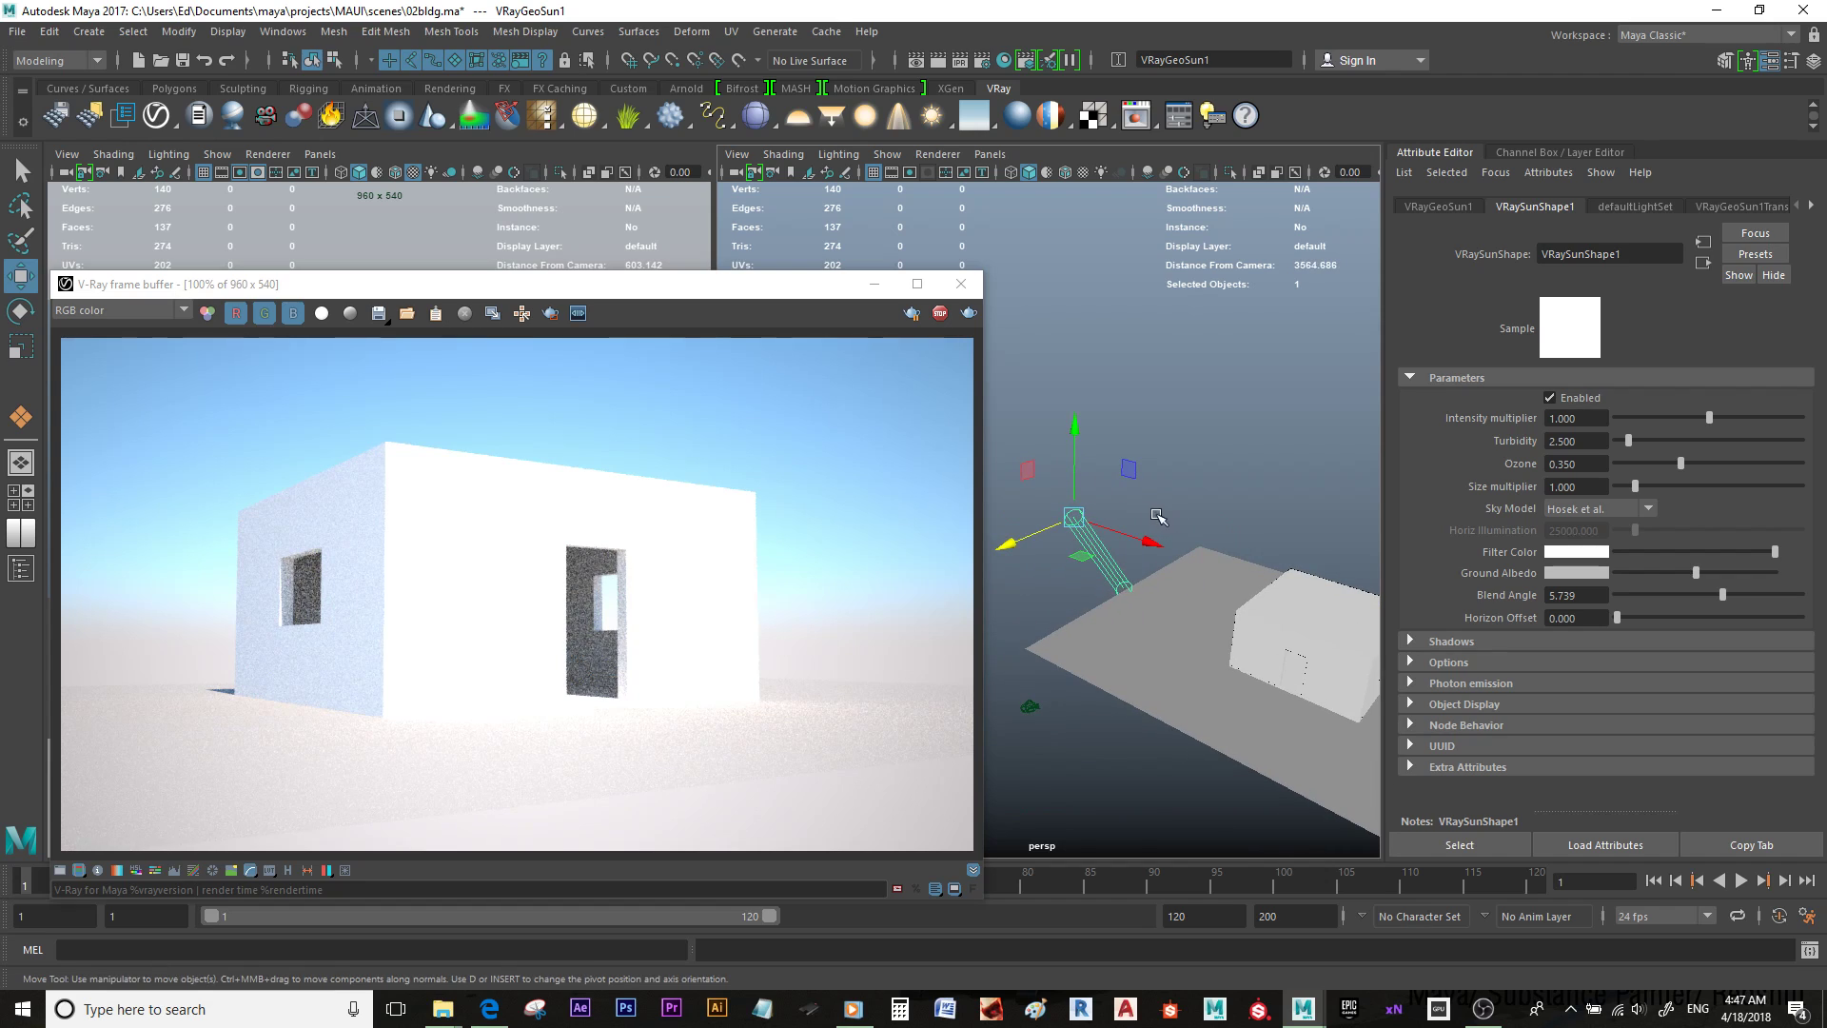
Step: Slide the sun along the Z axis to about Z 125
{"action": "left_click_drag", "start_coordinate": [1168, 501], "coordinate": [1115, 482], "text": "alt"}
{"action": "middle_click_drag", "start_coordinate": [1114, 481], "coordinate": [1190, 485], "text": "alt"}
{"action": "left_click_drag", "start_coordinate": [1050, 519], "coordinate": [1089, 512]}
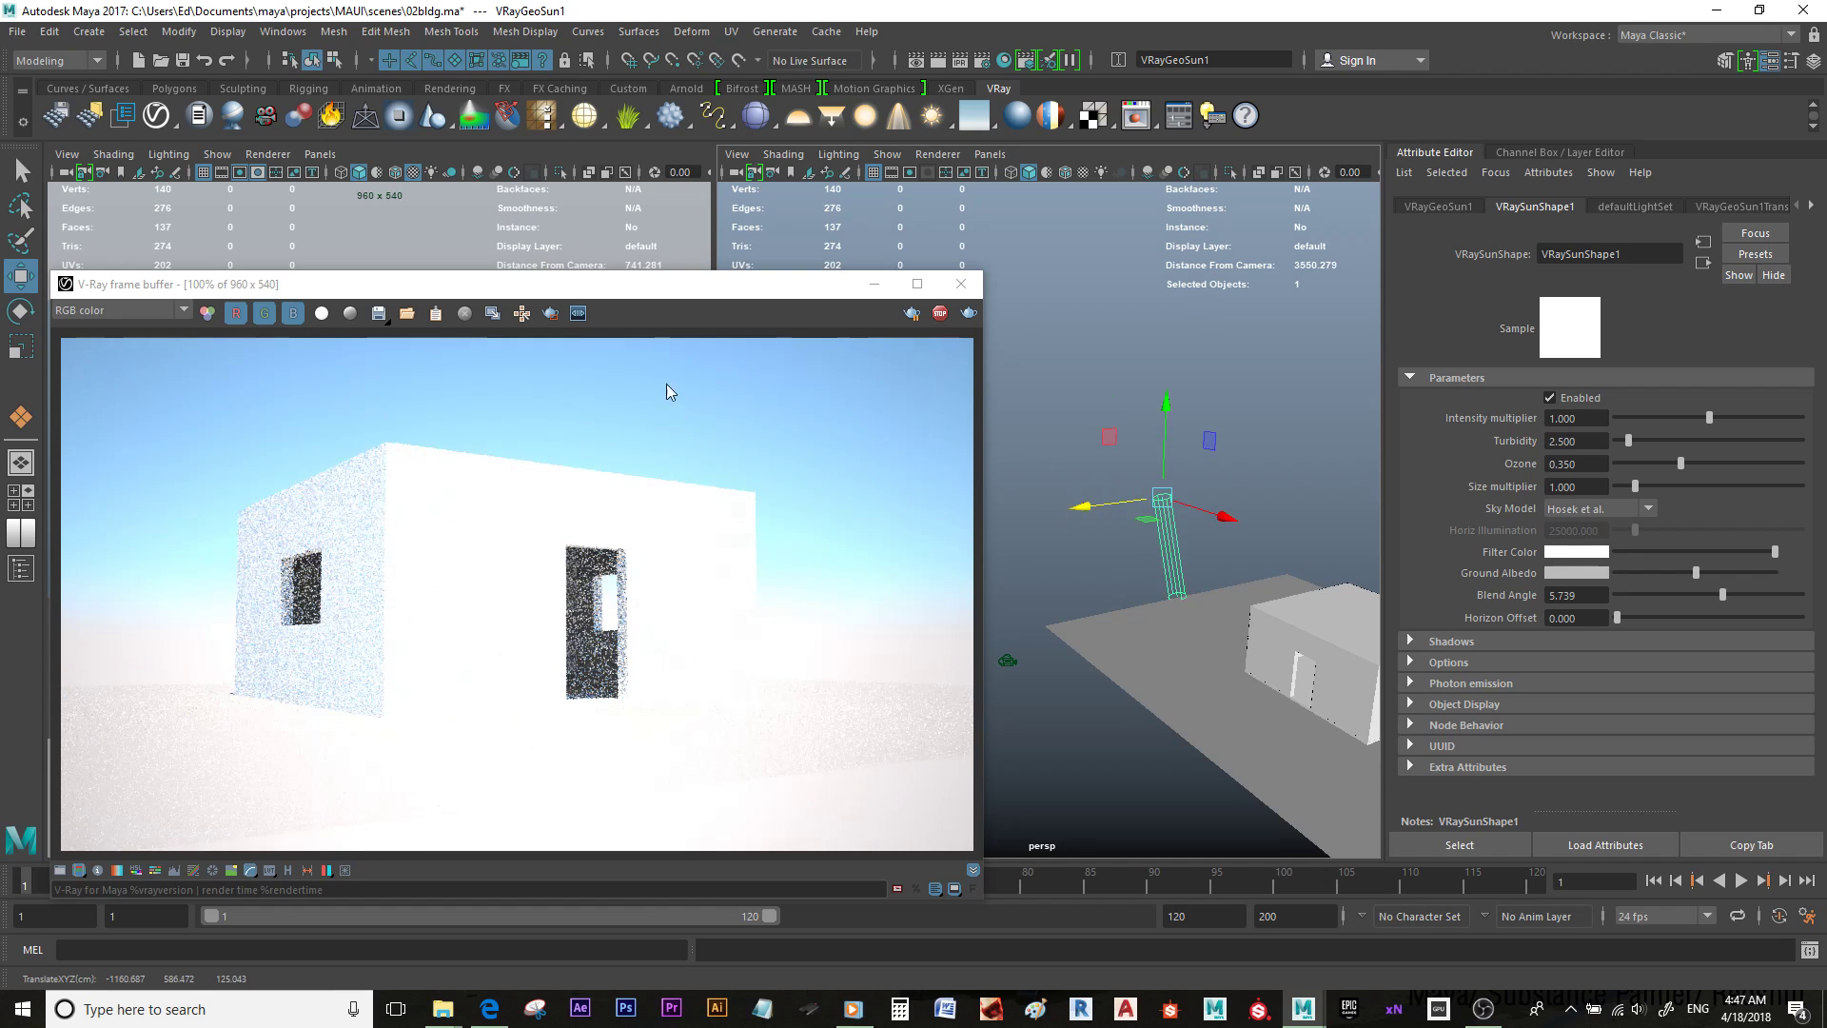
Step: Raise the sun vertically, well above the building's roof
{"action": "left_click_drag", "start_coordinate": [1112, 556], "coordinate": [1190, 571], "text": "alt"}
{"action": "middle_click_drag", "start_coordinate": [1205, 574], "coordinate": [1177, 582], "text": "alt"}
{"action": "scroll", "coordinate": [1177, 583], "scroll_direction": "up", "scroll_amount": 3}
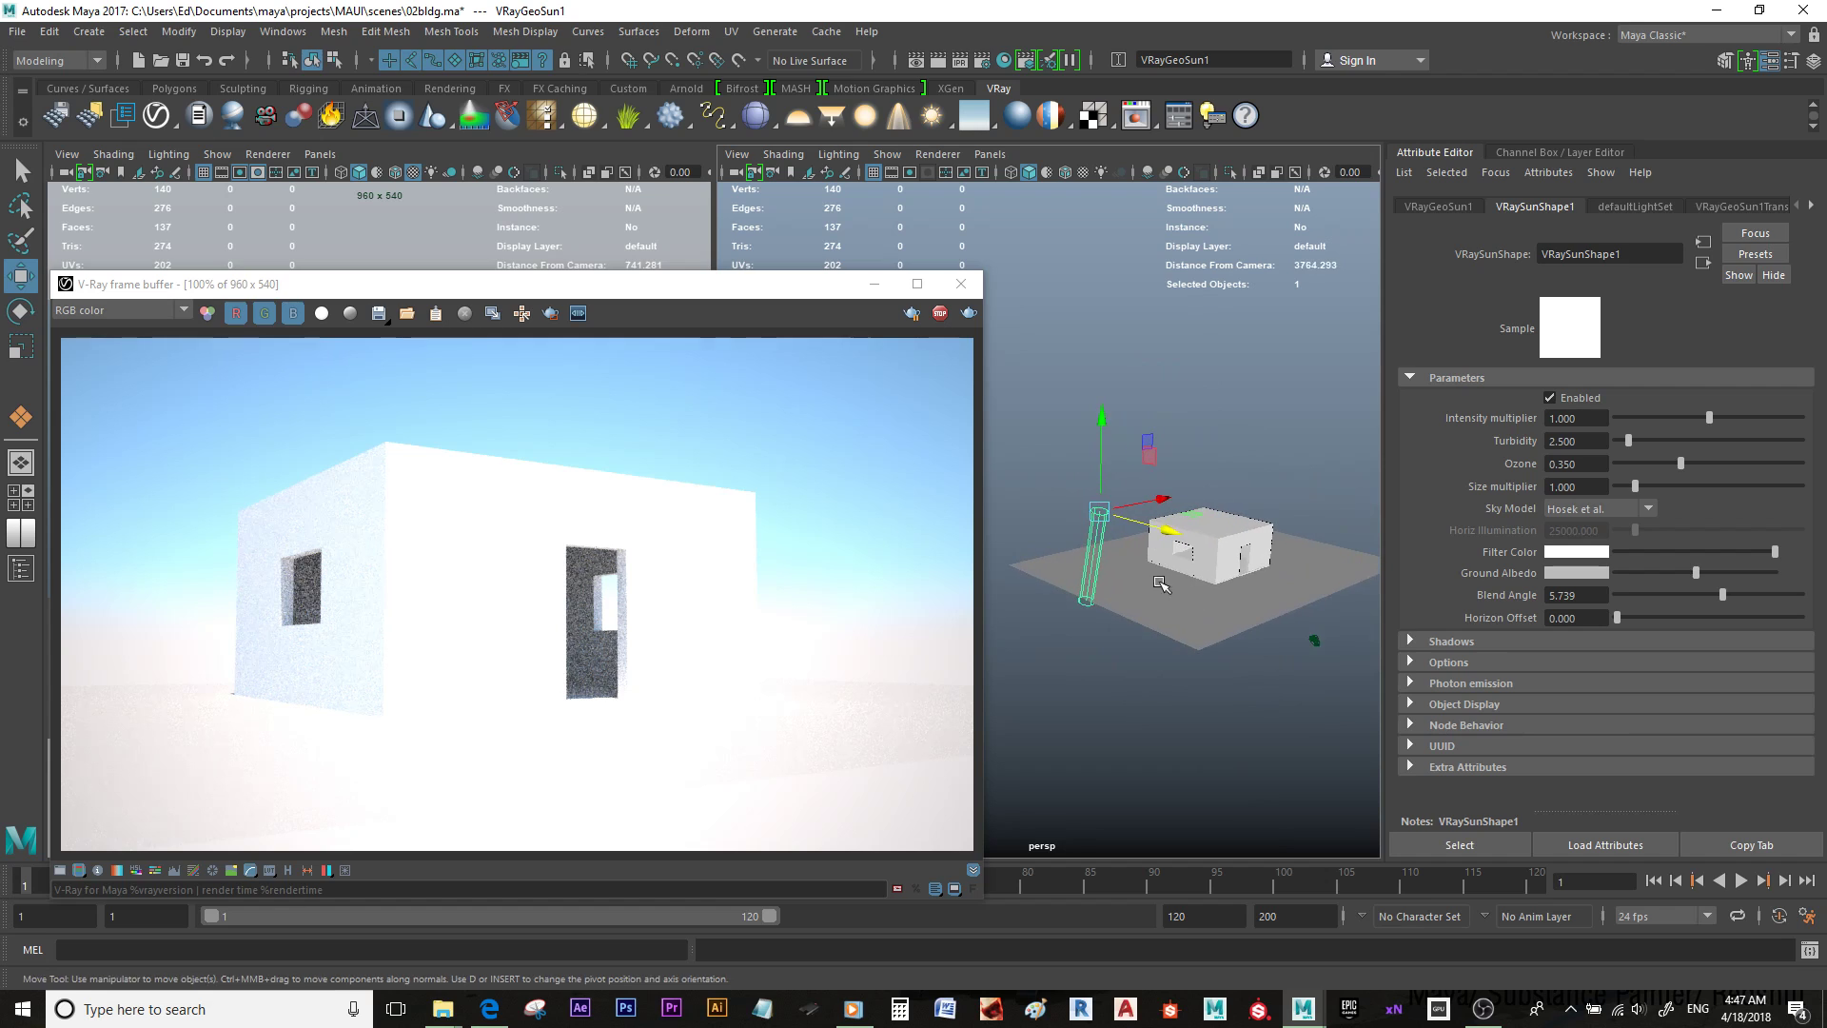
{"action": "left_click_drag", "start_coordinate": [1110, 416], "coordinate": [1112, 314]}
{"action": "left_click_drag", "start_coordinate": [1156, 491], "coordinate": [1216, 499], "text": "alt"}
{"action": "scroll", "coordinate": [1209, 497], "scroll_direction": "down", "scroll_amount": 2}
{"action": "middle_click_drag", "start_coordinate": [1162, 485], "coordinate": [1192, 515], "text": "alt"}
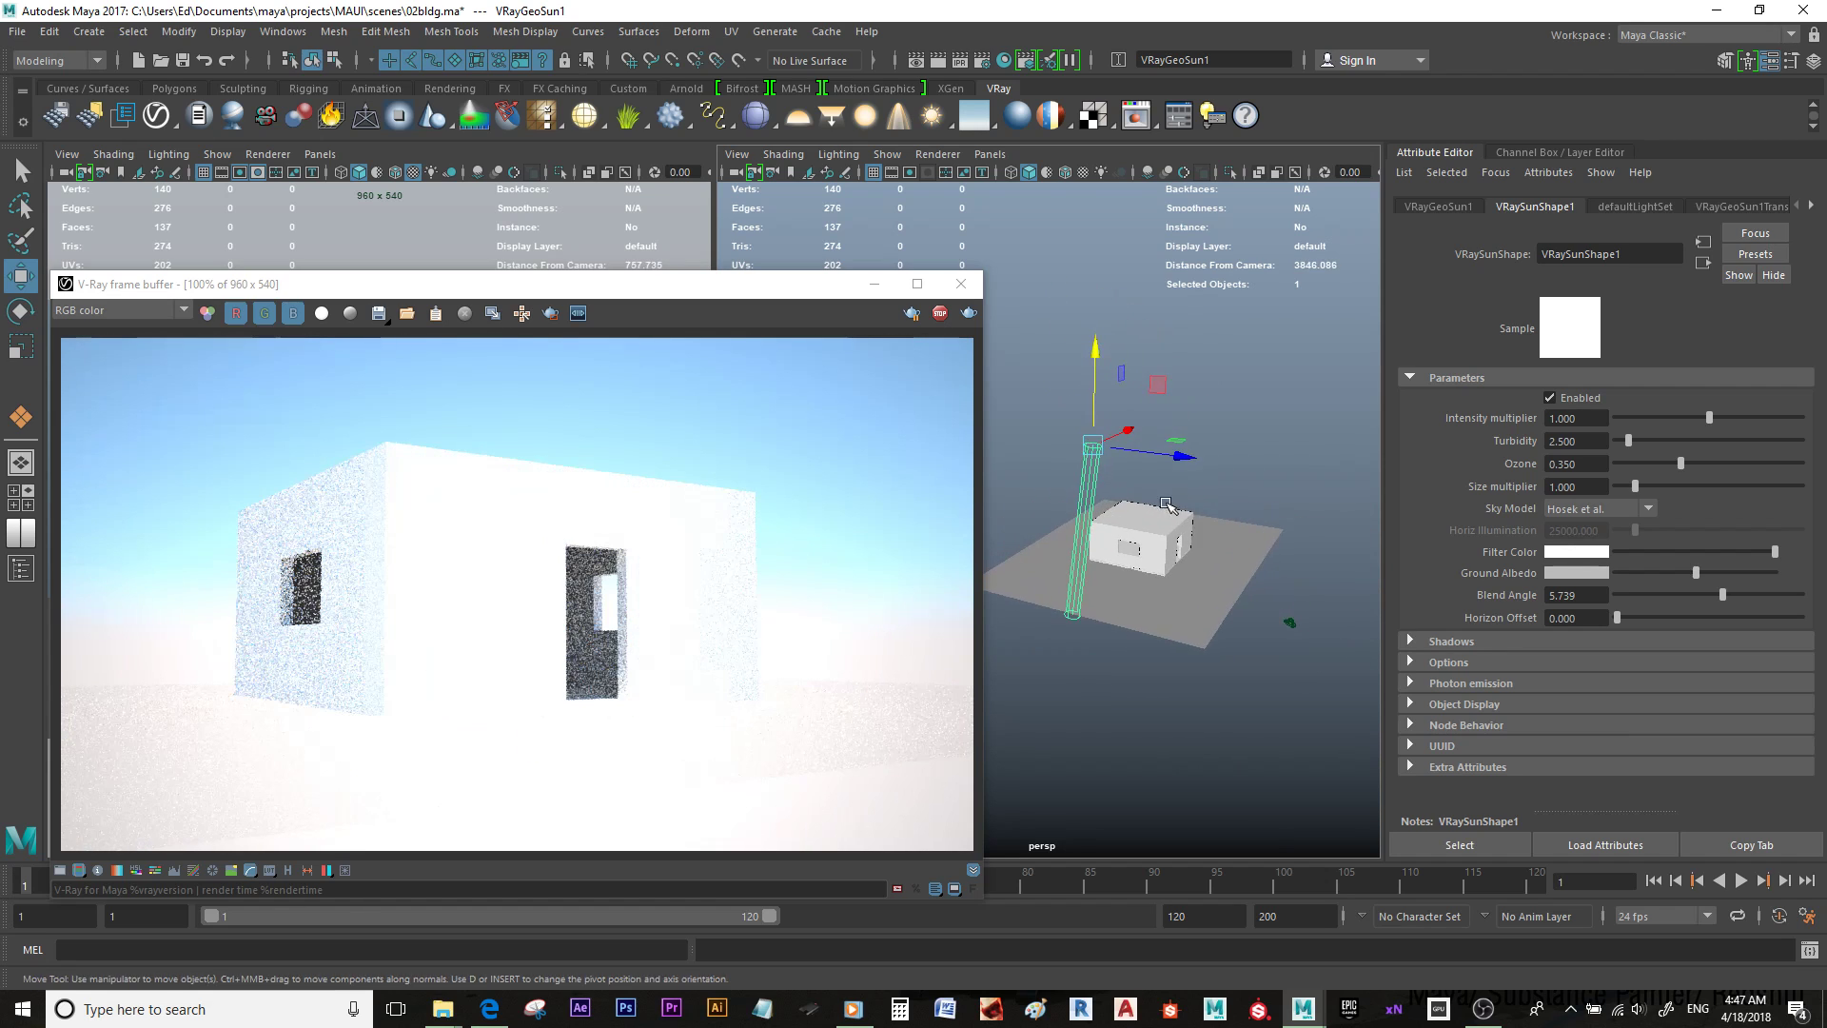
{"action": "scroll", "coordinate": [1193, 515], "scroll_direction": "up", "scroll_amount": 2}
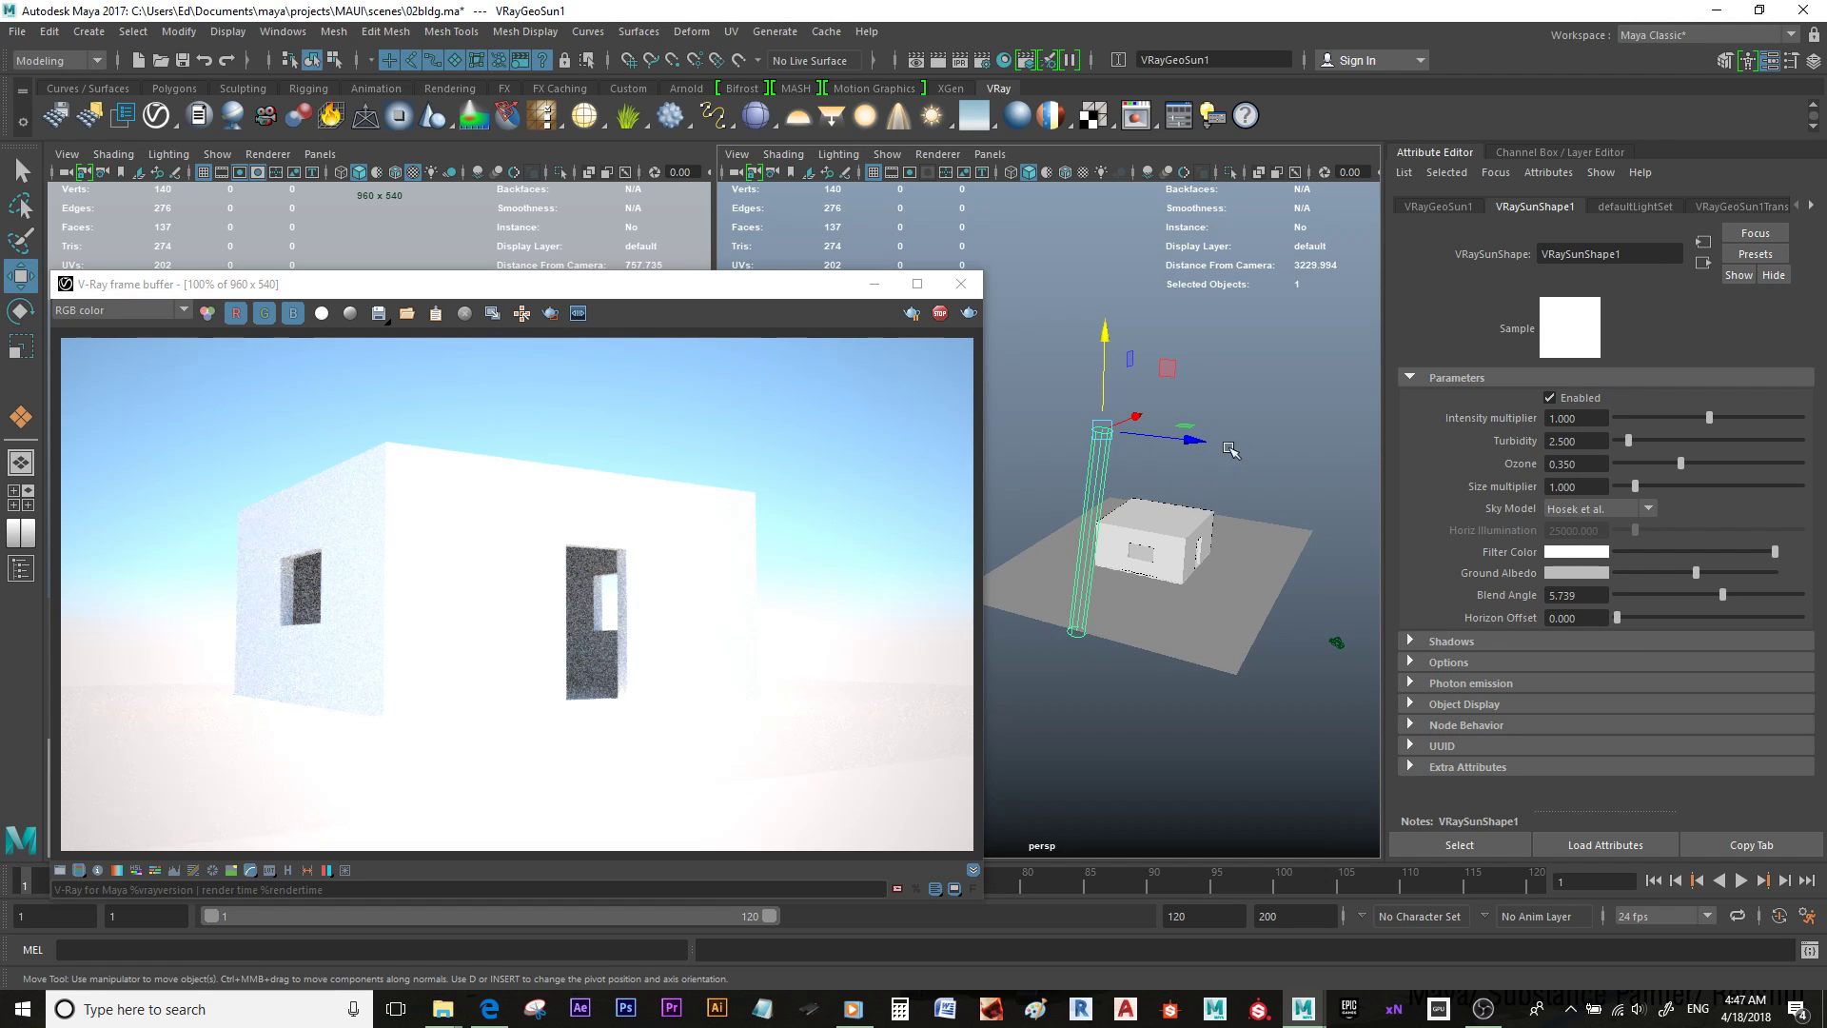
Step: Slide the sun along Z to about 967 and lower it to a height of about 147 for a sunset look
{"action": "left_click_drag", "start_coordinate": [1194, 440], "coordinate": [1282, 452]}
{"action": "scroll", "coordinate": [1165, 449], "scroll_direction": "down", "scroll_amount": 2}
{"action": "middle_click_drag", "start_coordinate": [1165, 449], "coordinate": [1137, 433], "text": "alt"}
{"action": "left_click_drag", "start_coordinate": [1147, 419], "coordinate": [1102, 433]}
{"action": "scroll", "coordinate": [1094, 461], "scroll_direction": "up", "scroll_amount": 1}
{"action": "left_click_drag", "start_coordinate": [1226, 545], "coordinate": [1285, 550]}
{"action": "left_click_drag", "start_coordinate": [1196, 469], "coordinate": [1198, 511]}
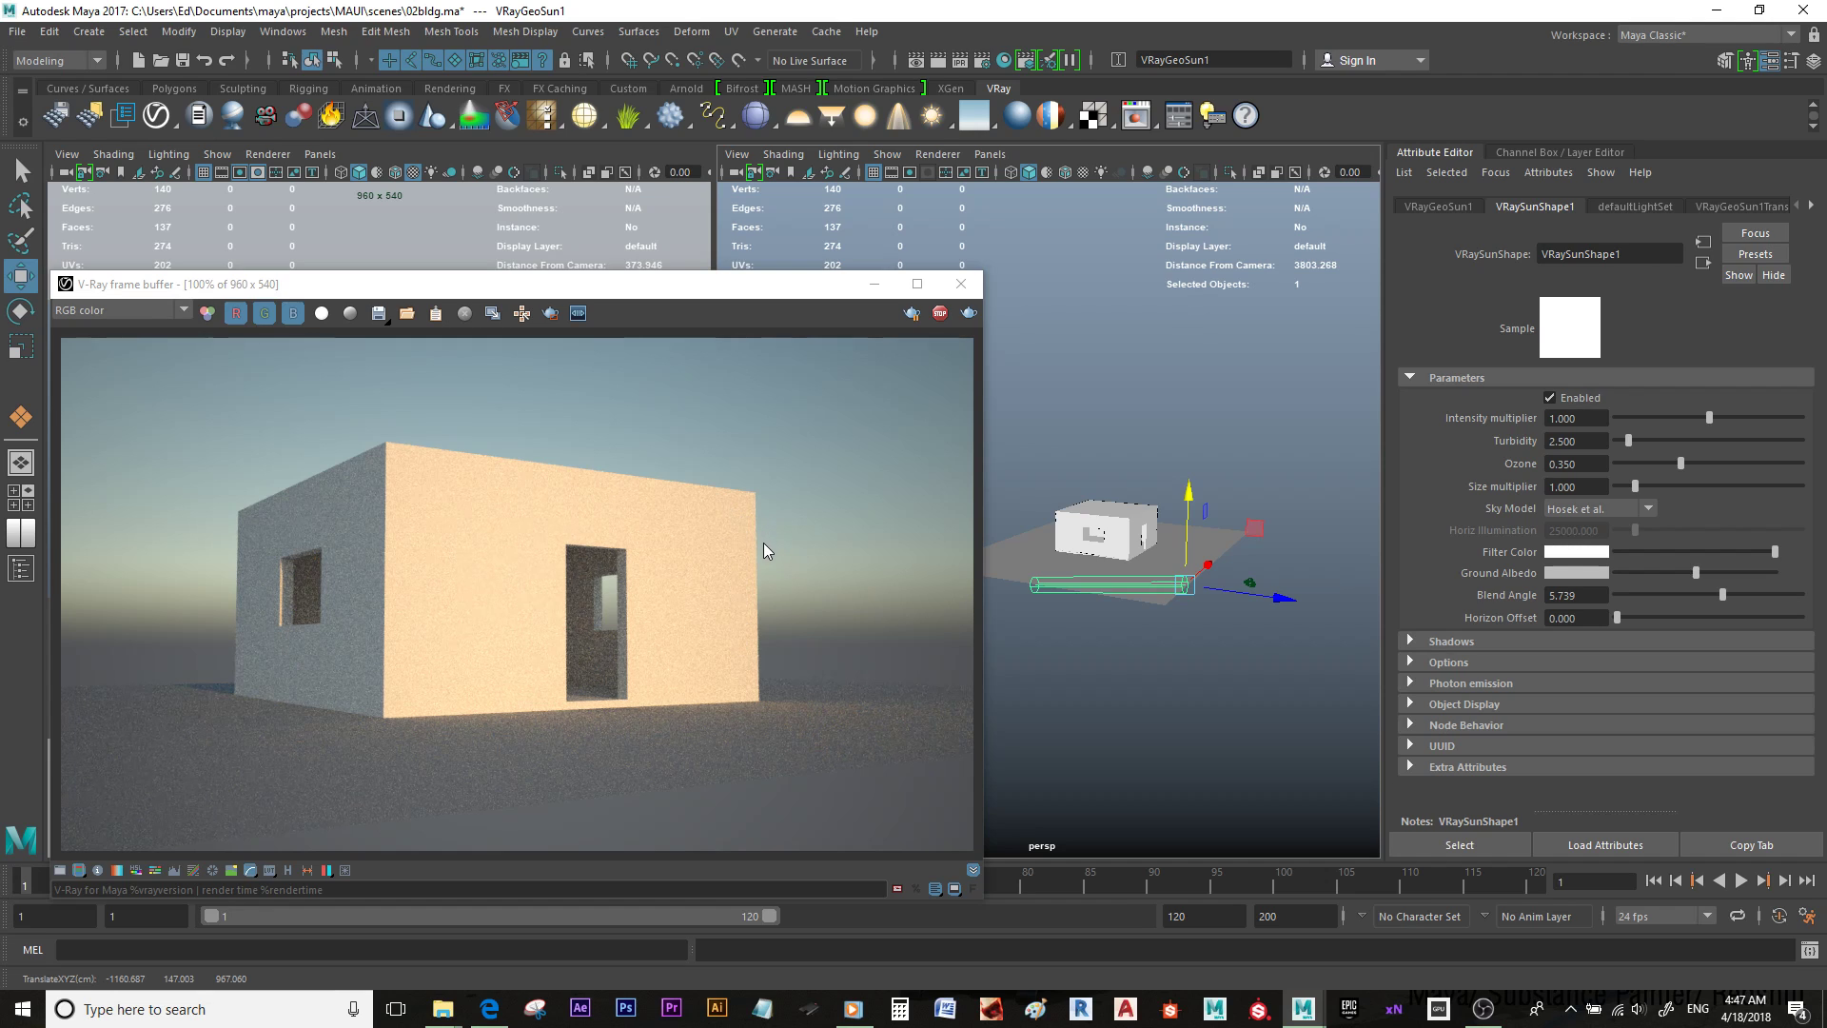
Step: Raise the sun back above the ground plane and shift it along Z to bring back bright daylight
{"action": "mouse_move", "coordinate": [1257, 523]}
{"action": "left_mouse_down", "text": "alt"}
{"action": "mouse_move", "coordinate": [1054, 503]}
{"action": "mouse_move", "coordinate": [1169, 517]}
{"action": "left_mouse_up", "text": "alt"}
{"action": "middle_click_drag", "start_coordinate": [1168, 517], "coordinate": [1140, 487], "text": "alt"}
{"action": "scroll", "coordinate": [1151, 508], "scroll_direction": "up", "scroll_amount": 2}
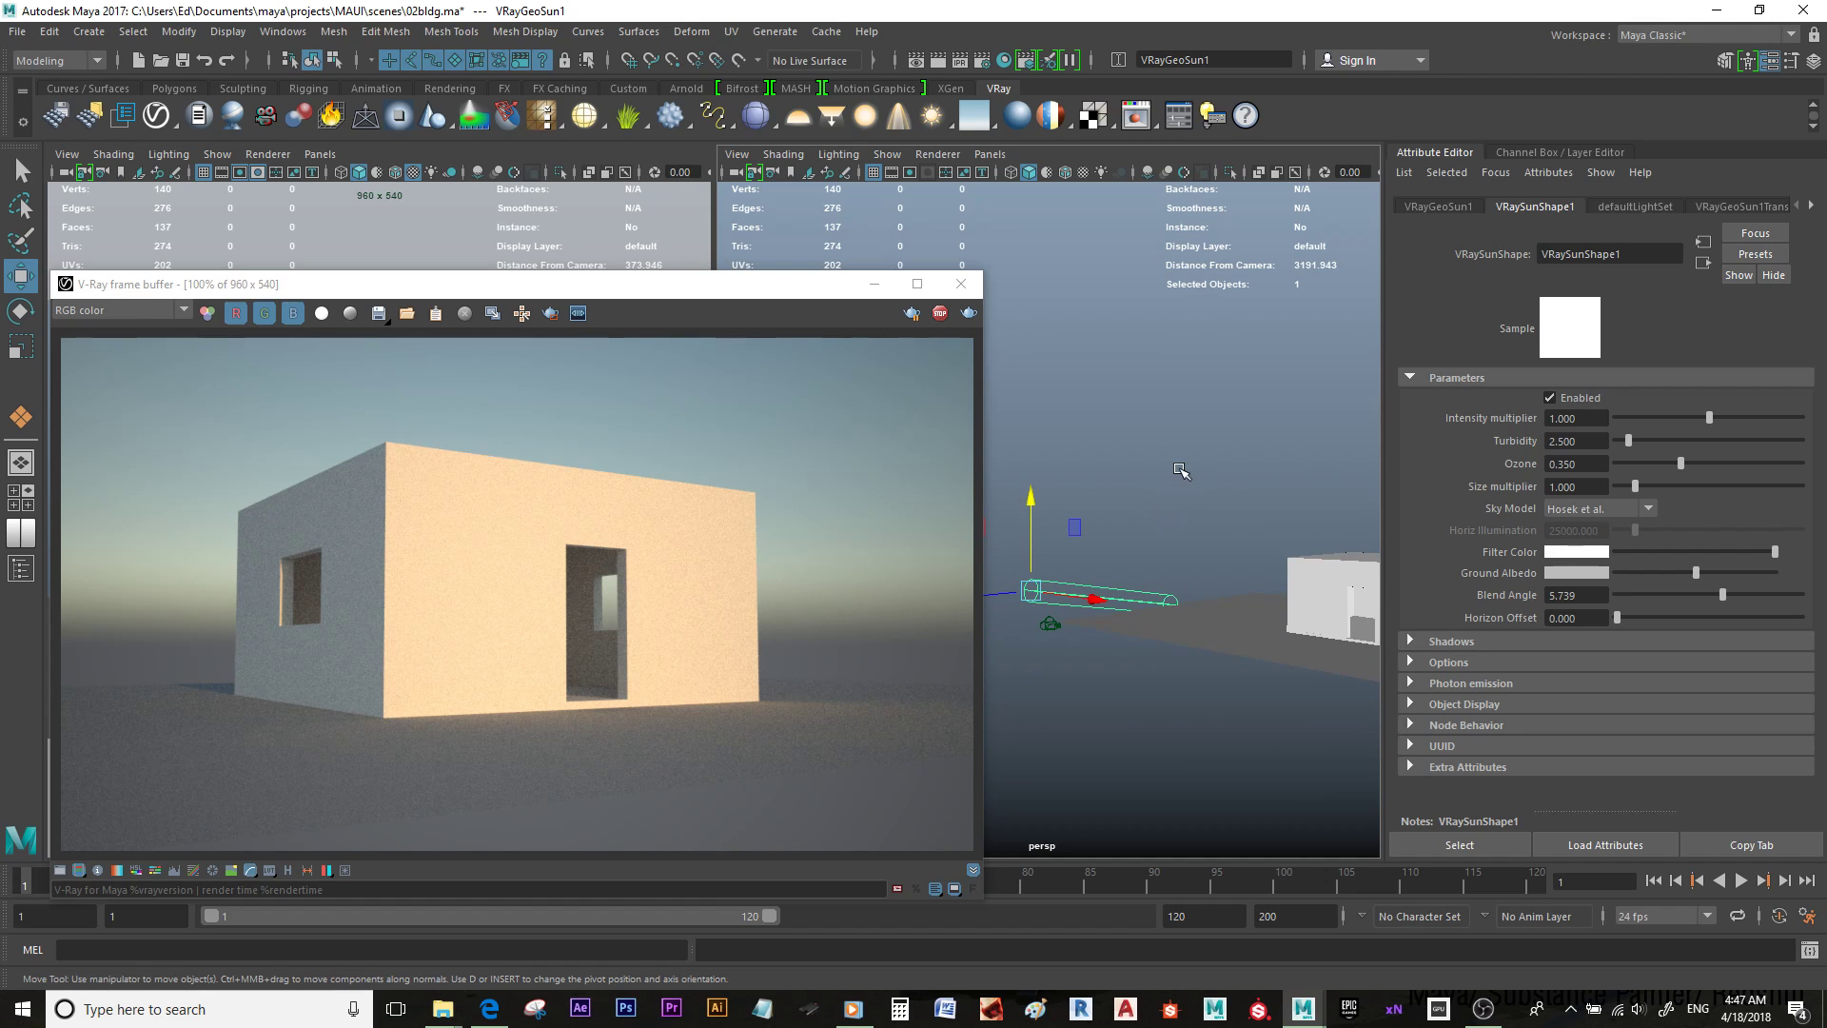
{"action": "left_click_drag", "start_coordinate": [1147, 500], "coordinate": [1254, 371], "text": "alt"}
{"action": "left_click_drag", "start_coordinate": [1332, 490], "coordinate": [1104, 599], "text": "alt"}
{"action": "left_click_drag", "start_coordinate": [1285, 625], "coordinate": [1218, 539]}
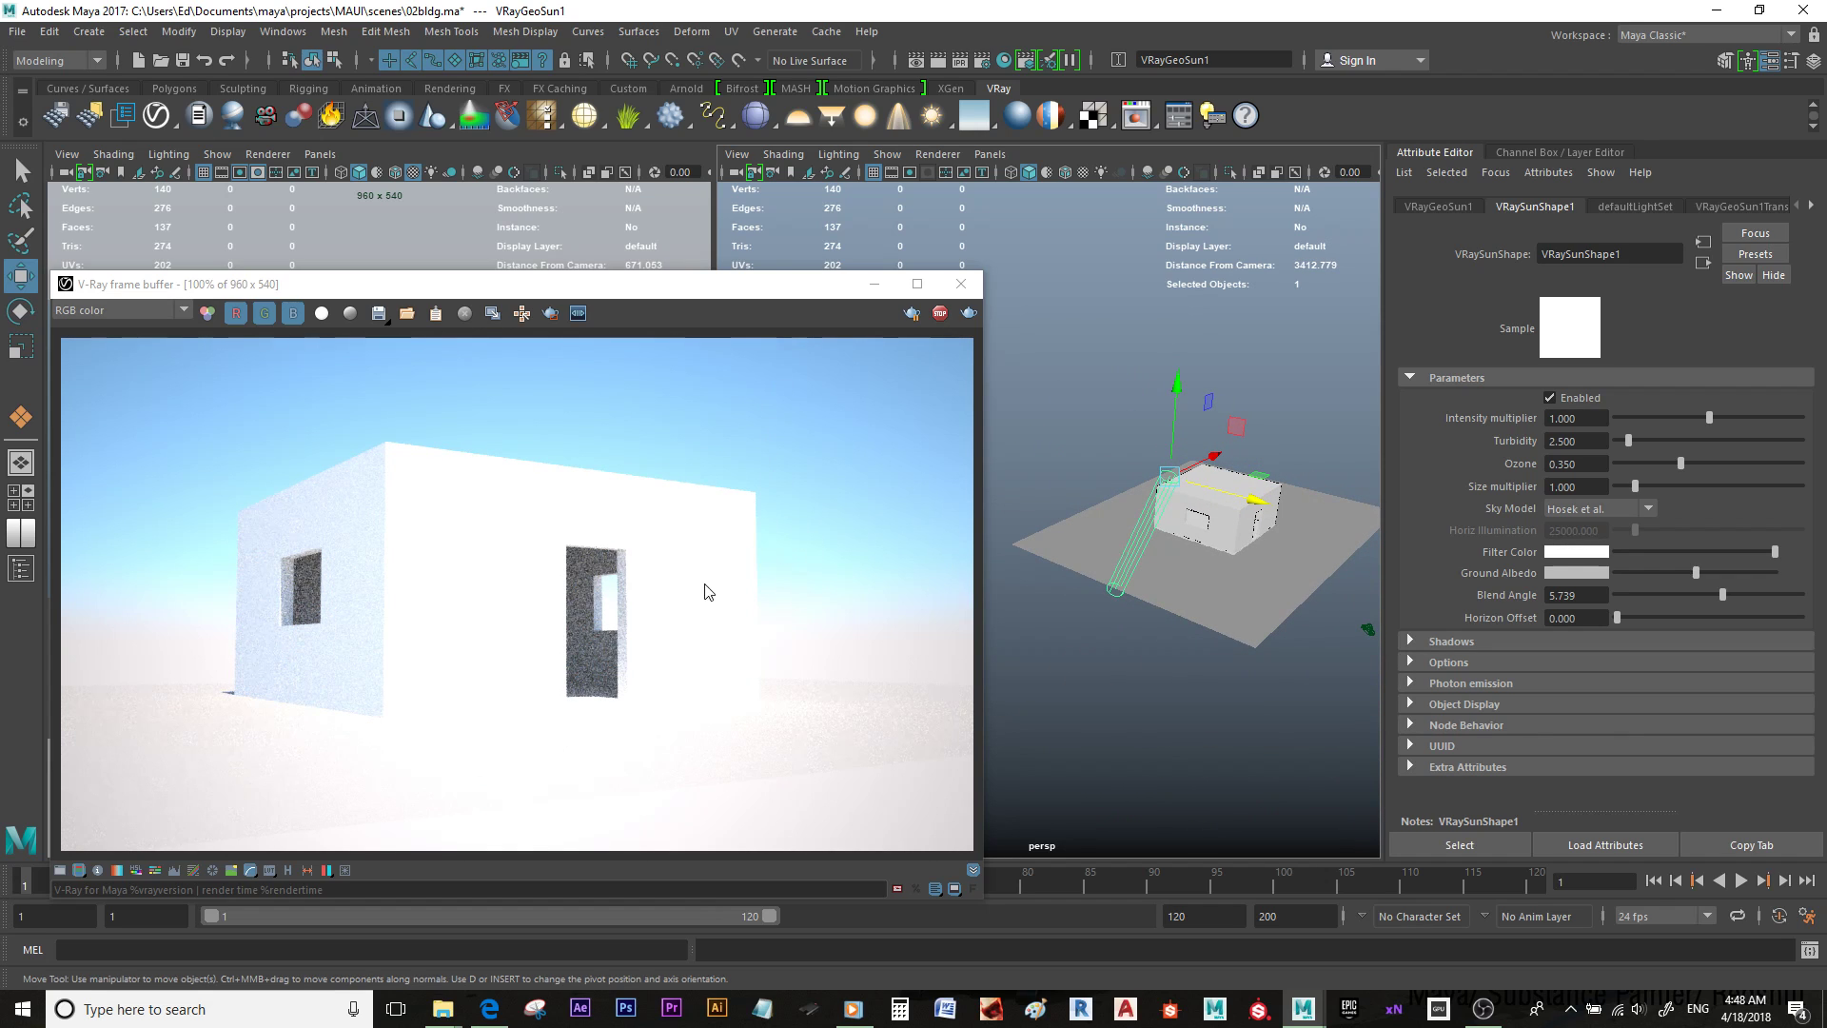
Step: Select the render camera and toggle its V-Ray physical camera treatment off and back on
{"action": "left_click", "coordinate": [693, 147]}
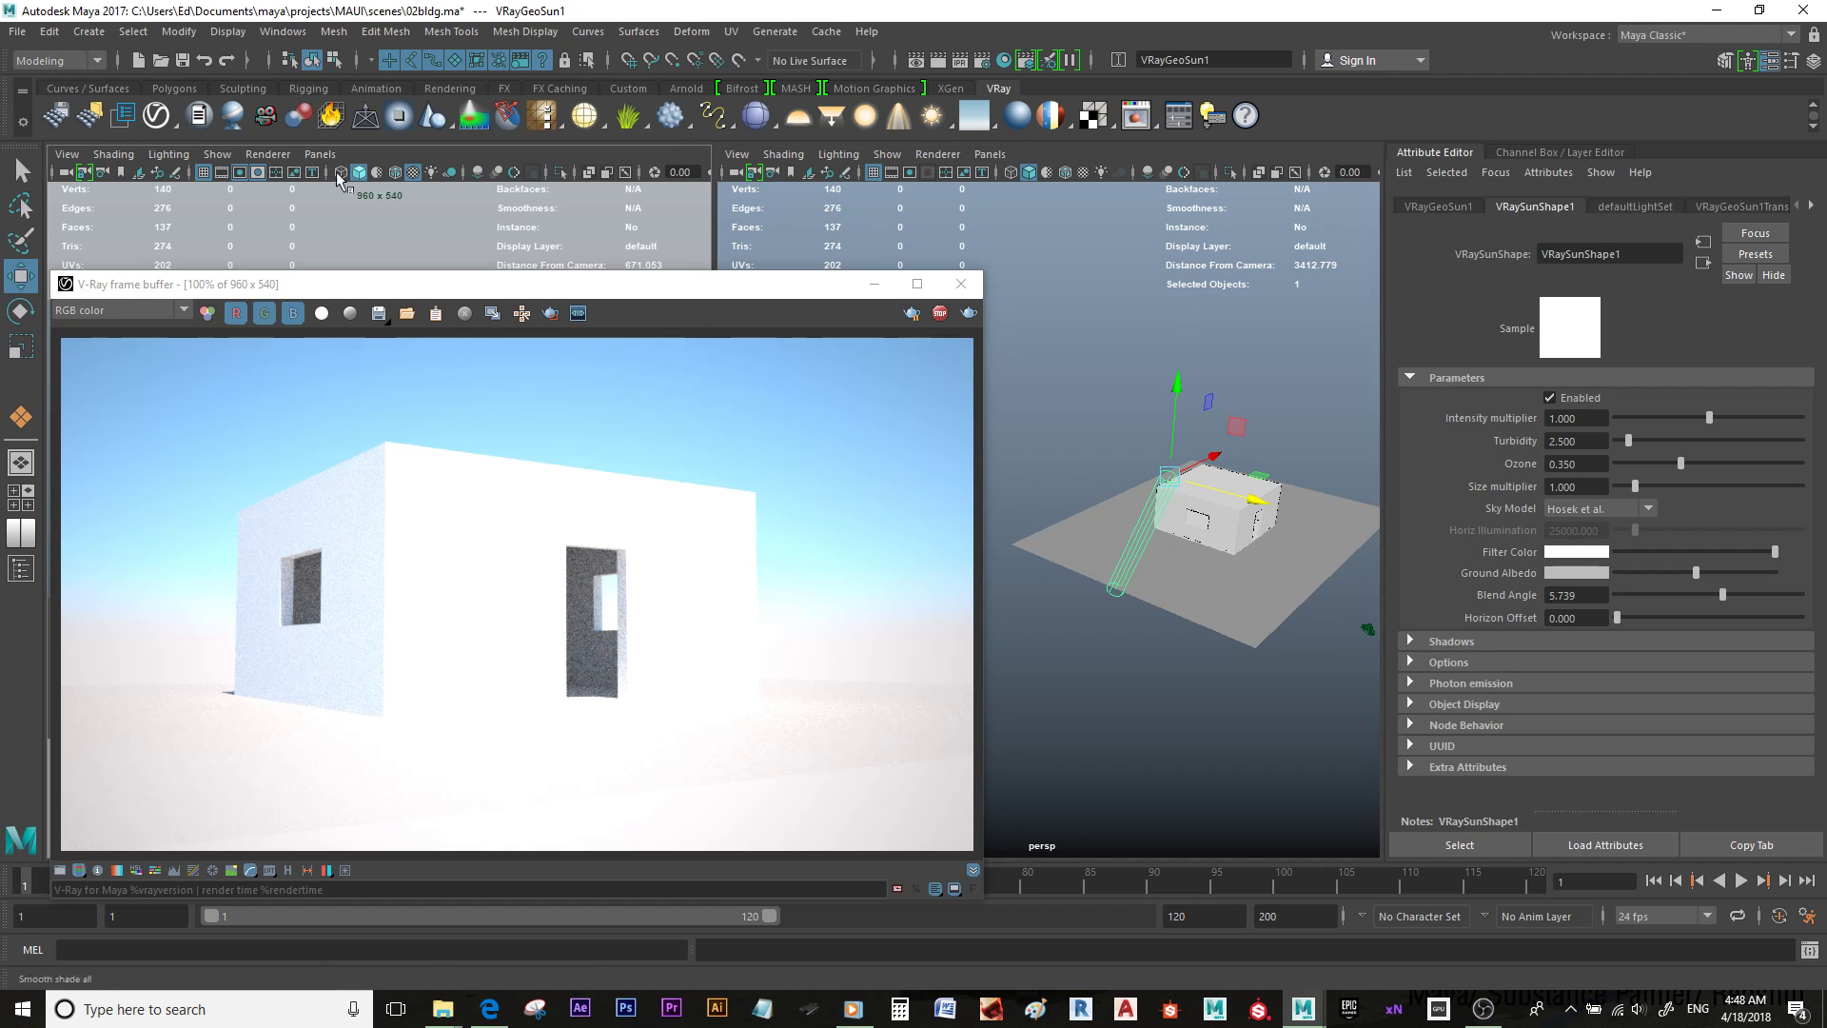
{"action": "left_click_drag", "start_coordinate": [1247, 606], "coordinate": [1270, 629], "text": "alt"}
{"action": "middle_click_drag", "start_coordinate": [1269, 628], "coordinate": [1195, 607], "text": "alt"}
{"action": "left_click", "coordinate": [1259, 574]}
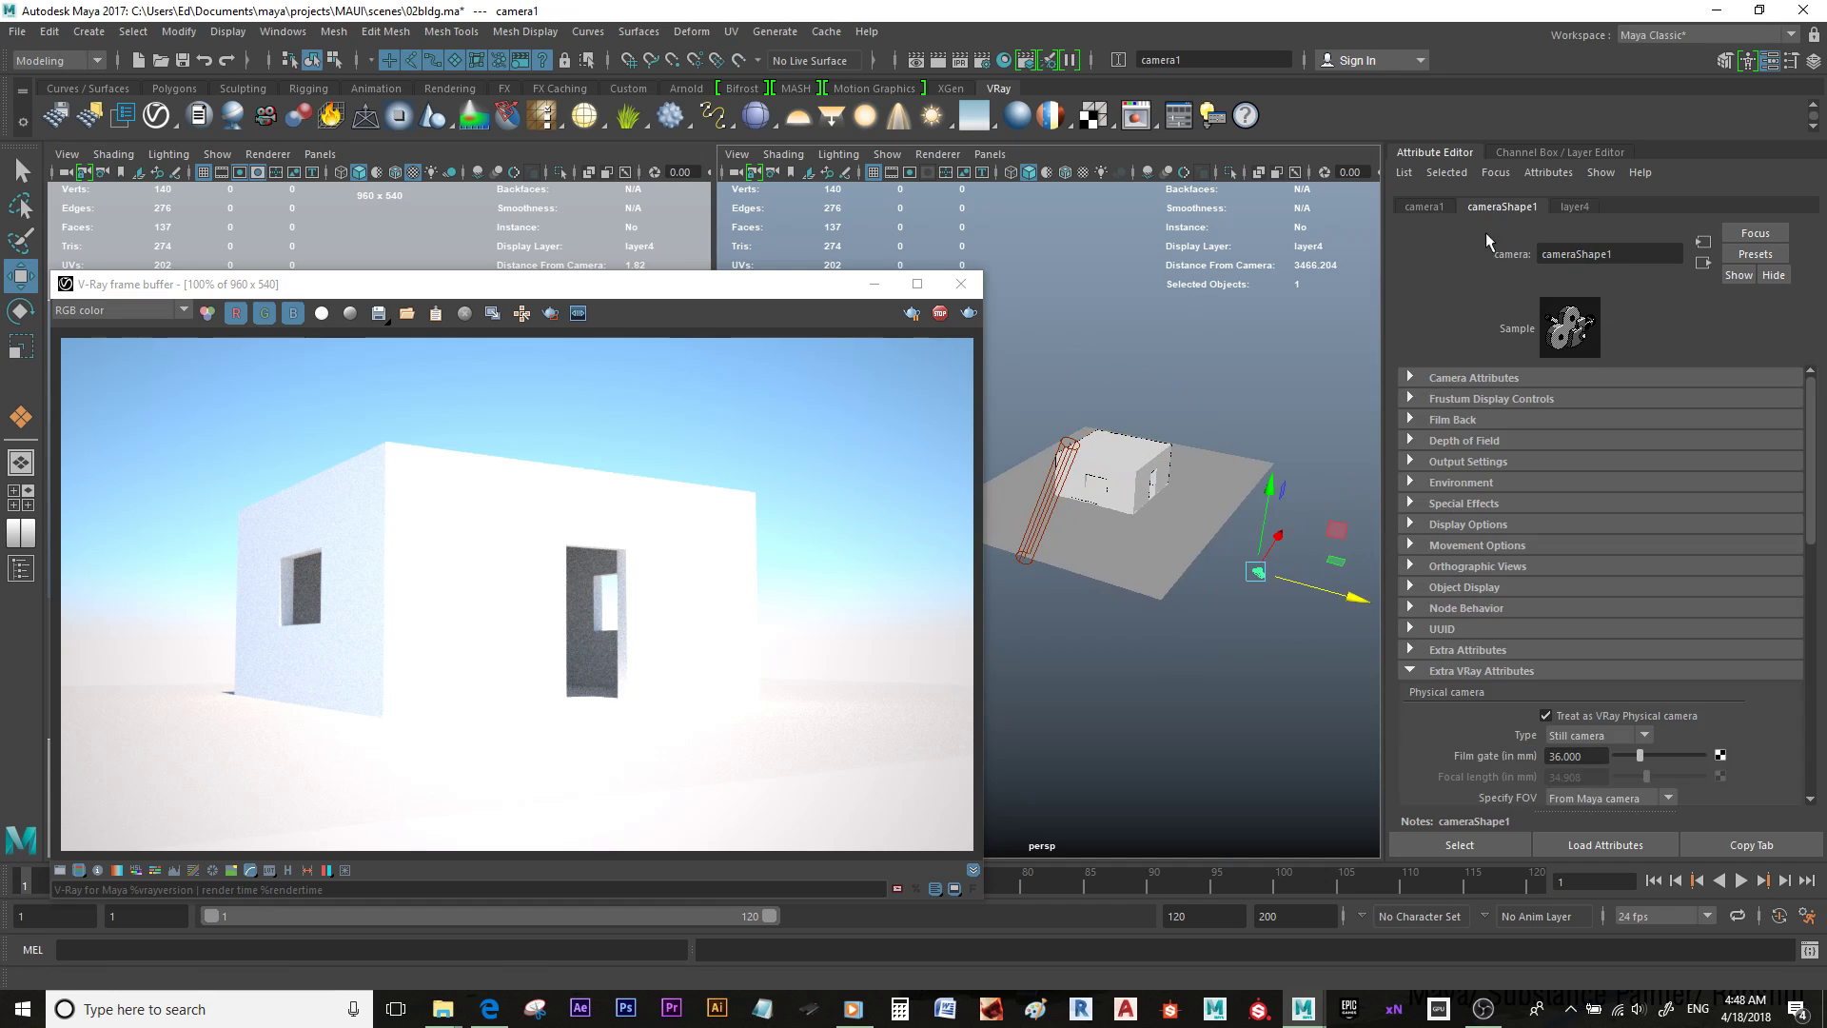
{"action": "left_click", "coordinate": [1425, 208]}
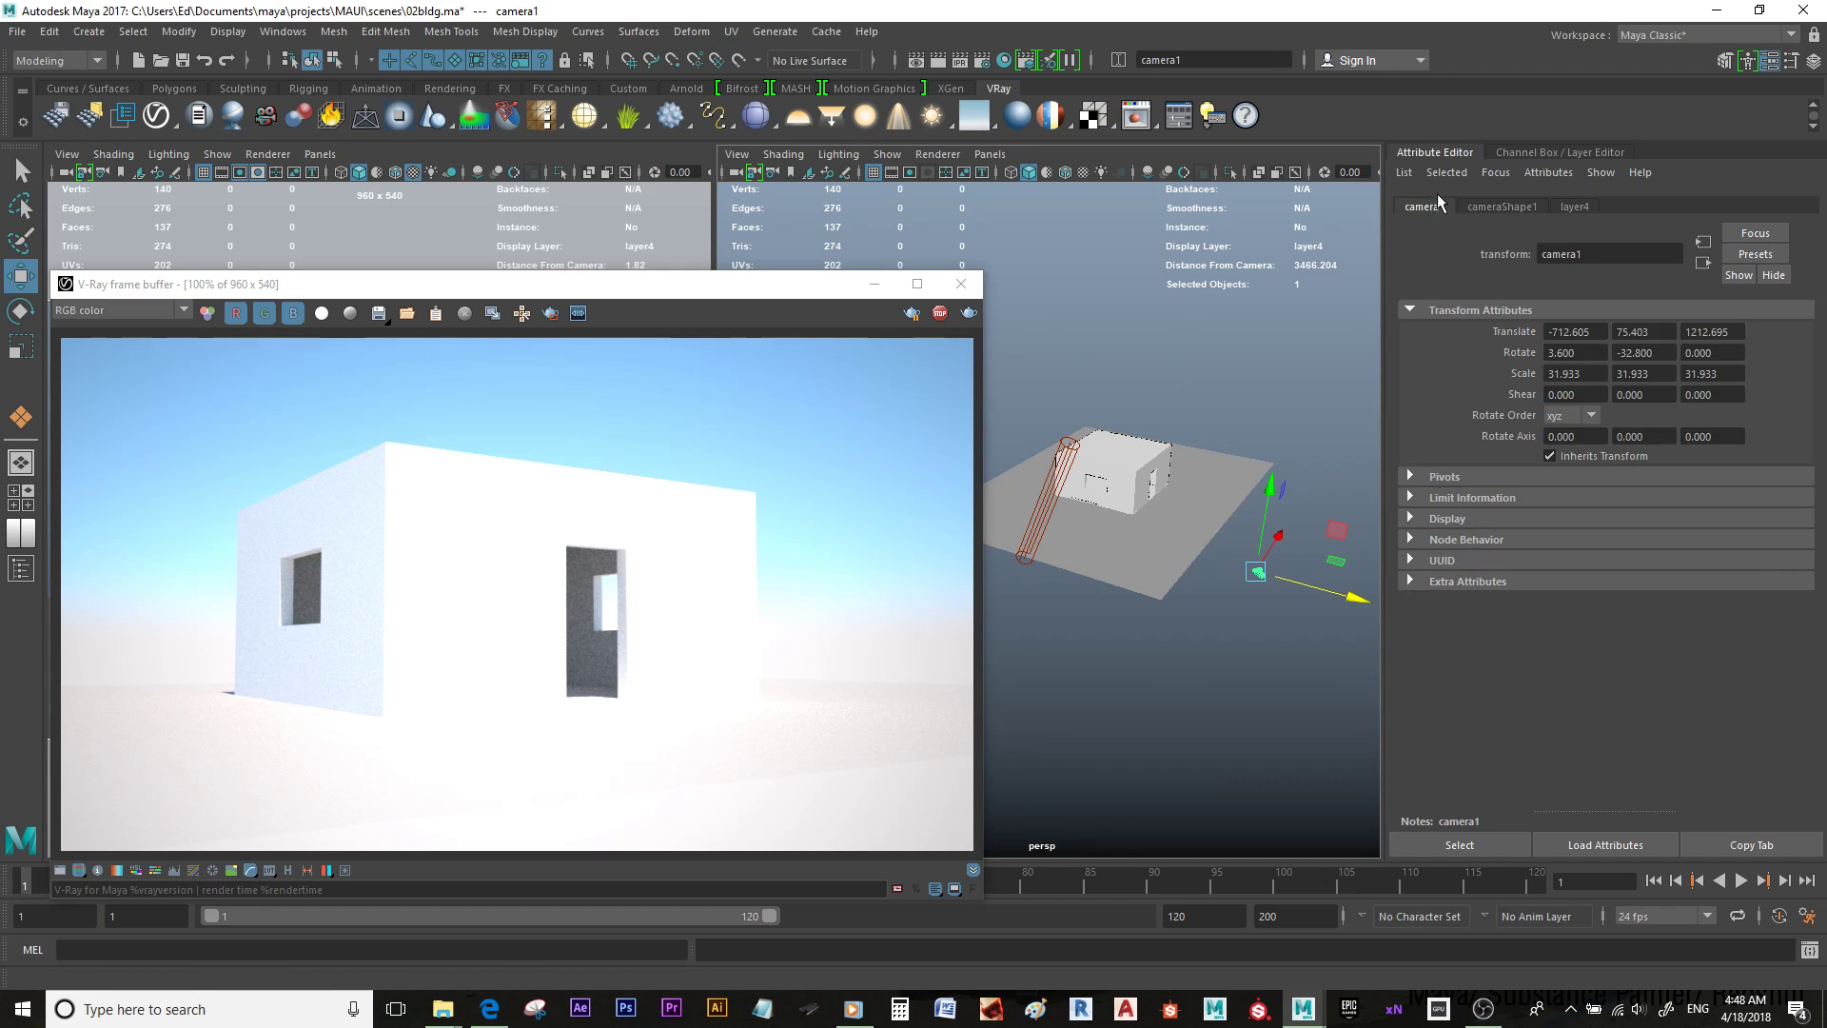
{"action": "left_click", "coordinate": [1491, 208]}
{"action": "left_click_drag", "start_coordinate": [1814, 402], "coordinate": [1804, 482]}
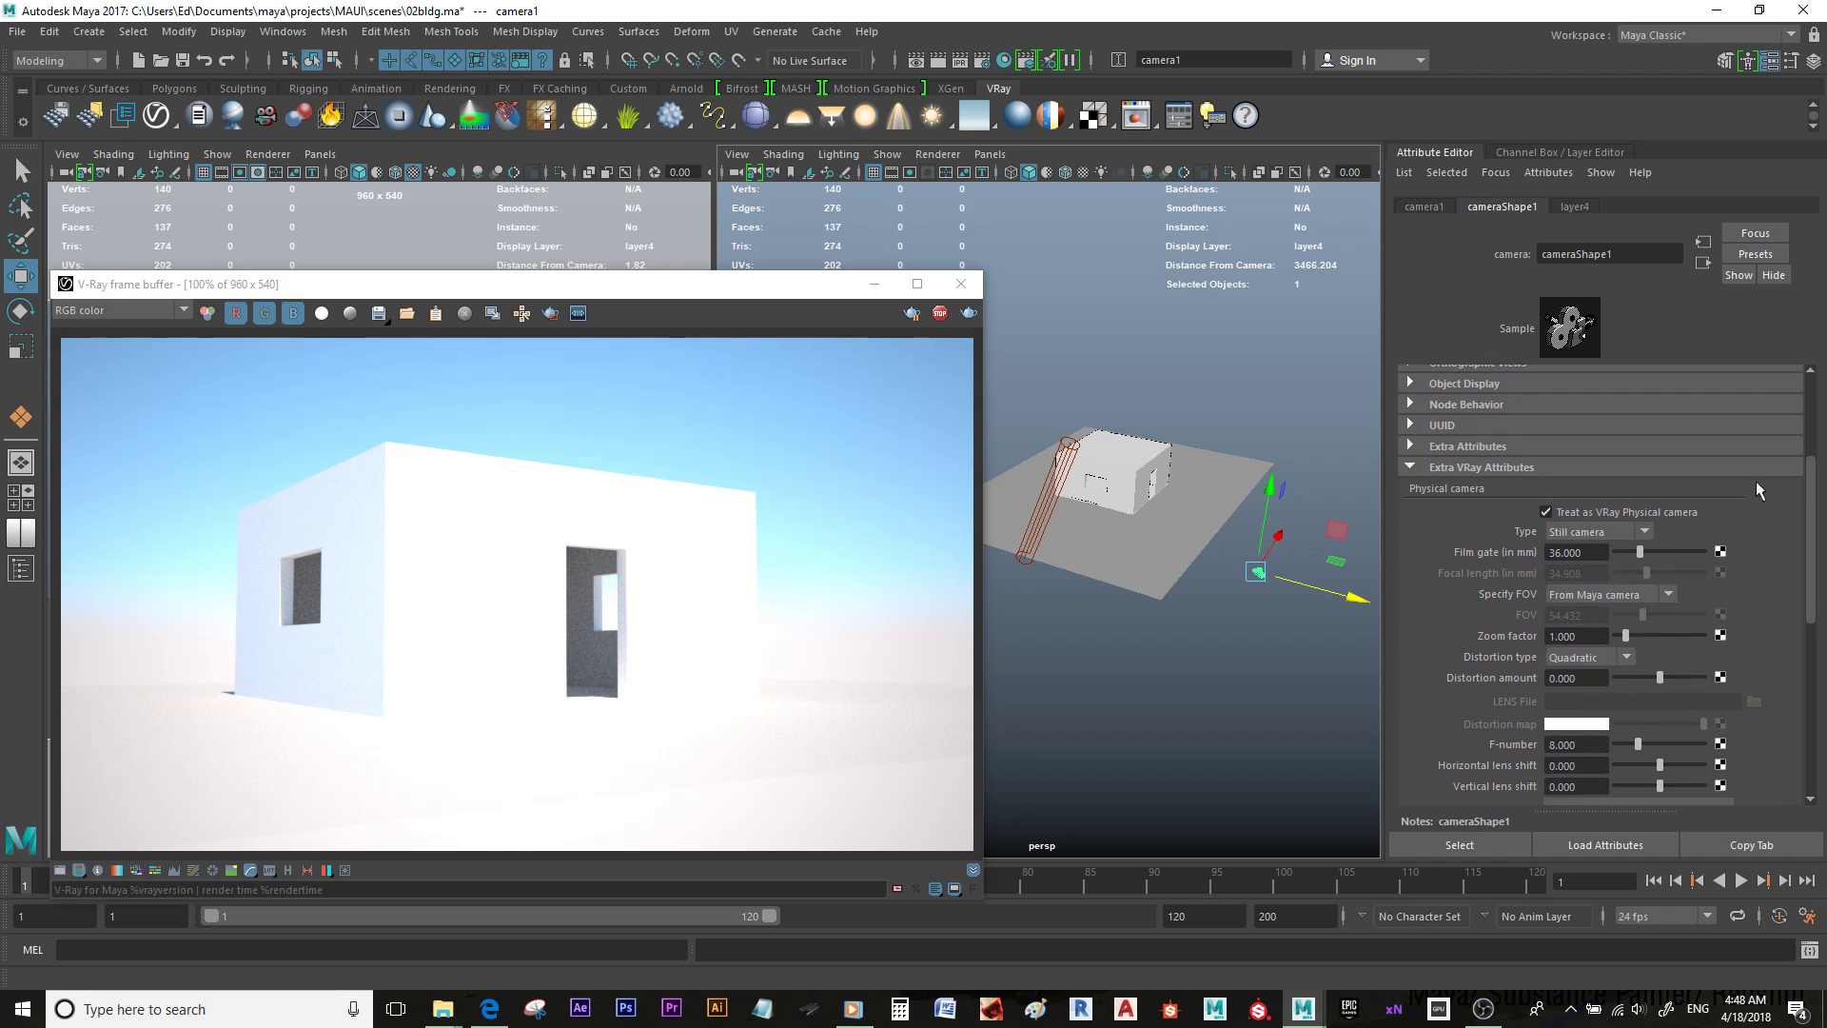
{"action": "left_click", "coordinate": [1547, 512]}
{"action": "left_click", "coordinate": [1546, 511]}
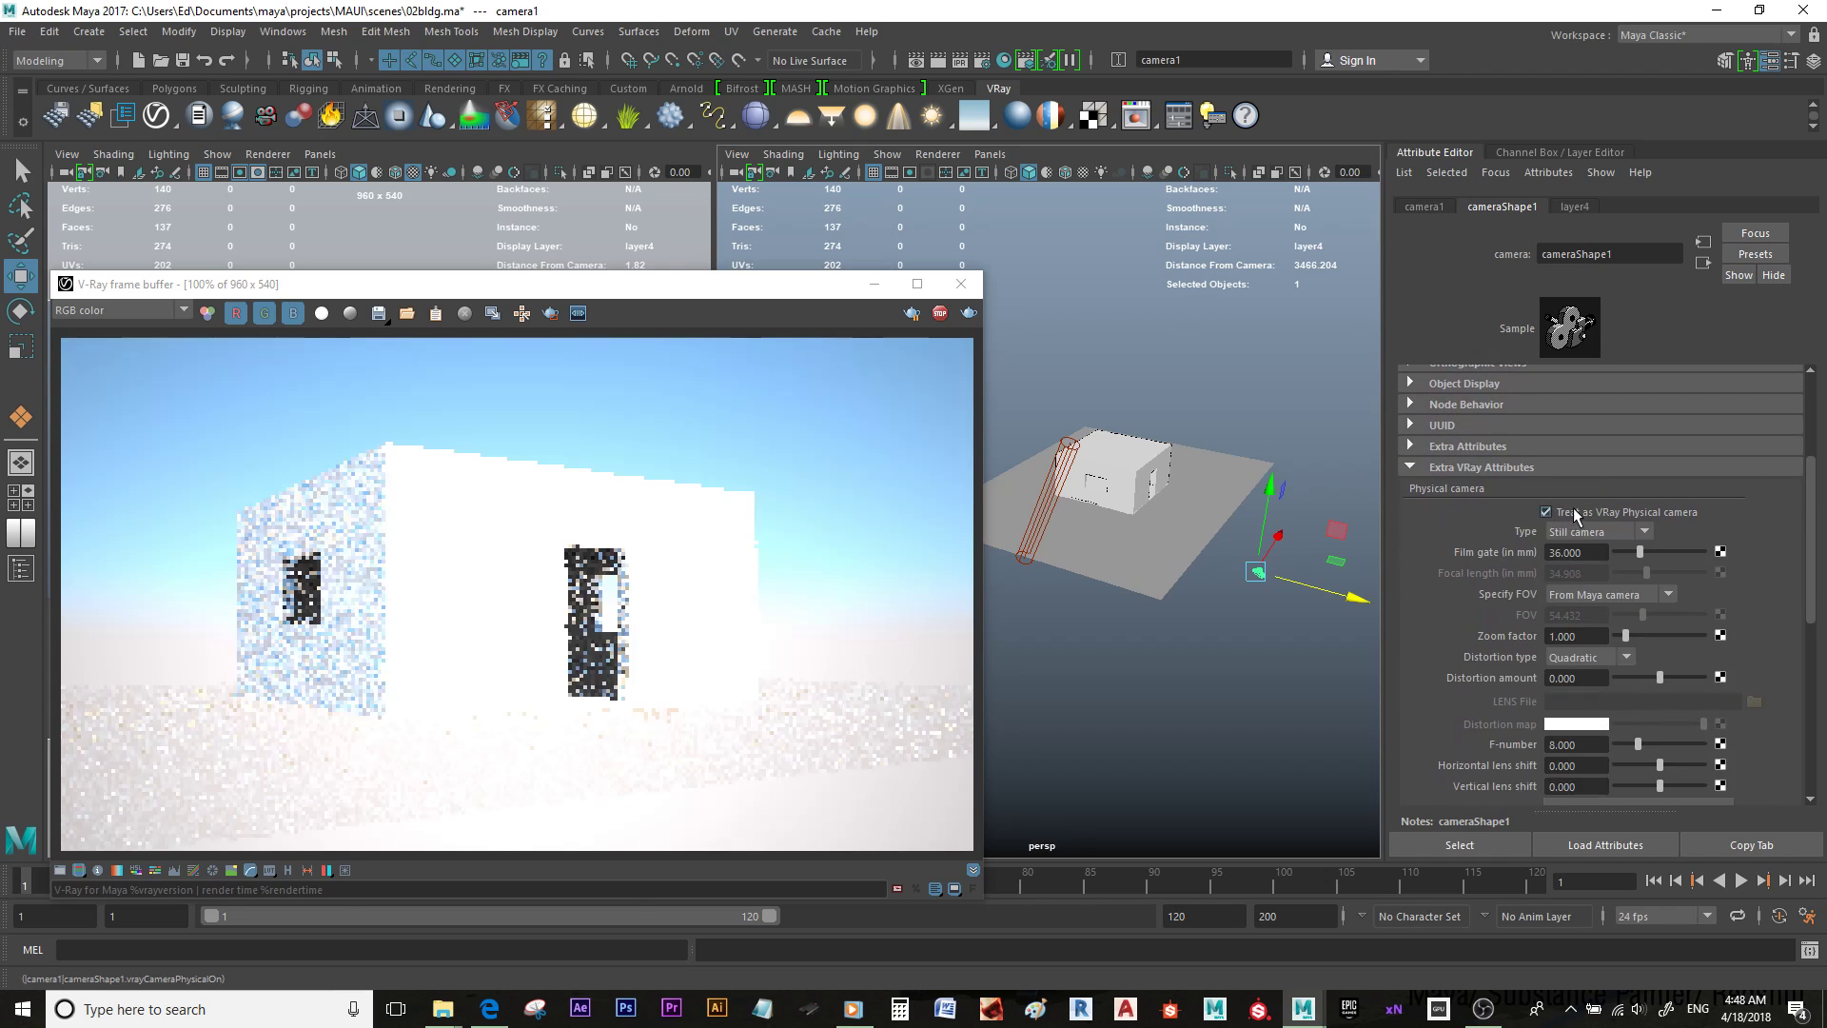
Step: Set the physical camera's shutter speed to 100
{"action": "left_click_drag", "start_coordinate": [1813, 557], "coordinate": [1817, 645]}
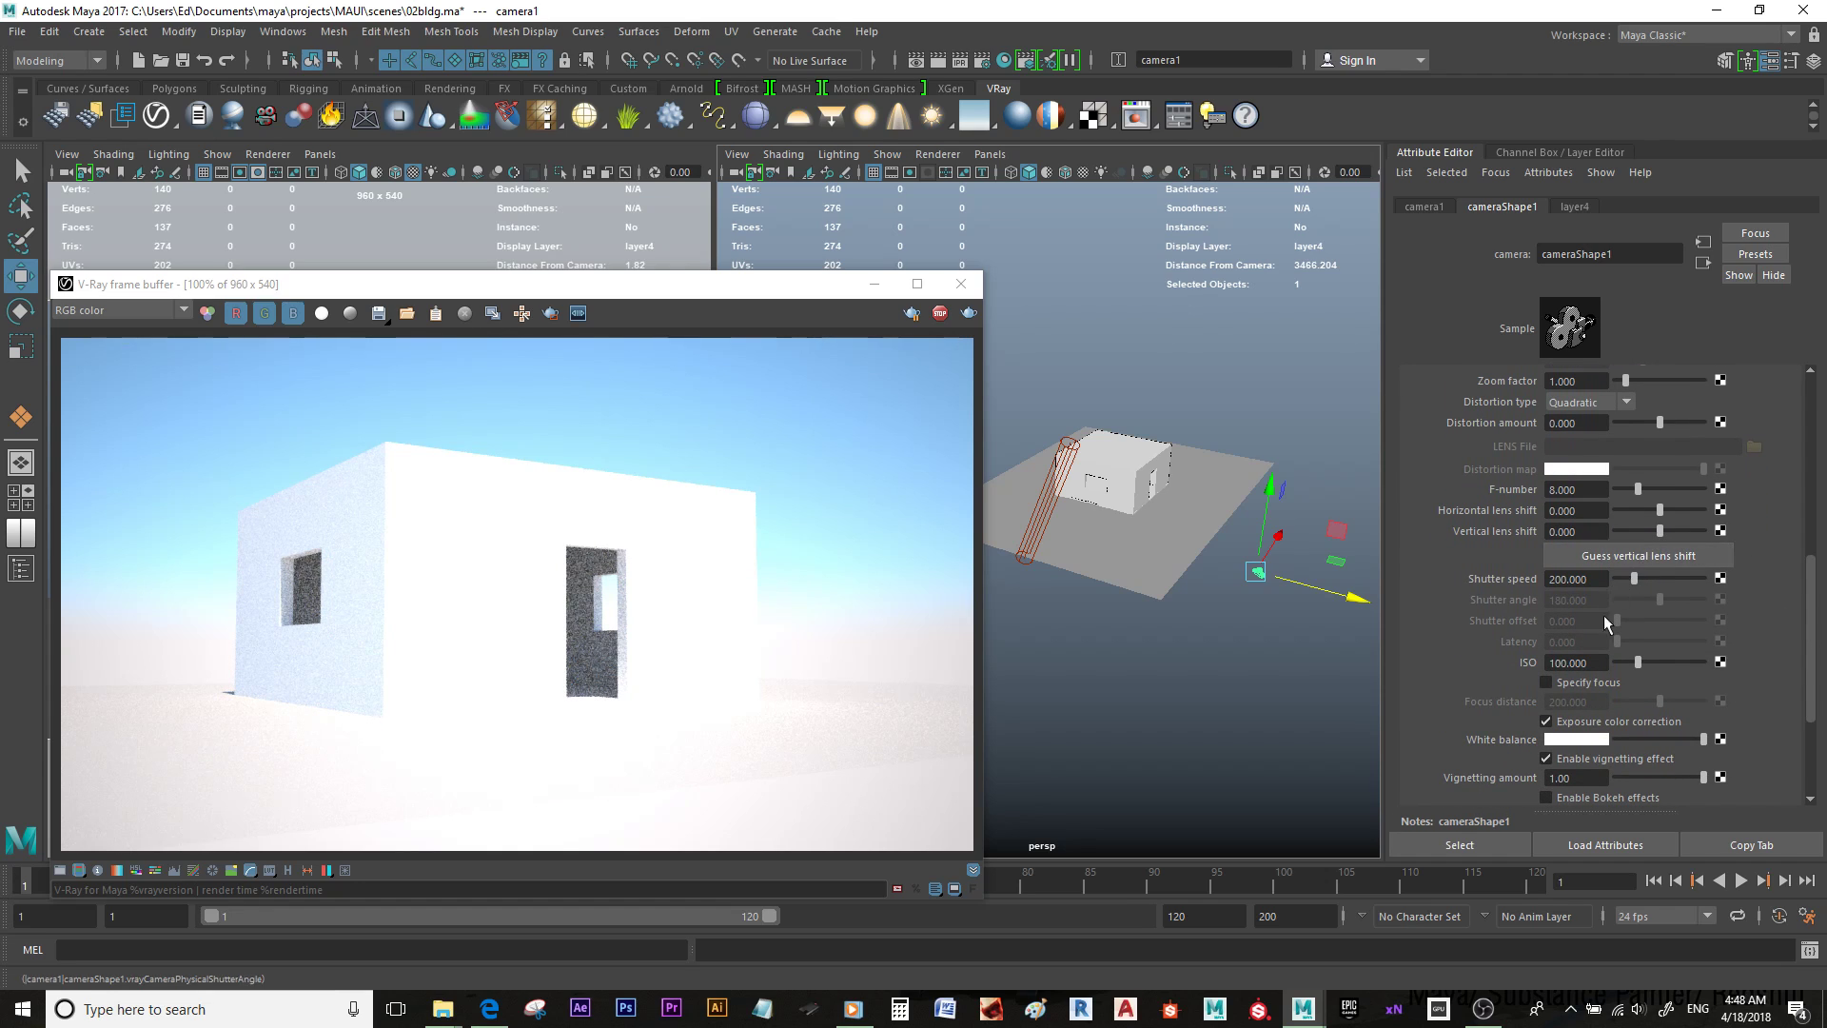
{"action": "left_click", "coordinate": [1588, 580]}
{"action": "left_click", "coordinate": [1596, 580]}
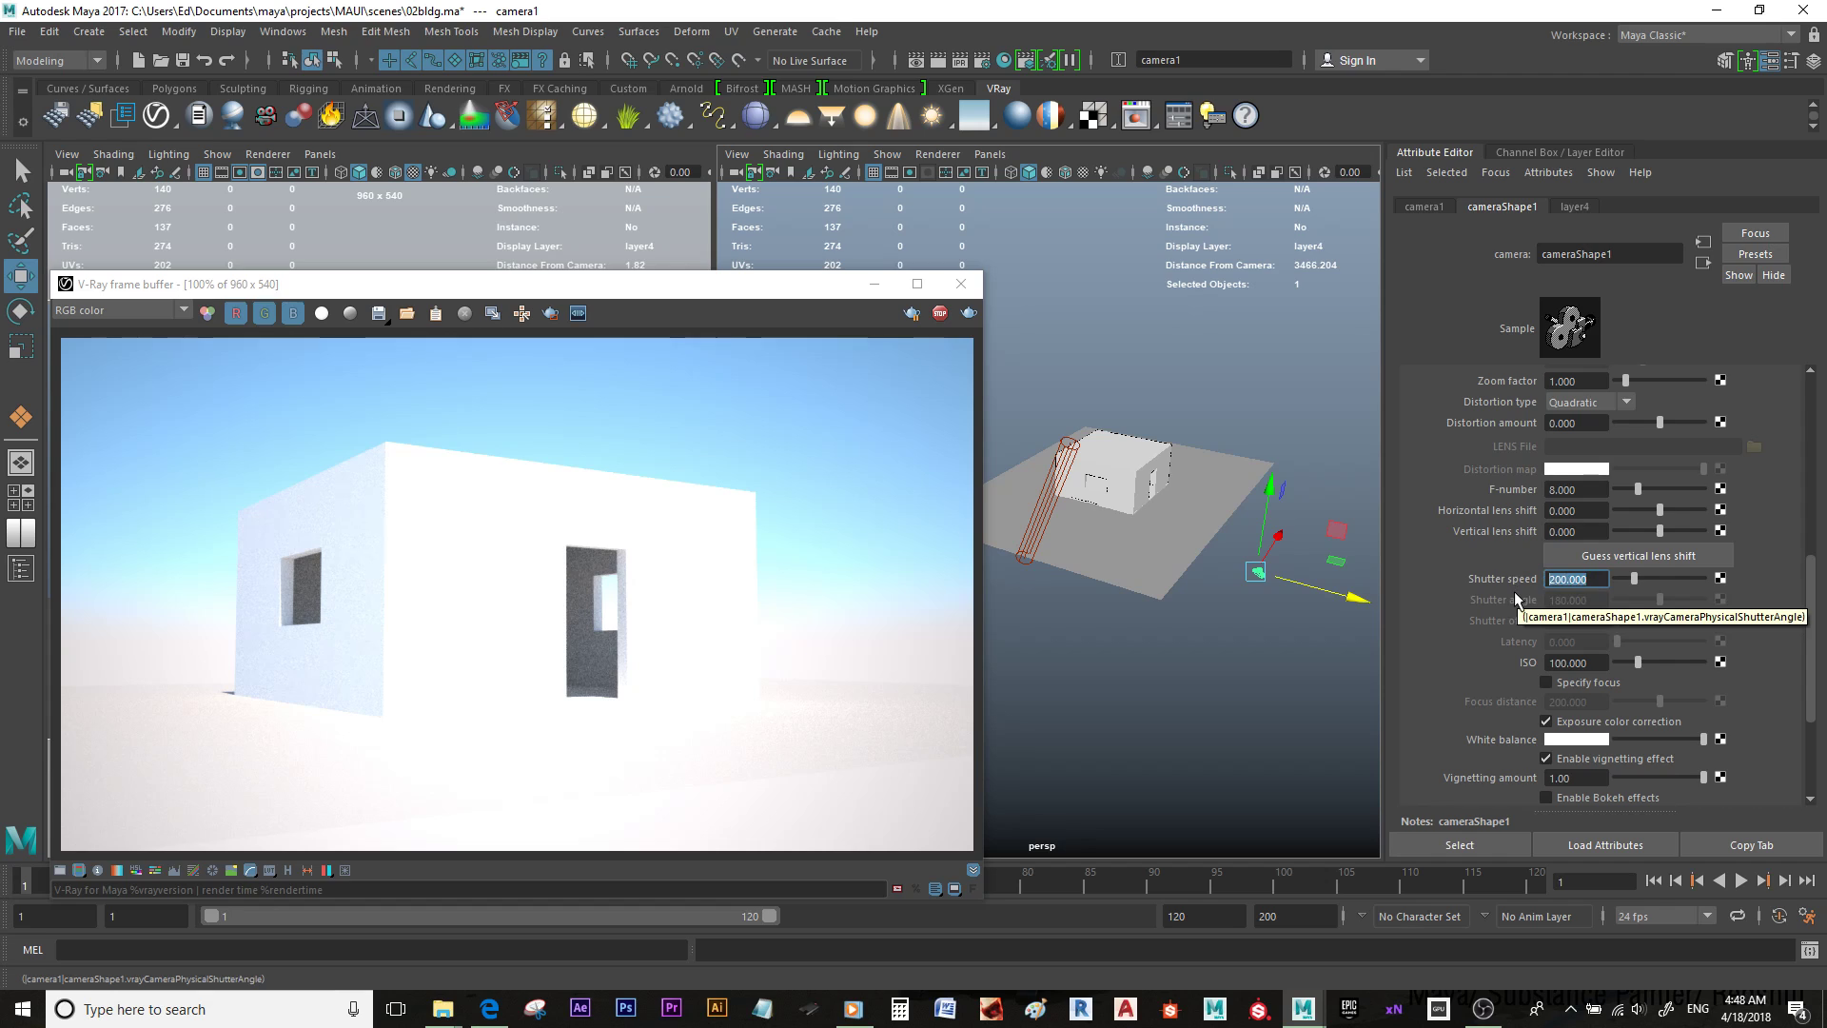
{"action": "type", "text": "100"}
{"action": "key", "text": "Return"}
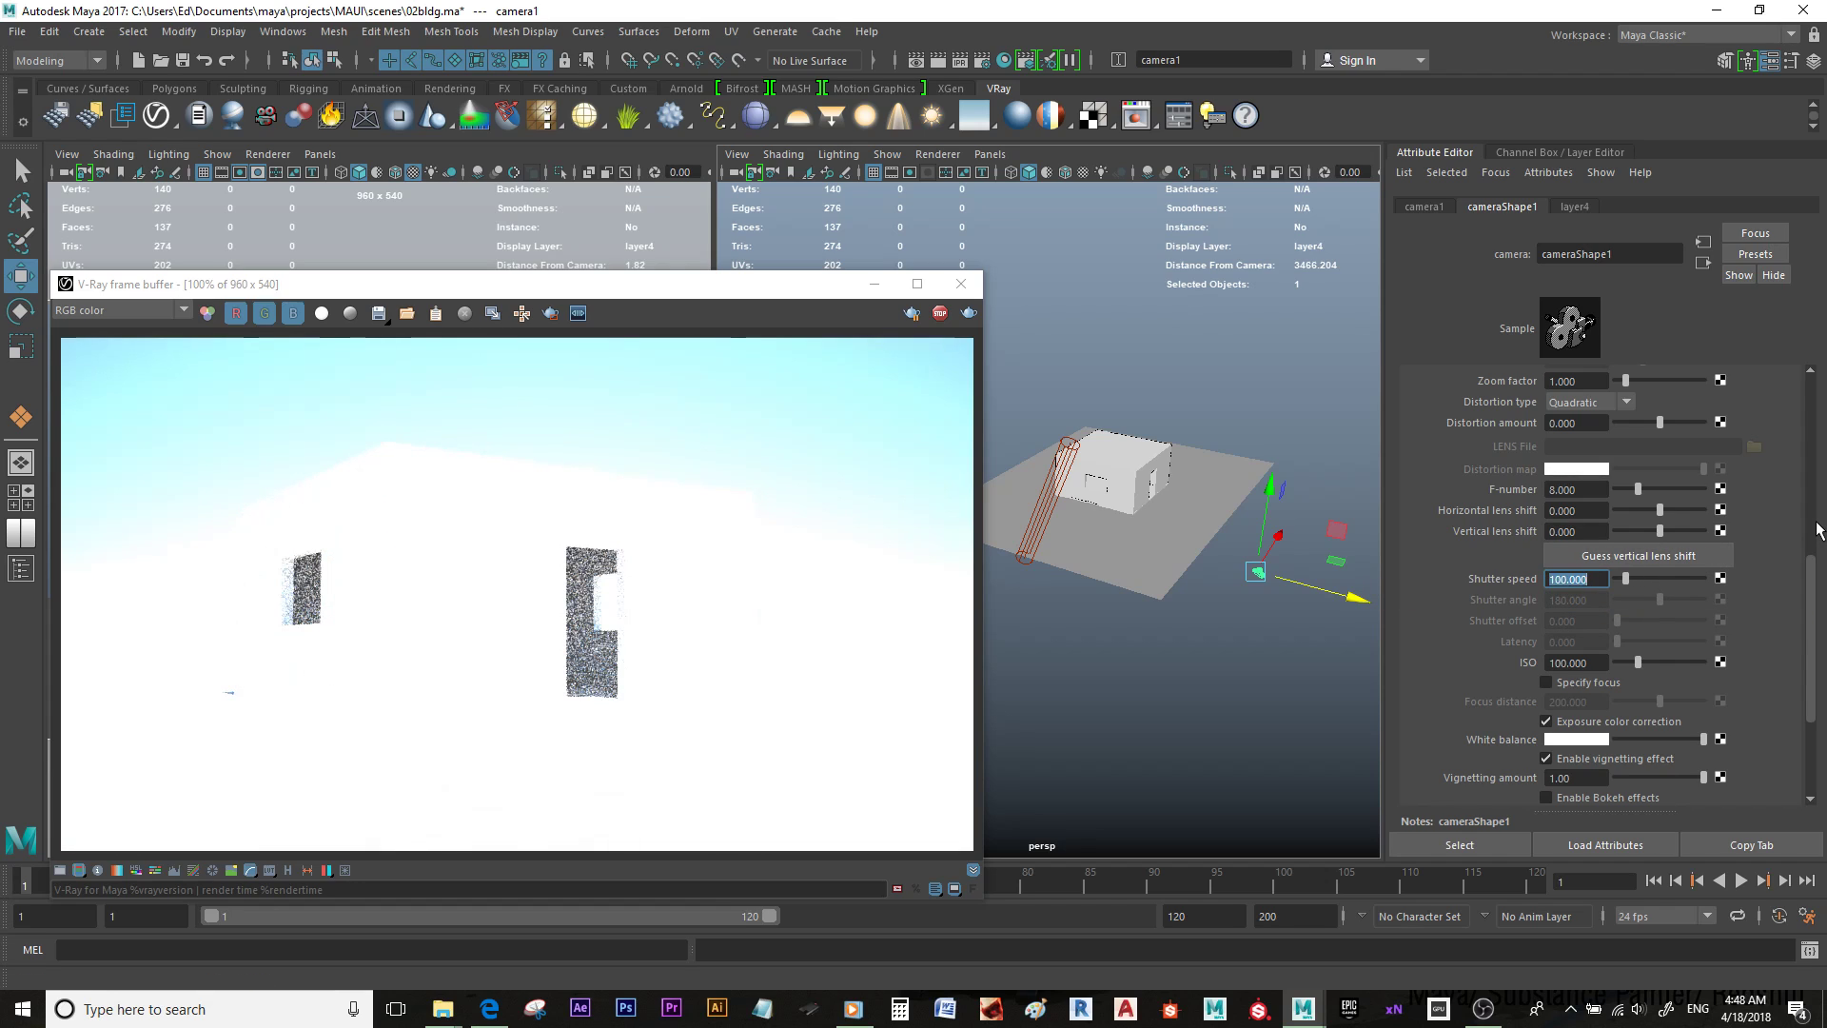
Step: Try shutter speeds of 300 and 200 on the physical camera and settle on 400
{"action": "scroll", "coordinate": [1203, 526], "scroll_direction": "up", "scroll_amount": 3}
{"action": "mouse_move", "coordinate": [1251, 523]}
{"action": "left_mouse_down", "text": "alt"}
{"action": "mouse_move", "coordinate": [1207, 502]}
{"action": "mouse_move", "coordinate": [1238, 509]}
{"action": "left_mouse_up", "text": "alt"}
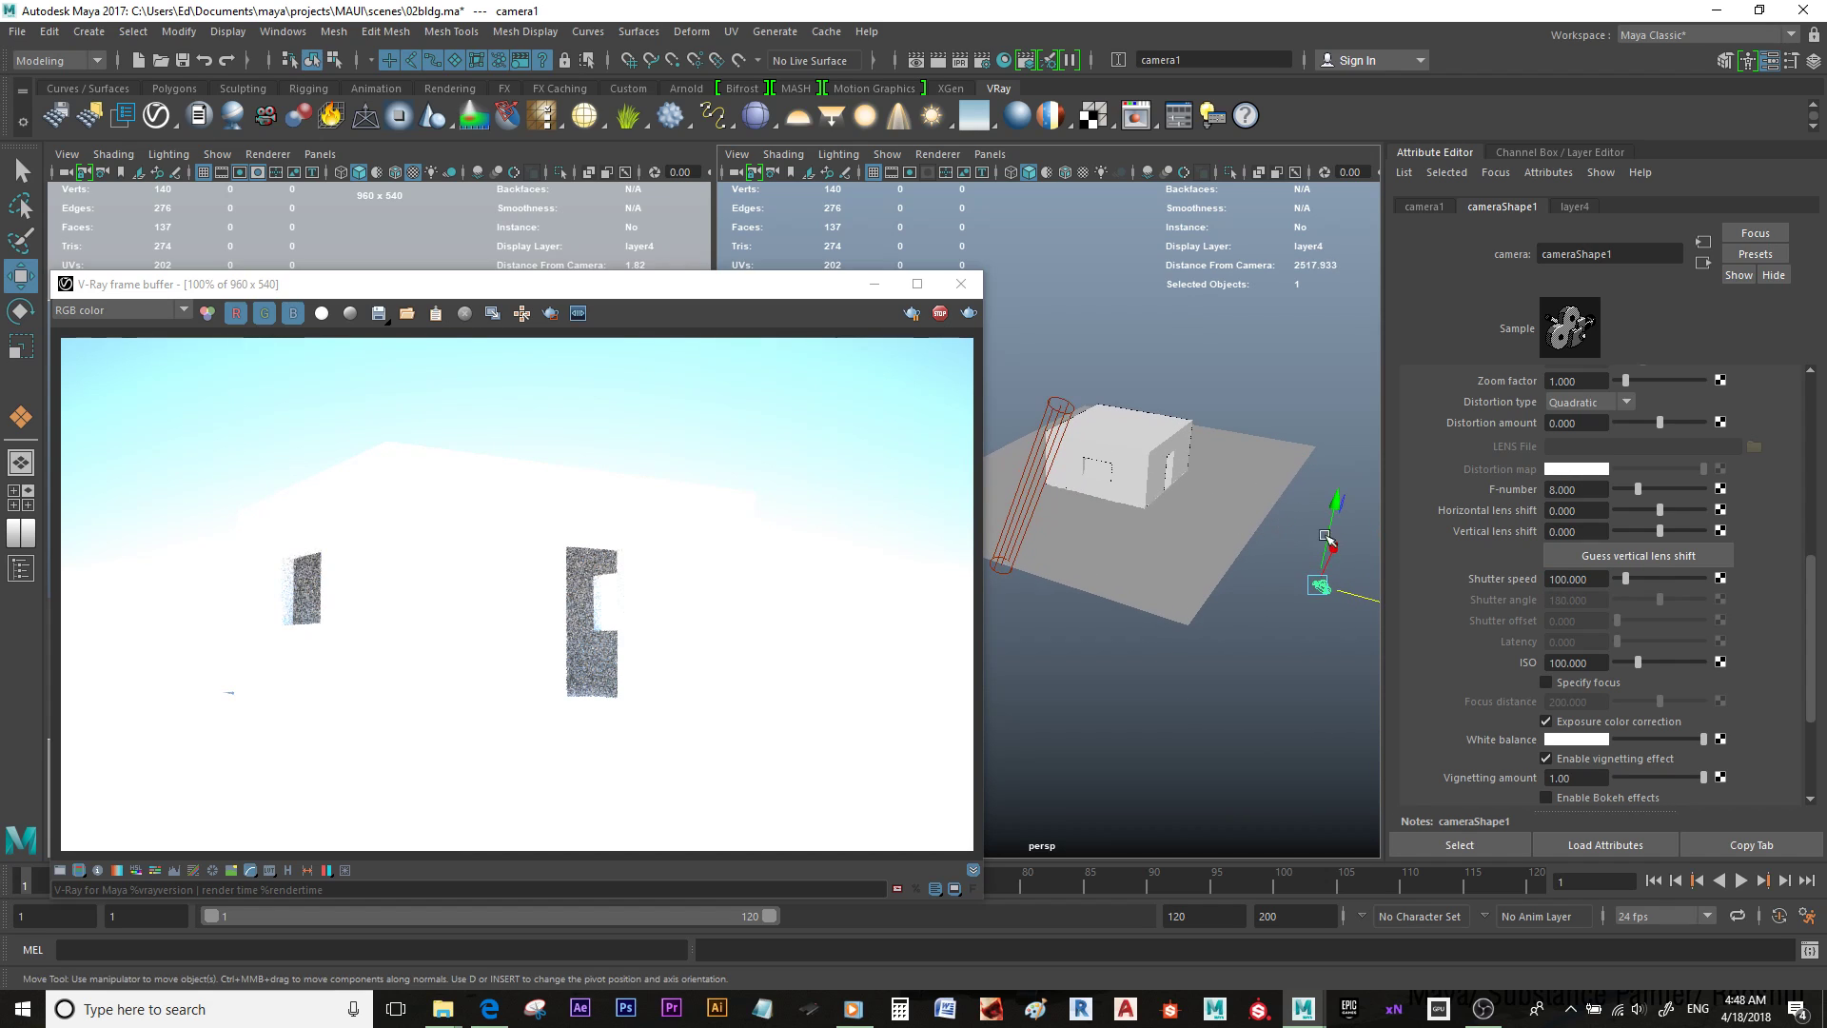
{"action": "left_click", "coordinate": [1578, 577]}
{"action": "type", "text": "300"}
{"action": "key", "text": "Return"}
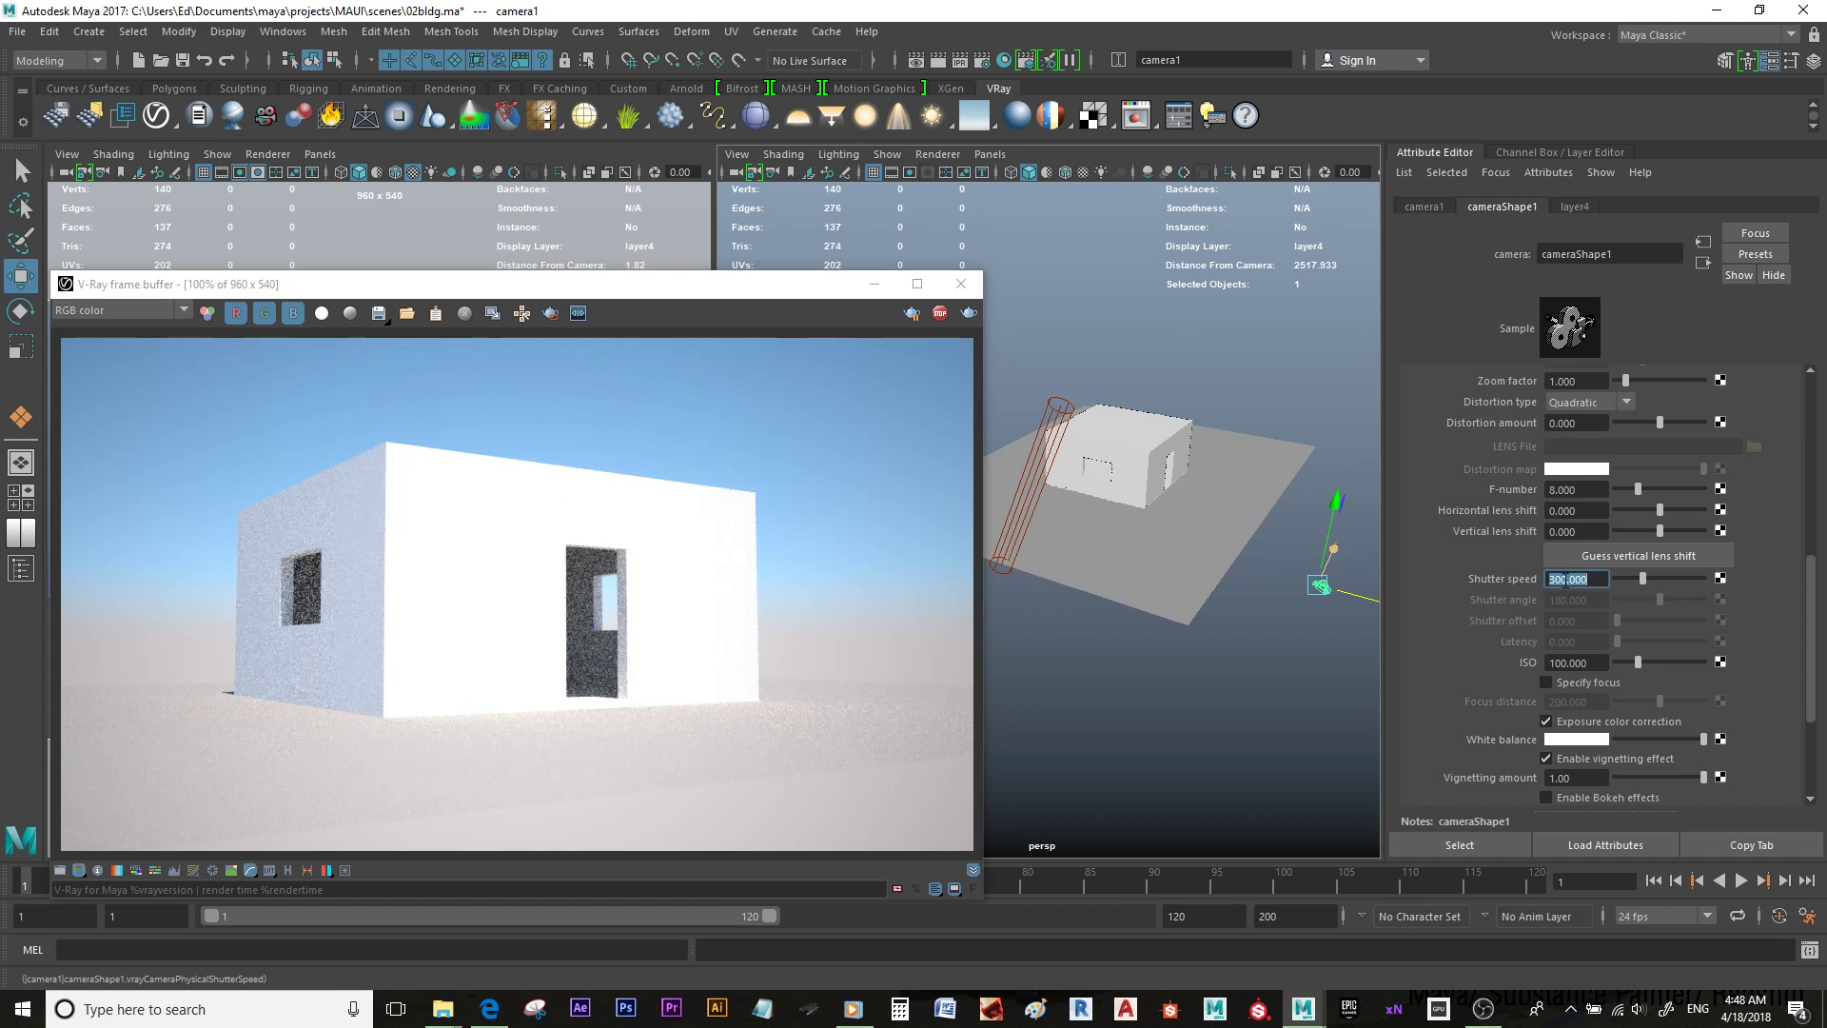
{"action": "type", "text": "200"}
{"action": "key", "text": "Return"}
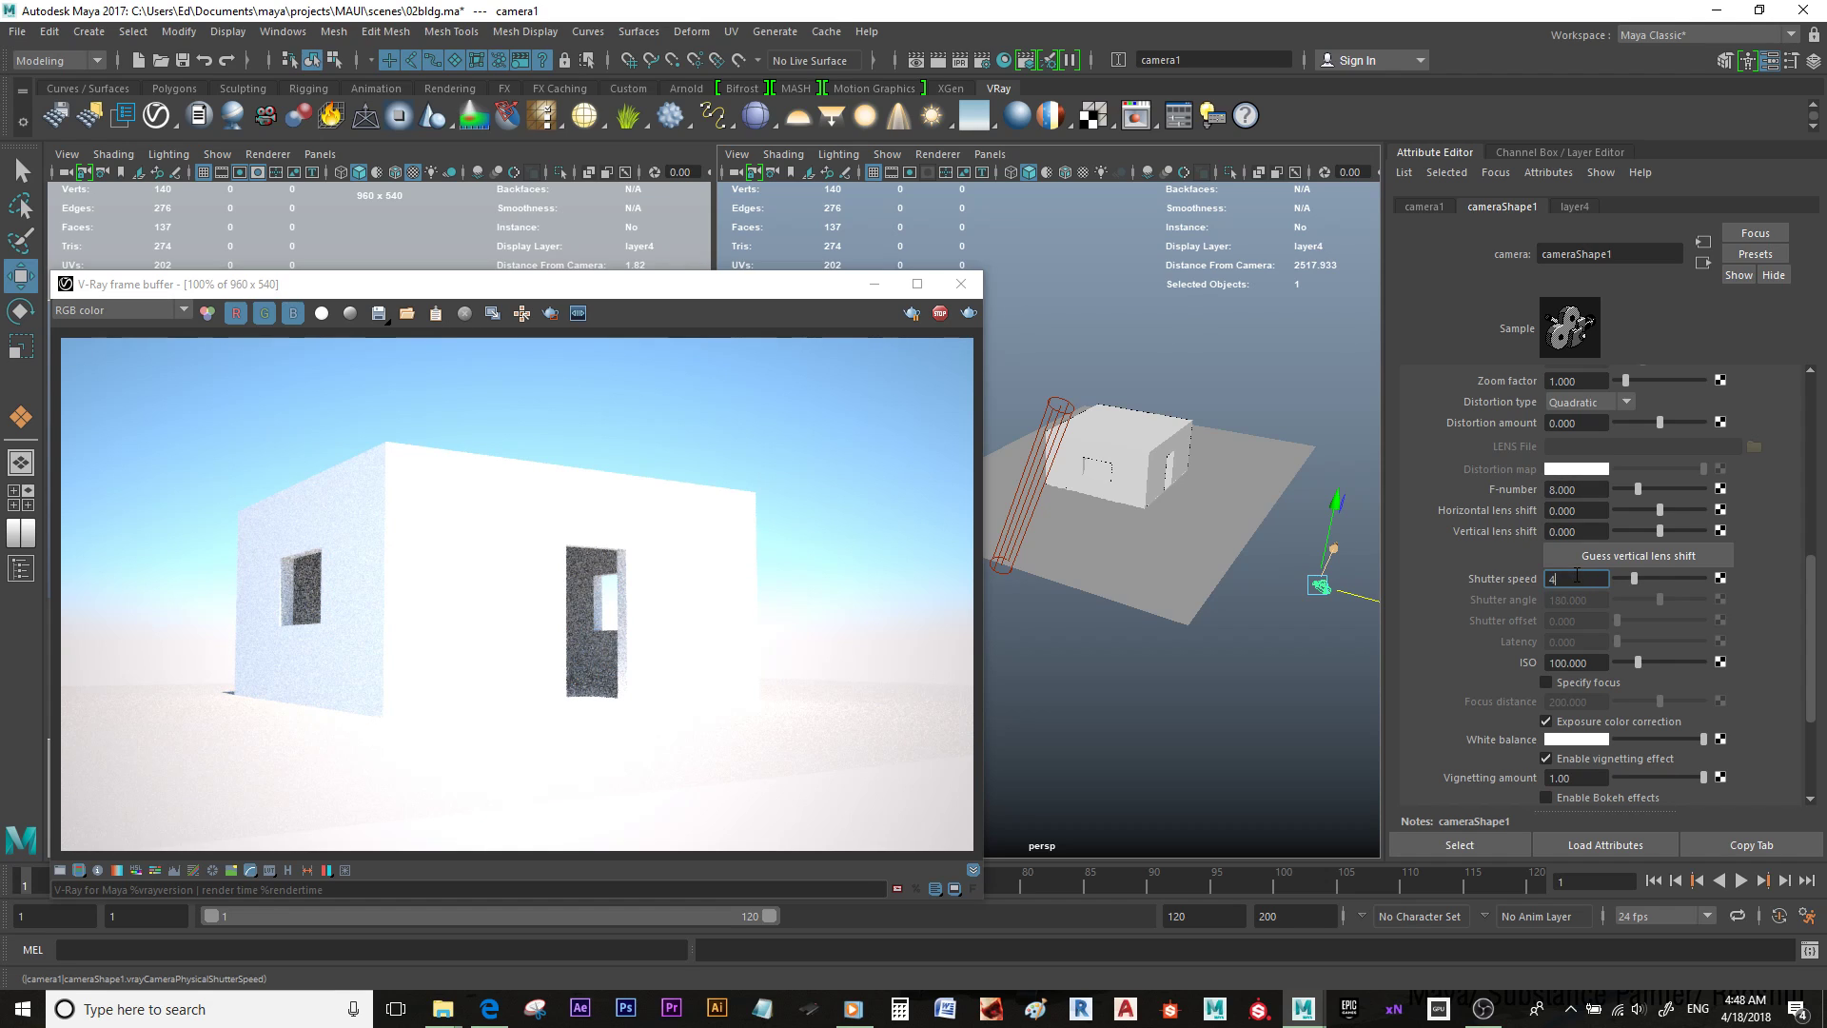
{"action": "key", "text": "Return"}
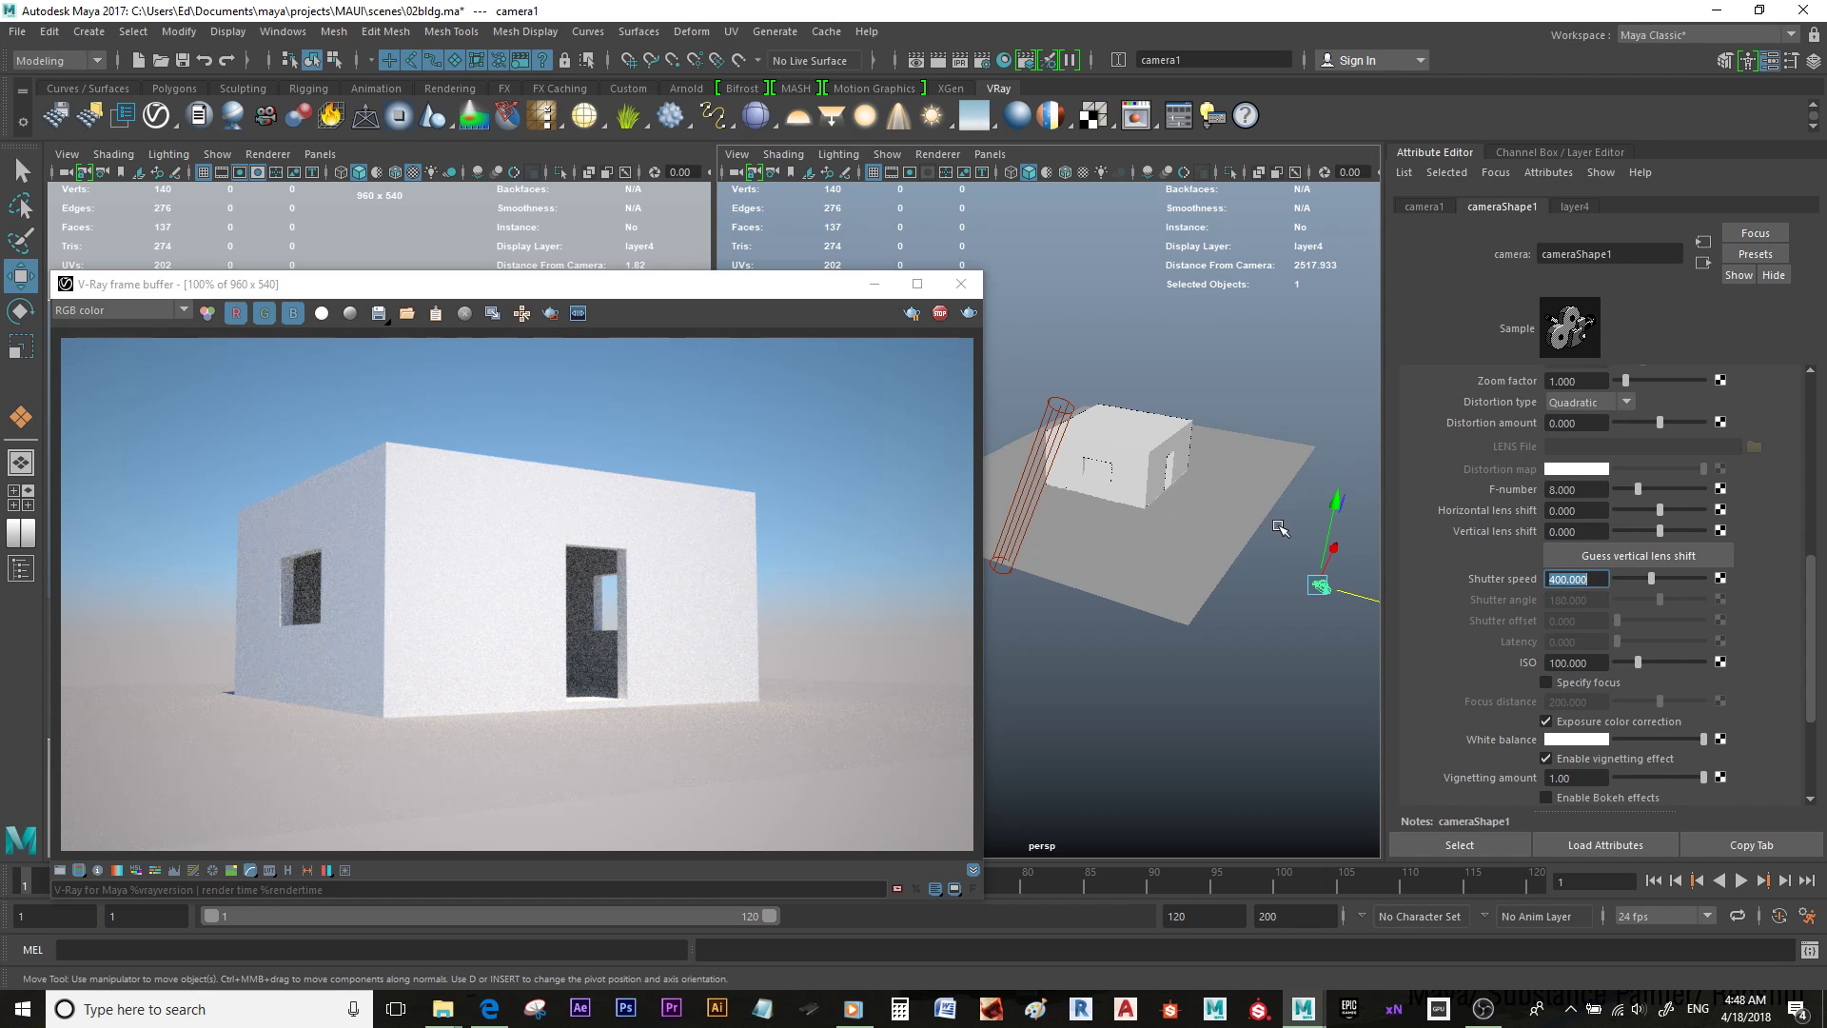
{"action": "left_click_drag", "start_coordinate": [1257, 517], "coordinate": [1223, 496], "text": "alt"}
{"action": "scroll", "coordinate": [1223, 496], "scroll_direction": "up", "scroll_amount": 2}
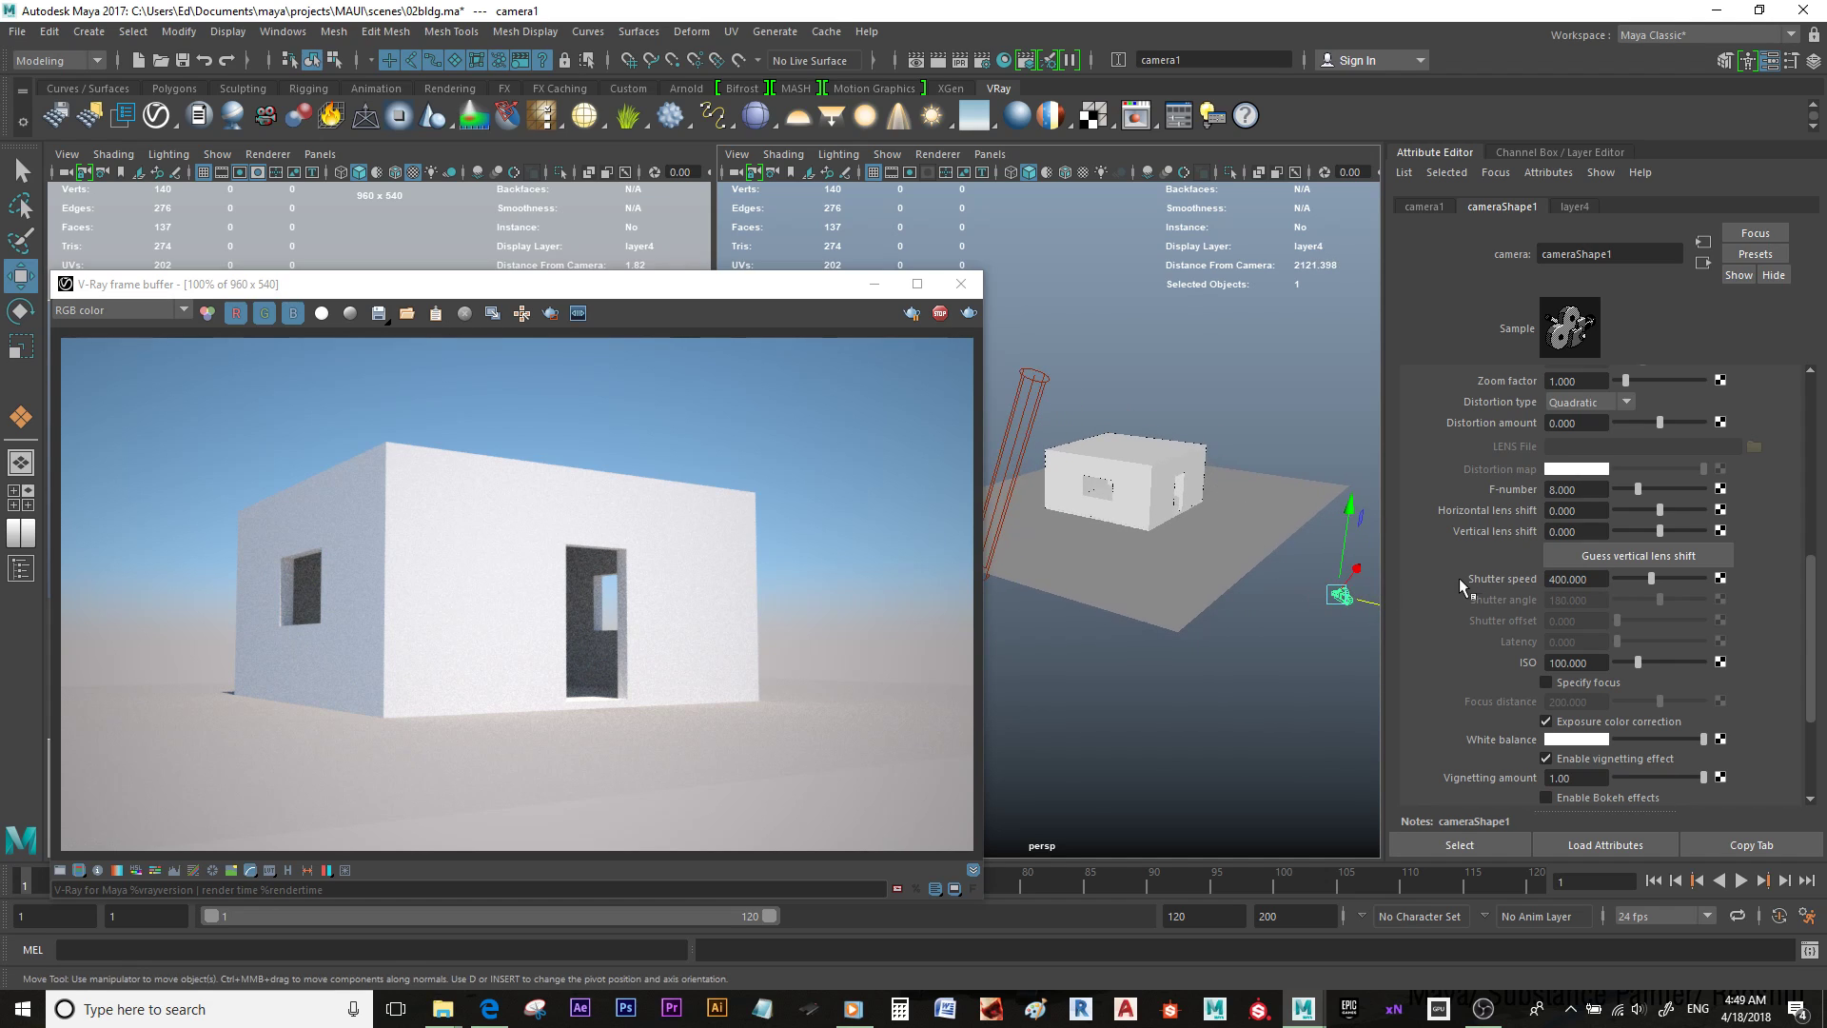
{"action": "scroll", "coordinate": [1190, 520], "scroll_direction": "down", "scroll_amount": 2}
{"action": "left_click_drag", "start_coordinate": [1179, 515], "coordinate": [1186, 522], "text": "alt"}
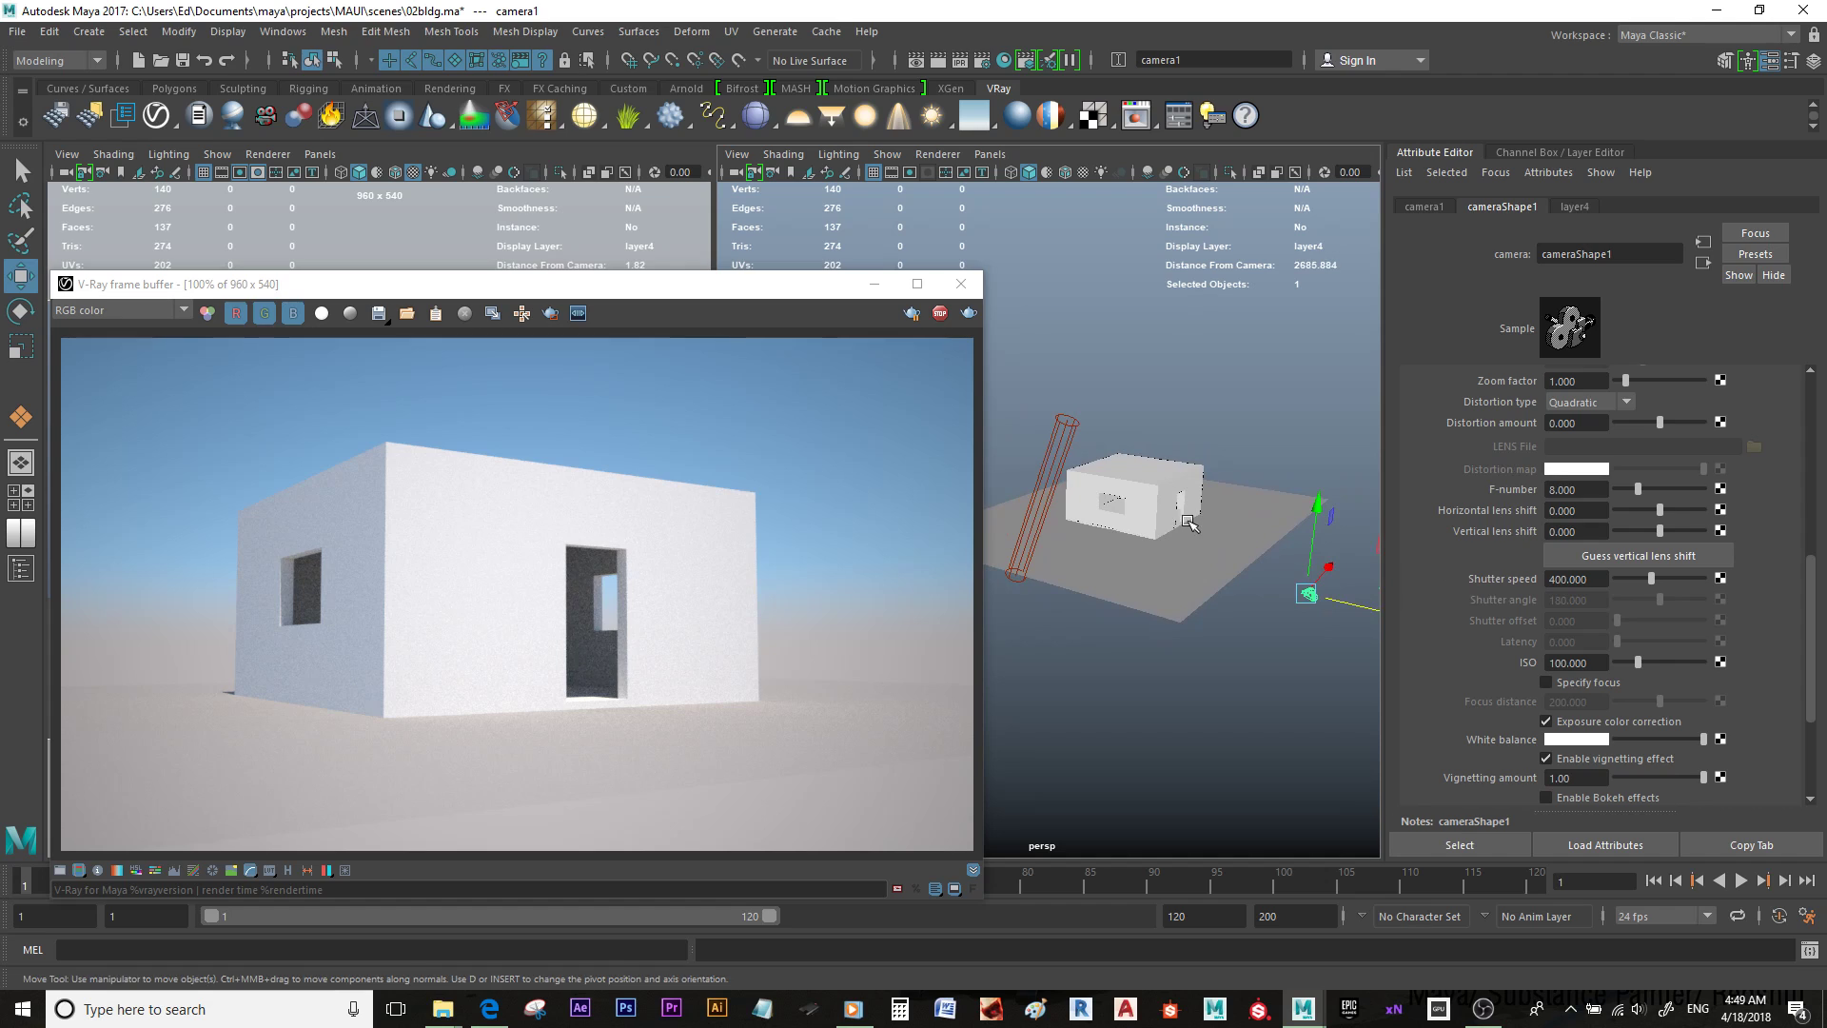
{"action": "left_click", "coordinate": [1070, 421]}
{"action": "left_click_drag", "start_coordinate": [1123, 396], "coordinate": [1169, 416], "text": "alt"}
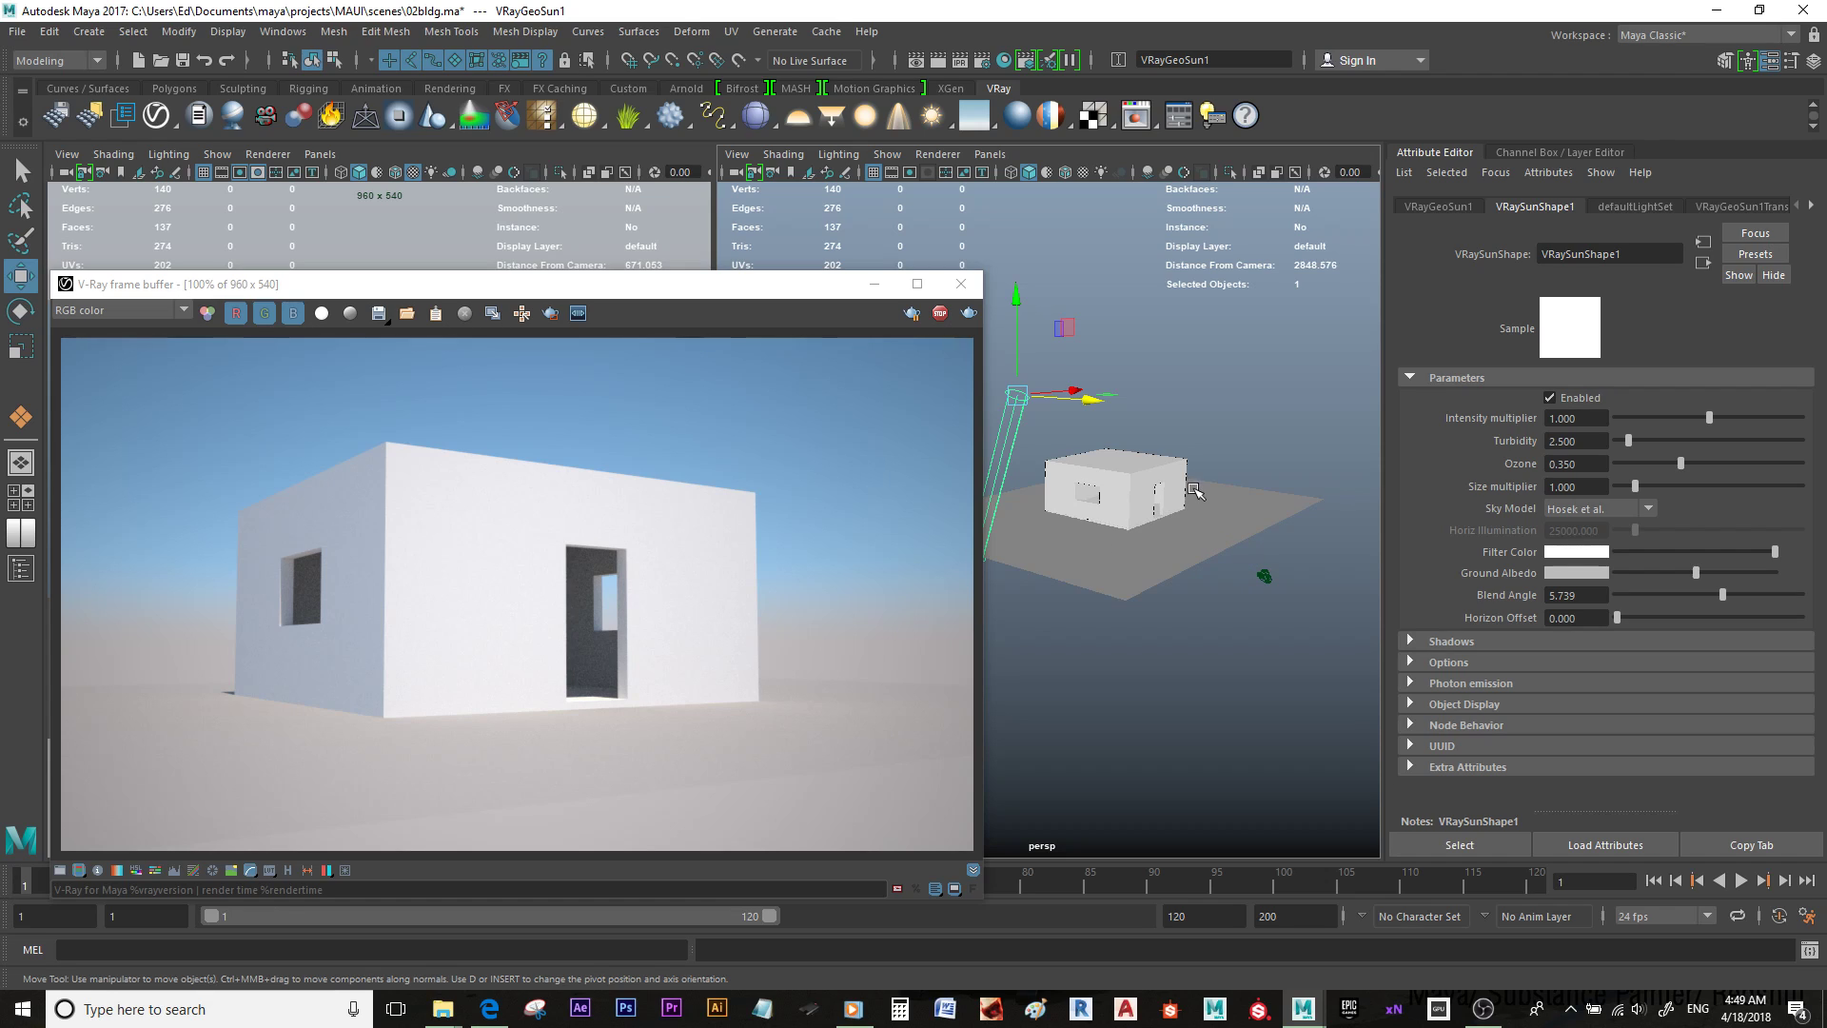
Step: Create a polygon sphere in front of the building's near corner and raise it above the ground plane
{"action": "left_click_drag", "start_coordinate": [1193, 489], "coordinate": [1206, 455], "text": "alt"}
{"action": "left_click", "coordinate": [1263, 360]}
{"action": "right_click_drag", "start_coordinate": [1150, 490], "coordinate": [1237, 495], "text": "shift"}
{"action": "left_click_drag", "start_coordinate": [1141, 495], "coordinate": [1151, 402]}
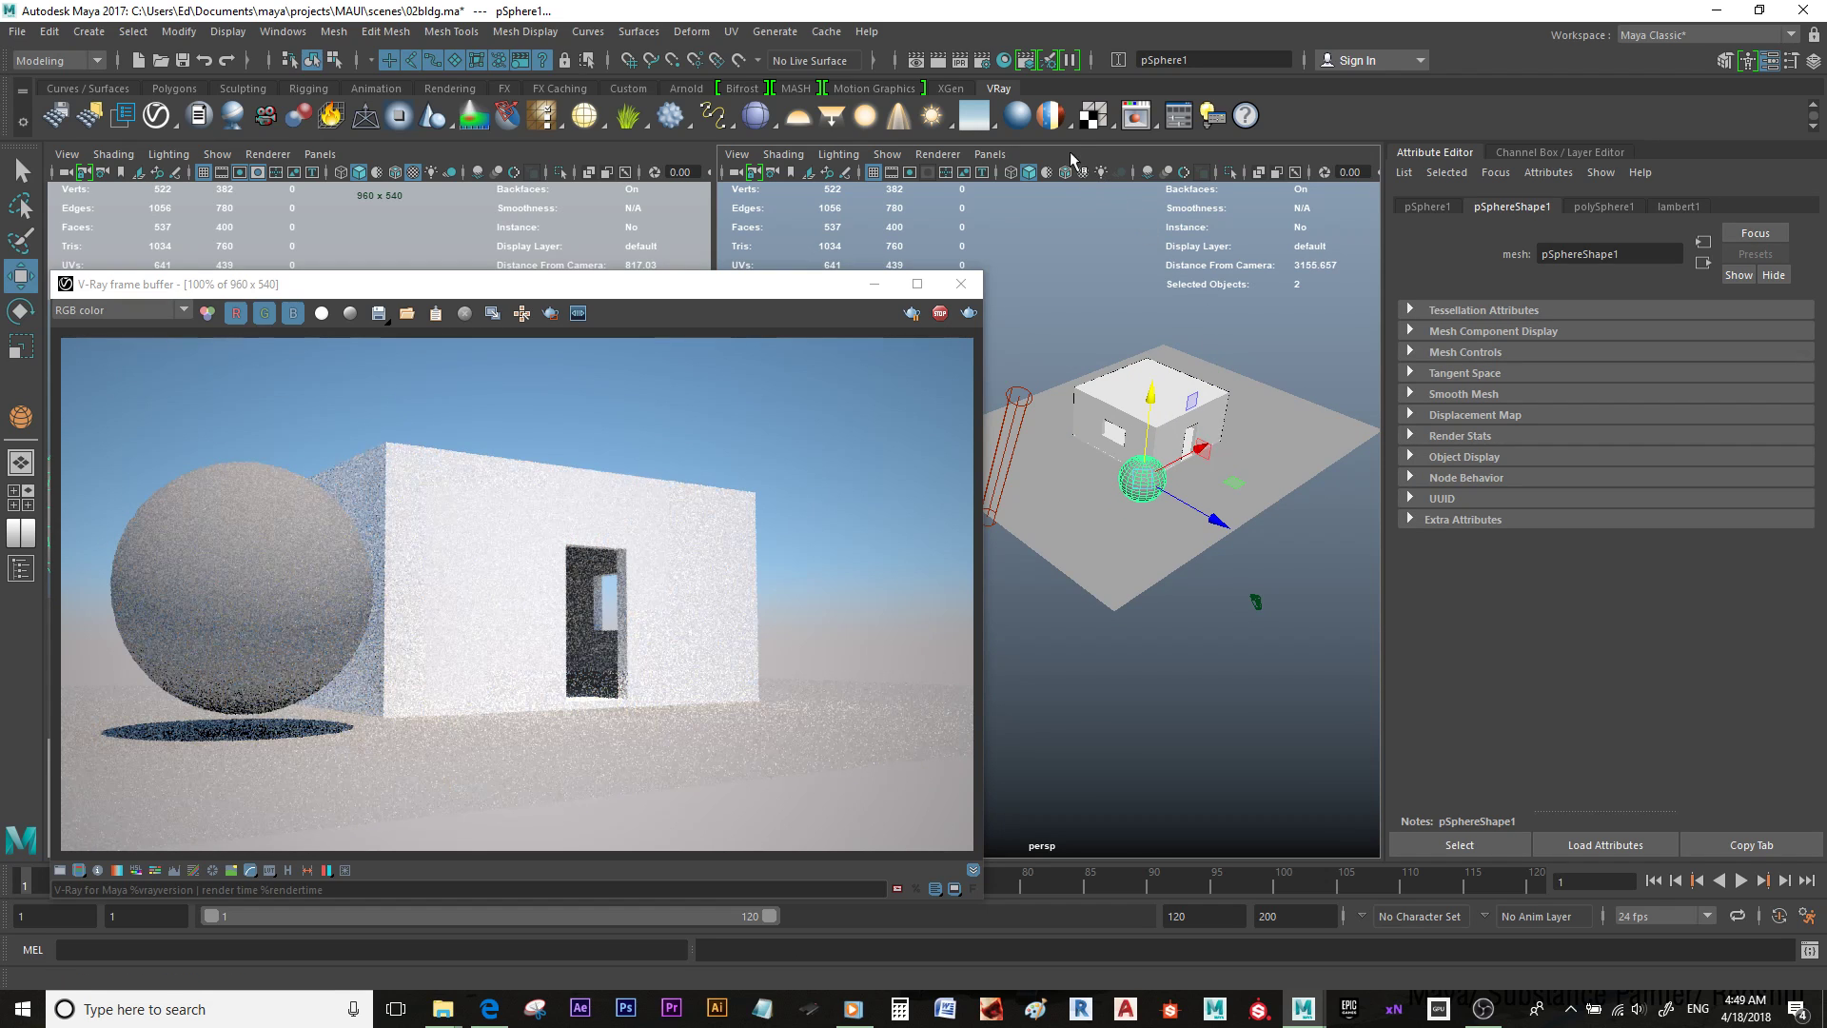
Step: Assign a new V-Ray material to the sphere and make its diffuse color pure red
{"action": "left_click", "coordinate": [1018, 117]}
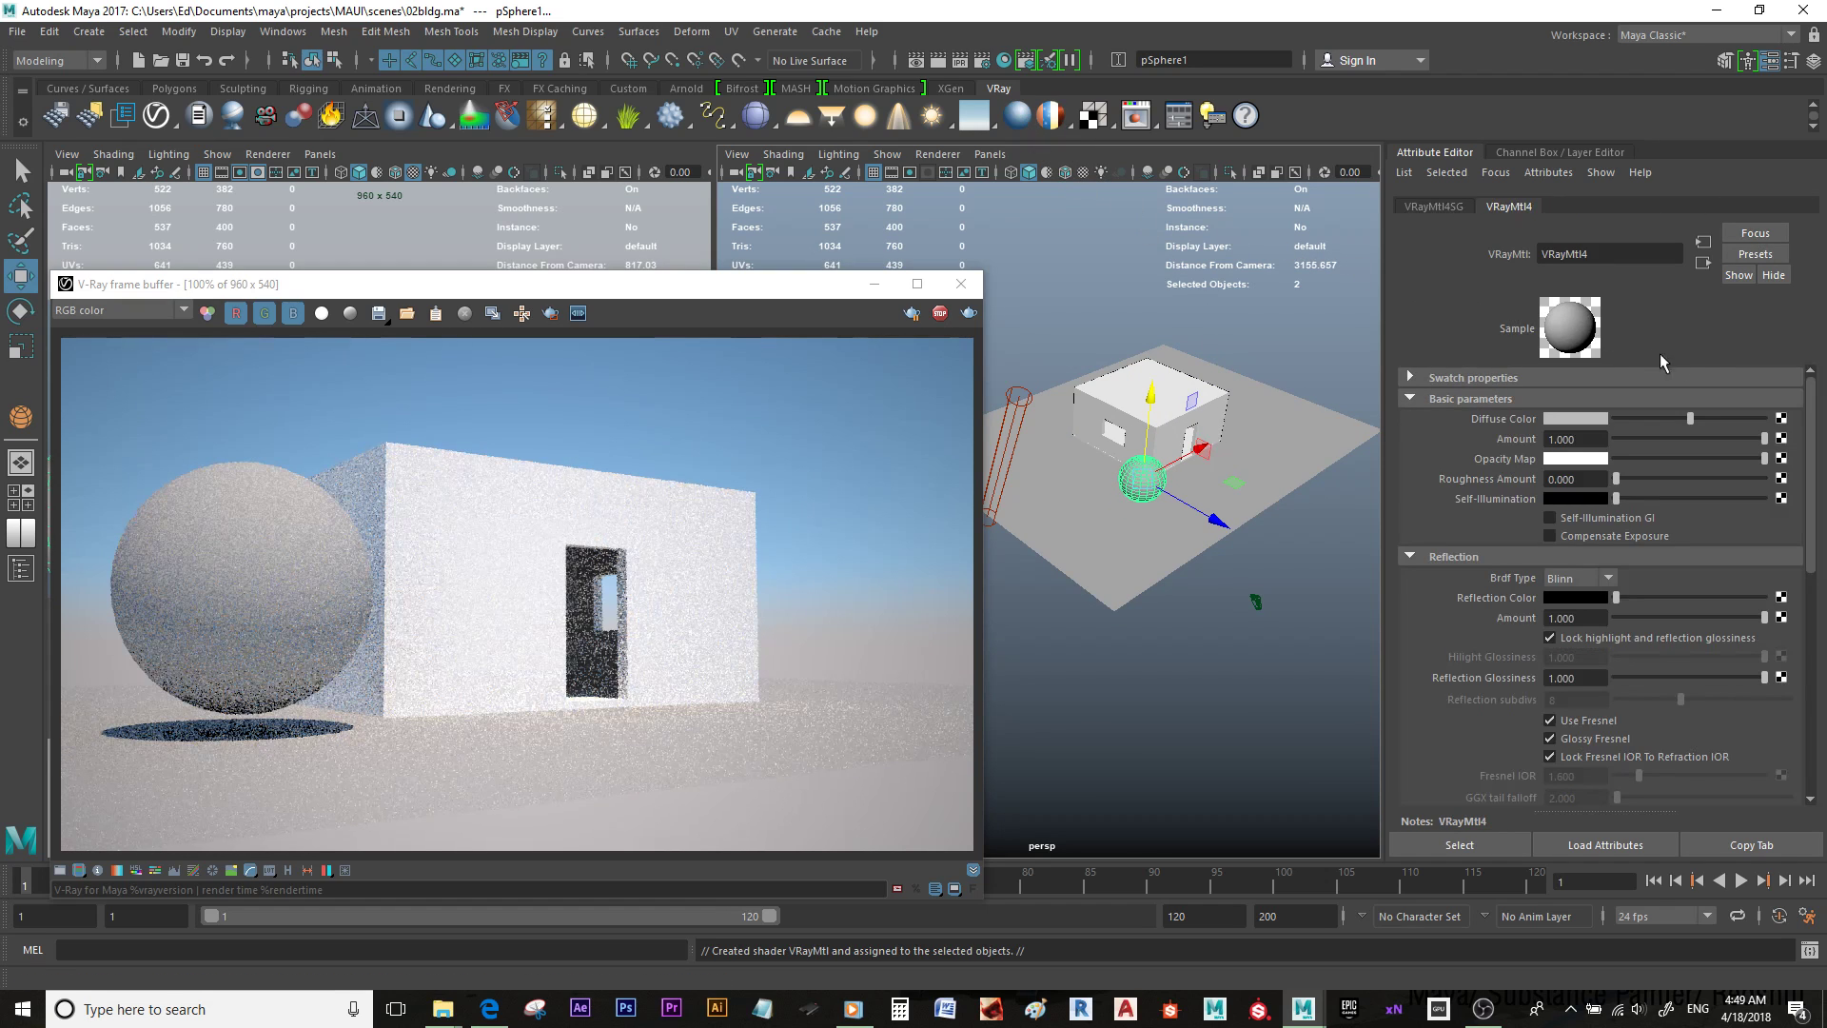
{"action": "left_click", "coordinate": [1561, 419]}
{"action": "left_click", "coordinate": [1464, 418]}
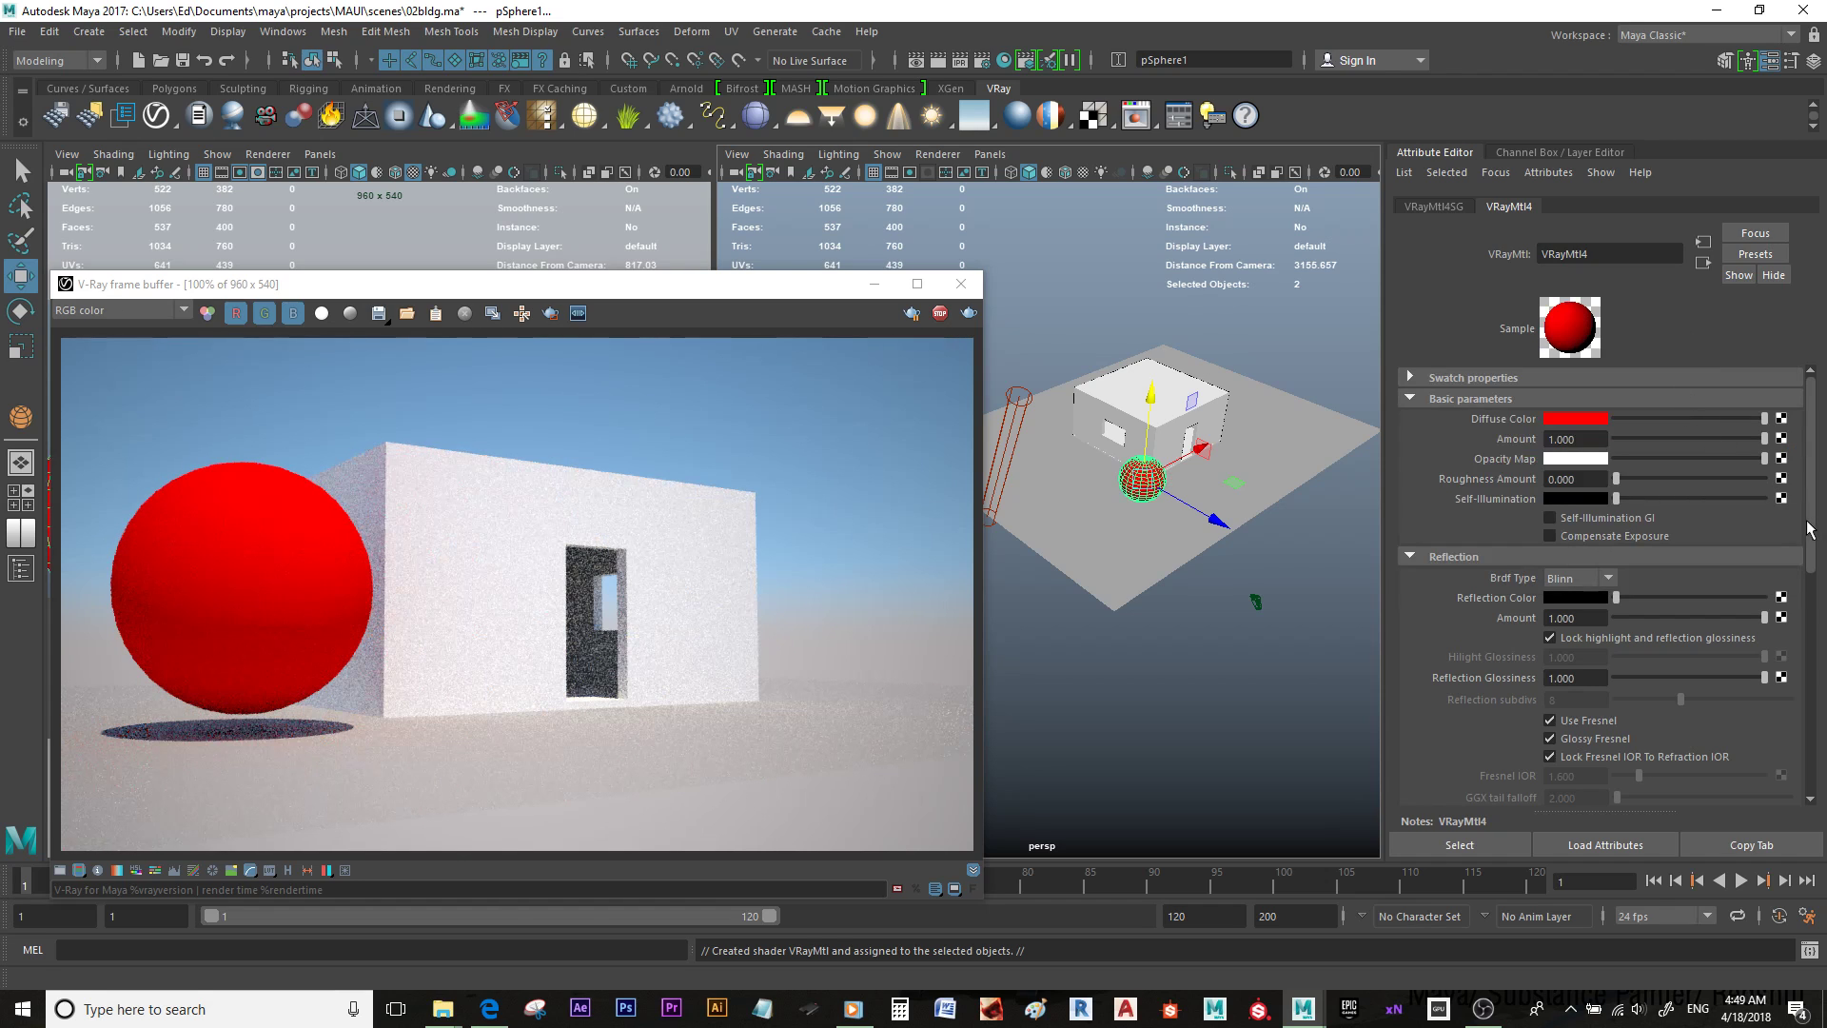
Step: Raise the red sphere material's reflection color from black to light gray
{"action": "mouse_move", "coordinate": [1814, 535]}
{"action": "left_mouse_down"}
{"action": "mouse_move", "coordinate": [1814, 564]}
{"action": "mouse_move", "coordinate": [1817, 535]}
{"action": "left_mouse_up"}
{"action": "left_click", "coordinate": [1411, 399]}
{"action": "left_click", "coordinate": [1413, 399]}
{"action": "left_click", "coordinate": [1461, 560]}
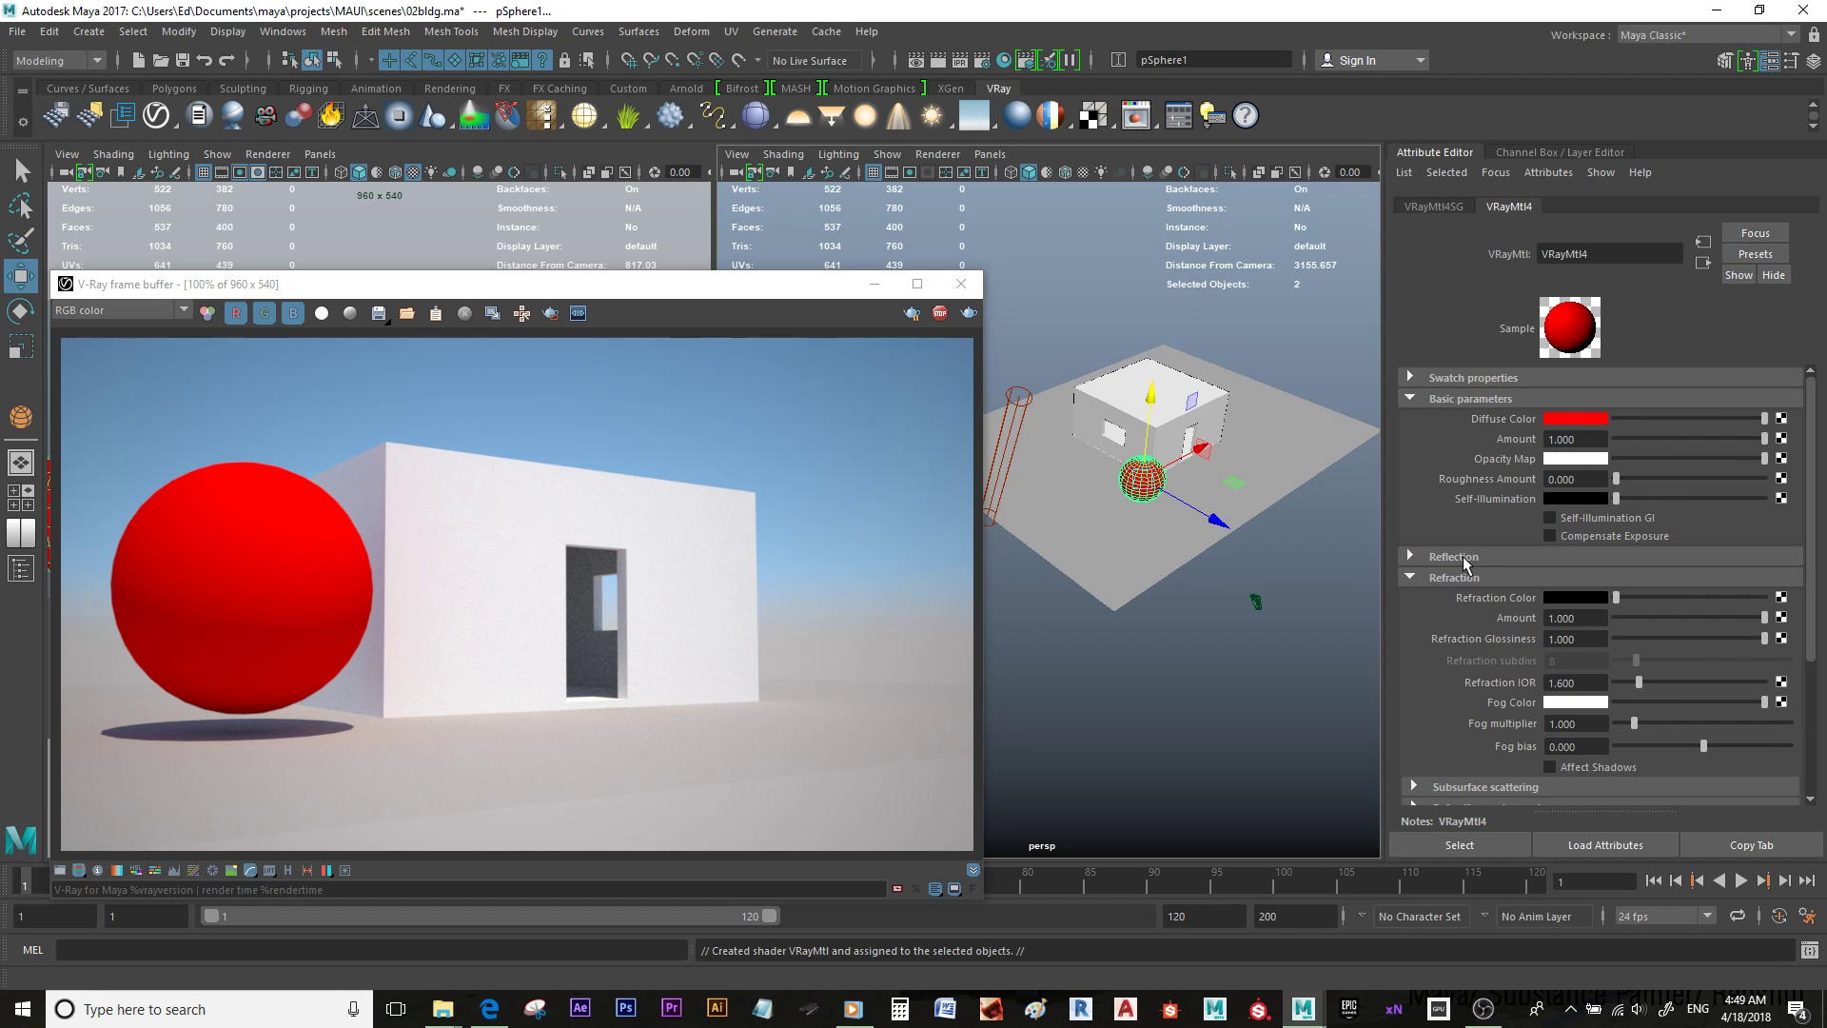
{"action": "left_click", "coordinate": [1470, 557]}
{"action": "left_click_drag", "start_coordinate": [1815, 557], "coordinate": [1811, 595]}
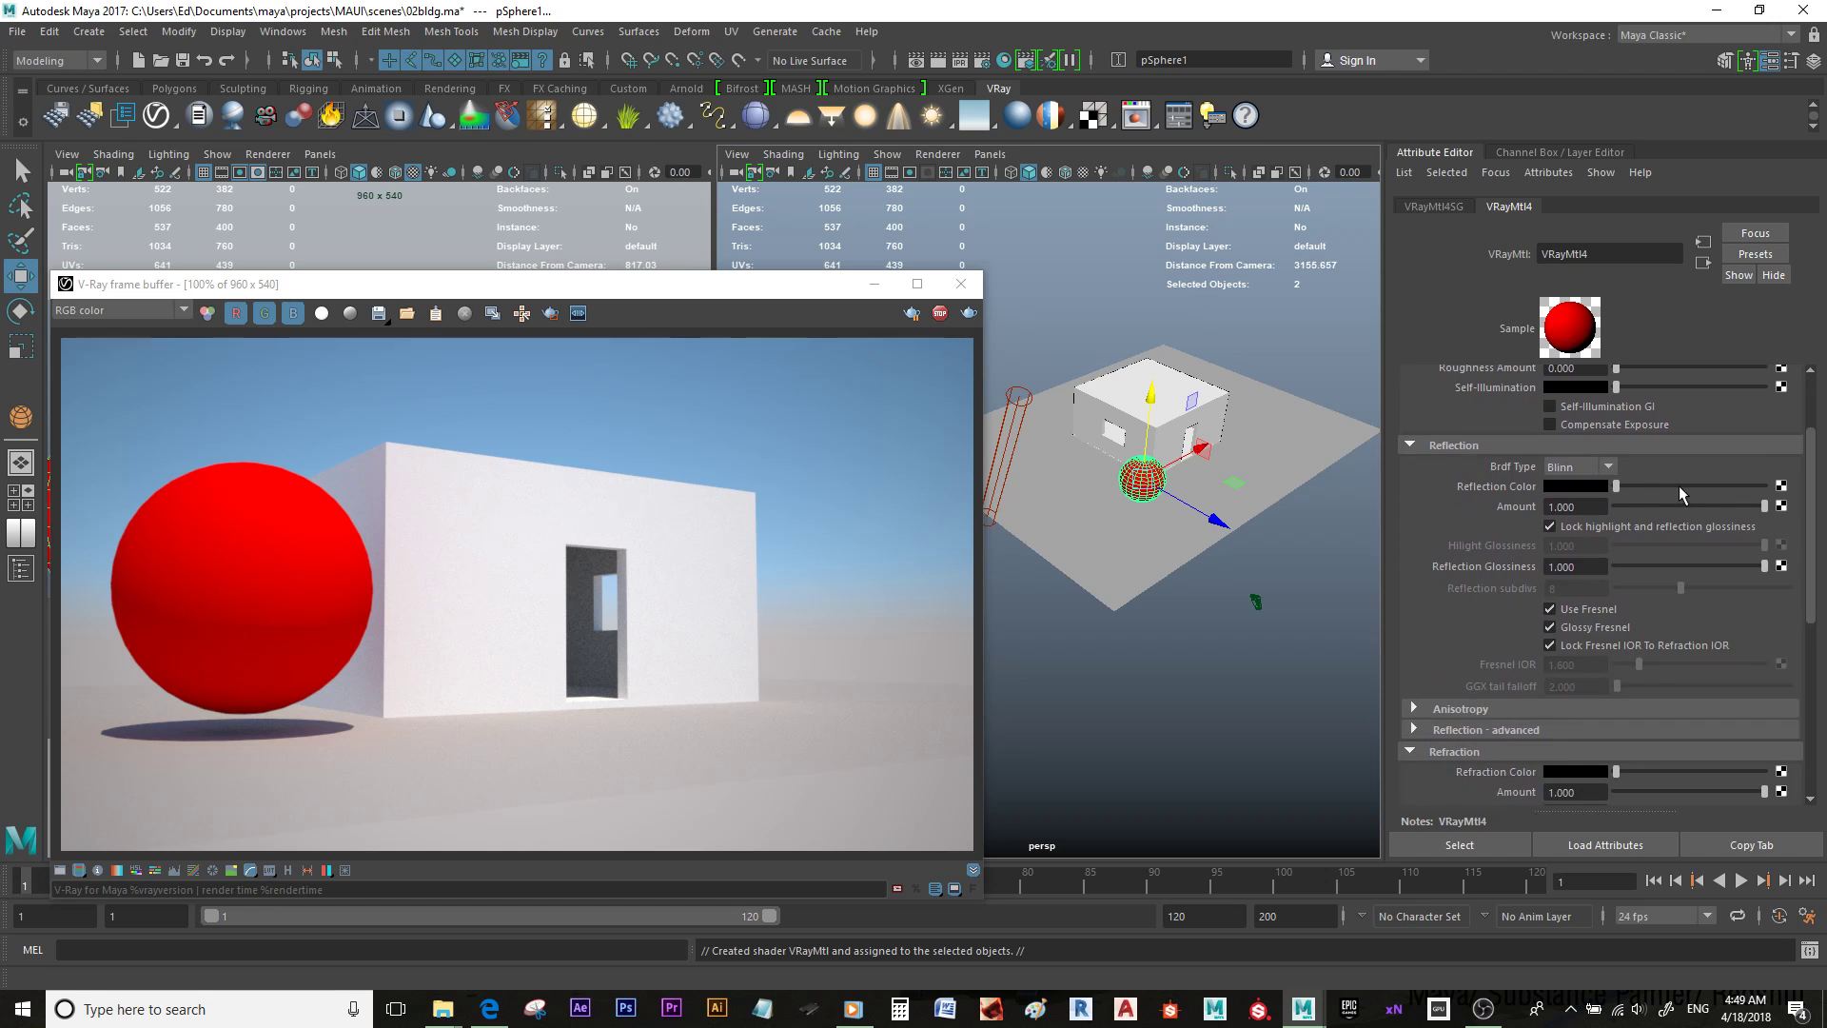
{"action": "left_click_drag", "start_coordinate": [1679, 488], "coordinate": [1688, 487]}
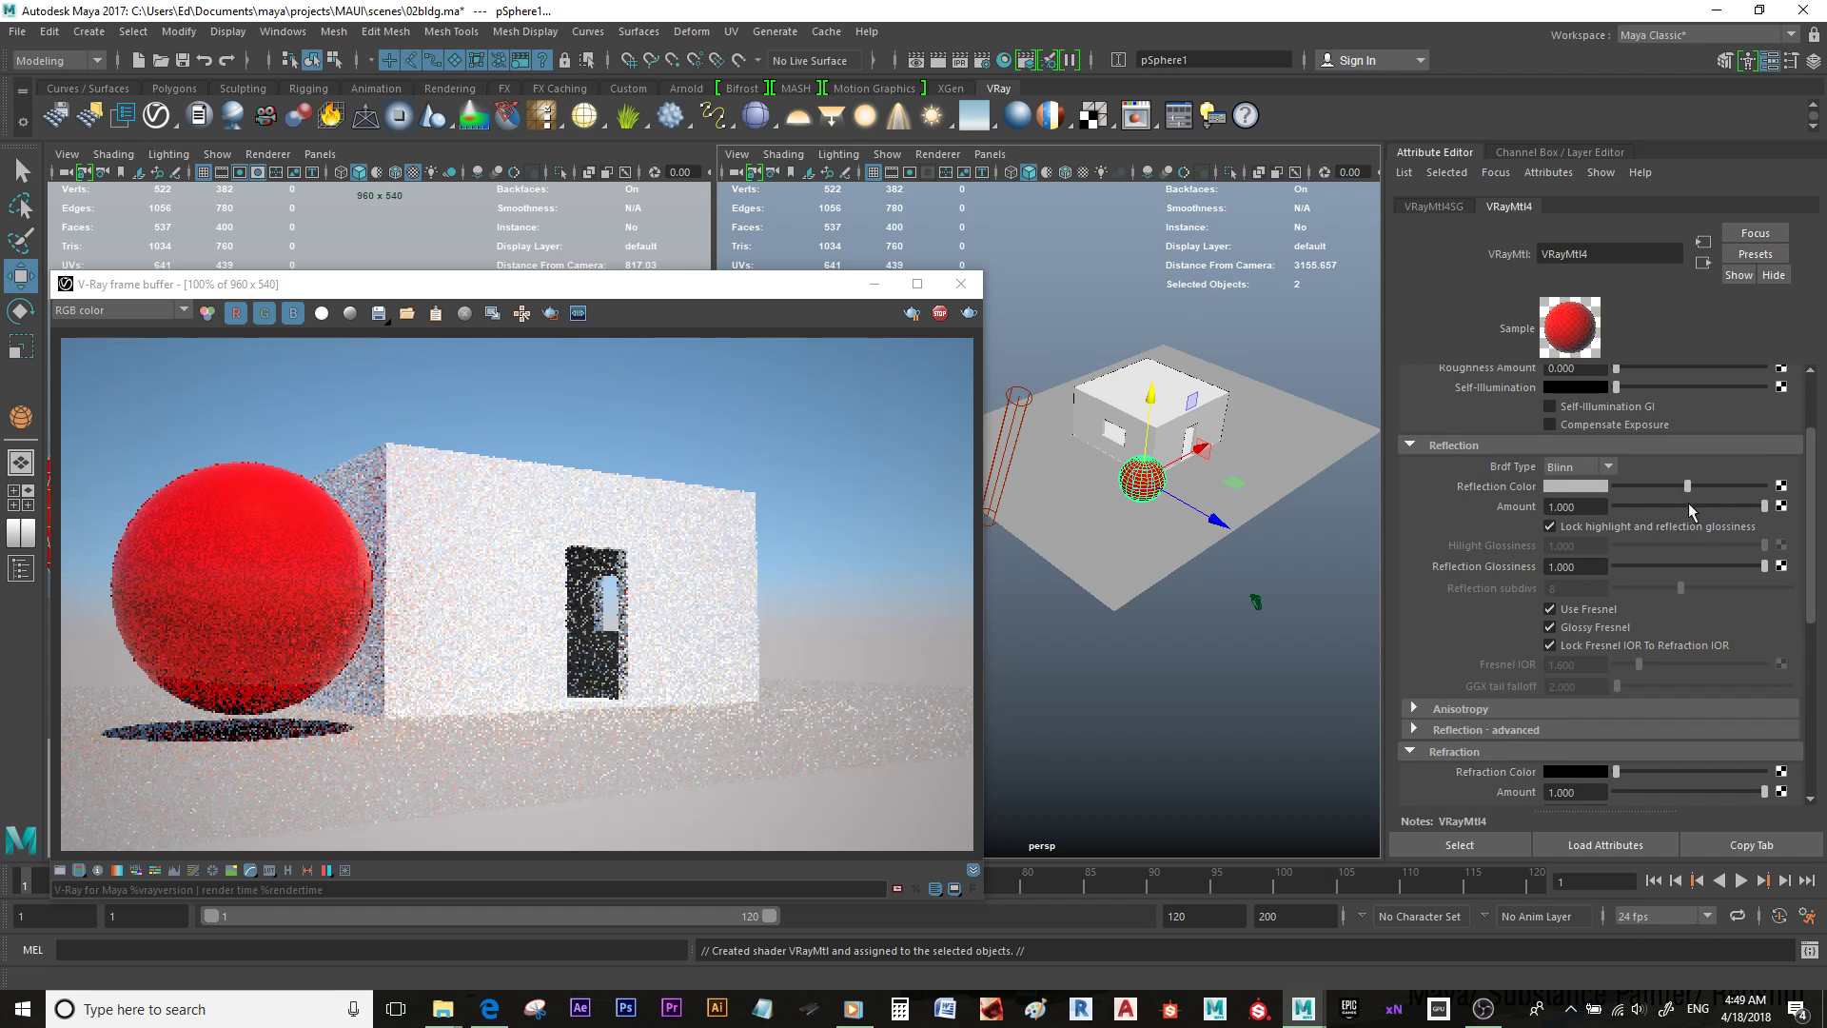
Step: Test the sphere material's reflection glossiness at 0.649 and 0.896, and leave it at 0.948
{"action": "left_click_drag", "start_coordinate": [1764, 567], "coordinate": [1714, 567]}
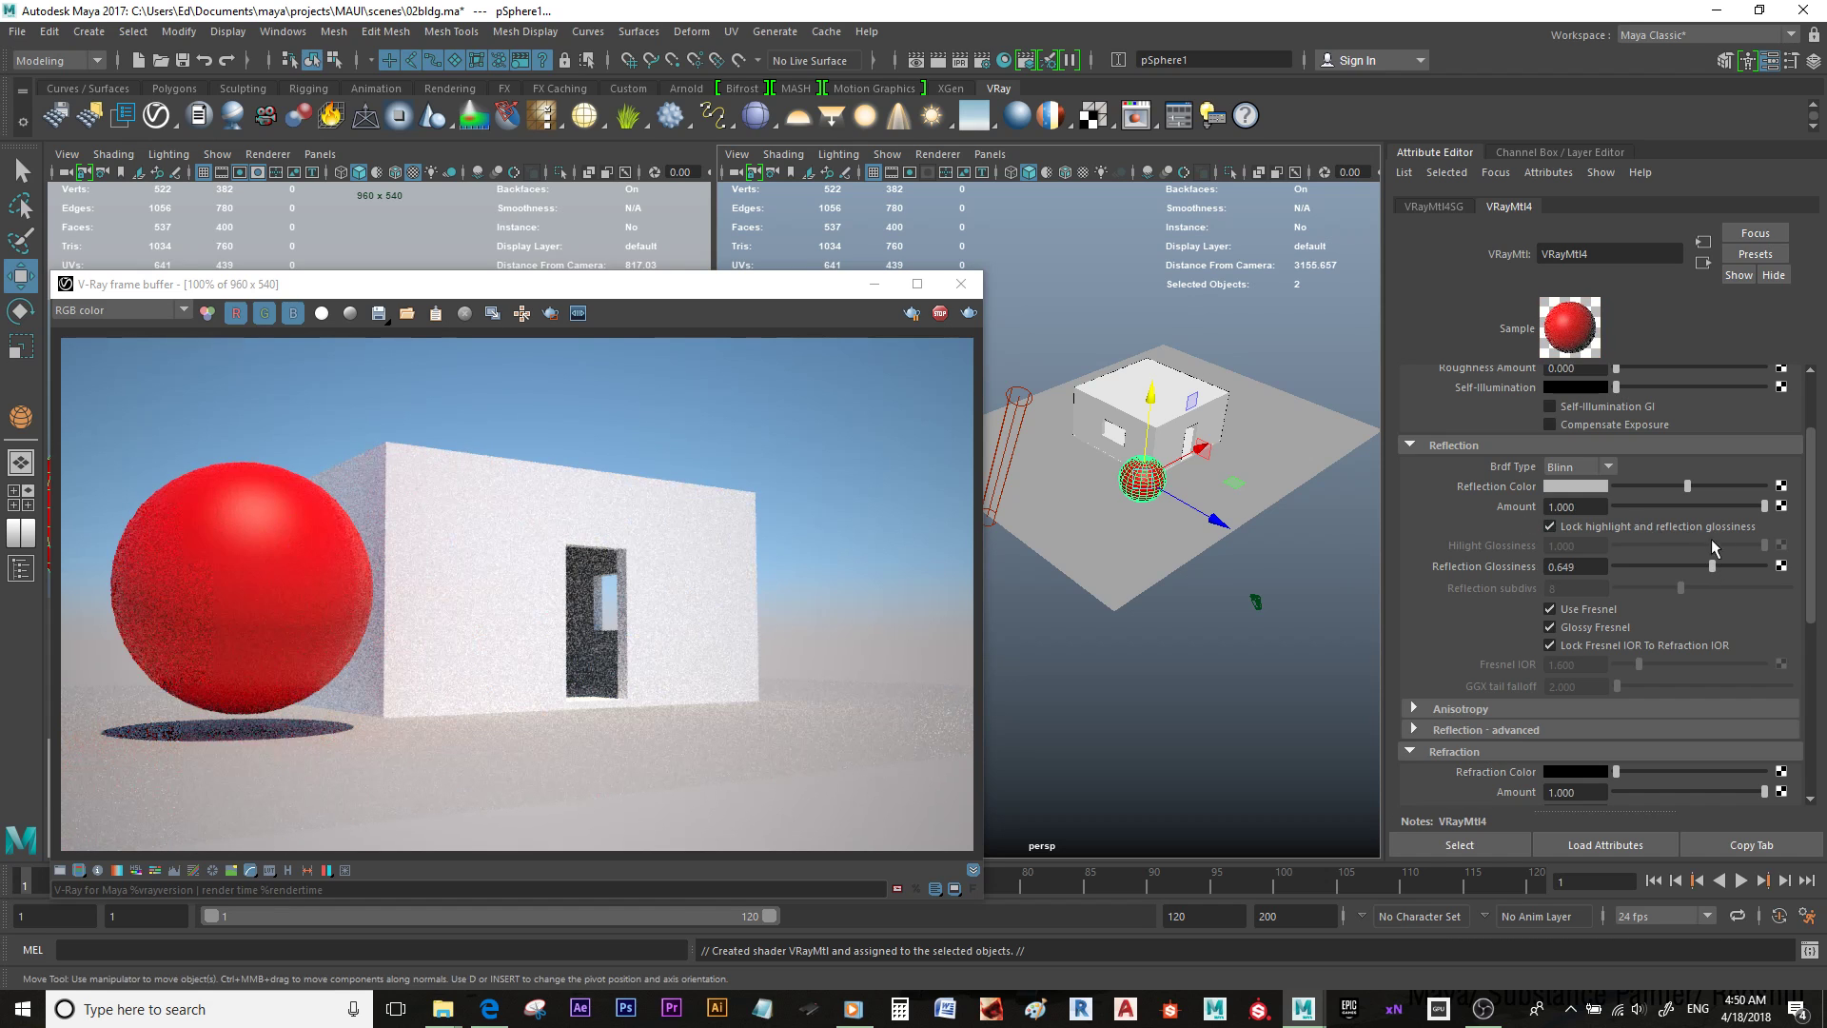
{"action": "left_click_drag", "start_coordinate": [1722, 568], "coordinate": [1747, 568]}
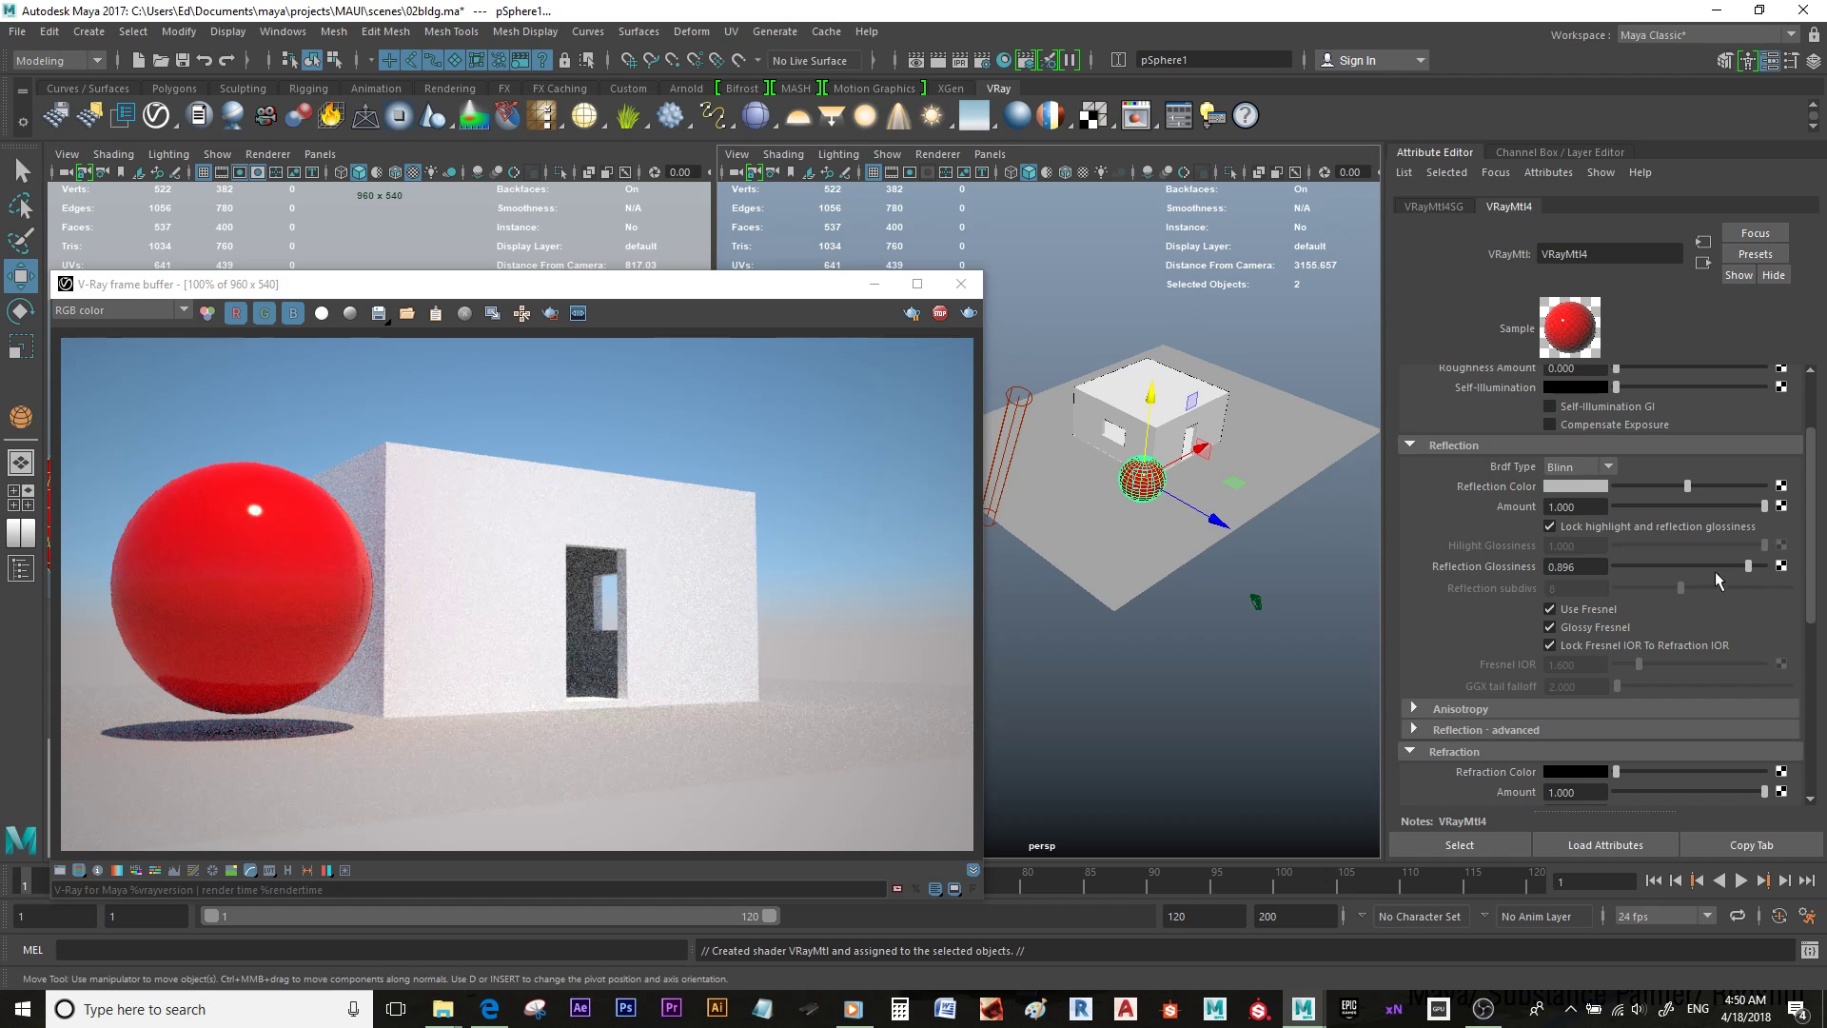
{"action": "mouse_move", "coordinate": [1749, 569]}
{"action": "left_mouse_down"}
{"action": "mouse_move", "coordinate": [1722, 569]}
{"action": "mouse_move", "coordinate": [1753, 569]}
{"action": "left_mouse_up"}
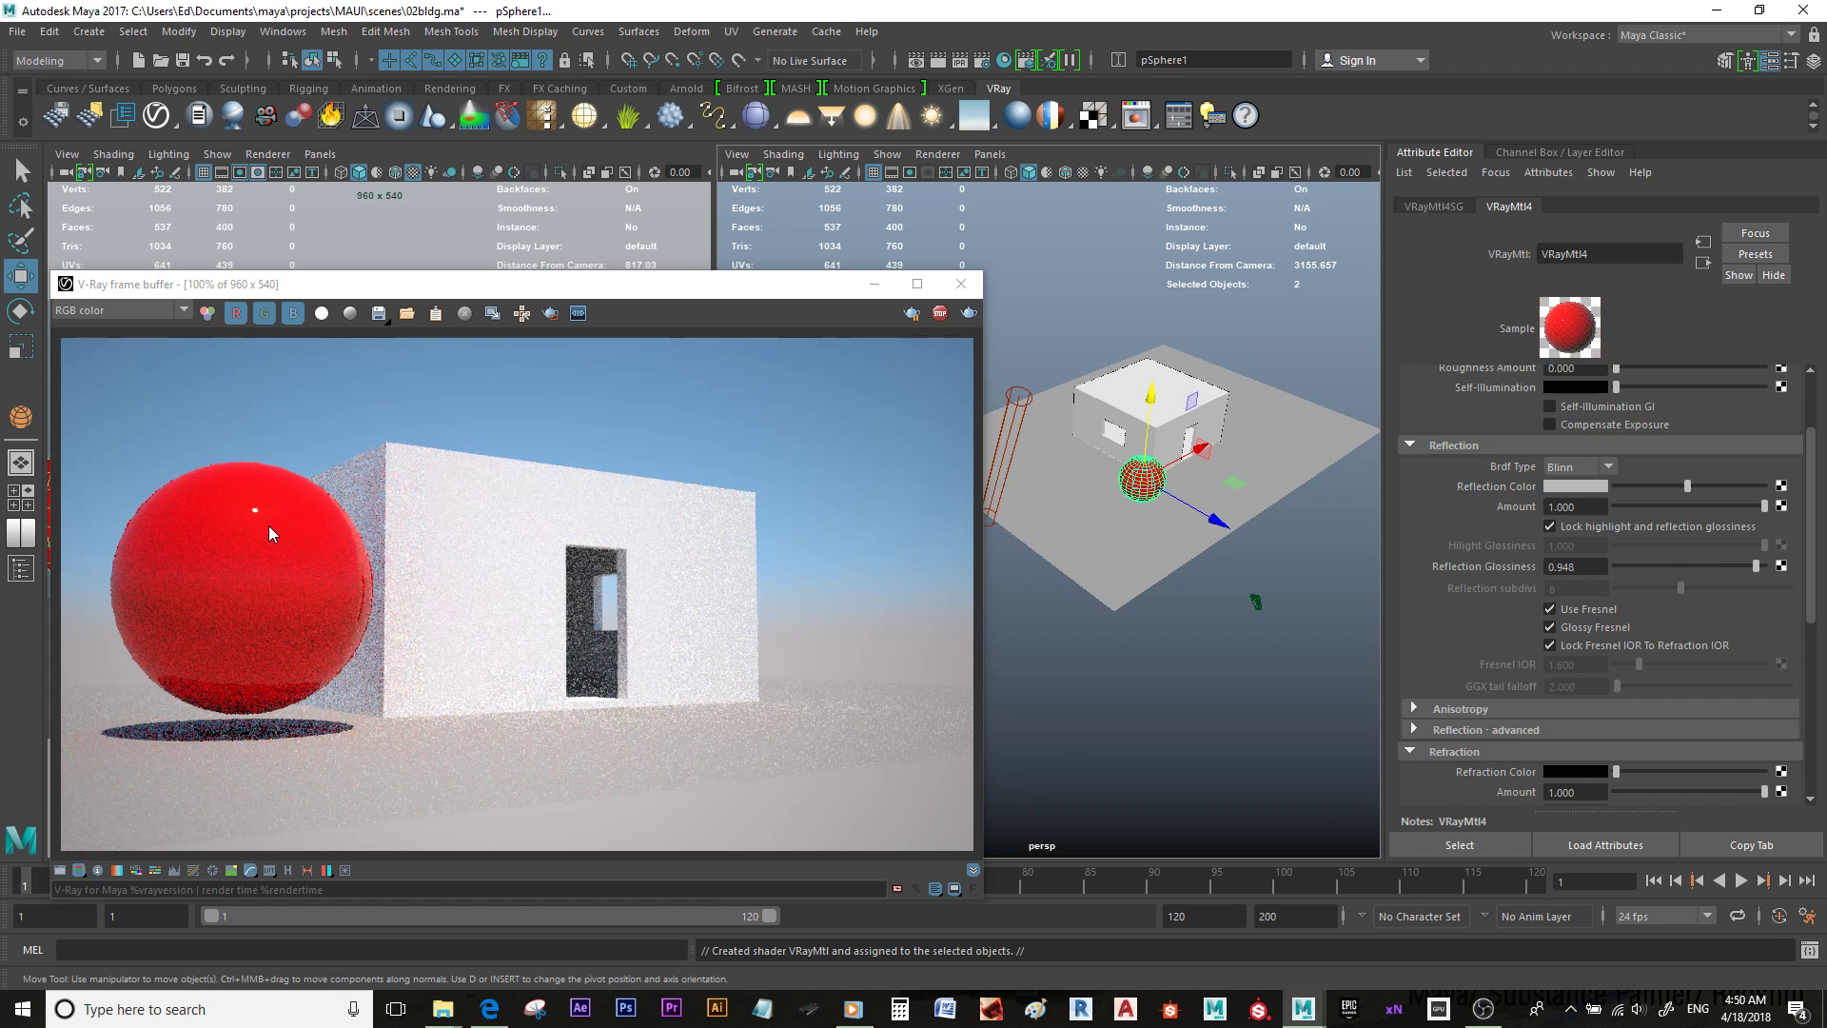
Step: Create a tall polygon box on the ground beside the red sphere and slide it along Z toward the building
{"action": "left_click_drag", "start_coordinate": [1136, 510], "coordinate": [1194, 505], "text": "alt"}
{"action": "left_click", "coordinate": [1262, 515]}
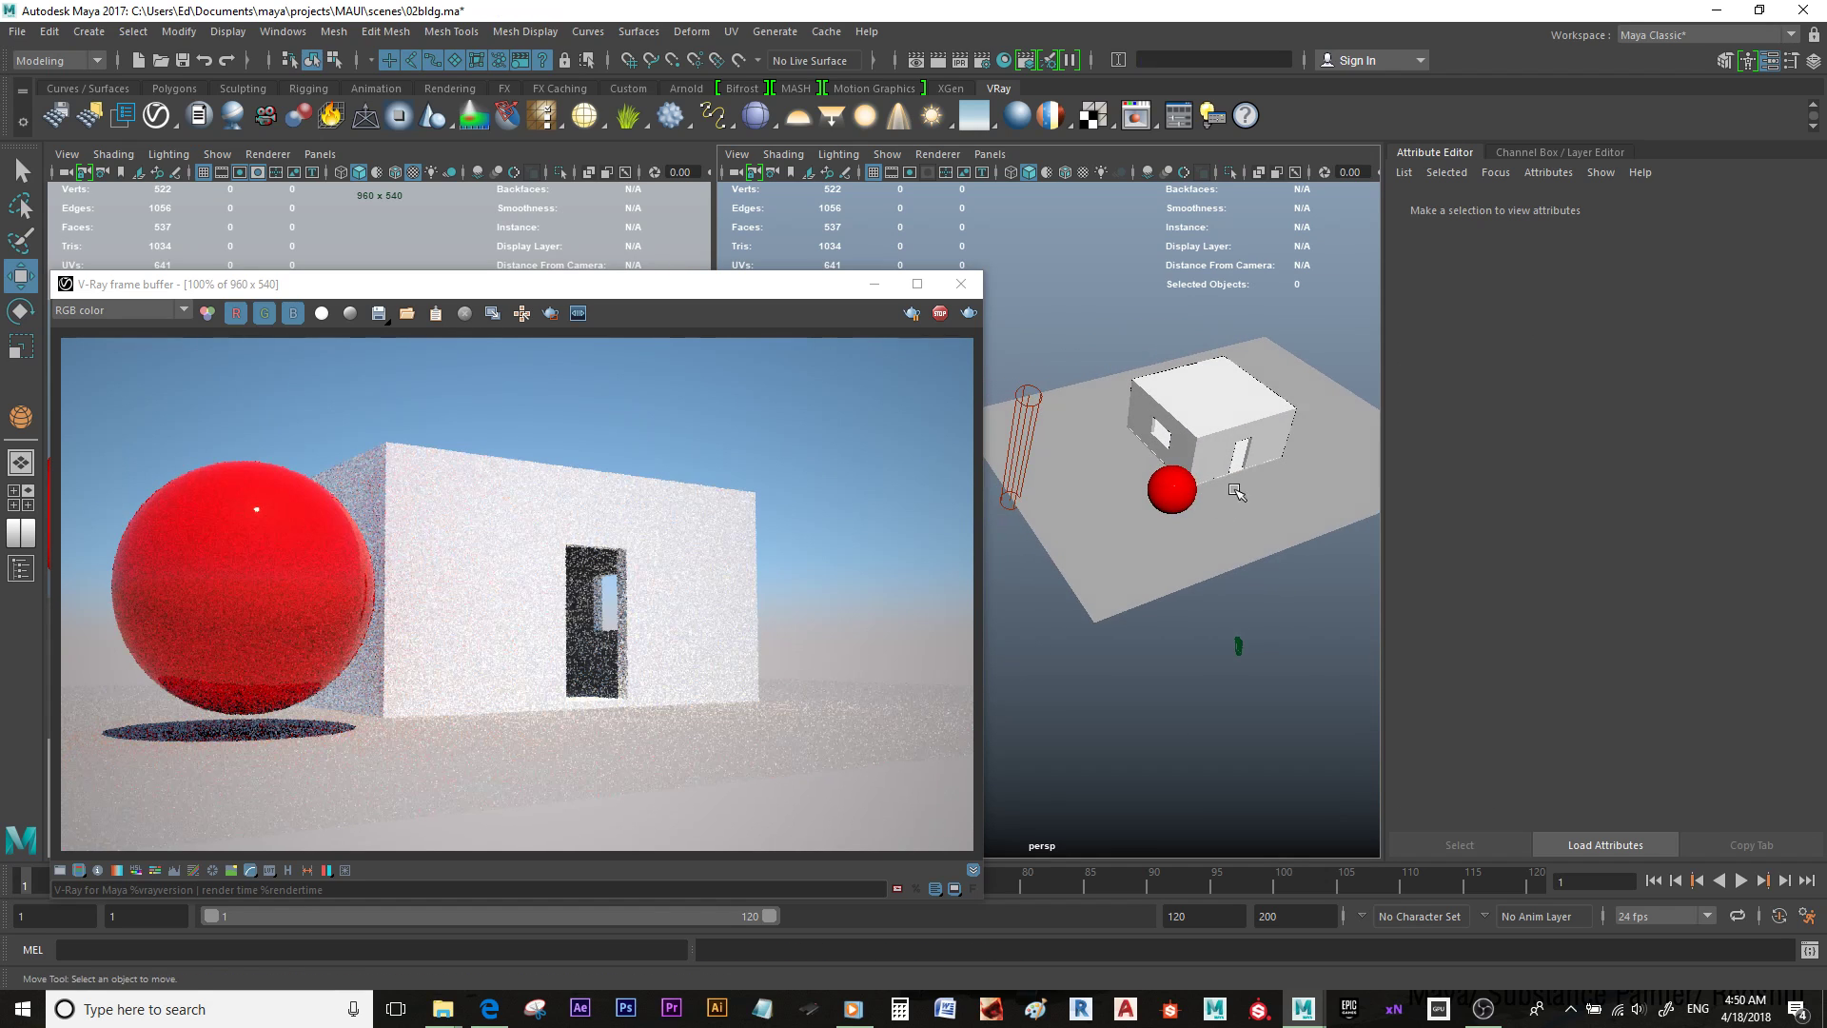
{"action": "middle_click_drag", "start_coordinate": [1238, 504], "coordinate": [1181, 505], "text": "alt"}
{"action": "right_click_drag", "start_coordinate": [1199, 473], "coordinate": [1201, 525], "text": "shift"}
{"action": "left_click_drag", "start_coordinate": [1167, 487], "coordinate": [1151, 501]}
{"action": "left_click_drag", "start_coordinate": [1152, 501], "coordinate": [1175, 459]}
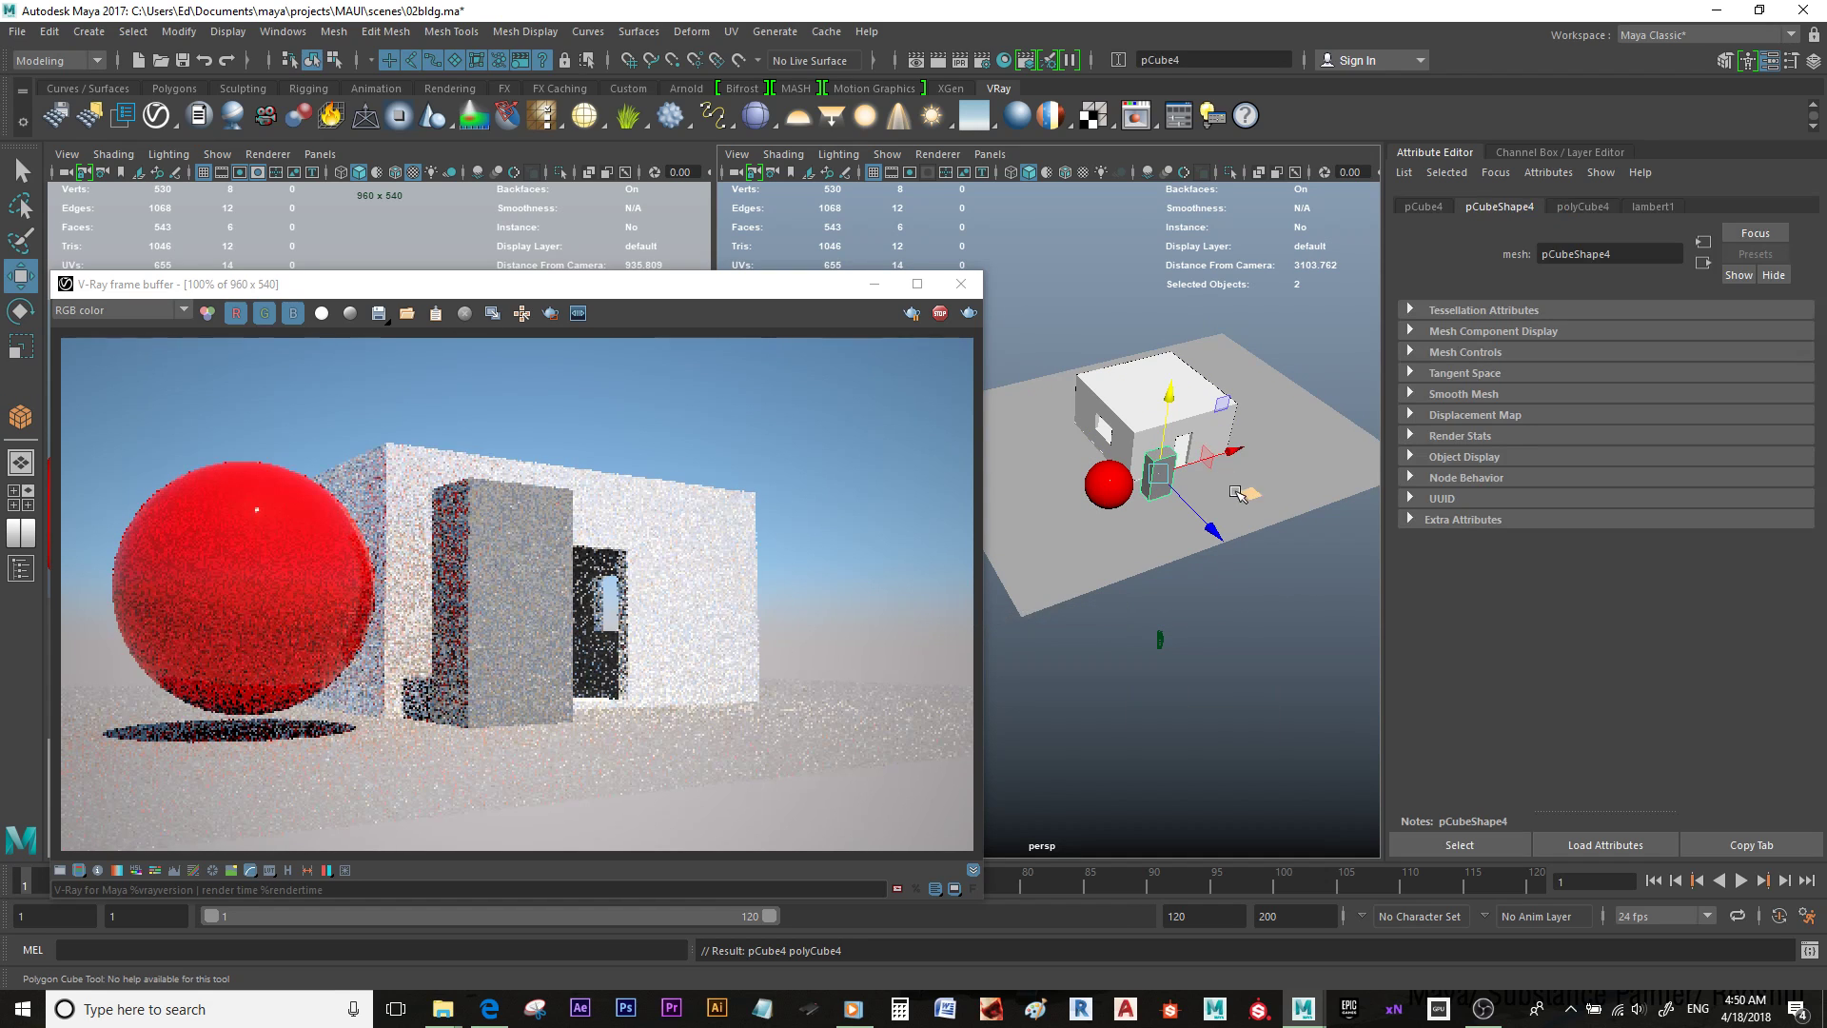
{"action": "scroll", "coordinate": [1254, 490], "scroll_direction": "up", "scroll_amount": 3}
{"action": "left_click_drag", "start_coordinate": [1276, 501], "coordinate": [1268, 496]}
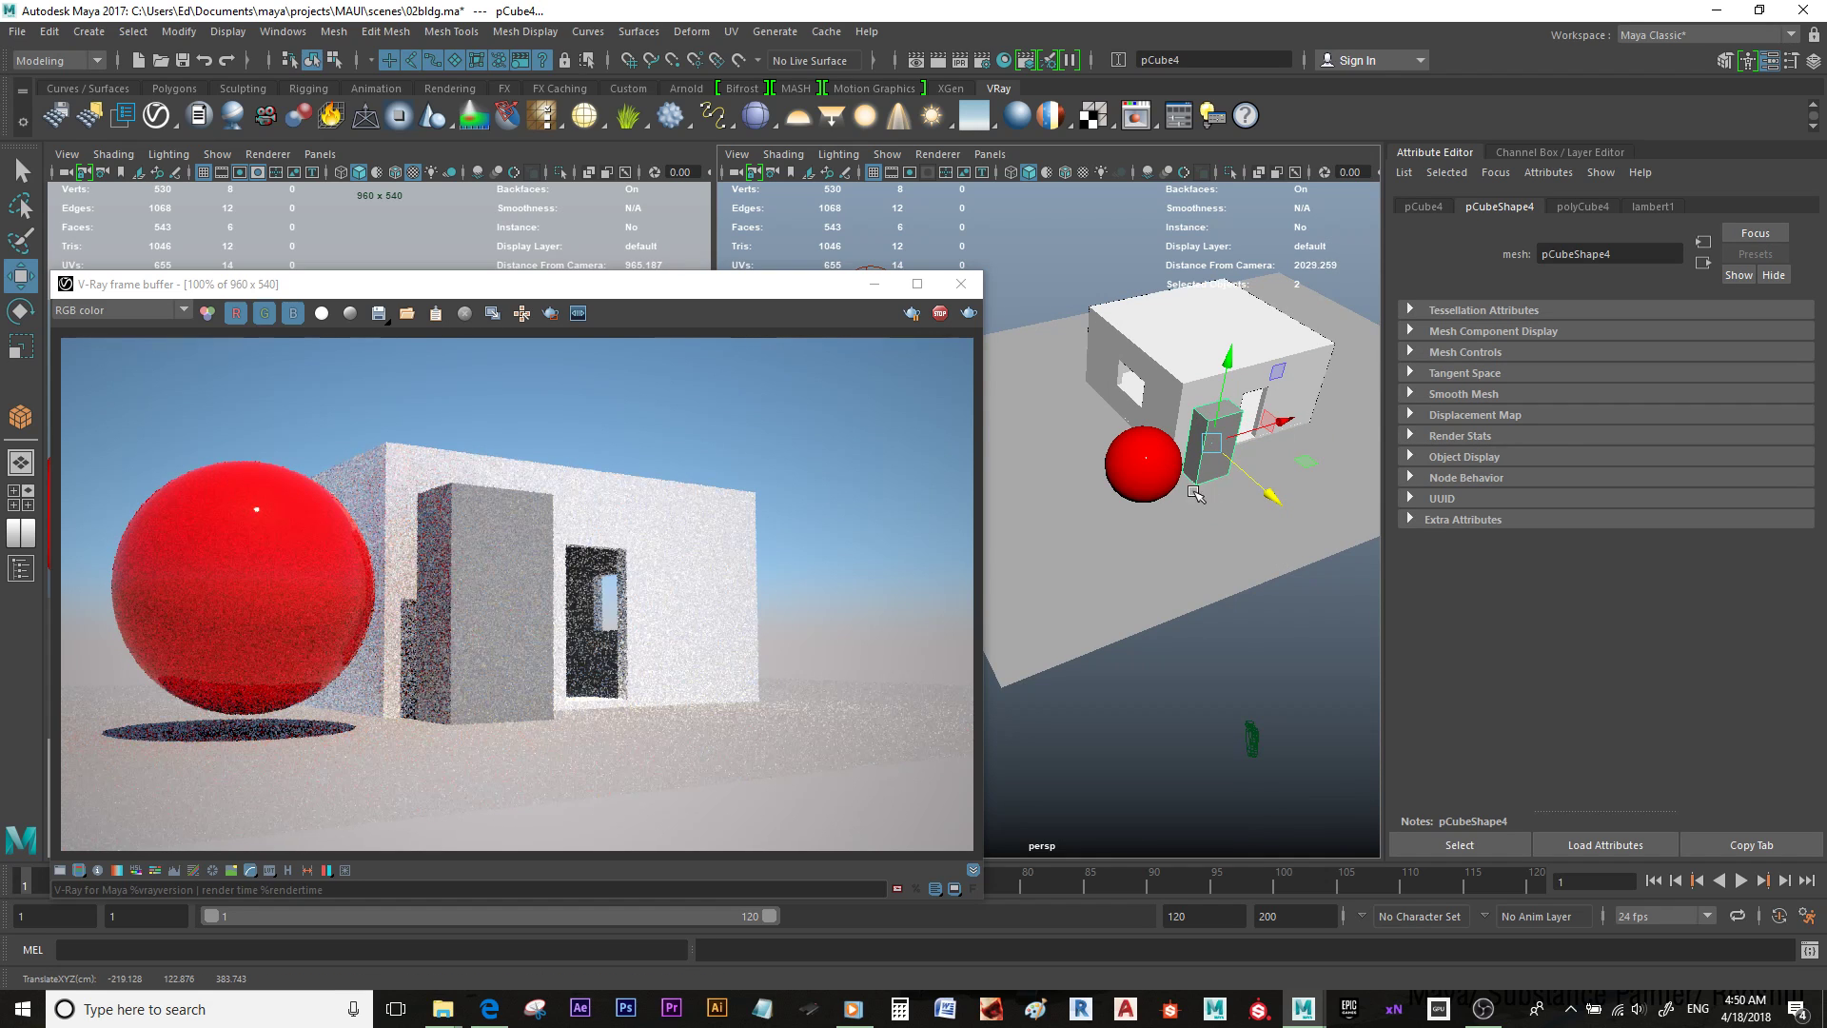
Step: Assign a new V-Ray material to the box and make its diffuse color pure blue
{"action": "scroll", "coordinate": [1268, 548], "scroll_direction": "up", "scroll_amount": 3}
{"action": "left_click", "coordinate": [1019, 116]}
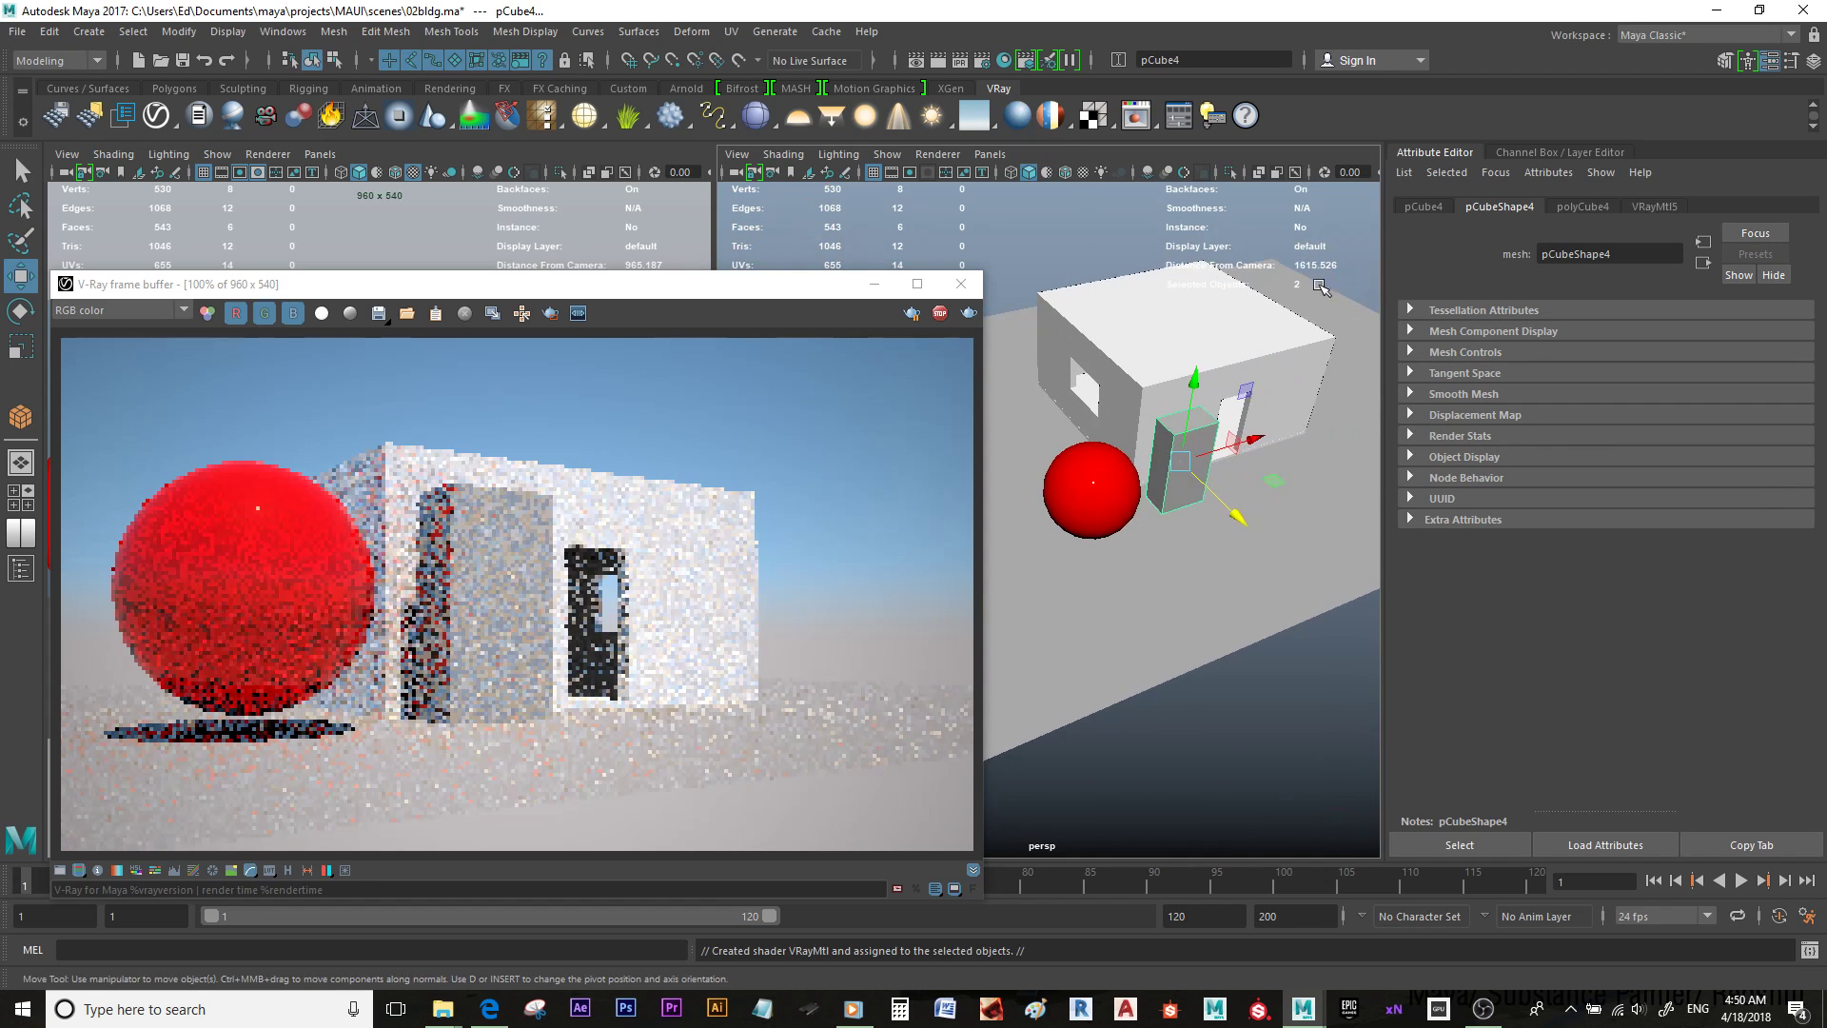
{"action": "scroll", "coordinate": [1802, 387], "scroll_direction": "up", "scroll_amount": 3}
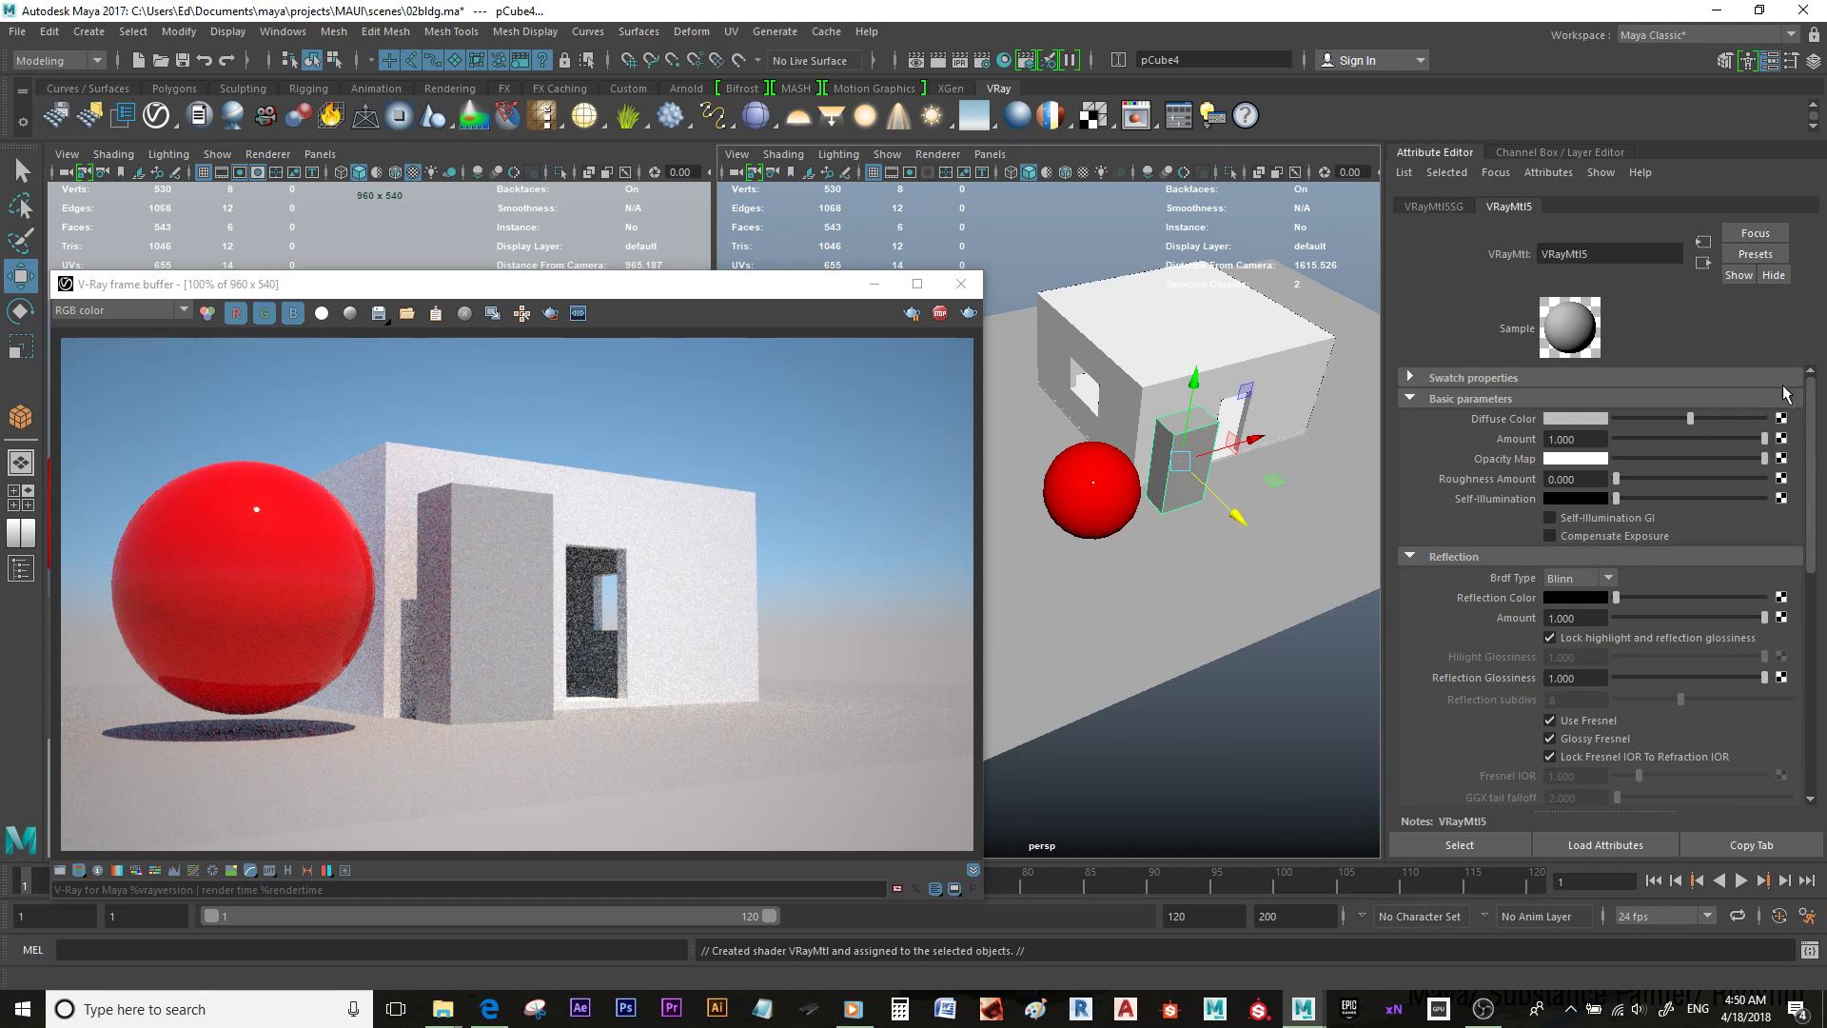
{"action": "left_click", "coordinate": [1595, 417]}
{"action": "left_click", "coordinate": [1611, 370]}
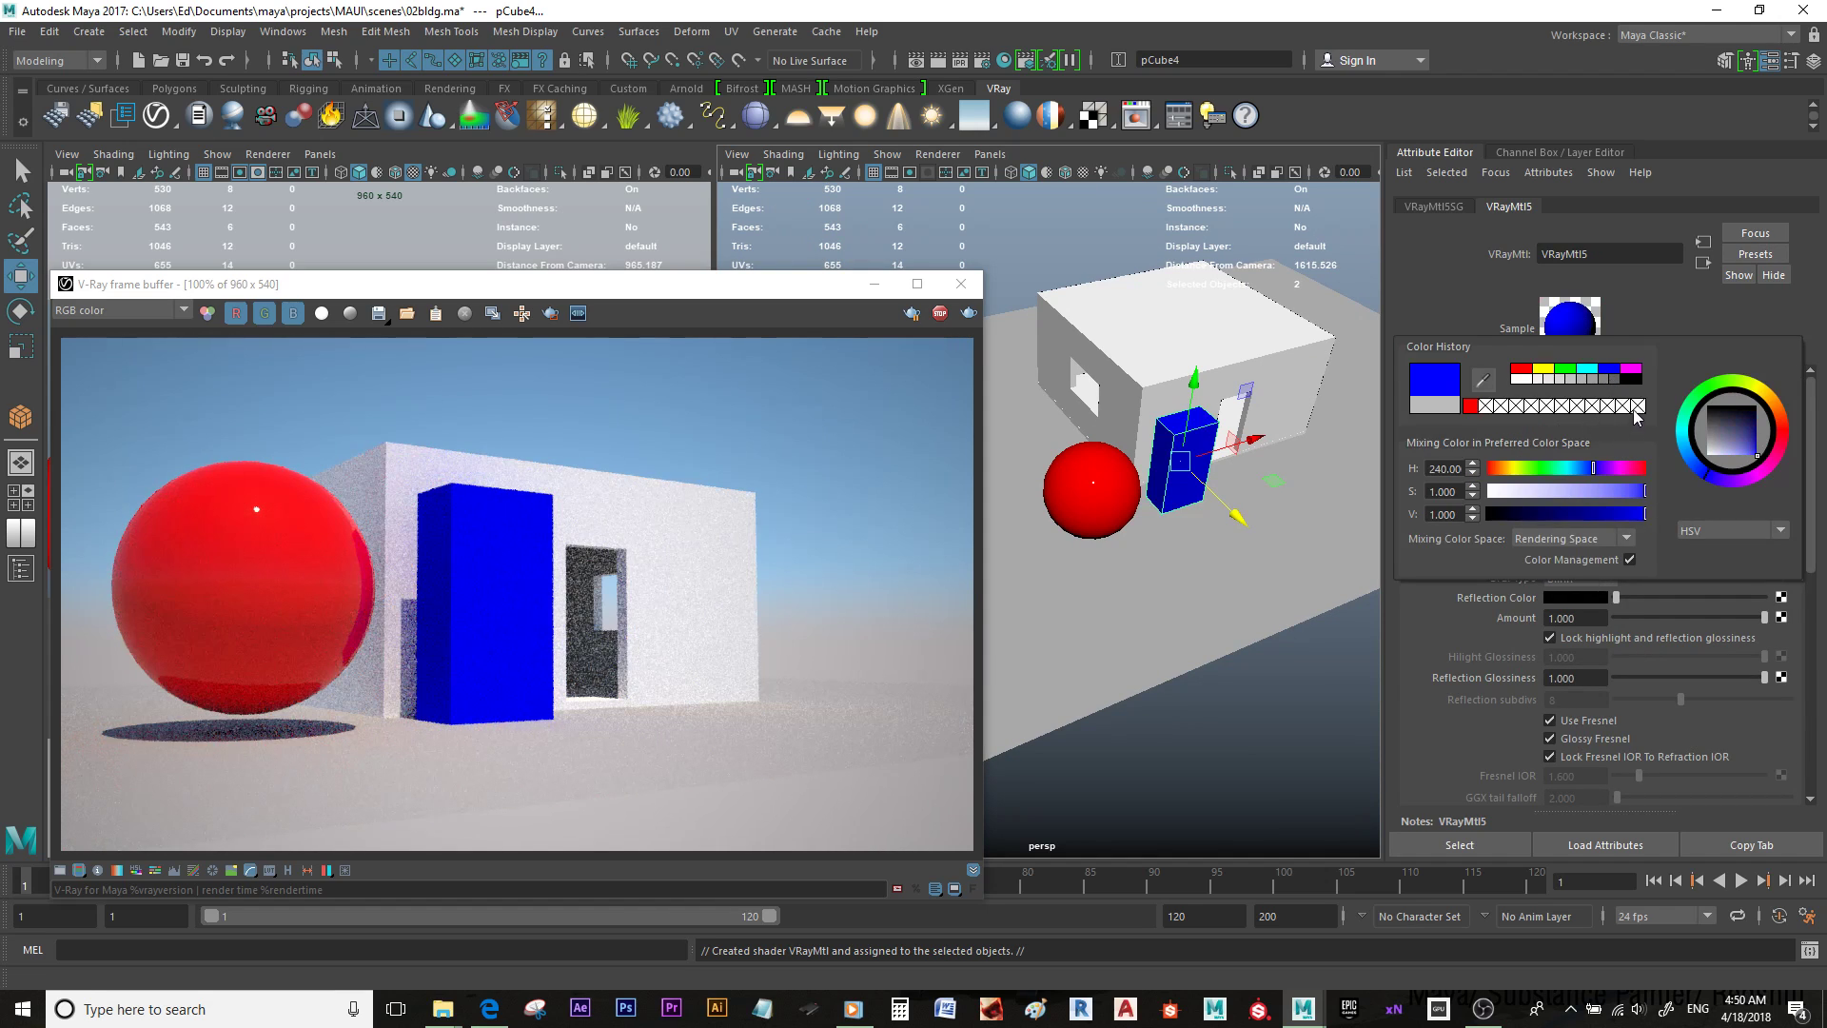
Step: Raise the blue box material's reflection color to medium gray and set its reflection glossiness to 0.981
{"action": "left_click", "coordinate": [1678, 598]}
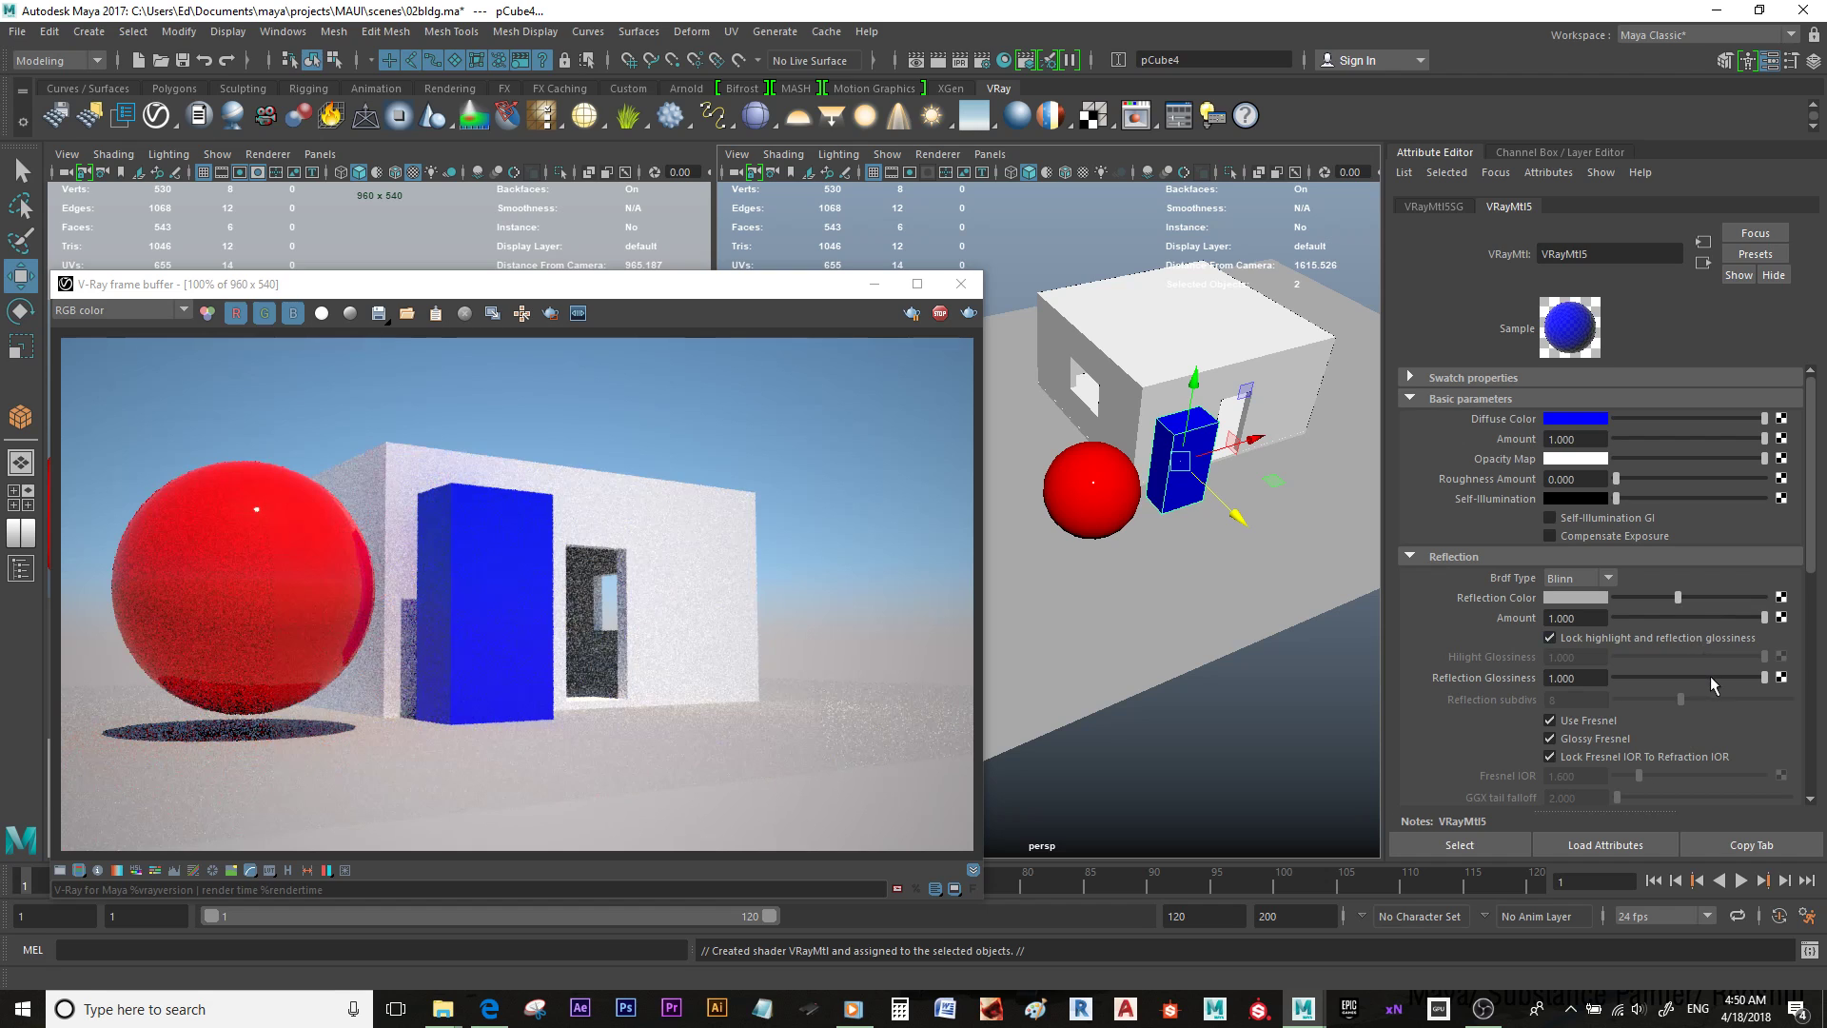
{"action": "left_click", "coordinate": [1757, 676]}
{"action": "left_click", "coordinate": [1761, 676]}
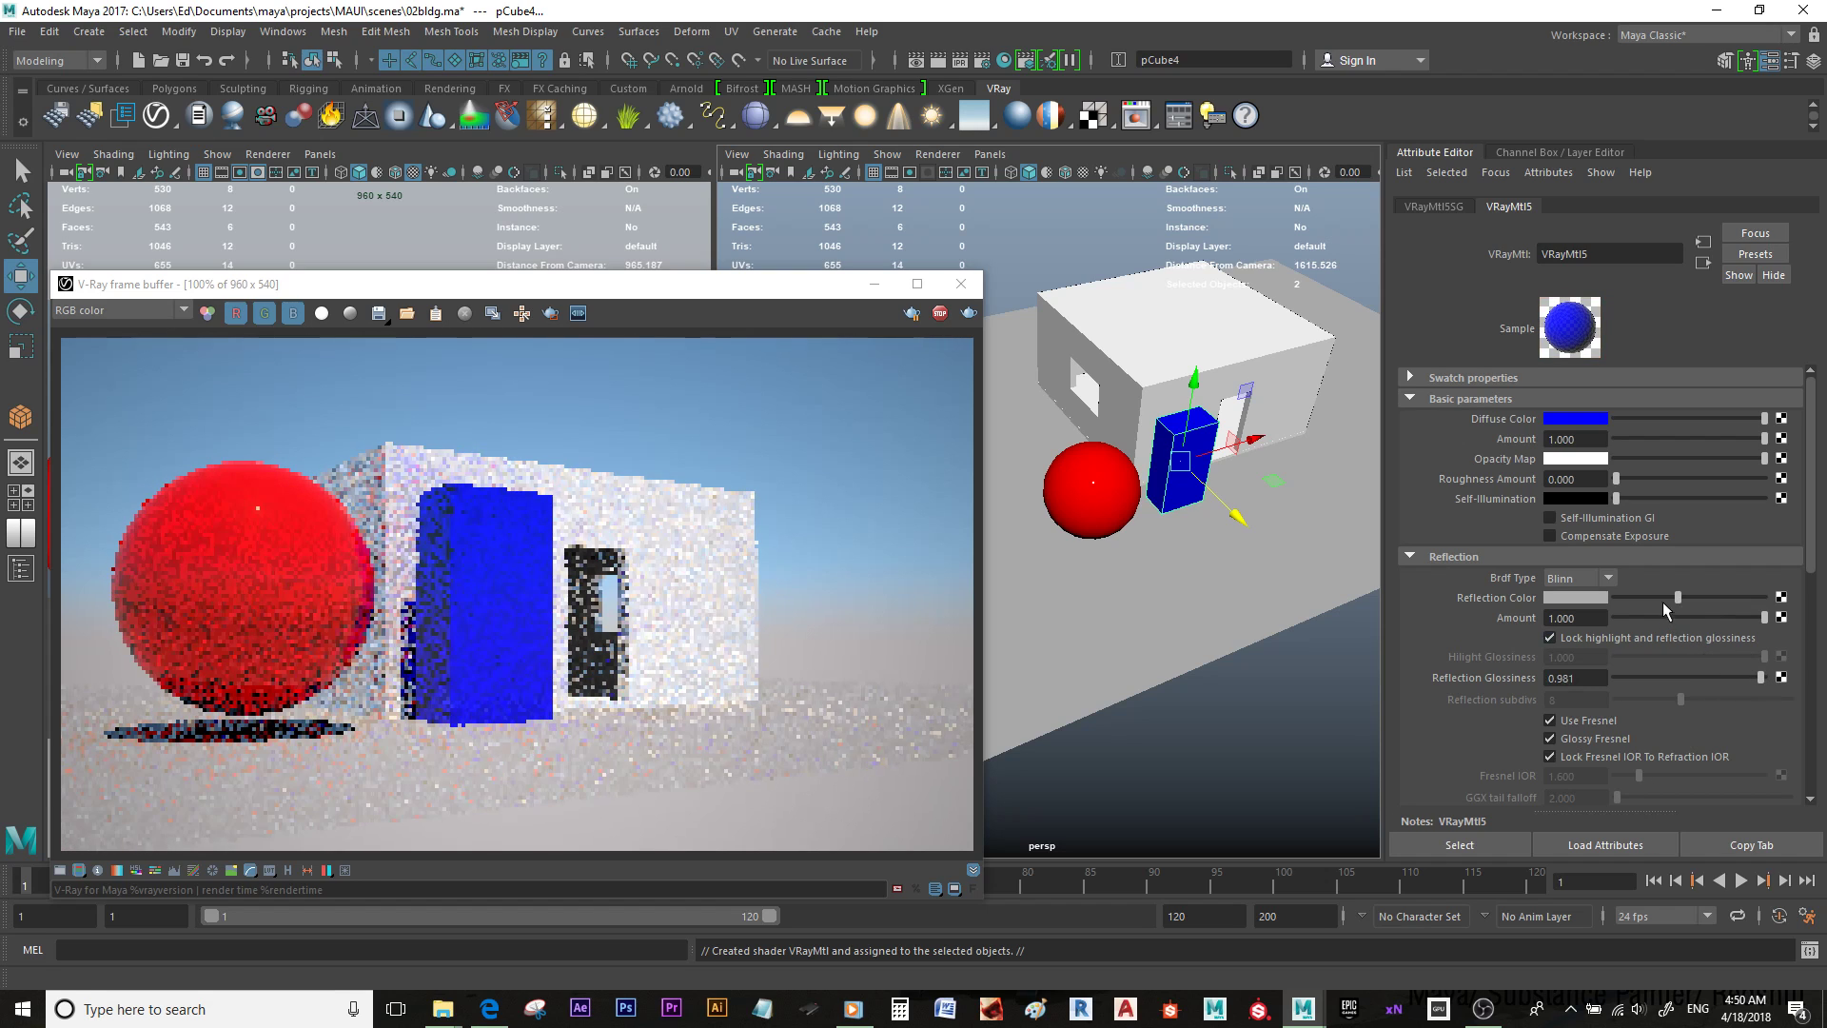
Step: Move the blue box along Z away from the building and along X closer to the red sphere
{"action": "left_click_drag", "start_coordinate": [1237, 519], "coordinate": [1250, 536]}
{"action": "left_click_drag", "start_coordinate": [1276, 453], "coordinate": [1243, 464]}
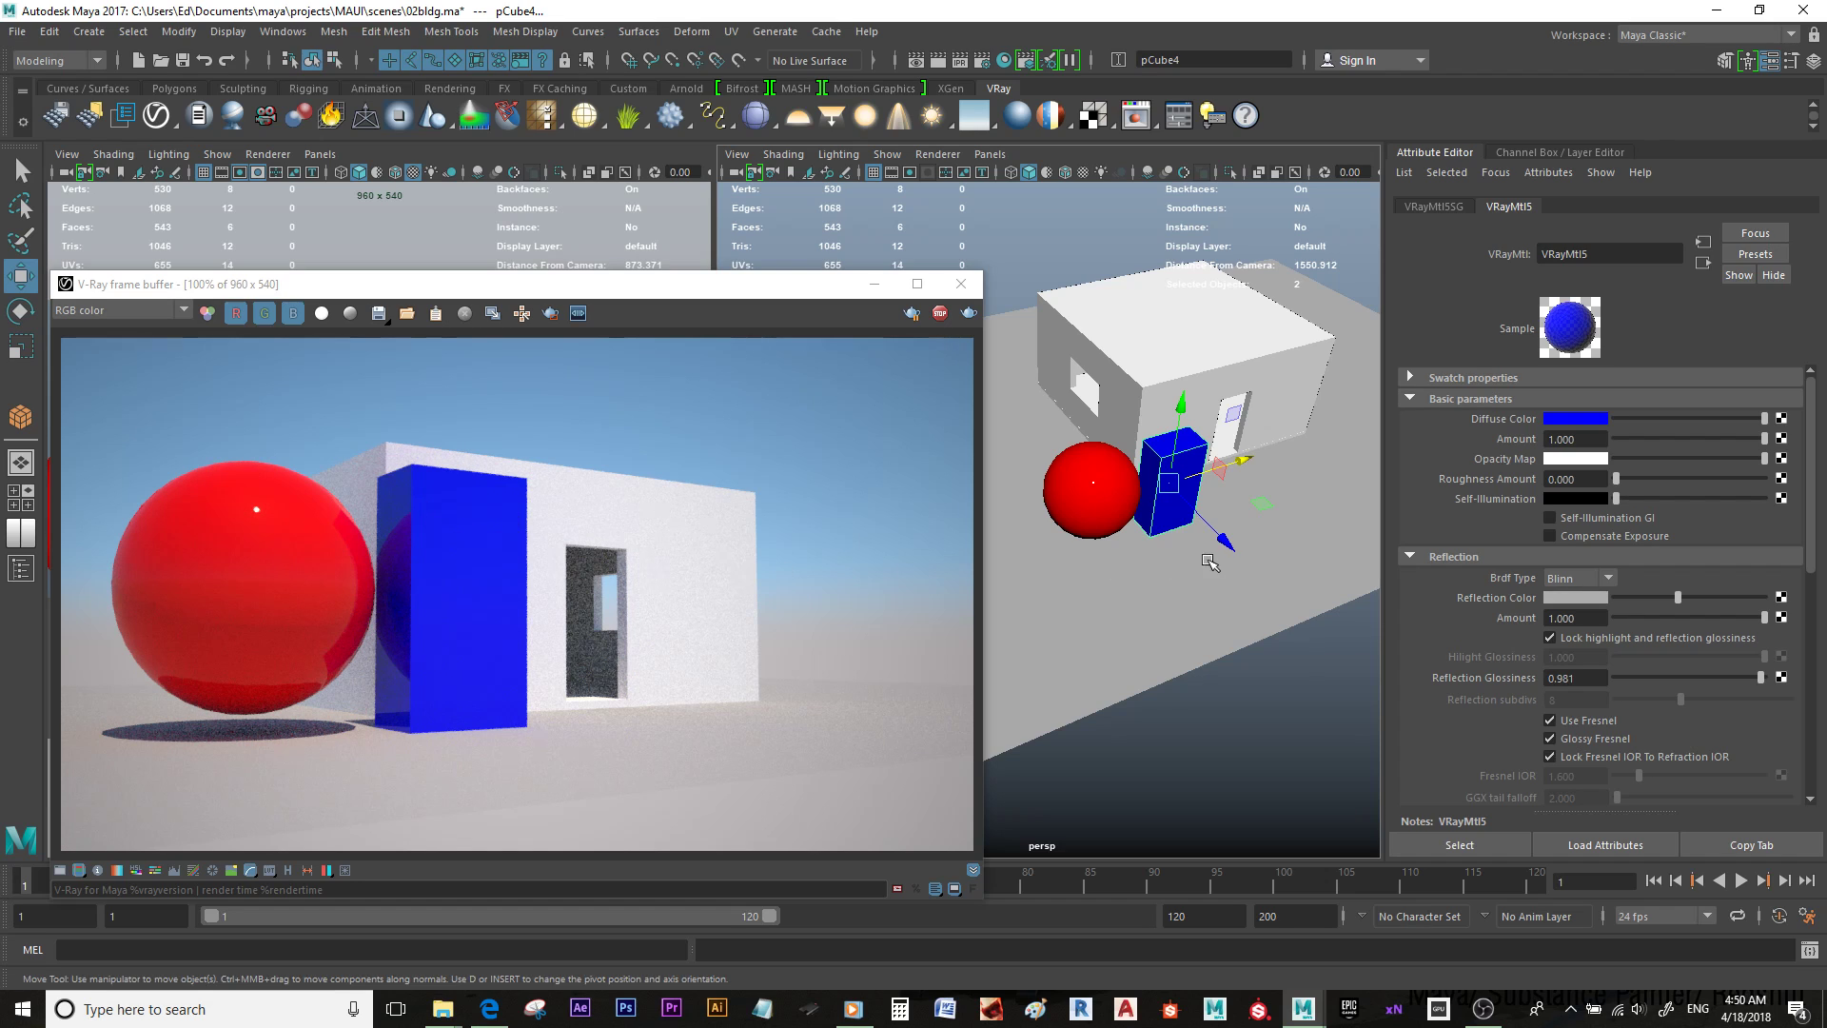
Step: Test the blue material's reflection glossiness at 0.695 and 0.578, and leave it at 0.942
{"action": "scroll", "coordinate": [1196, 551], "scroll_direction": "up", "scroll_amount": 5}
{"action": "scroll", "coordinate": [1199, 550], "scroll_direction": "up", "scroll_amount": 2}
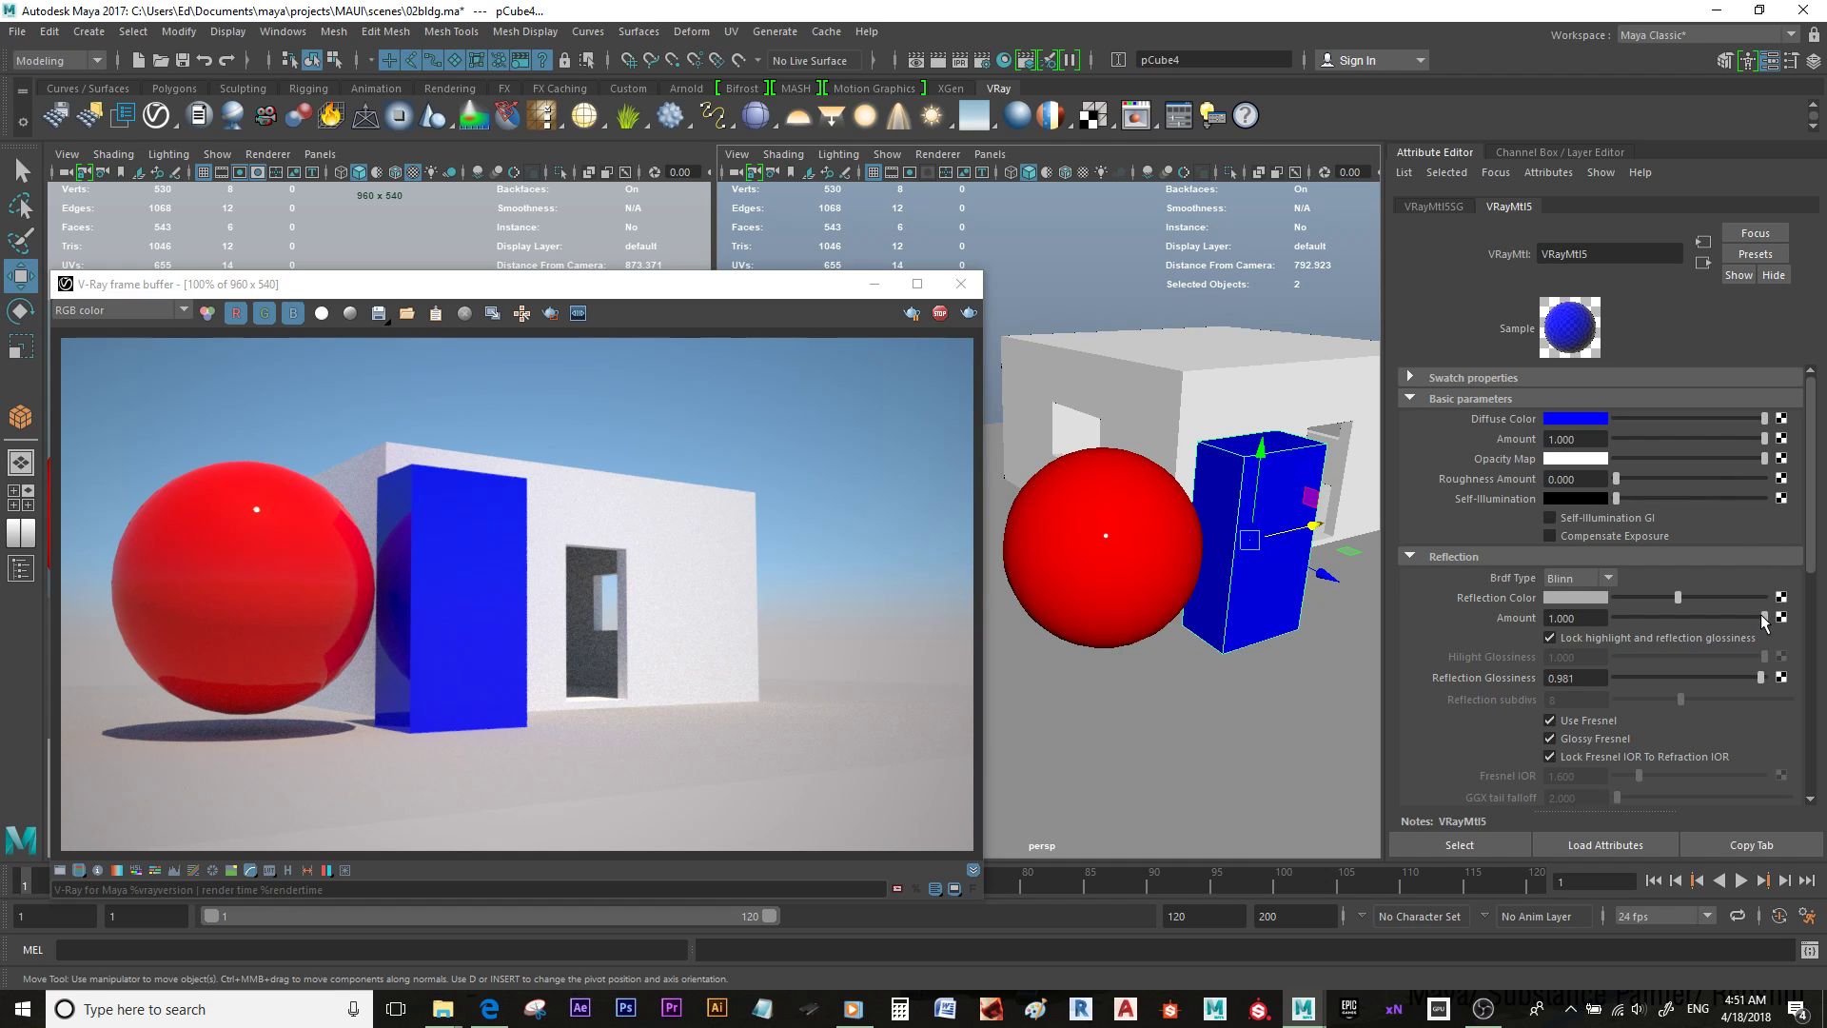
{"action": "left_click_drag", "start_coordinate": [1760, 683], "coordinate": [1719, 683]}
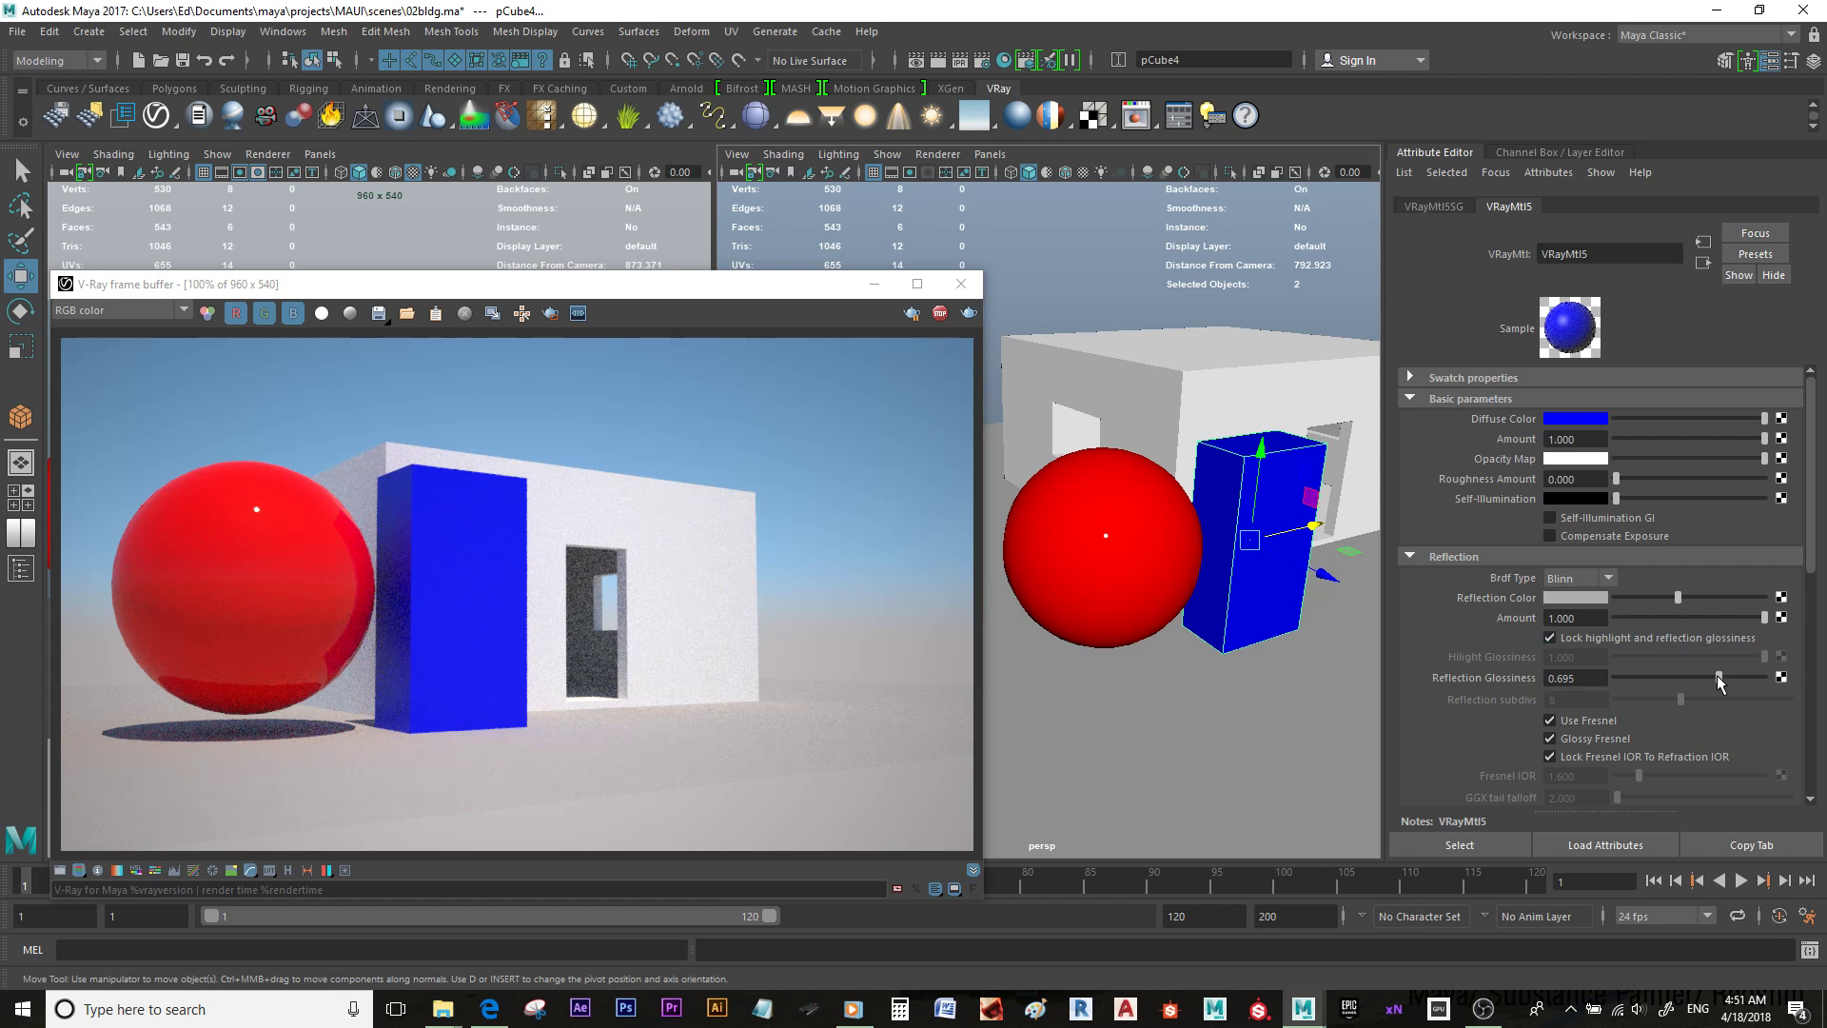
{"action": "left_click_drag", "start_coordinate": [1721, 683], "coordinate": [1702, 683]}
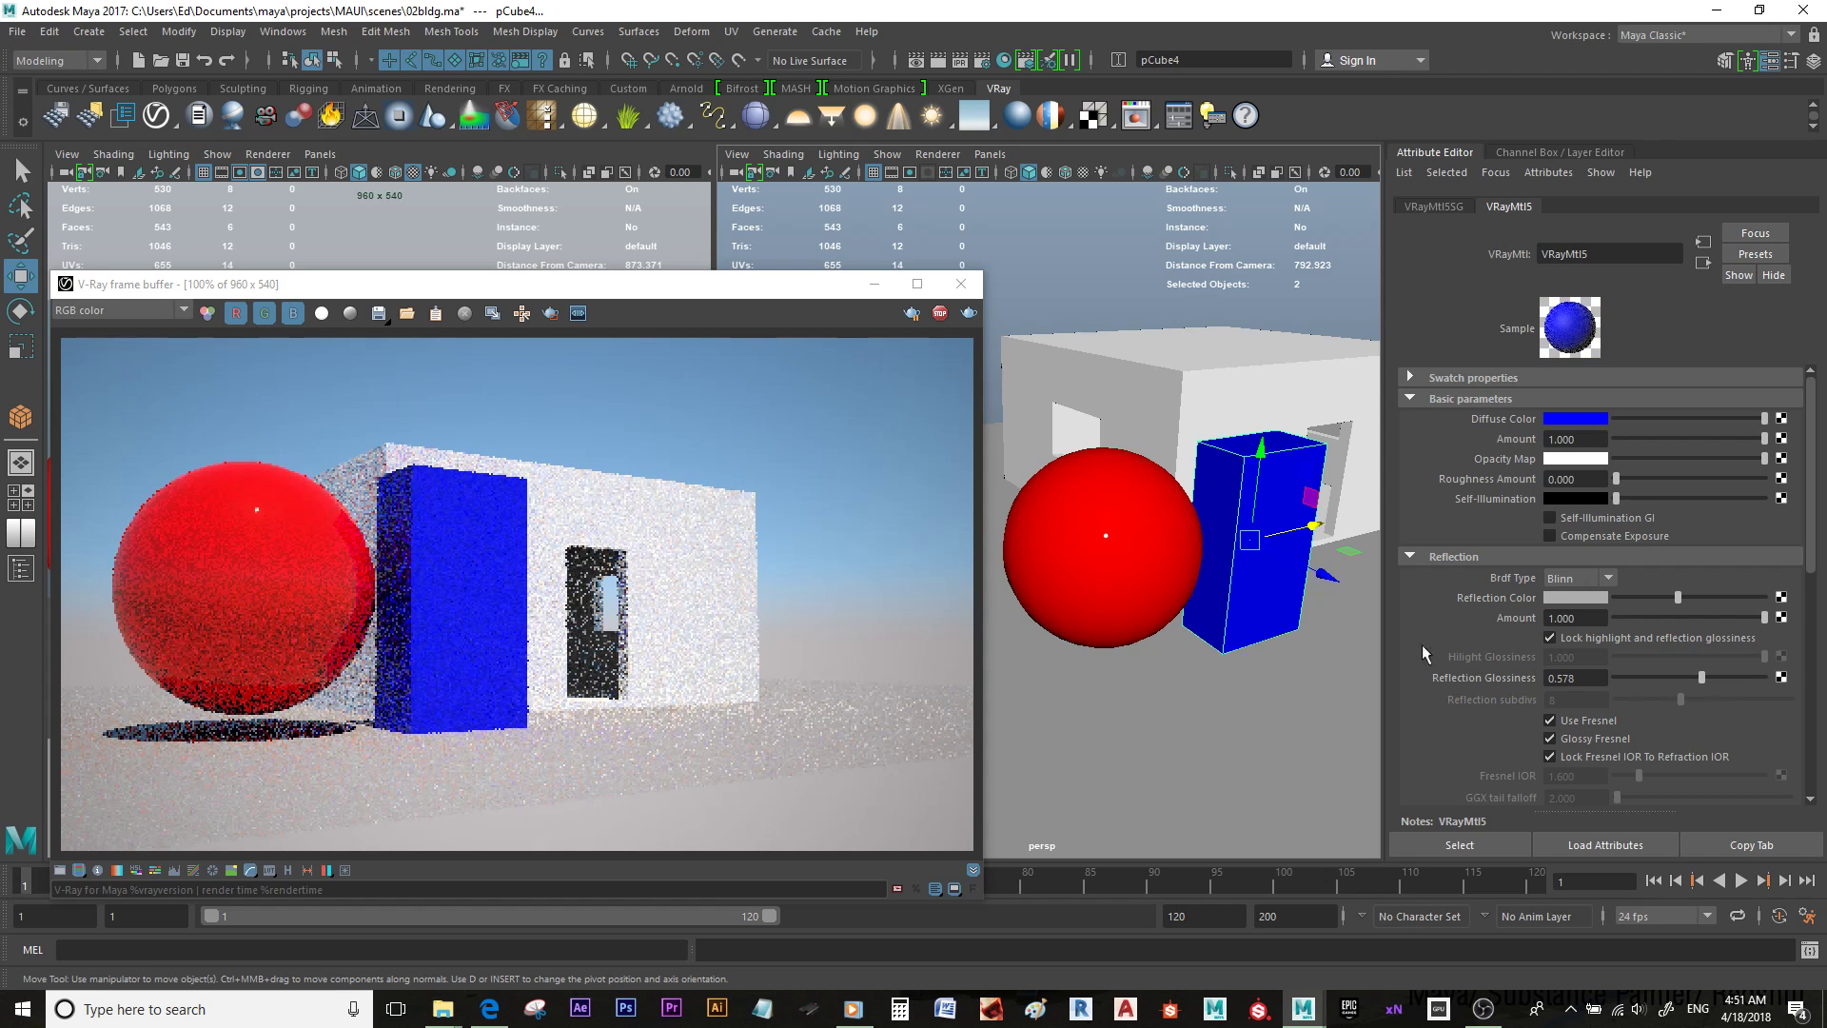
{"action": "left_click", "coordinate": [1751, 679]}
{"action": "left_click", "coordinate": [1754, 677]}
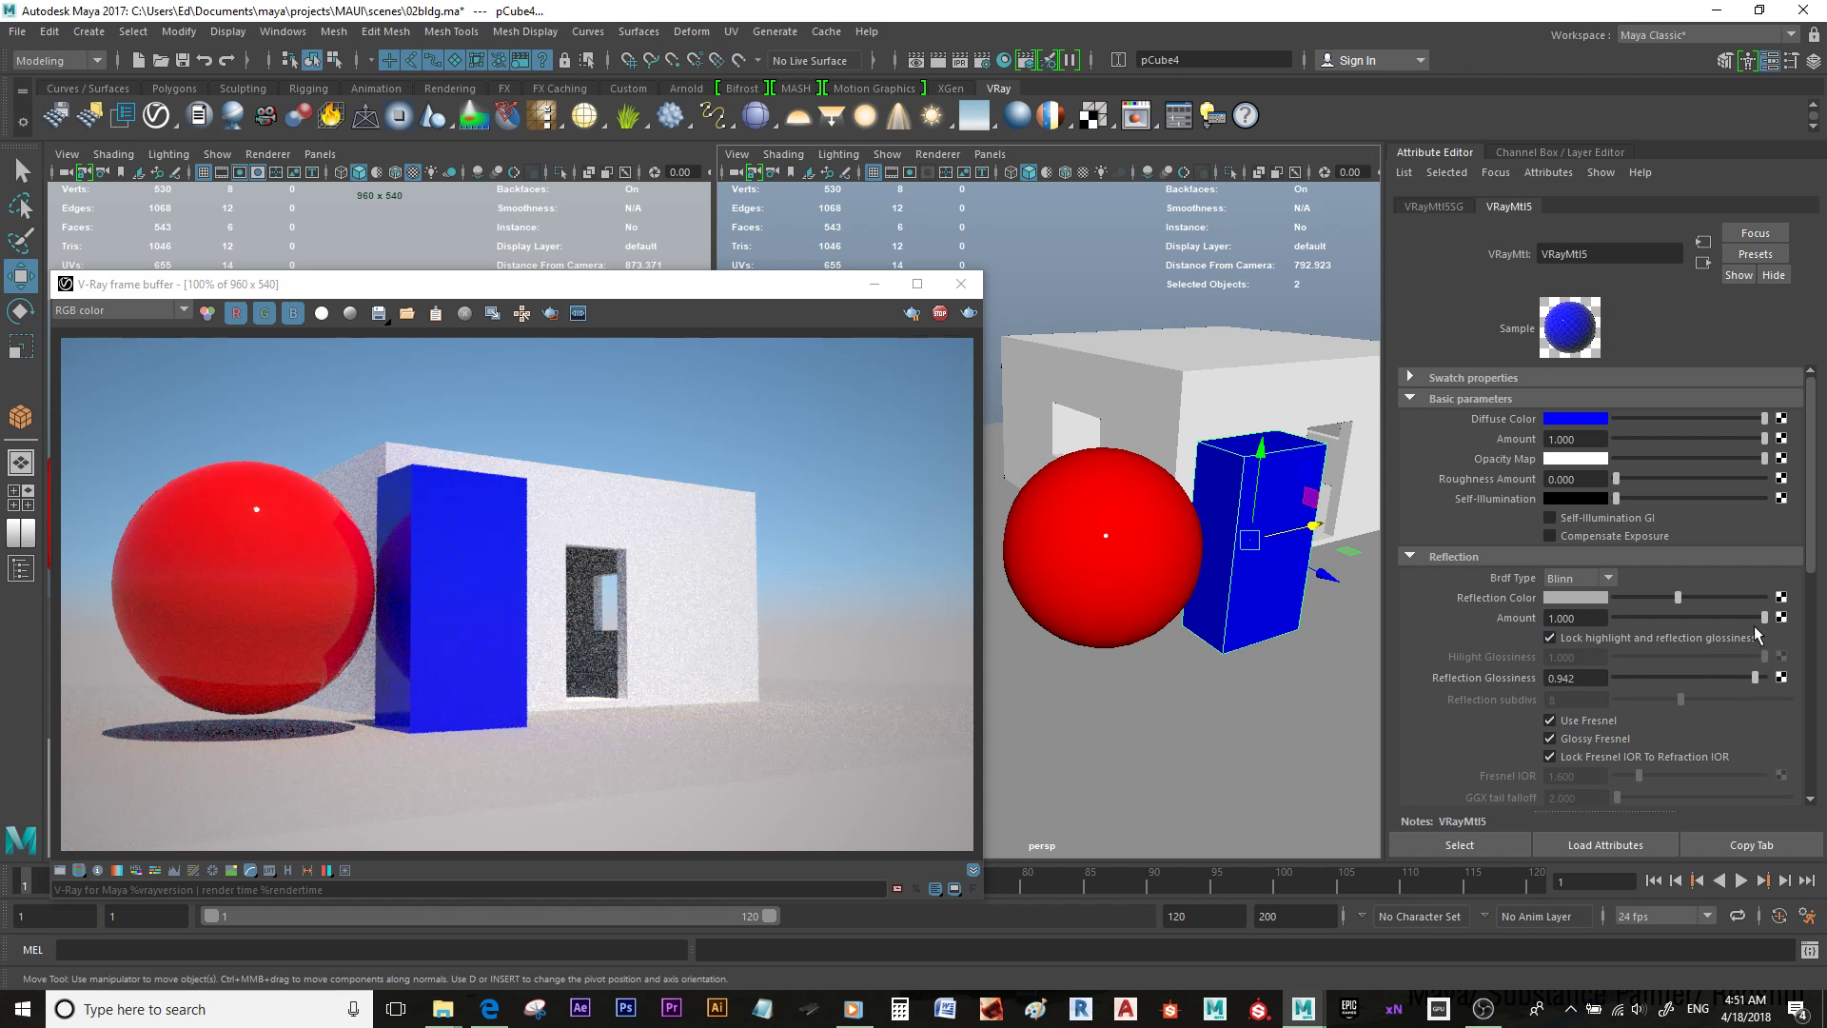
Step: Duplicate the blue box, offset the copy in front of it and scale the copy into a thin upright slab
{"action": "mouse_move", "coordinate": [1263, 504]}
{"action": "left_mouse_down", "text": "alt"}
{"action": "mouse_move", "coordinate": [1271, 479]}
{"action": "mouse_move", "coordinate": [1240, 482]}
{"action": "left_mouse_up", "text": "alt"}
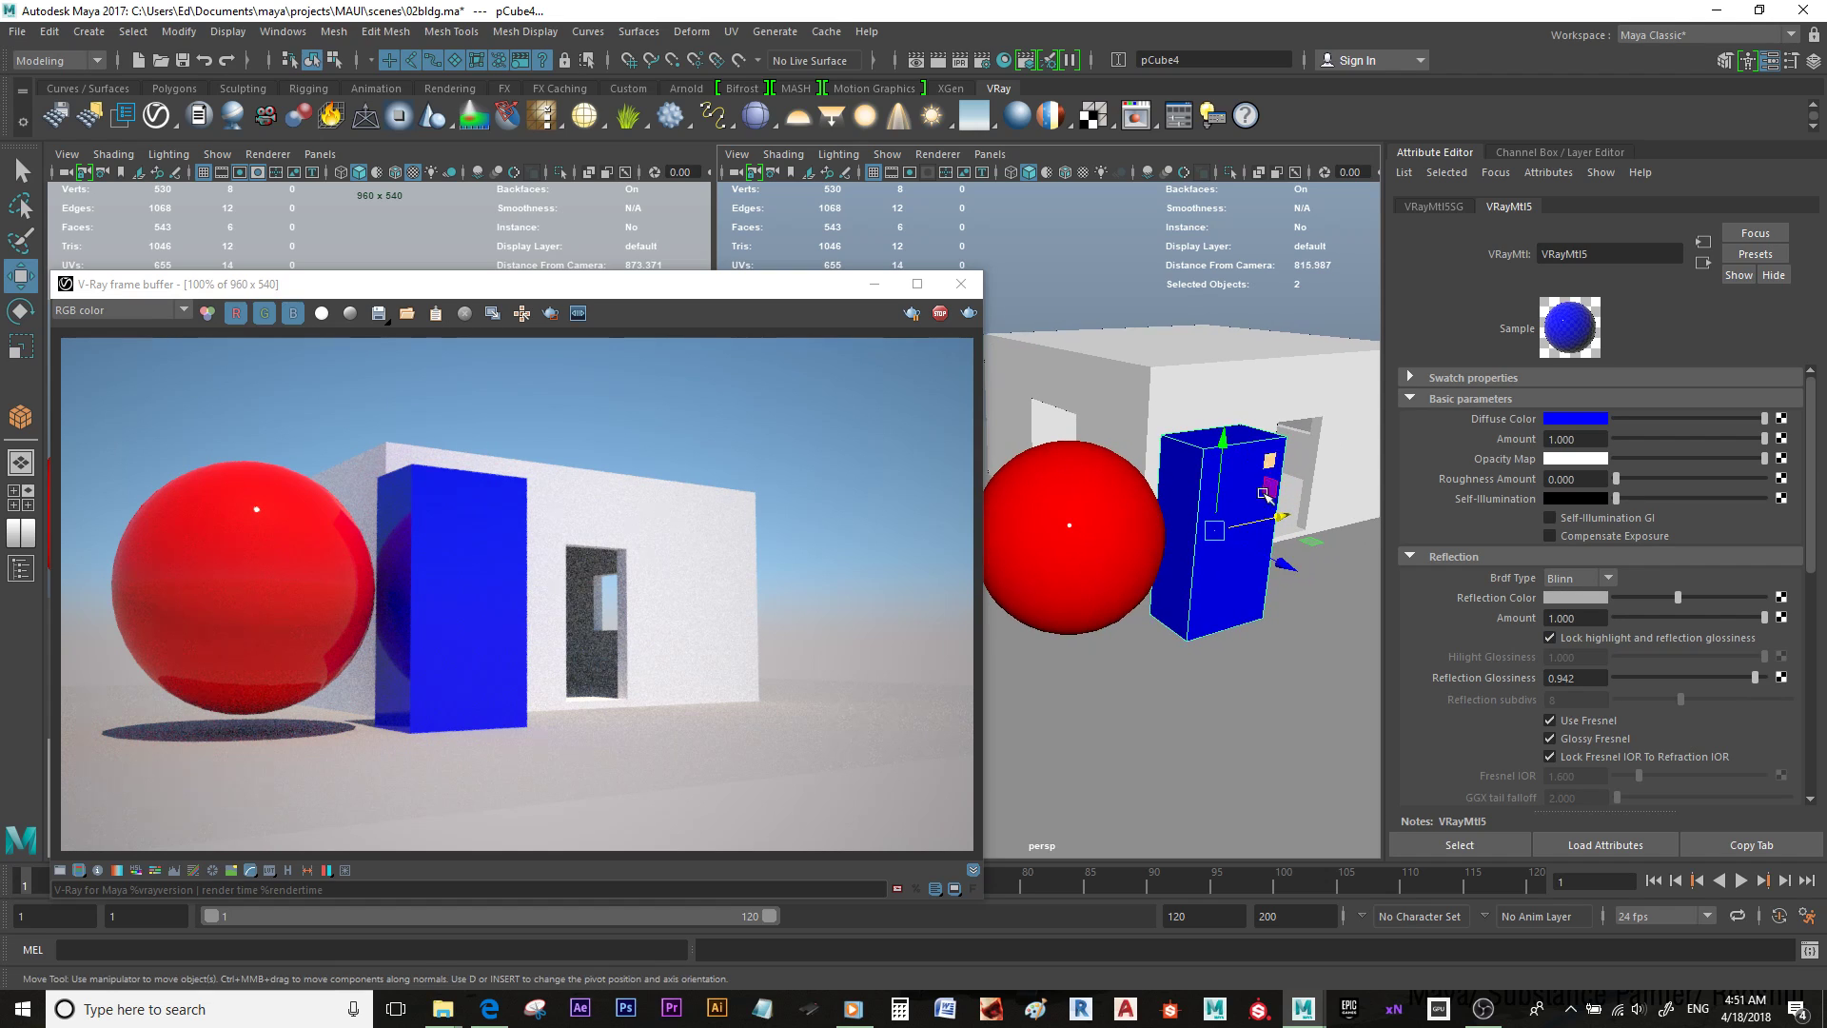
{"action": "mouse_move", "coordinate": [1286, 565]}
{"action": "left_mouse_down", "text": "shift"}
{"action": "mouse_move", "coordinate": [1342, 592]}
{"action": "mouse_move", "coordinate": [1268, 575]}
{"action": "mouse_move", "coordinate": [1267, 556]}
{"action": "left_mouse_up", "text": "shift"}
{"action": "key", "text": "r"}
{"action": "key", "text": "w"}
{"action": "right_click_drag", "start_coordinate": [1194, 550], "coordinate": [1146, 406], "text": "alt"}
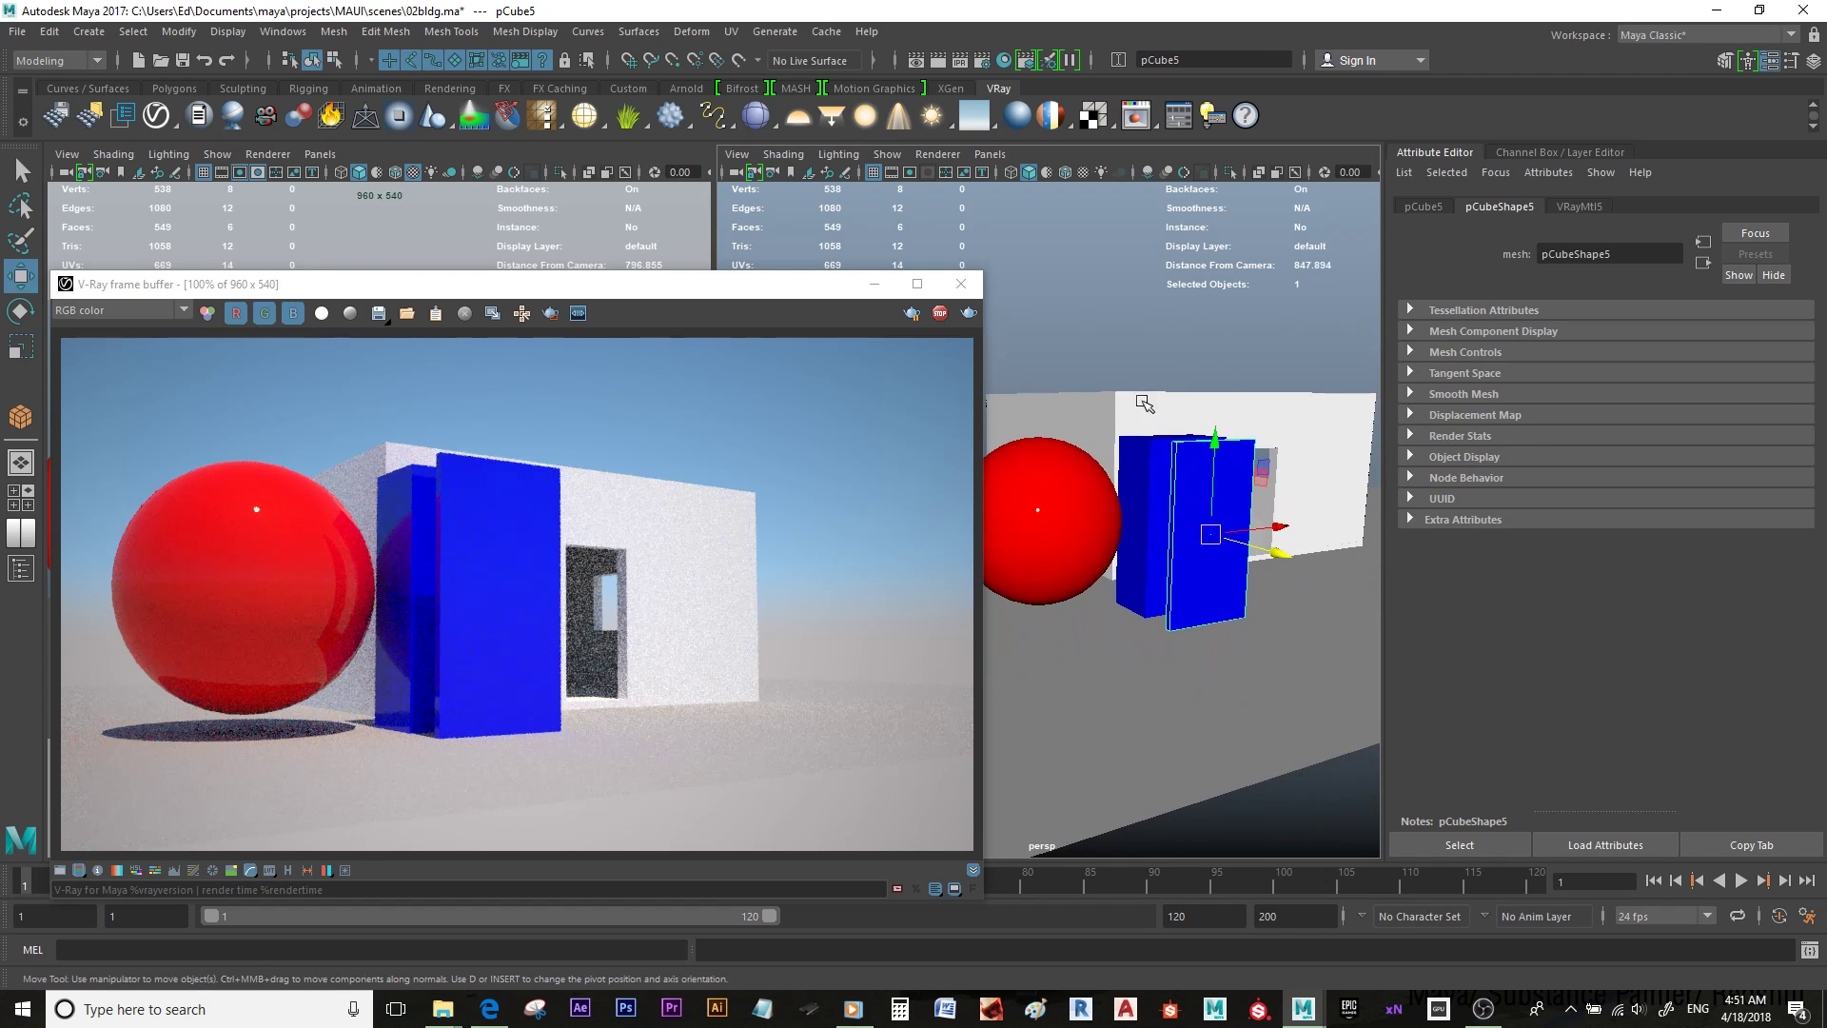
Step: Assign a new V-Ray material to the thin slab with a black diffuse color and a white reflection color
{"action": "left_click", "coordinate": [1018, 115]}
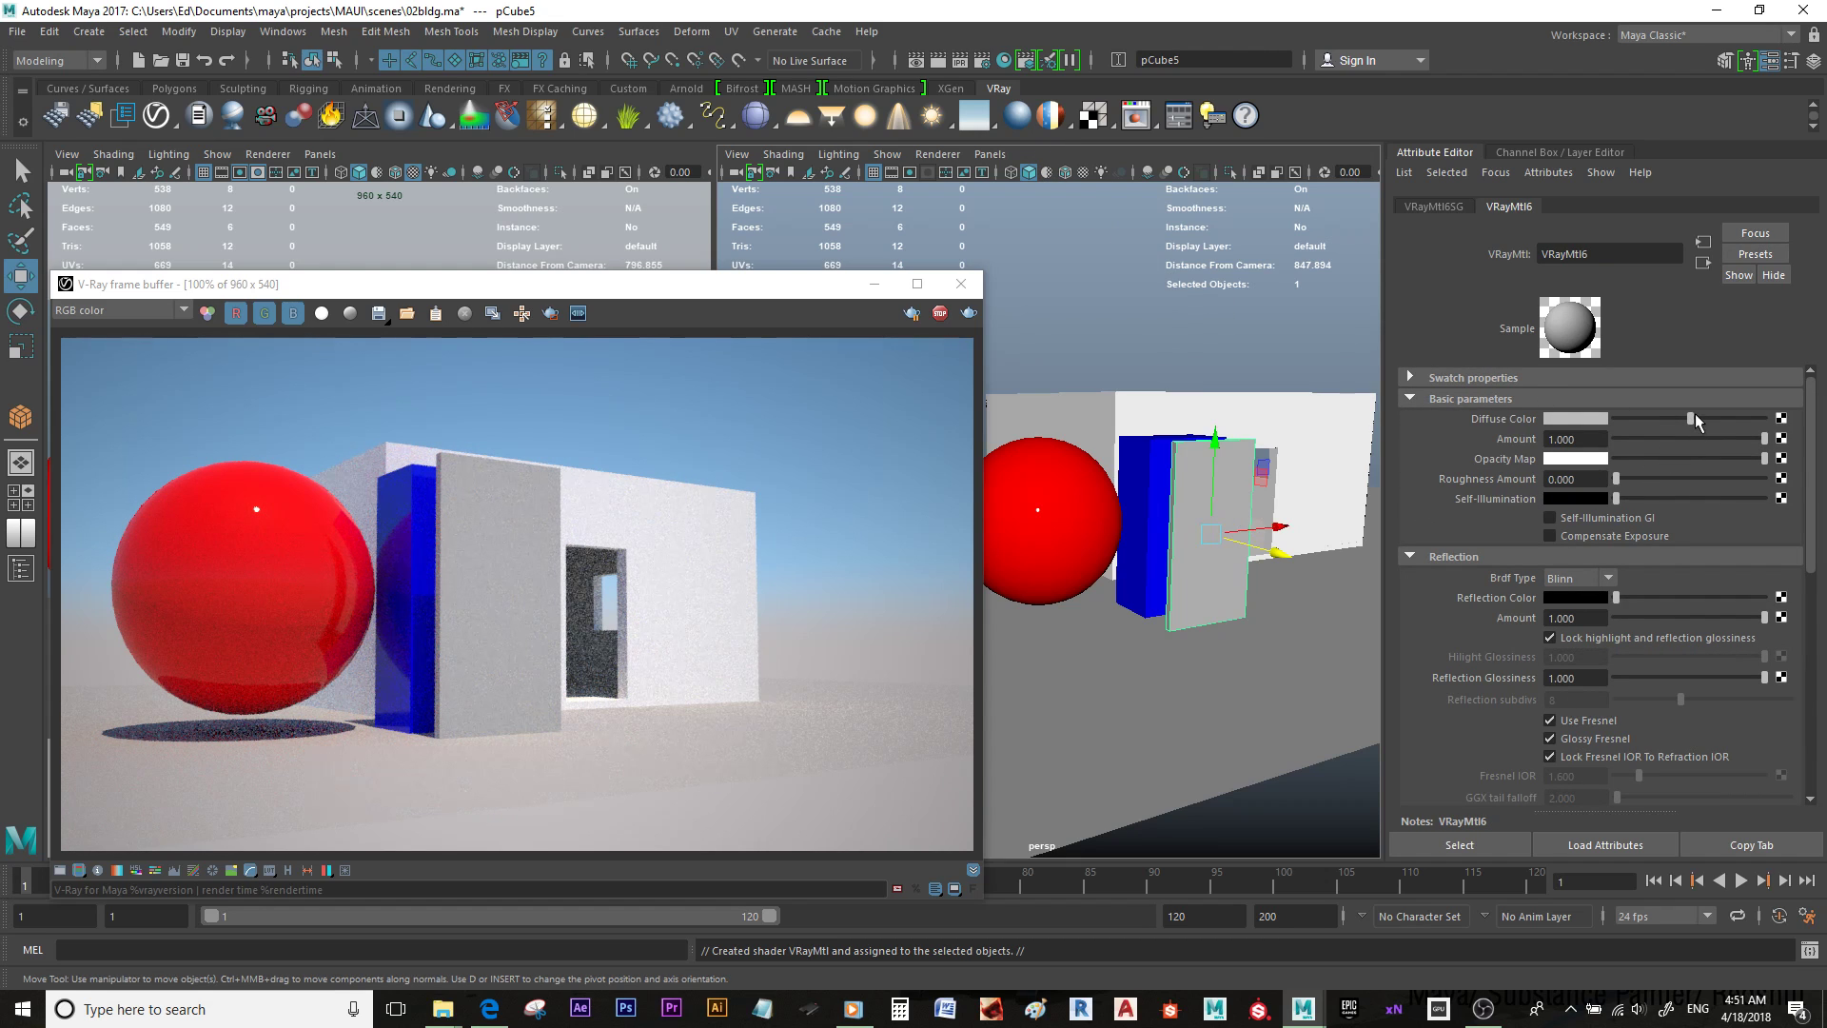
{"action": "left_click_drag", "start_coordinate": [1691, 414], "coordinate": [1614, 416]}
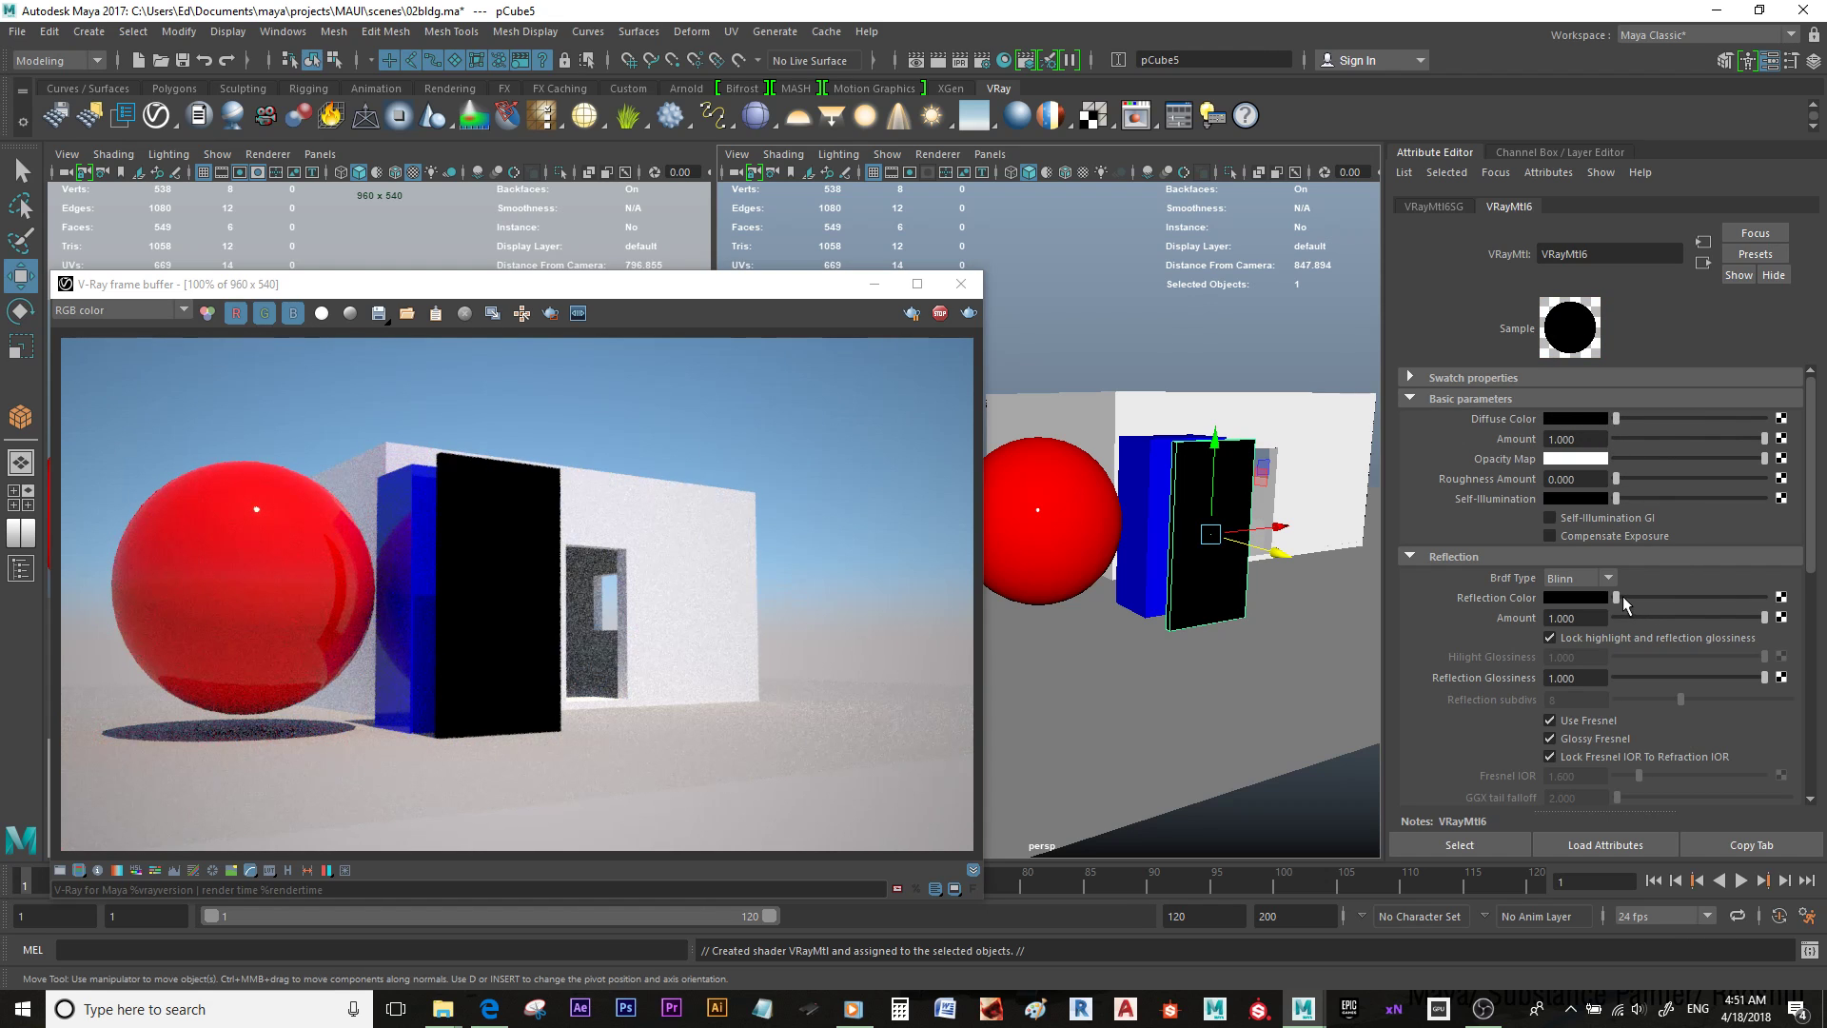
{"action": "left_click_drag", "start_coordinate": [1618, 597], "coordinate": [1767, 597]}
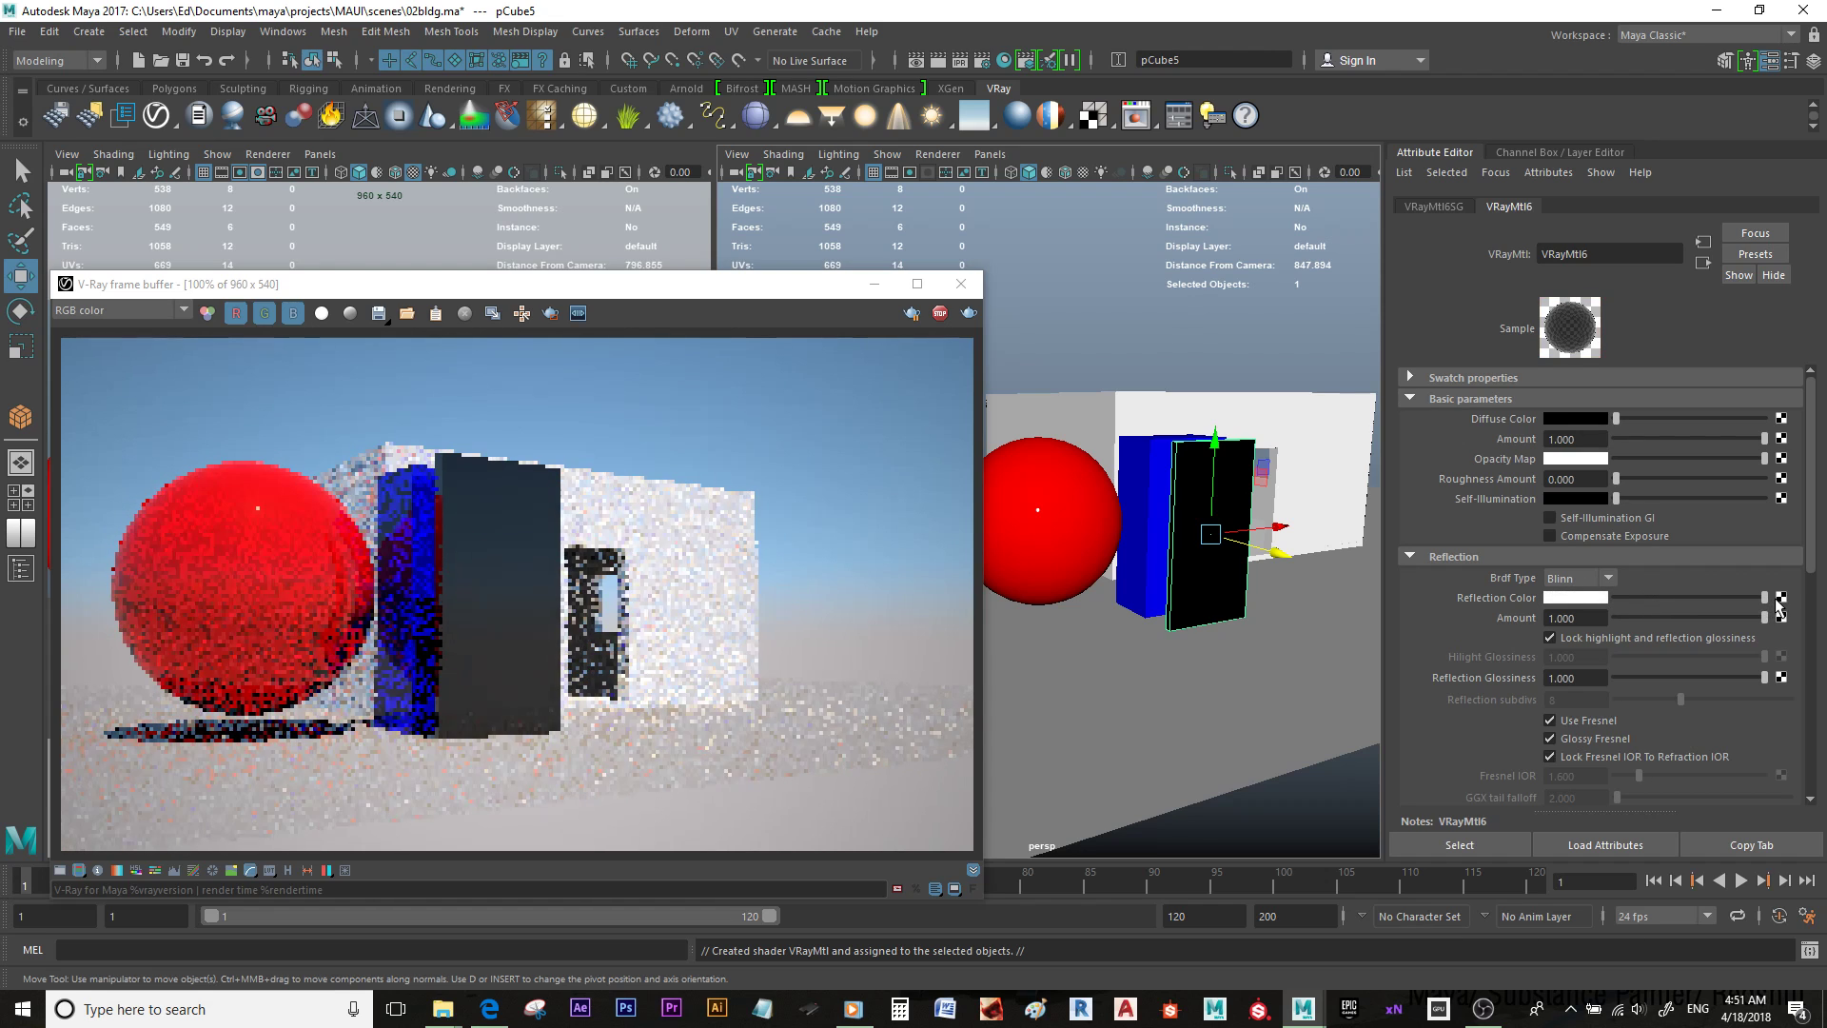
{"action": "scroll", "coordinate": [1742, 604], "scroll_direction": "down", "scroll_amount": 5}
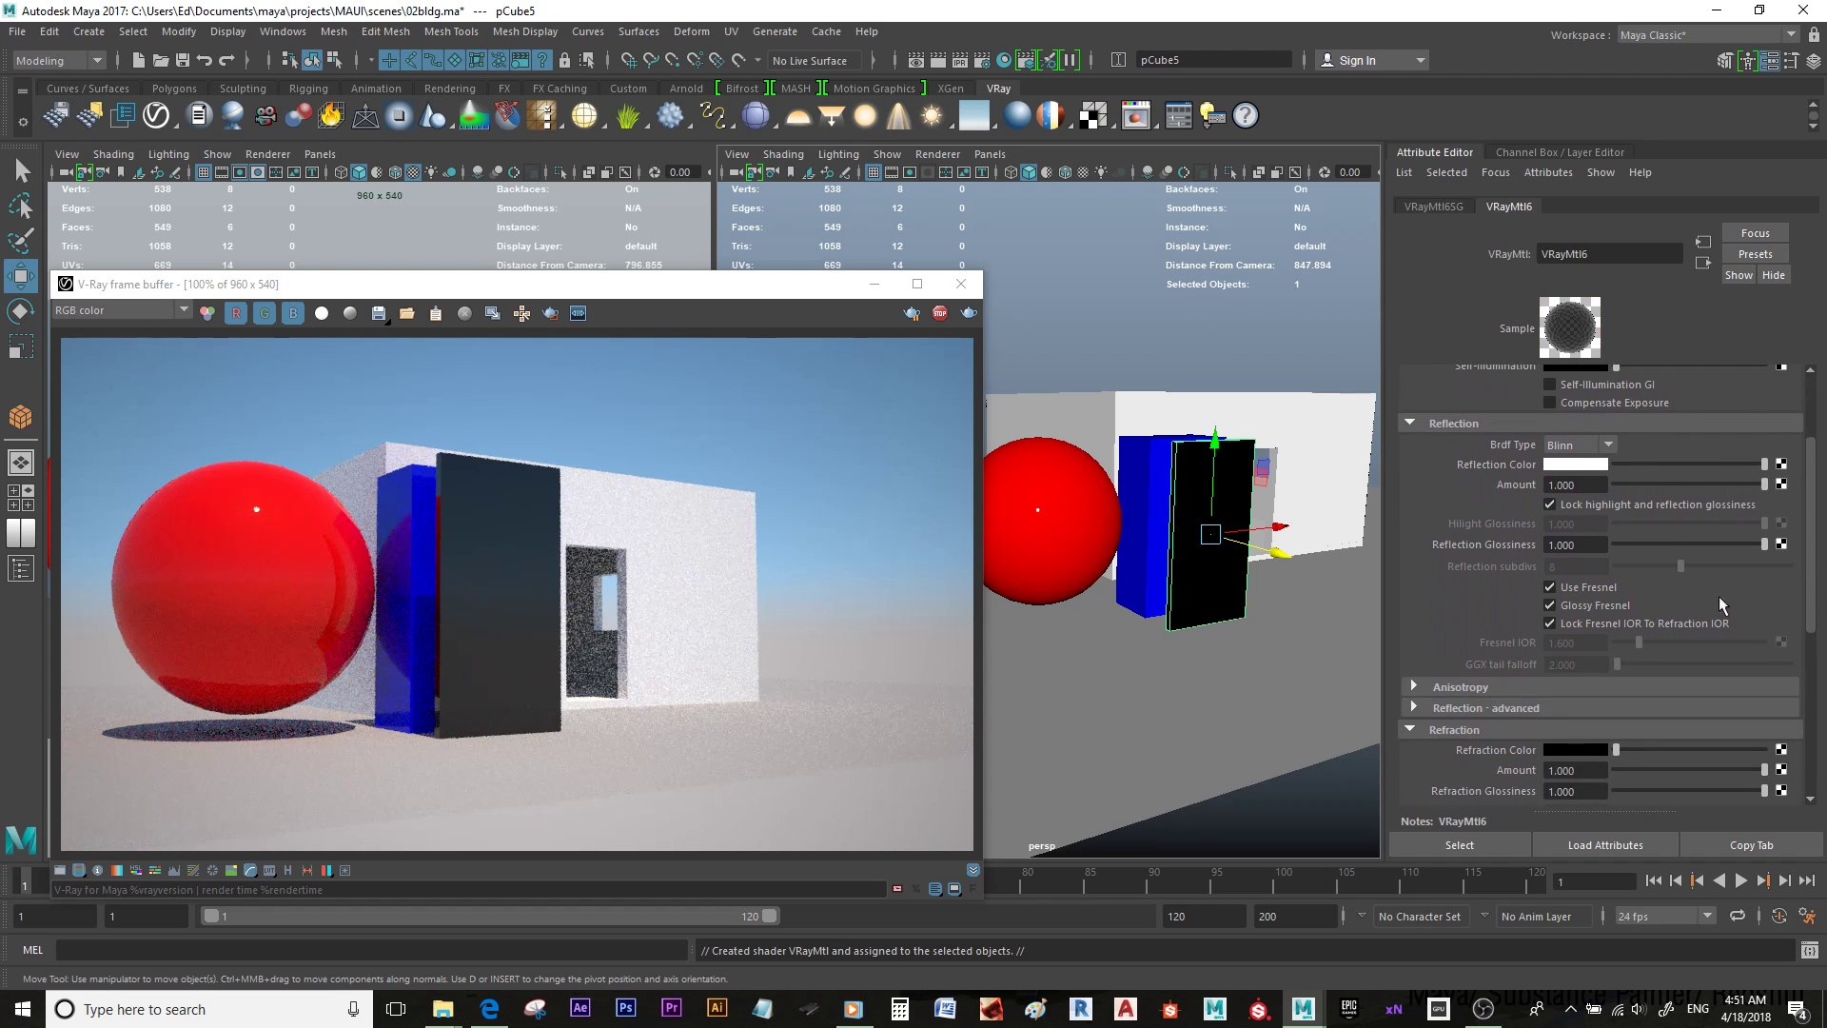
Step: Turn off Use Fresnel on the thin slab's V-Ray material
{"action": "left_click", "coordinate": [1598, 590]}
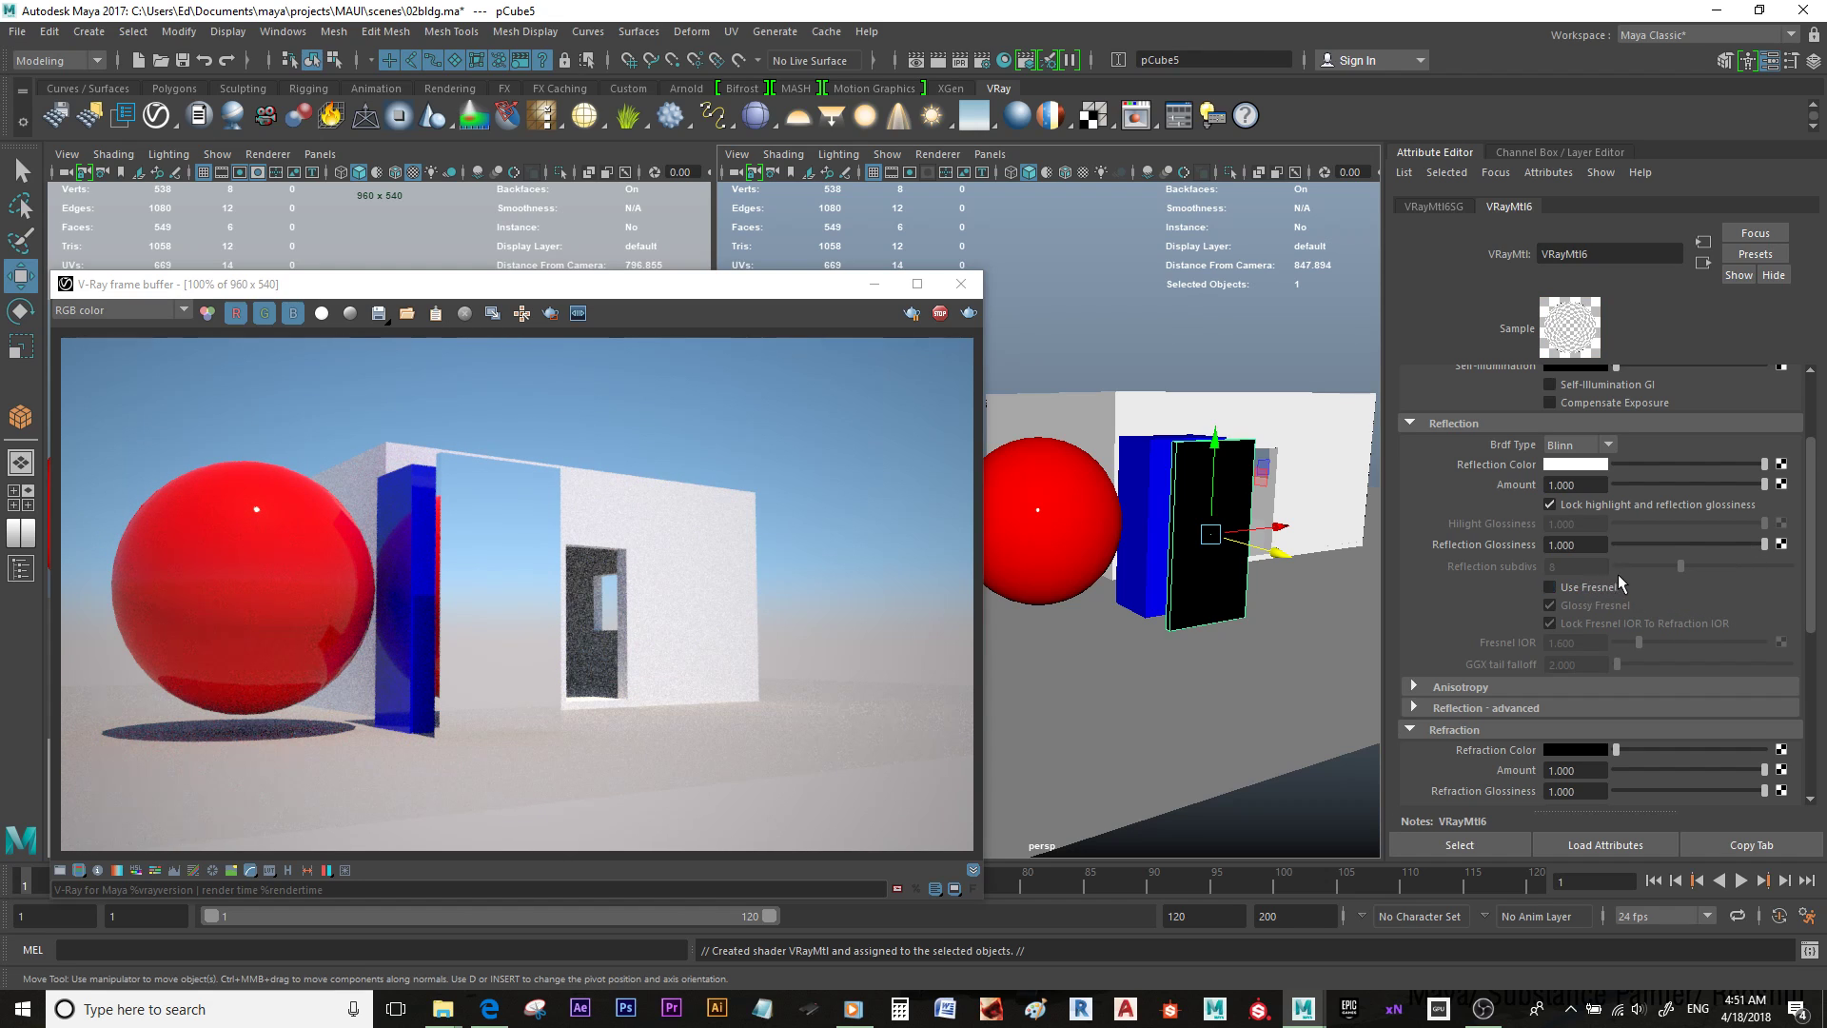
{"action": "left_click_drag", "start_coordinate": [1278, 590], "coordinate": [1248, 599], "text": "alt"}
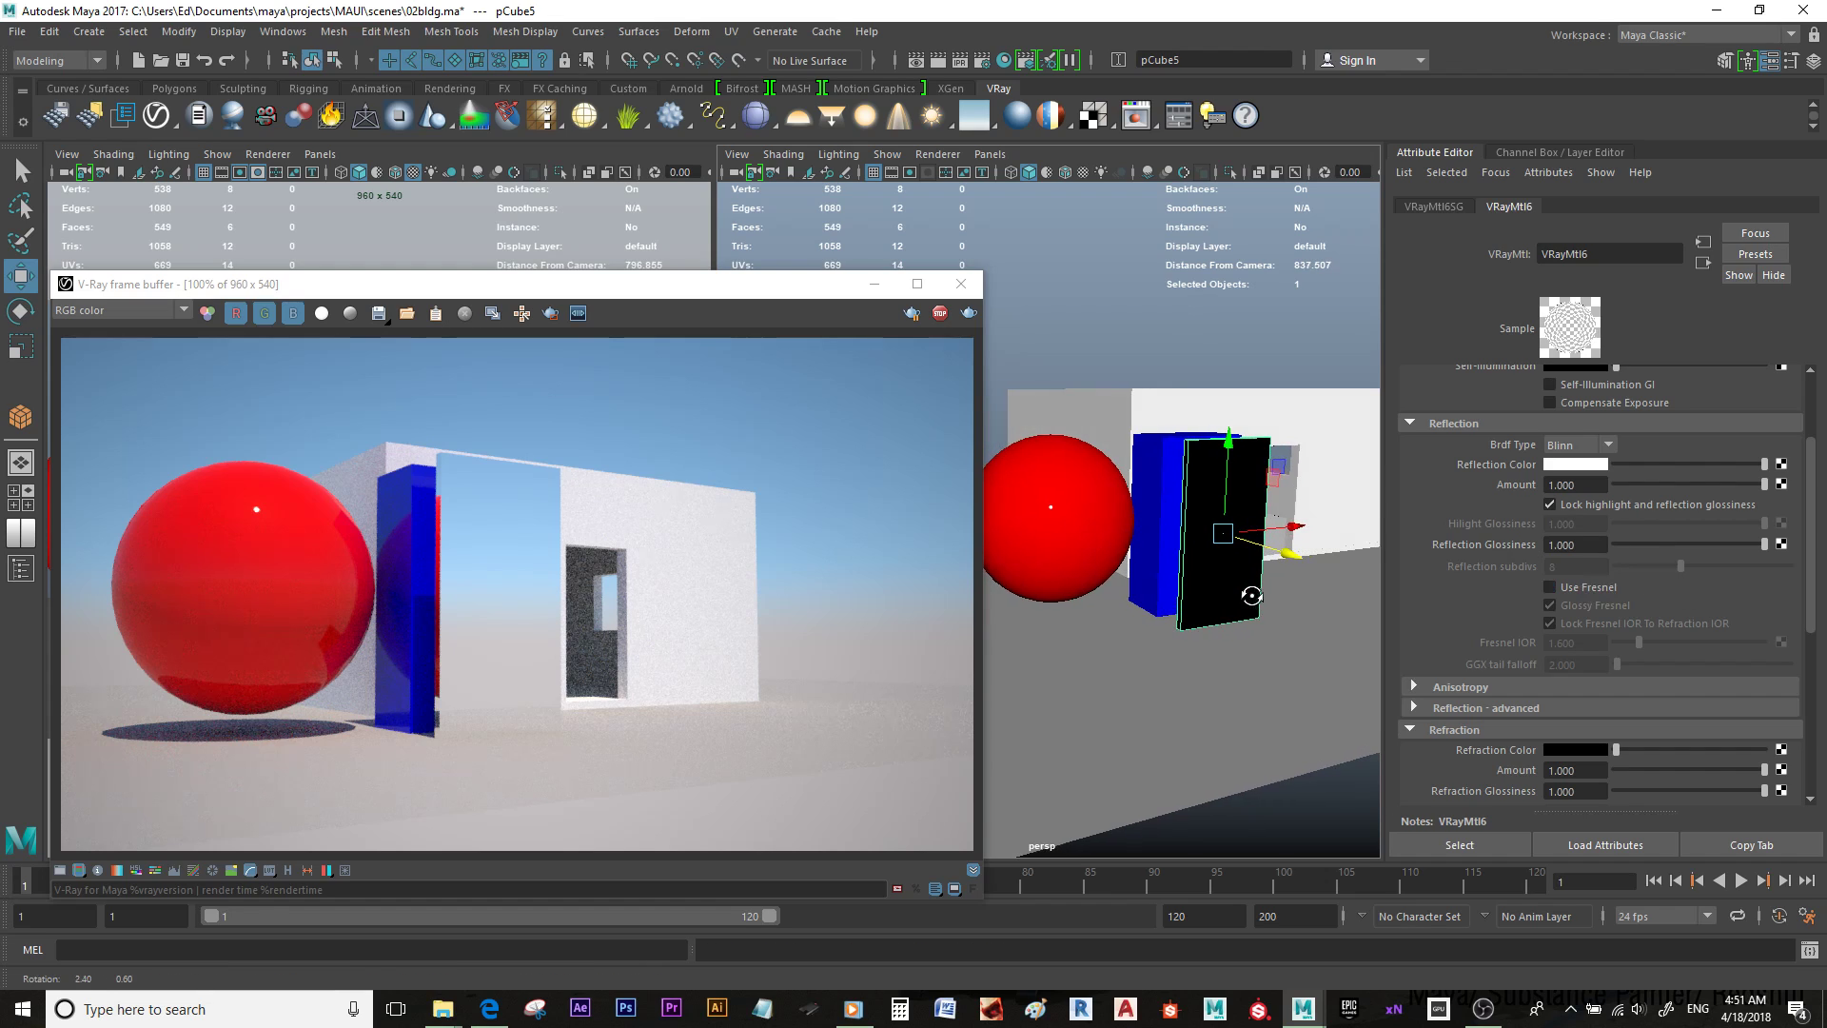
{"action": "key", "text": "e"}
{"action": "key", "text": "w"}
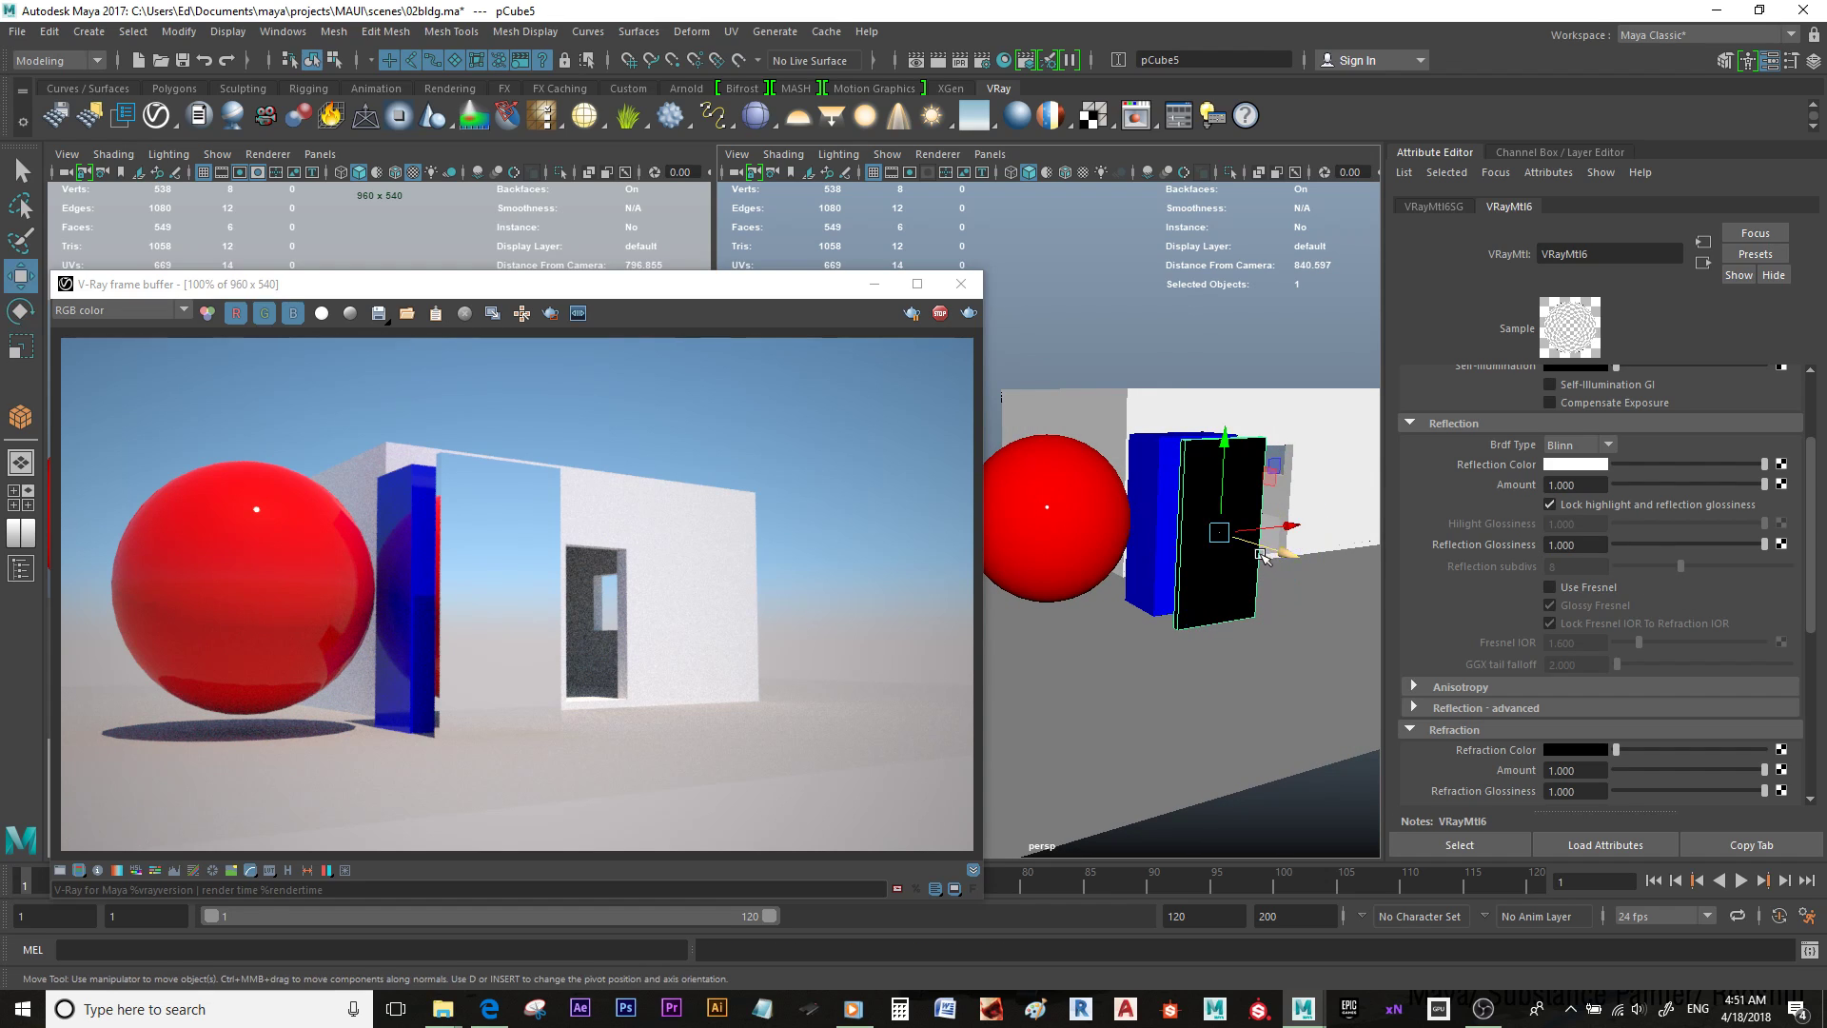
{"action": "key", "text": "e"}
{"action": "key", "text": "w"}
{"action": "scroll", "coordinate": [1818, 552], "scroll_direction": "down", "scroll_amount": 1}
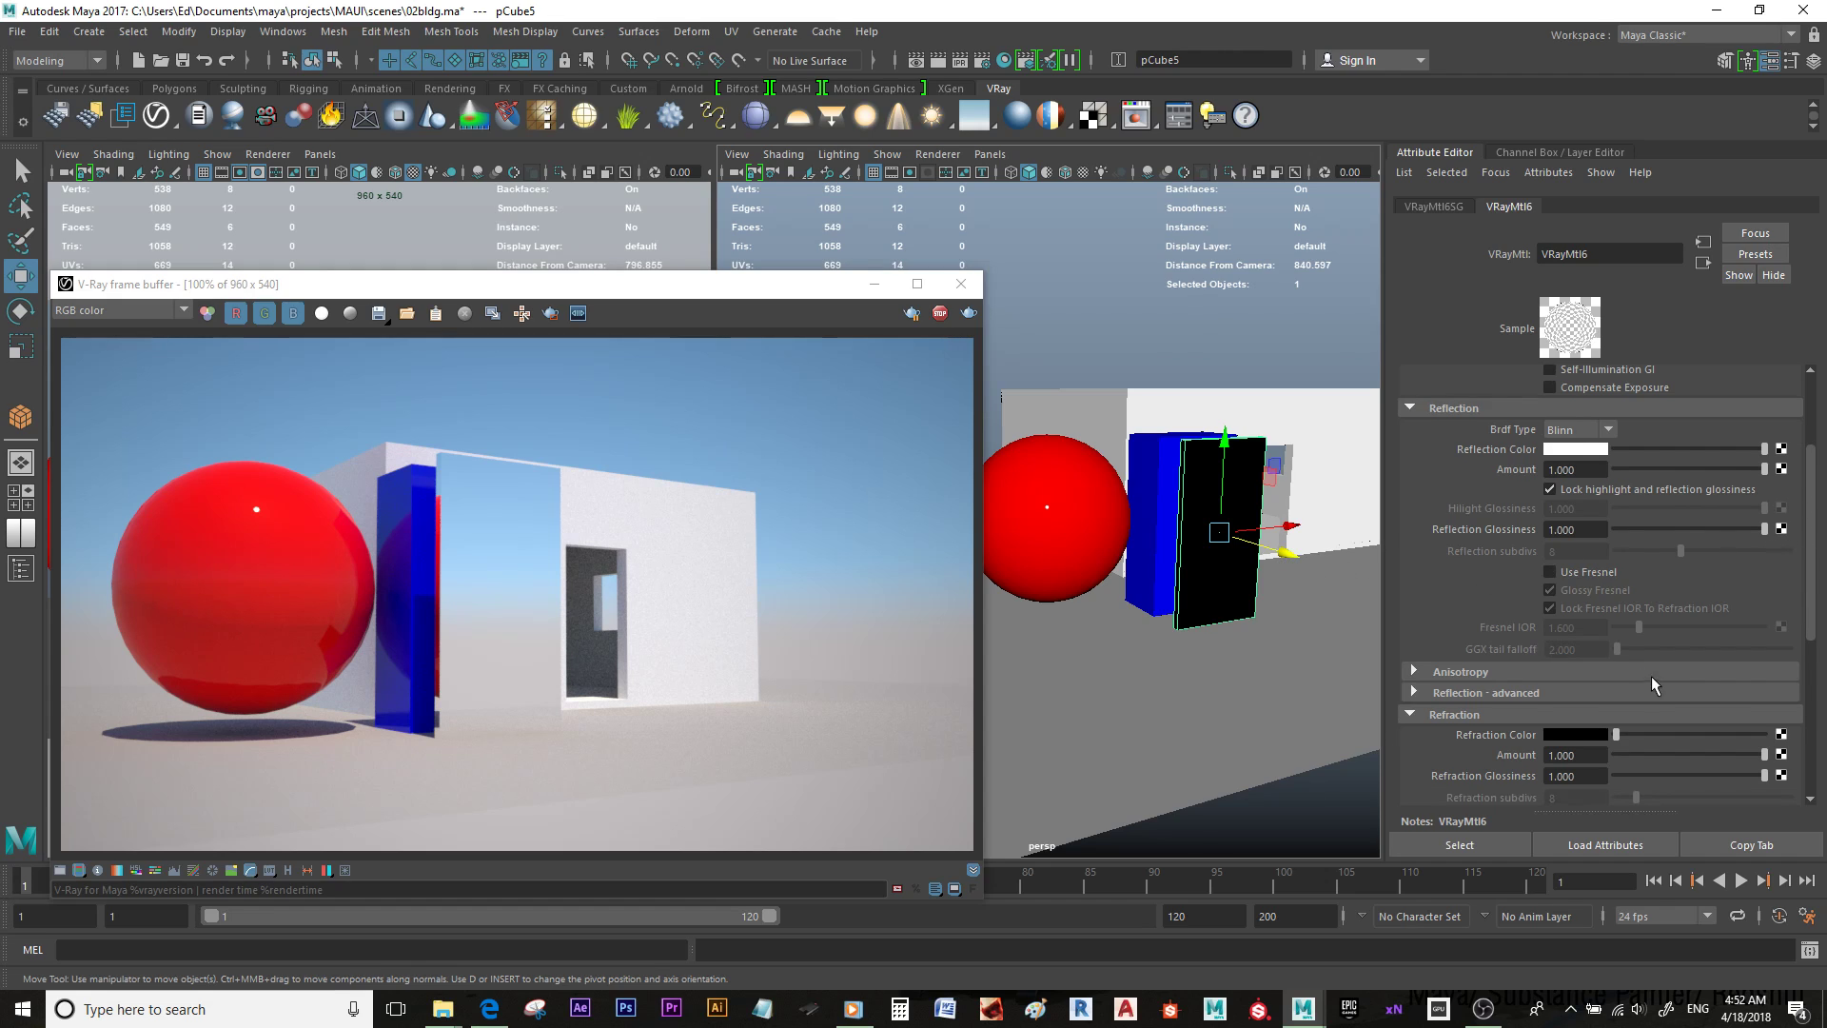
Step: Rotate the slab about its vertical axis to angle it toward the red sphere, and move it along X past the blue box
{"action": "key", "text": "e"}
{"action": "left_click_drag", "start_coordinate": [1275, 557], "coordinate": [1239, 561]}
{"action": "left_click_drag", "start_coordinate": [1197, 555], "coordinate": [1187, 555]}
{"action": "key", "text": "w"}
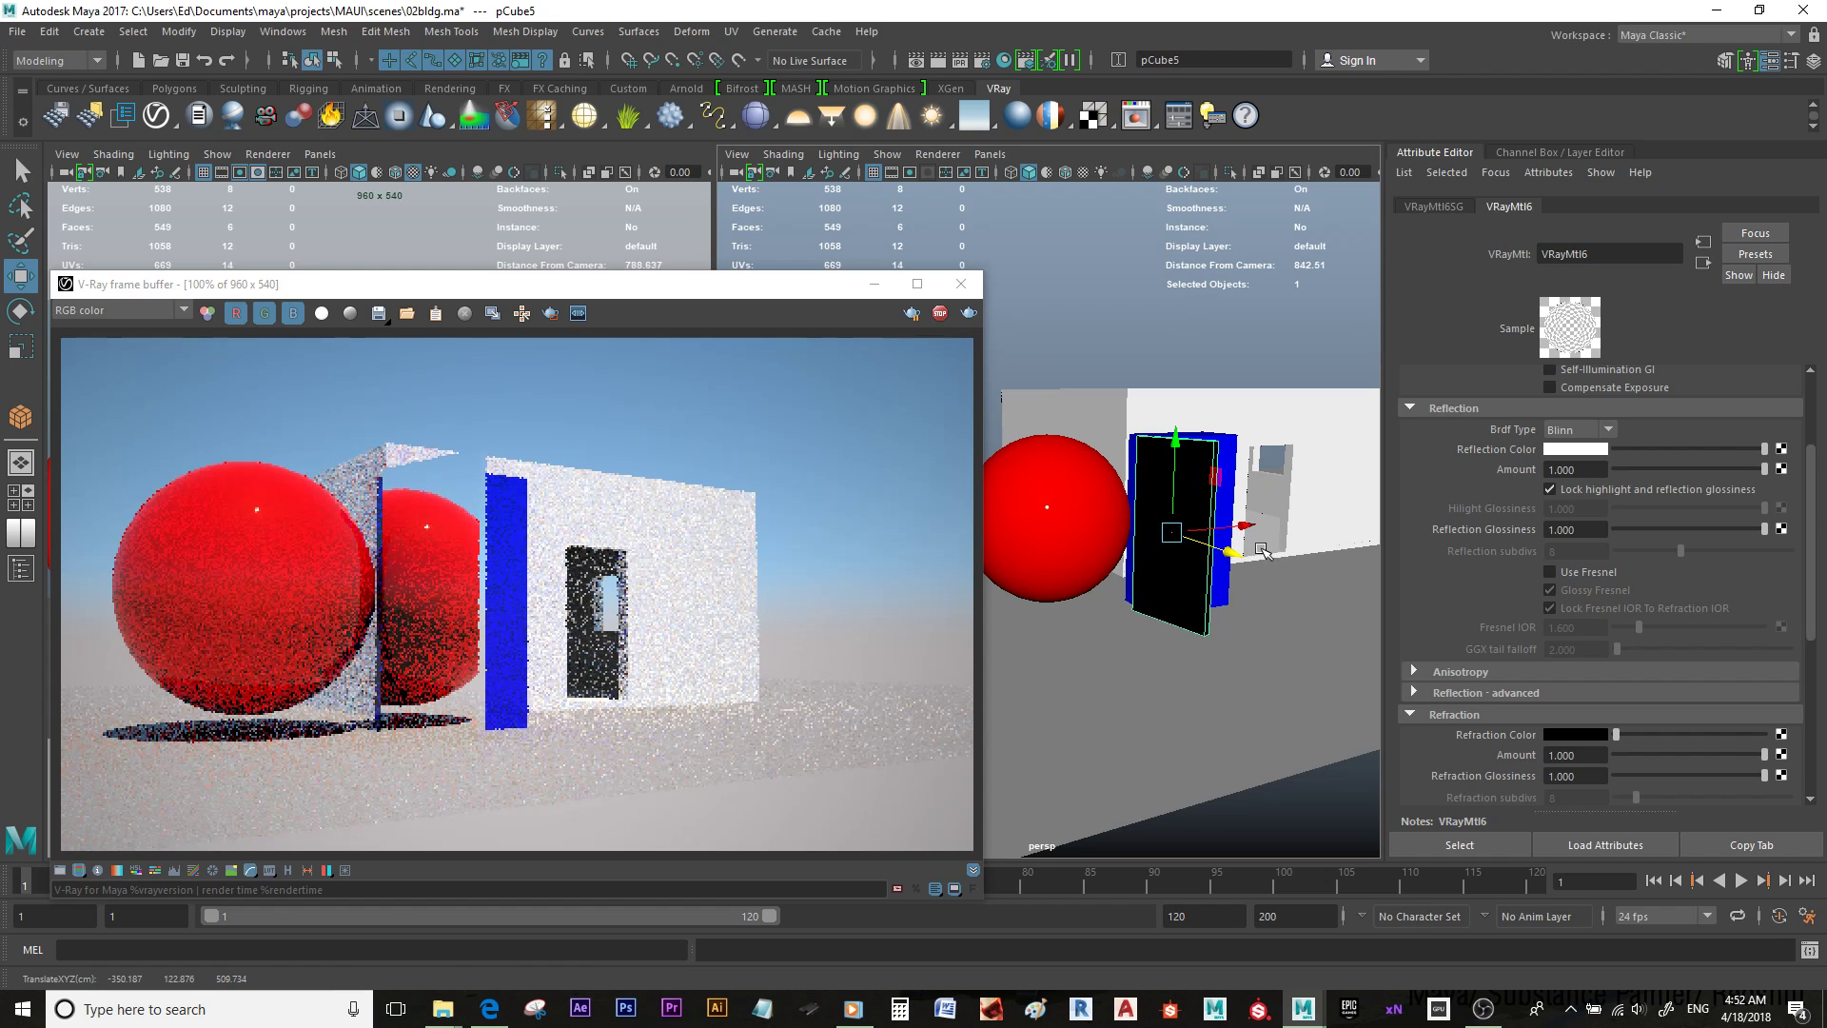
{"action": "left_click", "coordinate": [1262, 485]}
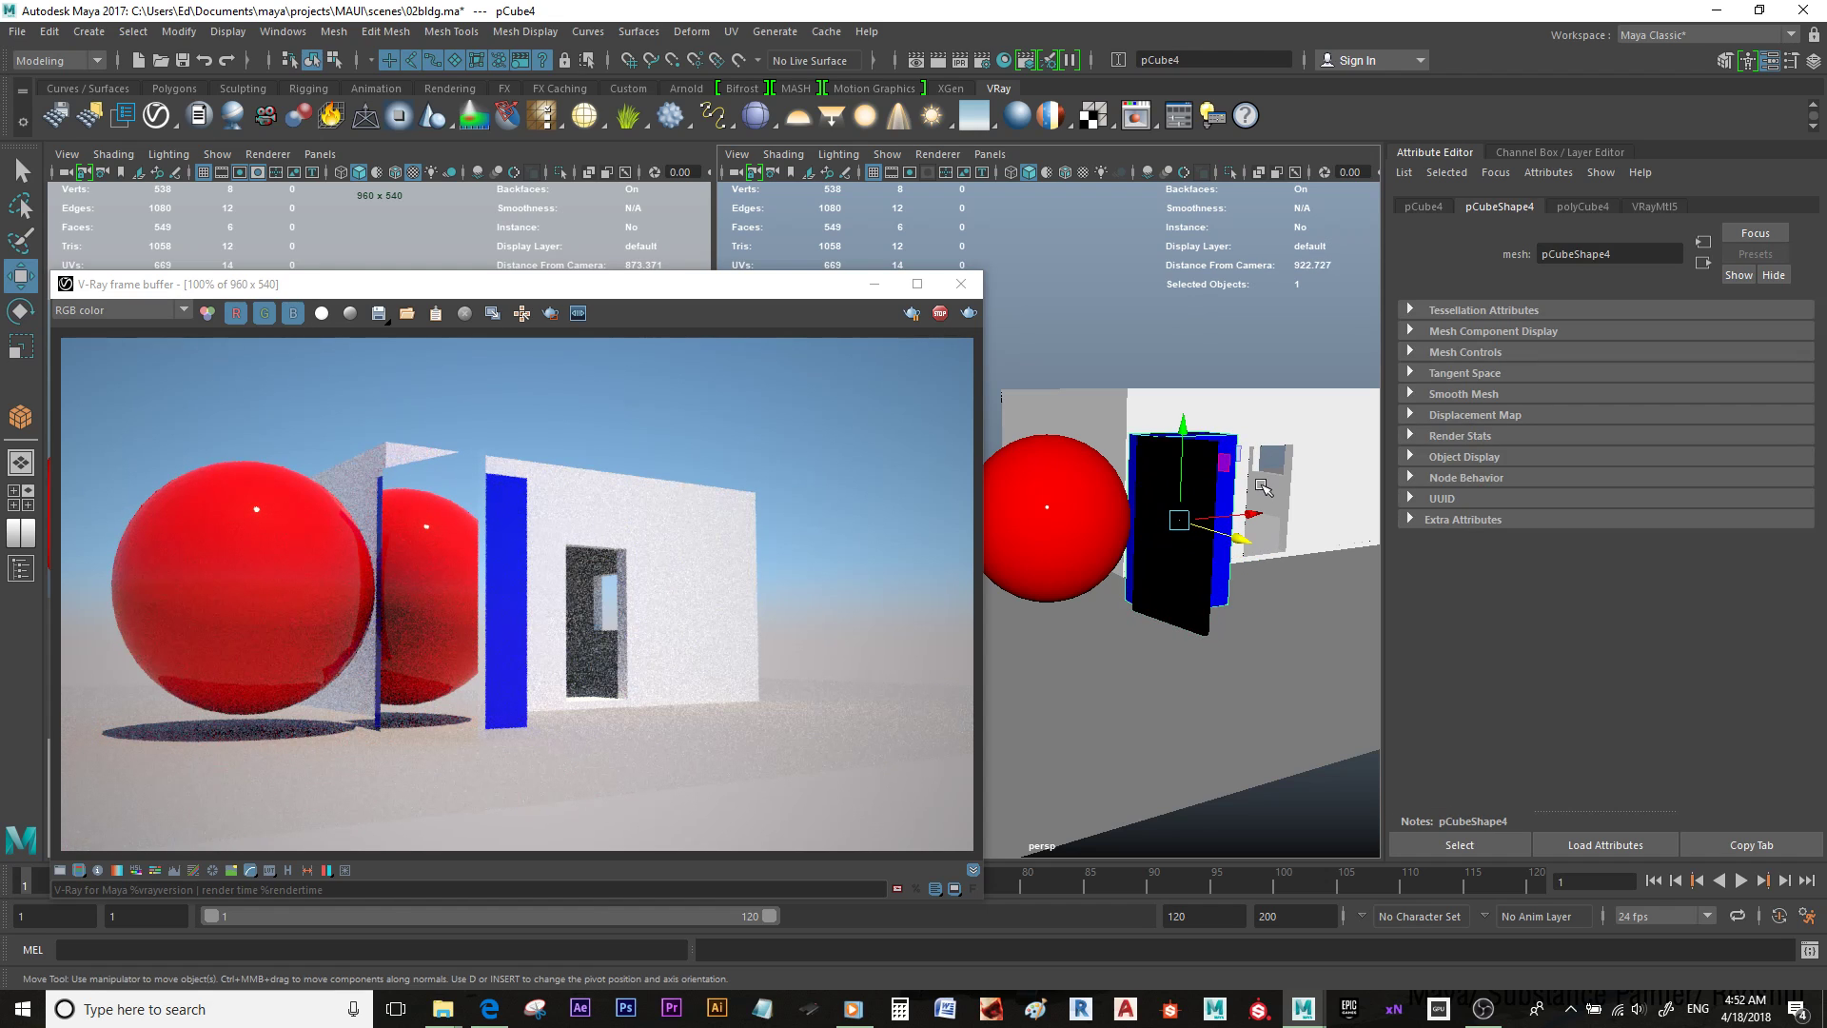
{"action": "left_click", "coordinate": [1219, 568]}
{"action": "left_click_drag", "start_coordinate": [1254, 531], "coordinate": [1340, 548]}
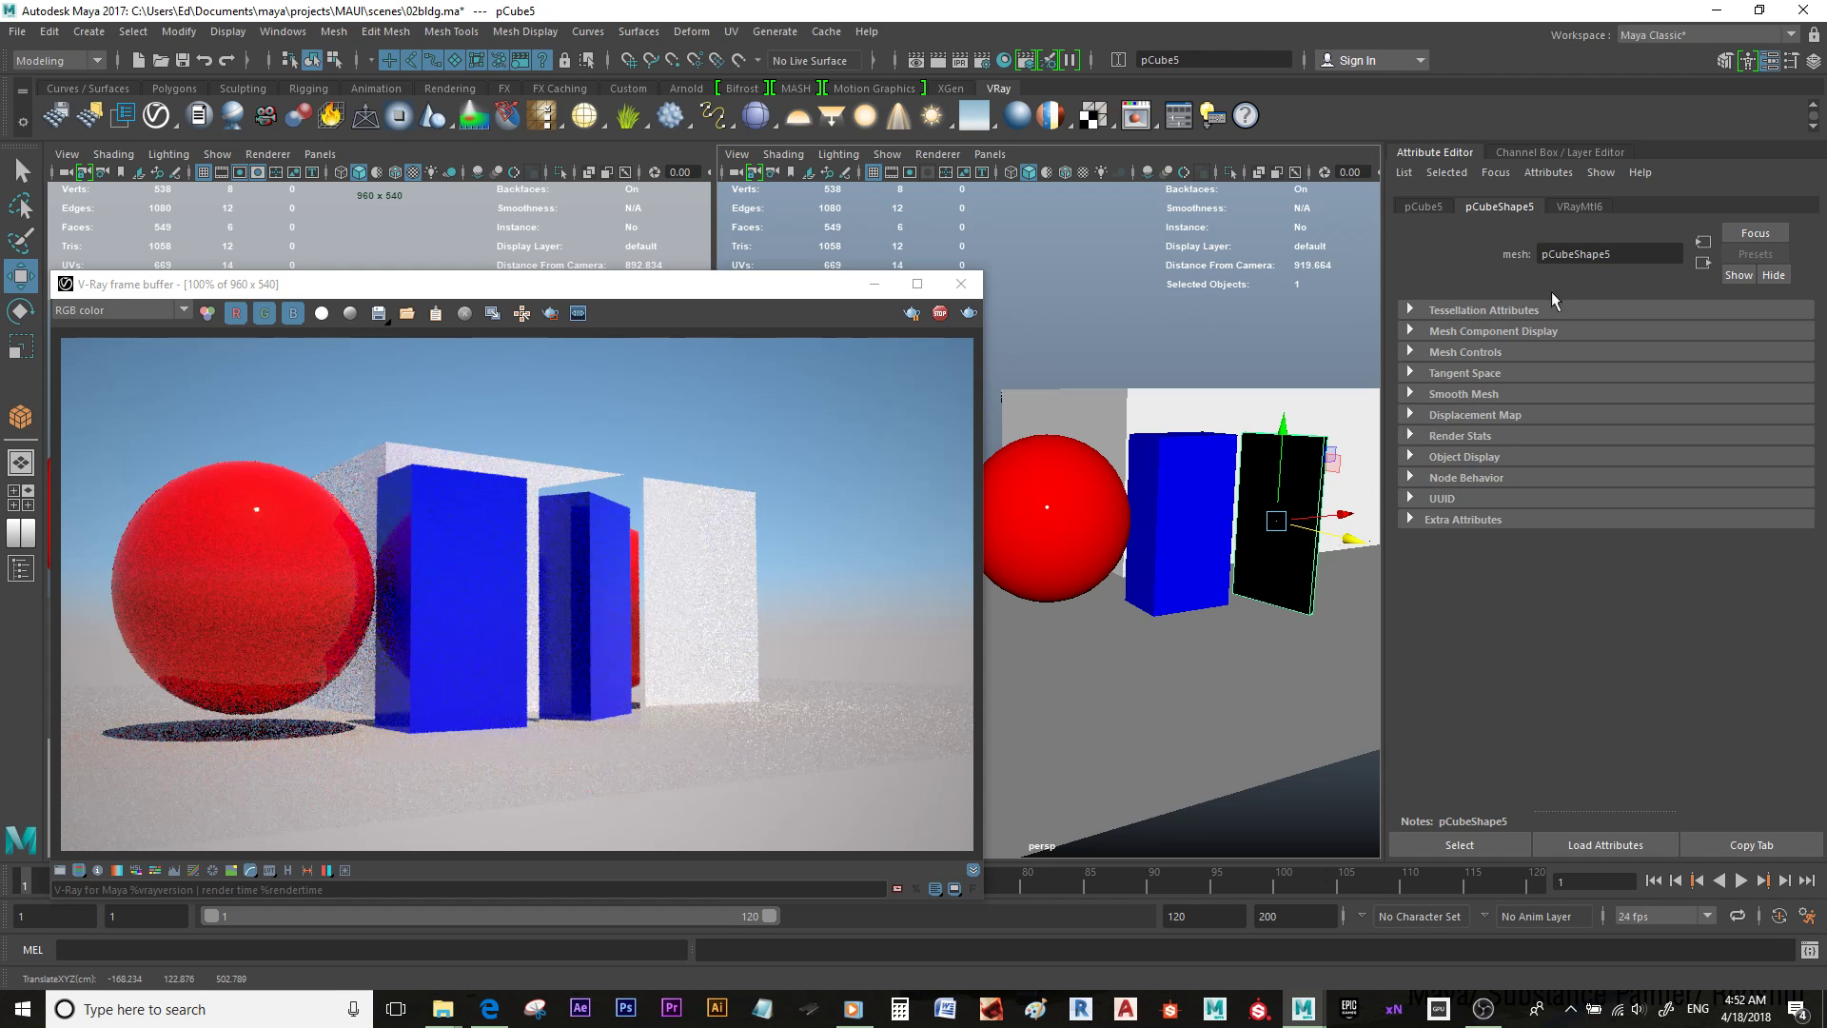
Step: Test Use Fresnel on and off for the slab's material, leaving it off with black diffuse and white reflection colors
{"action": "left_click", "coordinate": [1580, 207]}
{"action": "left_click_drag", "start_coordinate": [1819, 458], "coordinate": [1822, 382]}
{"action": "left_click_drag", "start_coordinate": [1639, 420], "coordinate": [1578, 414]}
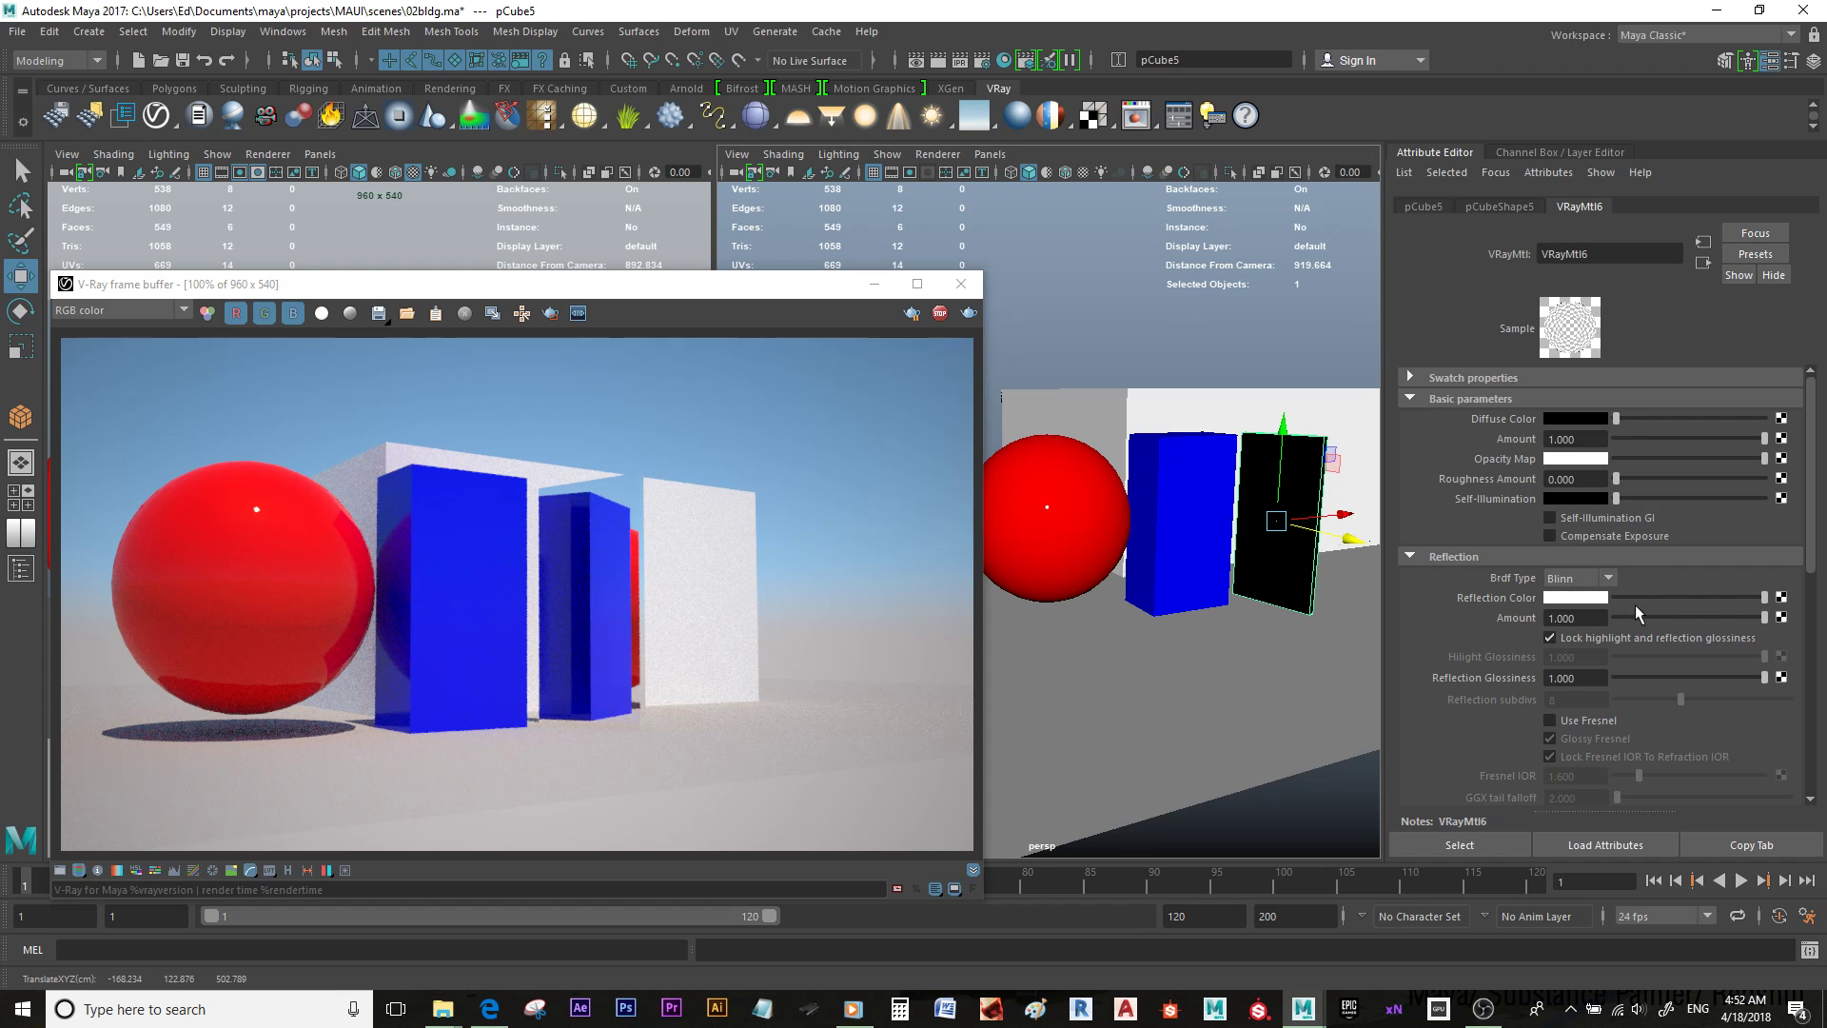
{"action": "left_click_drag", "start_coordinate": [1711, 602], "coordinate": [1809, 592]}
{"action": "left_click", "coordinate": [1576, 643]}
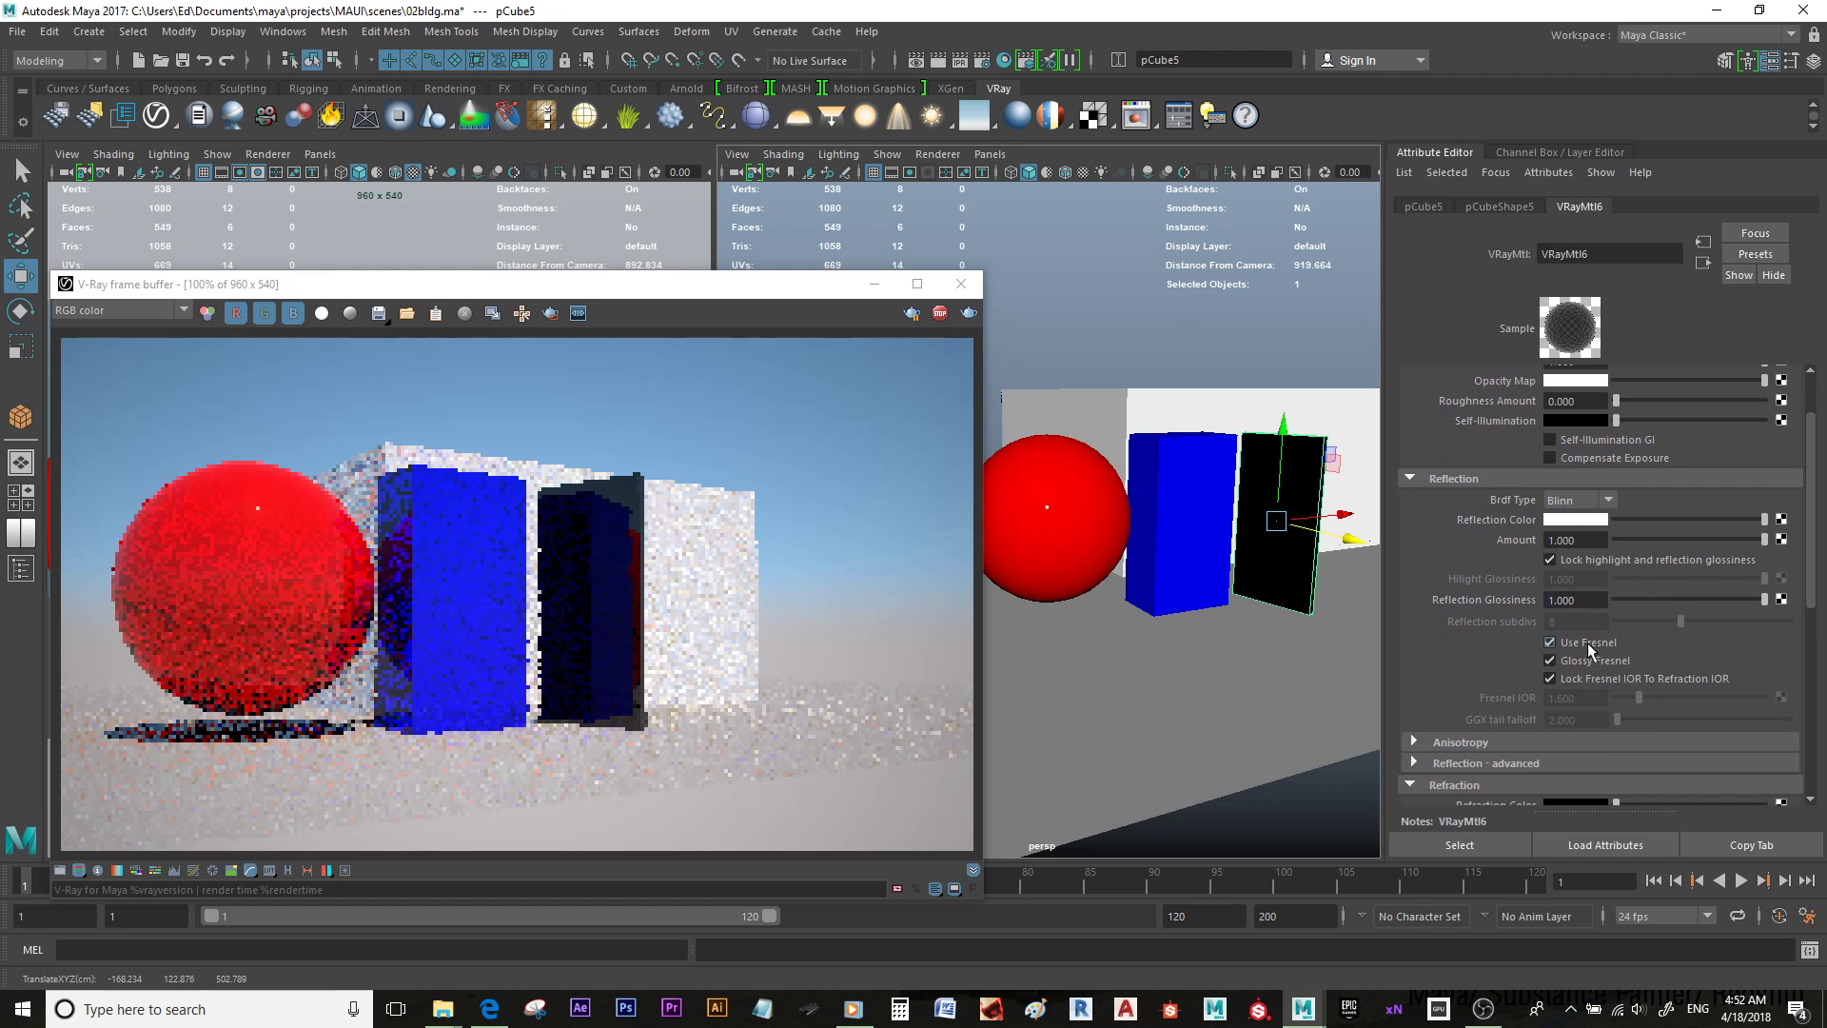
{"action": "left_click", "coordinate": [1624, 641]}
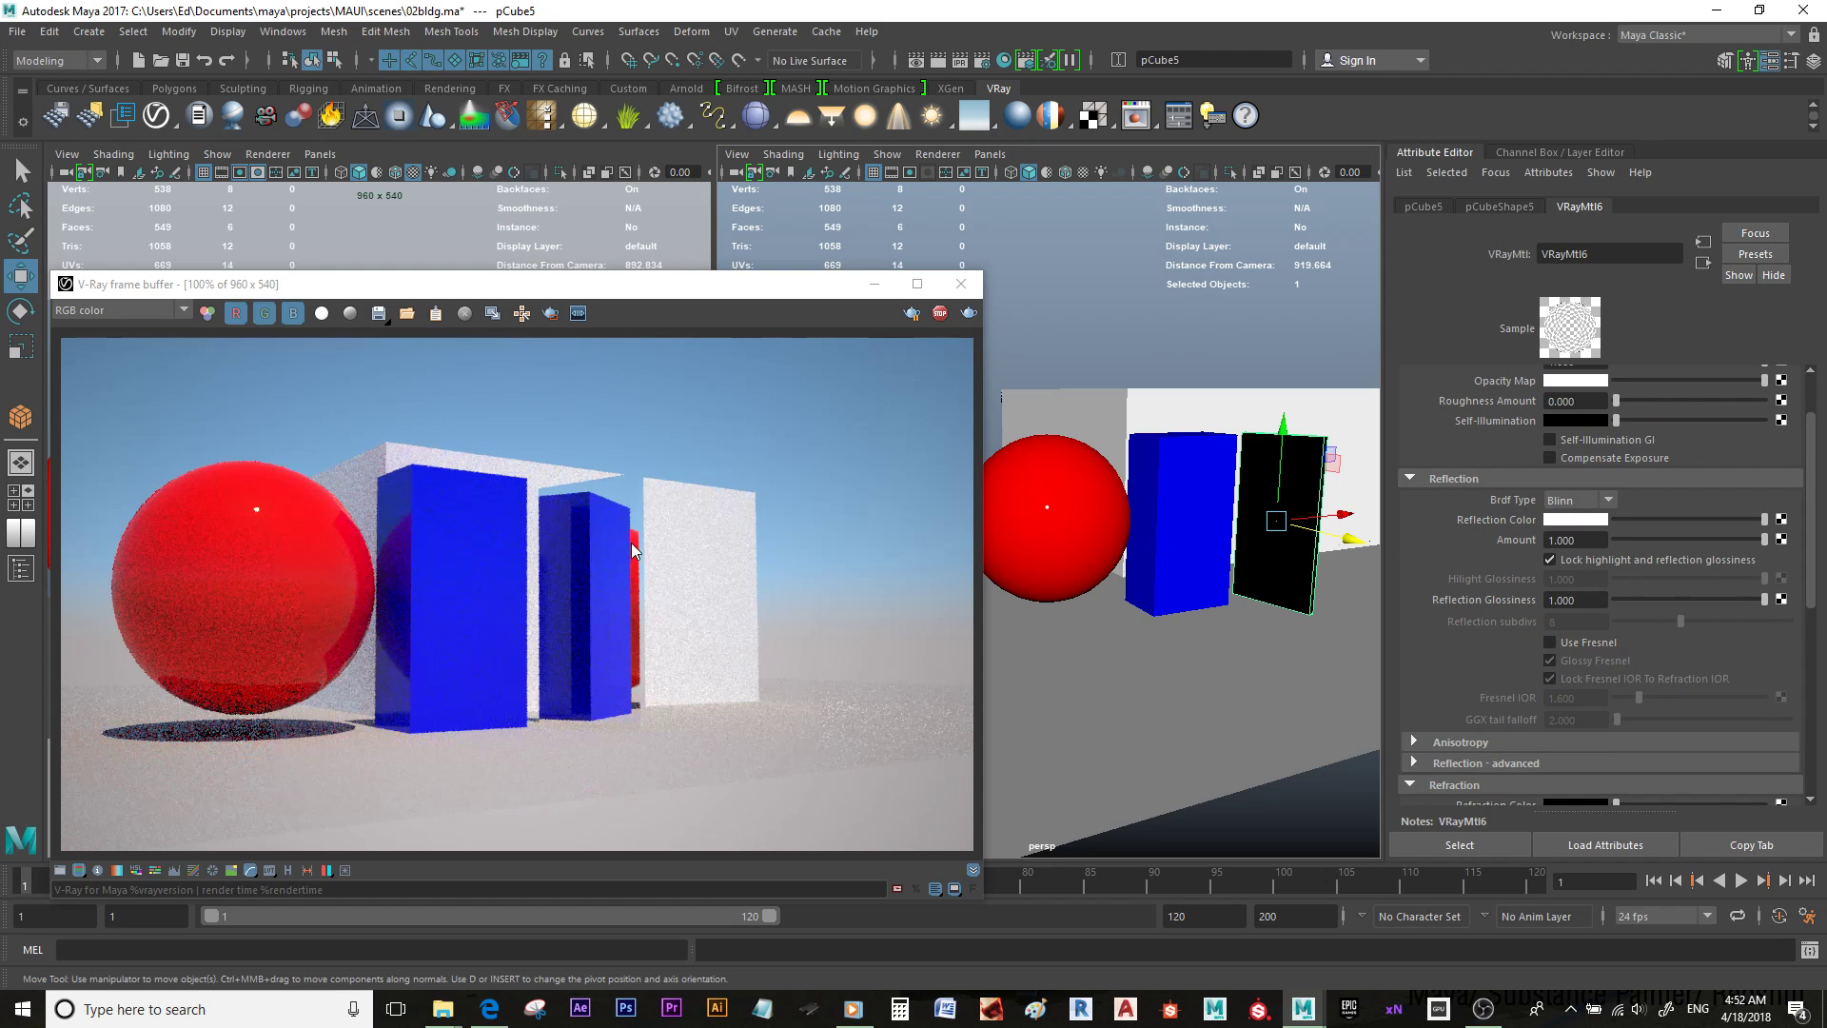
Step: Duplicate the slab, move the copy in front of the original and reduce its height to a Y scale of 0.443
{"action": "left_click_drag", "start_coordinate": [1258, 579], "coordinate": [1178, 572], "text": "alt"}
{"action": "key", "text": "ctrl+d"}
{"action": "left_click_drag", "start_coordinate": [1311, 514], "coordinate": [1366, 543]}
{"action": "mouse_move", "coordinate": [1283, 522]}
{"action": "left_mouse_down", "text": "alt"}
{"action": "mouse_move", "coordinate": [1235, 548]}
{"action": "mouse_move", "coordinate": [1257, 514]}
{"action": "mouse_move", "coordinate": [1229, 521]}
{"action": "mouse_move", "coordinate": [1209, 552]}
{"action": "mouse_move", "coordinate": [1266, 548]}
{"action": "left_mouse_up", "text": "alt"}
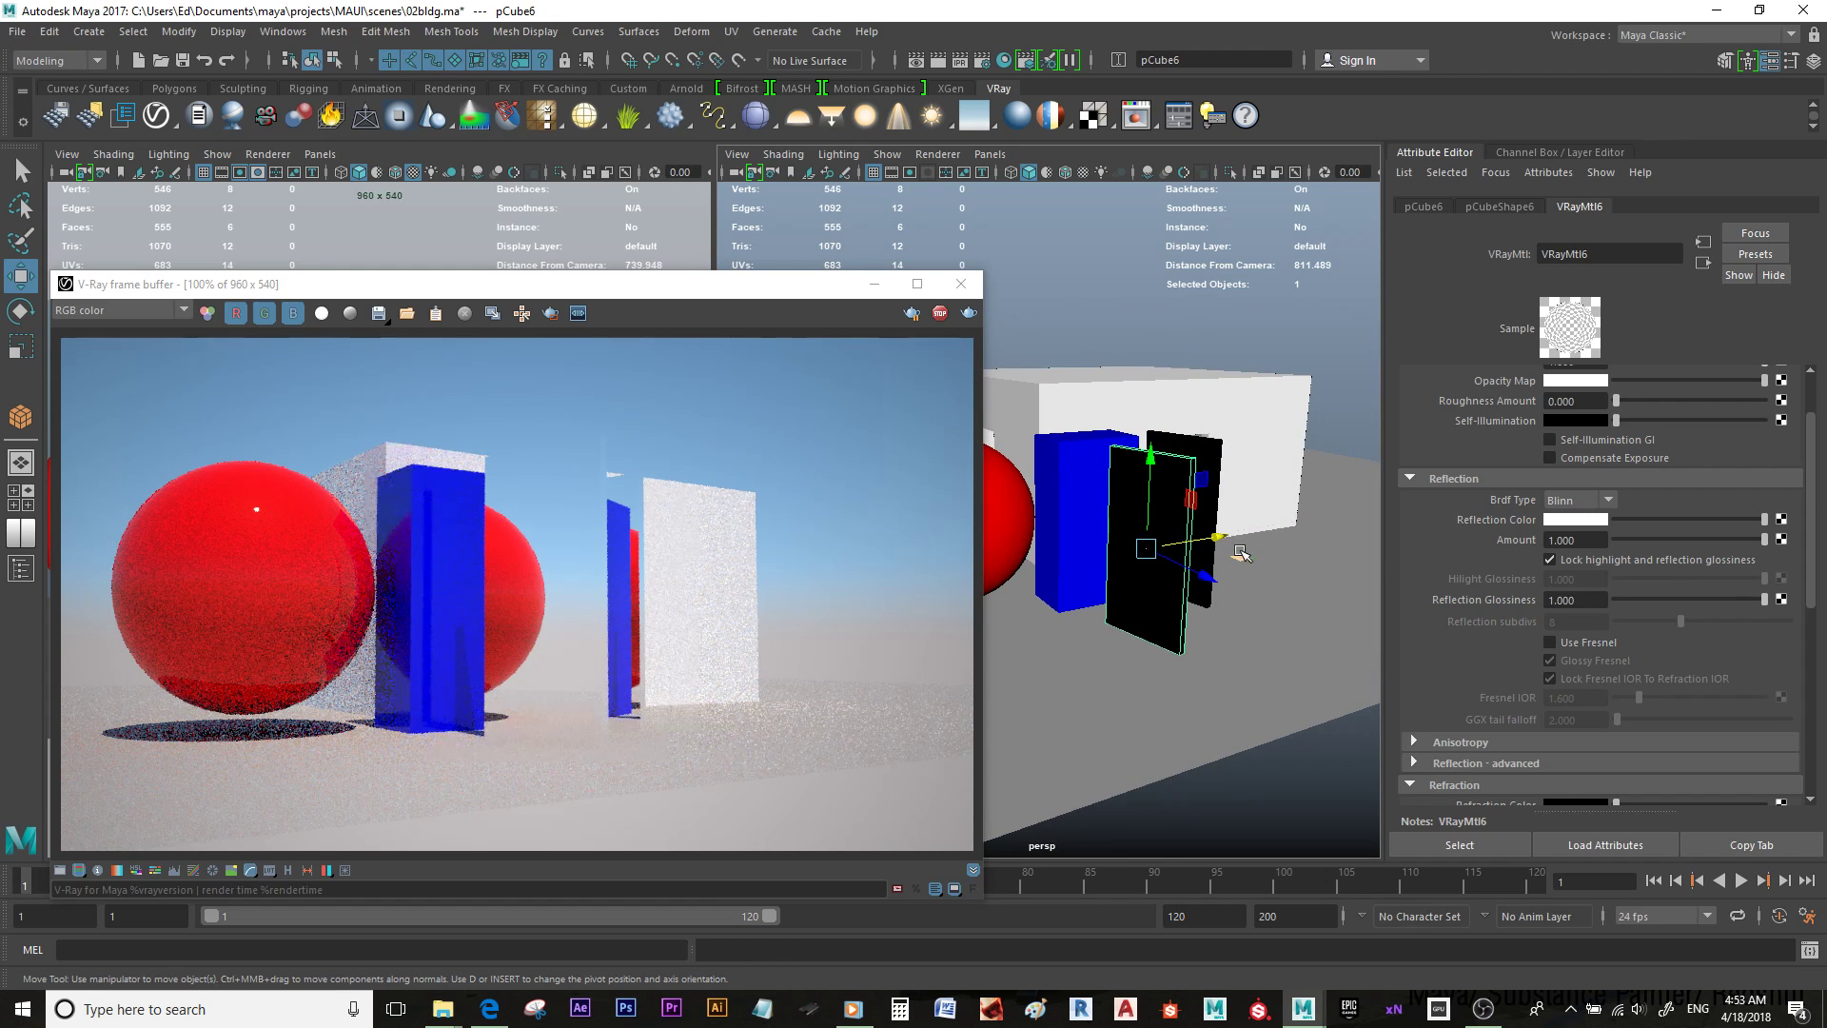
{"action": "key", "text": "r"}
{"action": "left_click_drag", "start_coordinate": [1159, 474], "coordinate": [1153, 522]}
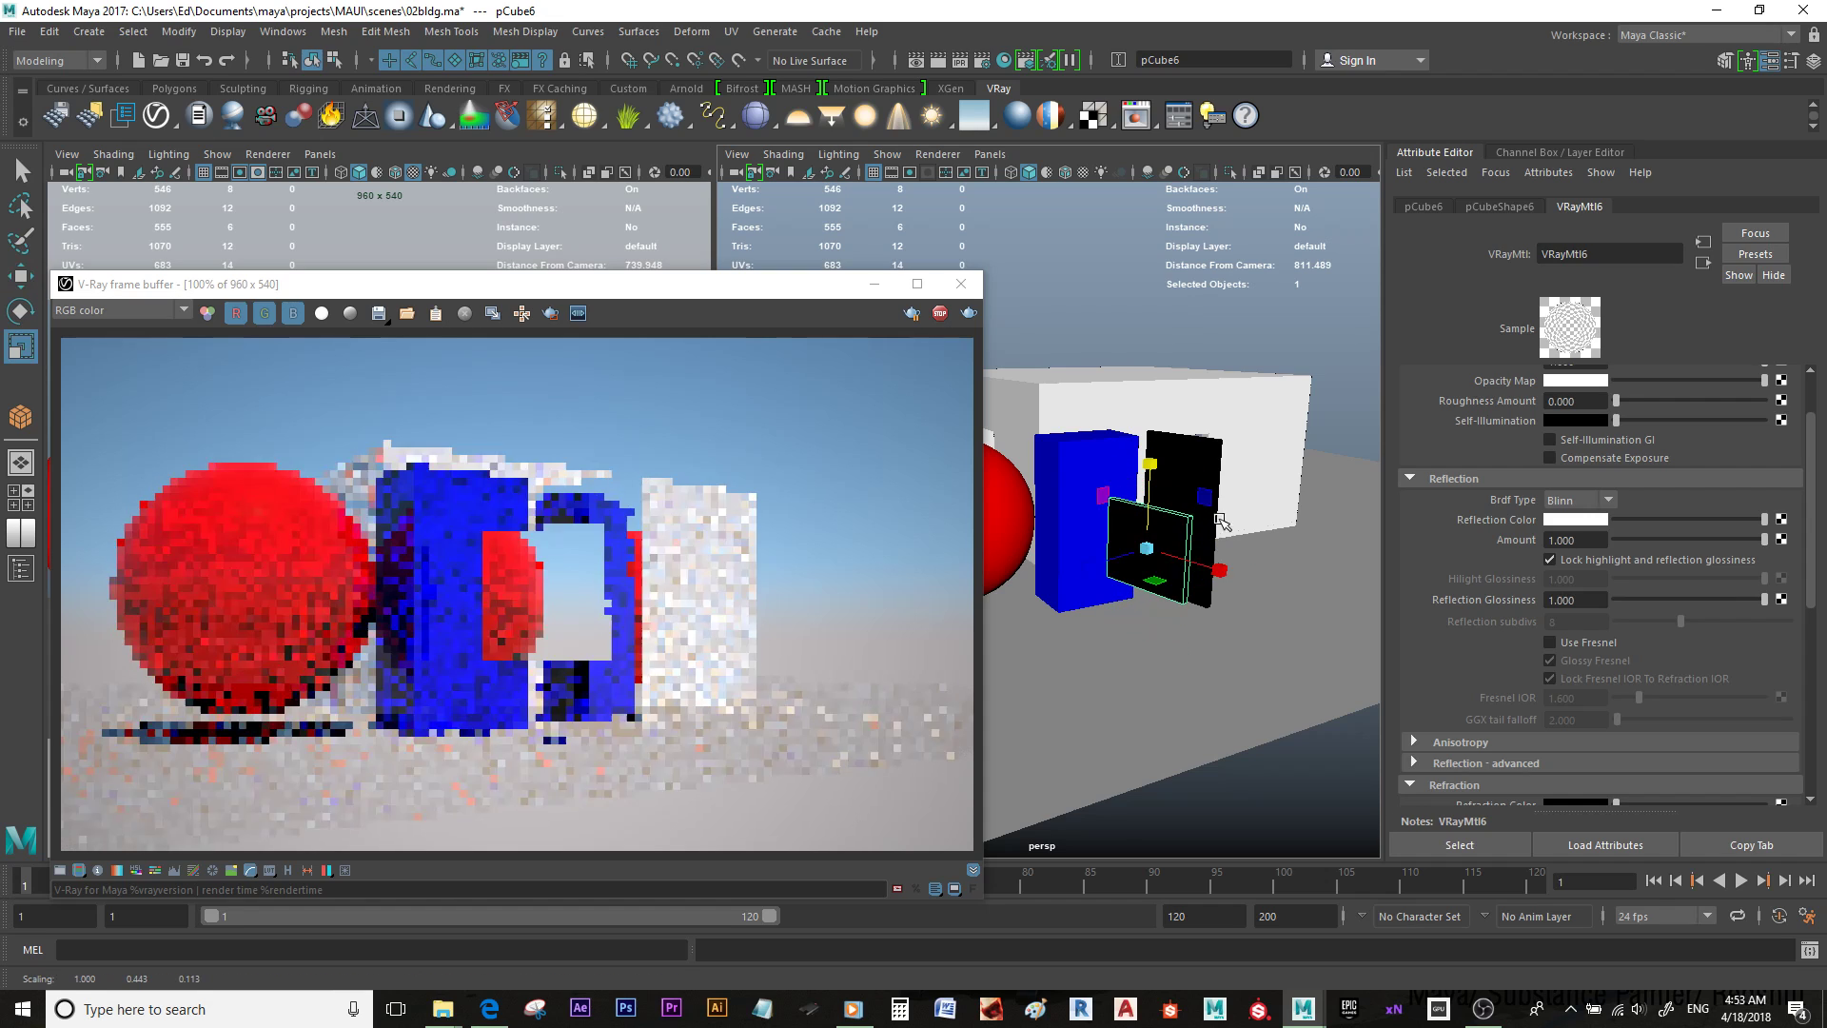
{"action": "left_click_drag", "start_coordinate": [1276, 536], "coordinate": [1291, 488], "text": "alt"}
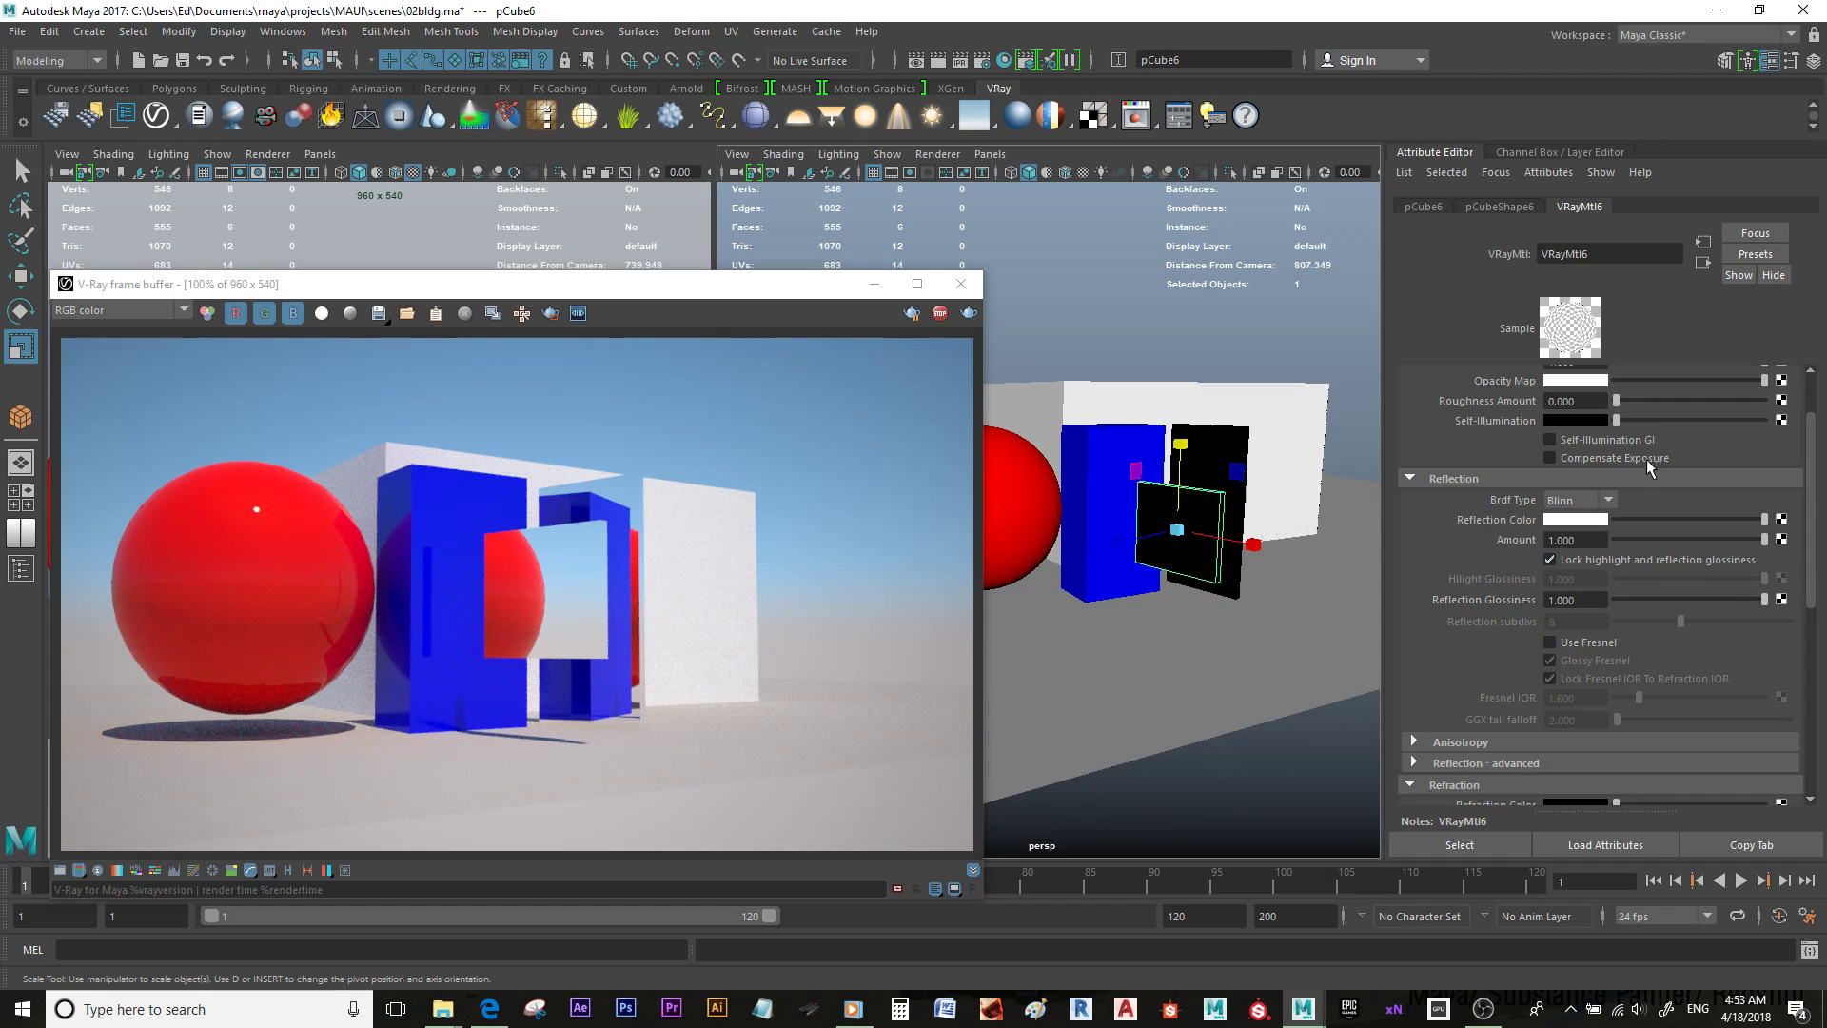
Step: Enable Use Fresnel on the slabs' shared material and set its refraction color to white
{"action": "left_click_drag", "start_coordinate": [1811, 512], "coordinate": [1821, 476]}
{"action": "scroll", "coordinate": [1659, 620], "scroll_direction": "down", "scroll_amount": 3}
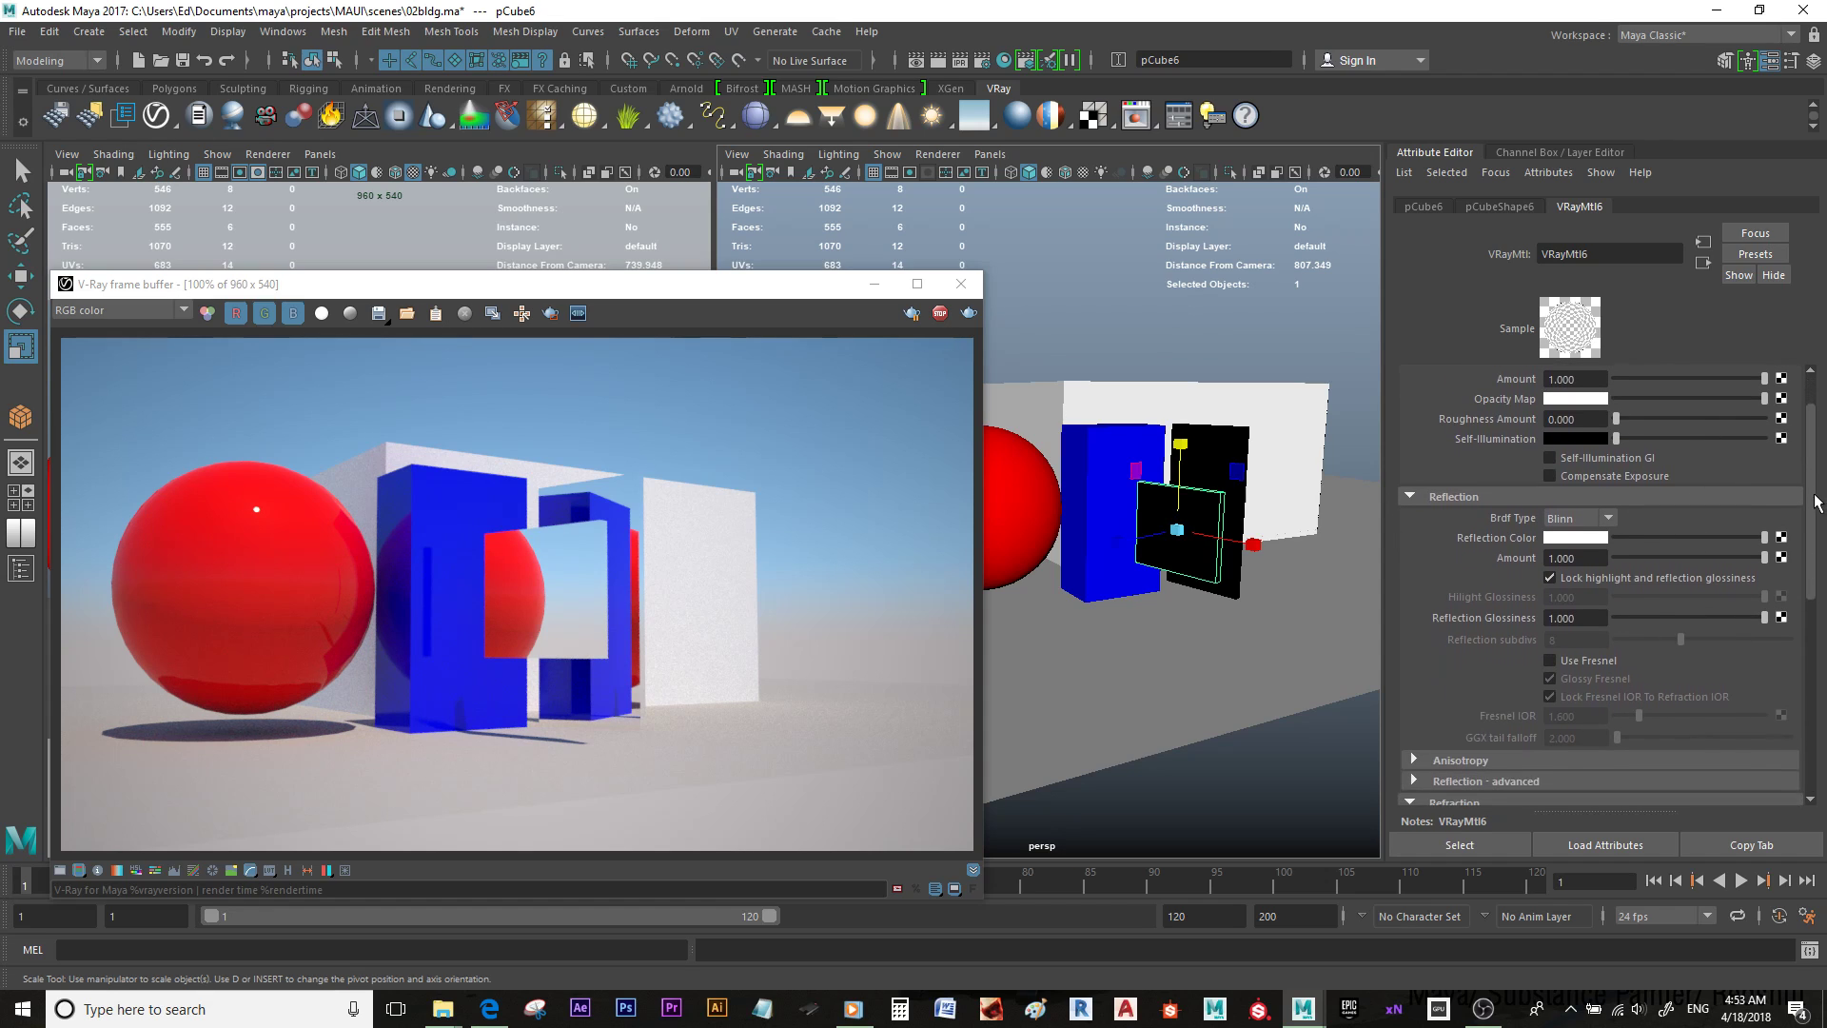
{"action": "left_click", "coordinate": [1589, 645]}
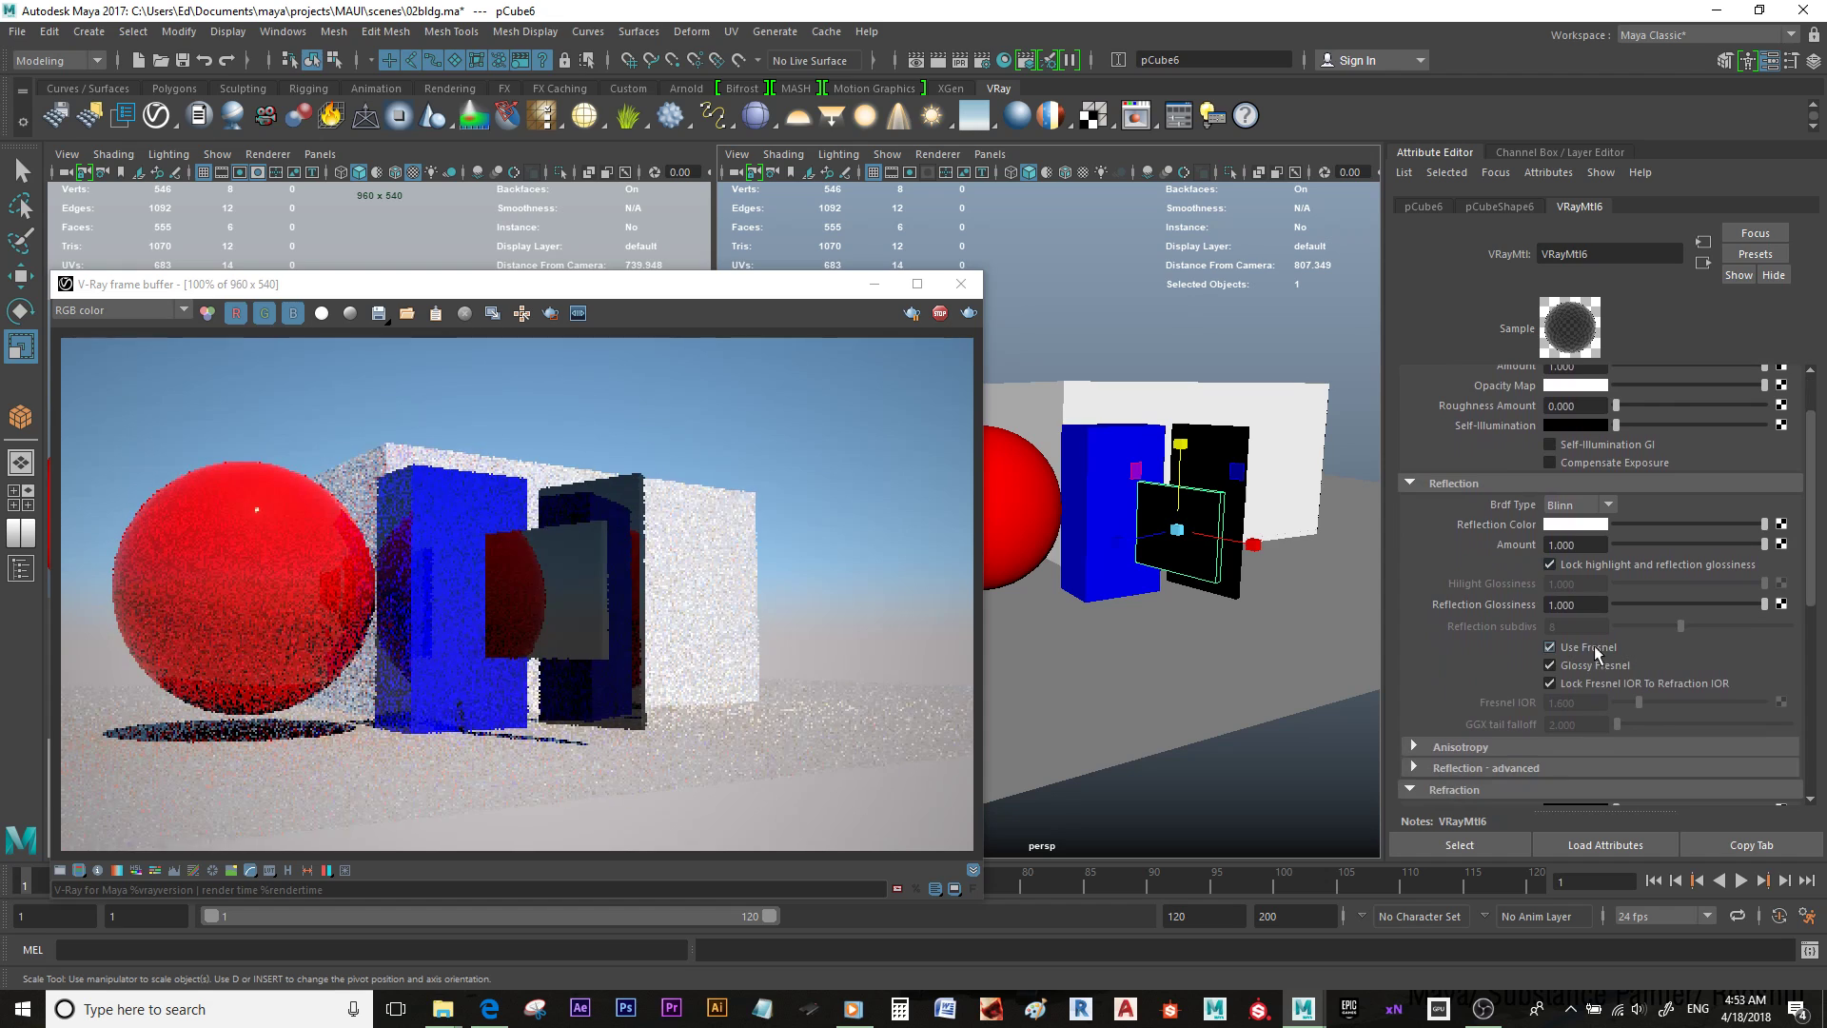
{"action": "left_click_drag", "start_coordinate": [1816, 582], "coordinate": [1804, 667]}
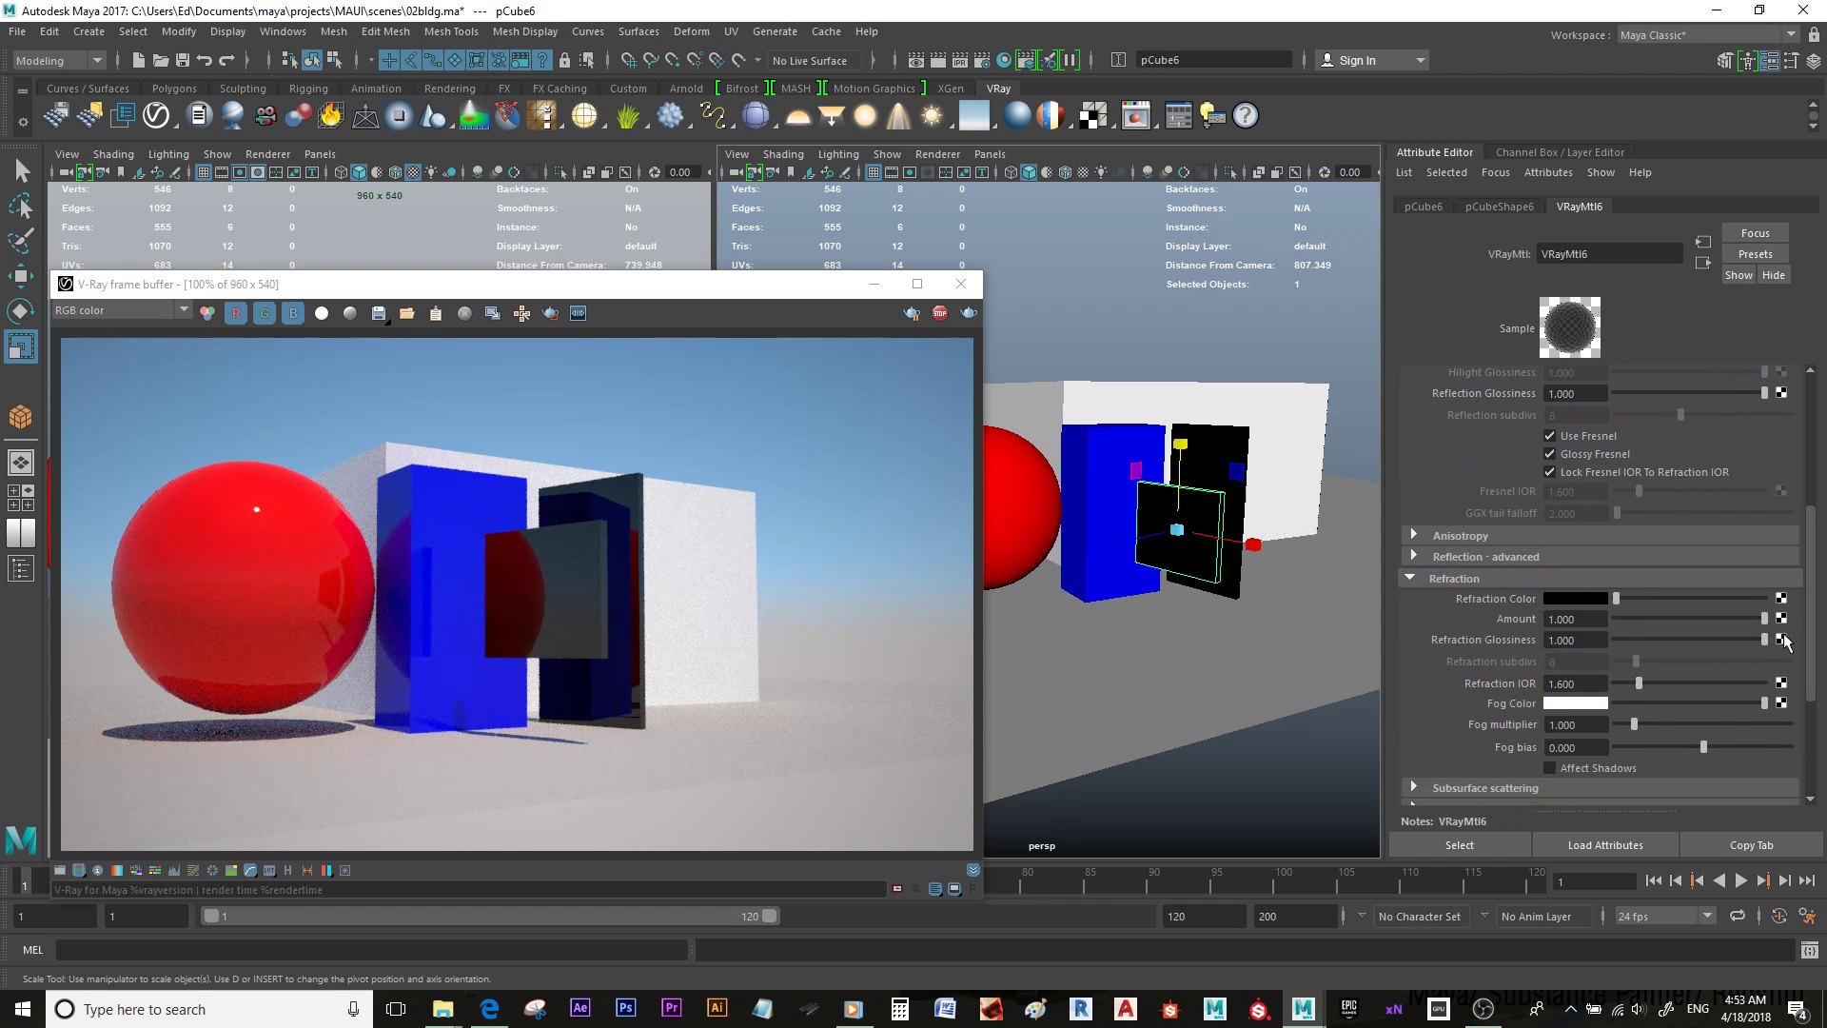
{"action": "left_click_drag", "start_coordinate": [1637, 598], "coordinate": [1768, 602]}
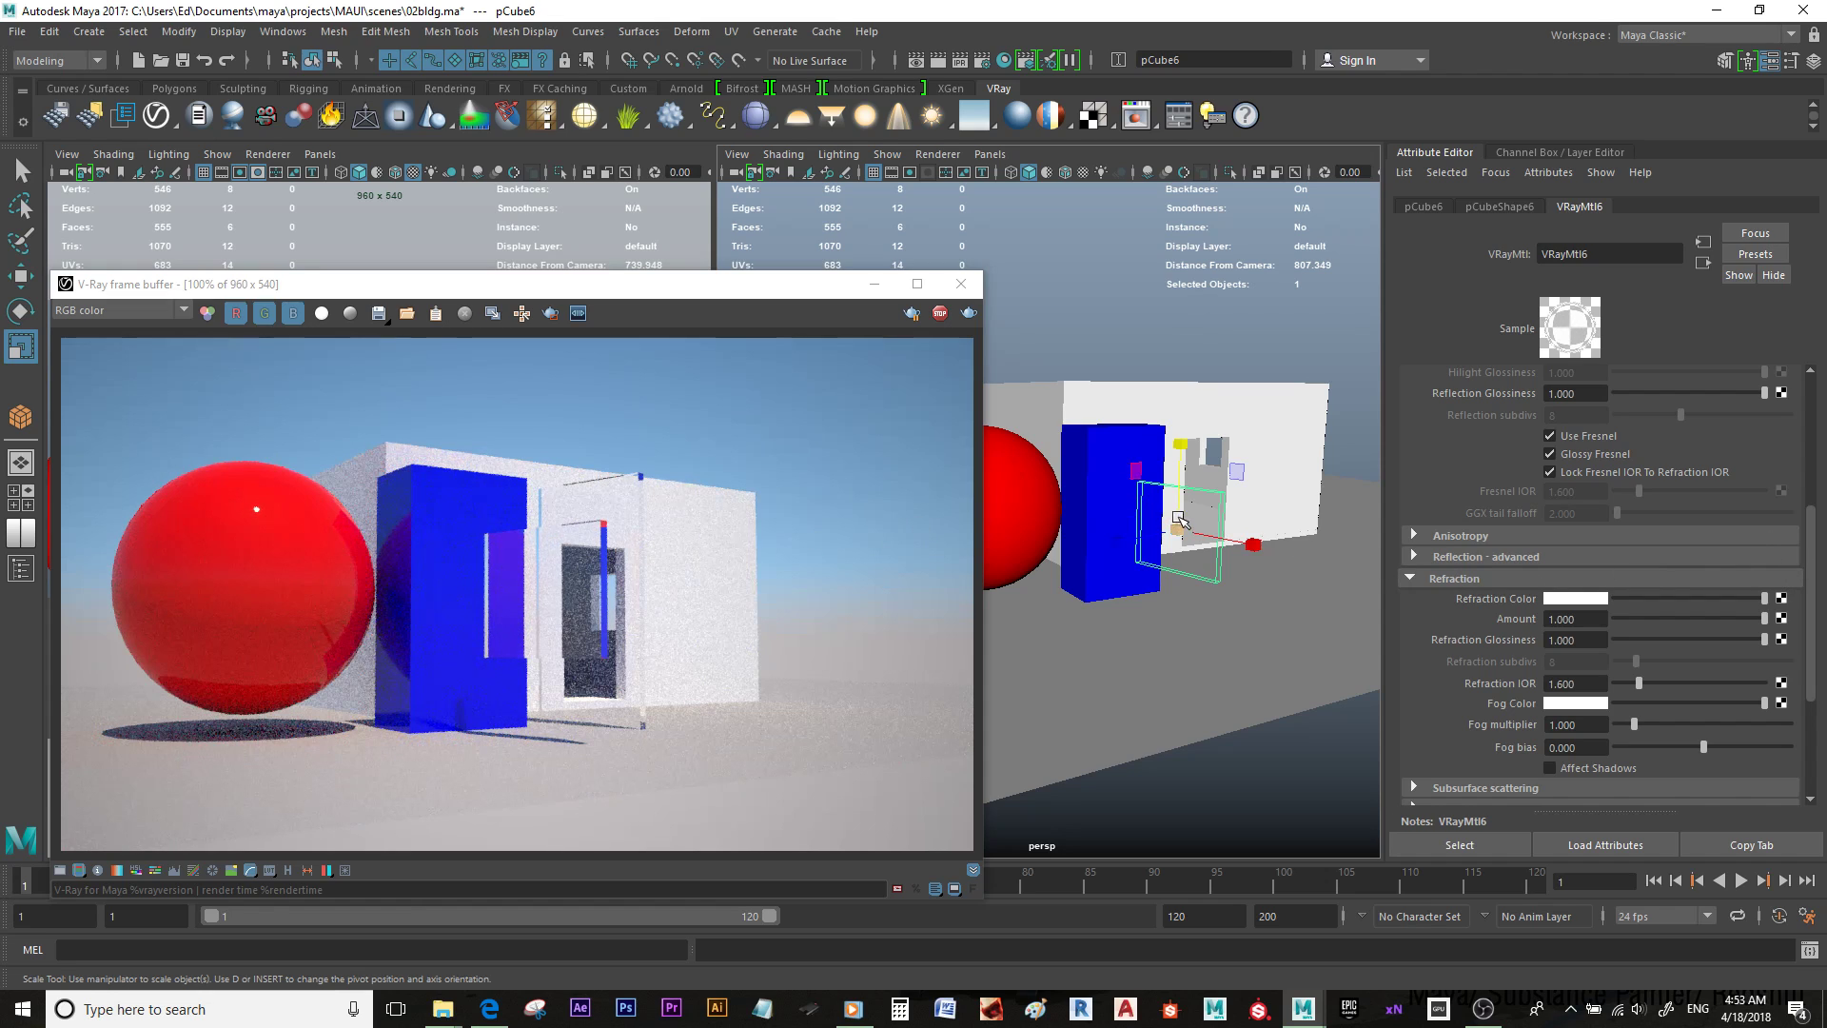
Step: Rotate the small glass pane in front of the blue box and thicken it to a Z scale of 0.270
{"action": "left_click_drag", "start_coordinate": [1167, 543], "coordinate": [1123, 542]}
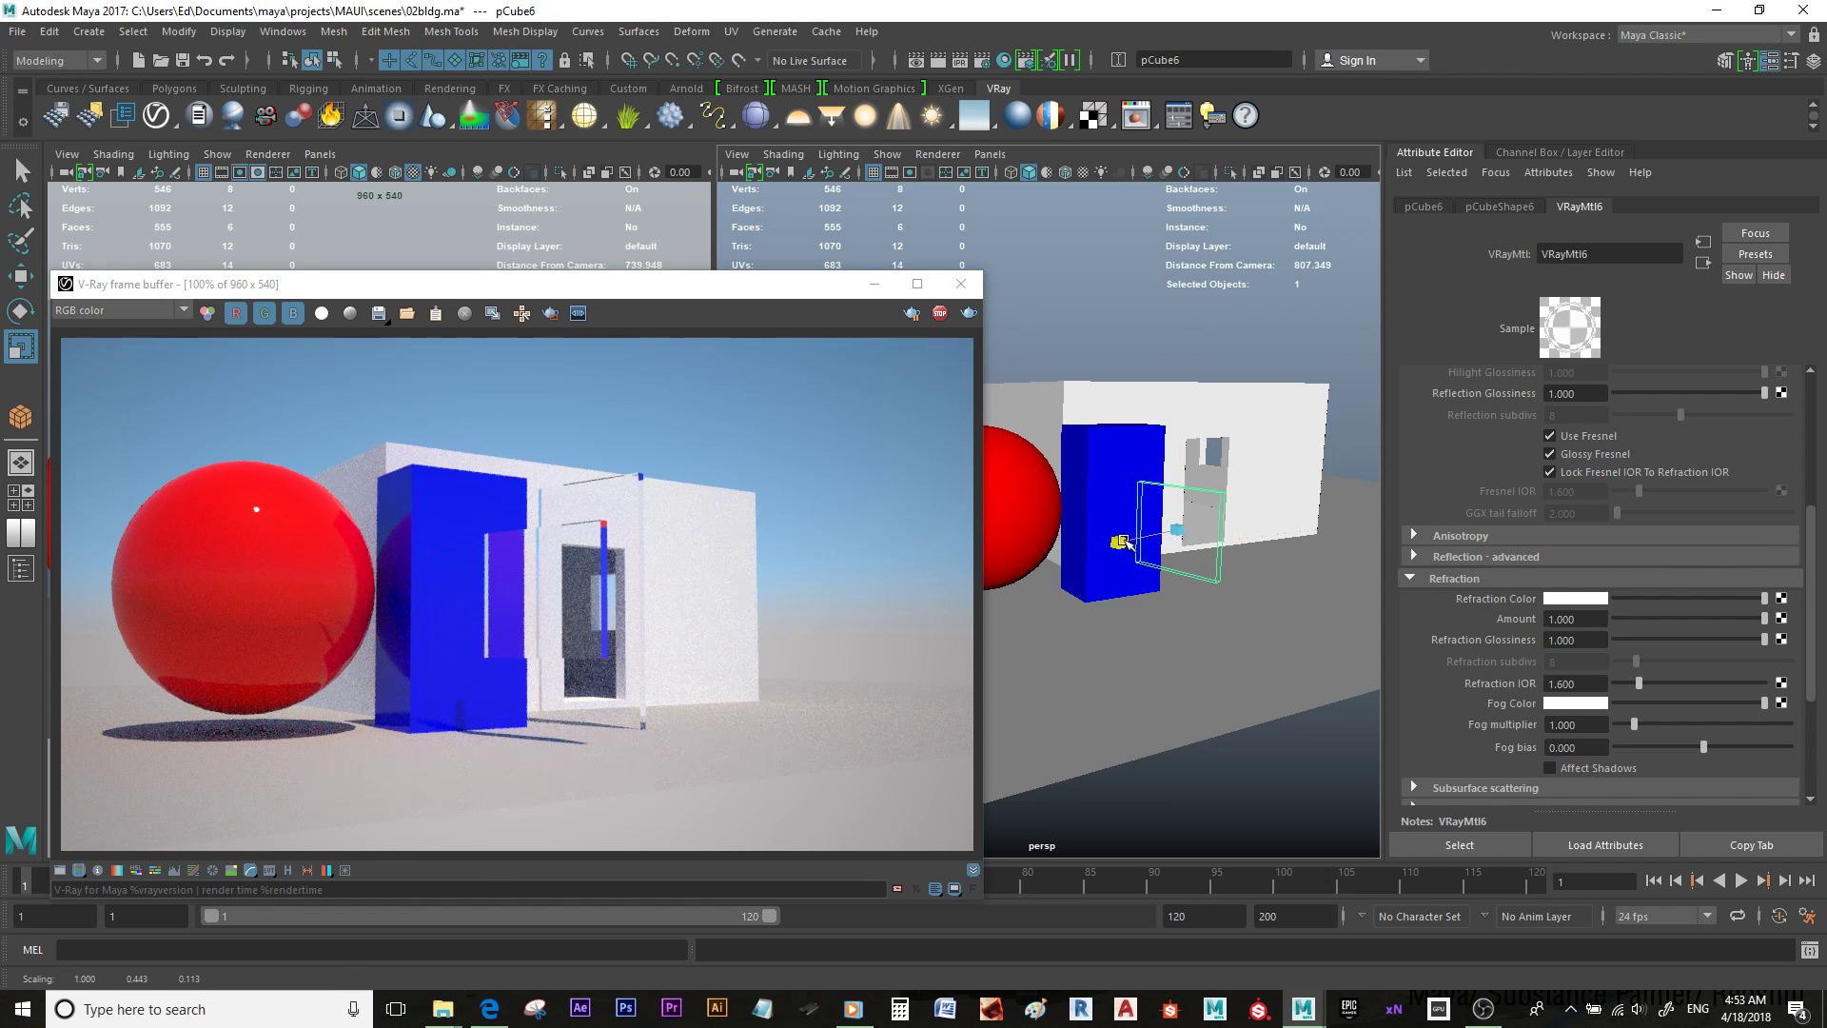
{"action": "key", "text": "e"}
{"action": "left_click_drag", "start_coordinate": [1183, 544], "coordinate": [842, 576]}
{"action": "key", "text": "r"}
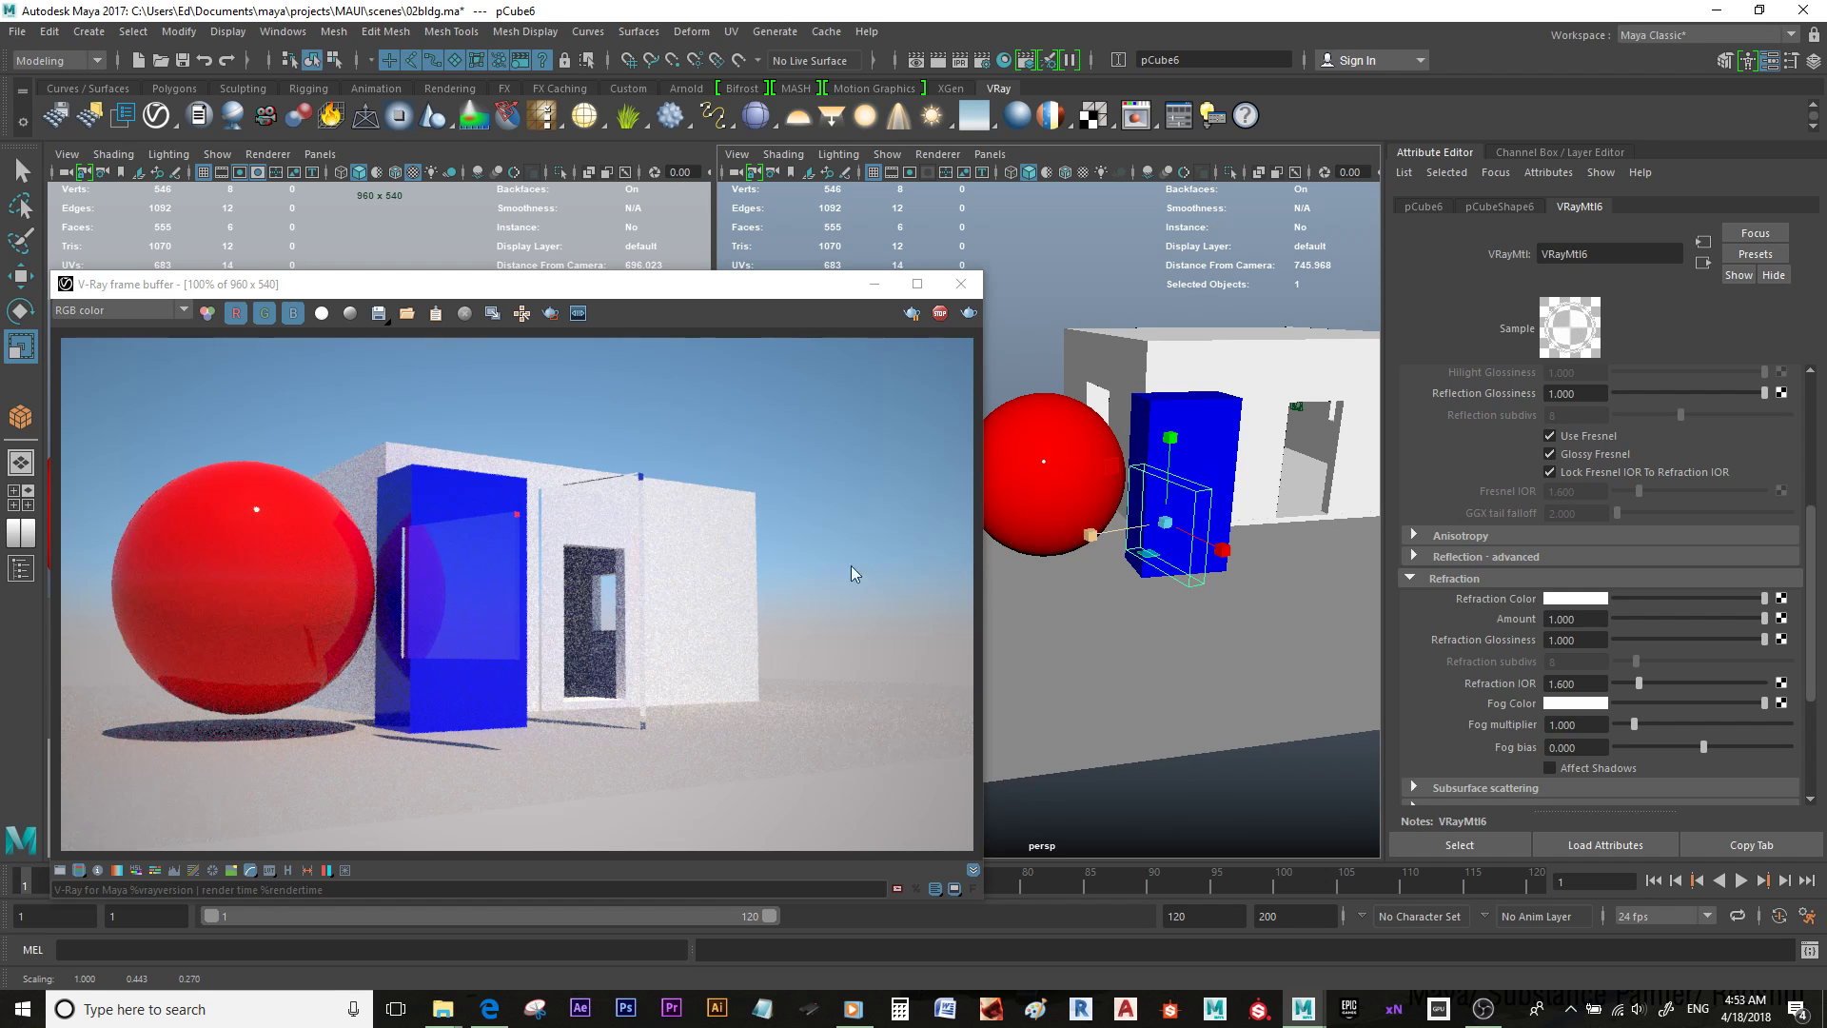
Step: Adjust the small glass pane's rotation and move it along X toward the building's doorway
{"action": "left_click_drag", "start_coordinate": [1155, 600], "coordinate": [1115, 613], "text": "alt"}
{"action": "key", "text": "e"}
{"action": "left_click_drag", "start_coordinate": [1190, 545], "coordinate": [1219, 554]}
{"action": "key", "text": "w"}
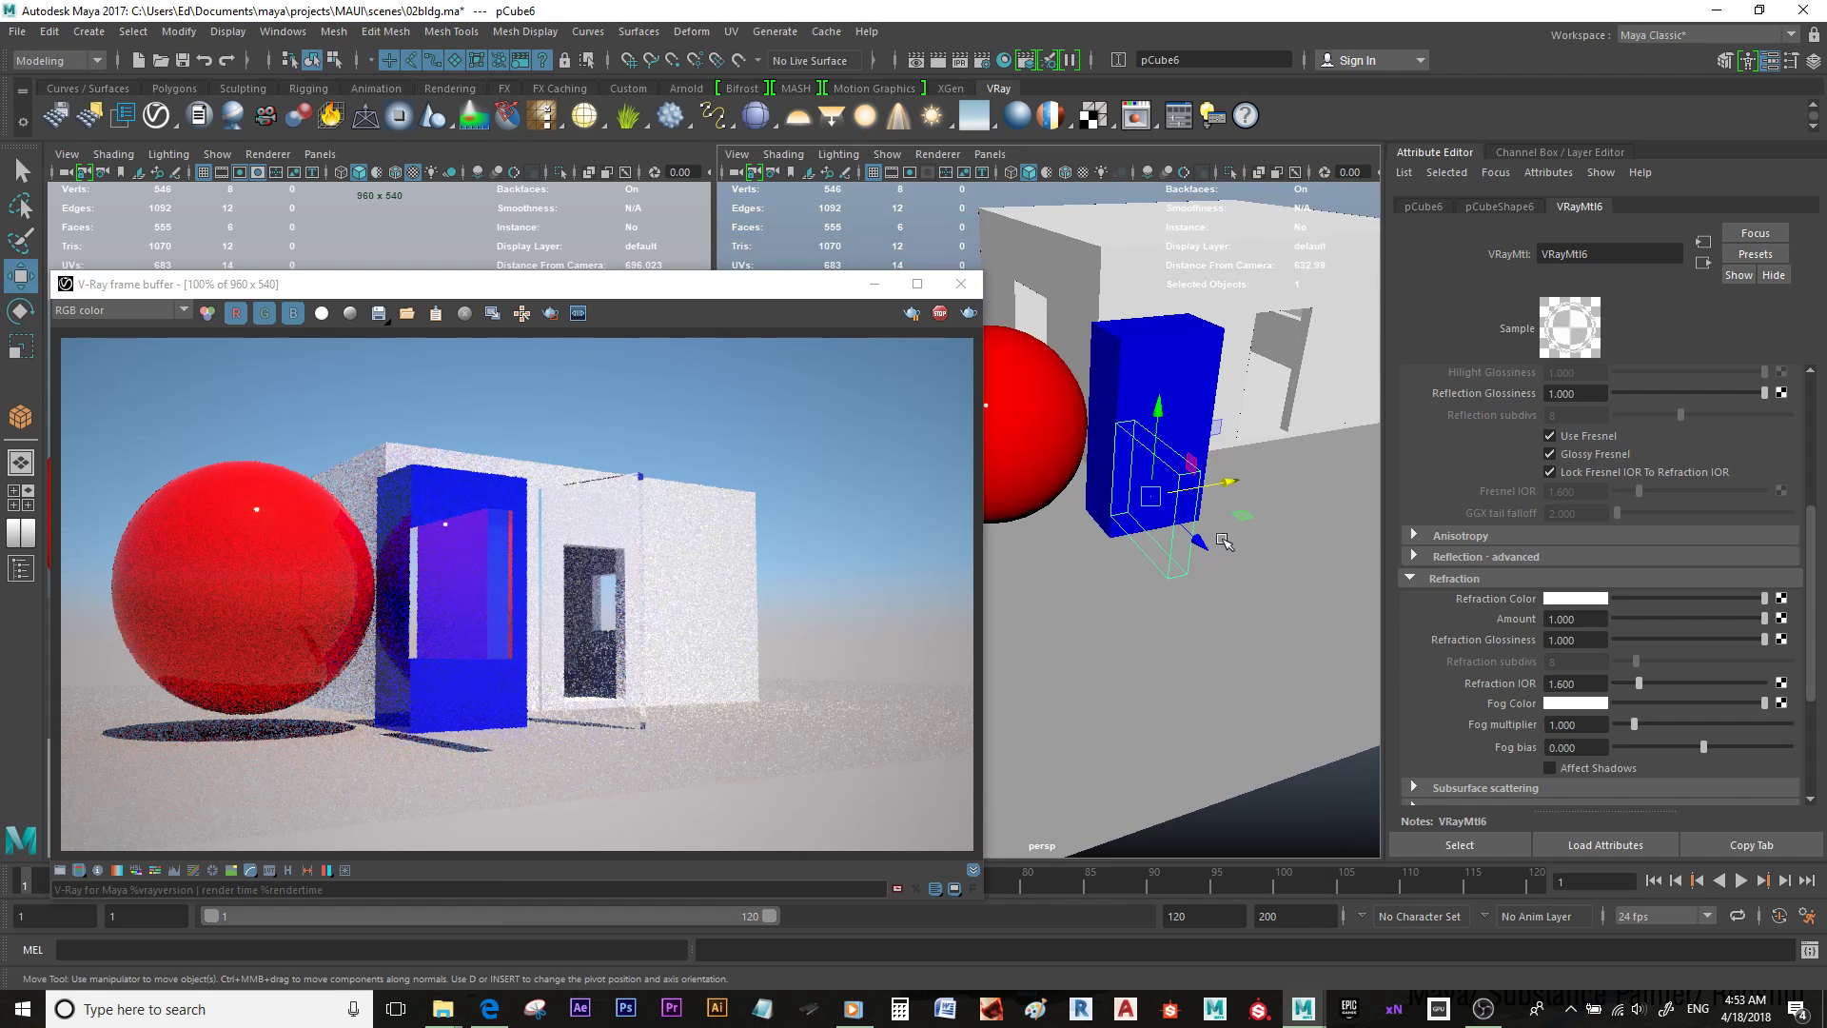
{"action": "mouse_move", "coordinate": [1232, 481]}
{"action": "left_mouse_down"}
{"action": "mouse_move", "coordinate": [1301, 473]}
{"action": "mouse_move", "coordinate": [1216, 471]}
{"action": "mouse_move", "coordinate": [1206, 494]}
{"action": "left_mouse_up"}
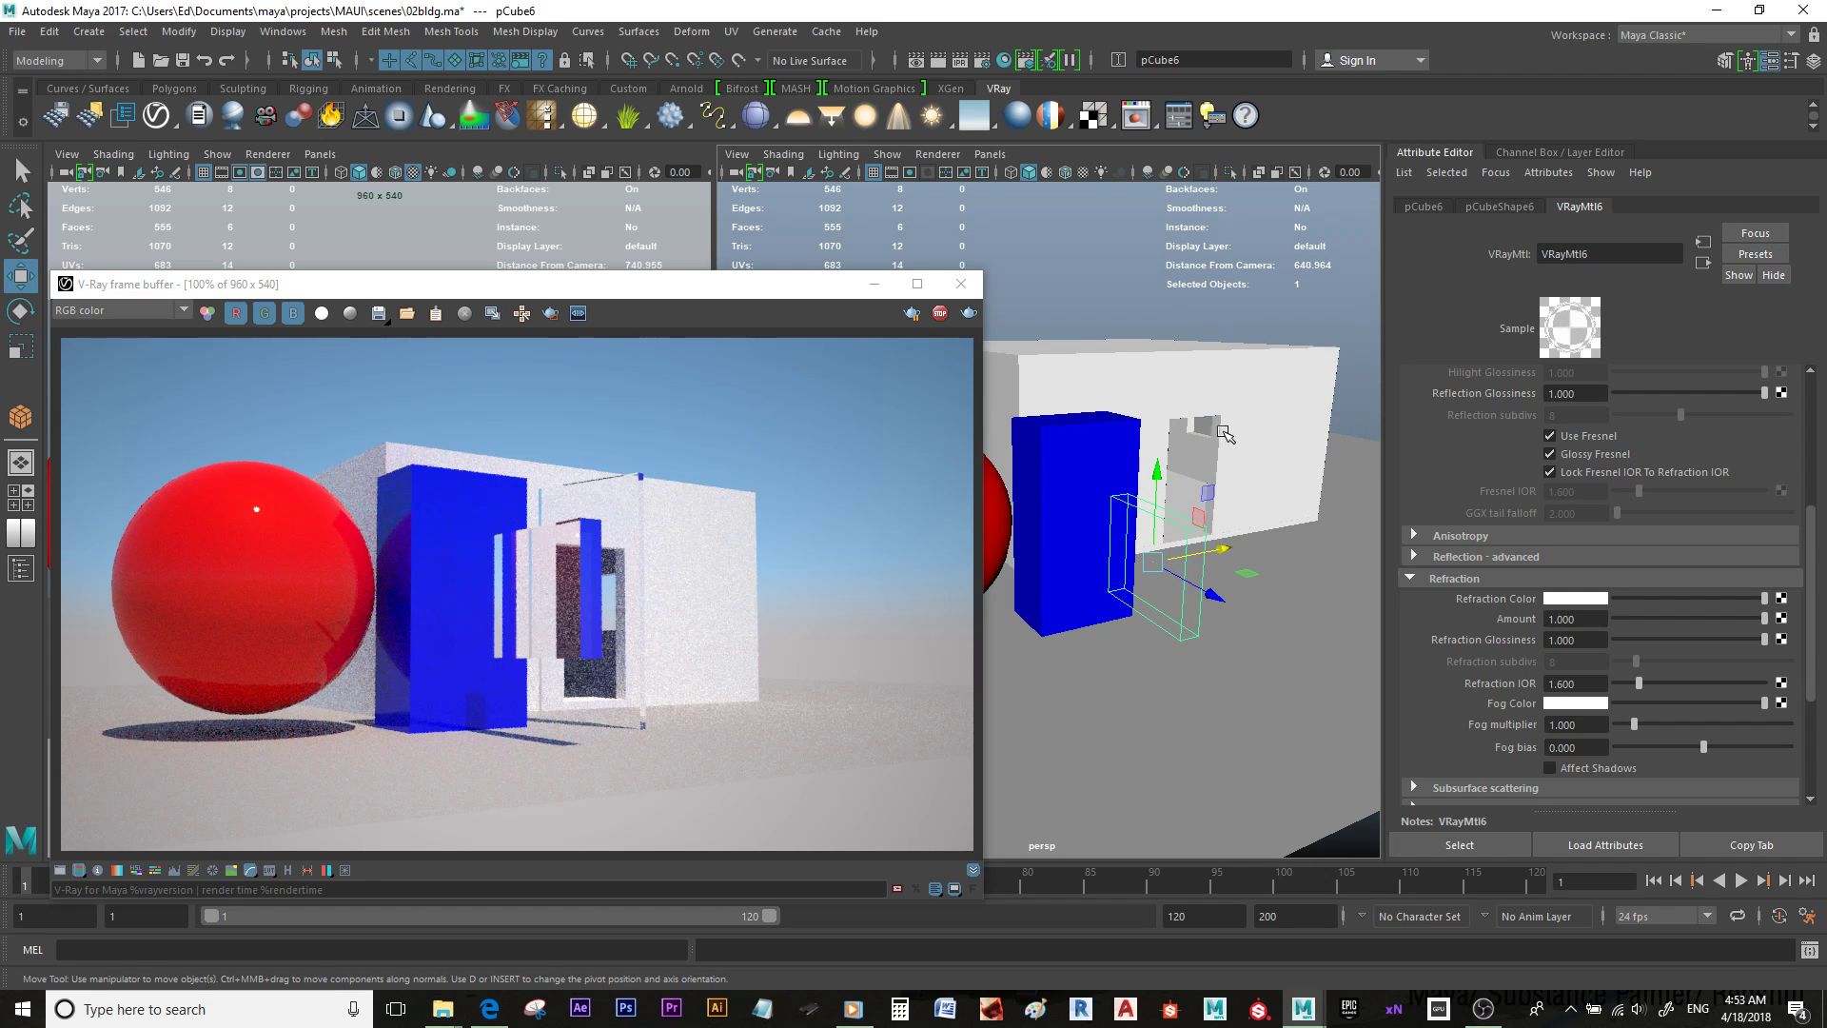
Step: Display wireframes on the shaded objects in the perspective view and assign a new V-Ray material to the tall slab
{"action": "left_click", "coordinate": [1067, 175]}
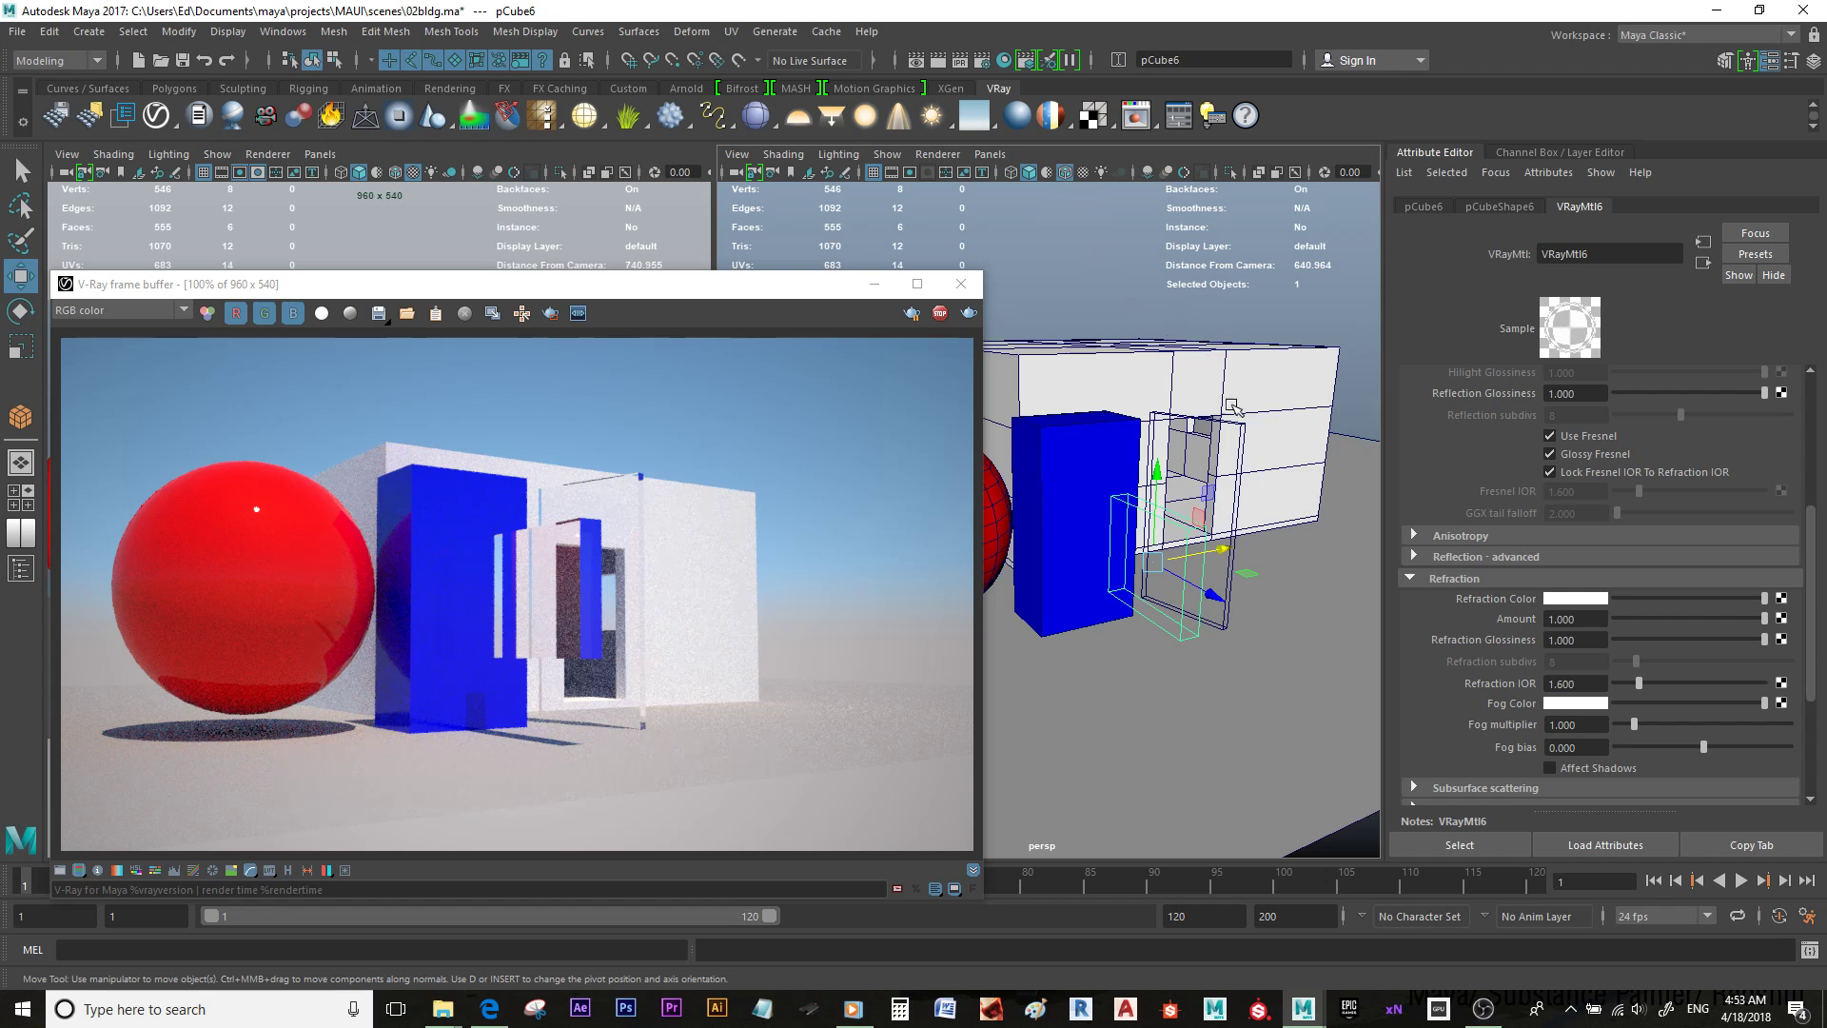
{"action": "left_click", "coordinate": [1247, 447]}
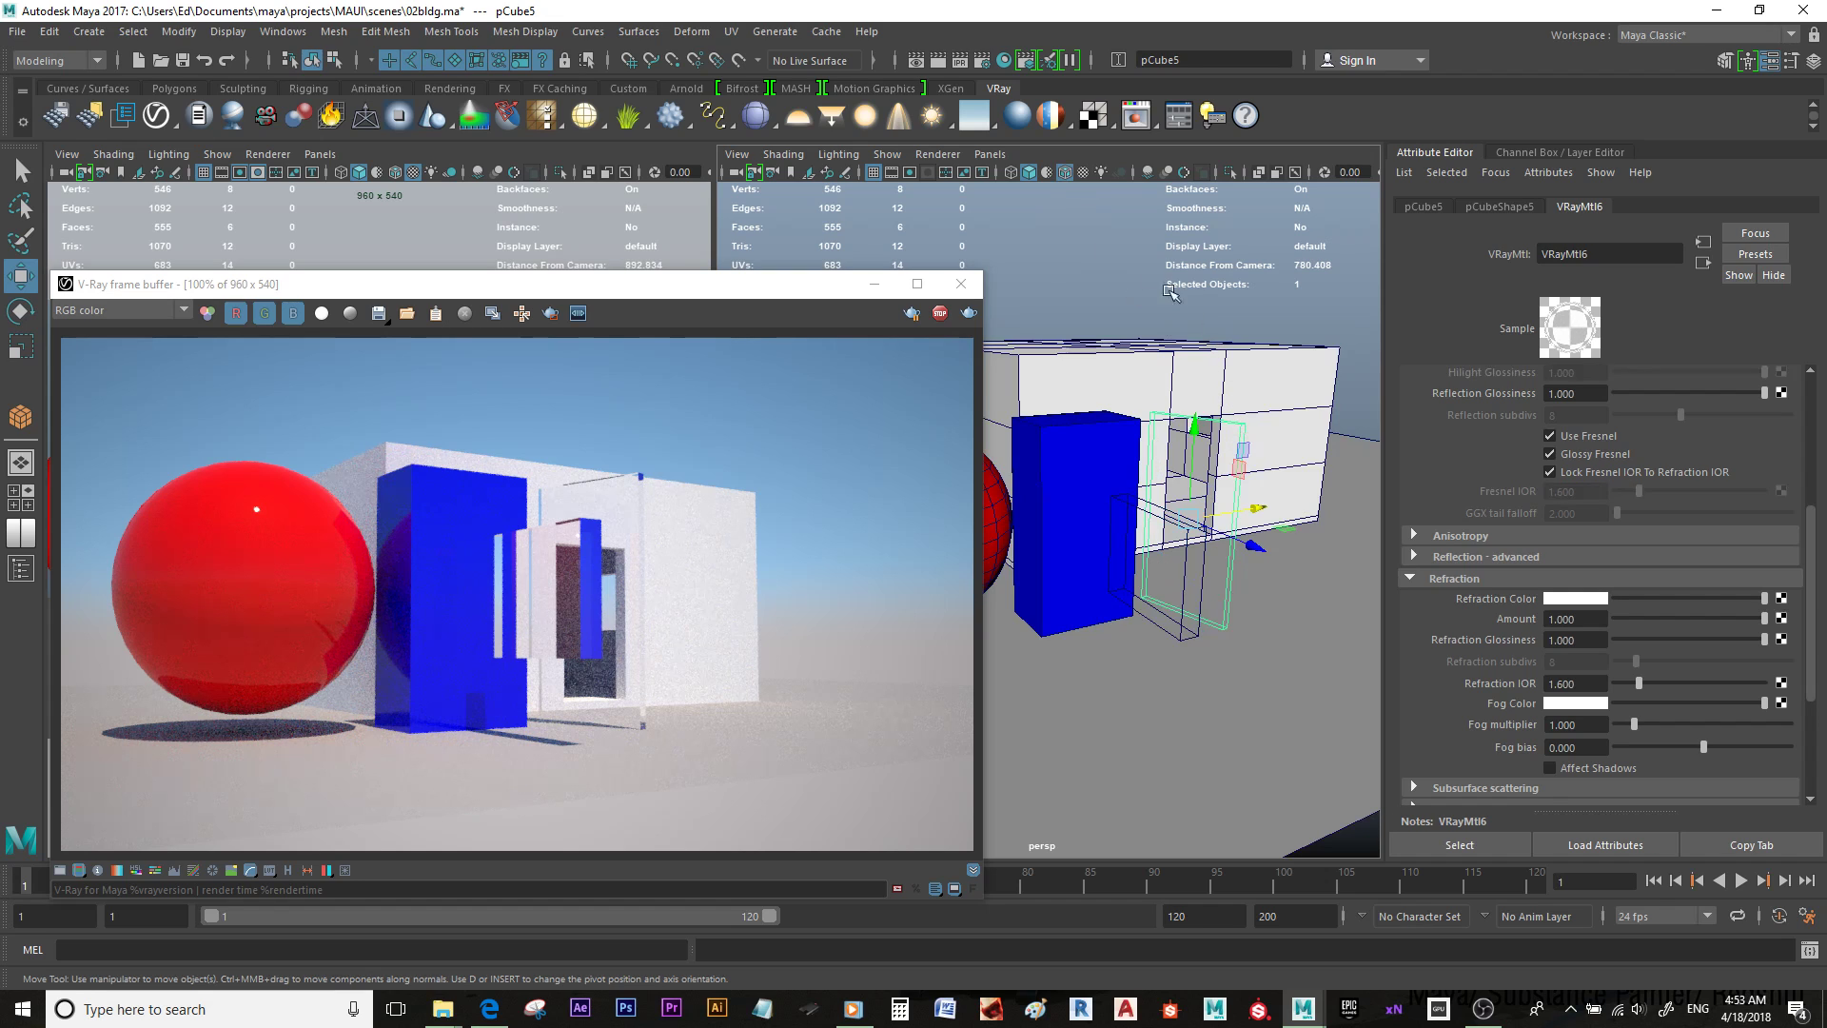
{"action": "left_click", "coordinate": [1018, 116]}
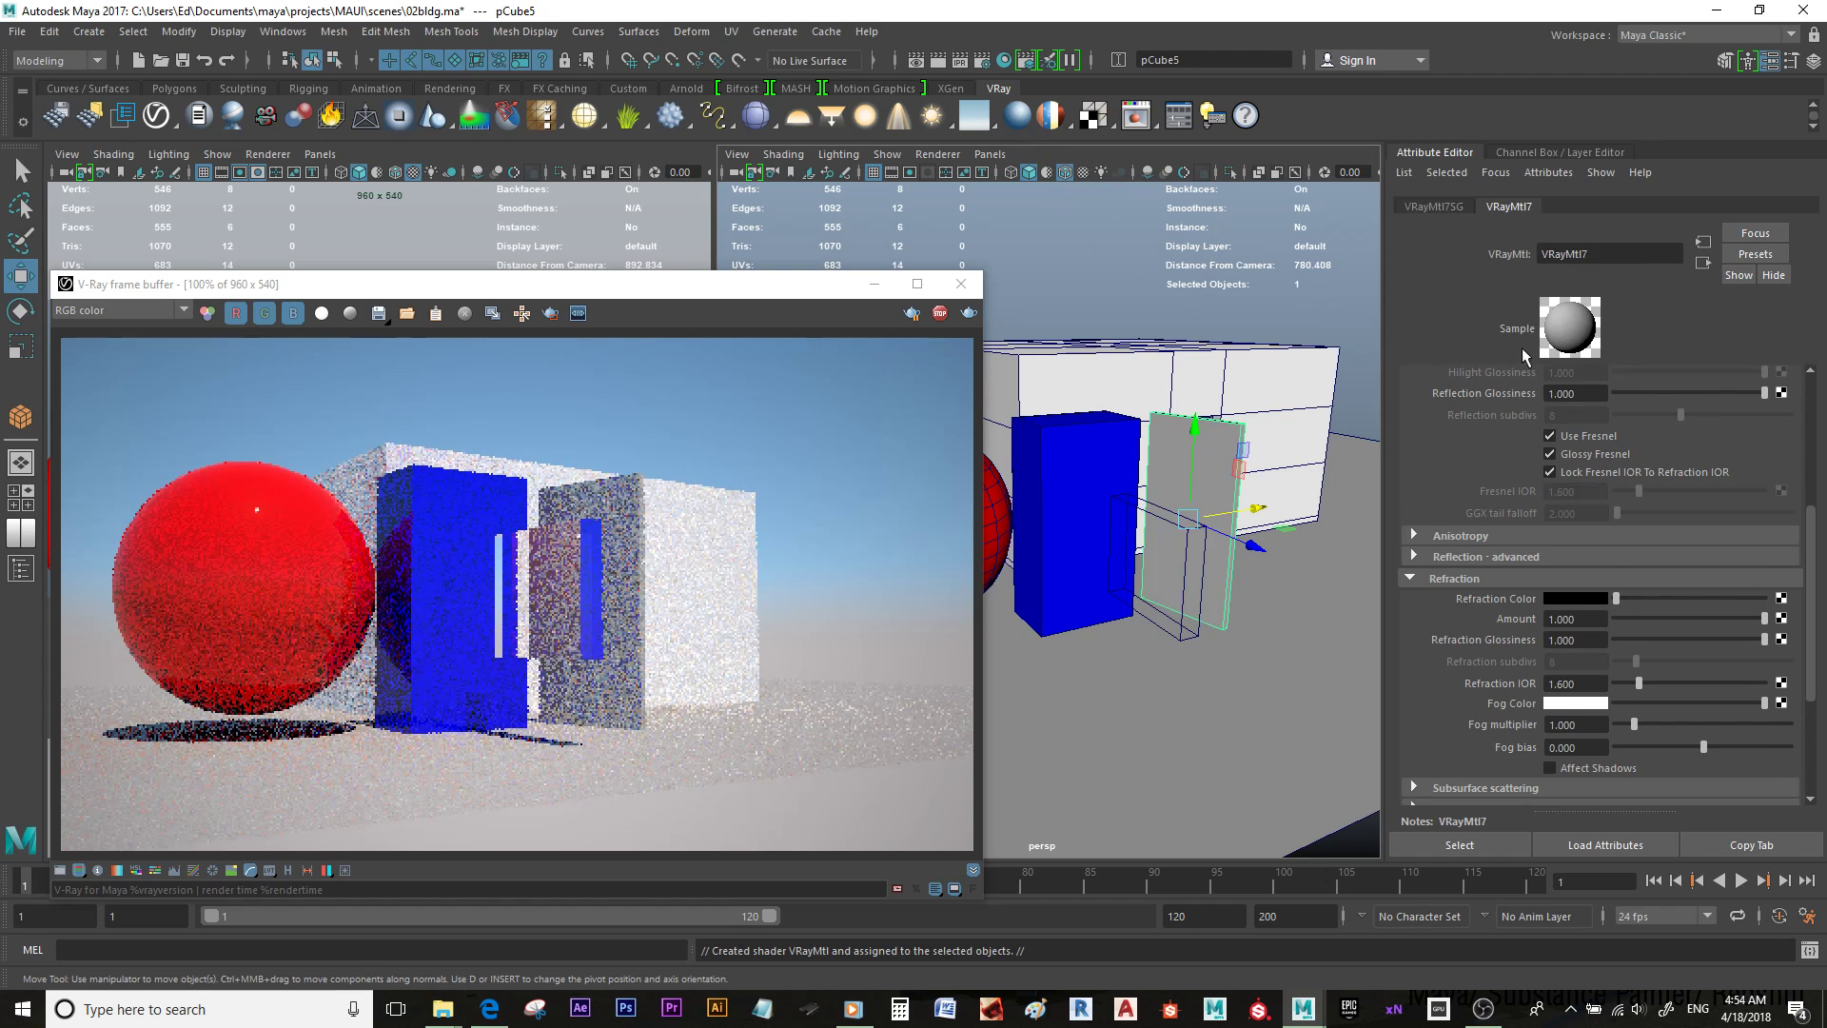
Step: Give the tall slab's new material a black diffuse color and a white reflection color, with Use Fresnel off
{"action": "scroll", "coordinate": [1618, 409], "scroll_direction": "up", "scroll_amount": 5}
{"action": "left_click_drag", "start_coordinate": [1667, 423], "coordinate": [1616, 420]}
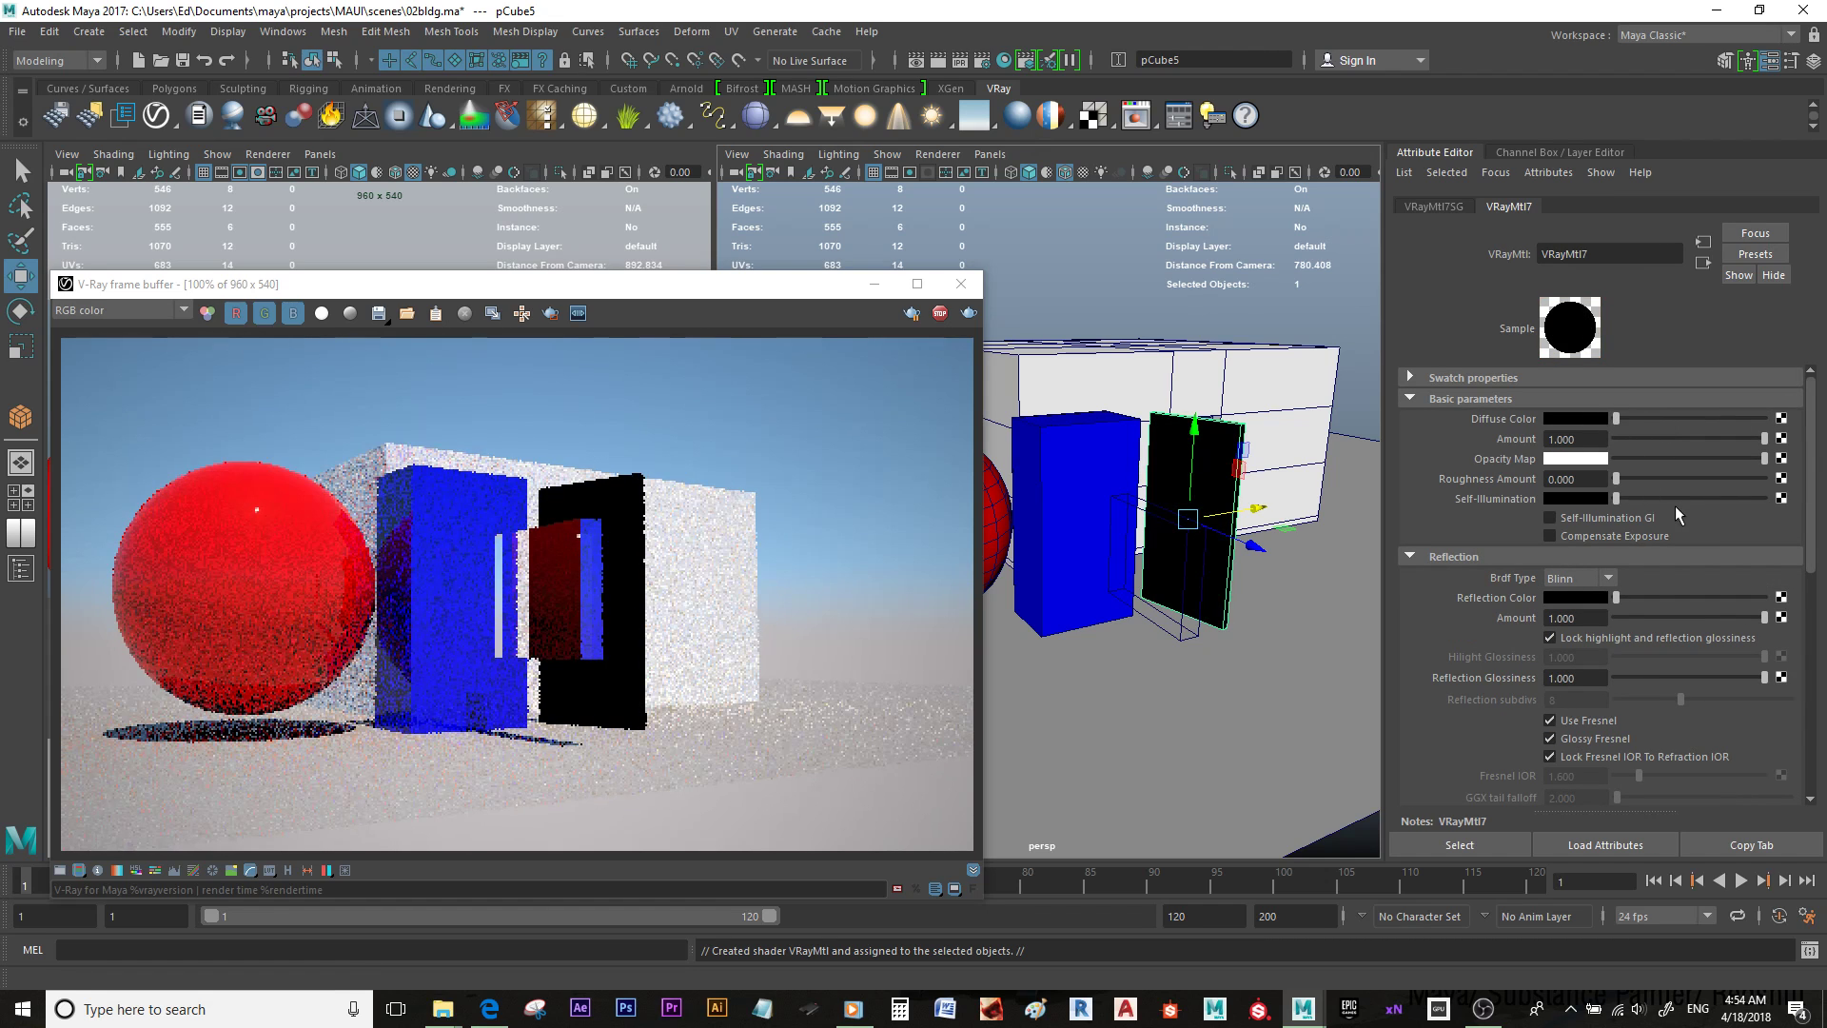
{"action": "left_click_drag", "start_coordinate": [1647, 597], "coordinate": [1808, 621]}
{"action": "left_click", "coordinate": [1580, 560]}
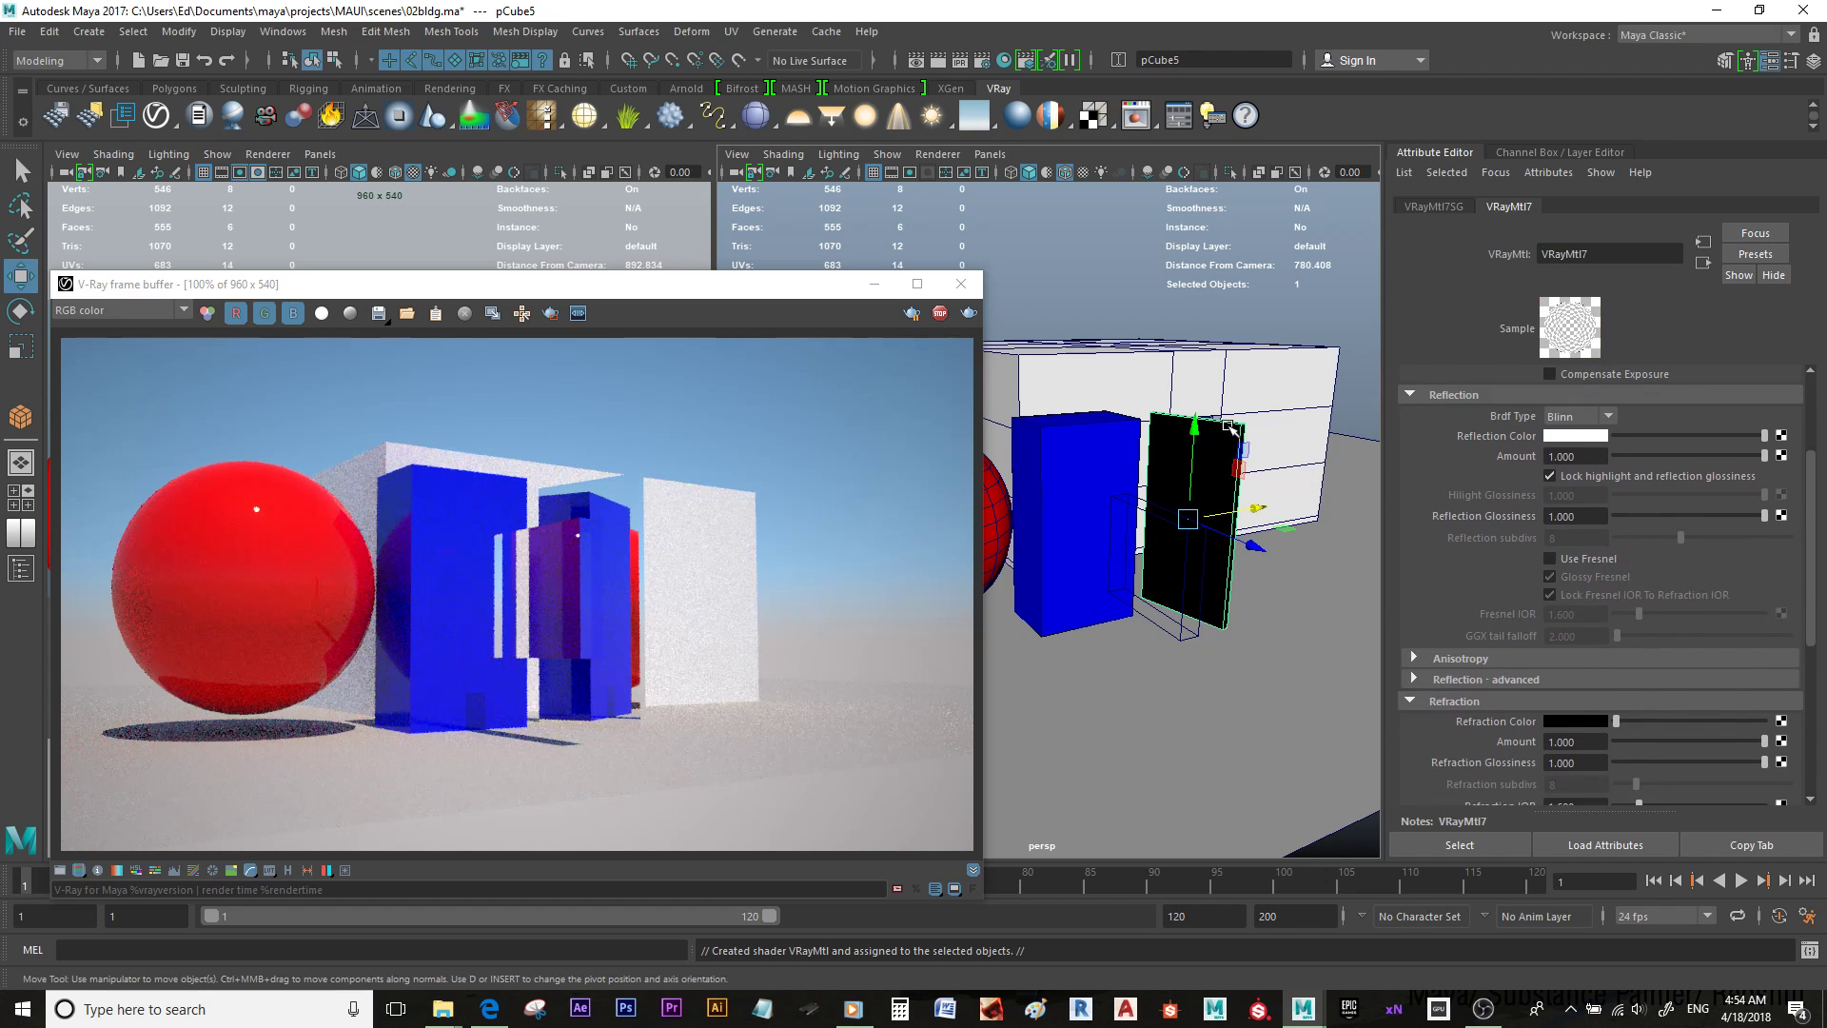
Step: Move the small glass pane back along X toward the blue box
{"action": "left_click", "coordinate": [1183, 614]}
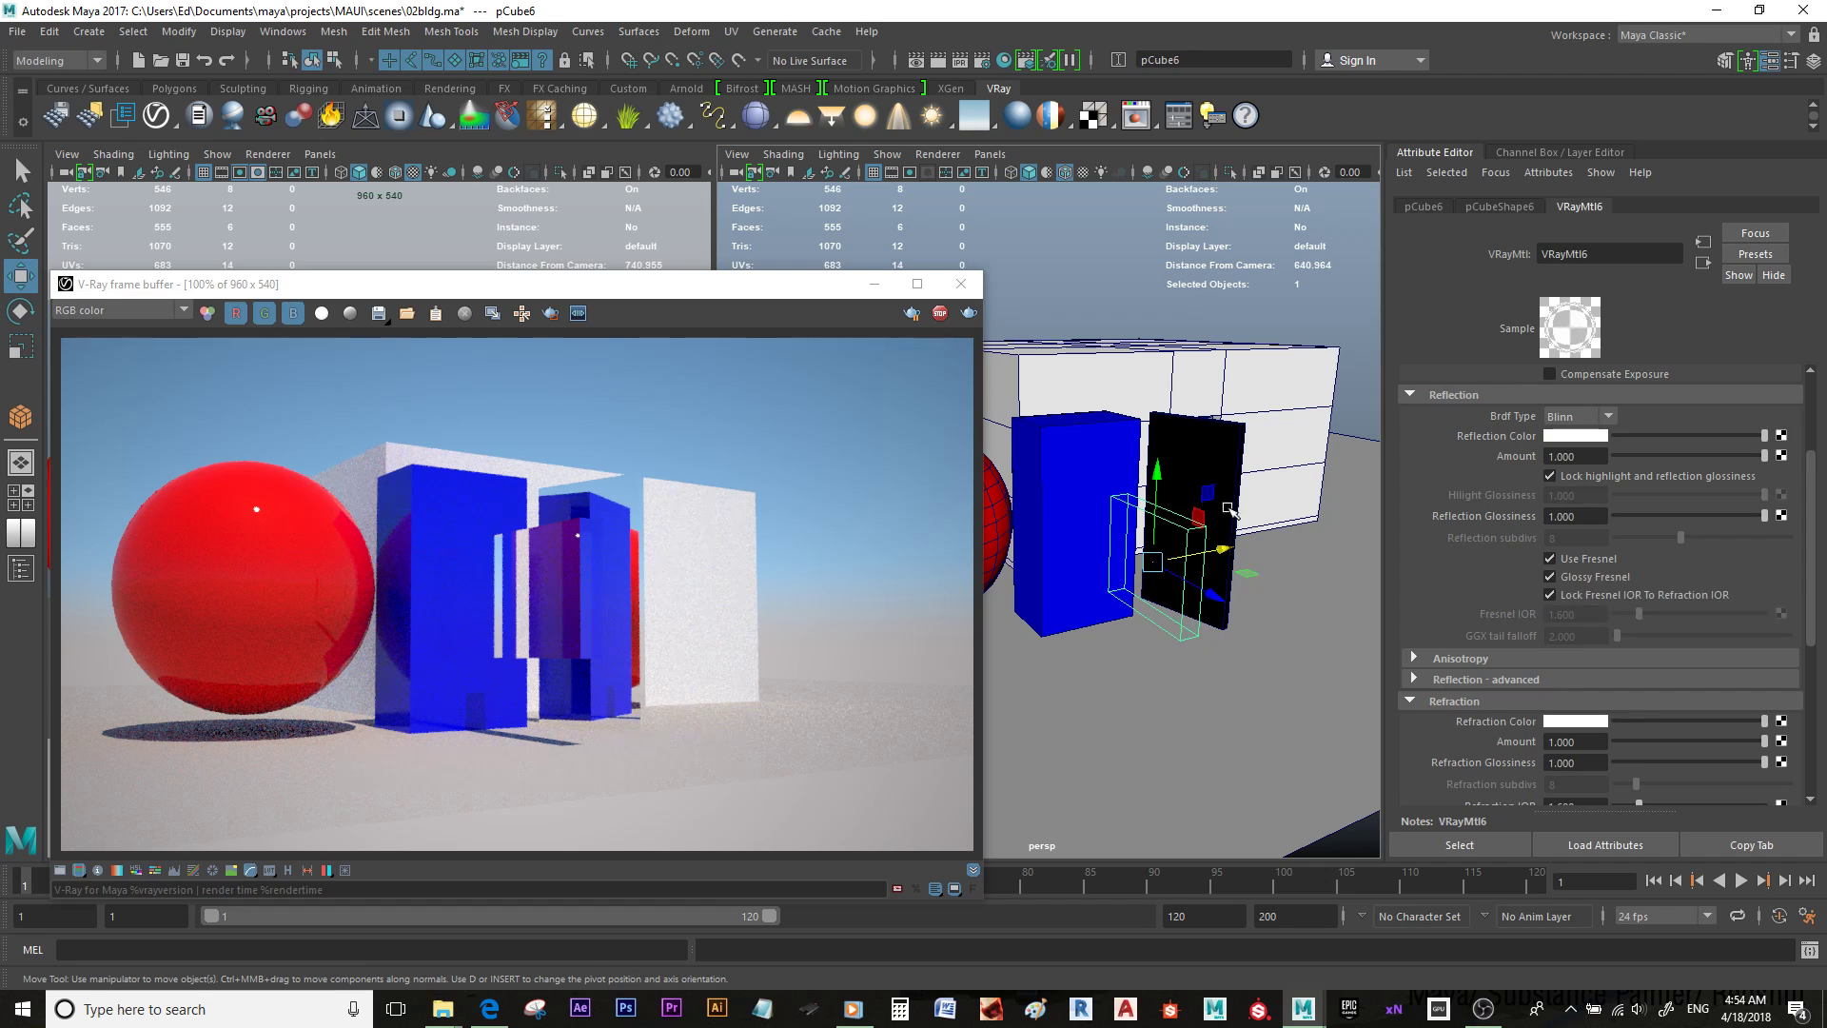
{"action": "left_click_drag", "start_coordinate": [1212, 573], "coordinate": [1260, 552]}
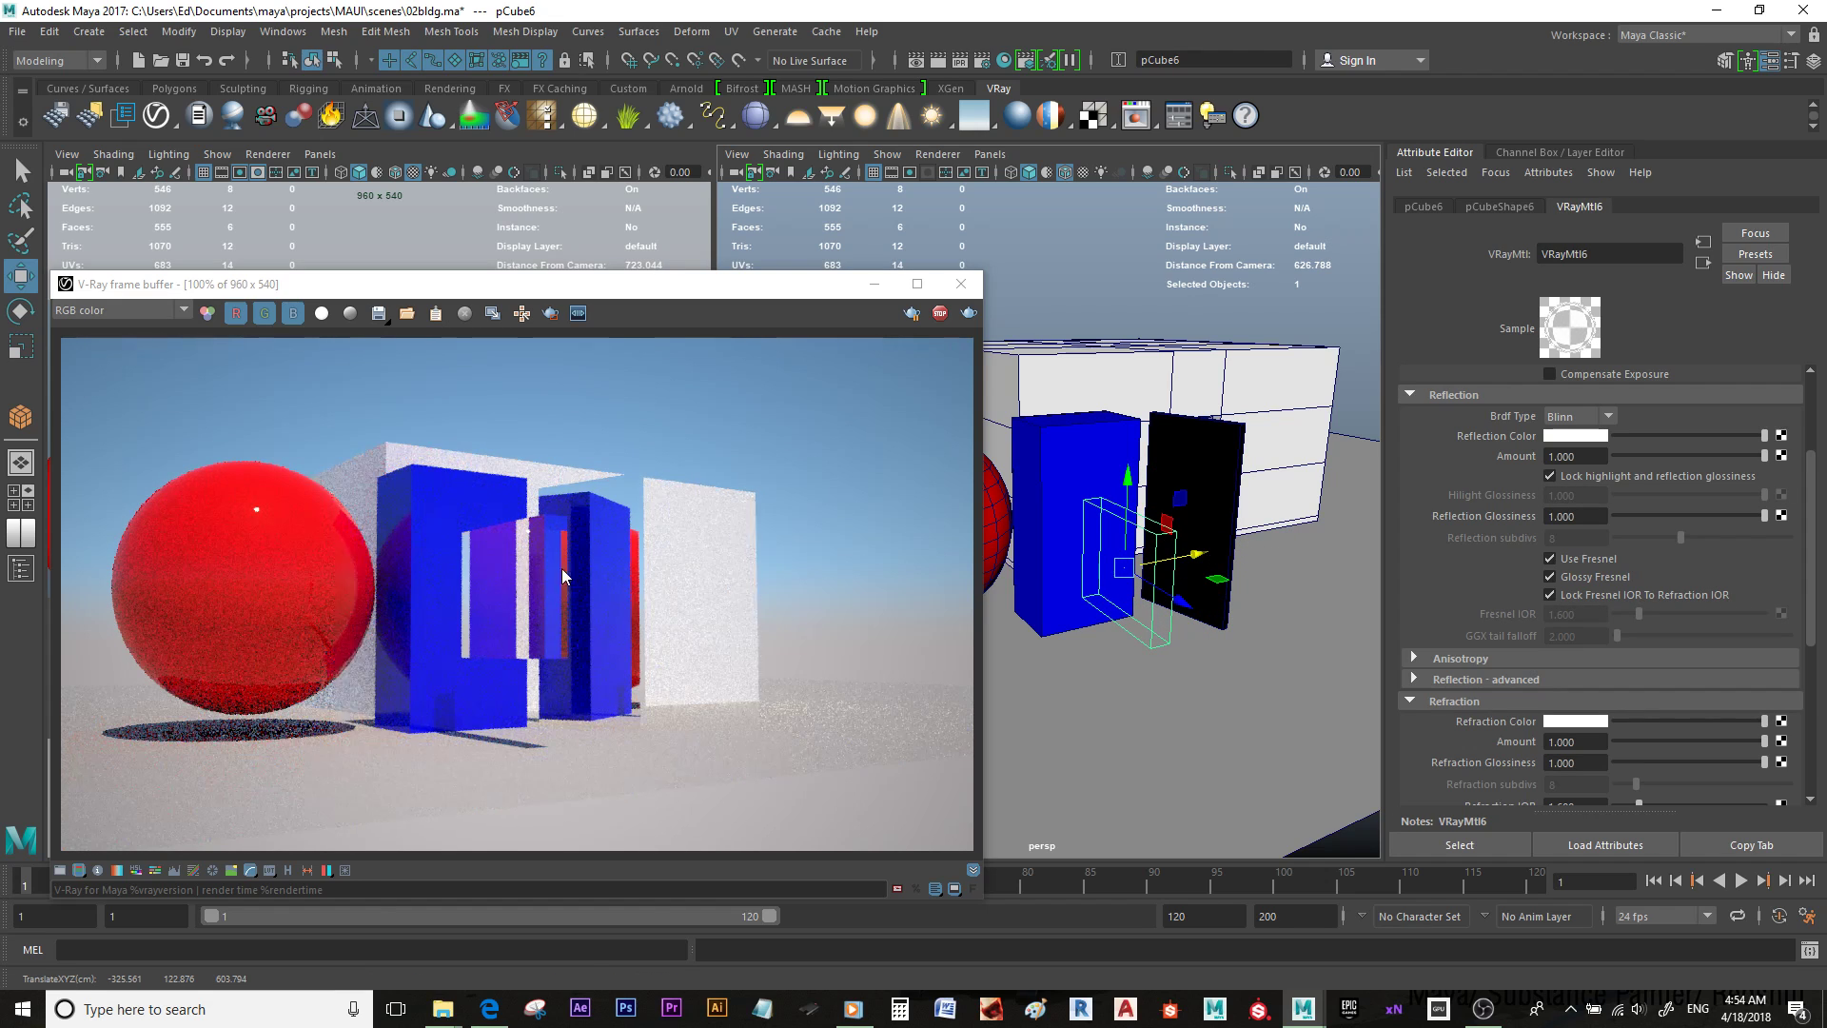
Step: Try cyan as the small glass pane's fog color and set it to magenta, keeping the refraction color white
{"action": "left_click_drag", "start_coordinate": [1811, 612], "coordinate": [1818, 681]}
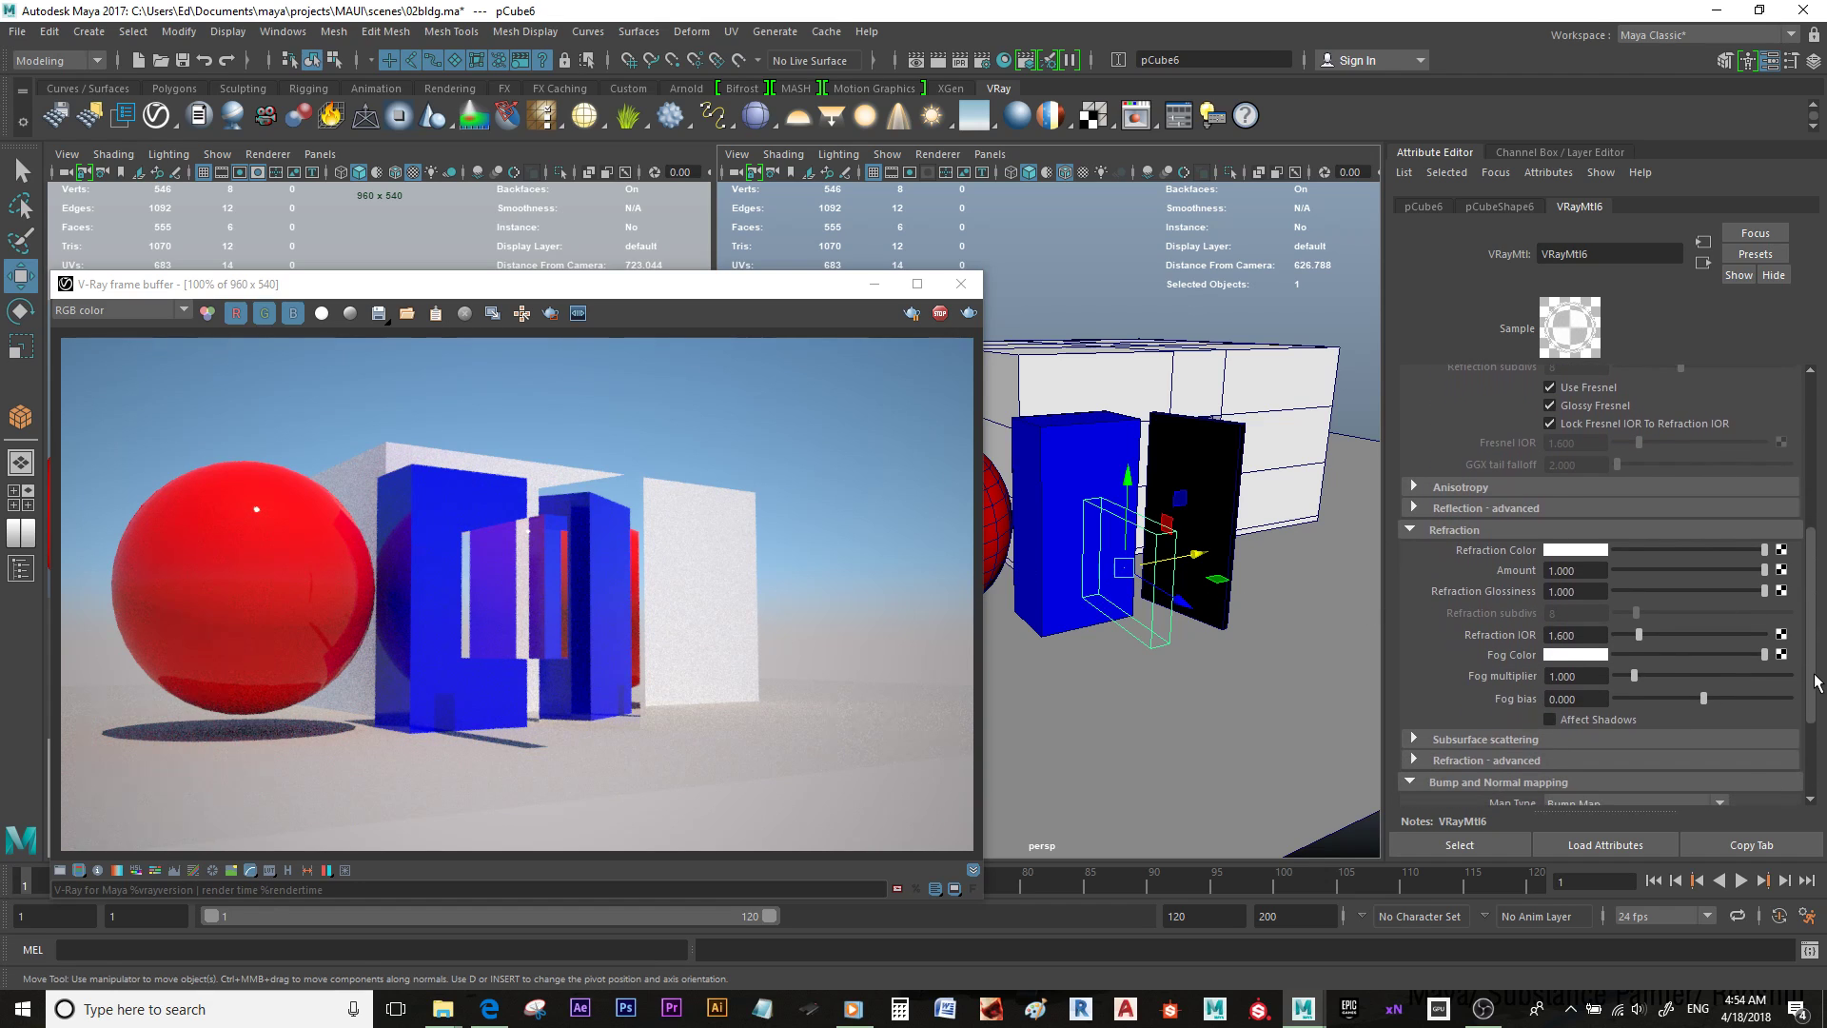
{"action": "left_click", "coordinate": [1595, 655]}
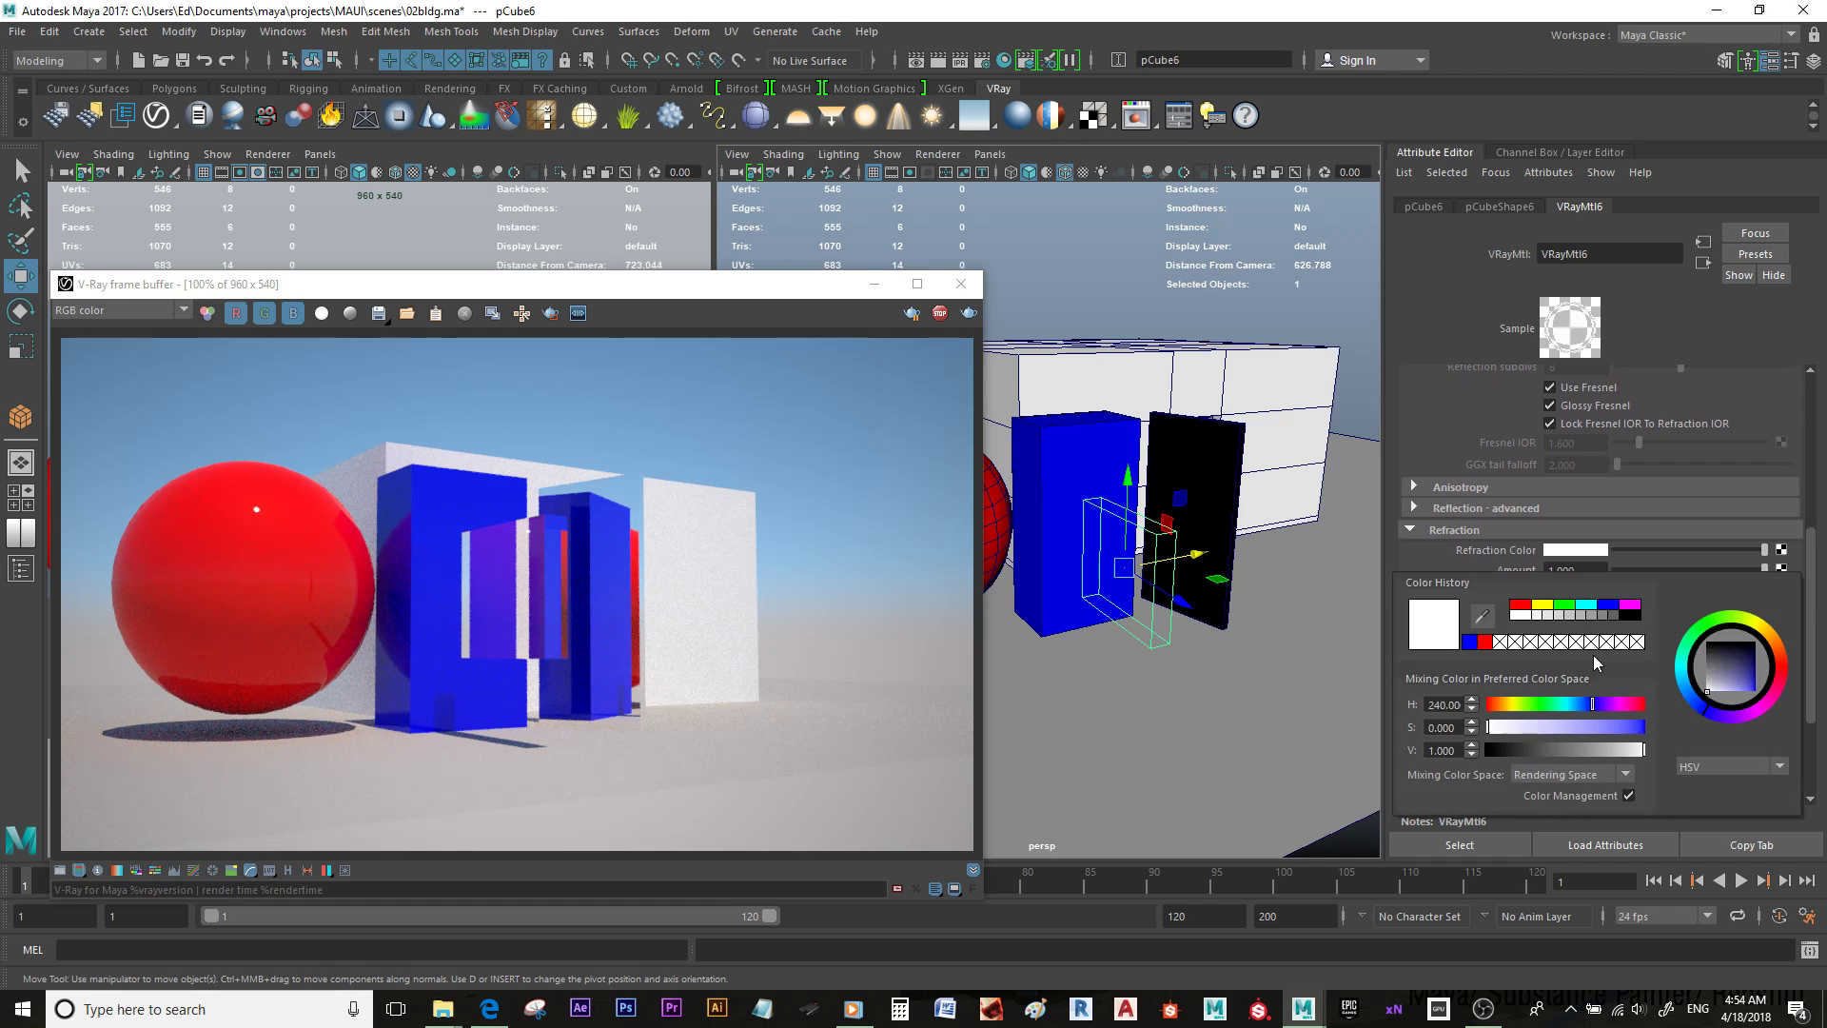
{"action": "left_click", "coordinate": [1822, 529]}
{"action": "left_click_drag", "start_coordinate": [1820, 529], "coordinate": [1818, 386]}
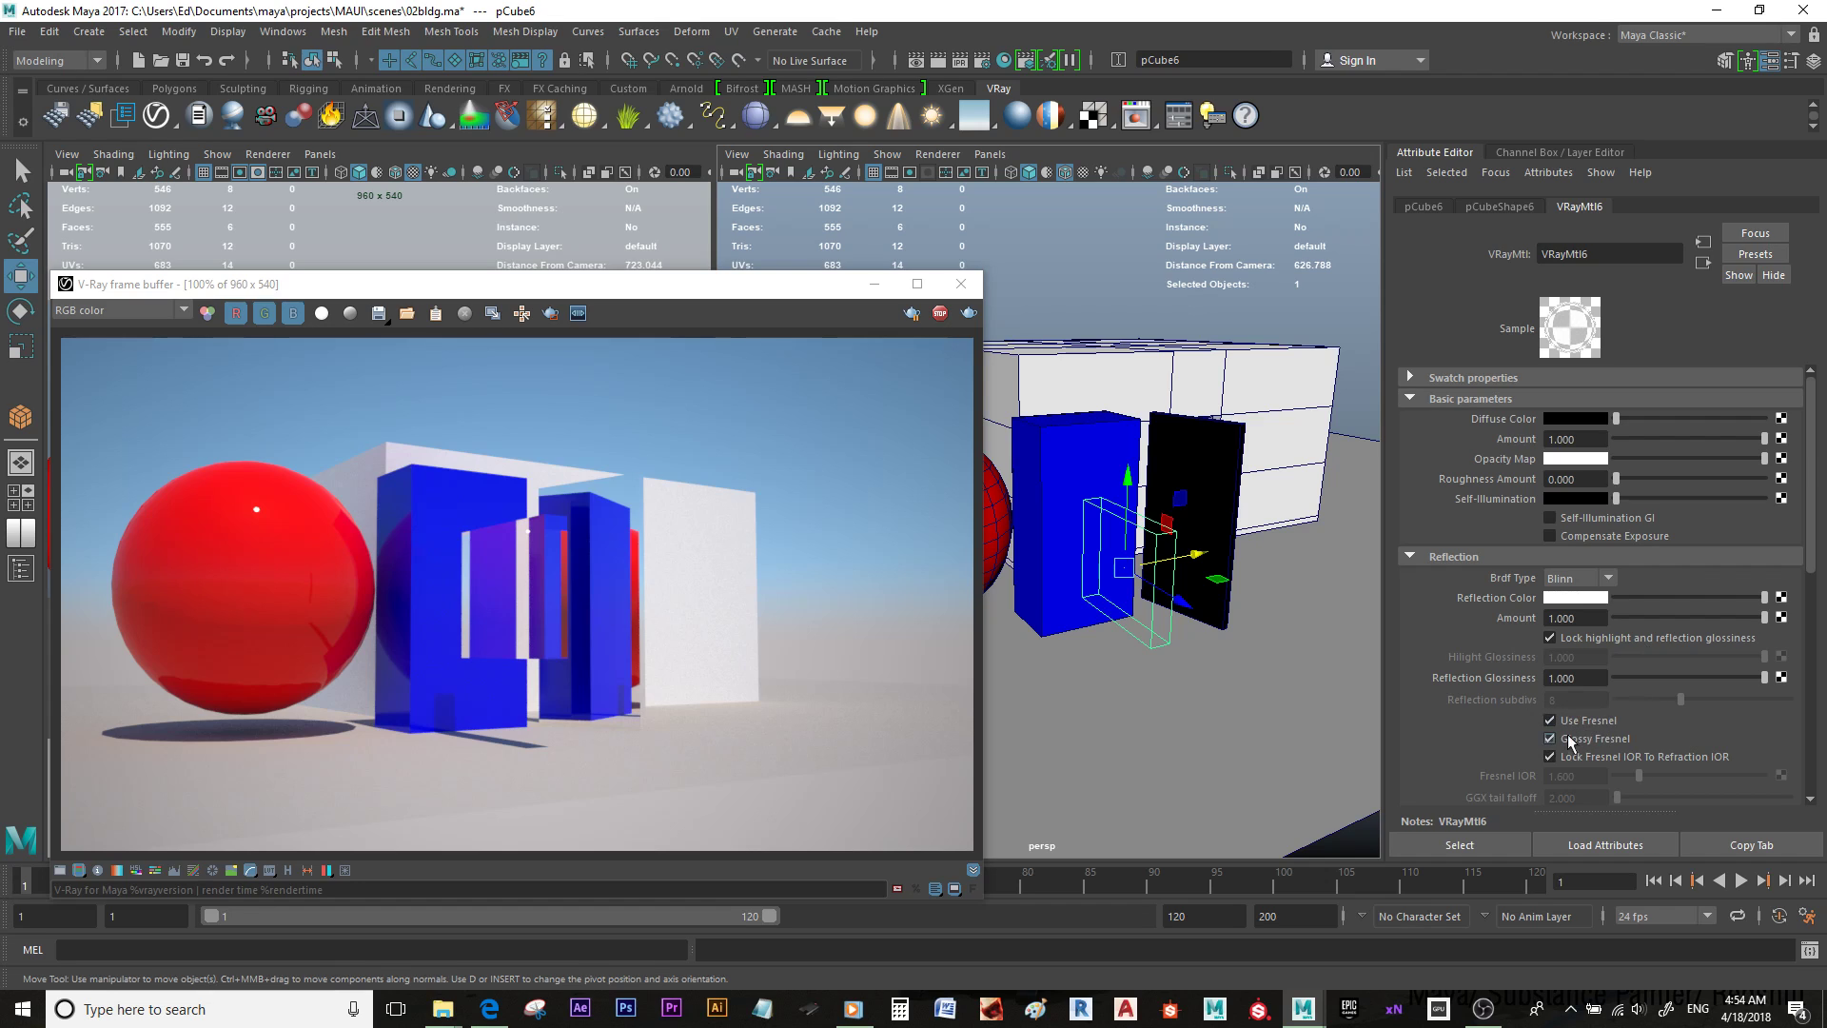
{"action": "left_click_drag", "start_coordinate": [1812, 551], "coordinate": [1804, 661]}
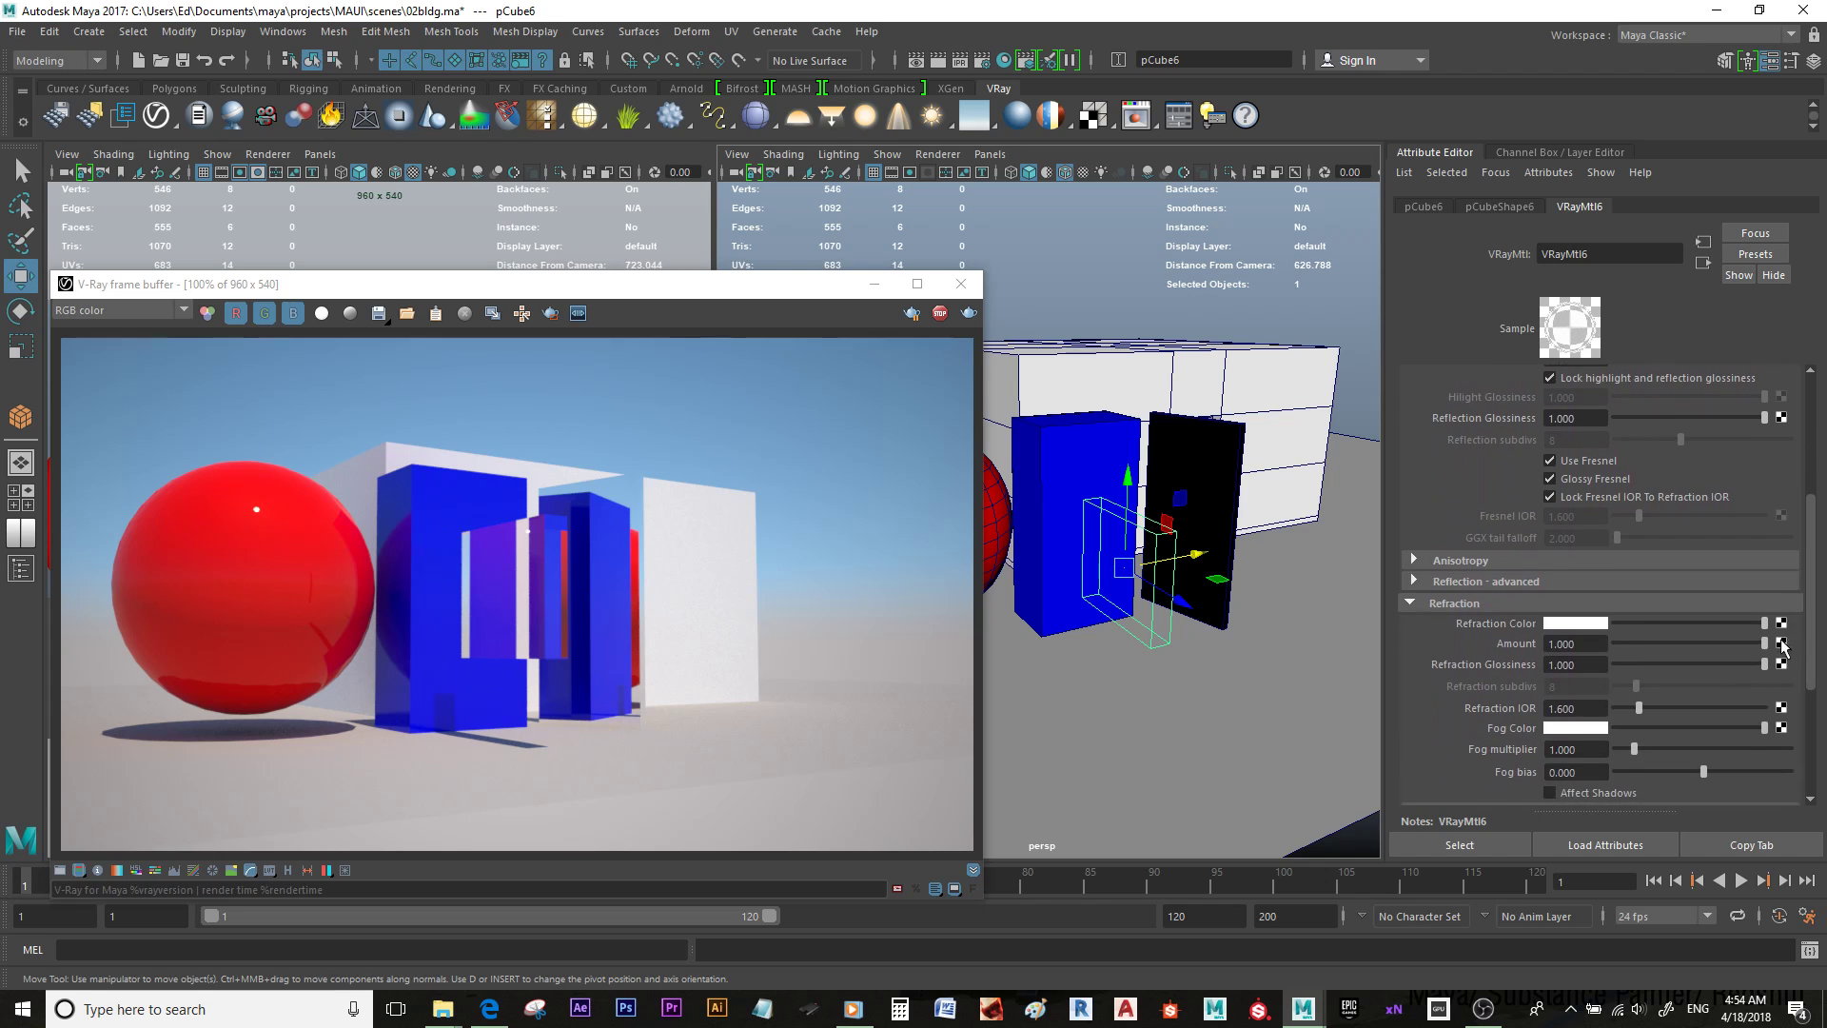
{"action": "left_click_drag", "start_coordinate": [1664, 620], "coordinate": [1807, 660]}
{"action": "left_click", "coordinate": [1599, 623]}
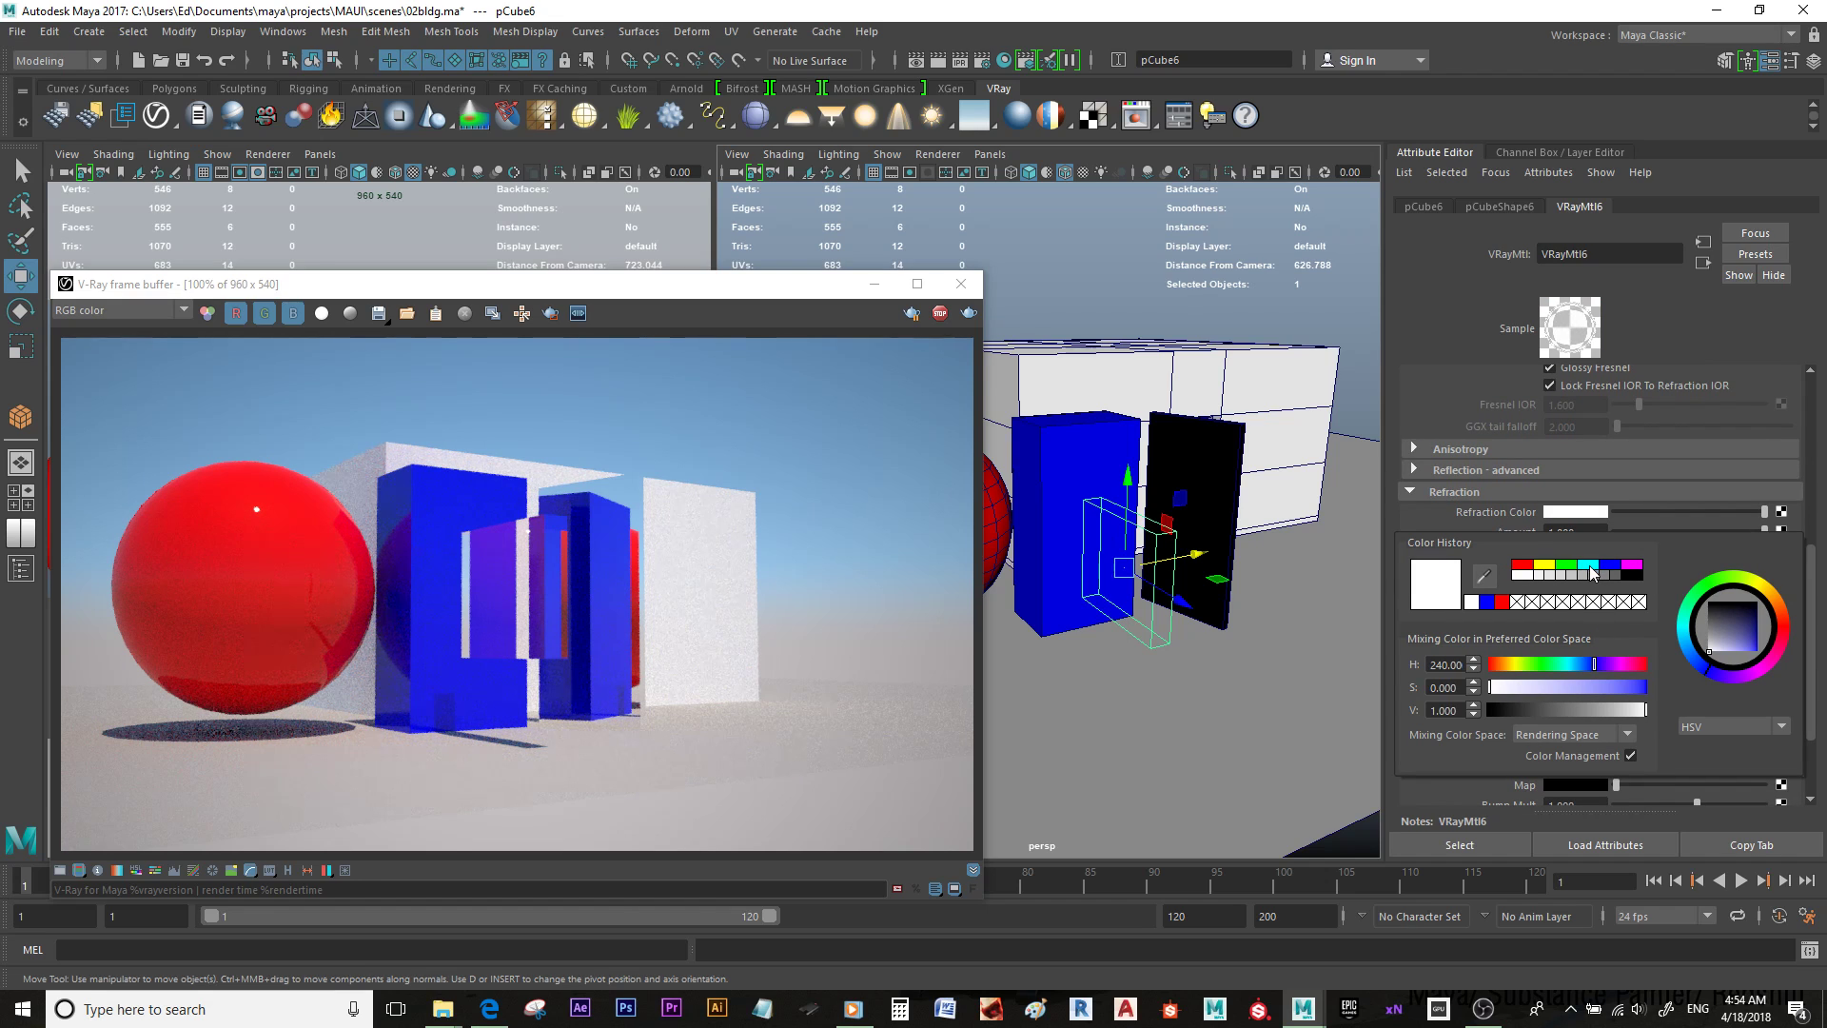
{"action": "left_click", "coordinate": [1591, 569]}
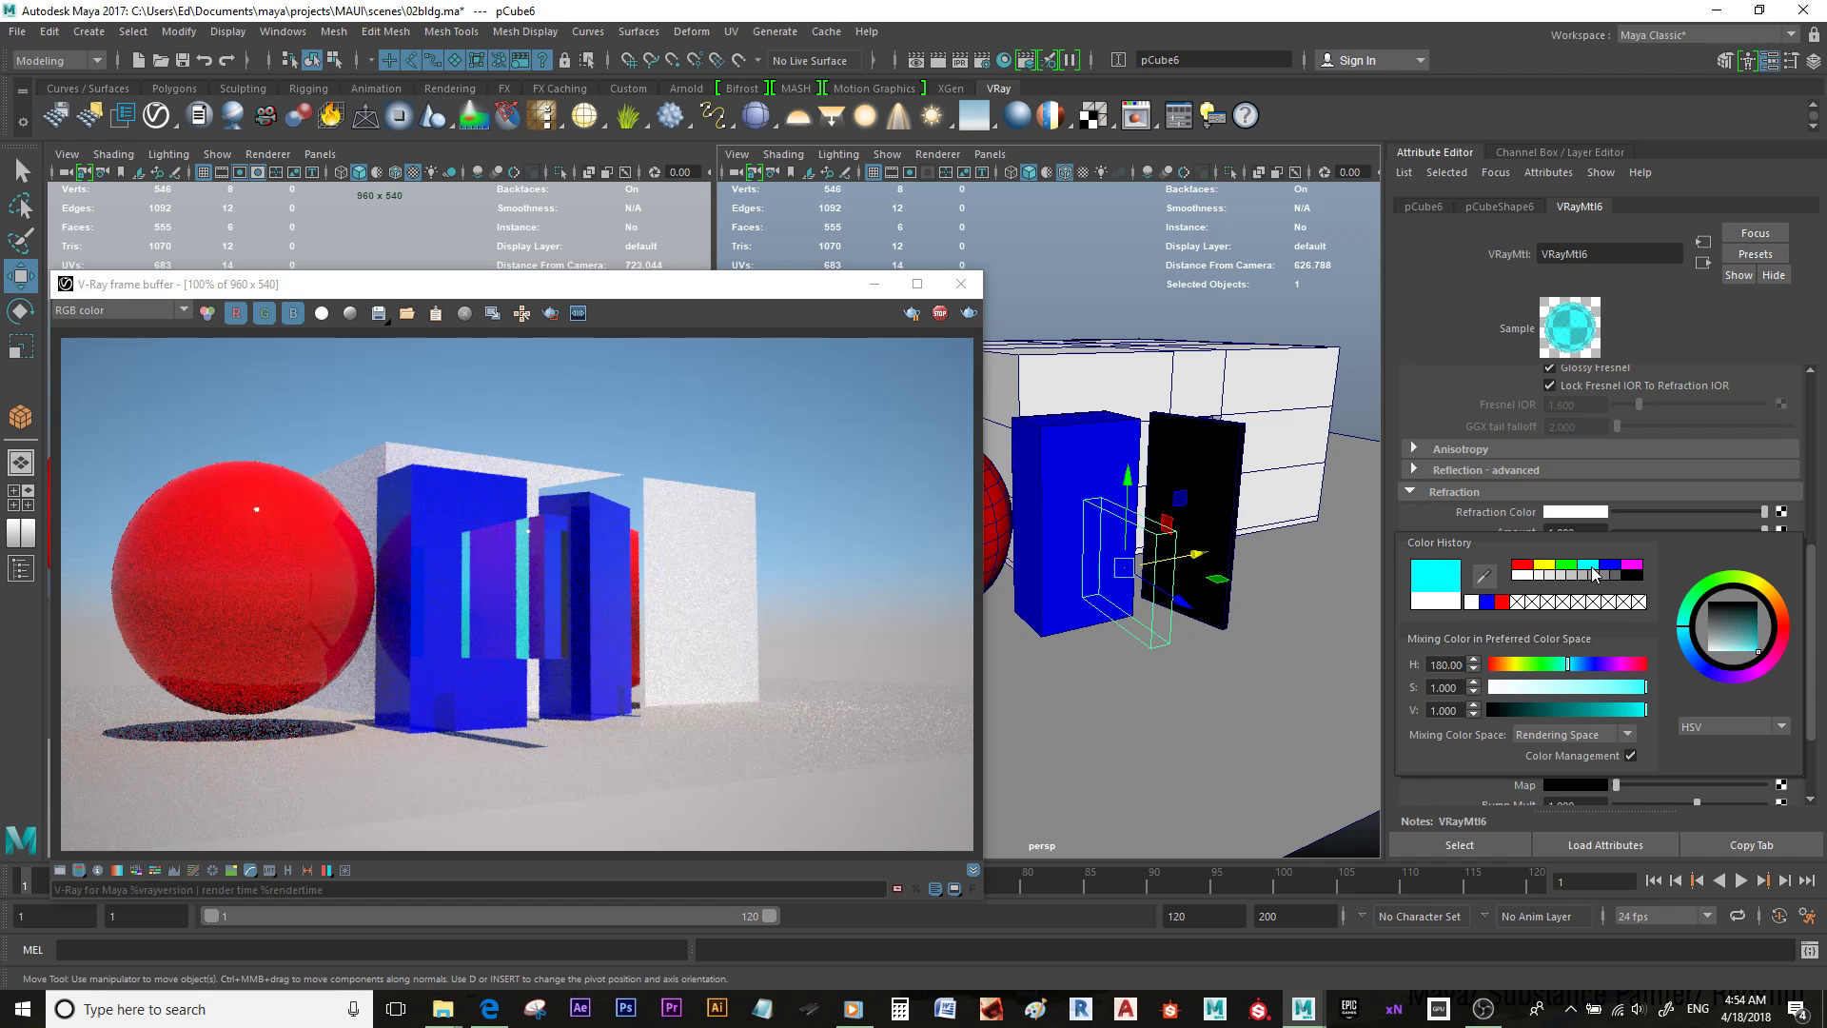
{"action": "left_click", "coordinate": [1635, 569]}
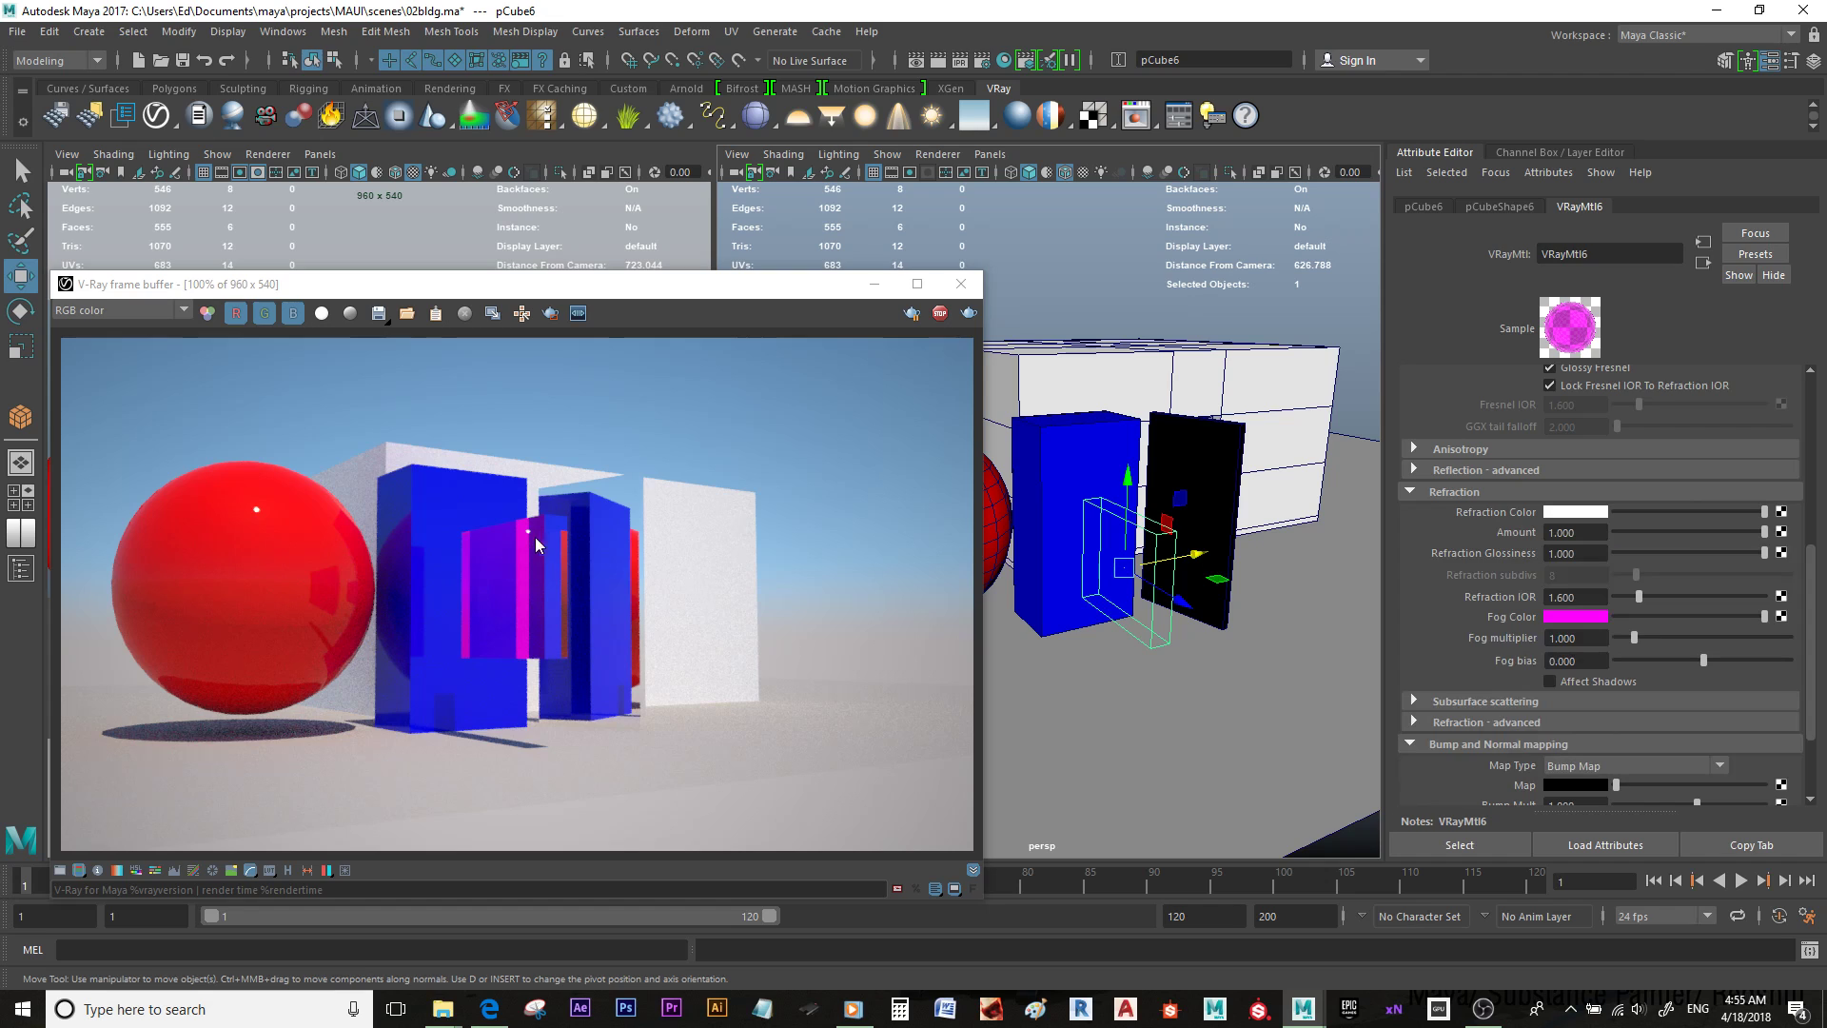
Step: Rotate the small glass pane -45 degrees about its Y axis
{"action": "scroll", "coordinate": [1156, 590], "scroll_direction": "up", "scroll_amount": 1}
{"action": "key", "text": "e"}
{"action": "left_click_drag", "start_coordinate": [1105, 605], "coordinate": [1166, 605]}
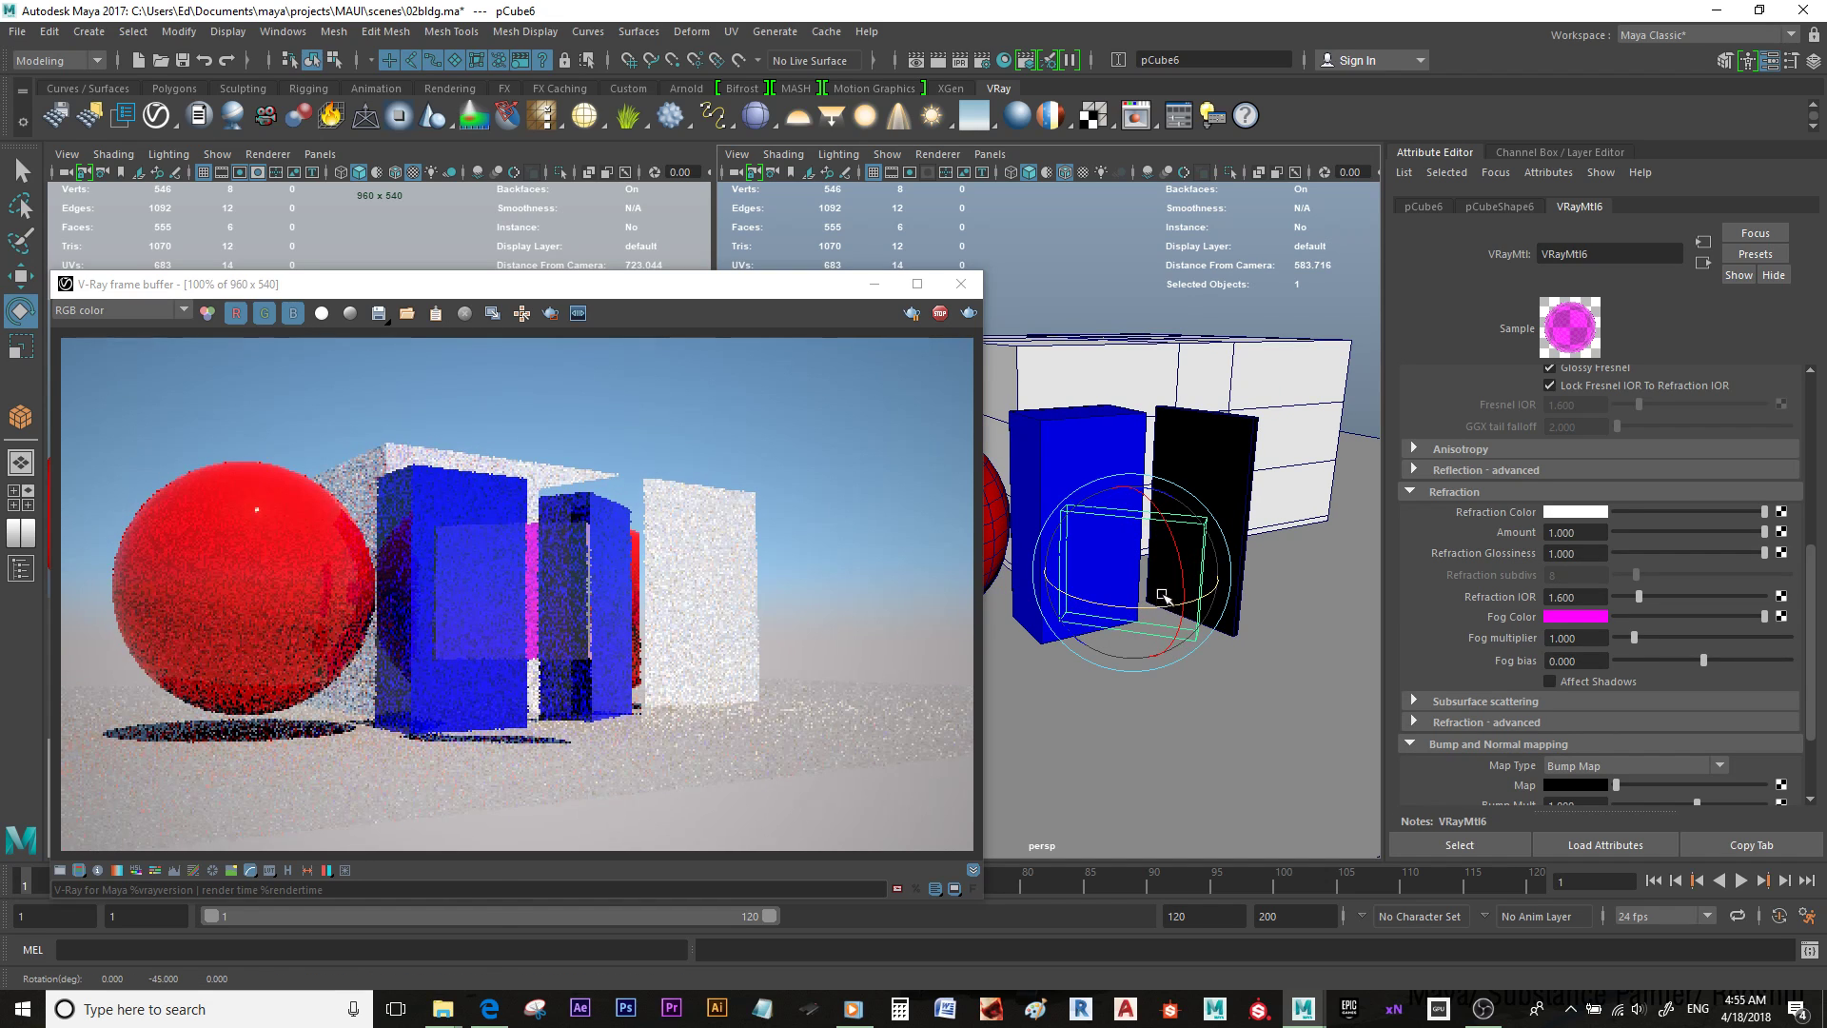
{"action": "key", "text": "w"}
{"action": "left_click_drag", "start_coordinate": [1163, 595], "coordinate": [1133, 581], "text": "alt"}
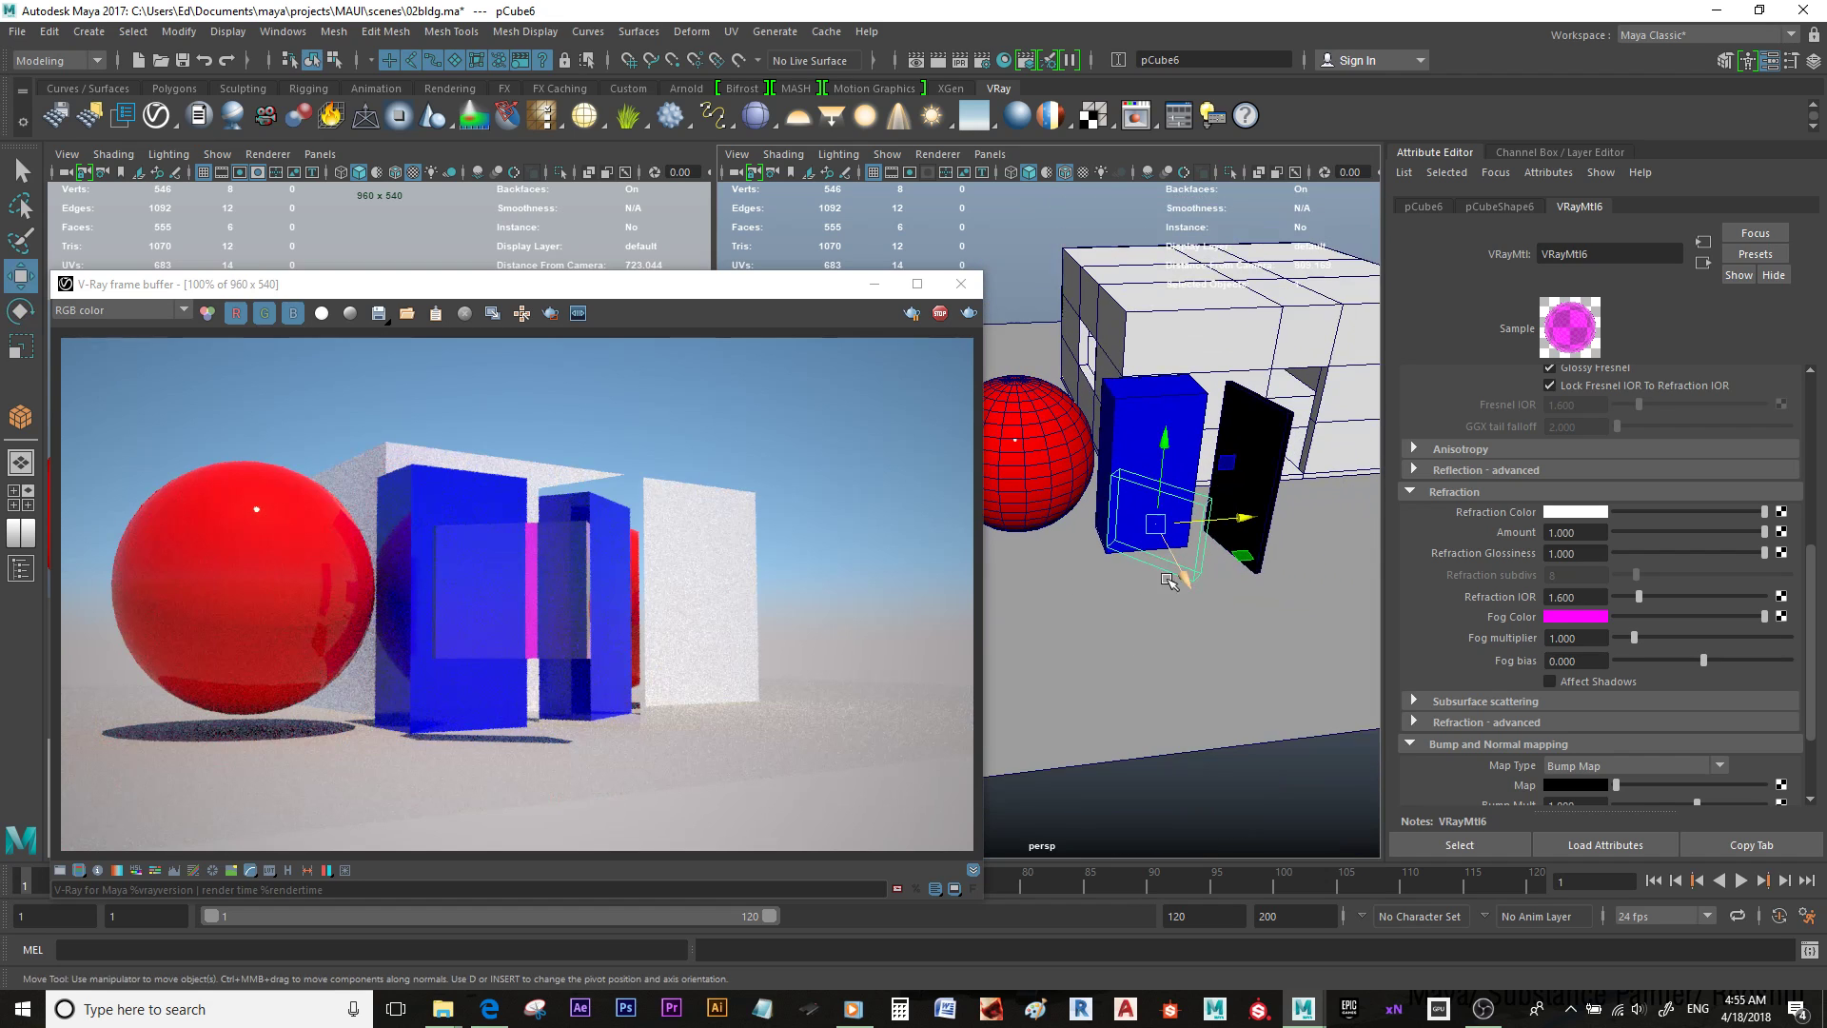
Step: Move the small glass pane and the blue box to the far side of the black slab
{"action": "scroll", "coordinate": [1132, 580], "scroll_direction": "down", "scroll_amount": 4}
{"action": "middle_click_drag", "start_coordinate": [1132, 581], "coordinate": [1037, 617], "text": "alt"}
{"action": "left_click_drag", "start_coordinate": [1105, 568], "coordinate": [1255, 542]}
{"action": "key", "text": "e"}
{"action": "key", "text": "w"}
{"action": "left_click", "coordinate": [1027, 573]}
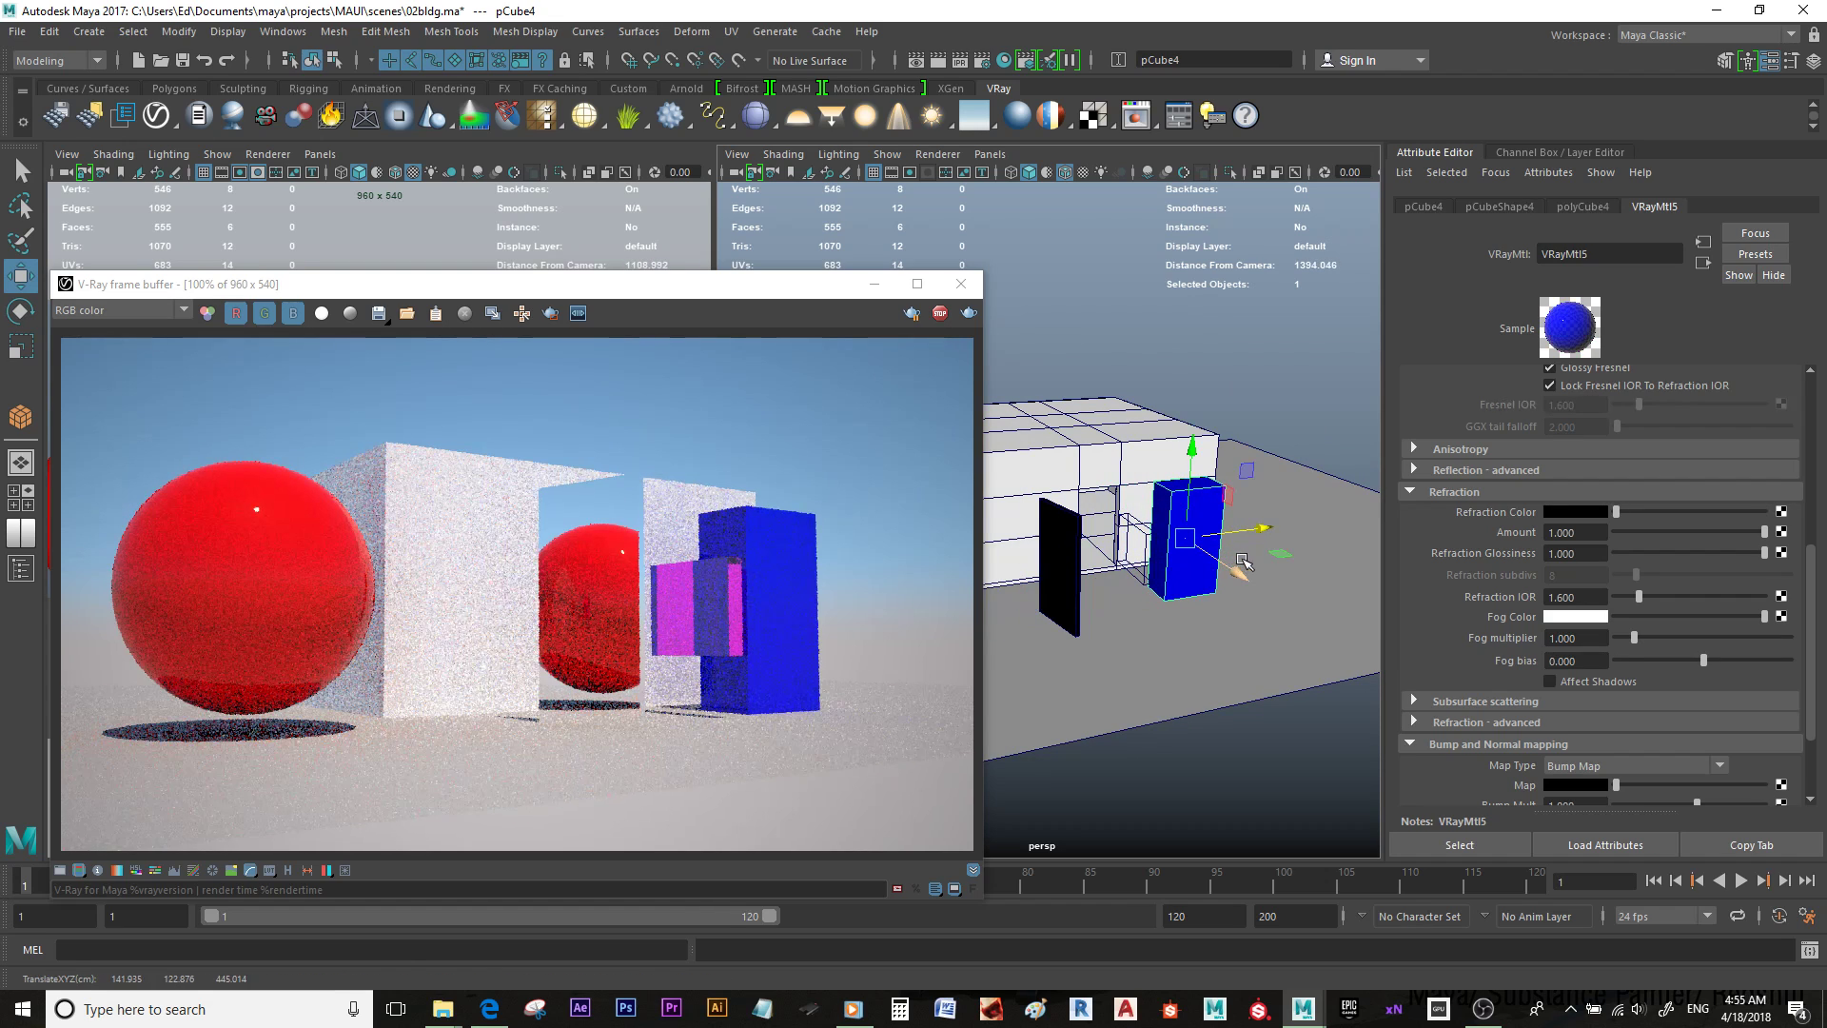
Step: Thin the small glass pane beside the blue box to a Z scale of about 0.047
{"action": "scroll", "coordinate": [1223, 567], "scroll_direction": "up", "scroll_amount": 2}
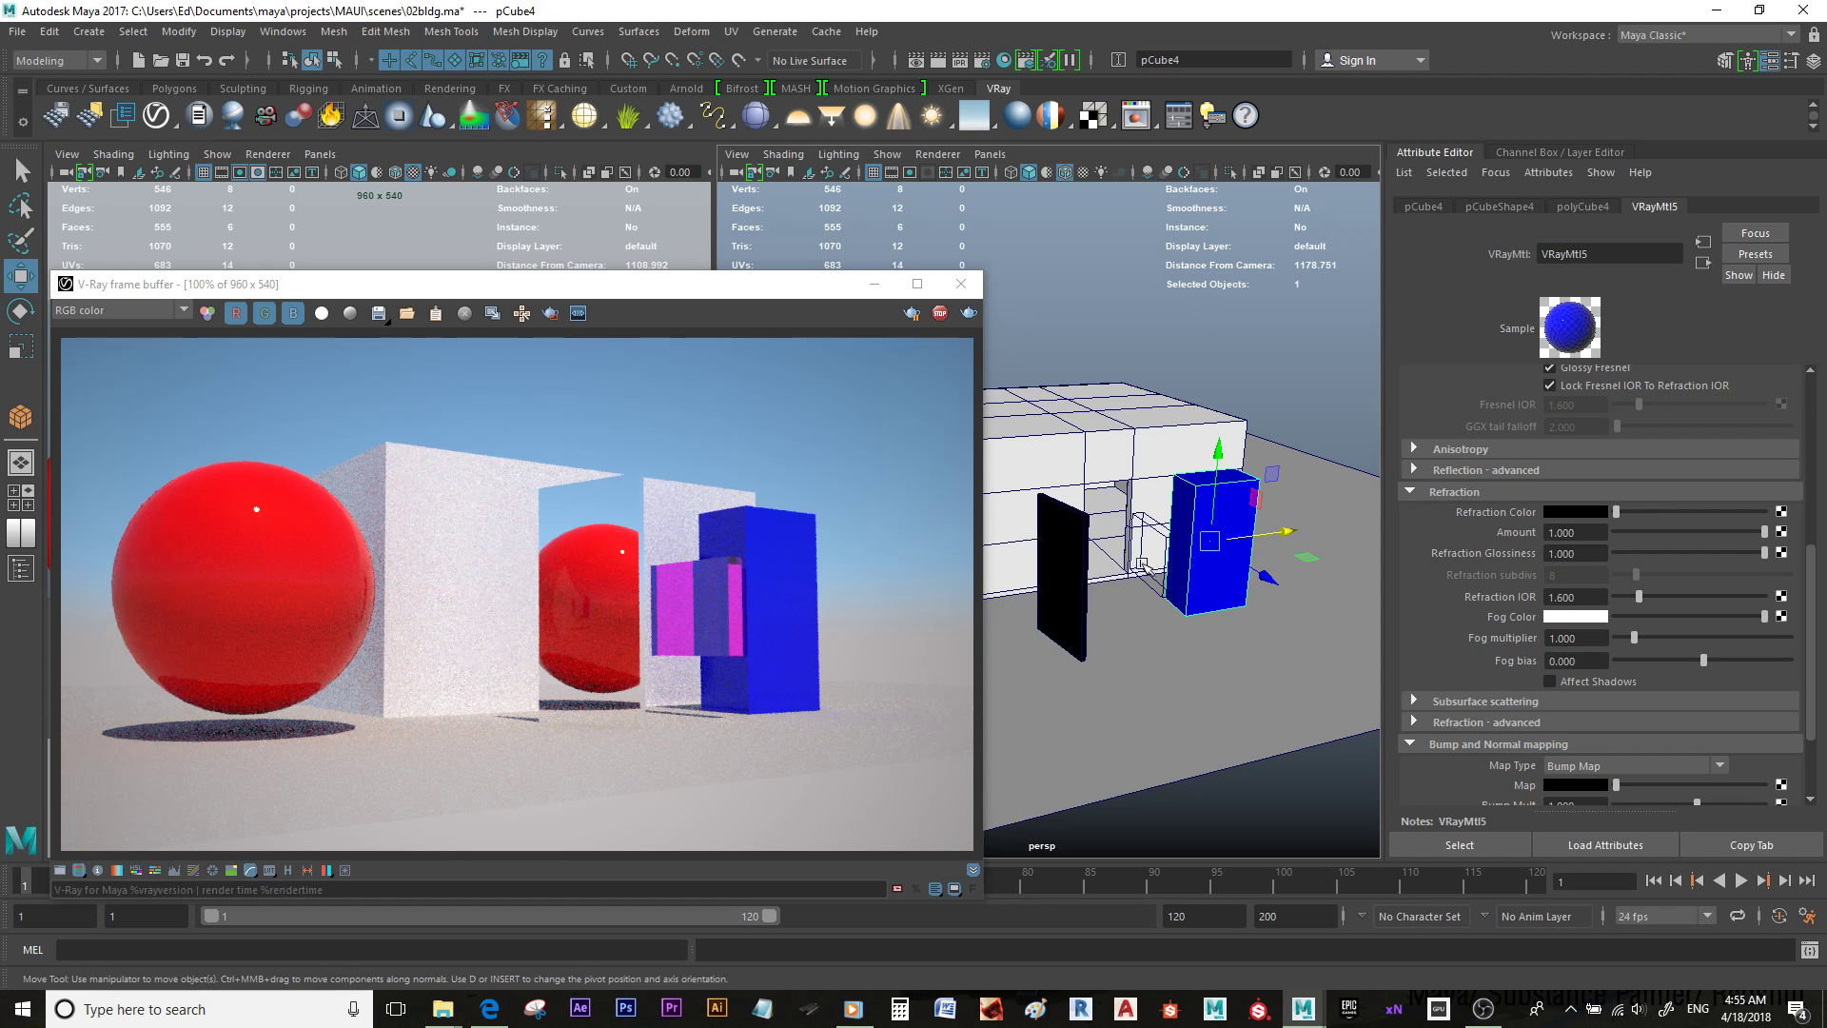
{"action": "scroll", "coordinate": [1168, 545], "scroll_direction": "up", "scroll_amount": 1}
{"action": "left_click", "coordinate": [1169, 545]}
{"action": "key", "text": "f"}
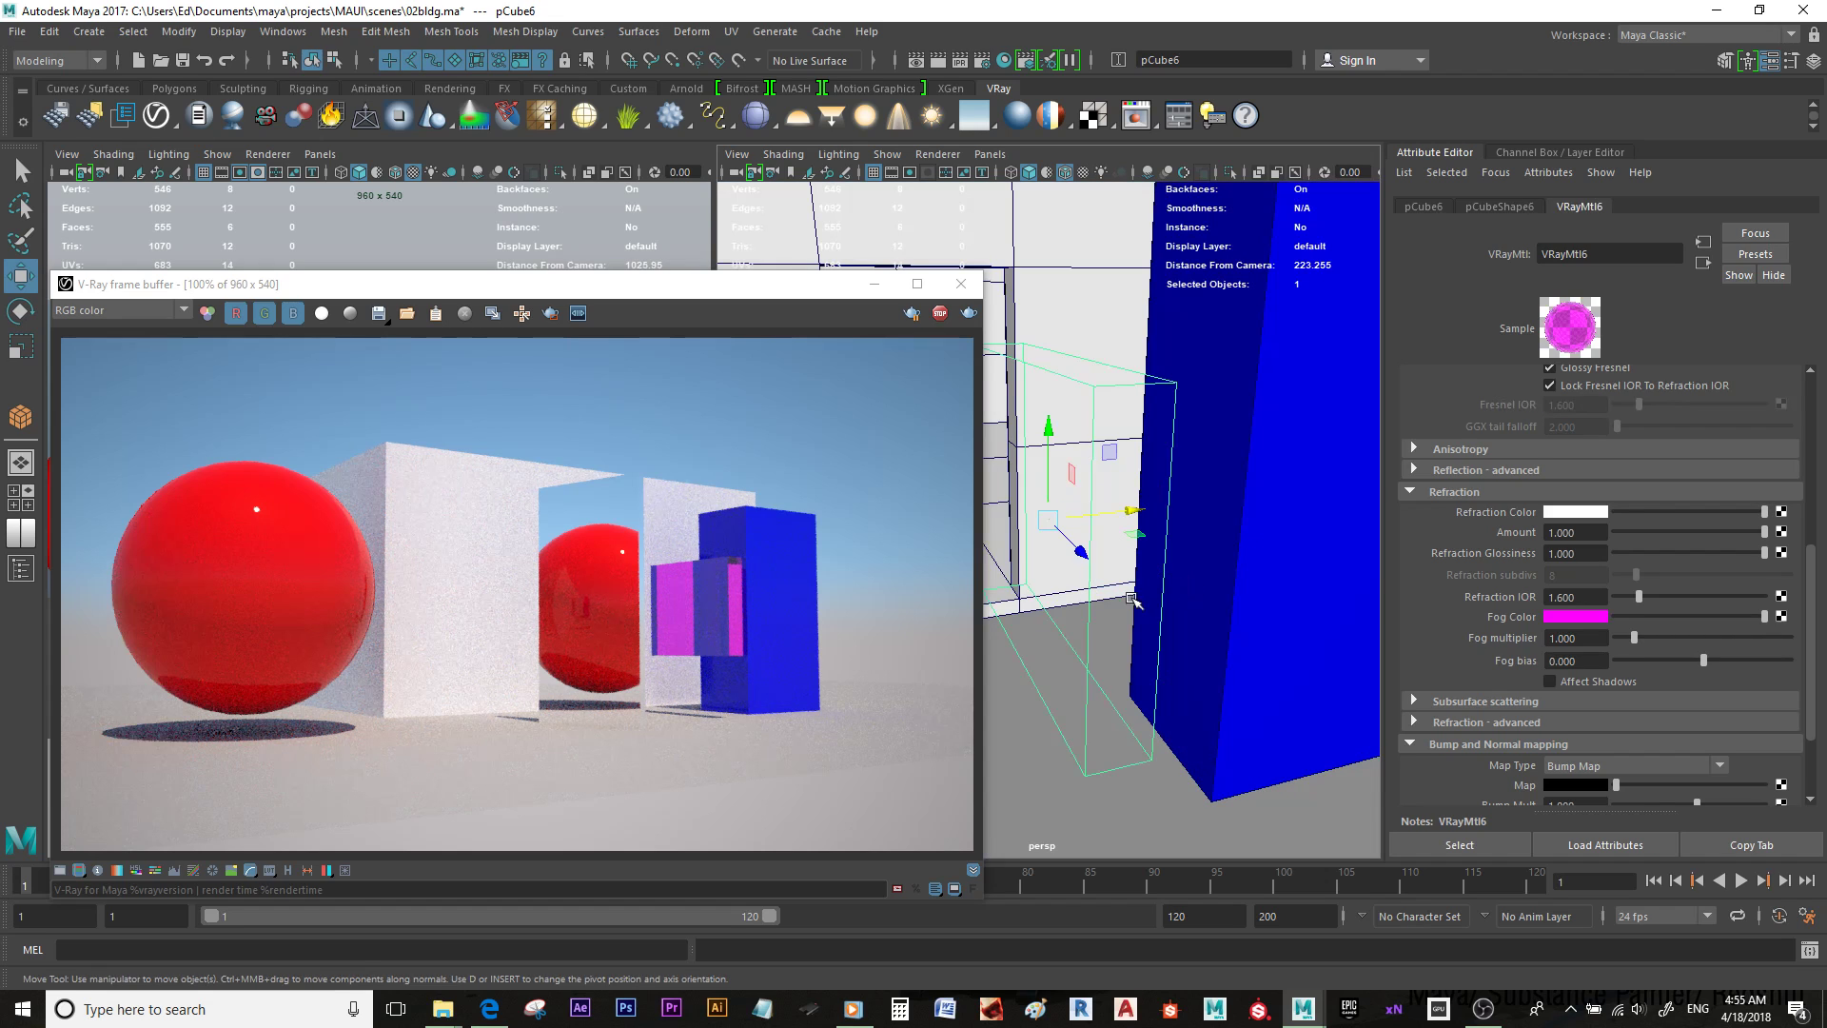
{"action": "scroll", "coordinate": [1133, 597], "scroll_direction": "down", "scroll_amount": 4}
{"action": "left_click_drag", "start_coordinate": [1100, 589], "coordinate": [1134, 599], "text": "alt"}
{"action": "key", "text": "e"}
{"action": "key", "text": "r"}
{"action": "left_click_drag", "start_coordinate": [1017, 578], "coordinate": [1092, 573]}
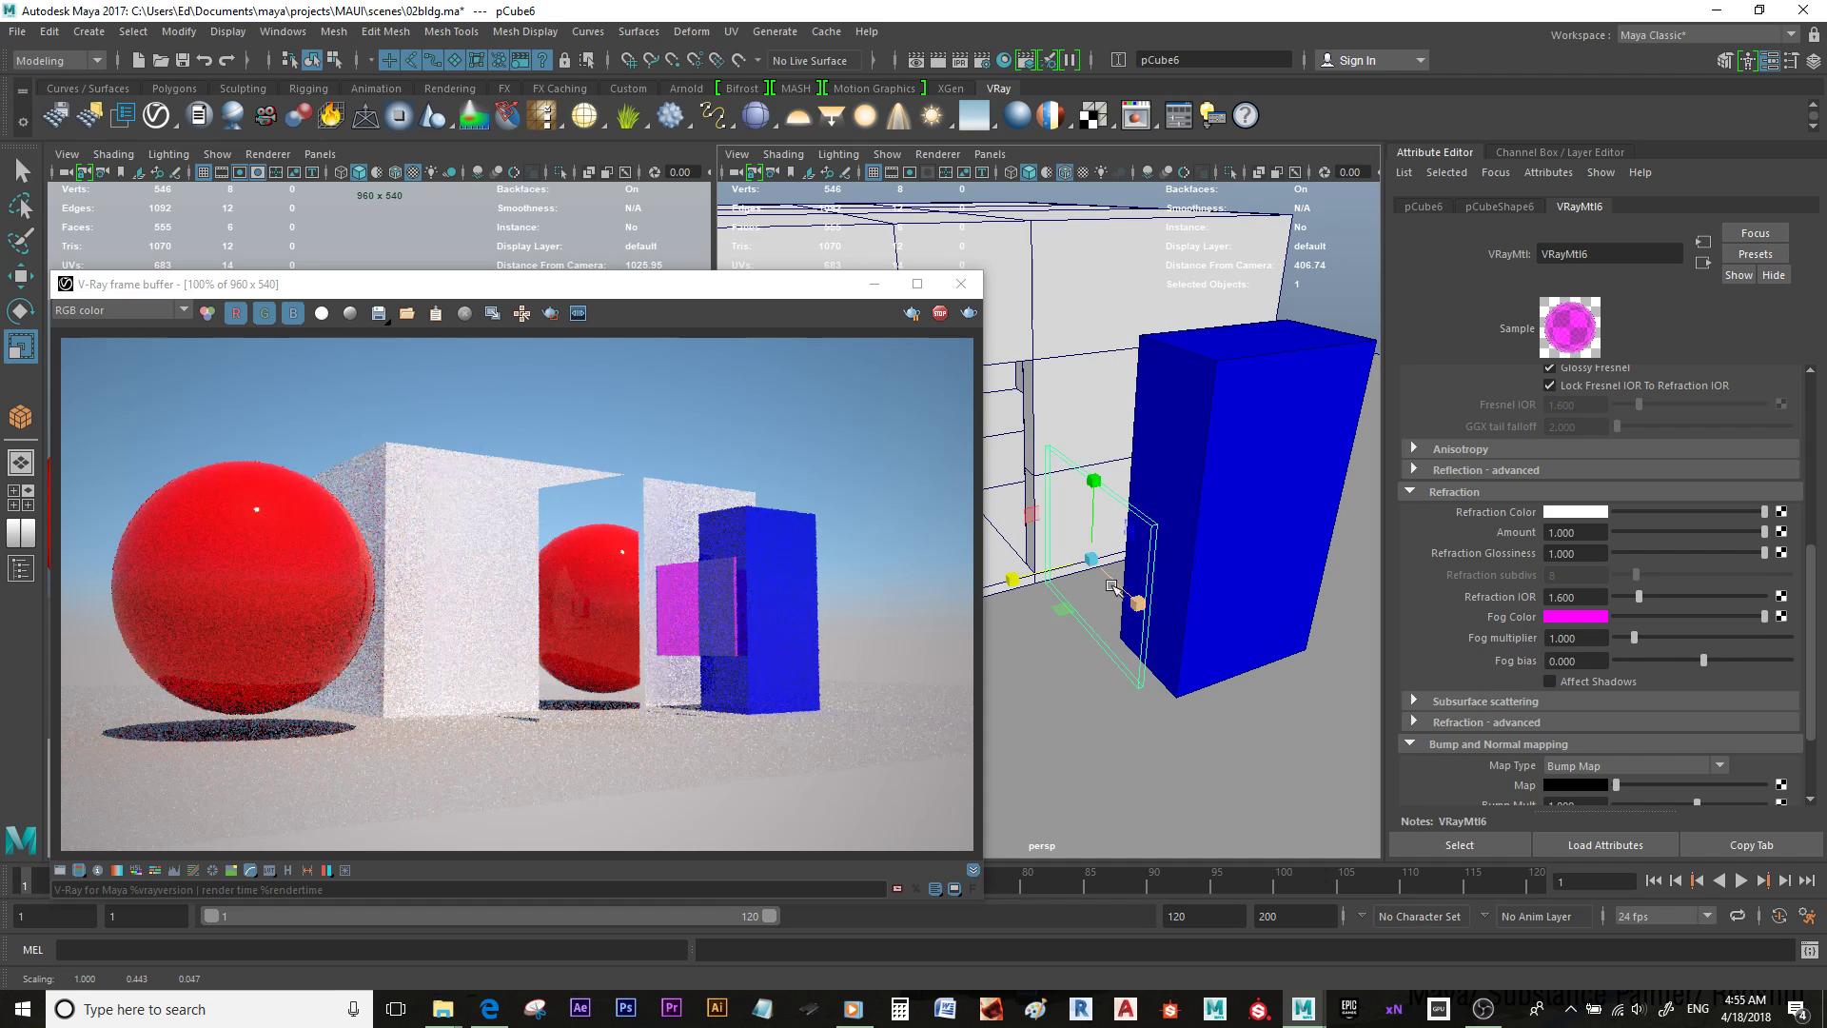
{"action": "left_click_drag", "start_coordinate": [1082, 589], "coordinate": [1125, 570], "text": "alt"}
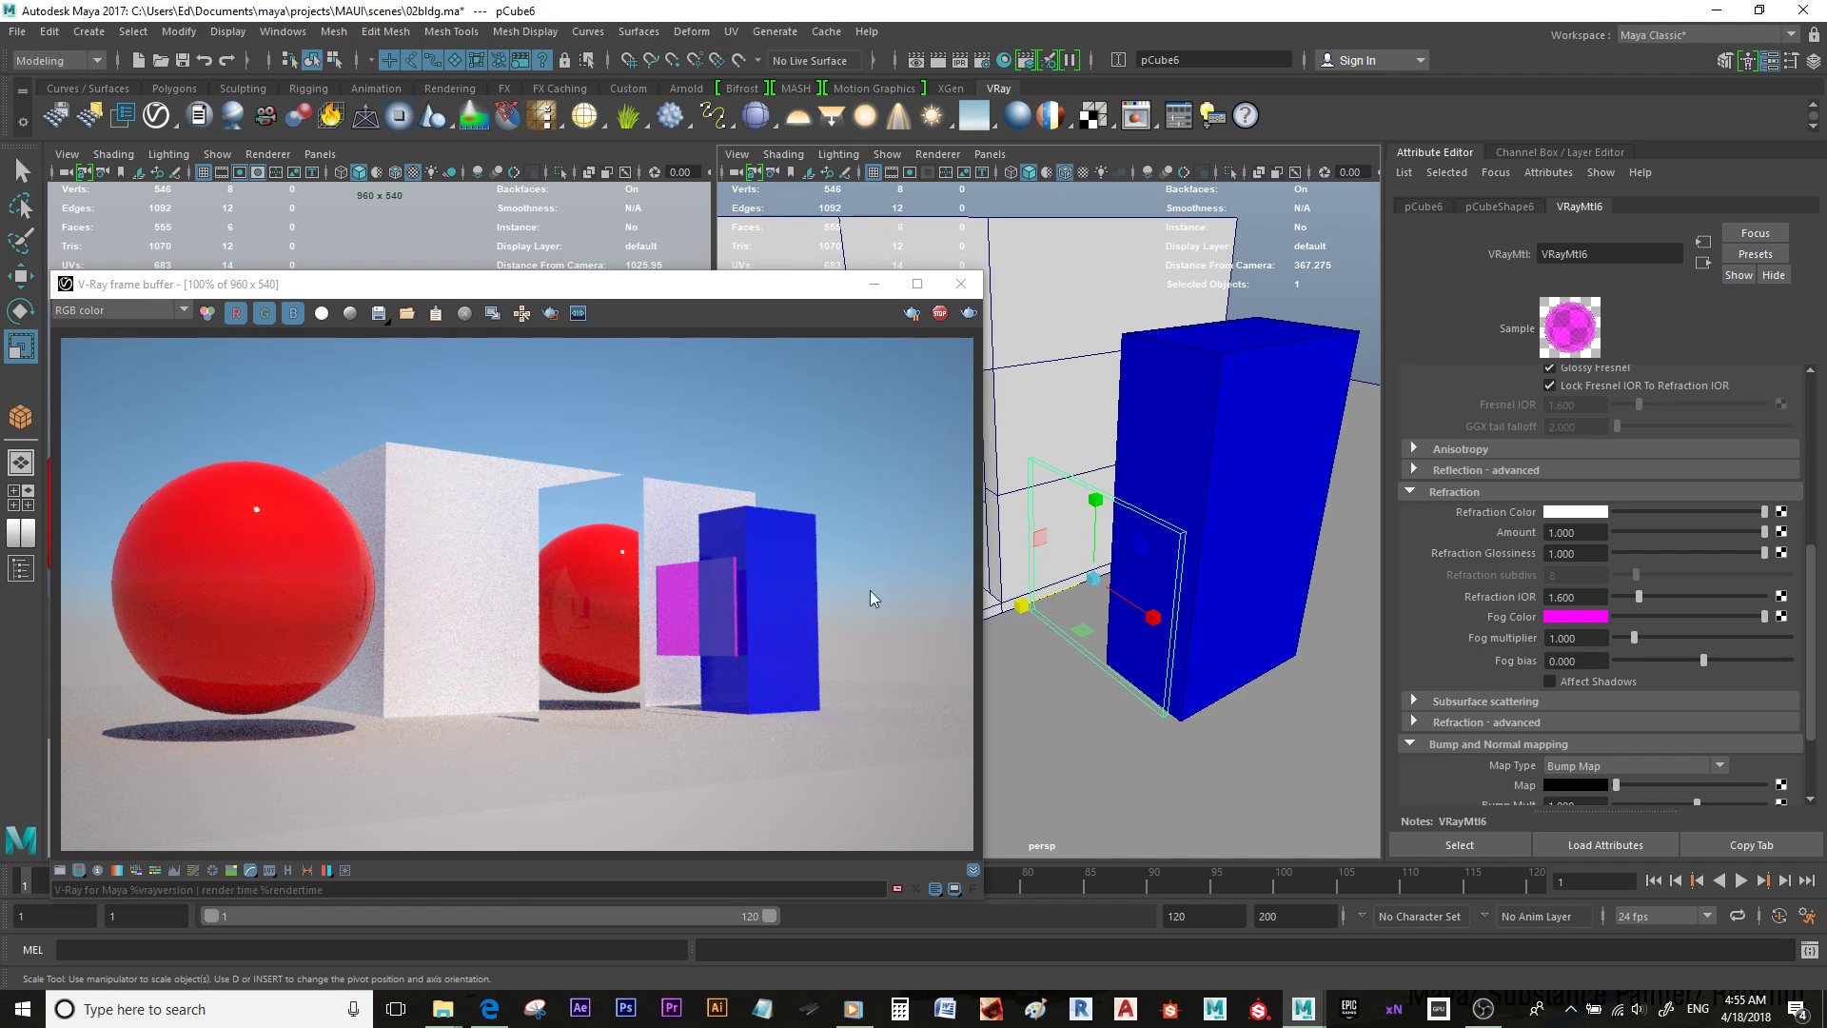
Step: Scale the small glass pane up in thickness to make it a thick glass block
{"action": "left_click_drag", "start_coordinate": [1023, 606], "coordinate": [944, 630]}
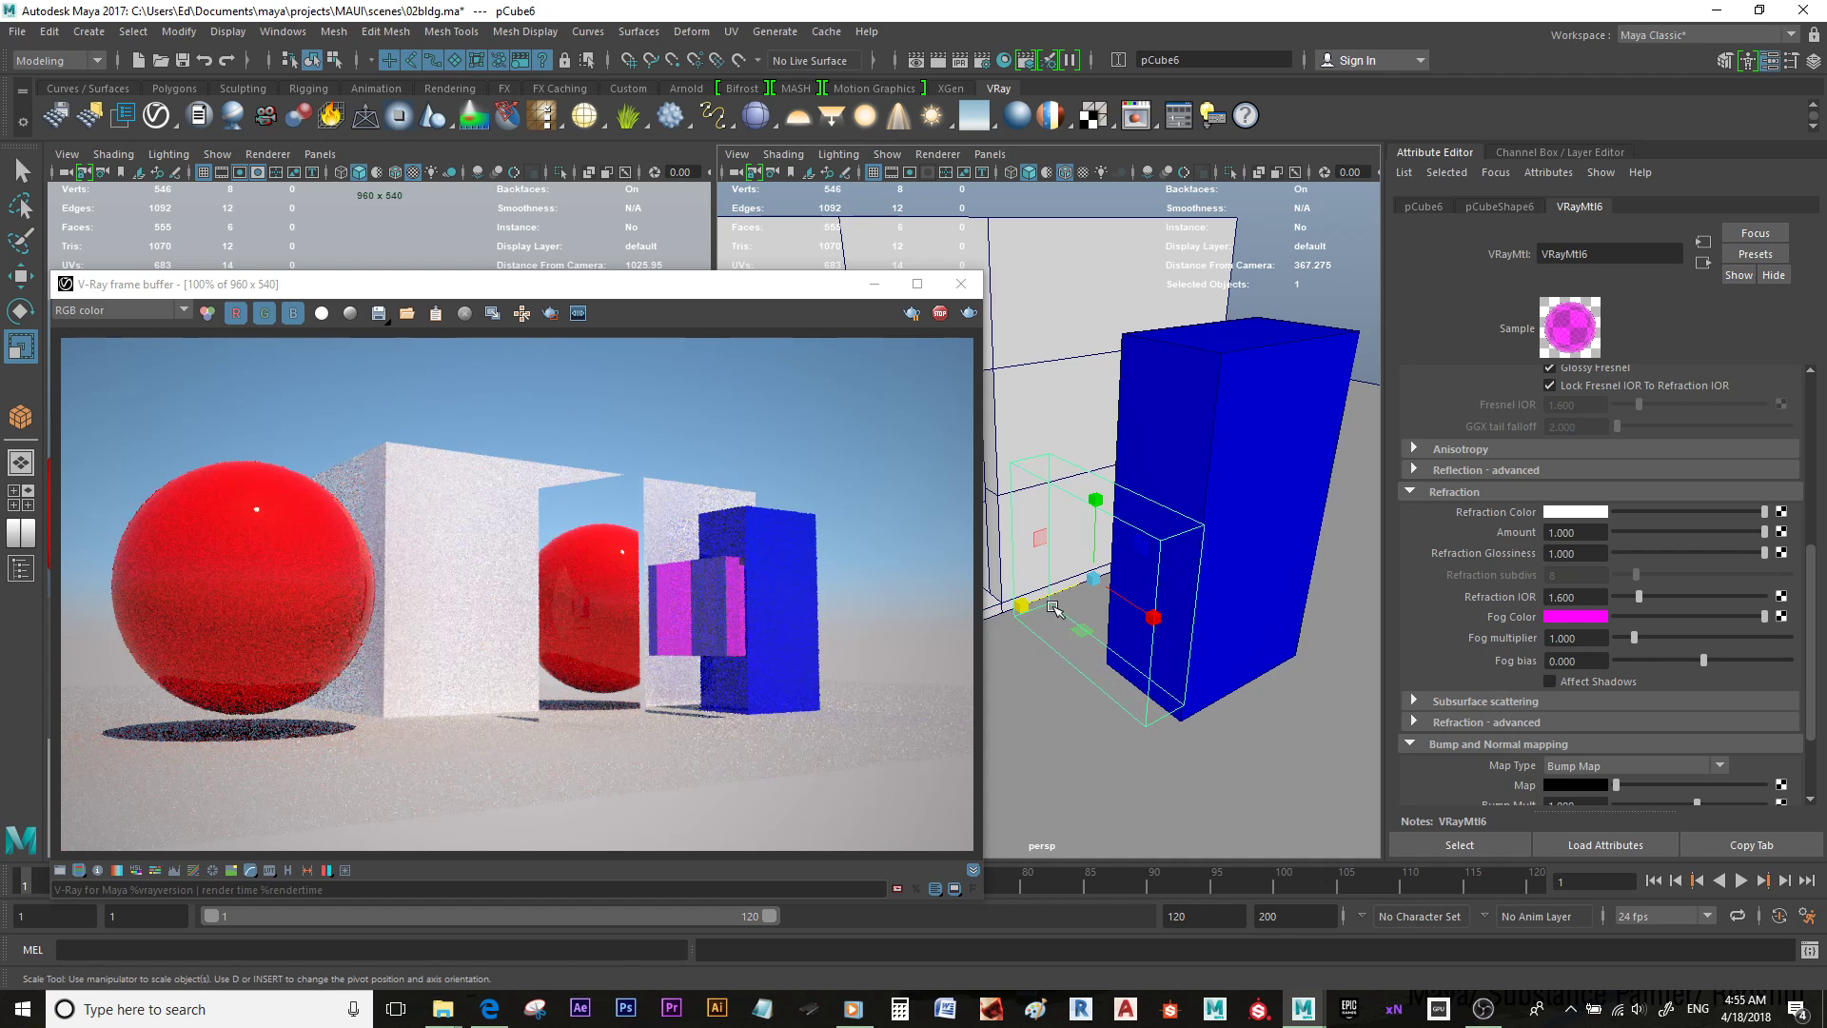
{"action": "left_click_drag", "start_coordinate": [1166, 567], "coordinate": [1126, 447], "text": "alt"}
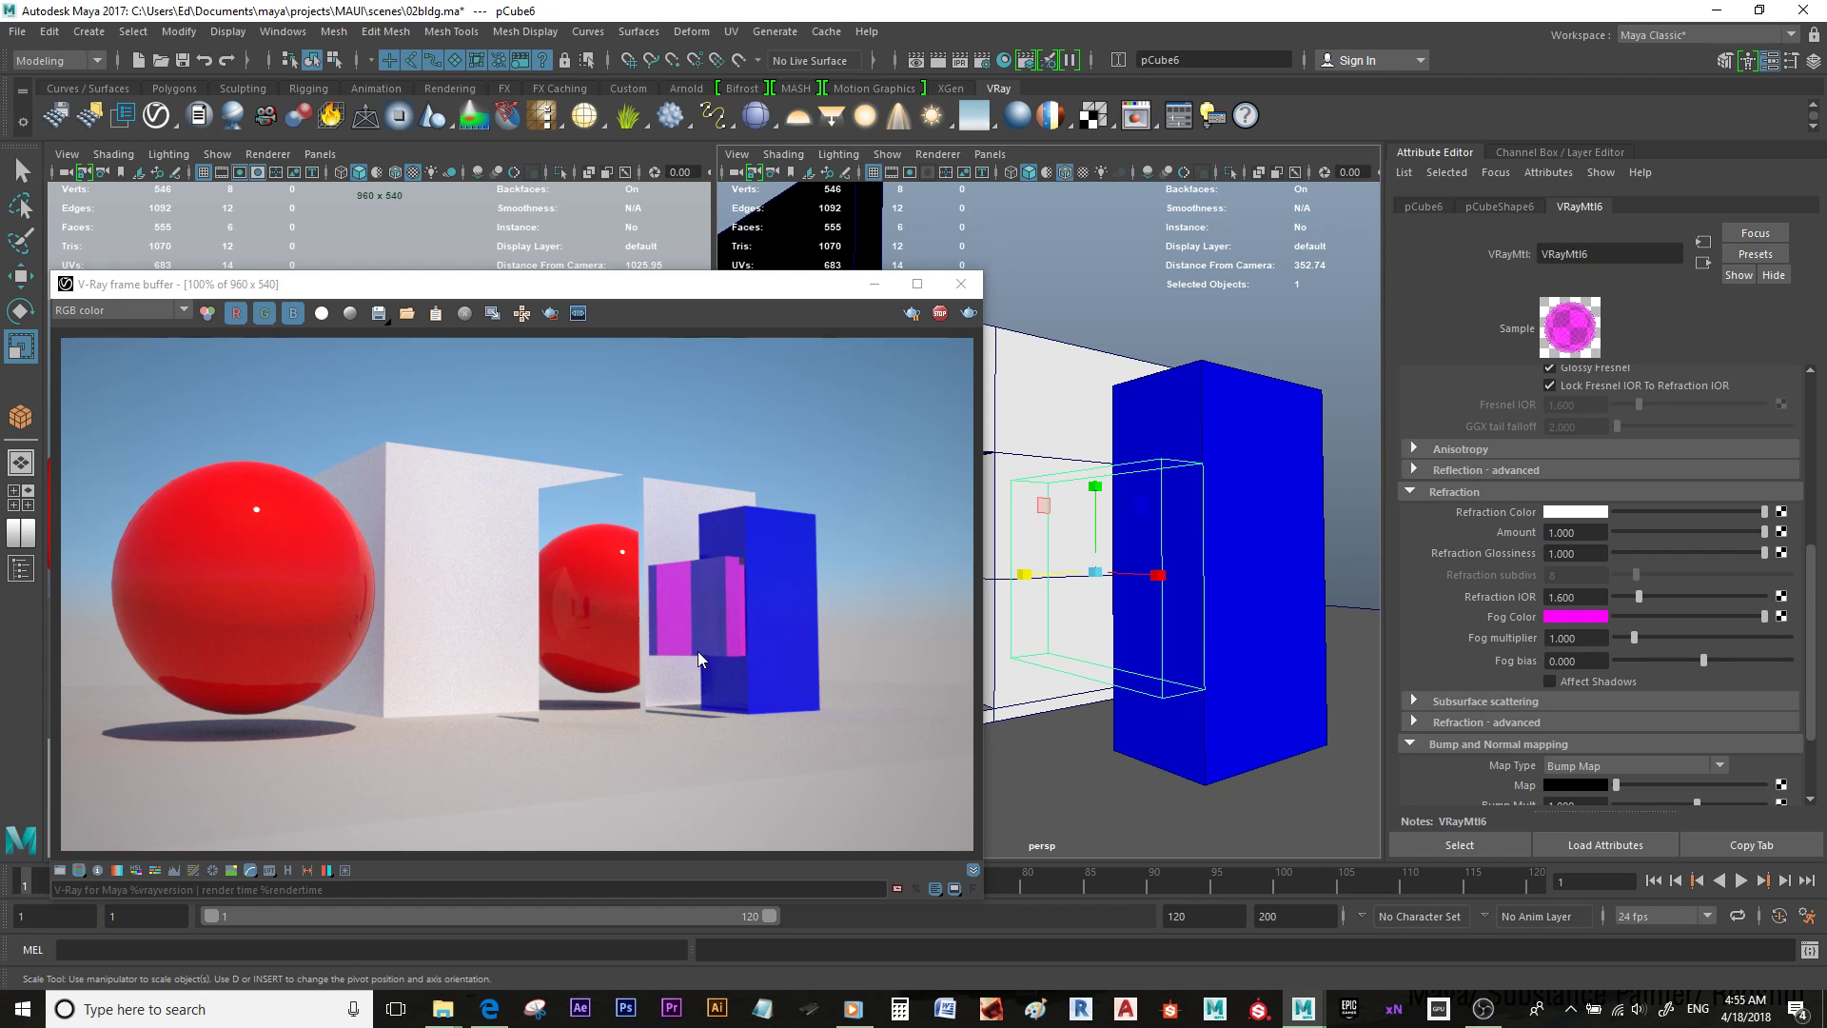
{"action": "scroll", "coordinate": [1154, 571], "scroll_direction": "down", "scroll_amount": 2}
{"action": "key", "text": "w"}
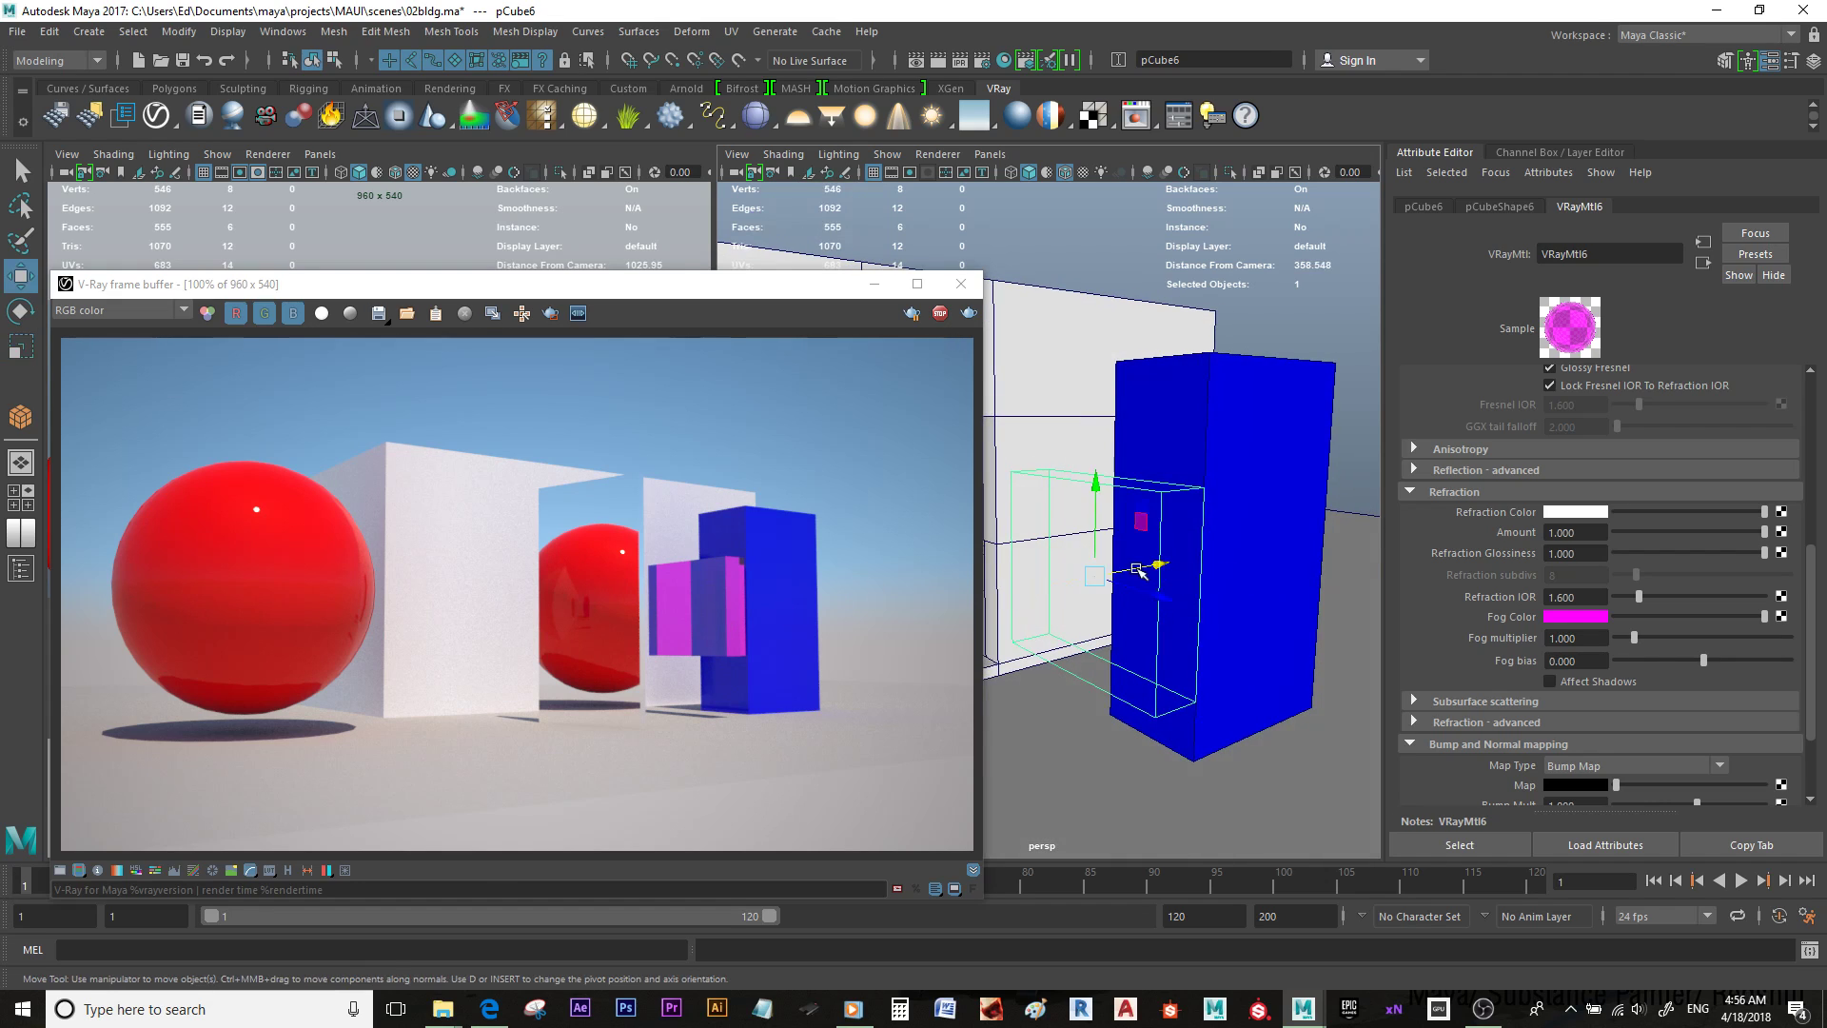
Step: Move the red sphere closer to the render camera and show its material's basic and reflection parameters
{"action": "scroll", "coordinate": [1146, 562], "scroll_direction": "down", "scroll_amount": 1}
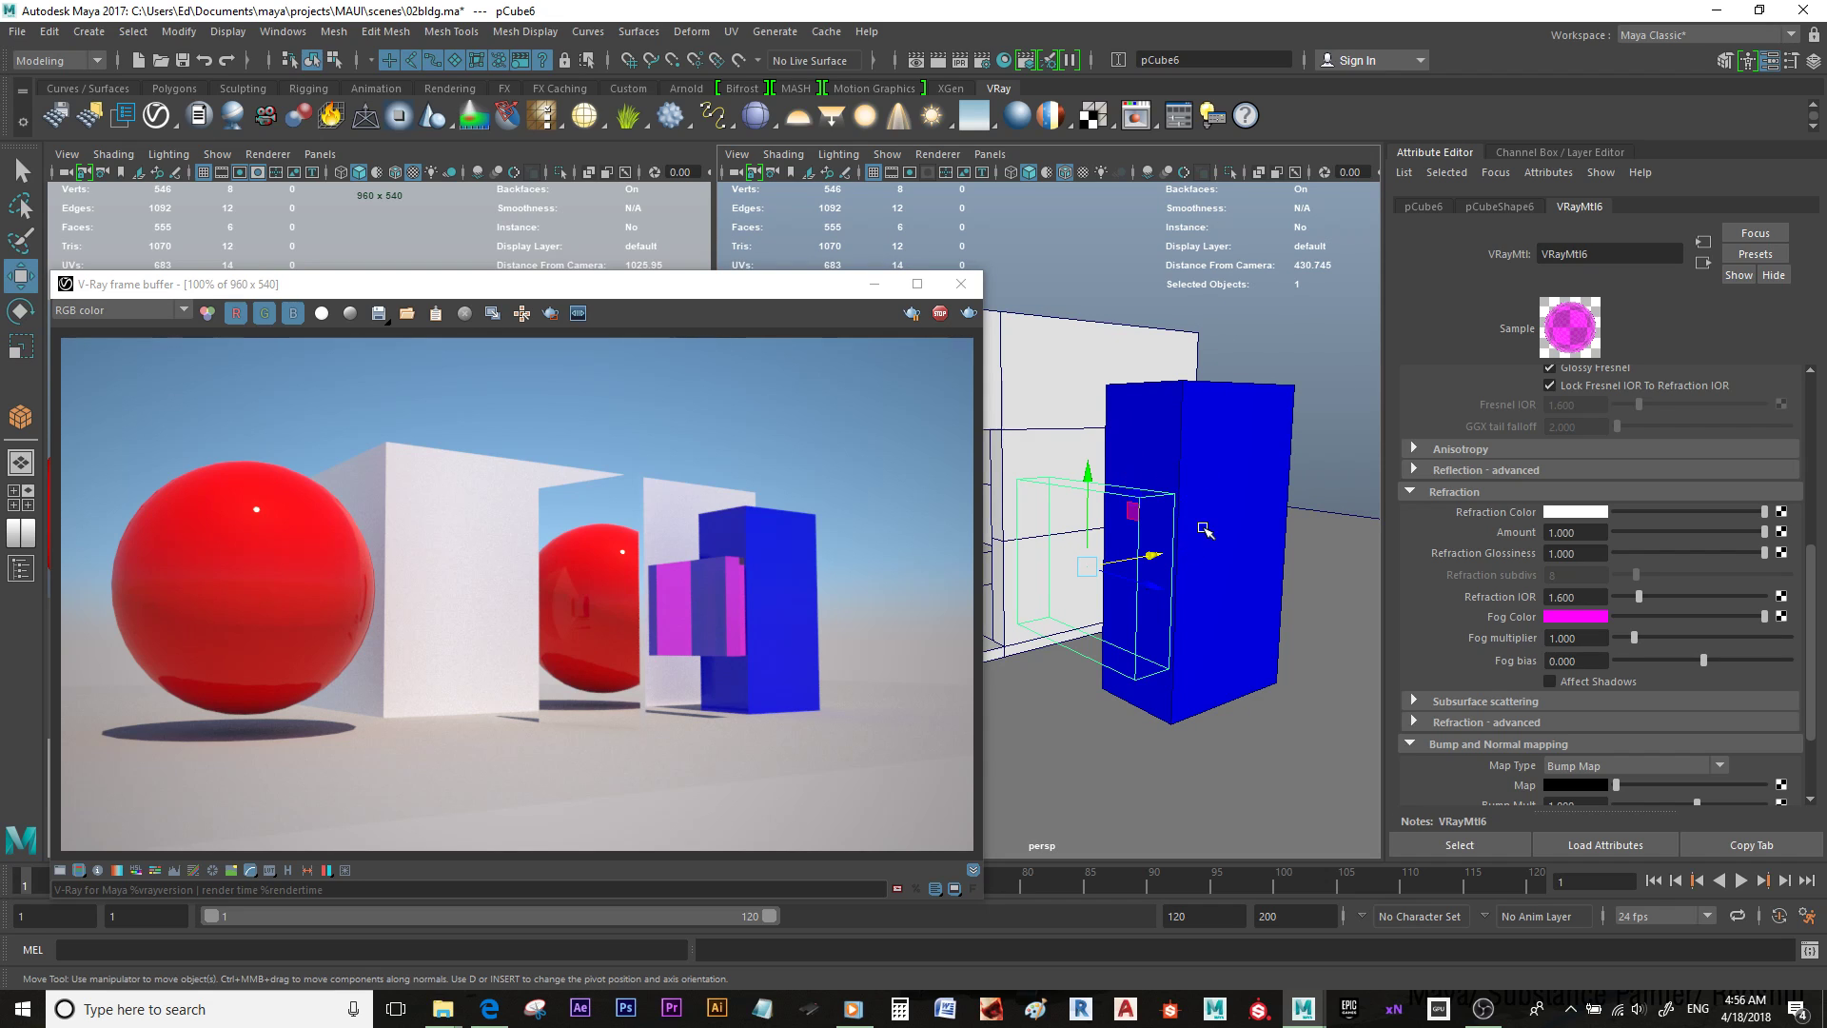
{"action": "scroll", "coordinate": [1274, 574], "scroll_direction": "down", "scroll_amount": 12}
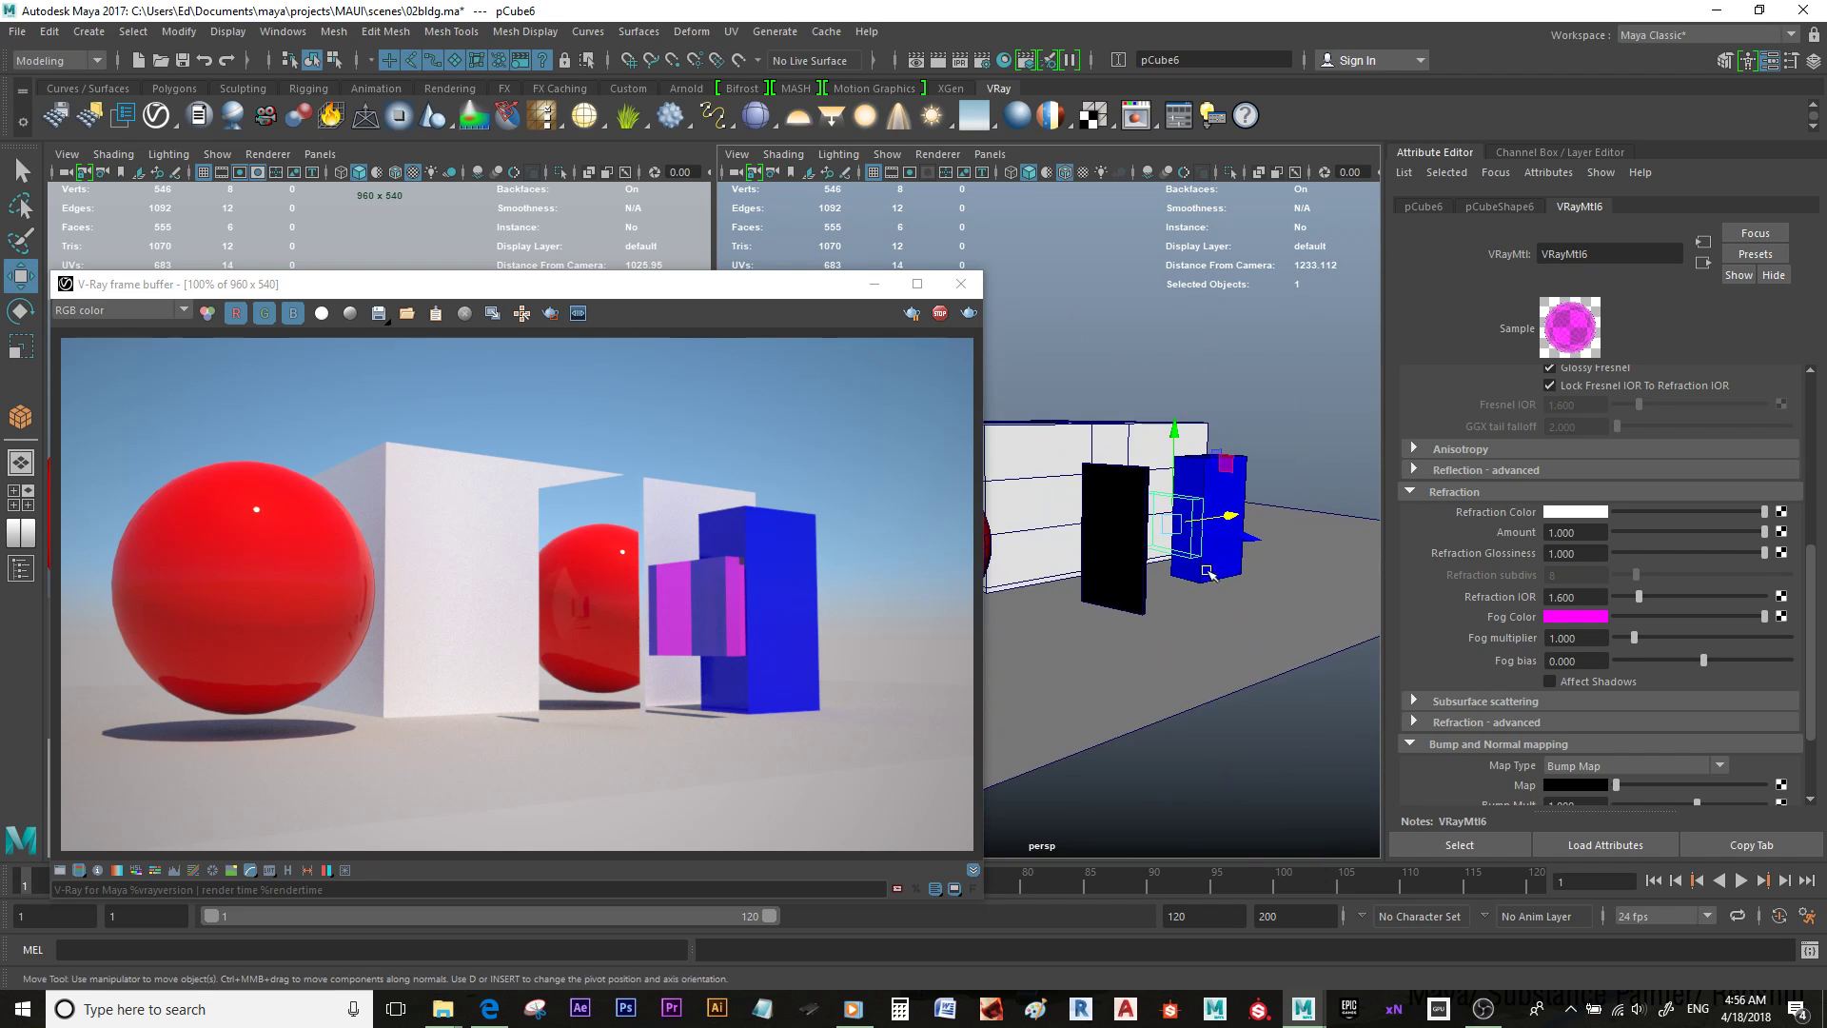
{"action": "mouse_move", "coordinate": [1093, 576]}
{"action": "left_mouse_down", "text": "alt"}
{"action": "mouse_move", "coordinate": [1037, 552]}
{"action": "mouse_move", "coordinate": [1070, 583]}
{"action": "left_mouse_up", "text": "alt"}
{"action": "left_click", "coordinate": [1032, 546]}
{"action": "scroll", "coordinate": [1104, 582], "scroll_direction": "up", "scroll_amount": 3}
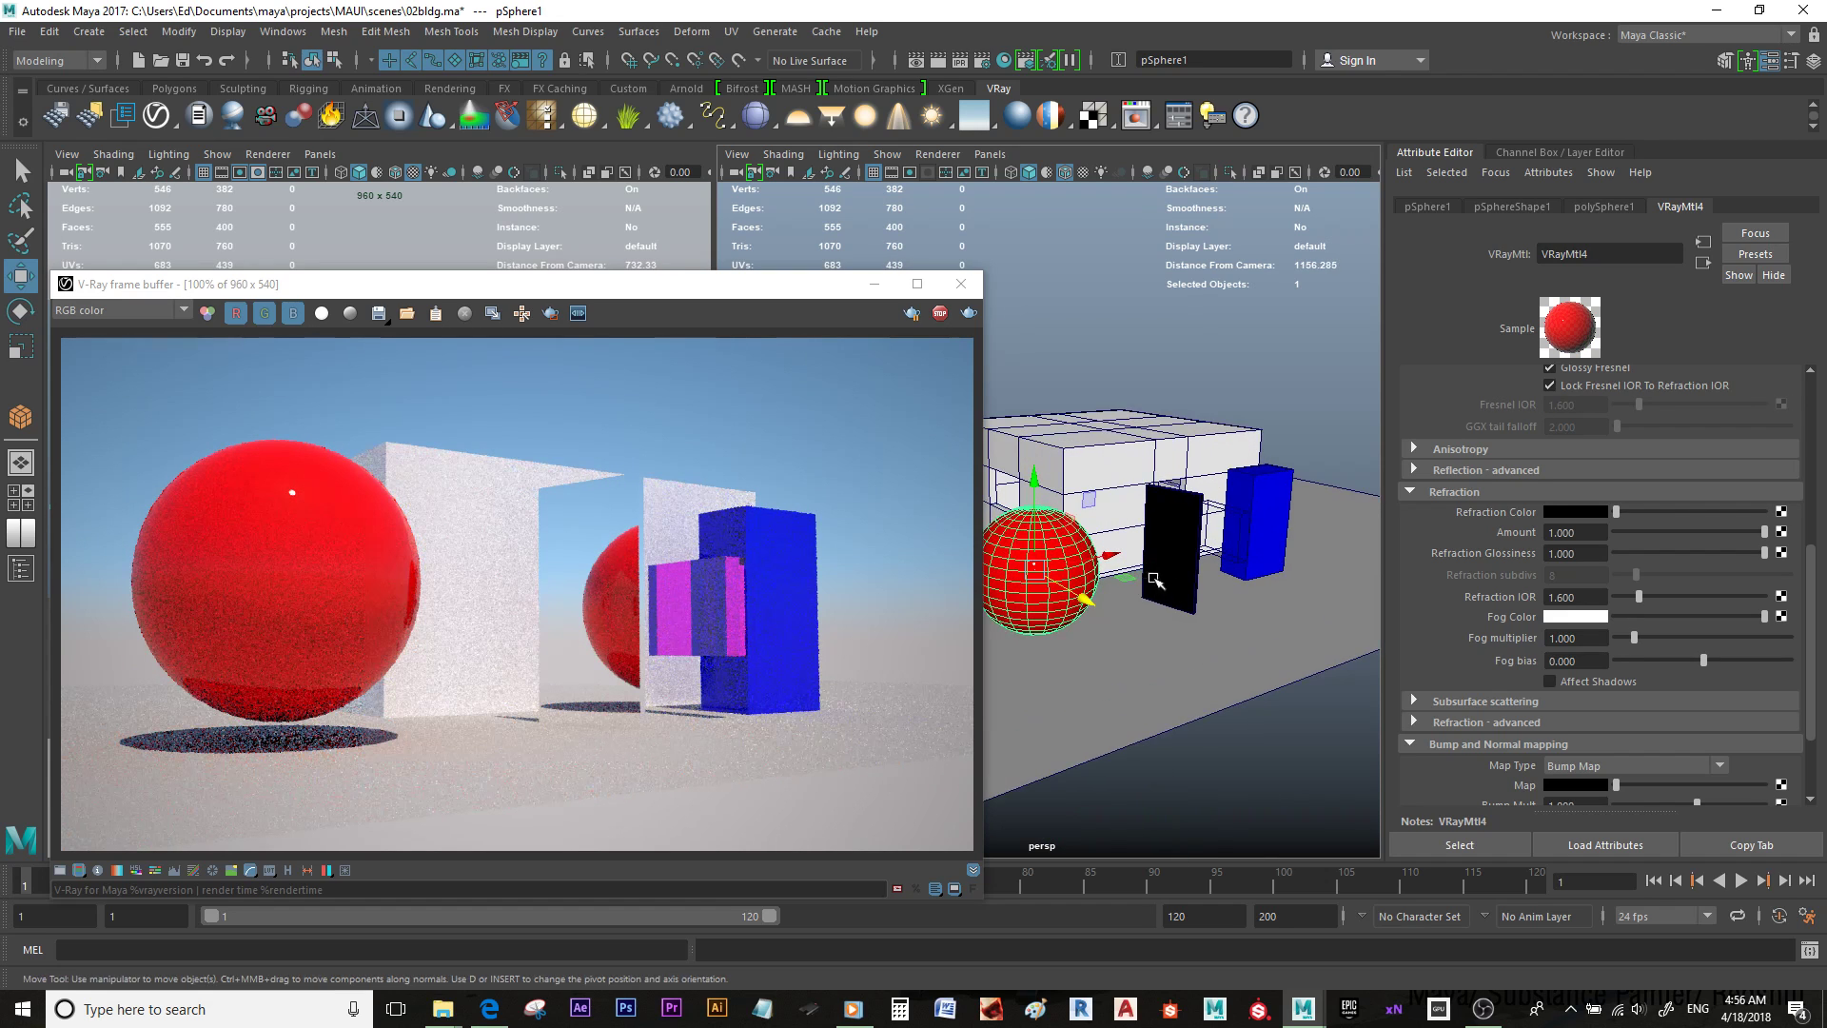
{"action": "middle_click_drag", "start_coordinate": [1107, 582], "coordinate": [1148, 572], "text": "alt"}
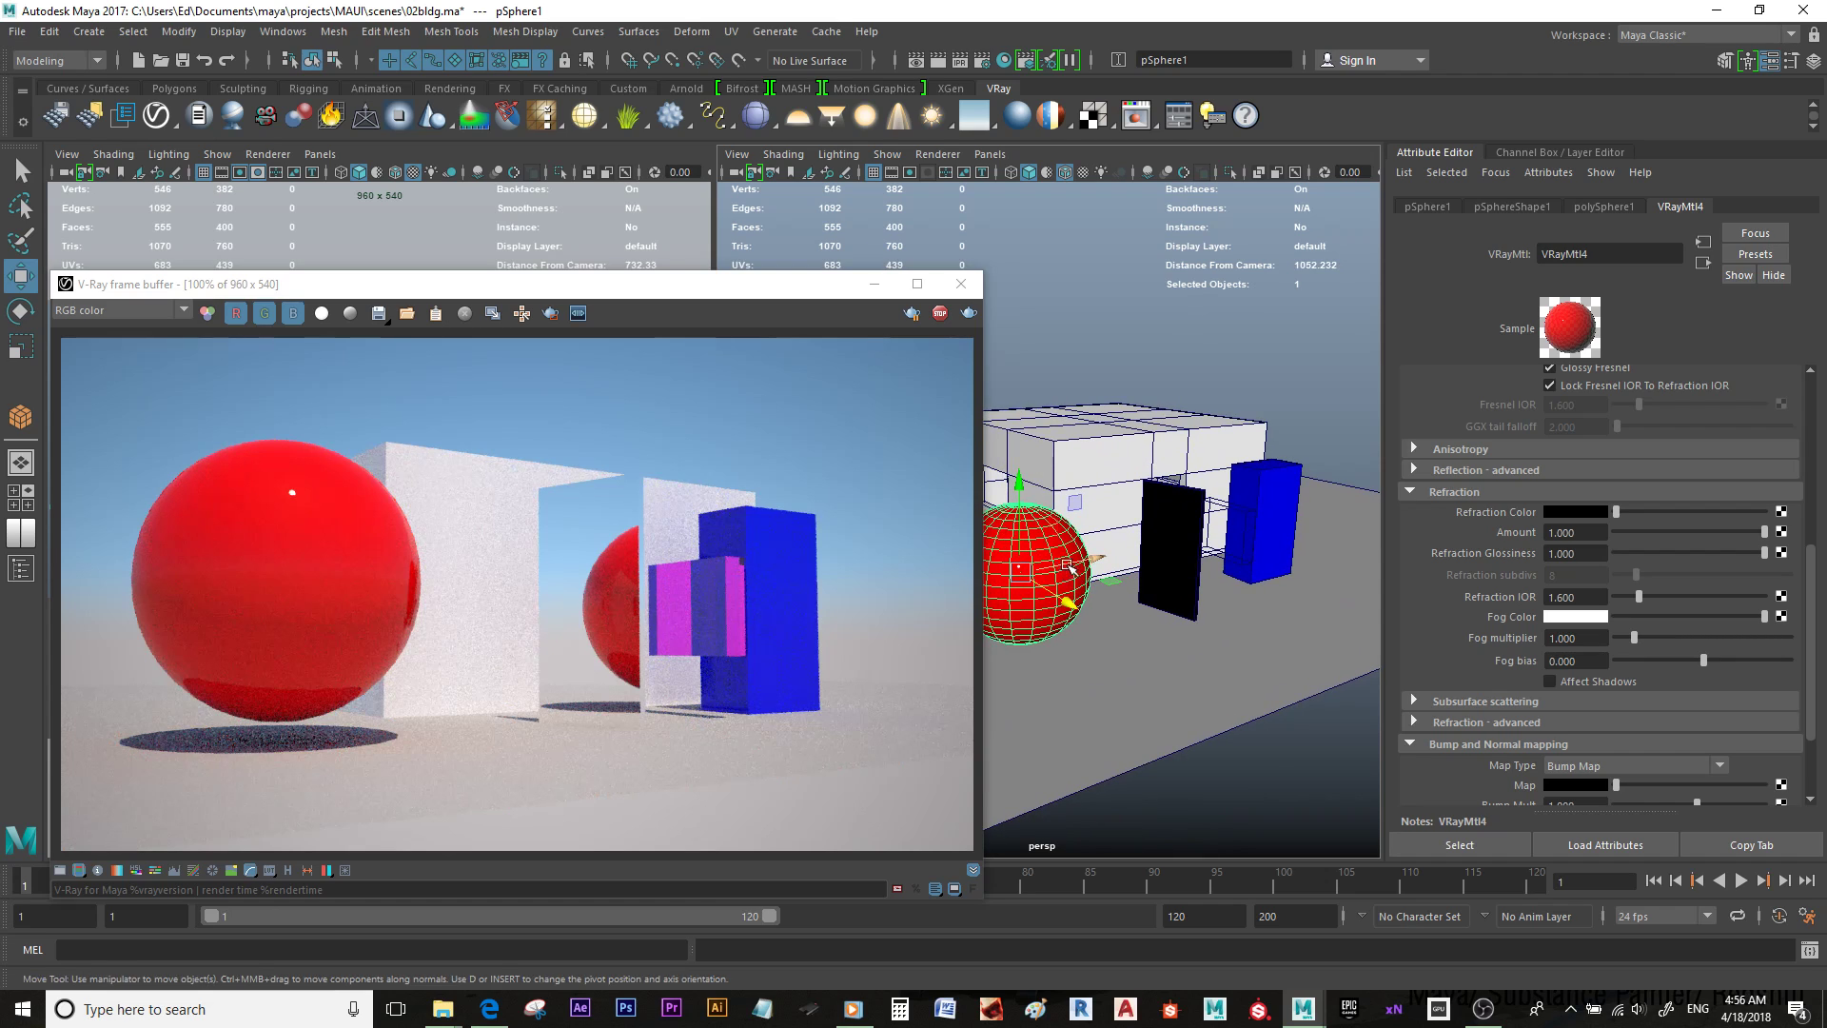
{"action": "left_click_drag", "start_coordinate": [1814, 550], "coordinate": [1819, 385]}
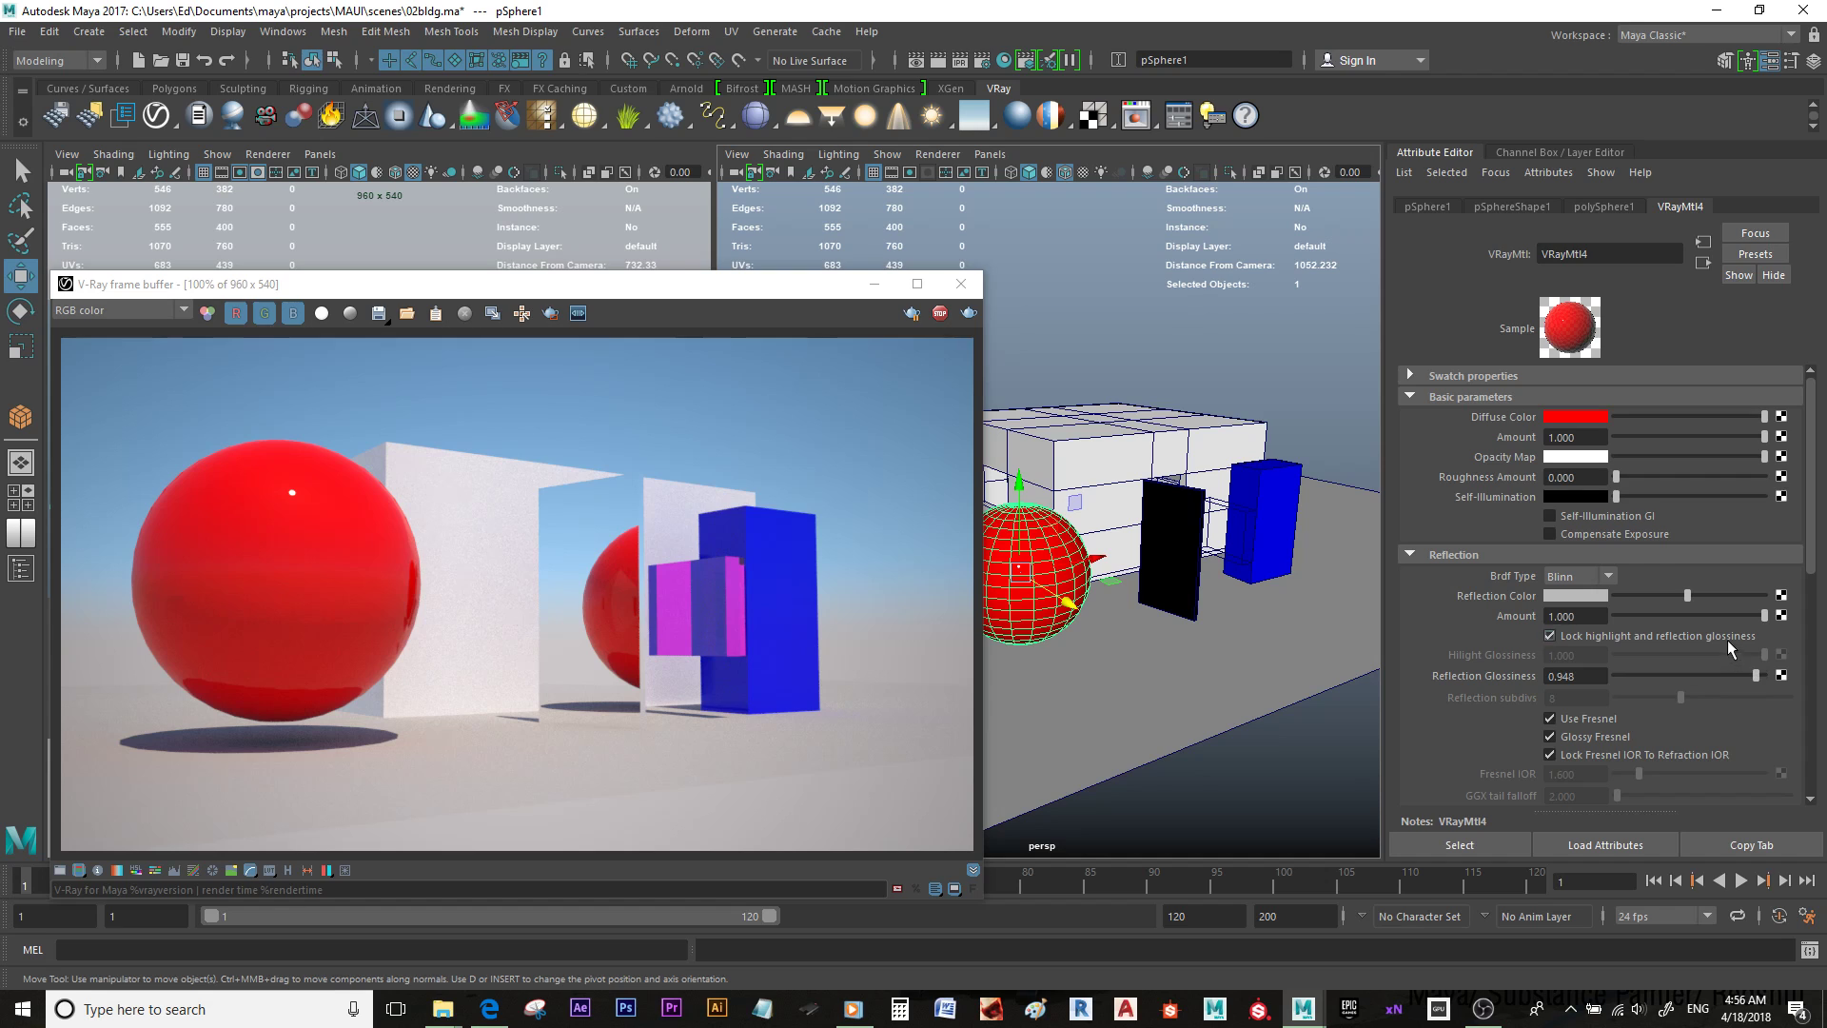
Step: Duplicate the black mirror slab and move the copy toward the red sphere
{"action": "left_click", "coordinate": [1165, 560]}
{"action": "mouse_move", "coordinate": [1167, 563]}
{"action": "left_mouse_down", "text": "alt"}
{"action": "mouse_move", "coordinate": [1146, 566]}
{"action": "mouse_move", "coordinate": [1222, 551]}
{"action": "mouse_move", "coordinate": [1128, 609]}
{"action": "mouse_move", "coordinate": [1228, 564]}
{"action": "mouse_move", "coordinate": [1174, 572]}
{"action": "left_mouse_up", "text": "alt"}
{"action": "key", "text": "e"}
{"action": "key", "text": "w"}
{"action": "key", "text": "ctrl+d"}
{"action": "right_click_drag", "start_coordinate": [1173, 572], "coordinate": [1191, 569], "text": "alt"}
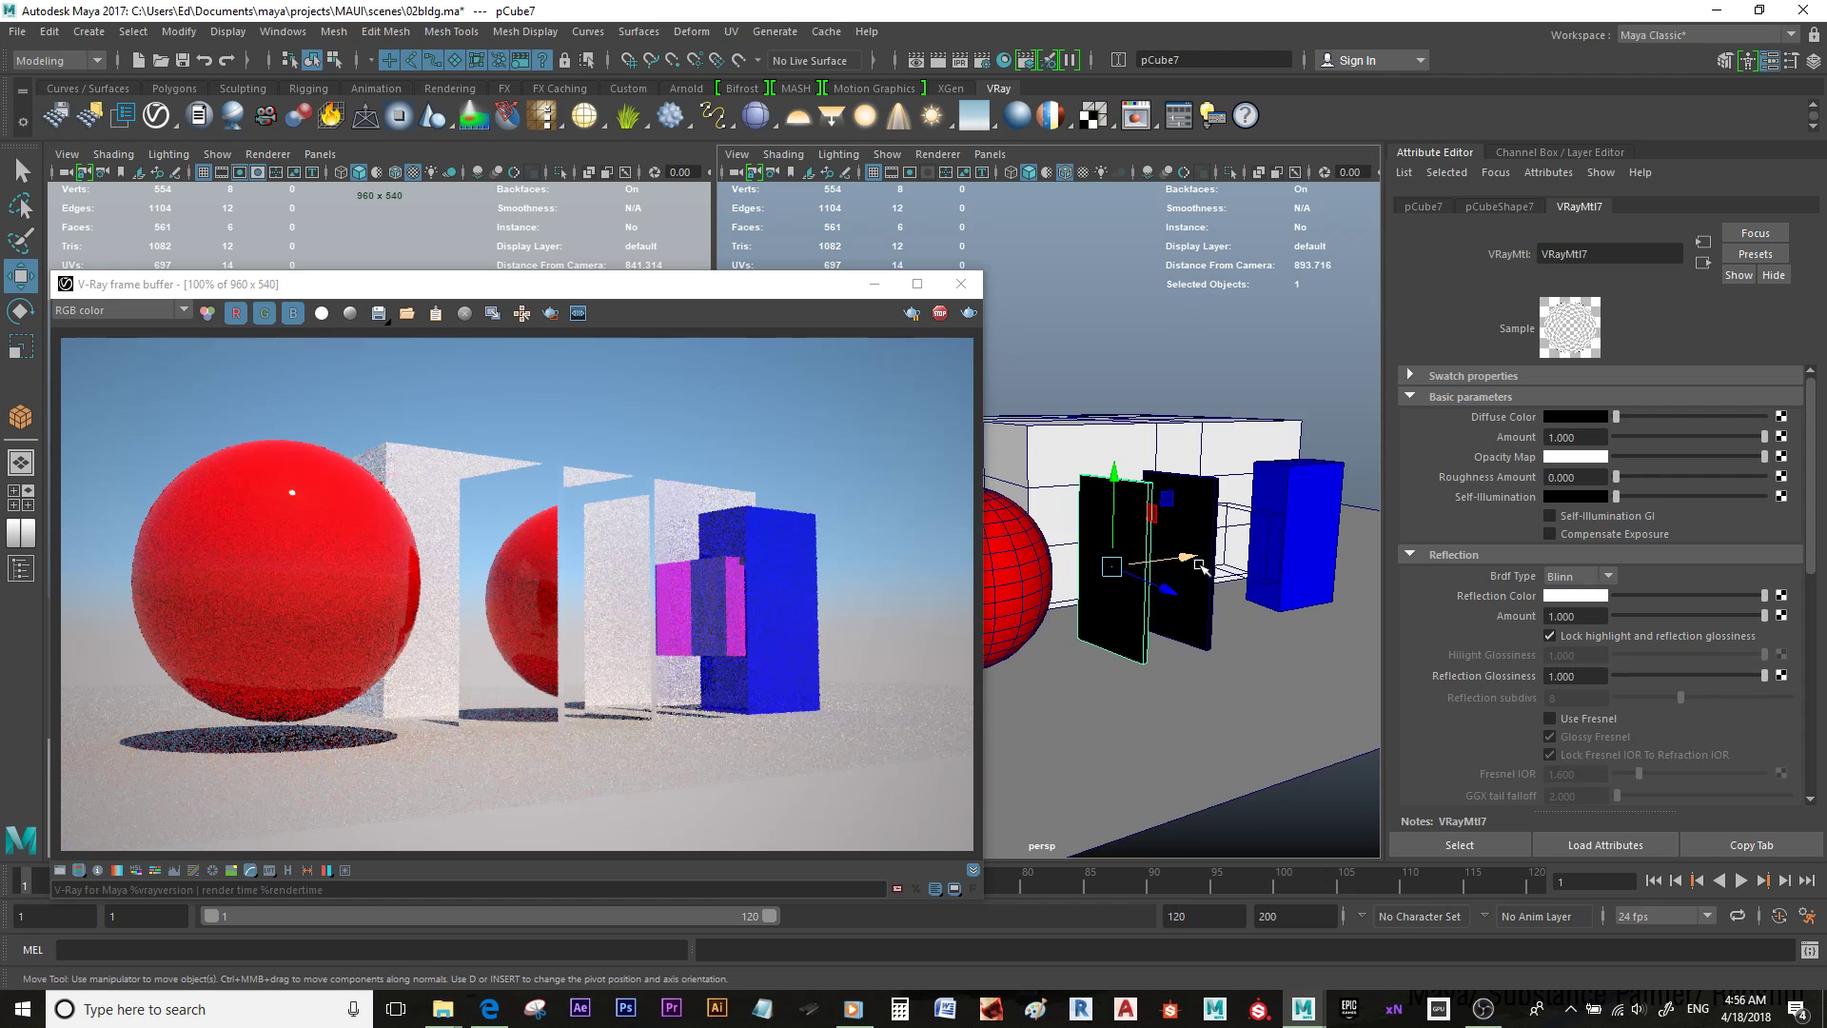
Step: Assign a new V-Ray material to the duplicated slab, with black diffuse color, white reflection color and Use Fresnel off
{"action": "left_click_drag", "start_coordinate": [1814, 503], "coordinate": [1811, 494]}
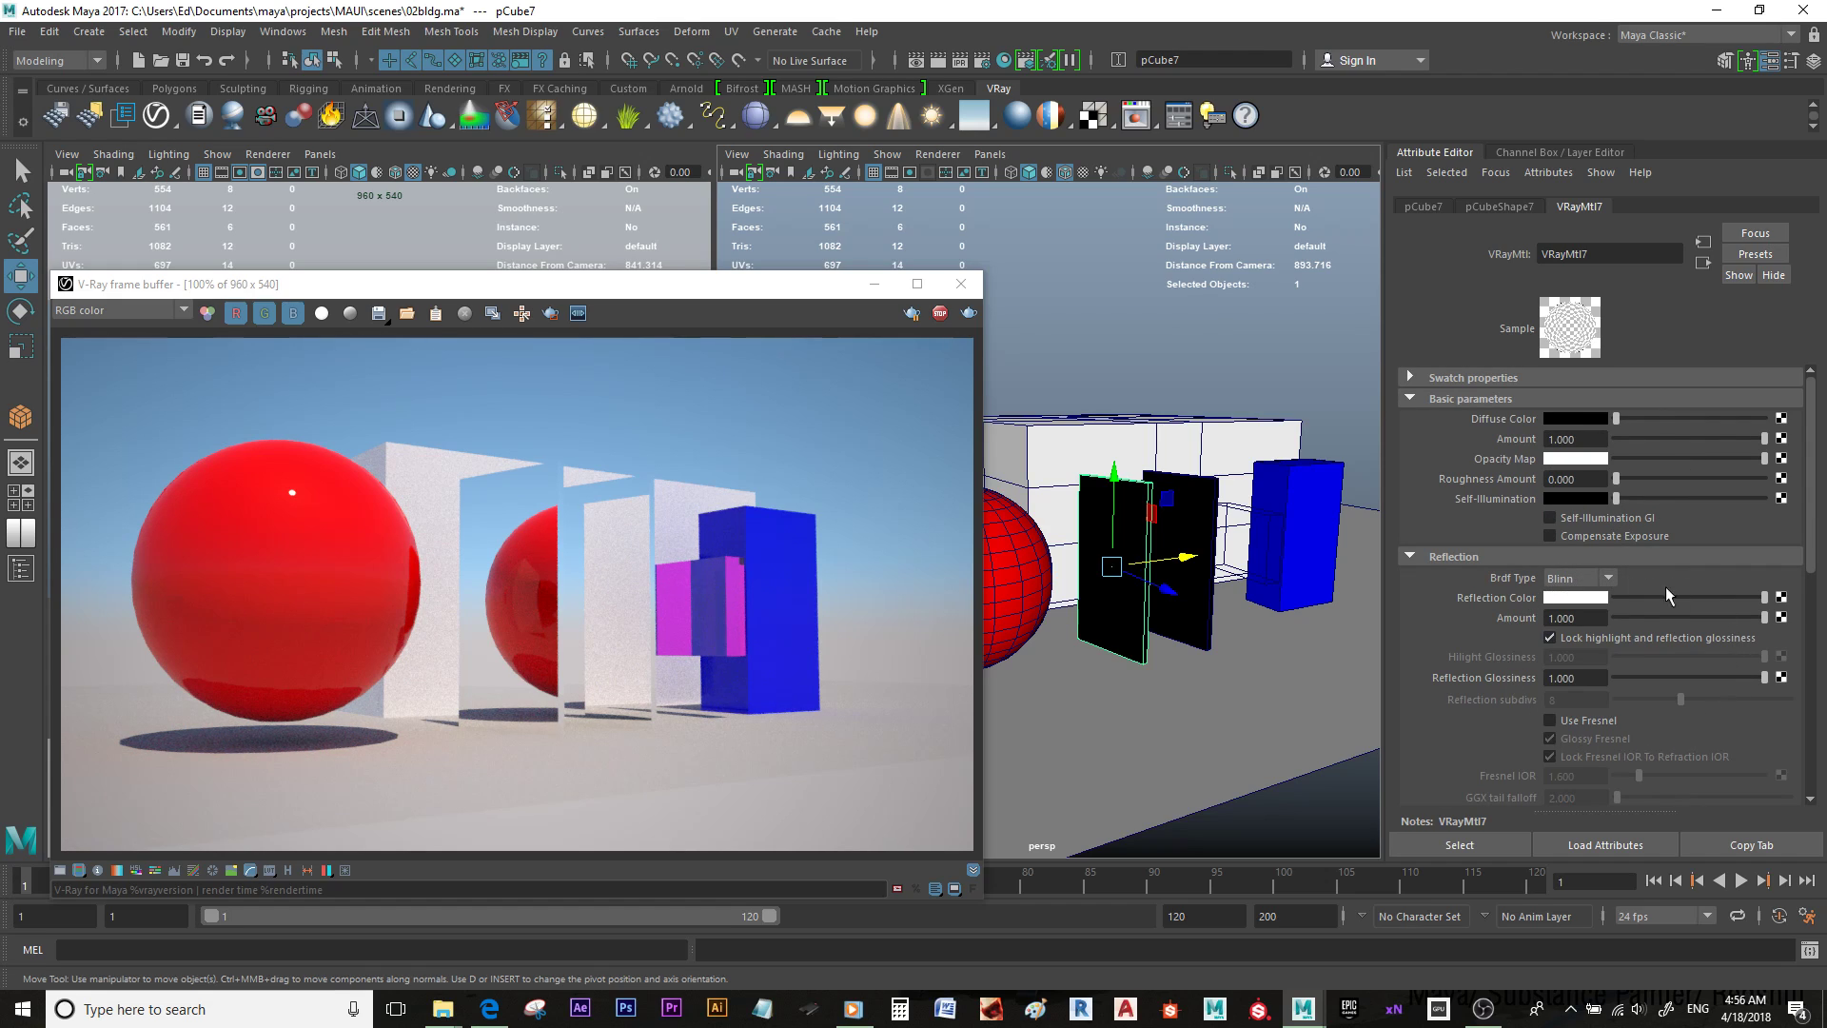
{"action": "left_click_drag", "start_coordinate": [1810, 556], "coordinate": [1810, 539]}
{"action": "left_click", "coordinate": [1019, 116]}
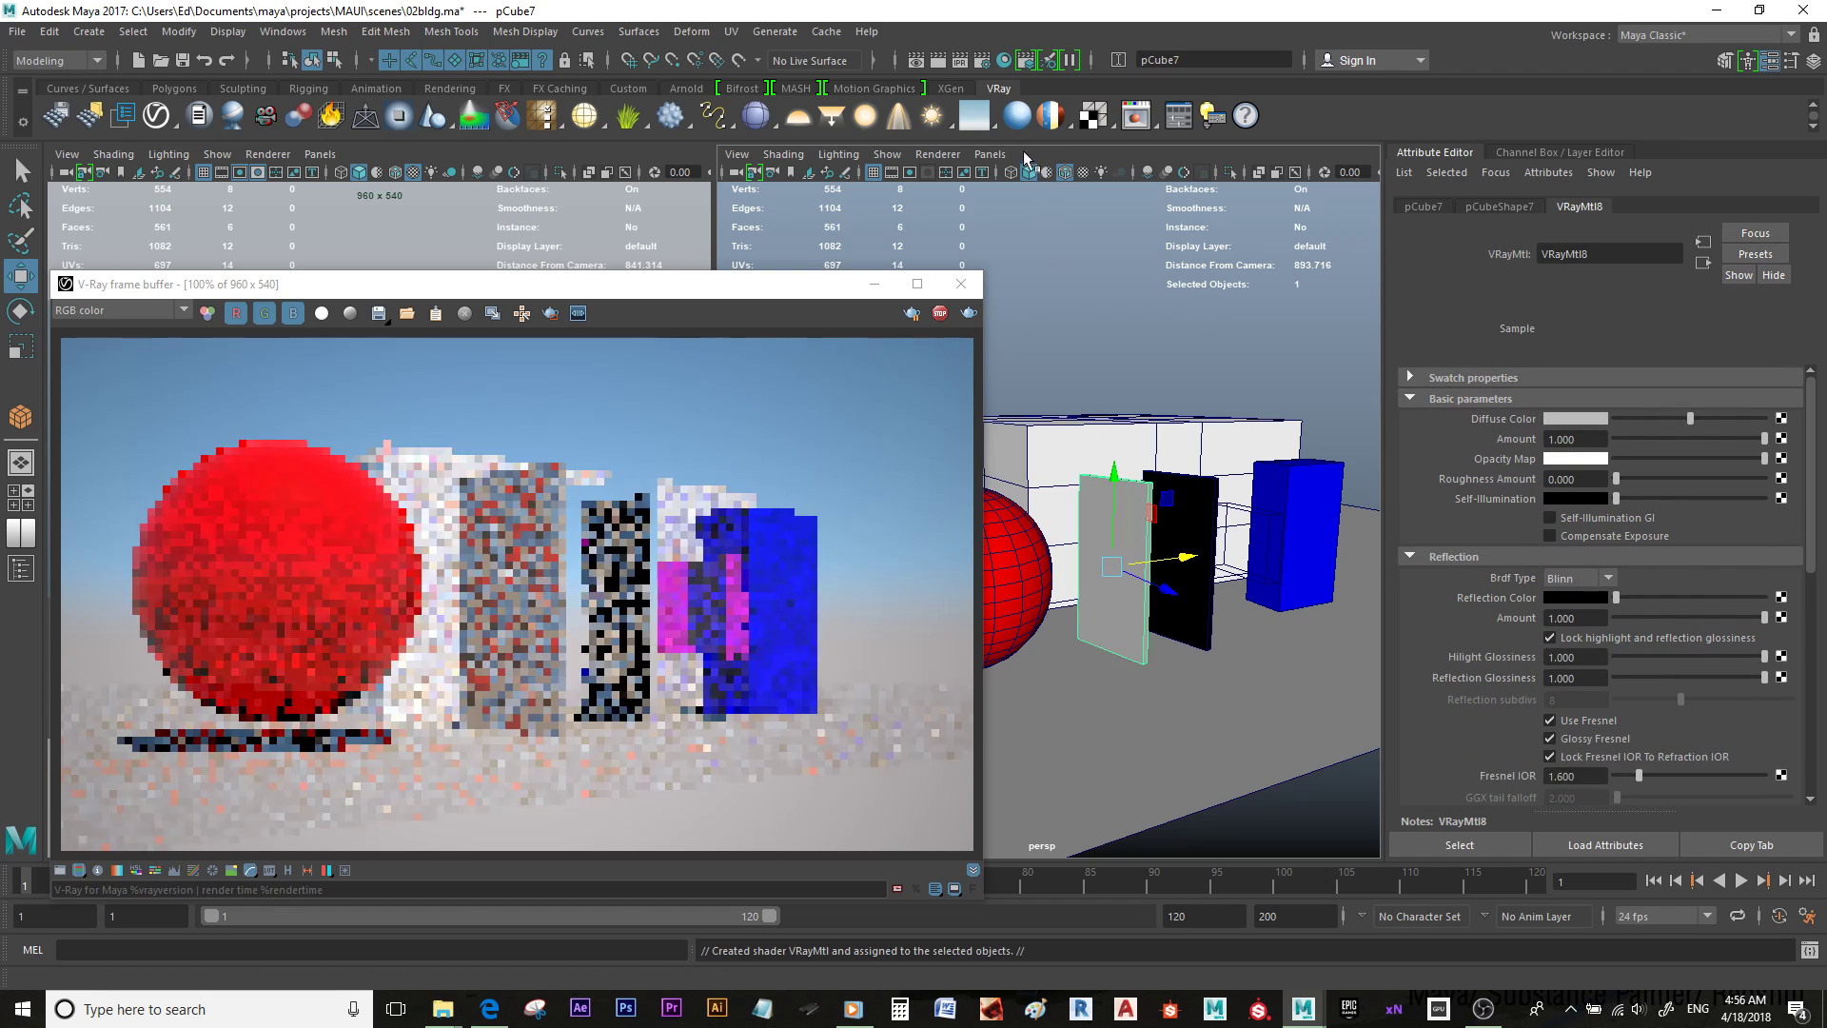
{"action": "left_click_drag", "start_coordinate": [1692, 416], "coordinate": [1605, 415]}
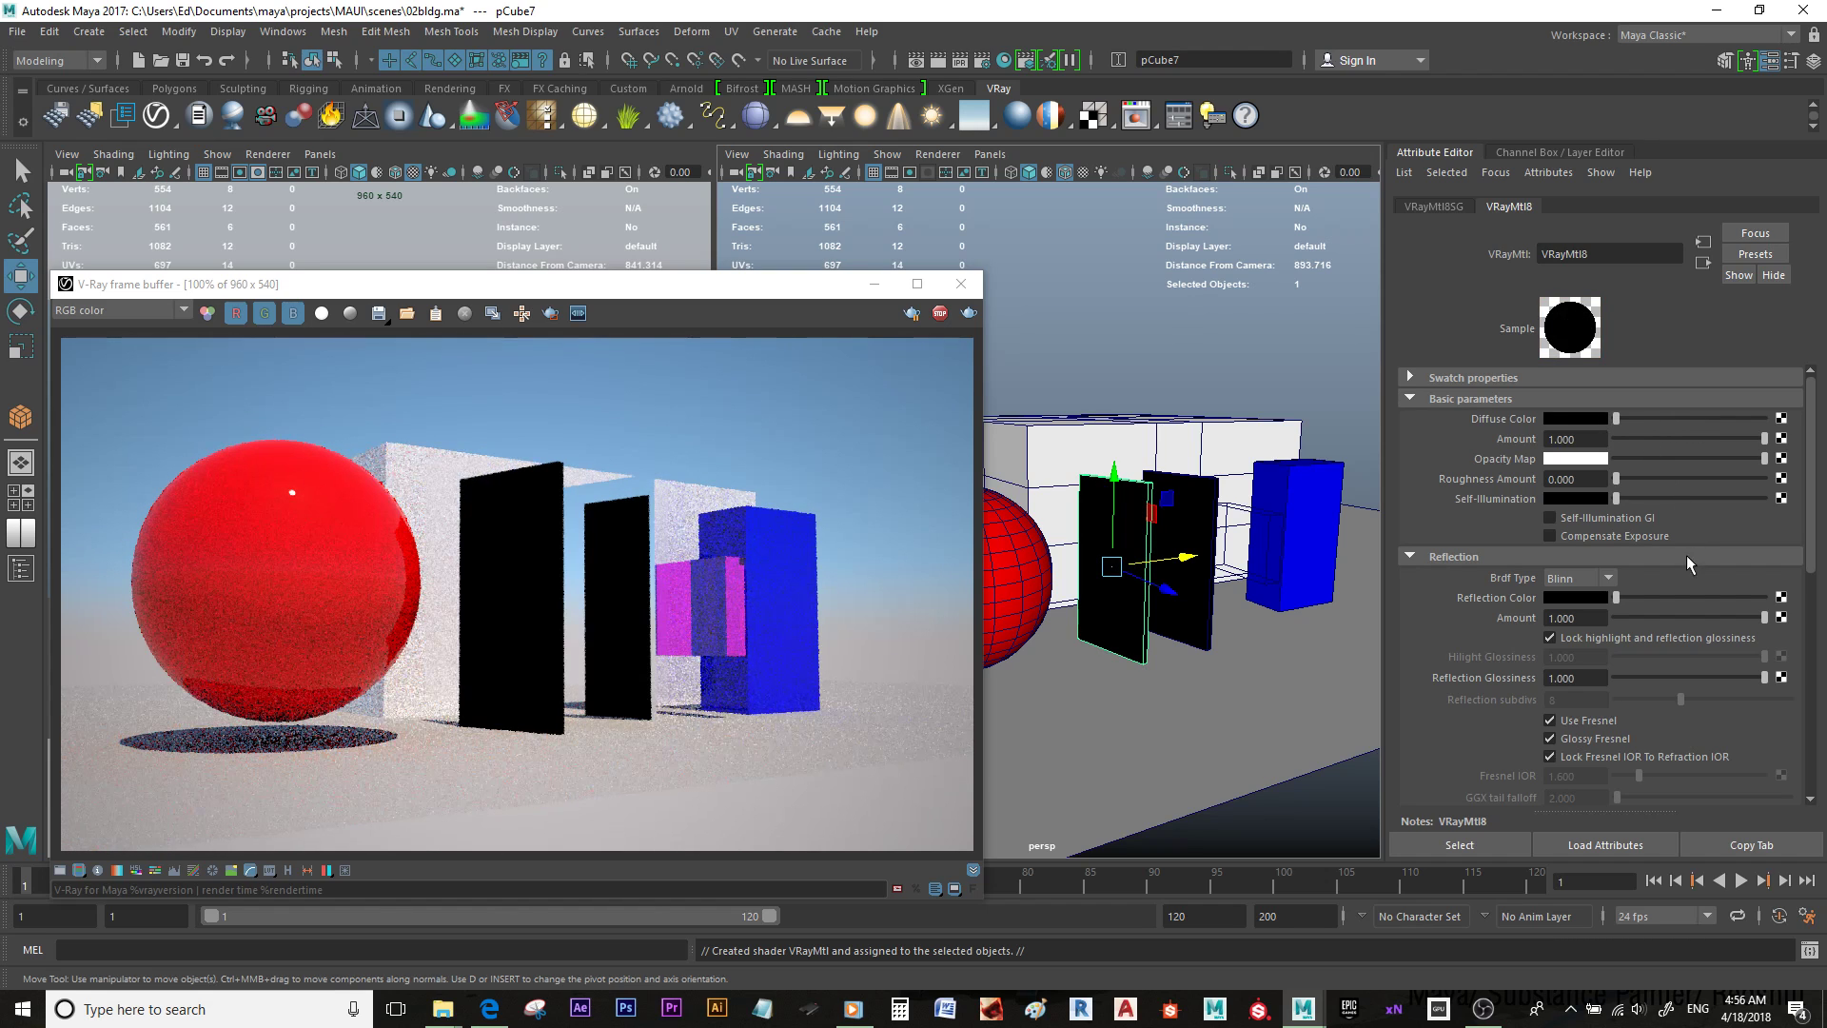
{"action": "left_click_drag", "start_coordinate": [1675, 597], "coordinate": [1767, 597]}
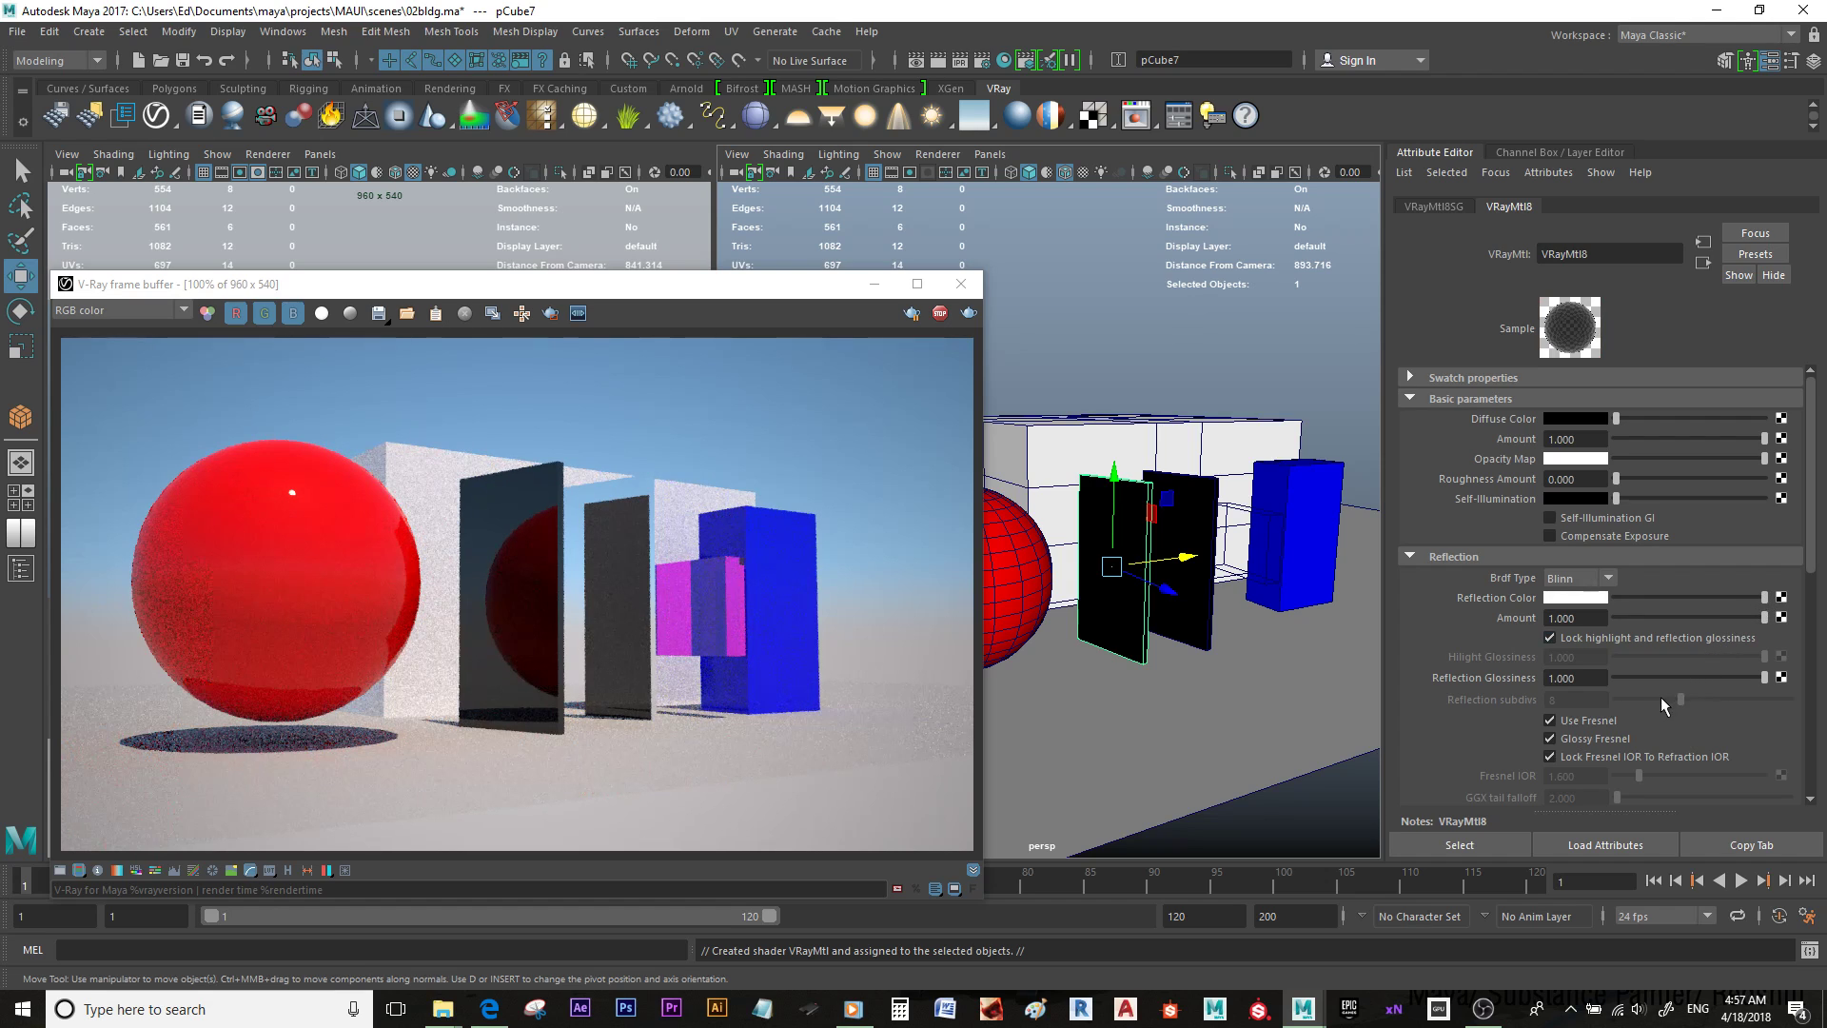
{"action": "left_click", "coordinate": [1550, 720]}
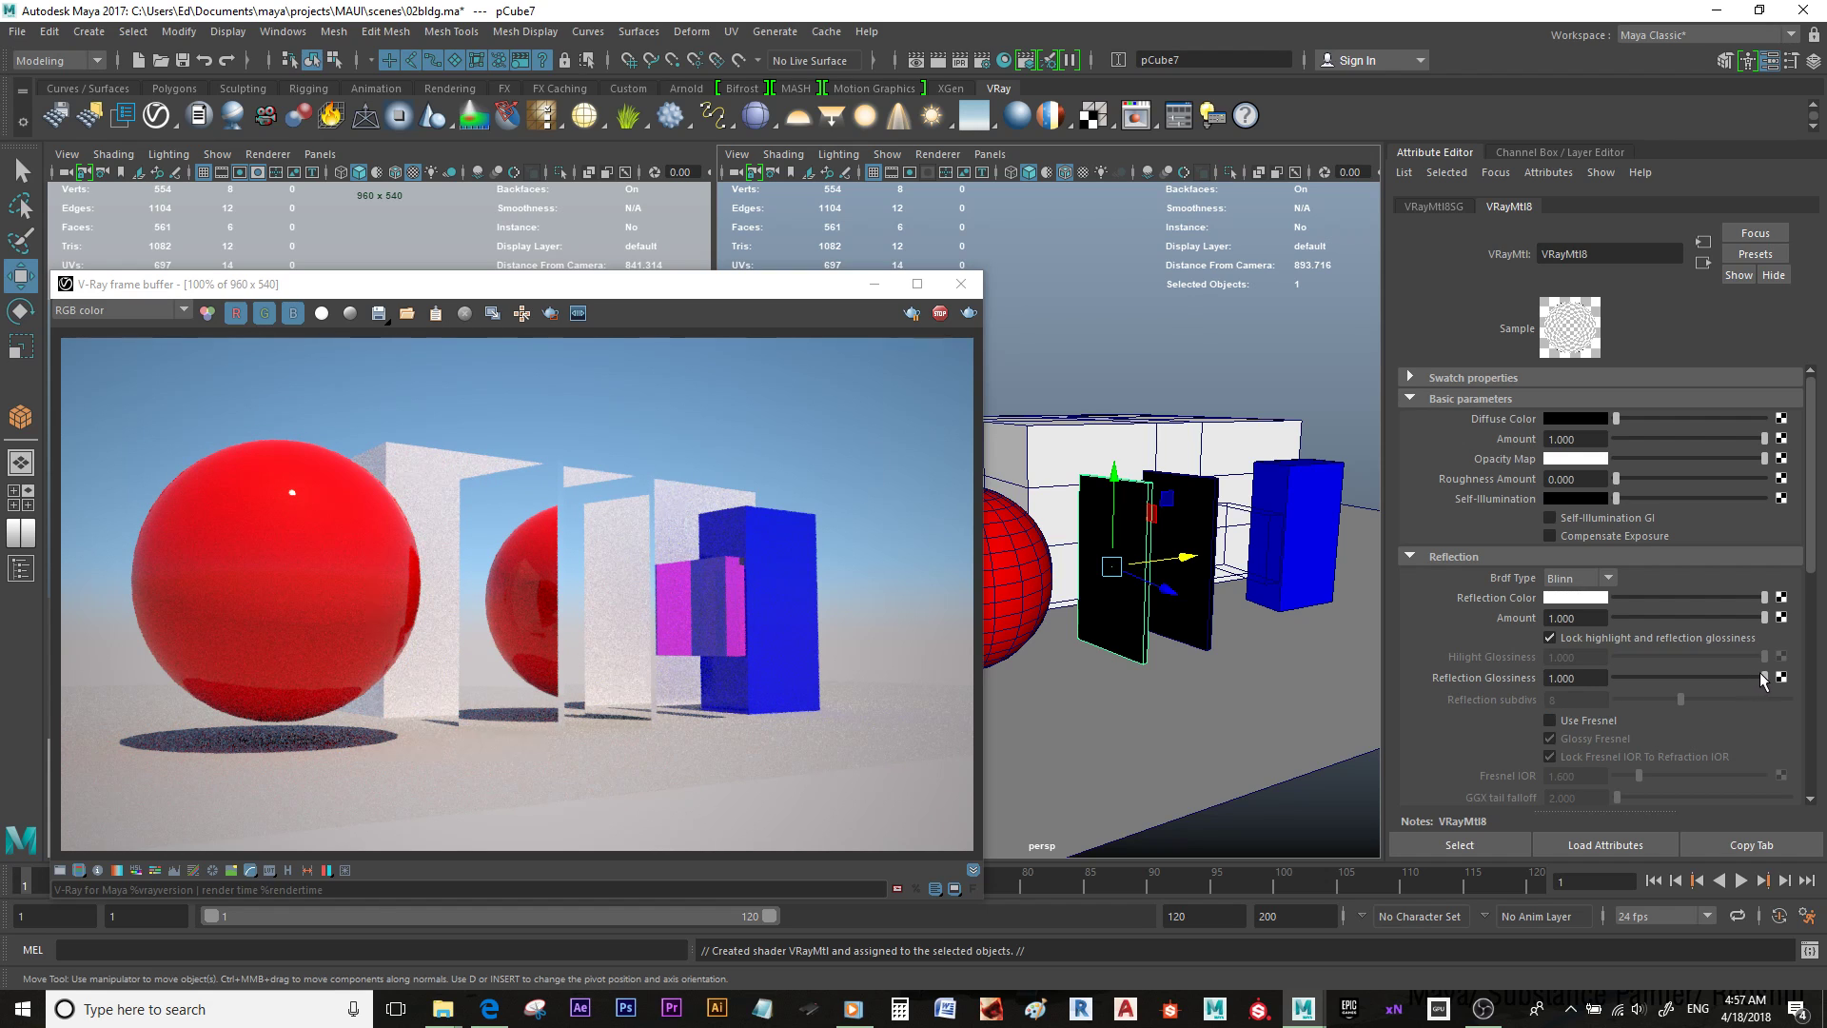
Step: Lower the duplicated slab's reflection glossiness to 0.610 and compare the render with Use Fresnel on and off
{"action": "left_click_drag", "start_coordinate": [1766, 679], "coordinate": [1705, 671]}
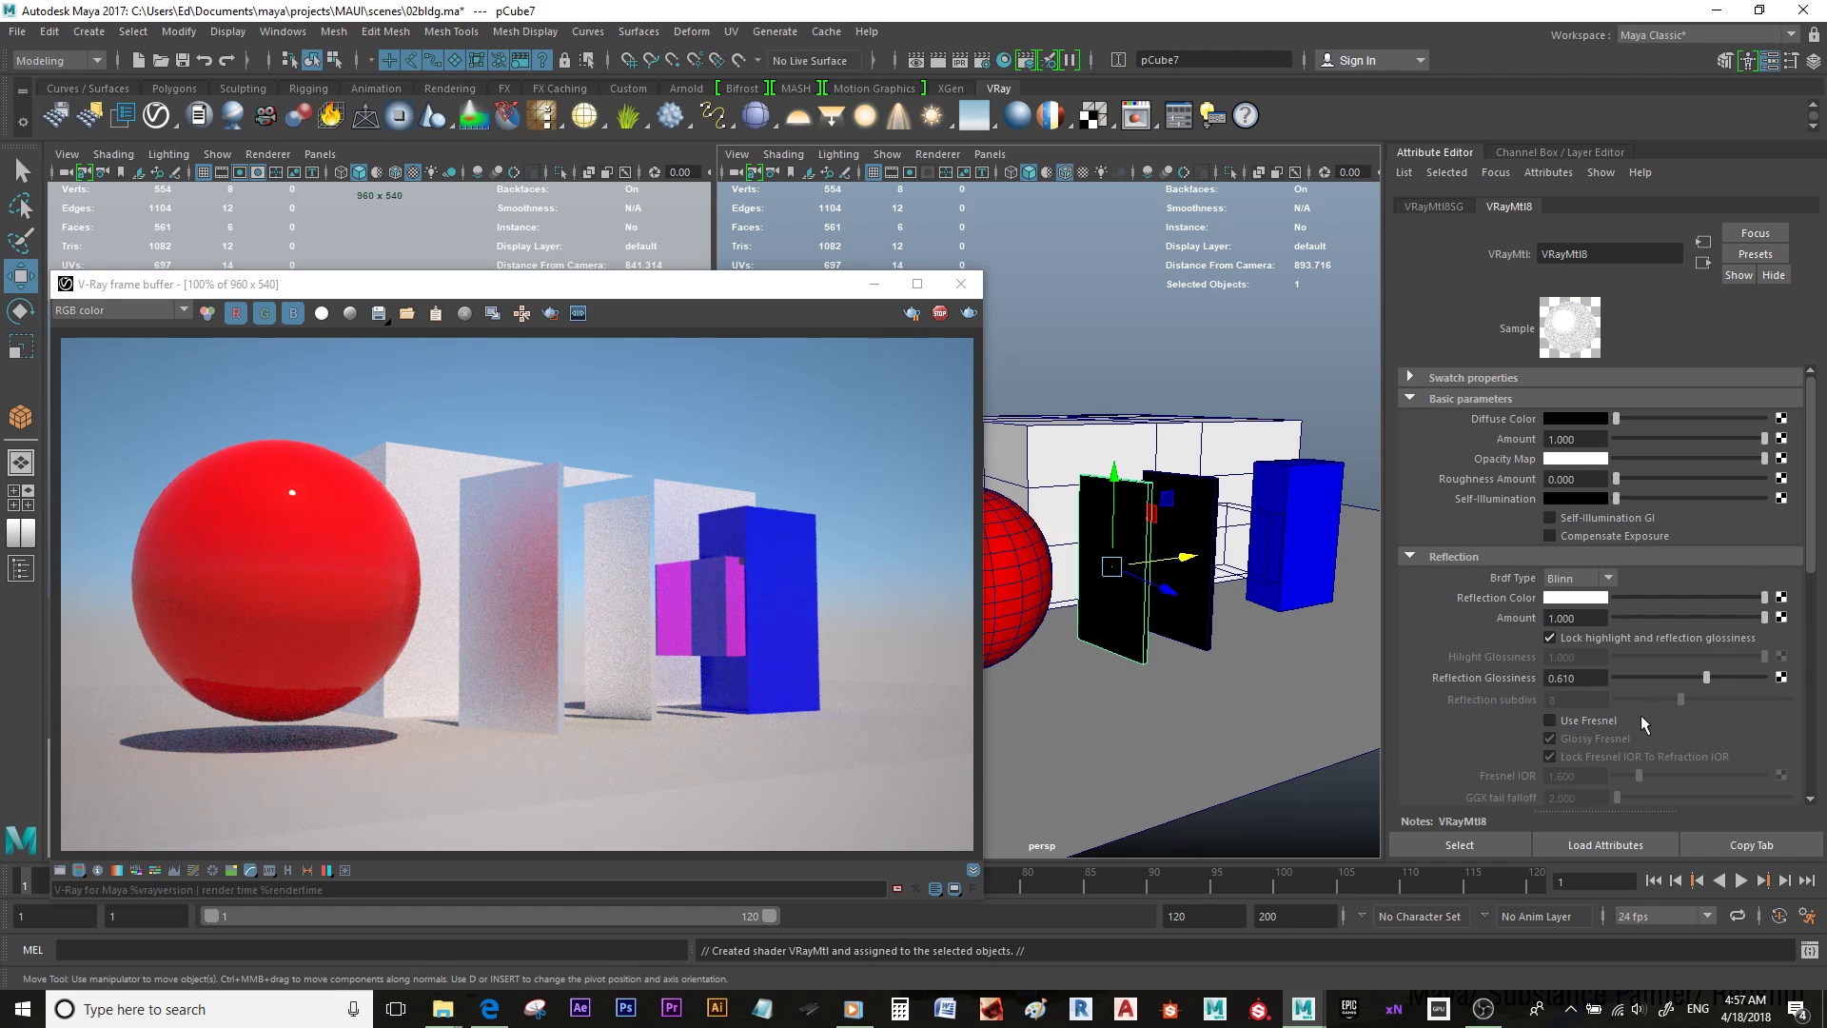
{"action": "left_click", "coordinate": [1616, 718]}
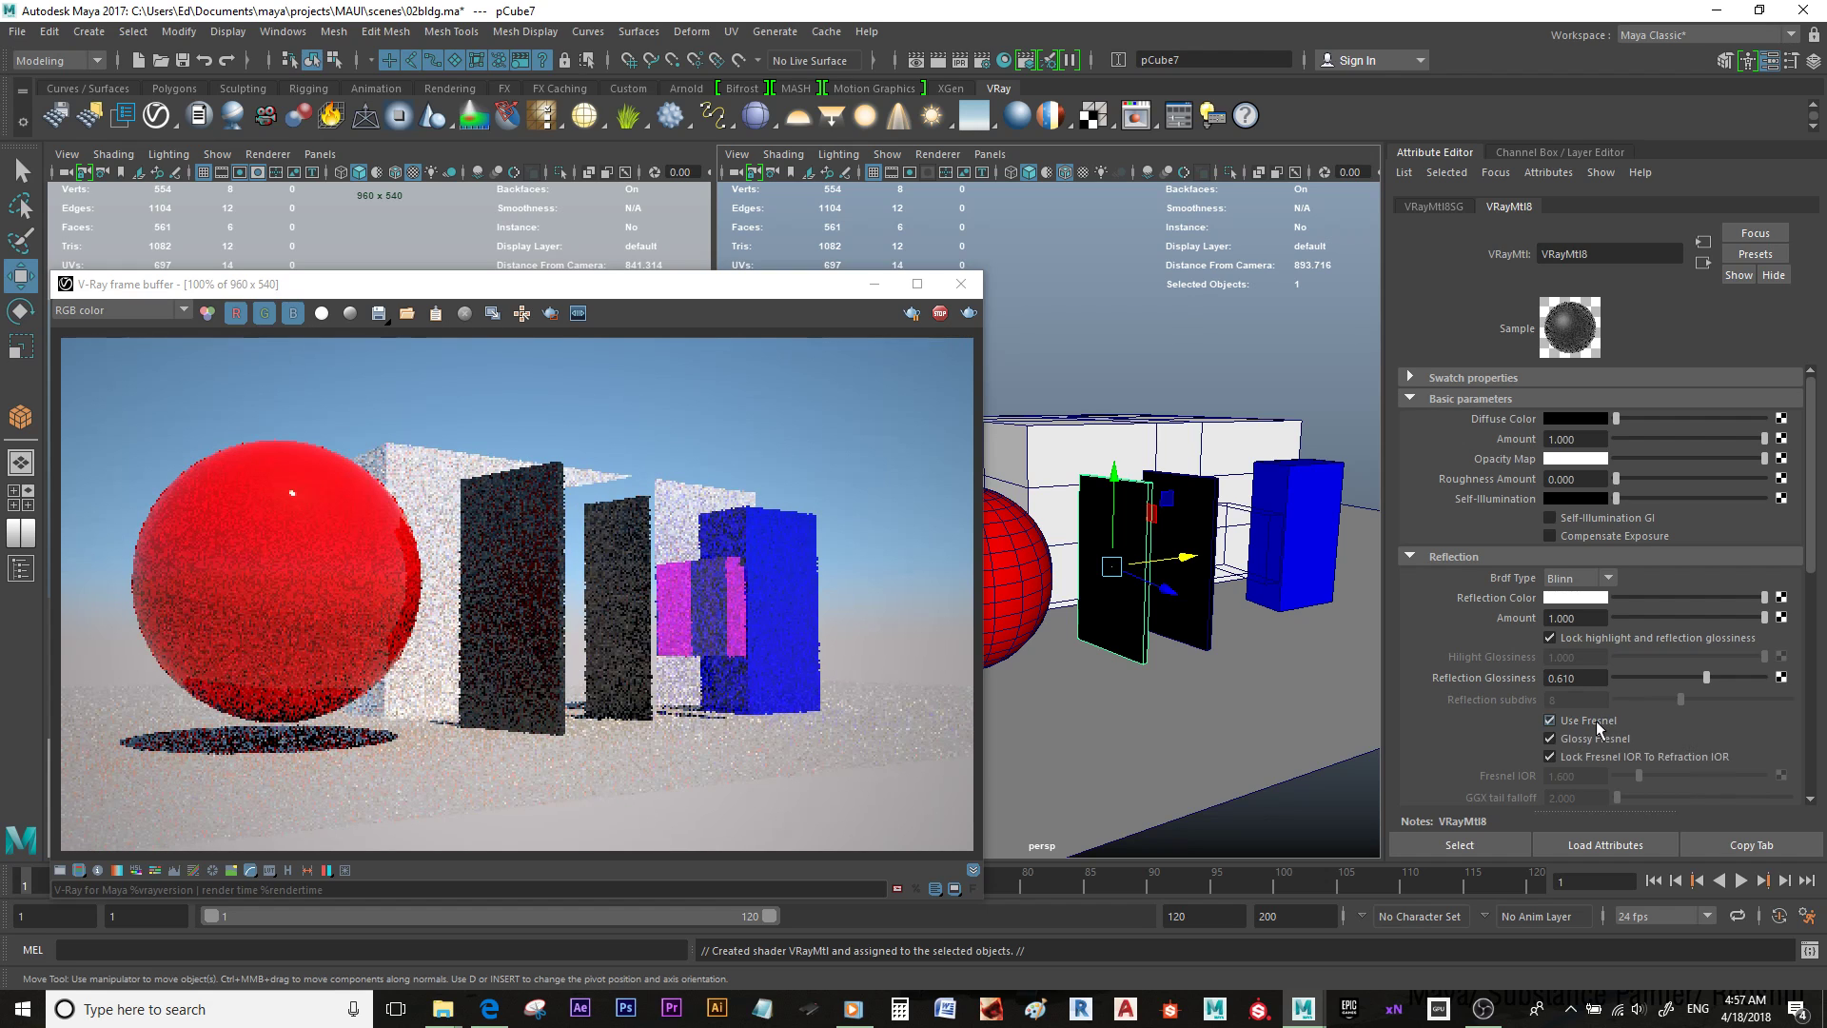
{"action": "left_click", "coordinate": [1614, 720]}
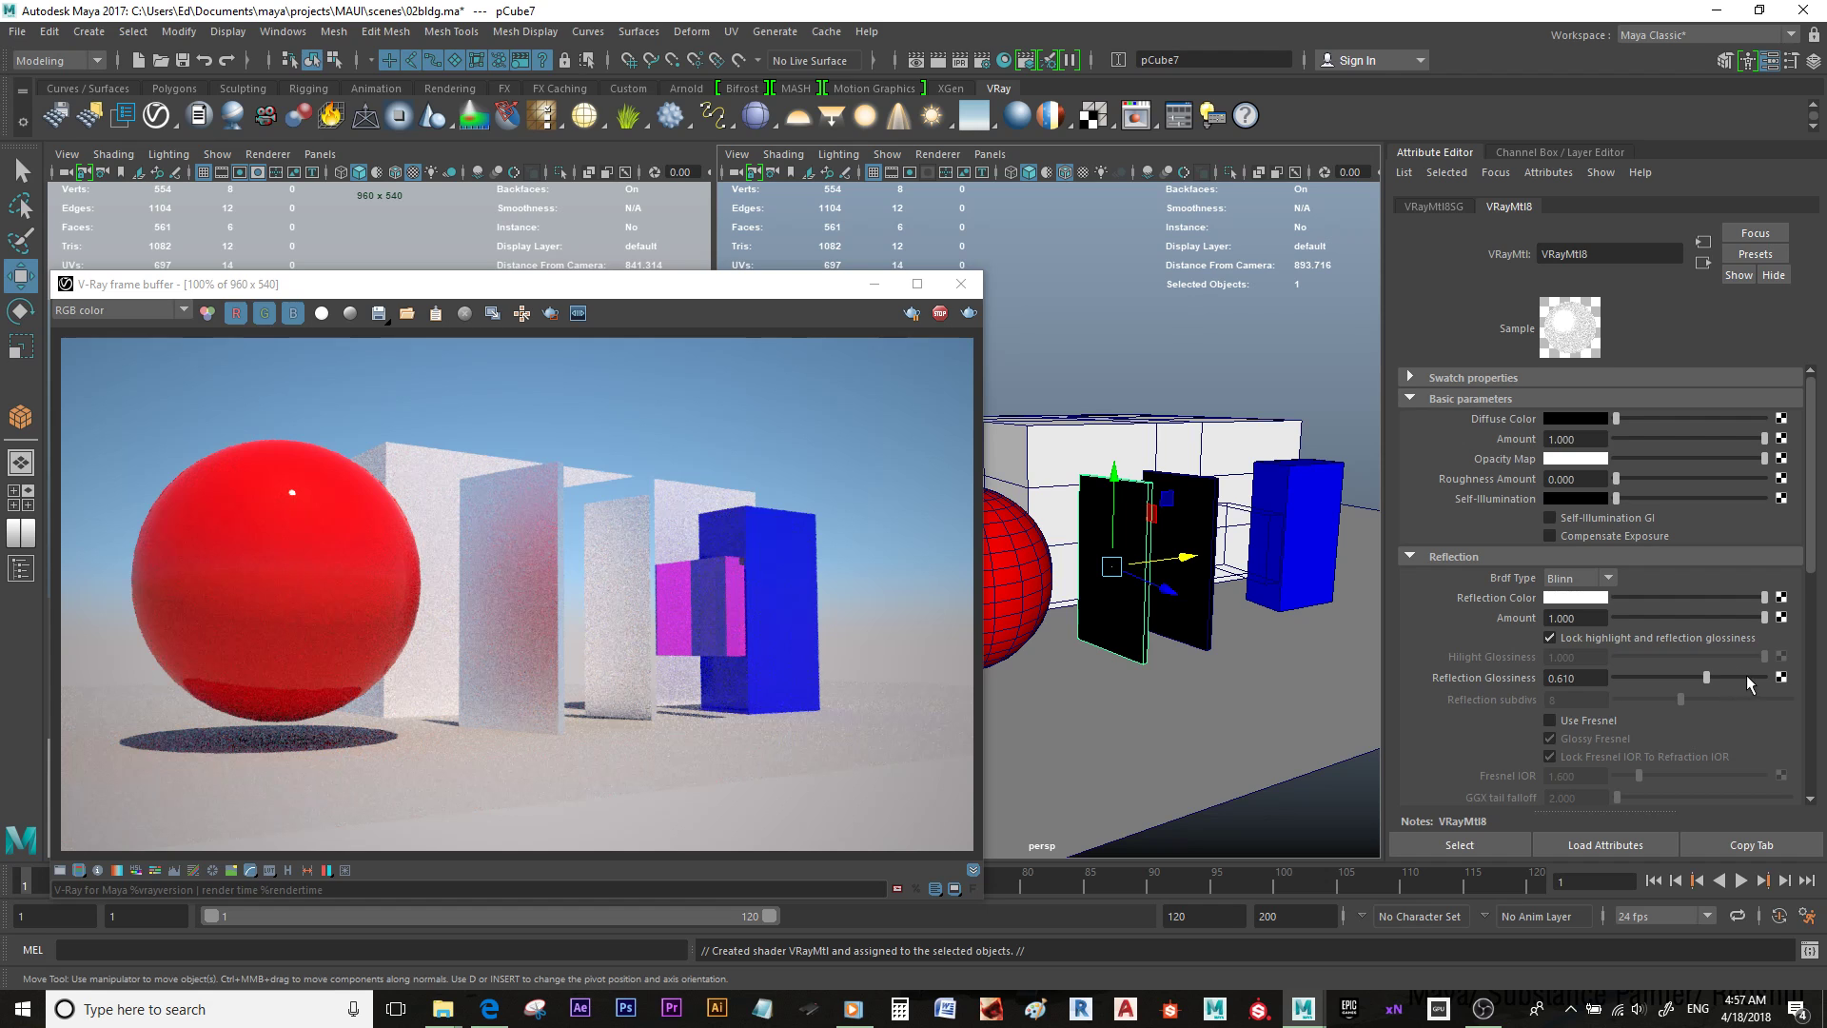
Step: Try higher reflection glossiness values on the duplicated slab's material and set it to 0.8
{"action": "left_click", "coordinate": [1746, 675]}
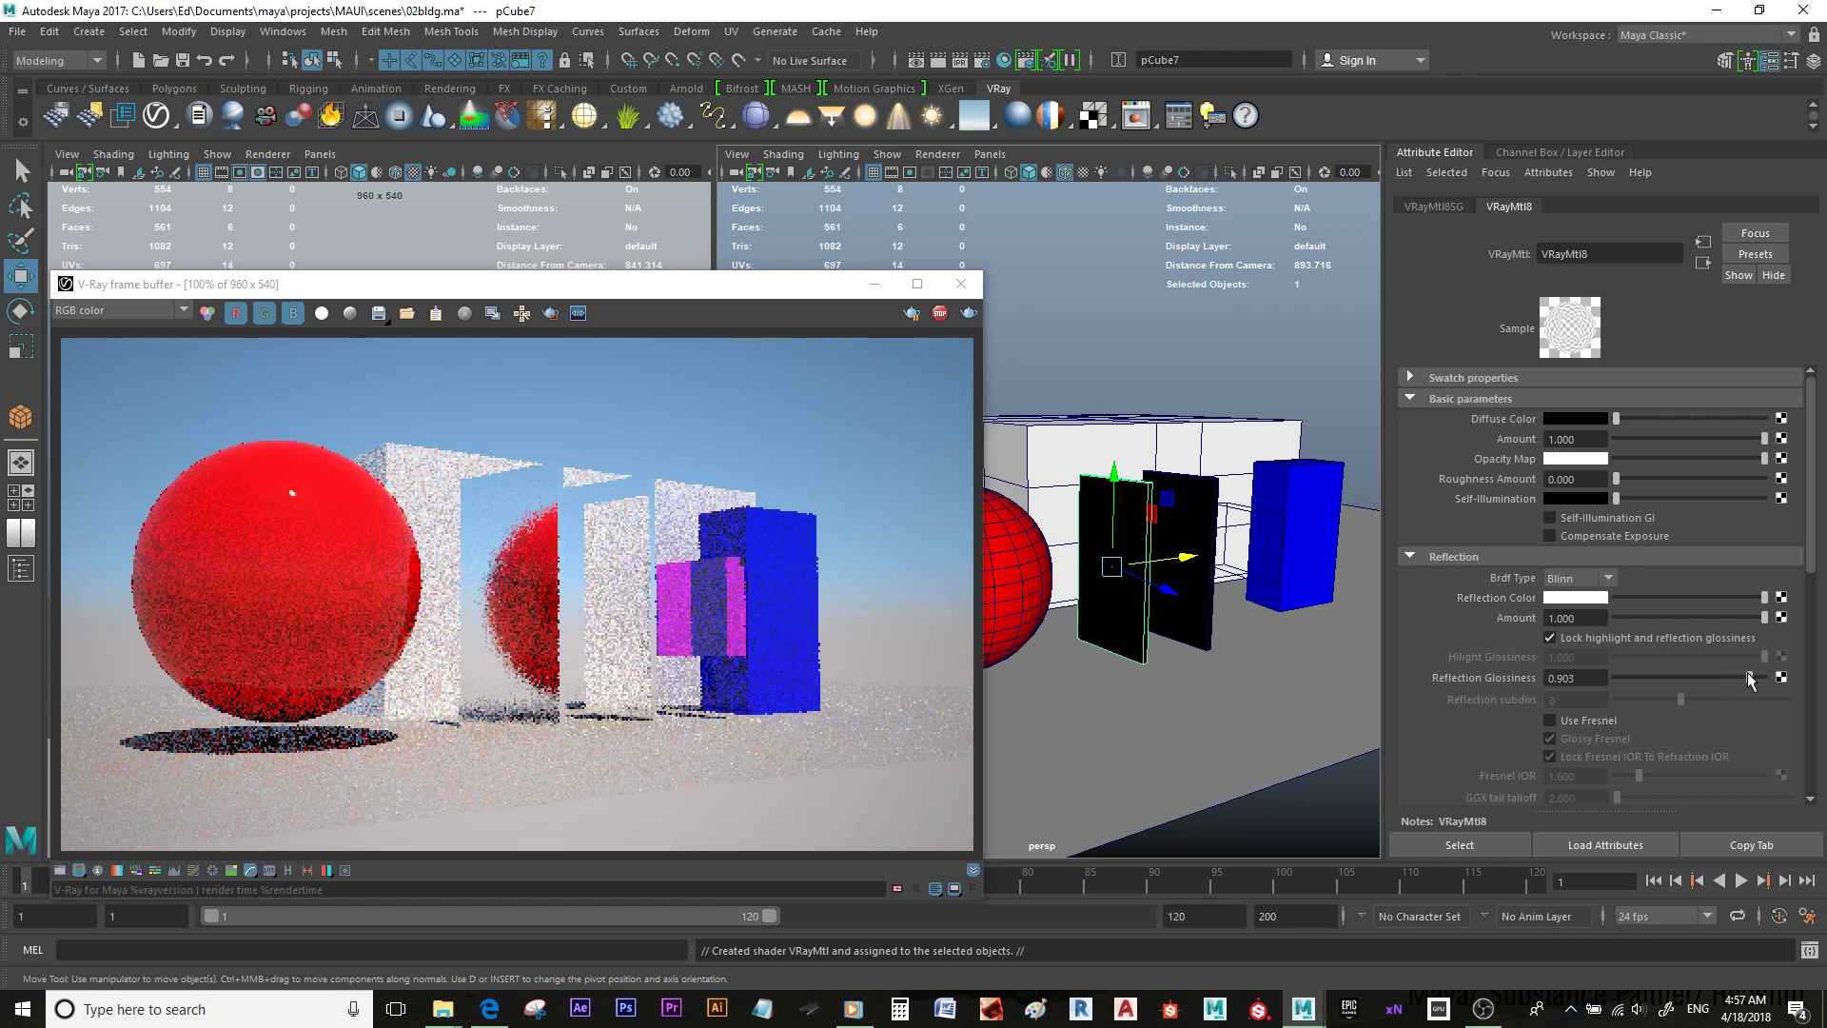
{"action": "left_click", "coordinate": [1745, 676]}
{"action": "left_click_drag", "start_coordinate": [1745, 676], "coordinate": [1730, 676]}
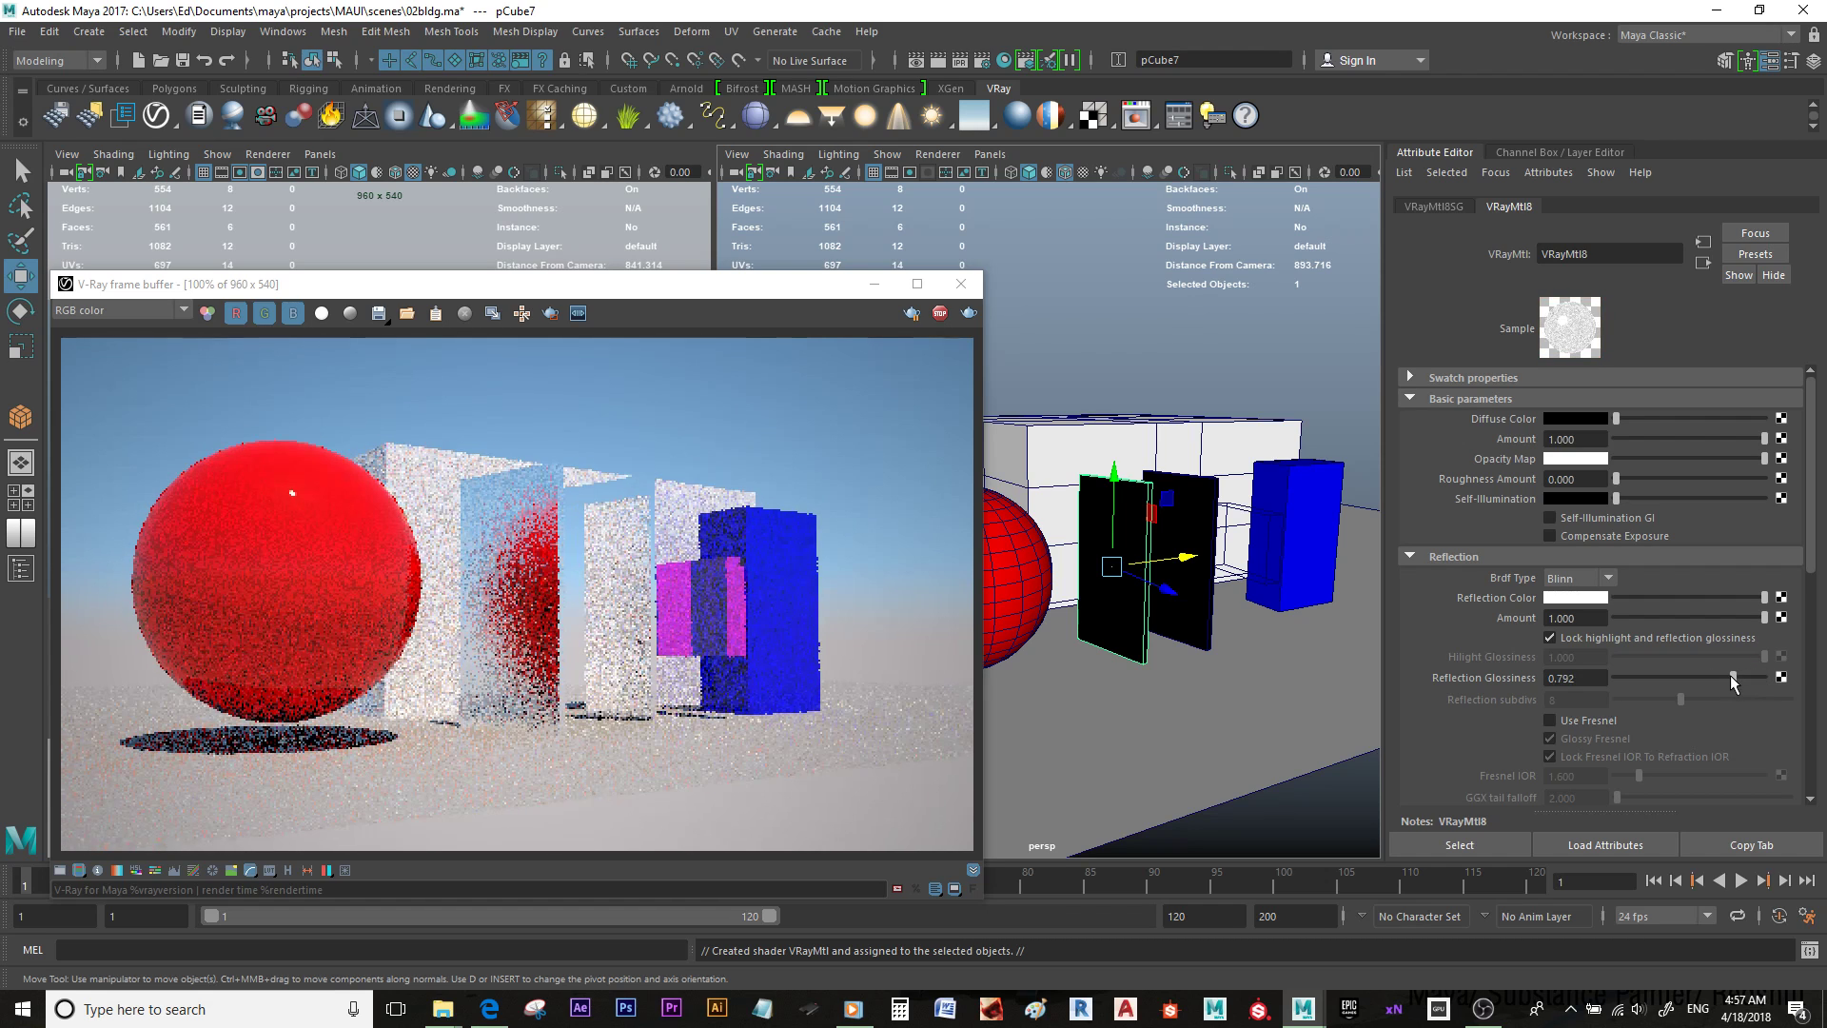
{"action": "left_click_drag", "start_coordinate": [1588, 677], "coordinate": [1530, 672]}
{"action": "type", "text": "0.8"}
{"action": "key", "text": "Return"}
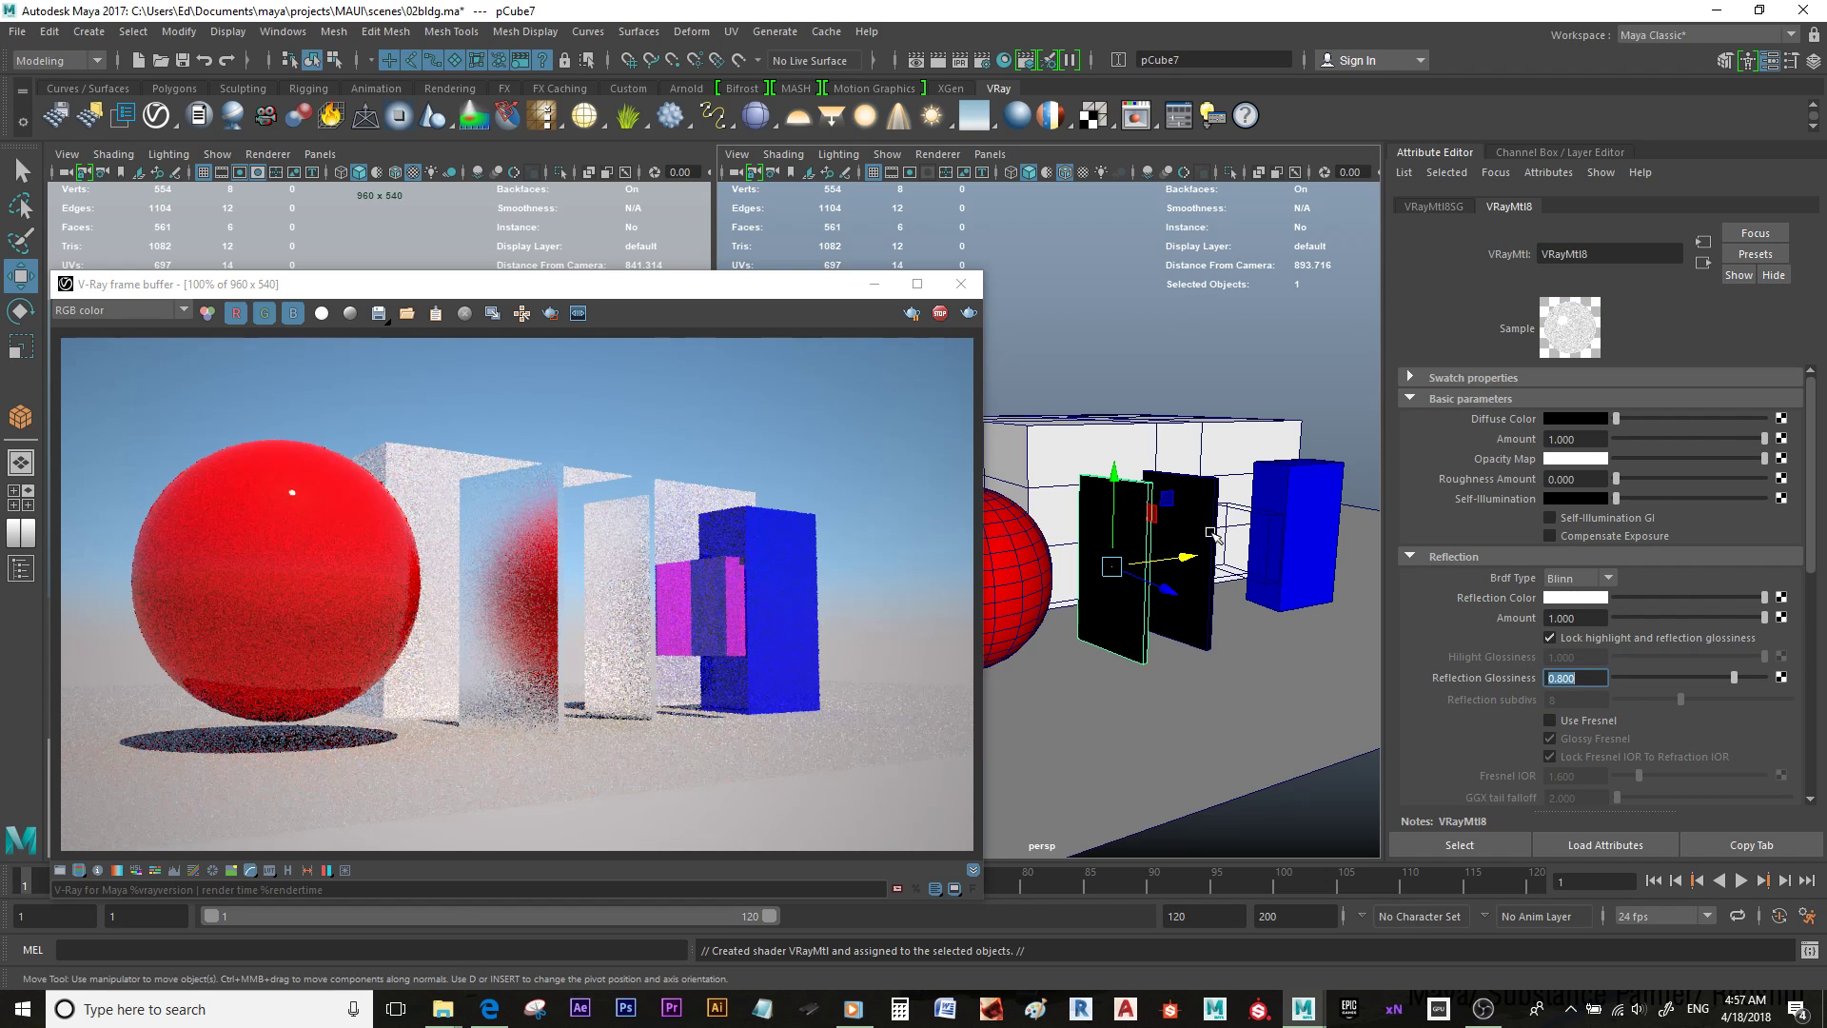
Step: Darken the duplicated slab's reflection color slightly and set its reflection glossiness to 0.870
{"action": "left_click", "coordinate": [1755, 596]}
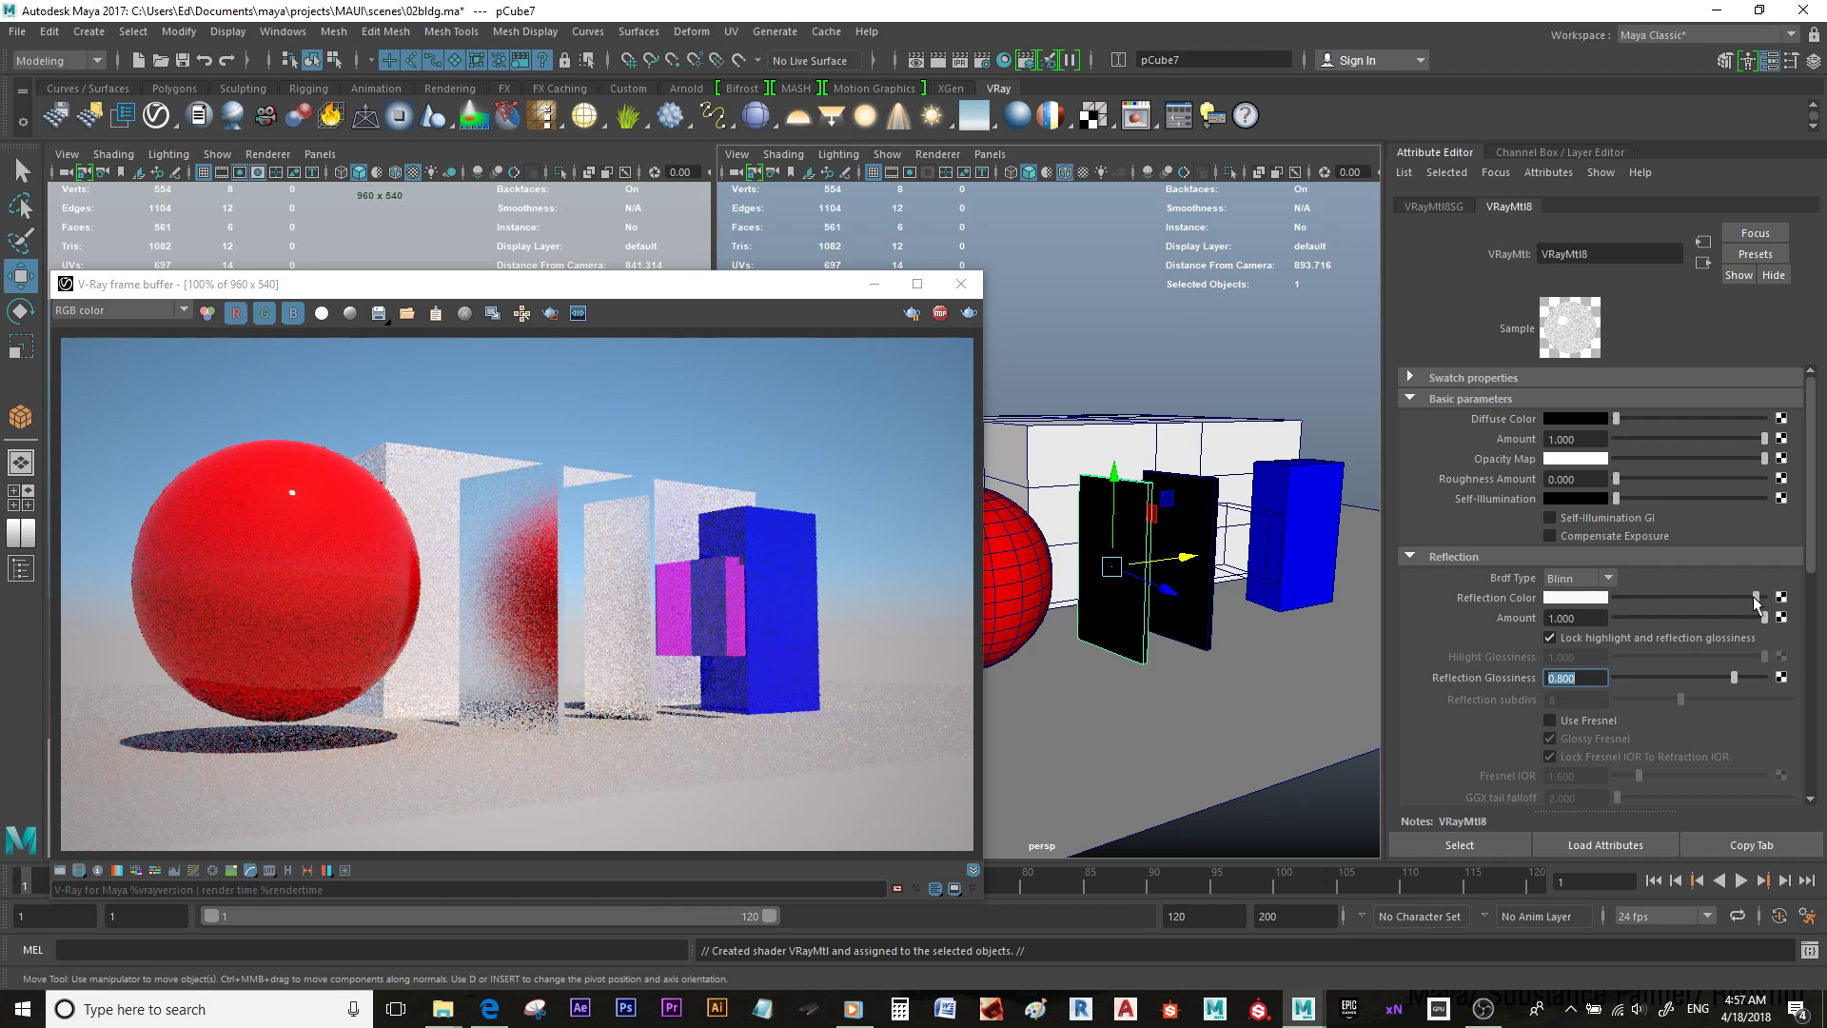
{"action": "left_click_drag", "start_coordinate": [1753, 596], "coordinate": [1757, 595]}
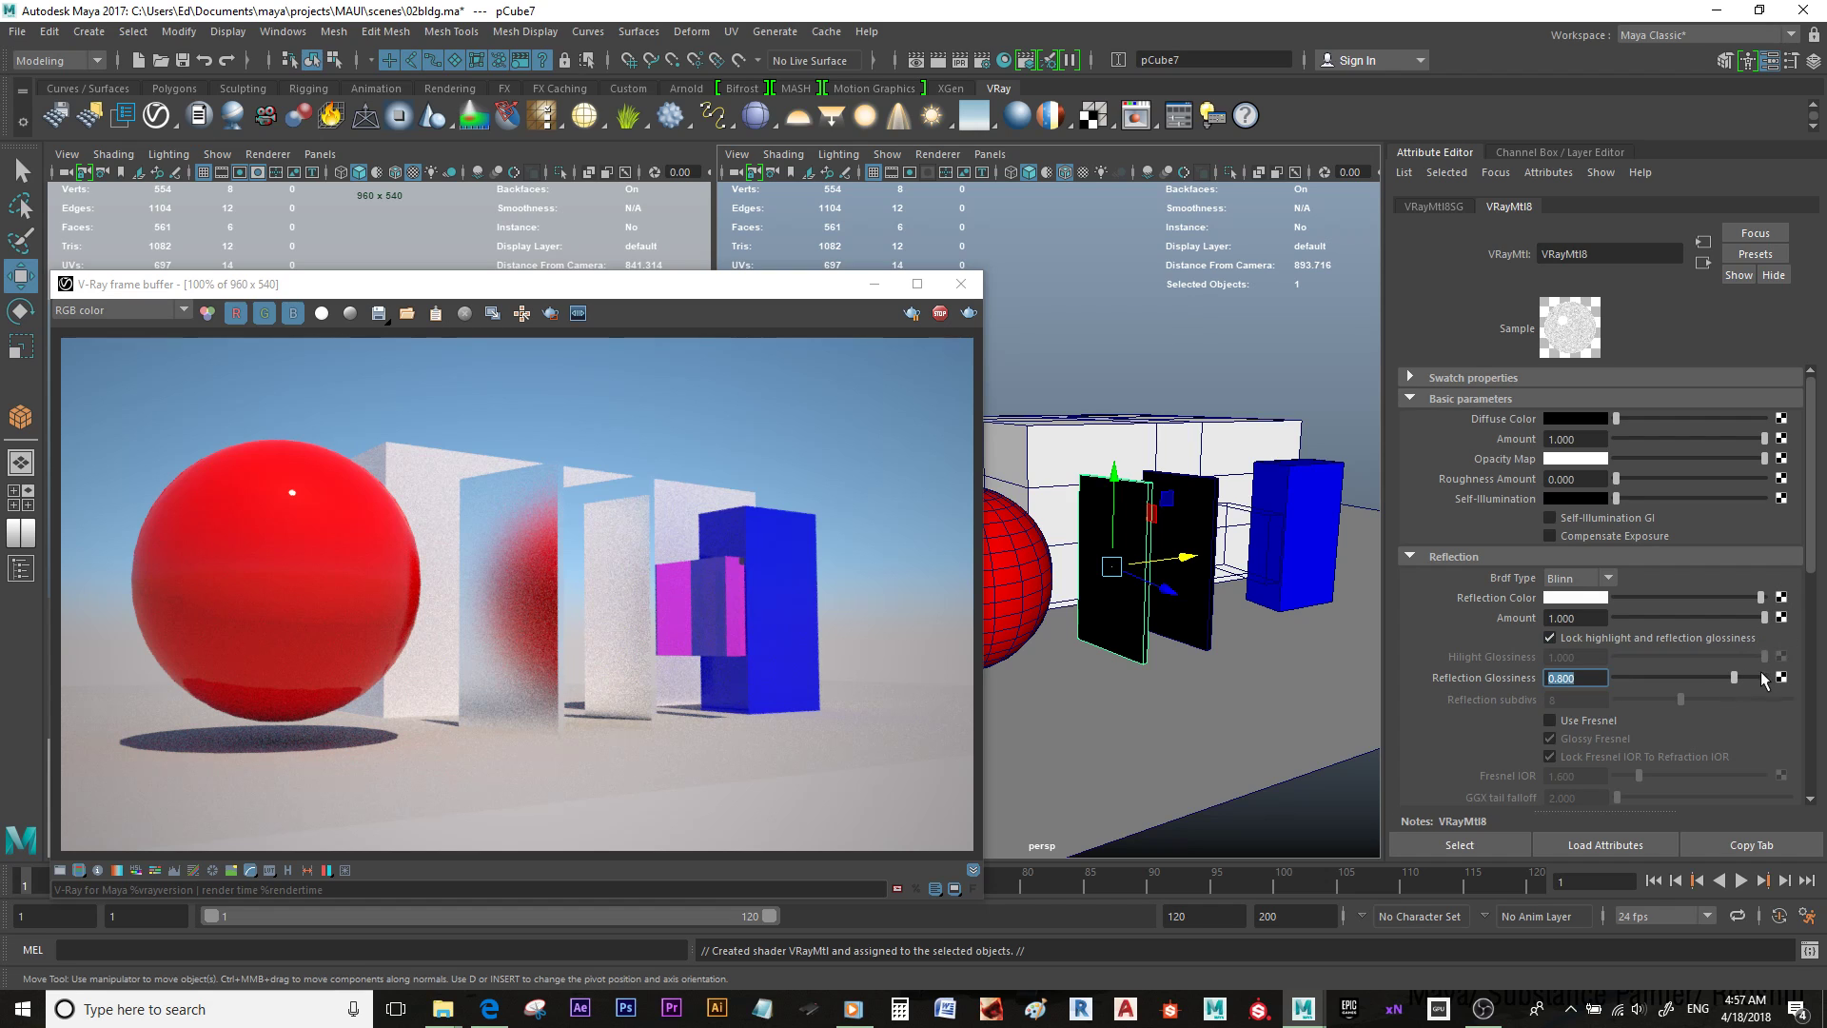
{"action": "left_click", "coordinate": [1751, 674]}
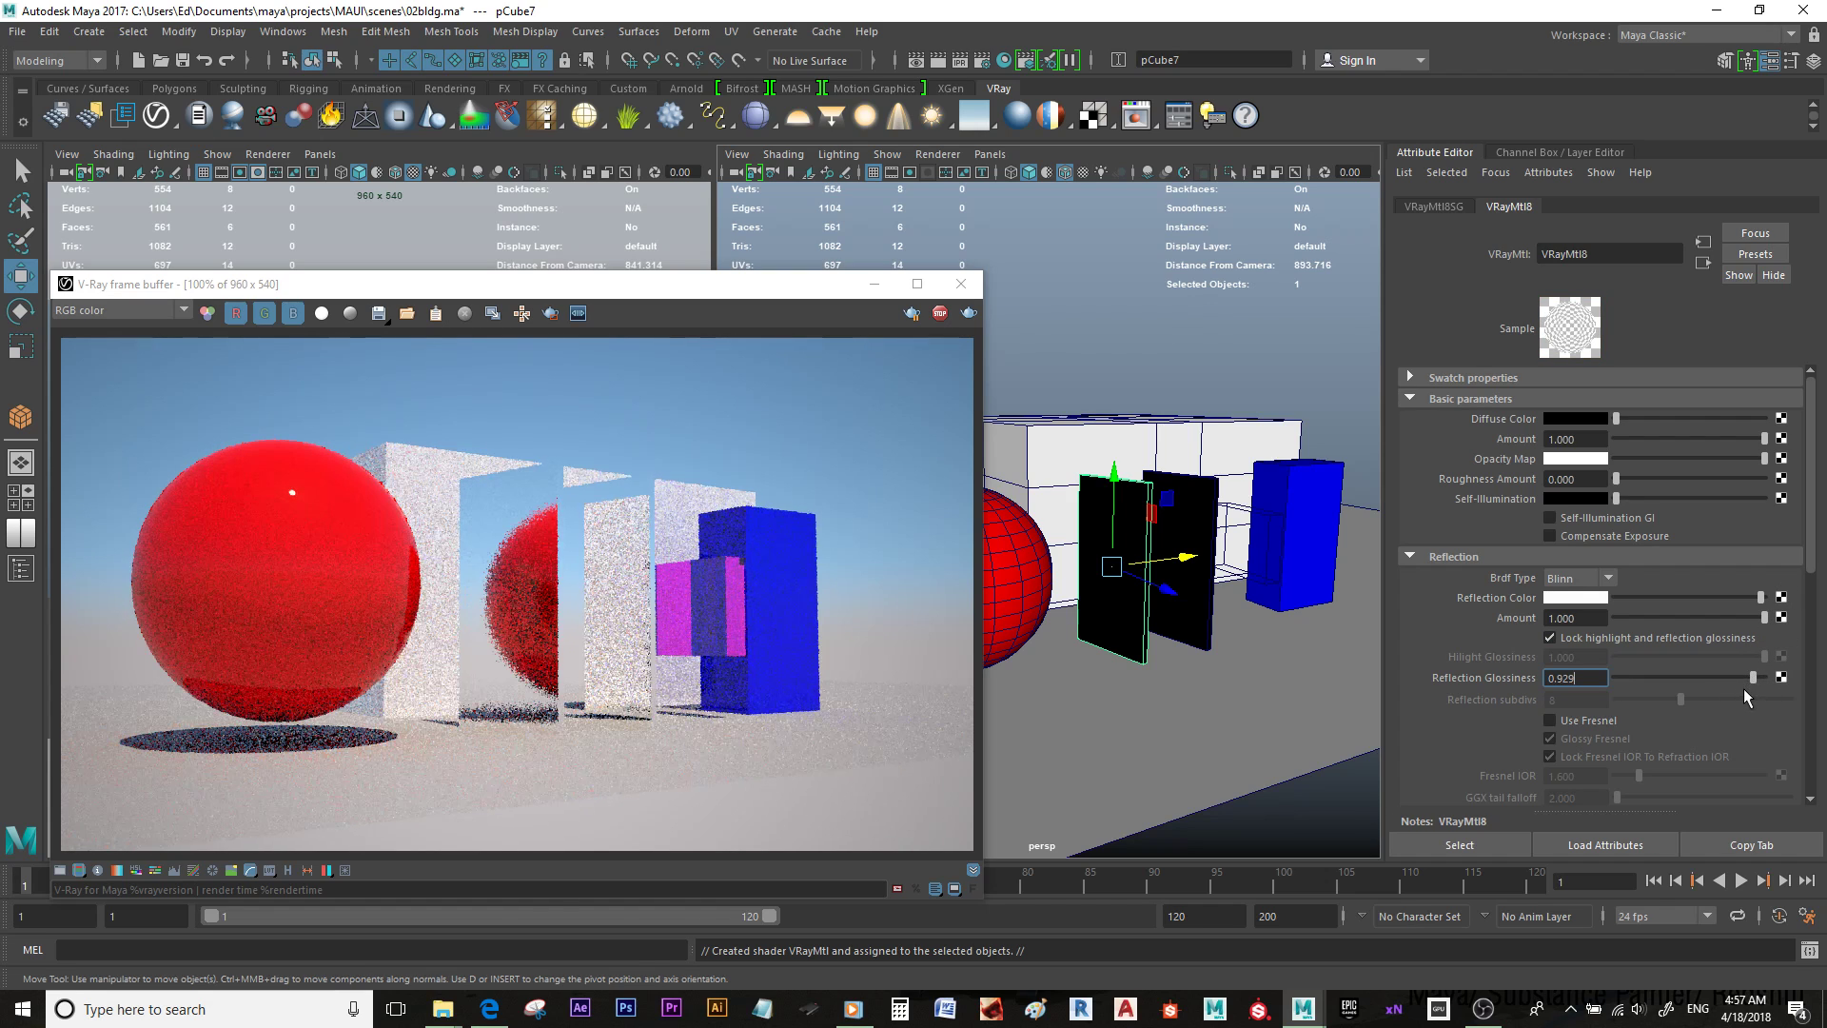
{"action": "left_click", "coordinate": [1743, 676]}
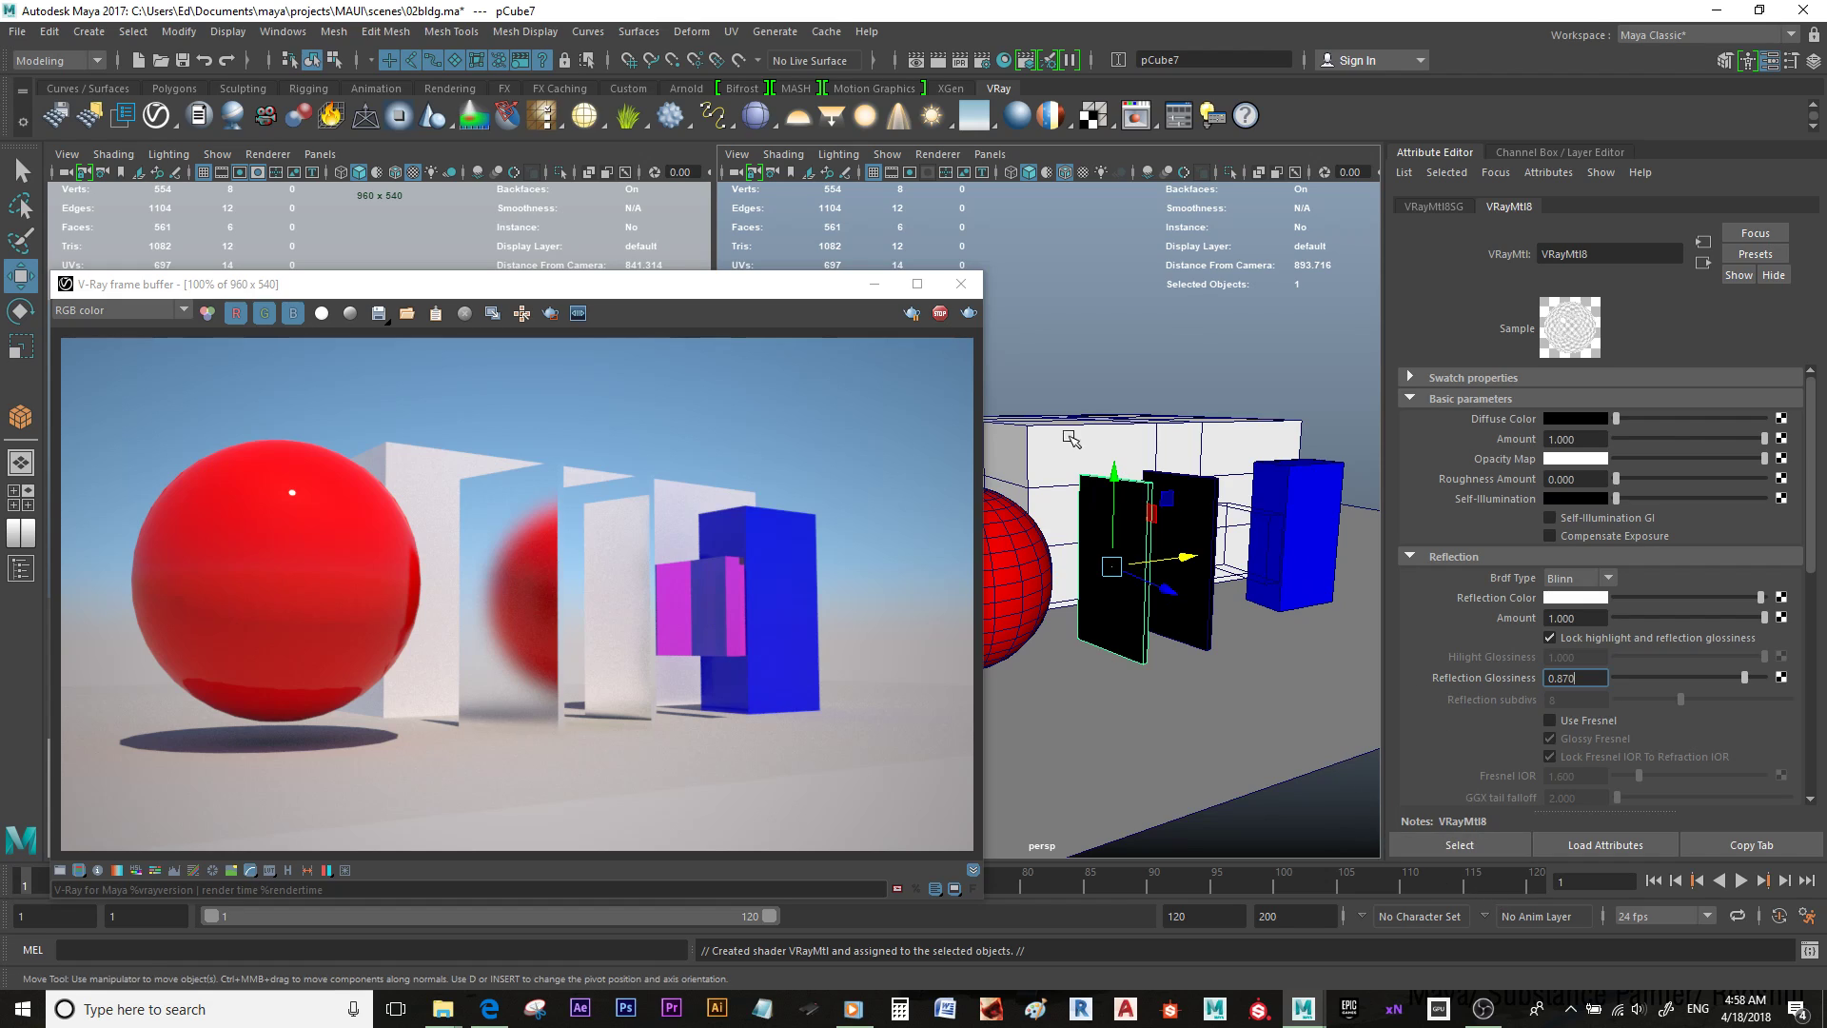
Step: Render the full frame and look up the rendertime entry in the frame buffer's stamp variables
{"action": "left_click", "coordinate": [969, 312]}
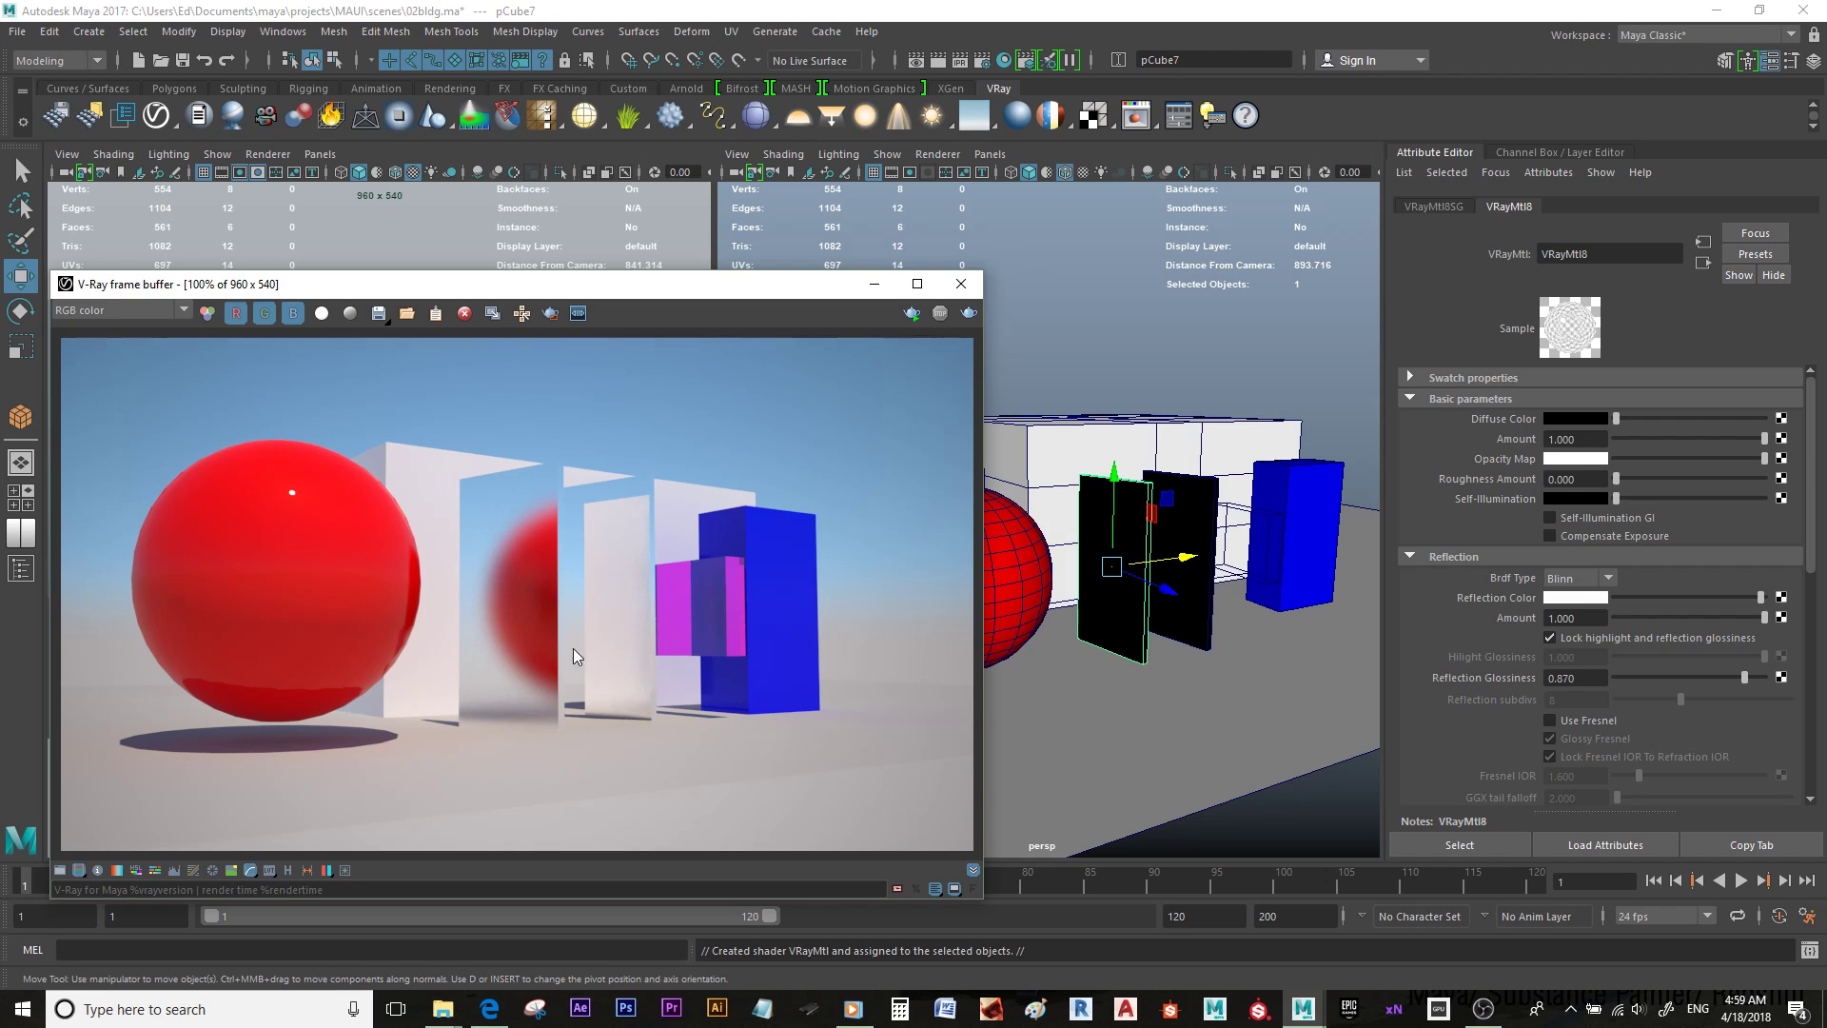
{"action": "left_click", "coordinate": [916, 889]}
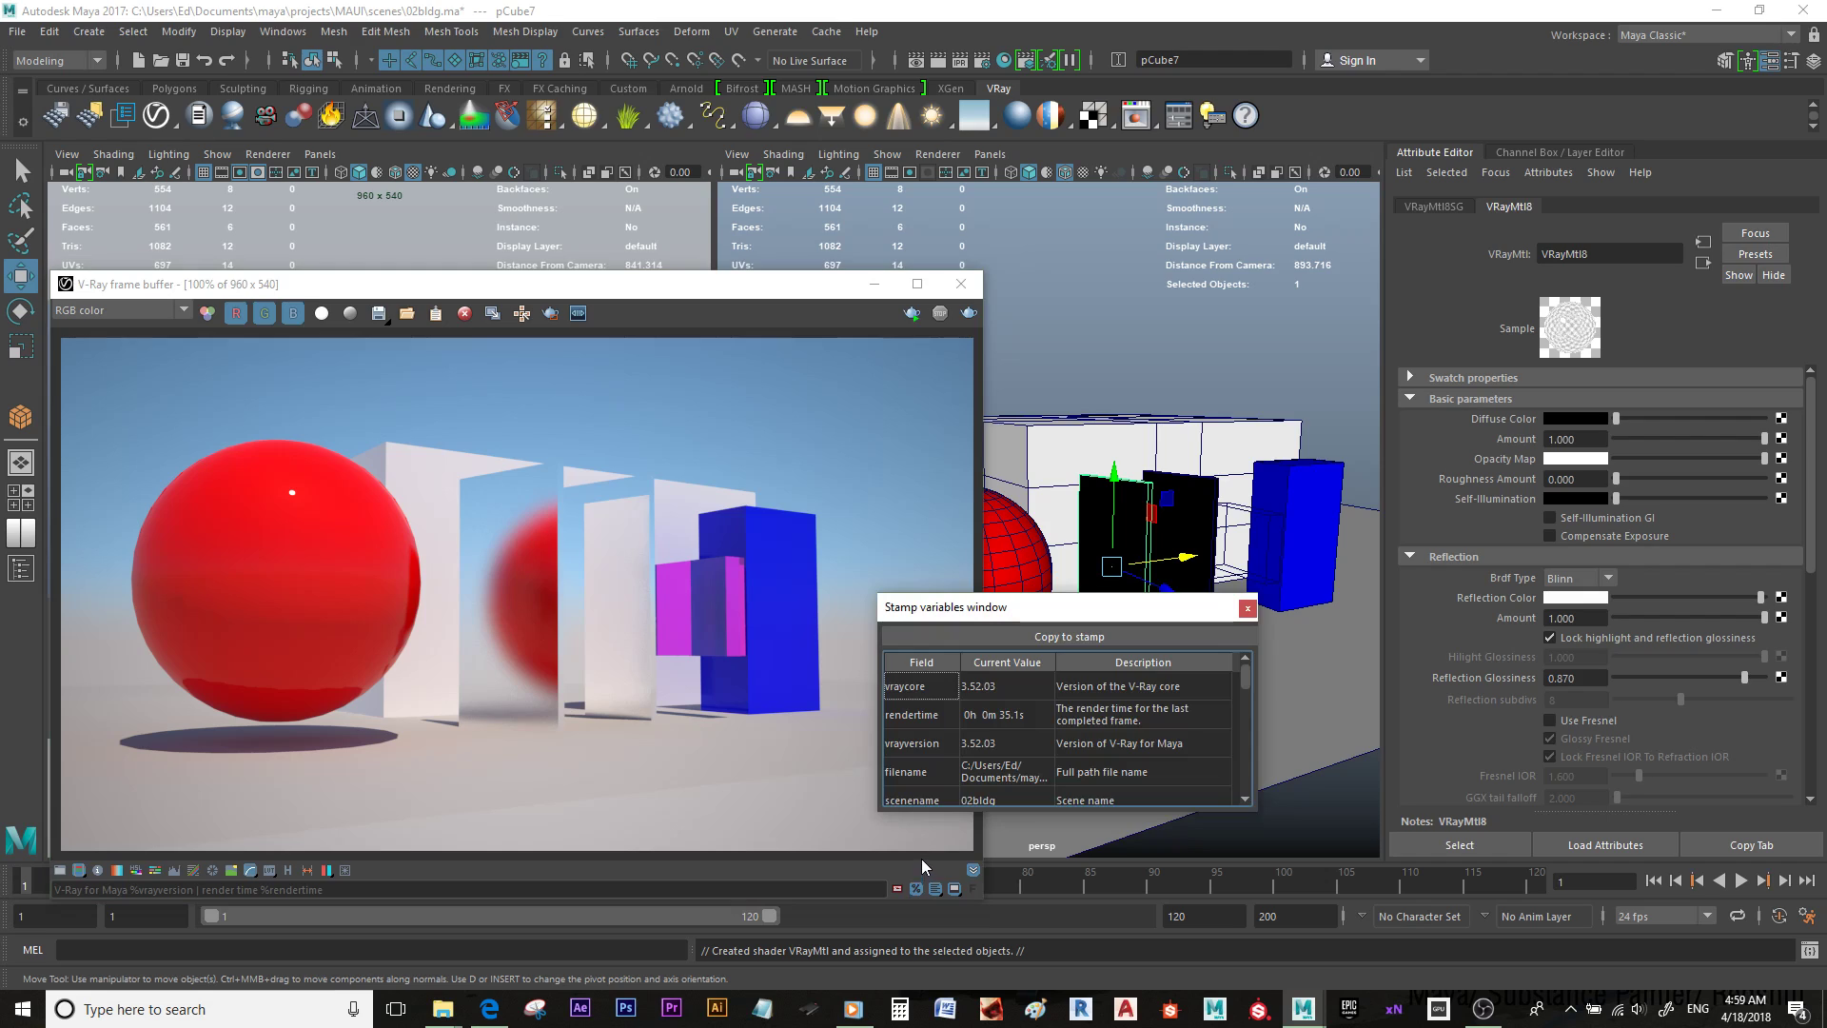
{"action": "left_click", "coordinate": [1030, 716]}
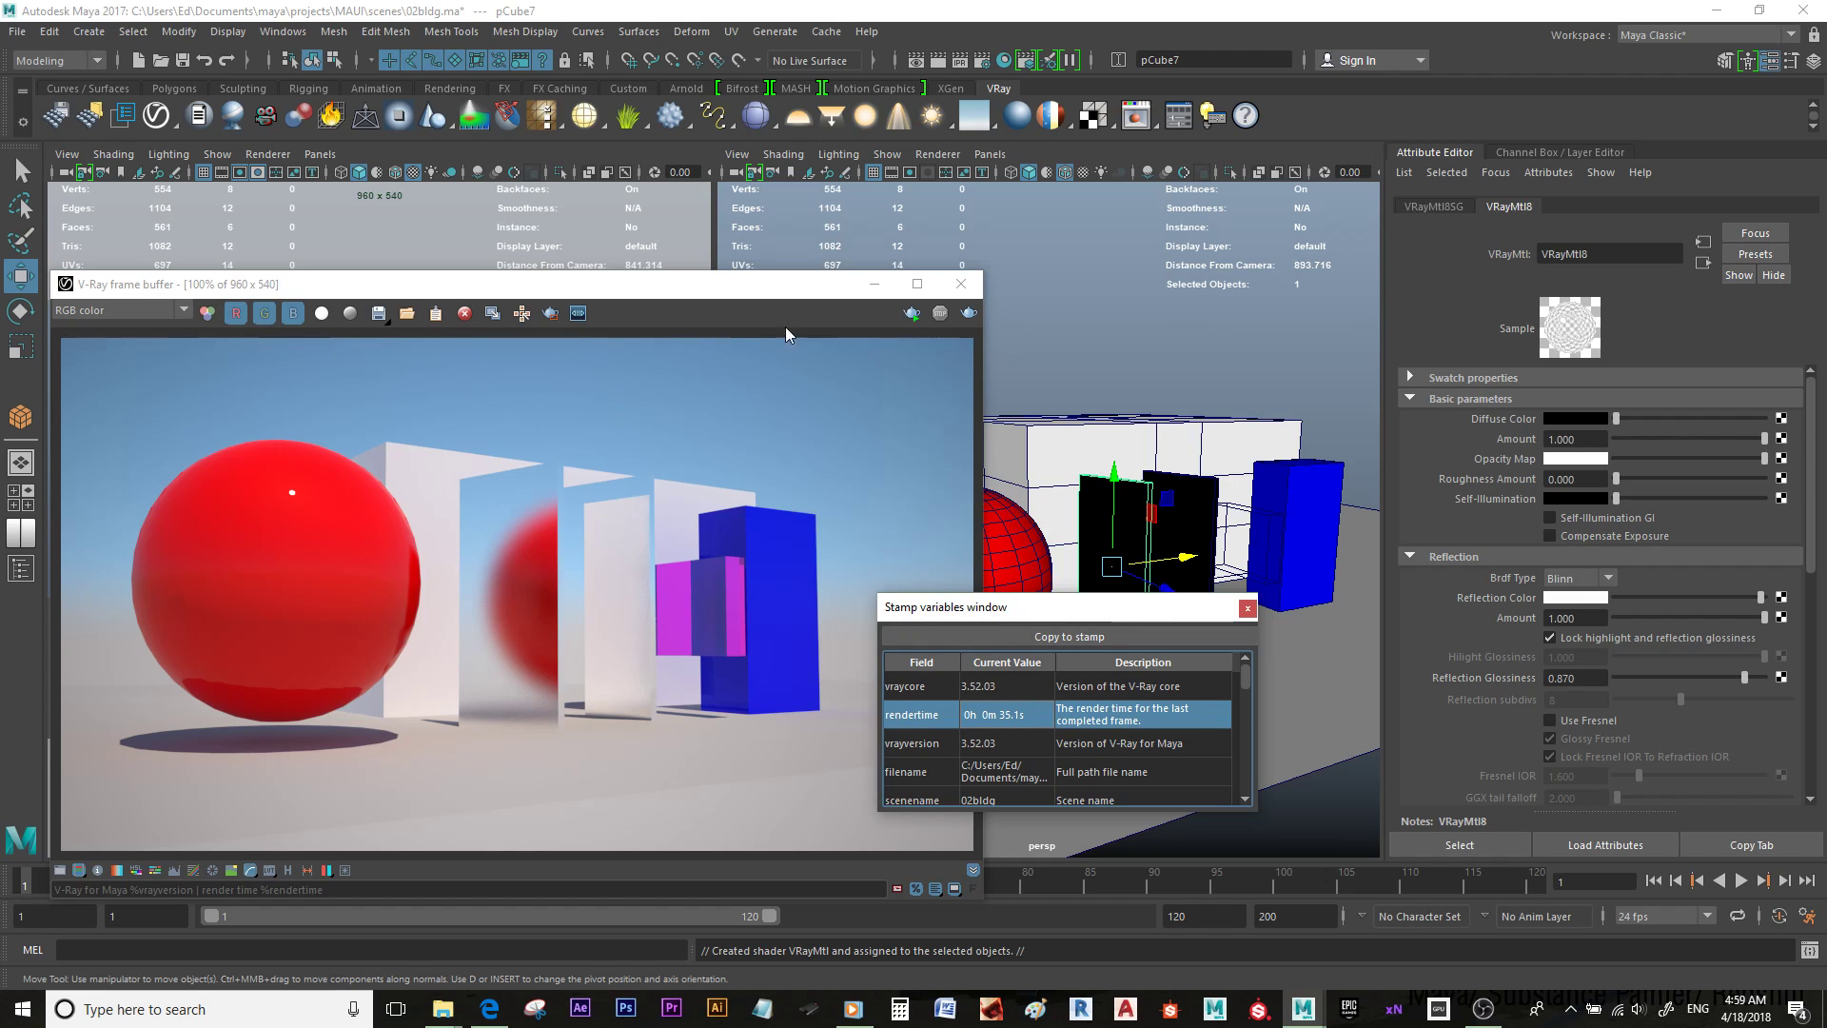
{"action": "left_click", "coordinate": [679, 168]}
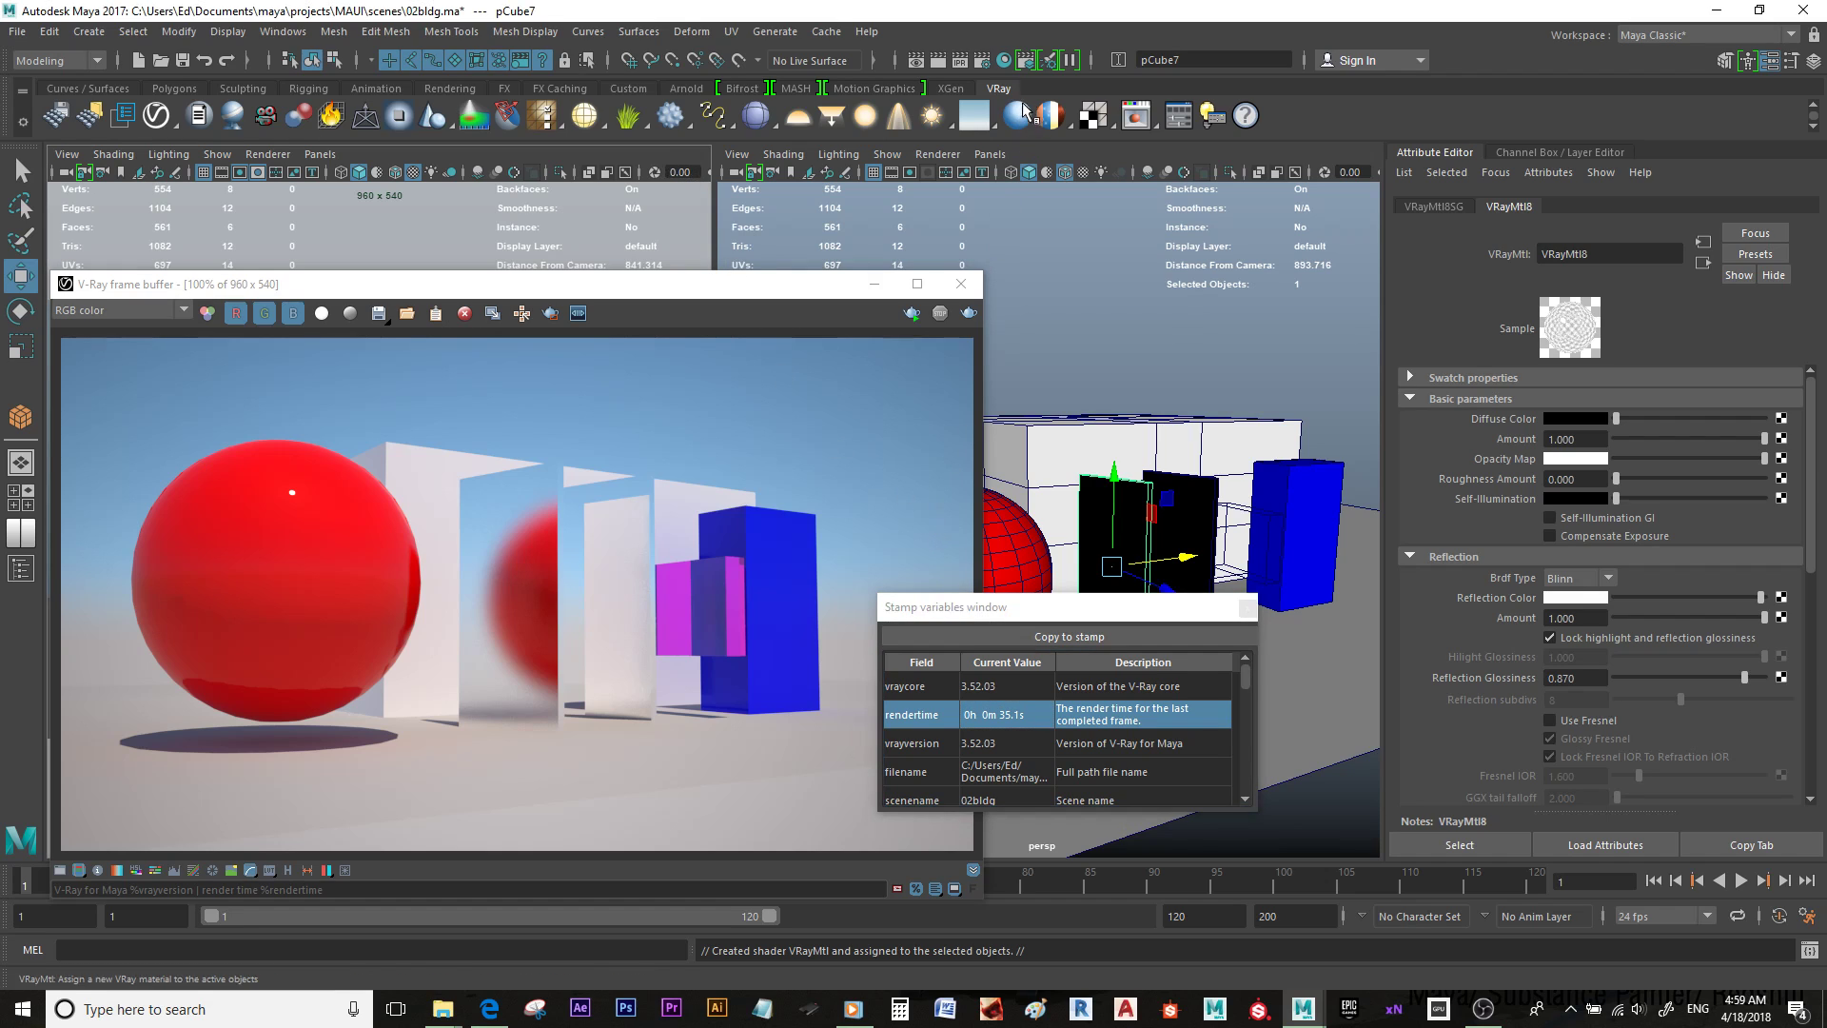
Step: Save the scene and set the render resolution preset to HD 1080 in the render settings
{"action": "key", "text": "ctrl+s"}
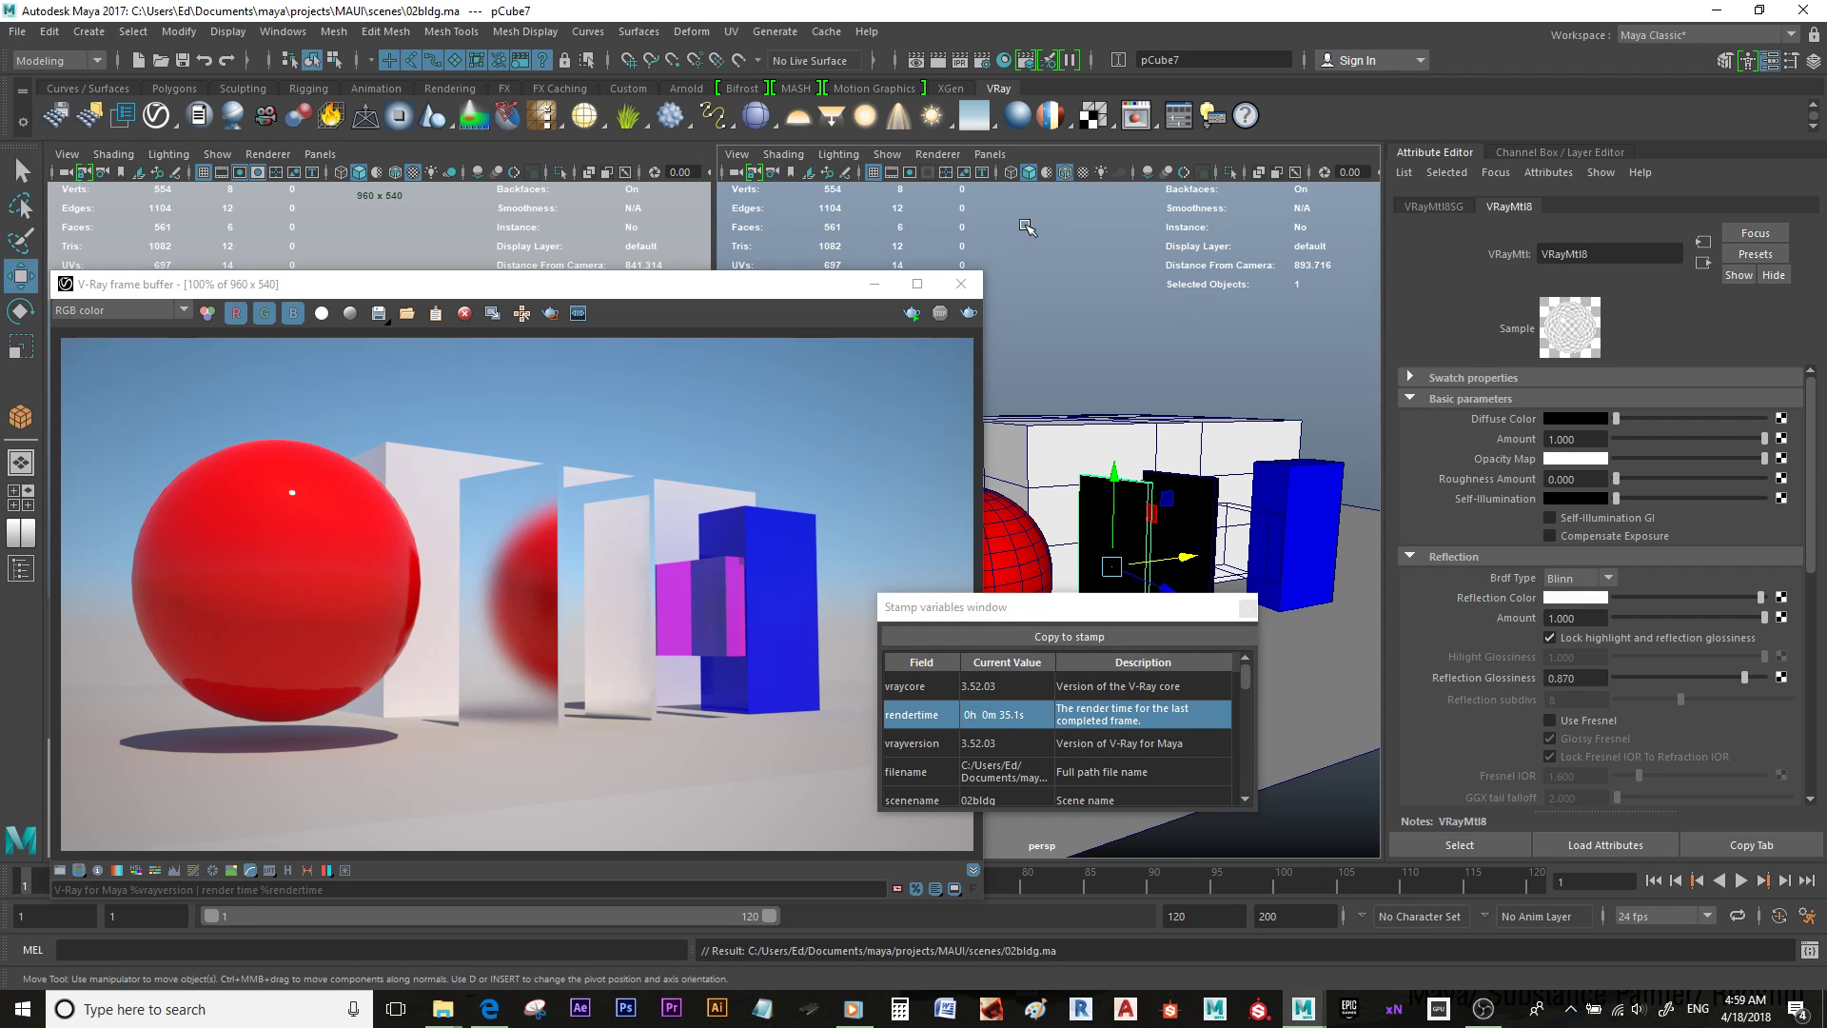
{"action": "left_click", "coordinate": [986, 62]}
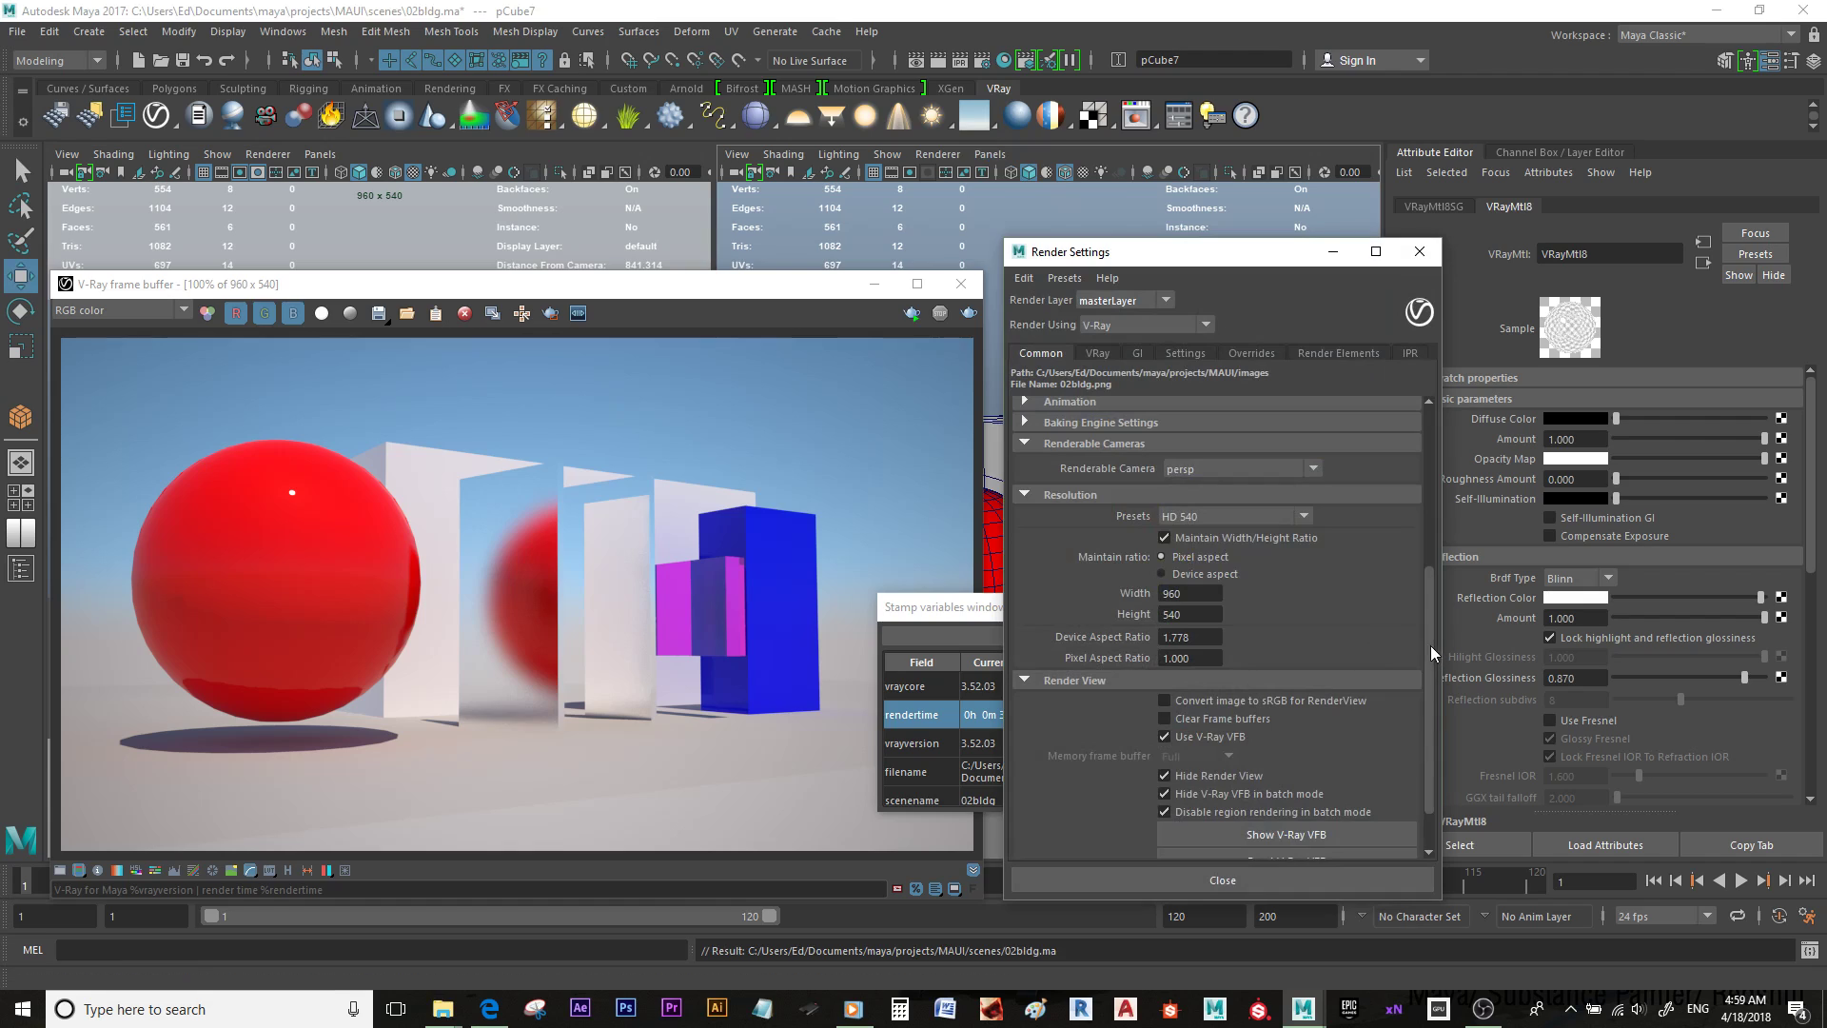
{"action": "left_click", "coordinate": [1304, 517]}
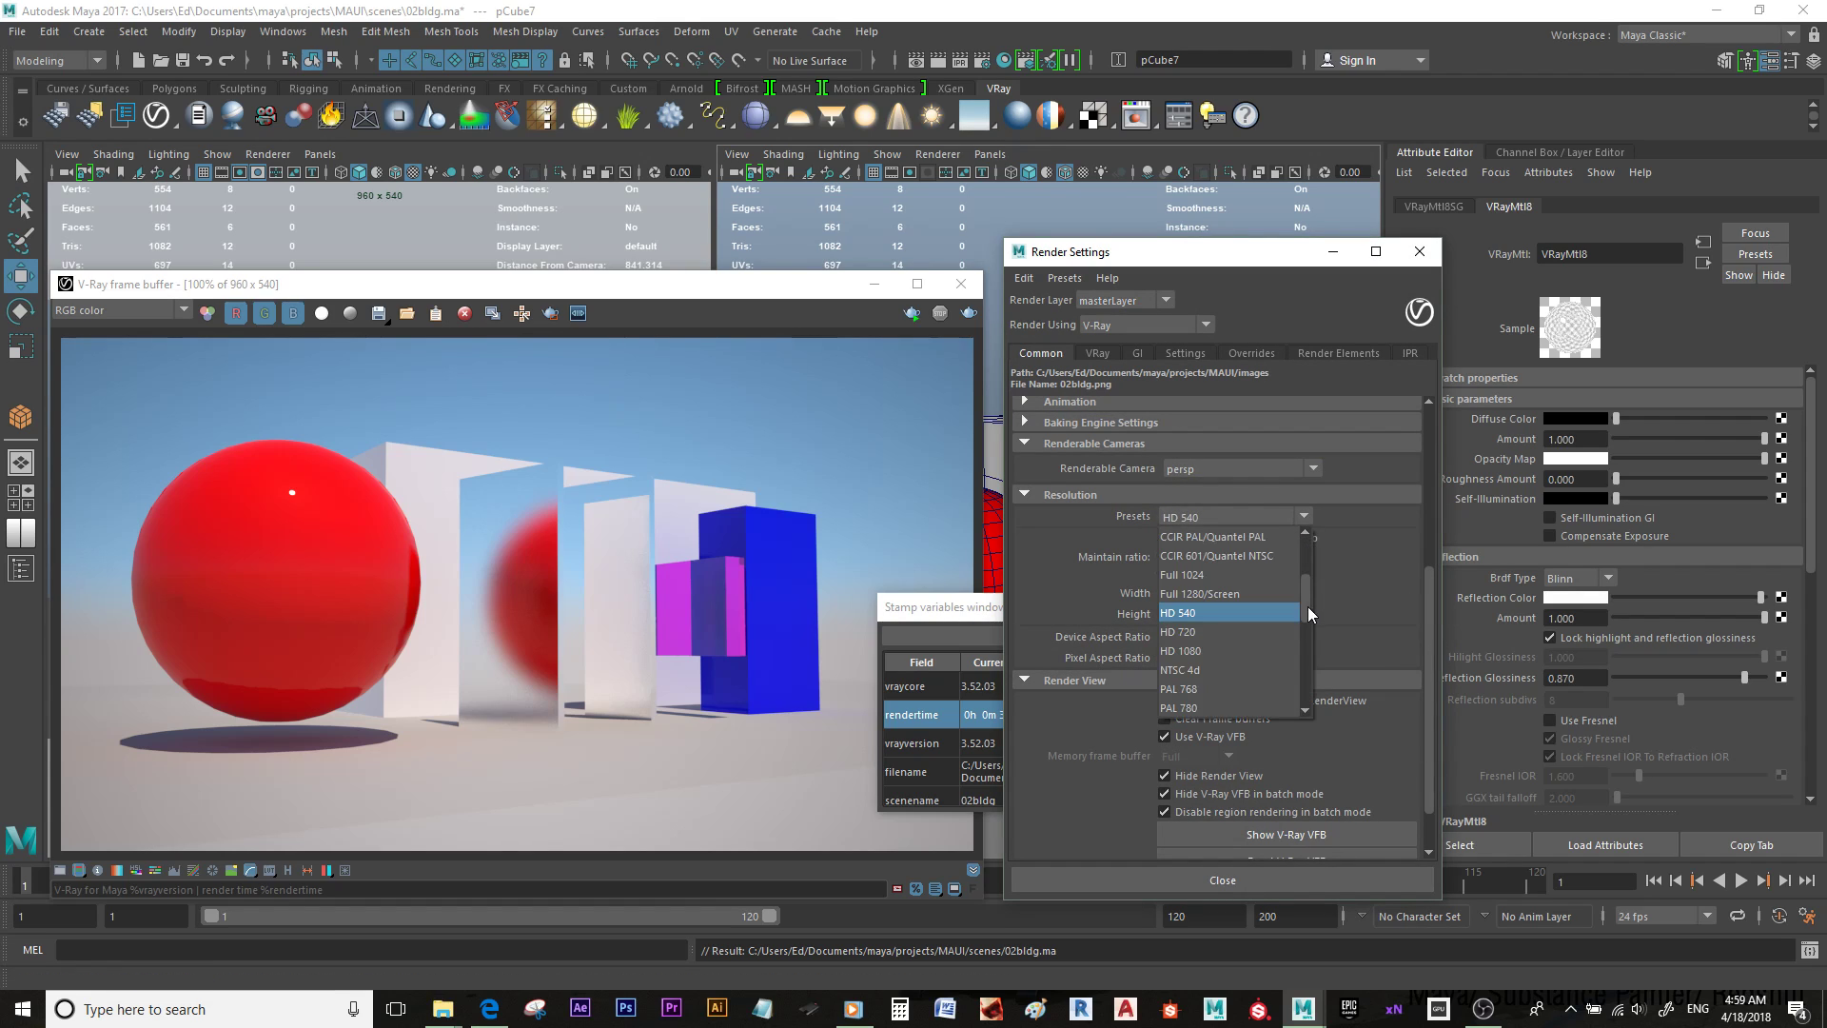
{"action": "left_click", "coordinate": [1259, 649]}
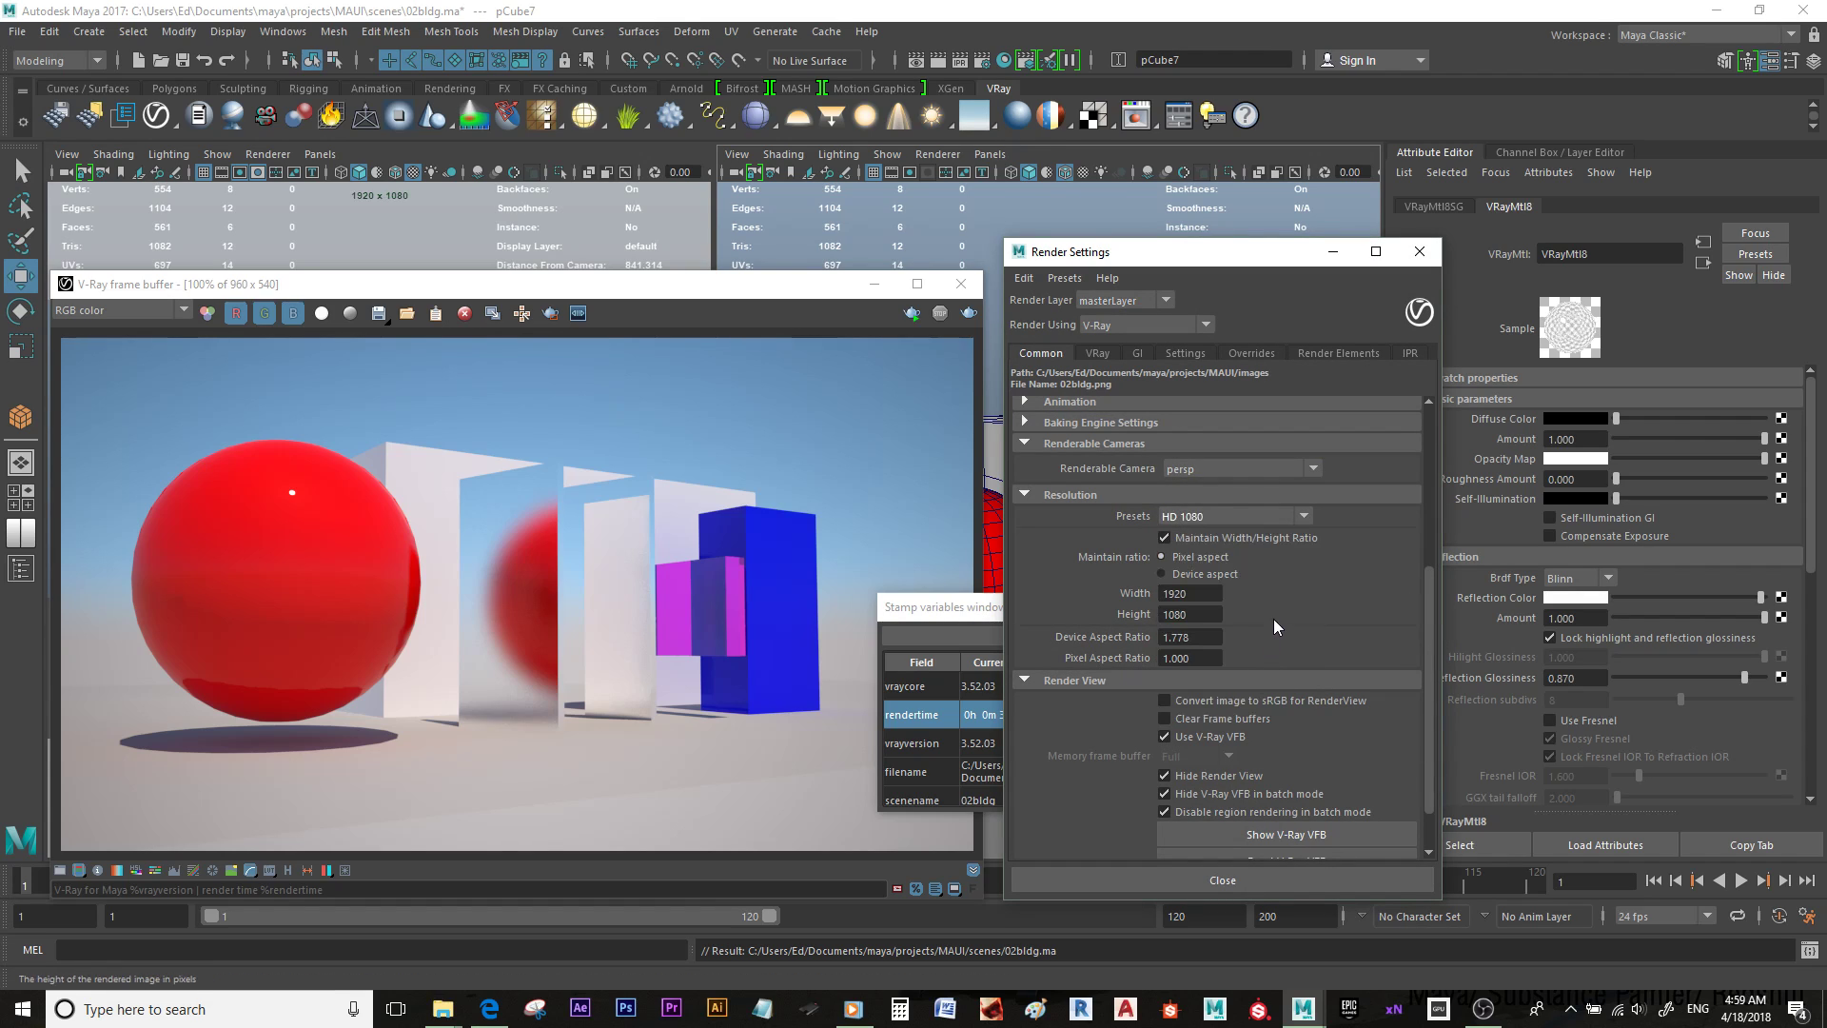
{"action": "left_click", "coordinate": [1237, 869]}
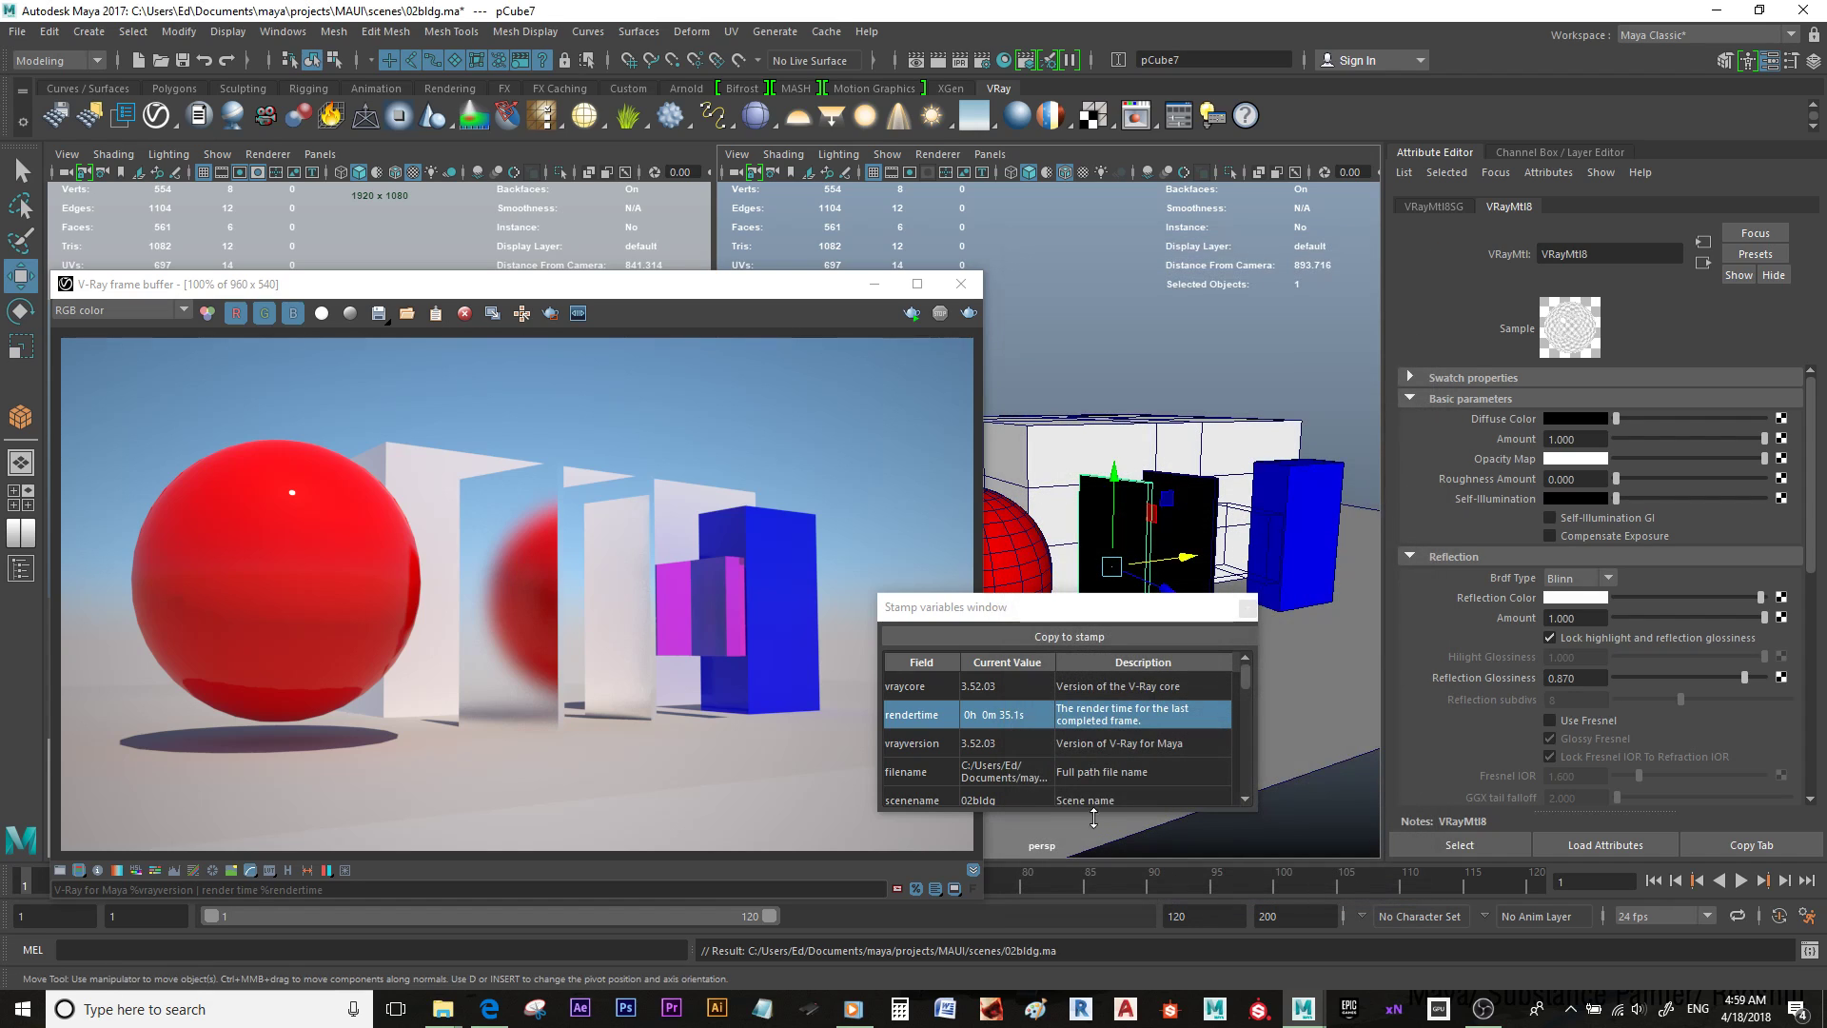
Step: Render the full frame at 1920 x 1080 in the V-Ray frame buffer
{"action": "left_click", "coordinate": [1026, 716]}
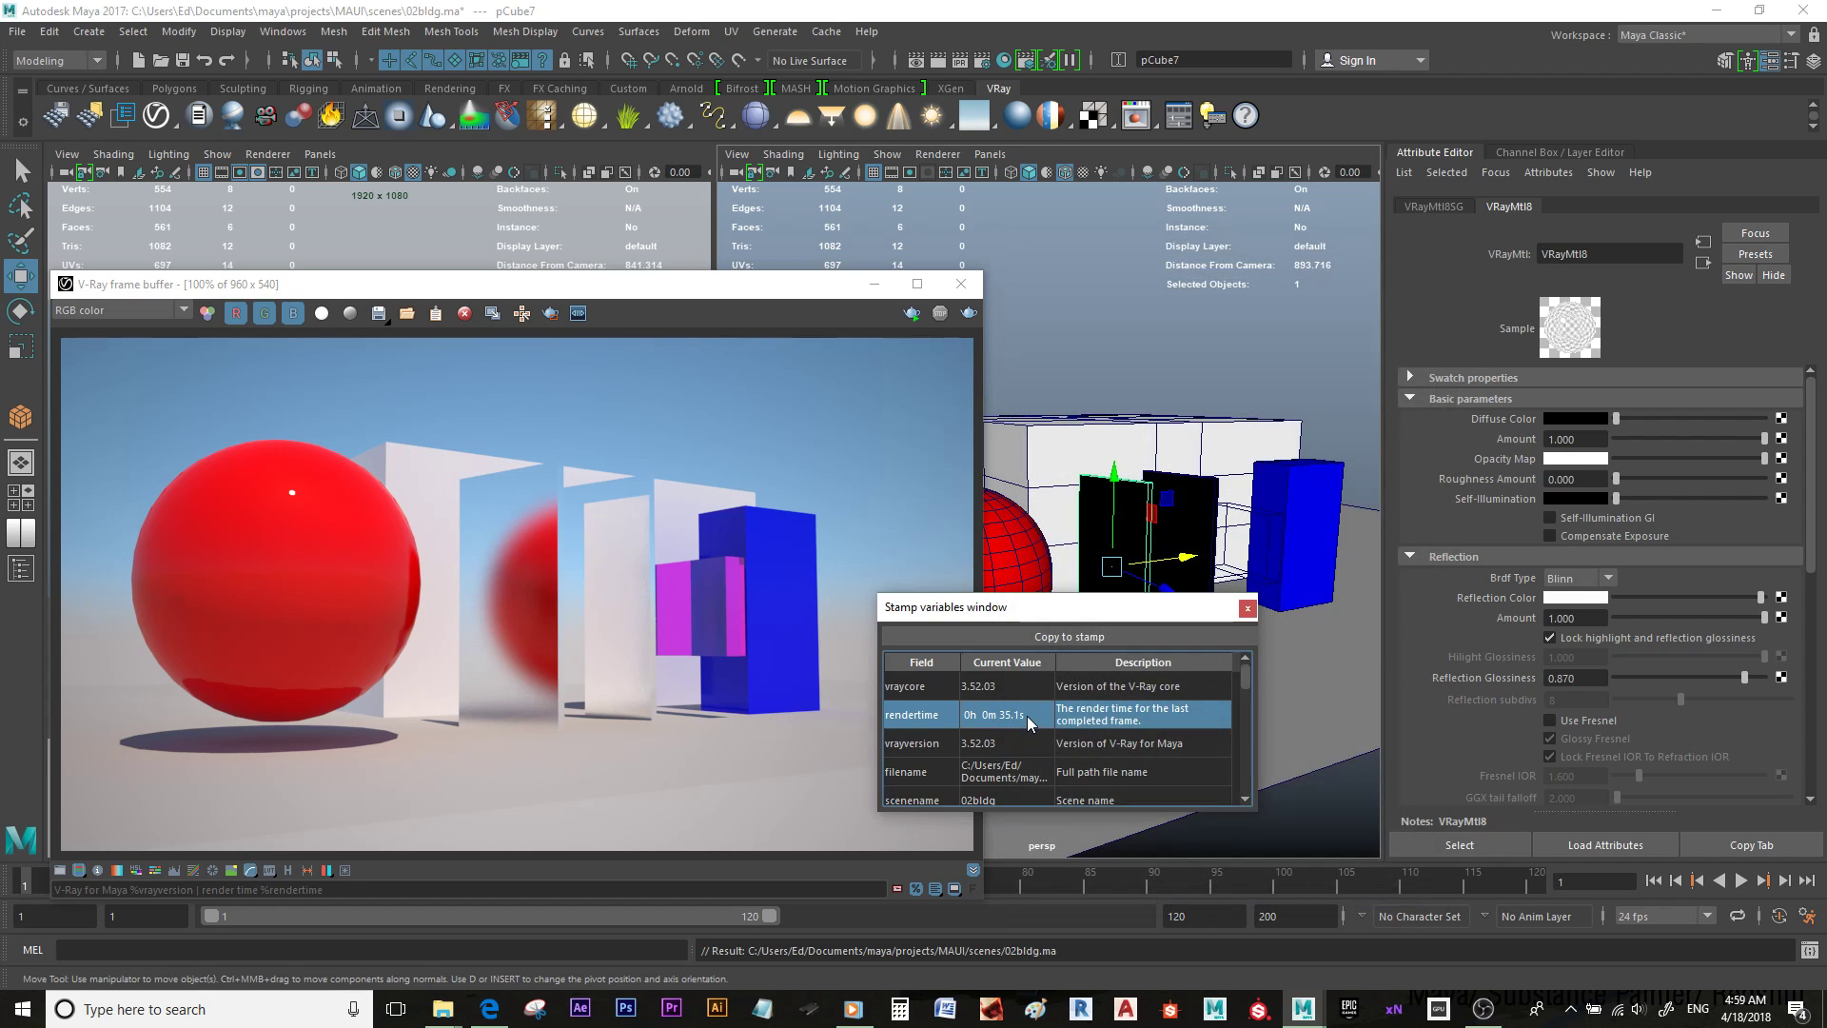
{"action": "left_click", "coordinate": [911, 312]}
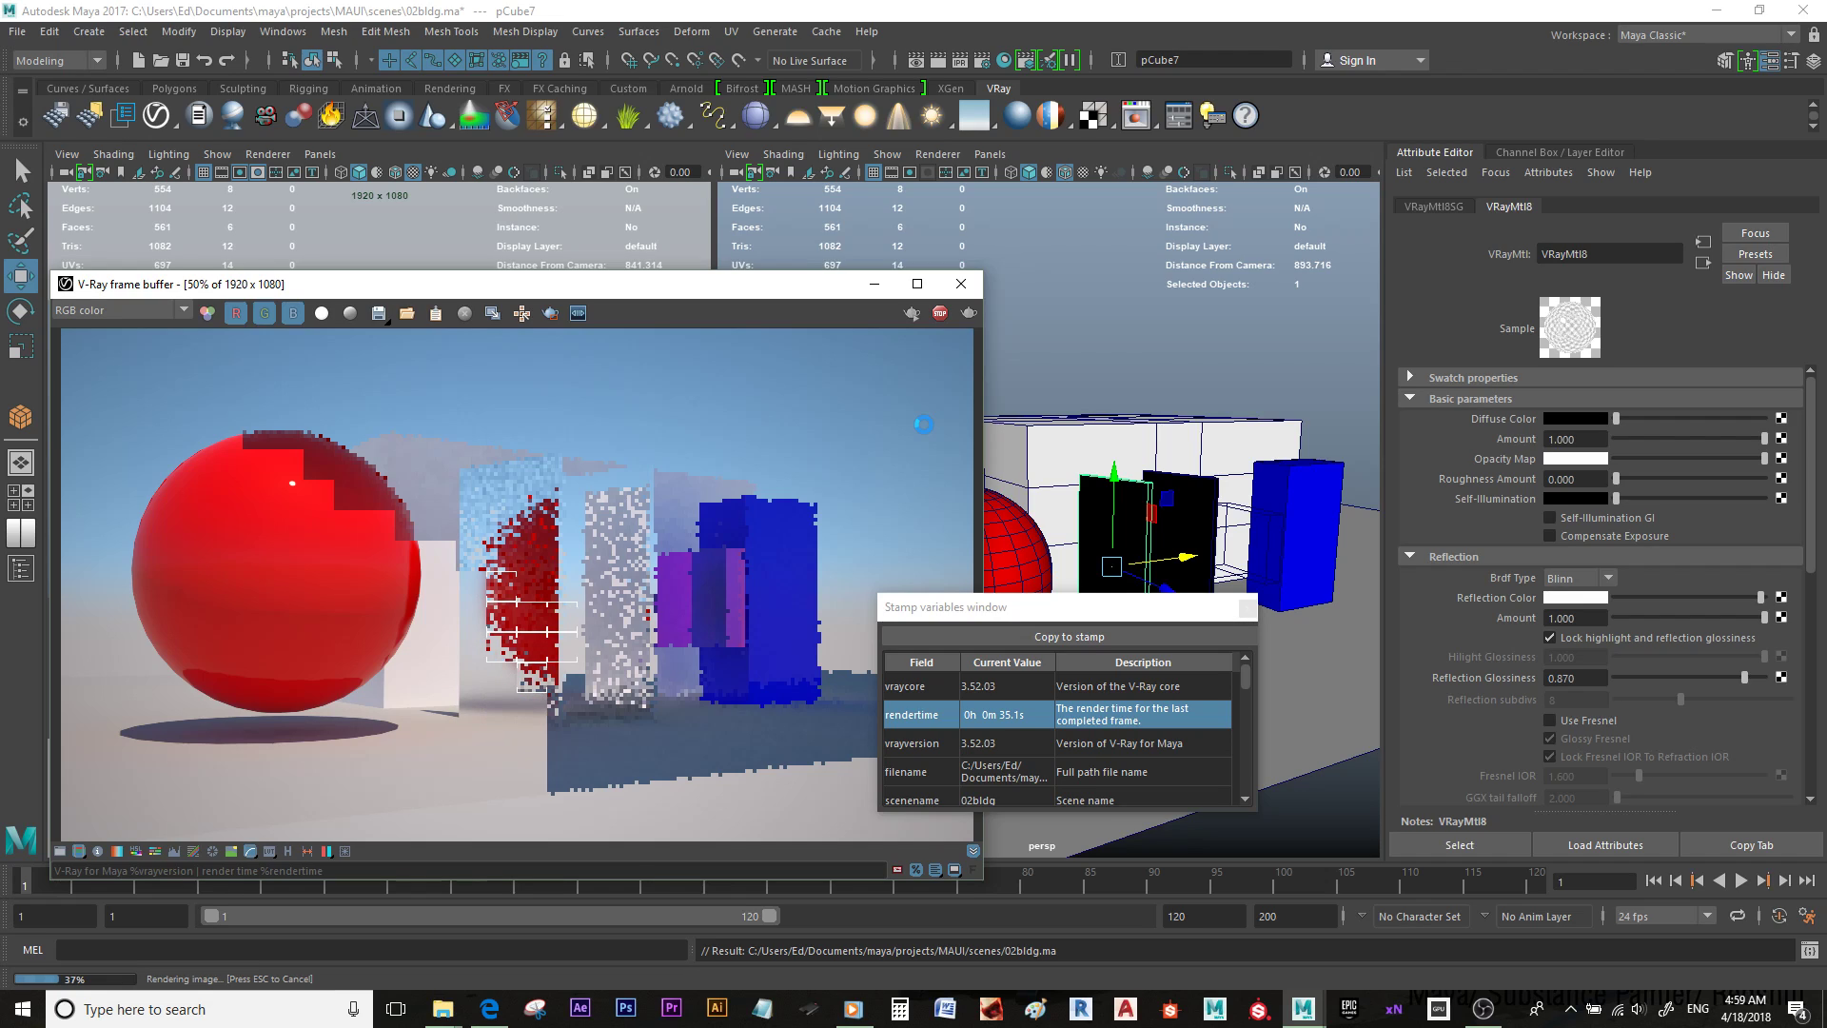
Step: Switch to File Explorer and browse from the OLD BUILDING B project to the MAUI project's images folder
{"action": "mouse_move", "coordinate": [440, 1014]}
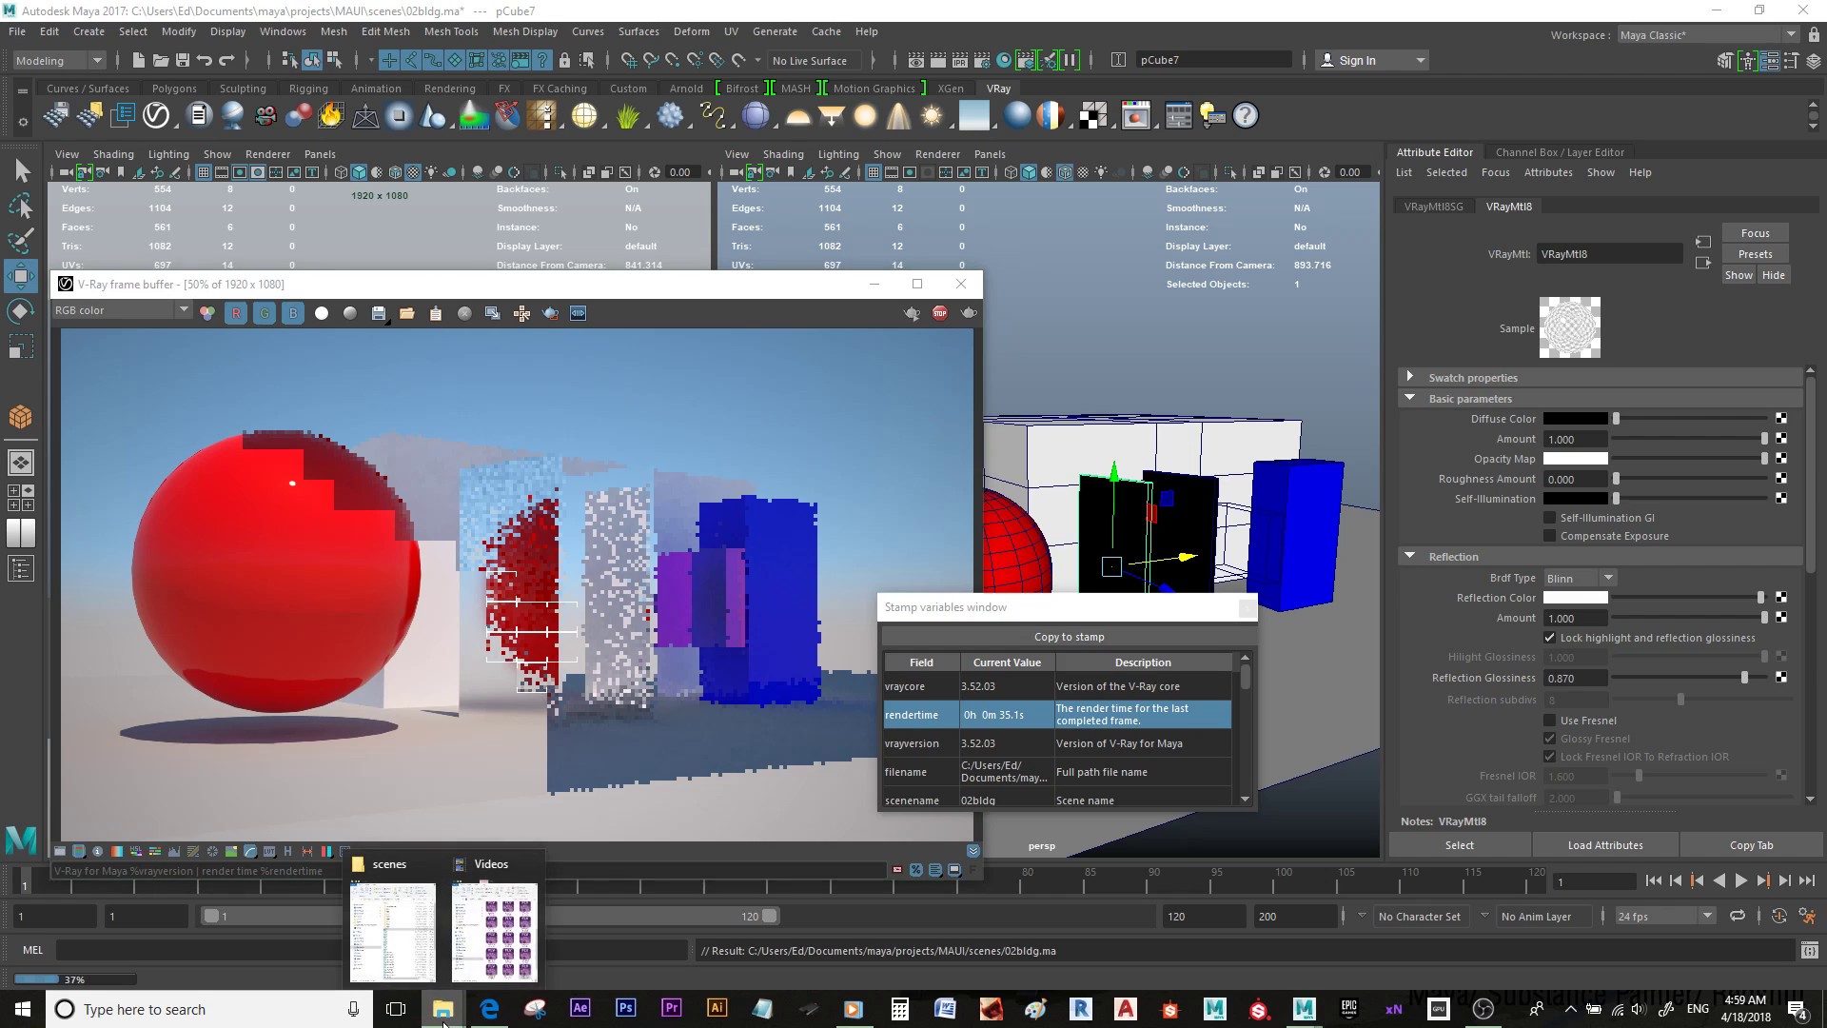
{"action": "left_click", "coordinate": [392, 923]}
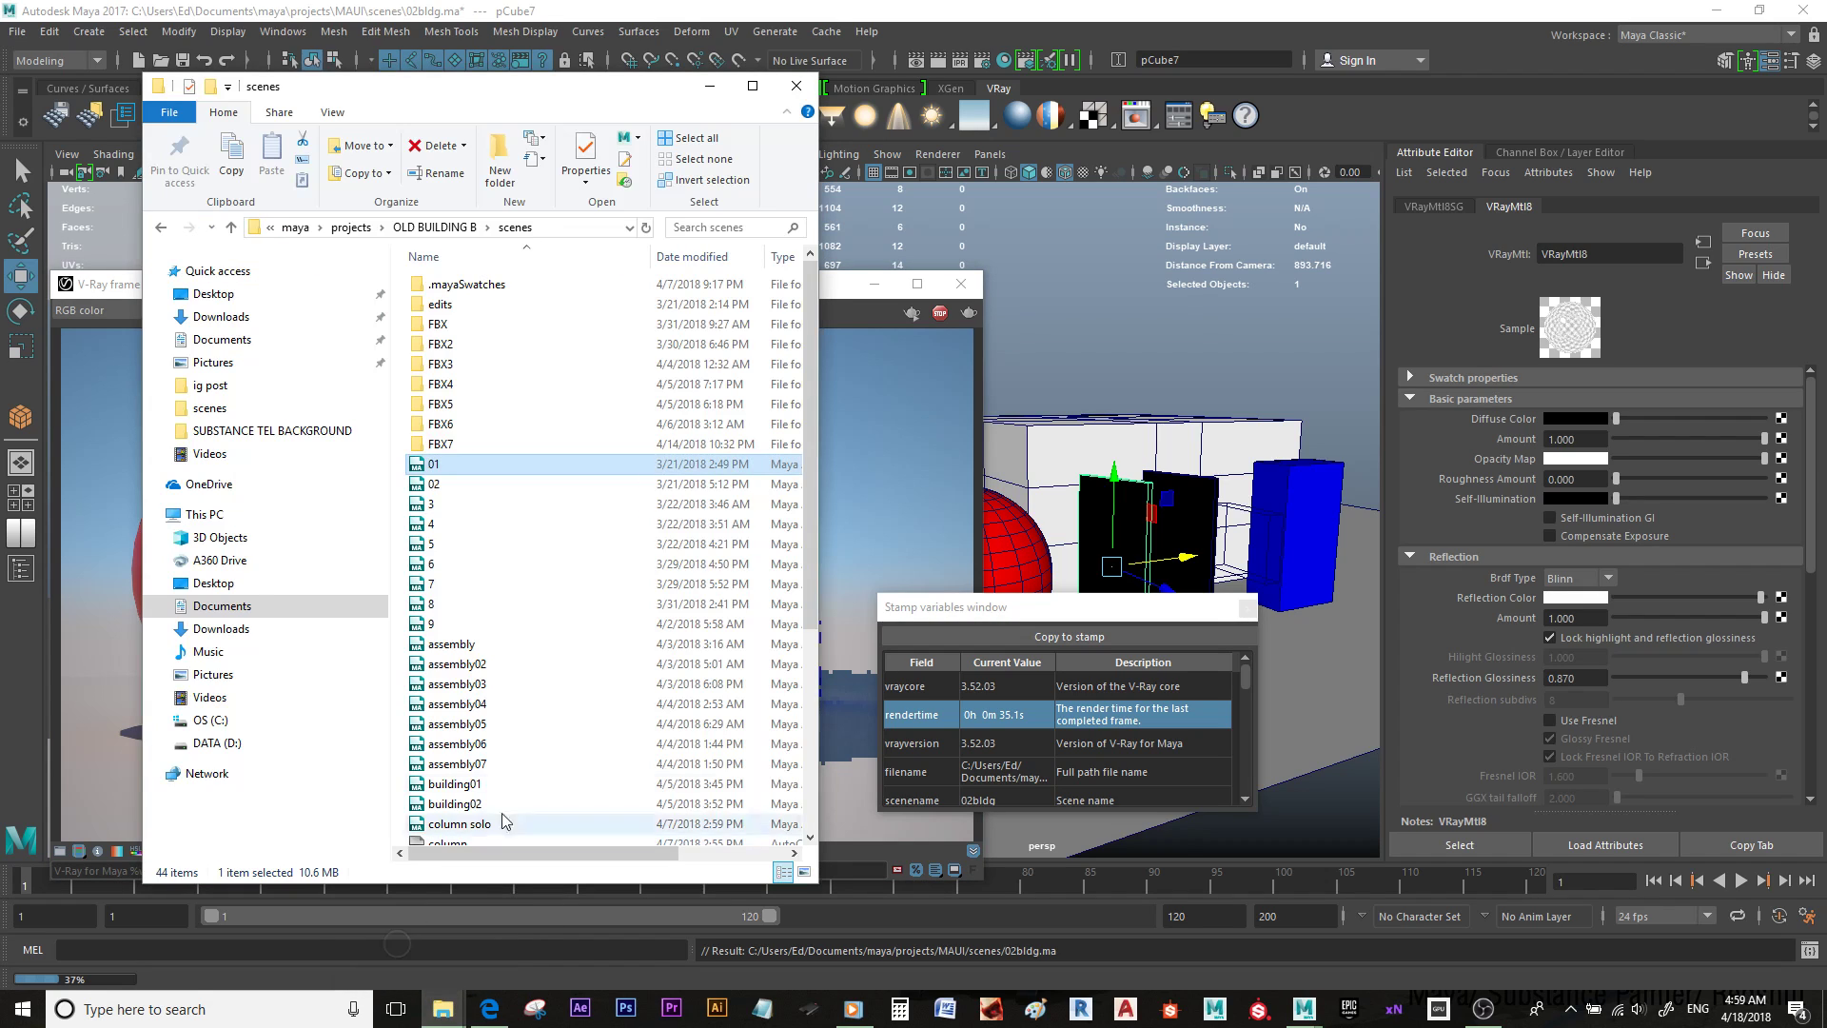
{"action": "left_click", "coordinate": [232, 227]}
{"action": "double_click", "coordinate": [443, 285]}
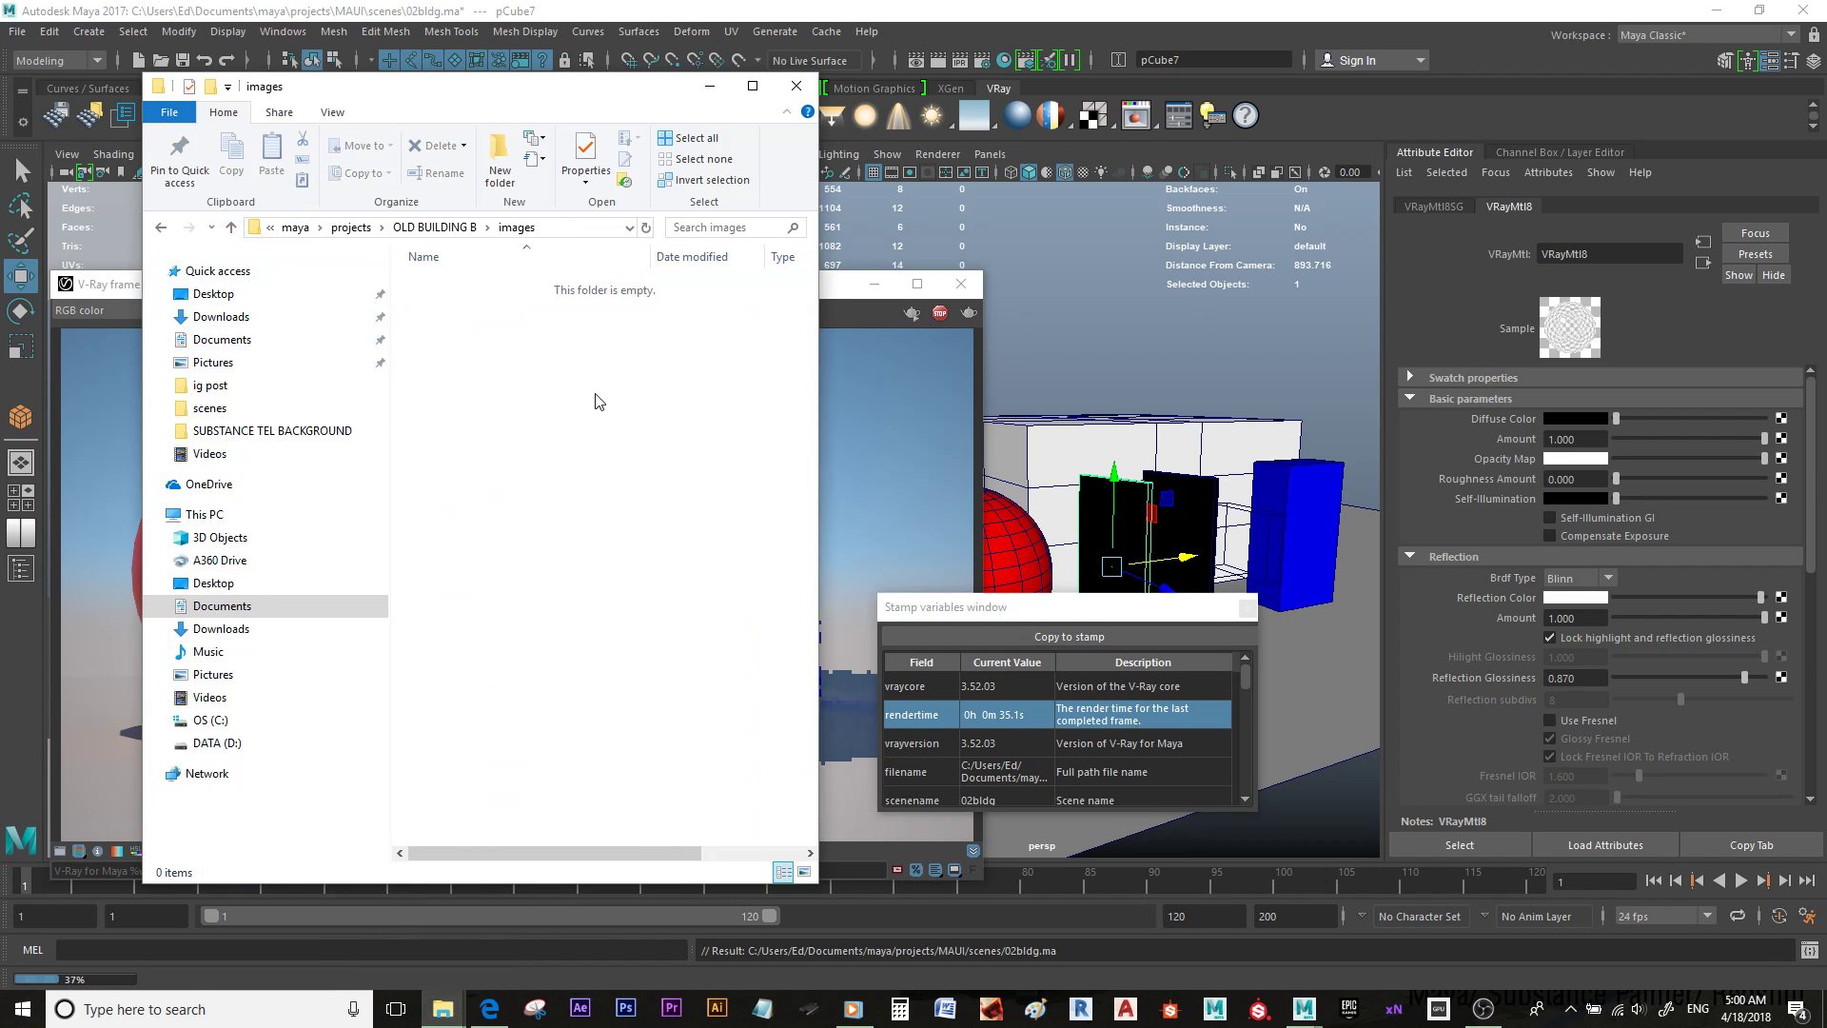
{"action": "left_click", "coordinate": [232, 228]}
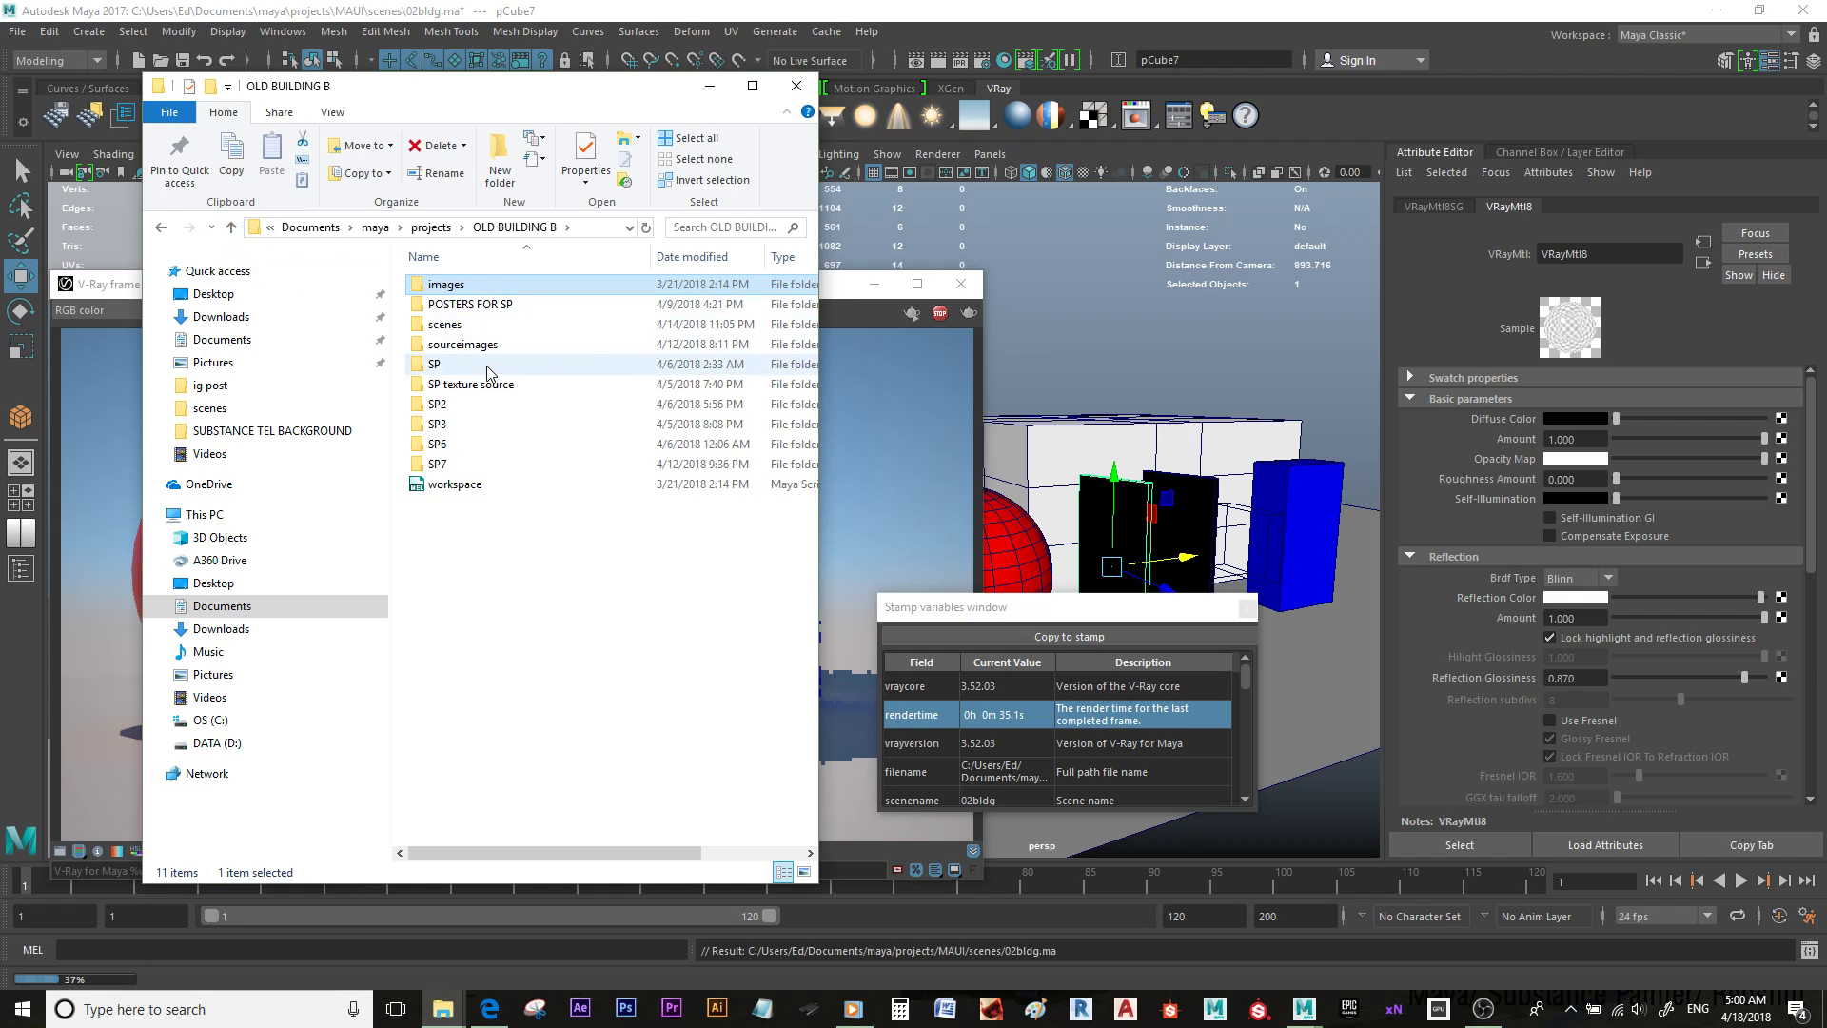
{"action": "left_click", "coordinate": [232, 228]}
{"action": "left_click", "coordinate": [231, 227]}
{"action": "double_click", "coordinate": [450, 367]}
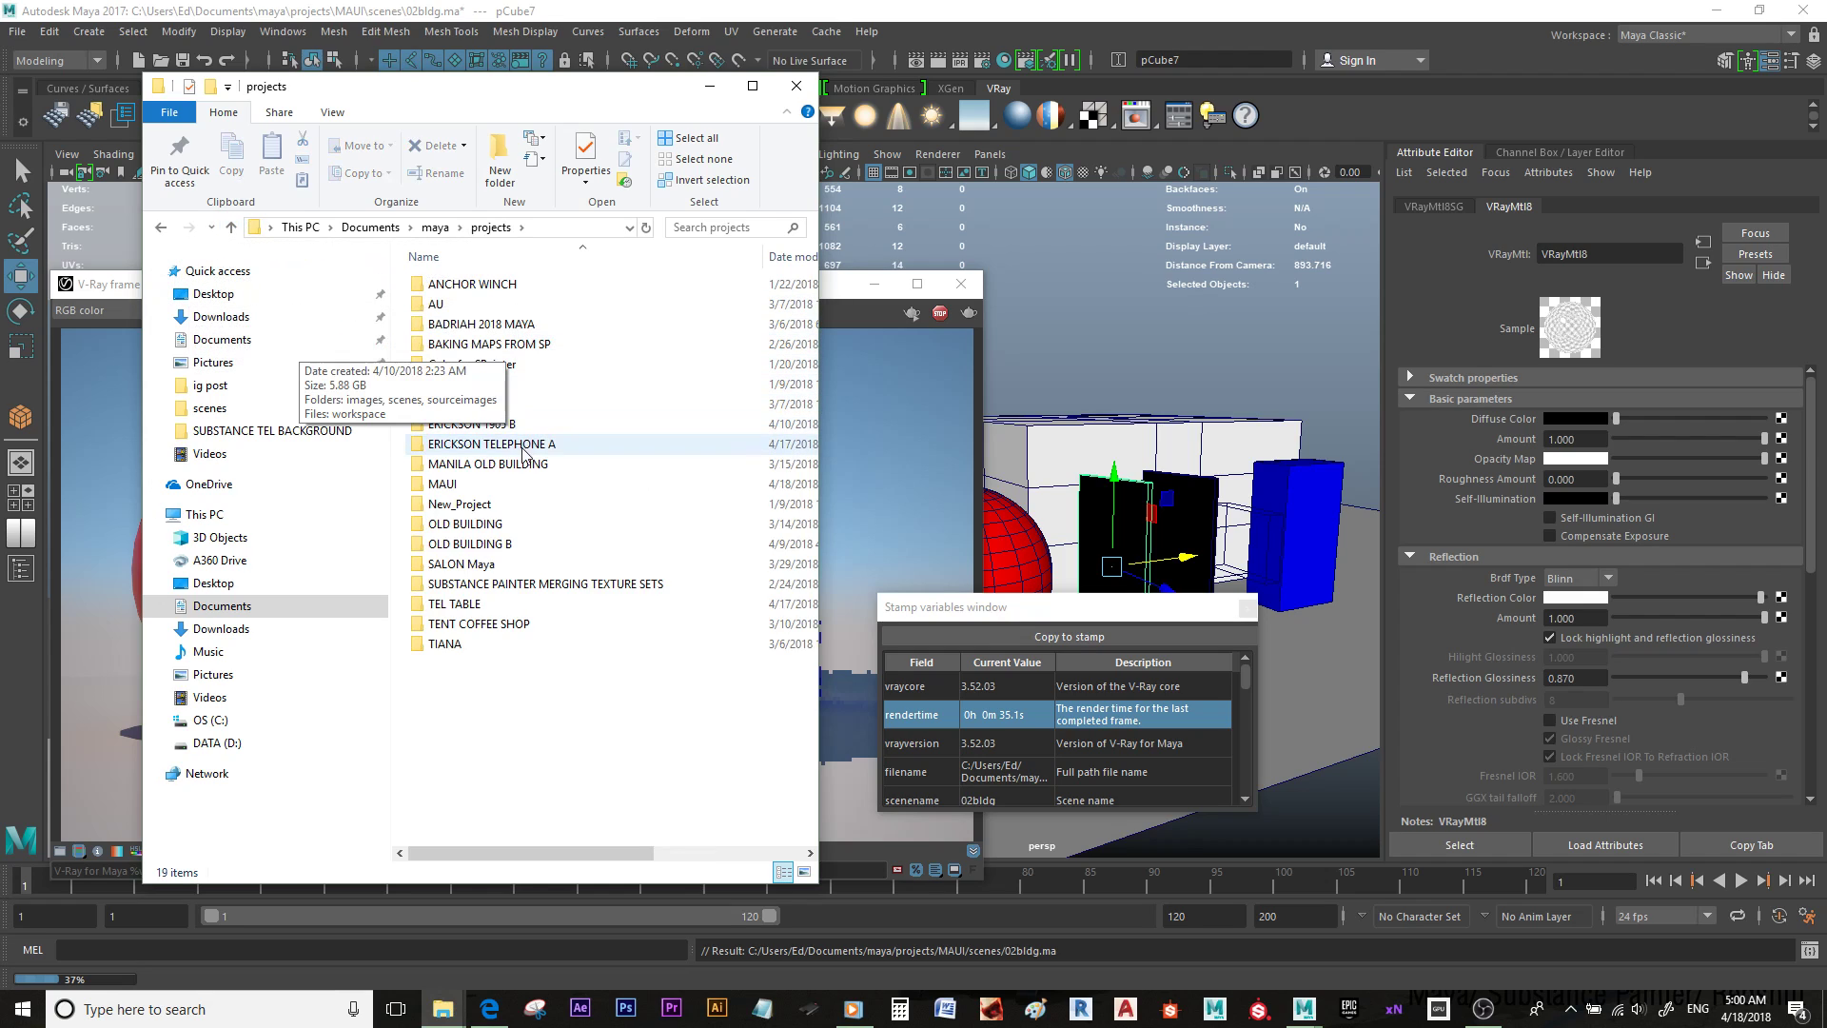
{"action": "double_click", "coordinate": [507, 493]}
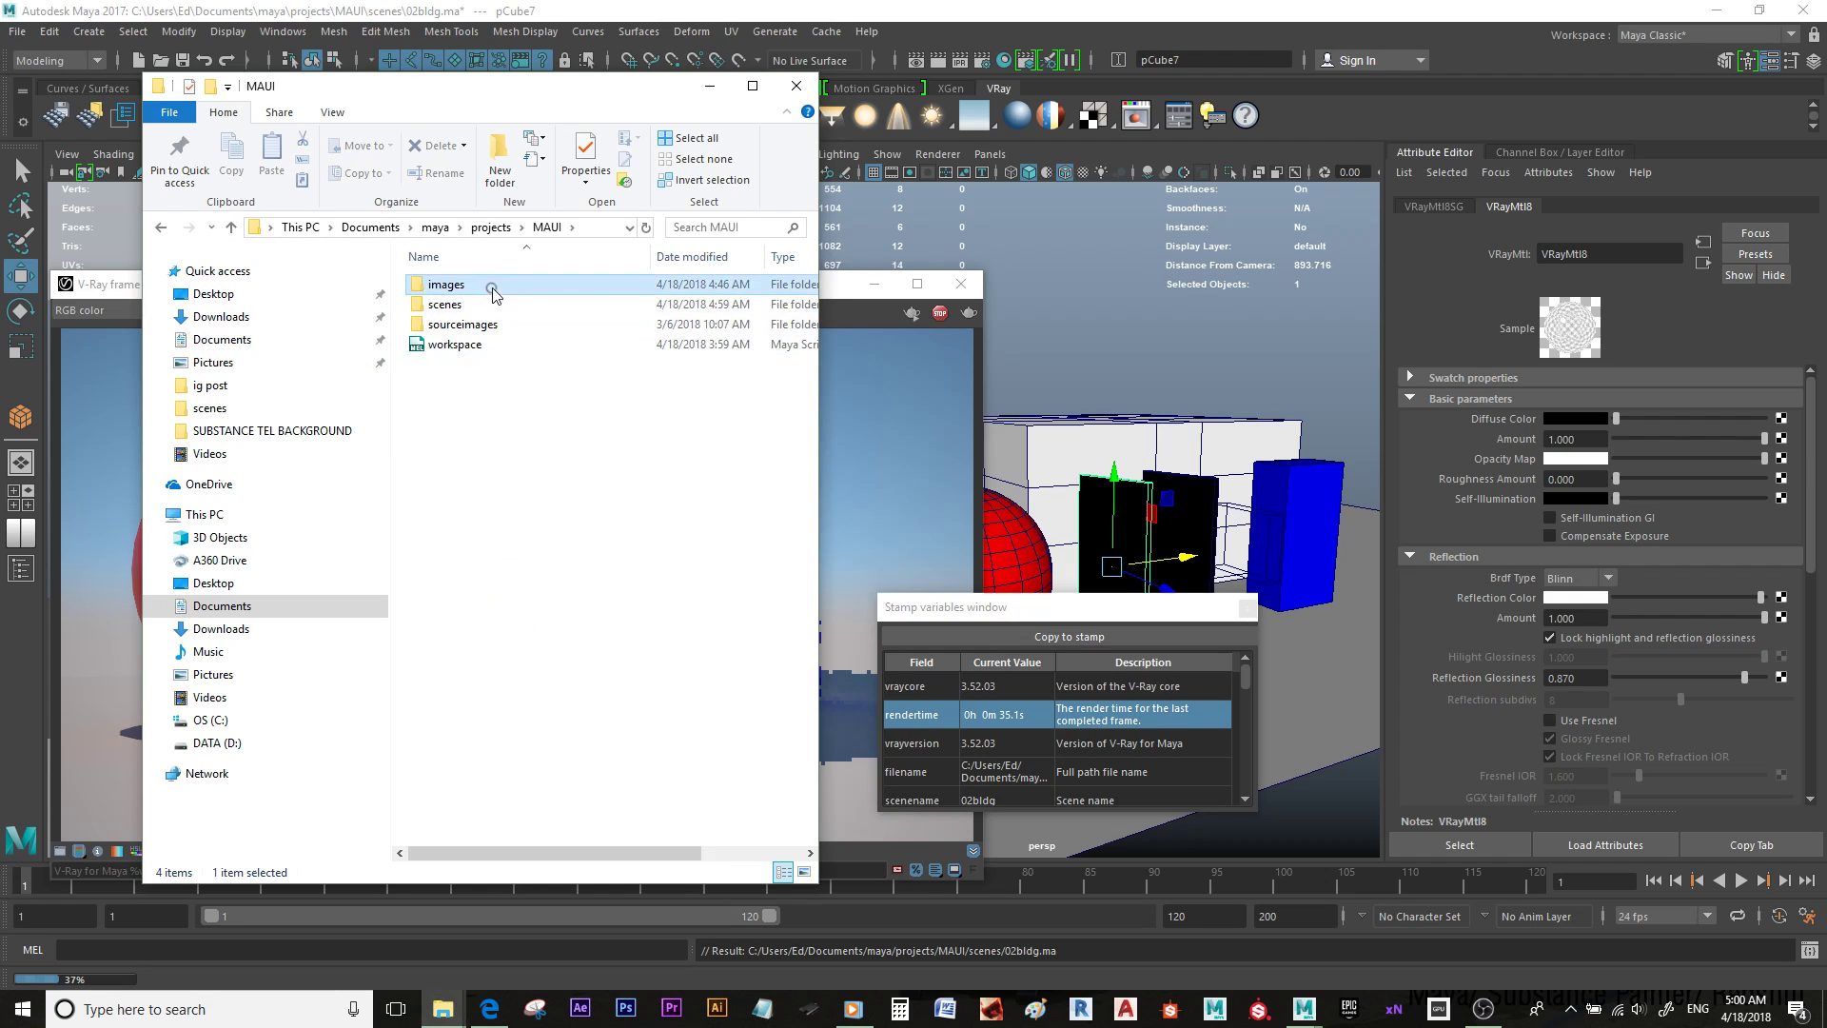
{"action": "double_click", "coordinate": [496, 295]}
Step: View the earlier render 1.png in Photos and put the viewer and folder windows away
{"action": "left_click", "coordinate": [563, 338]}
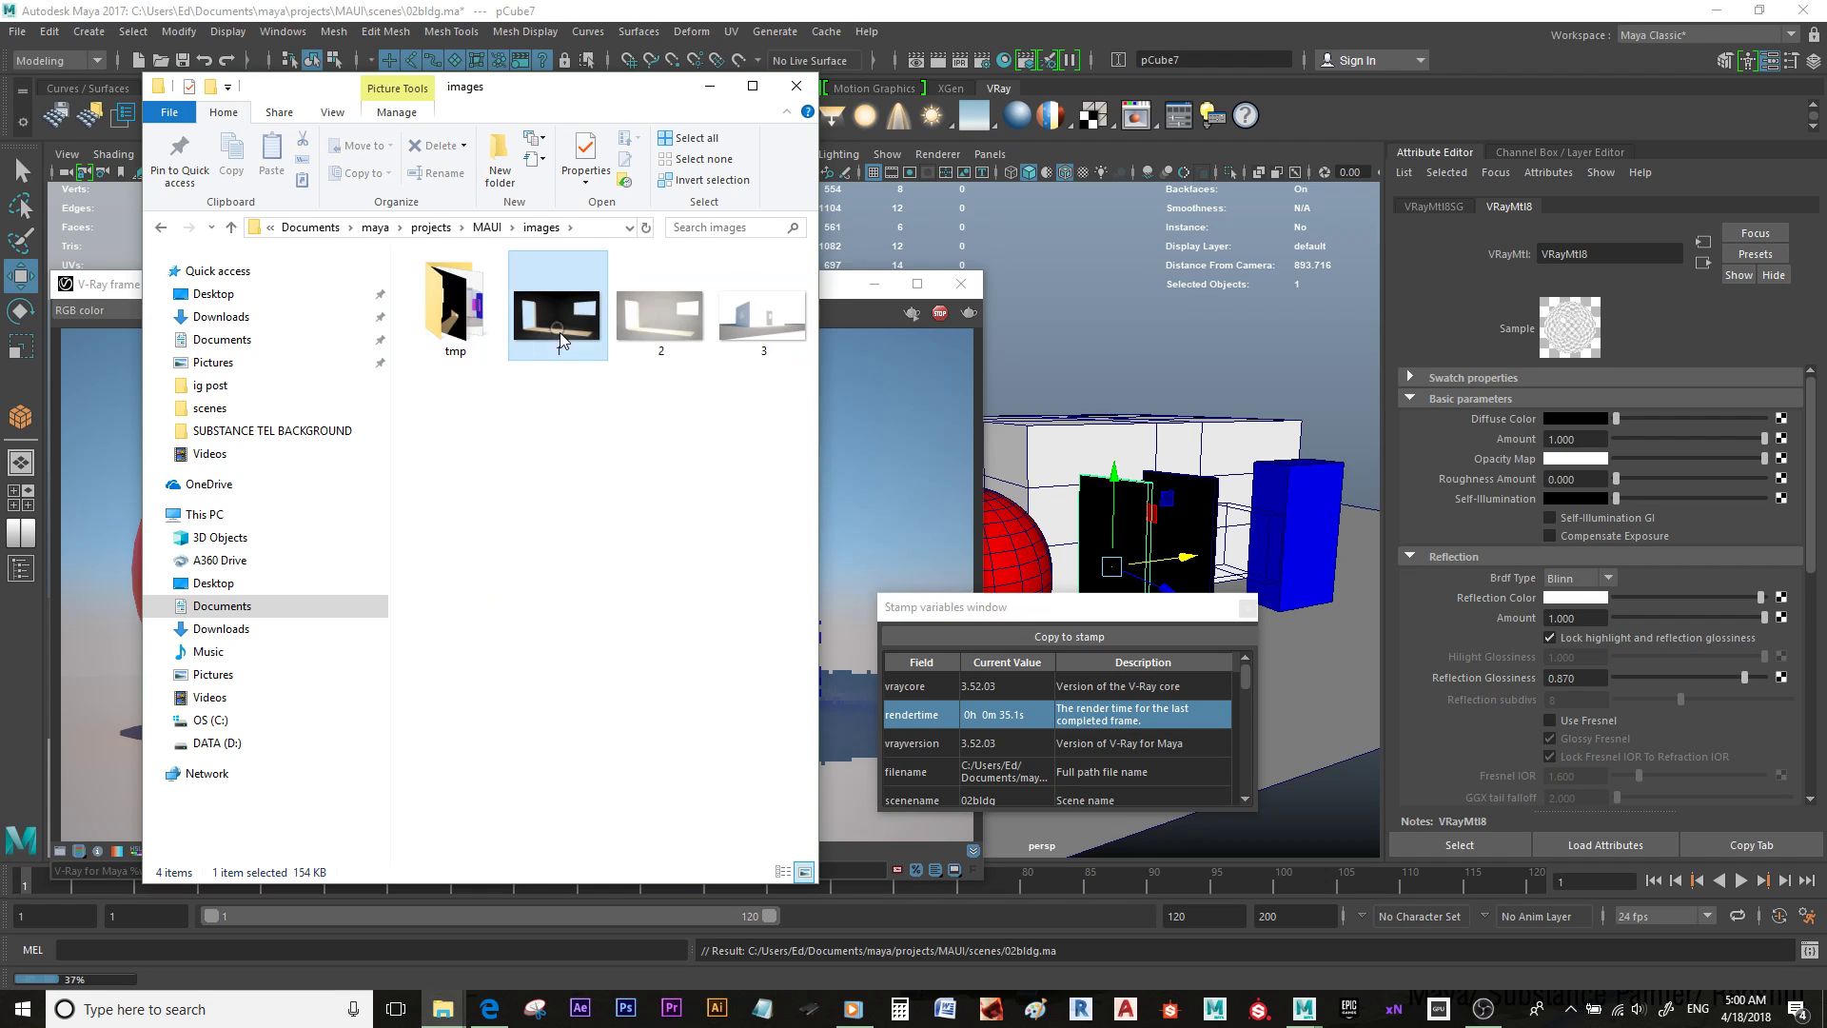
{"action": "key", "text": "Return"}
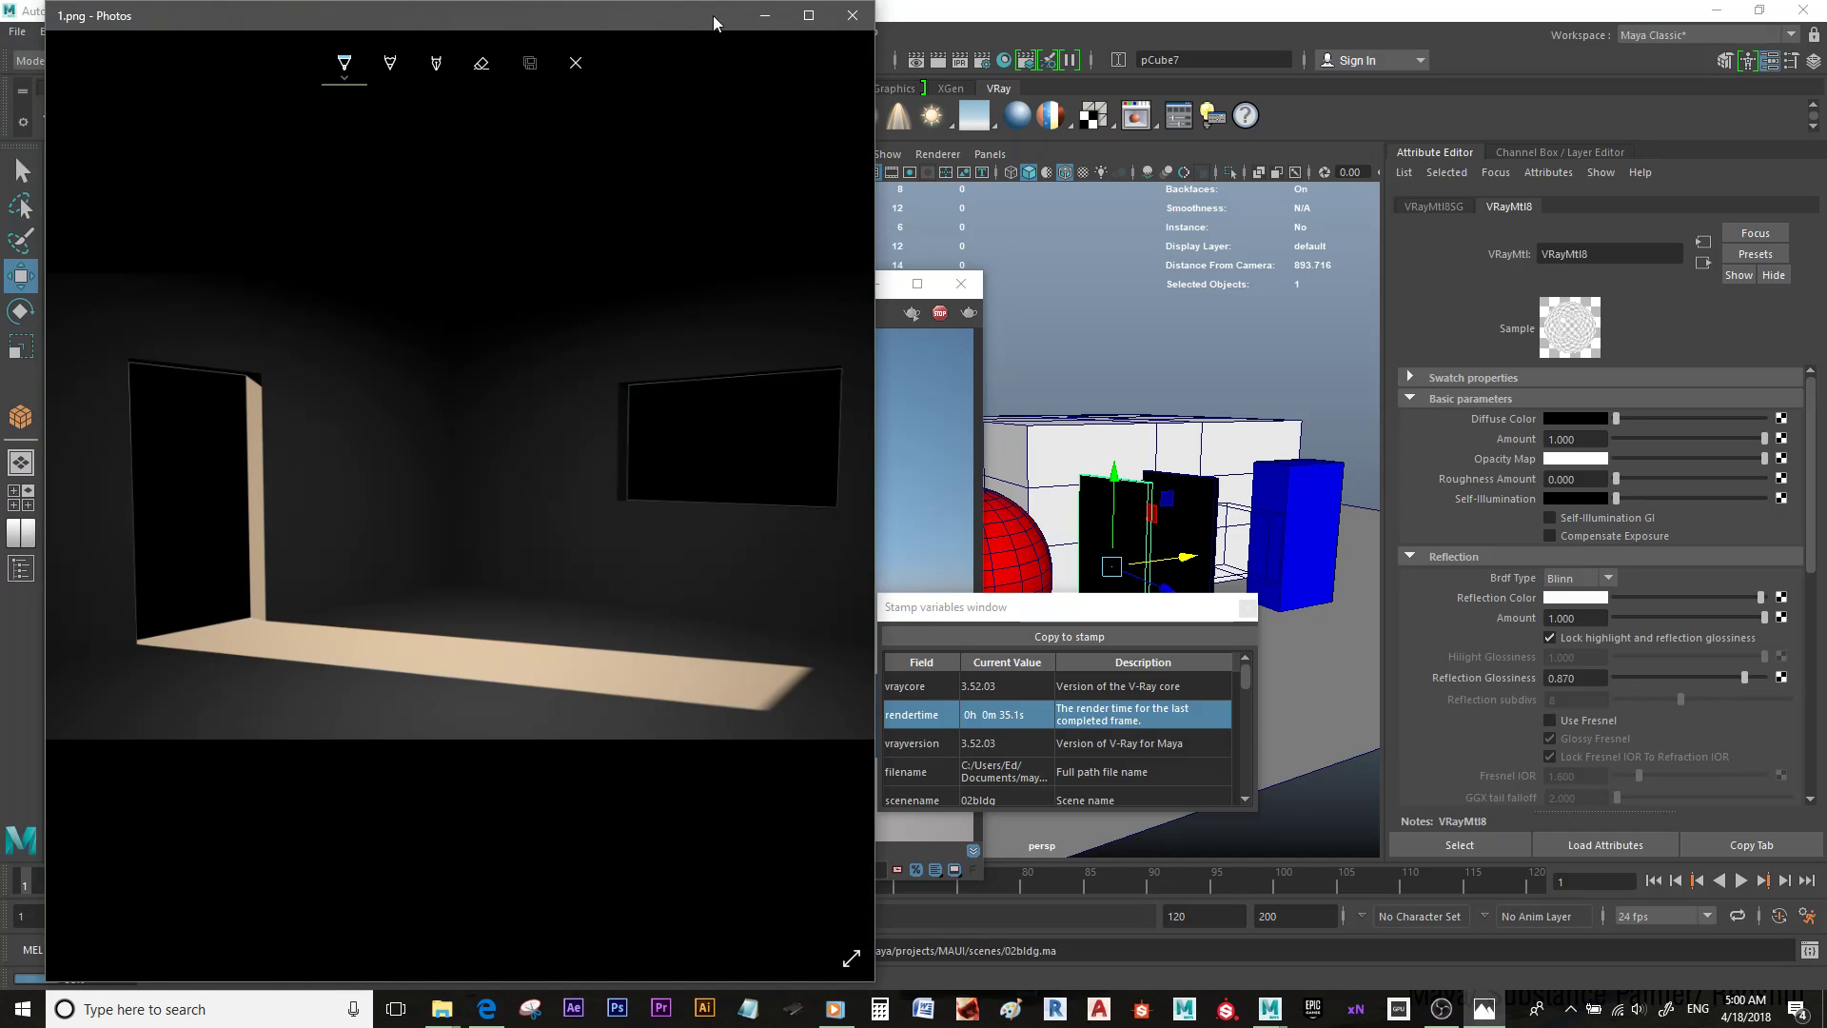
{"action": "left_click_drag", "start_coordinate": [720, 8], "coordinate": [1638, 122]}
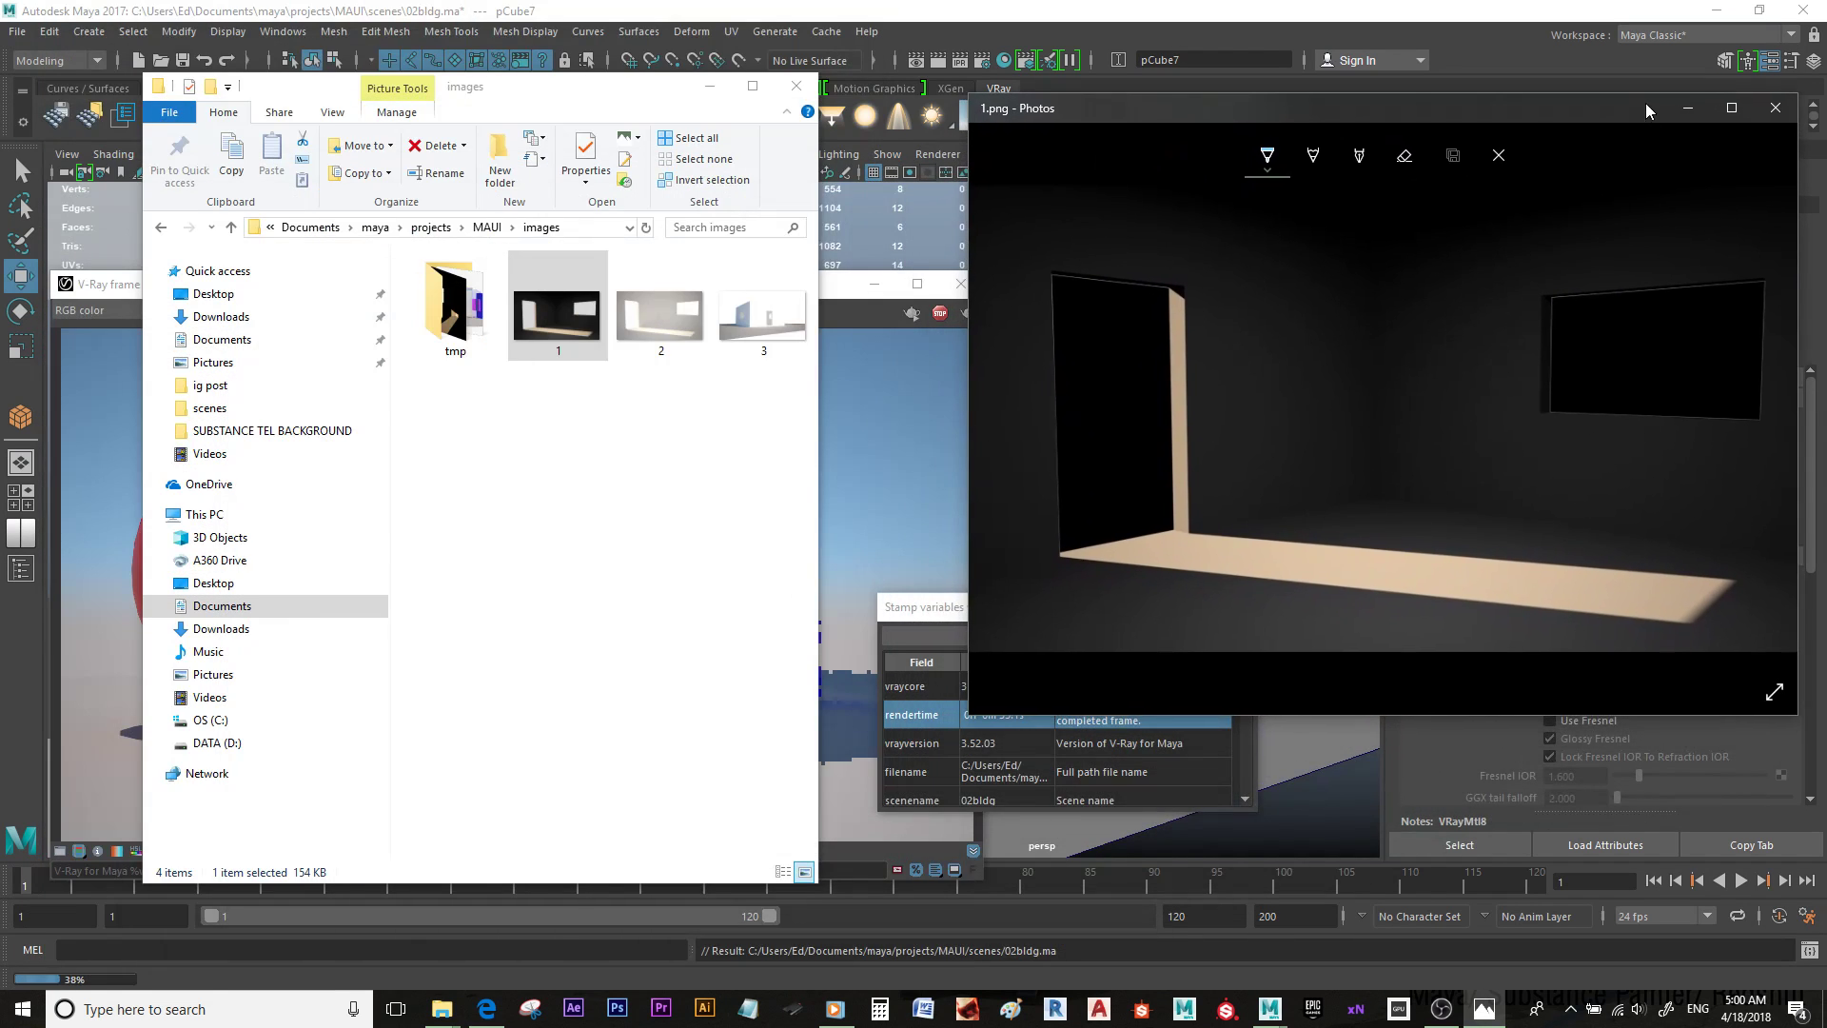
{"action": "left_click", "coordinate": [1681, 116]}
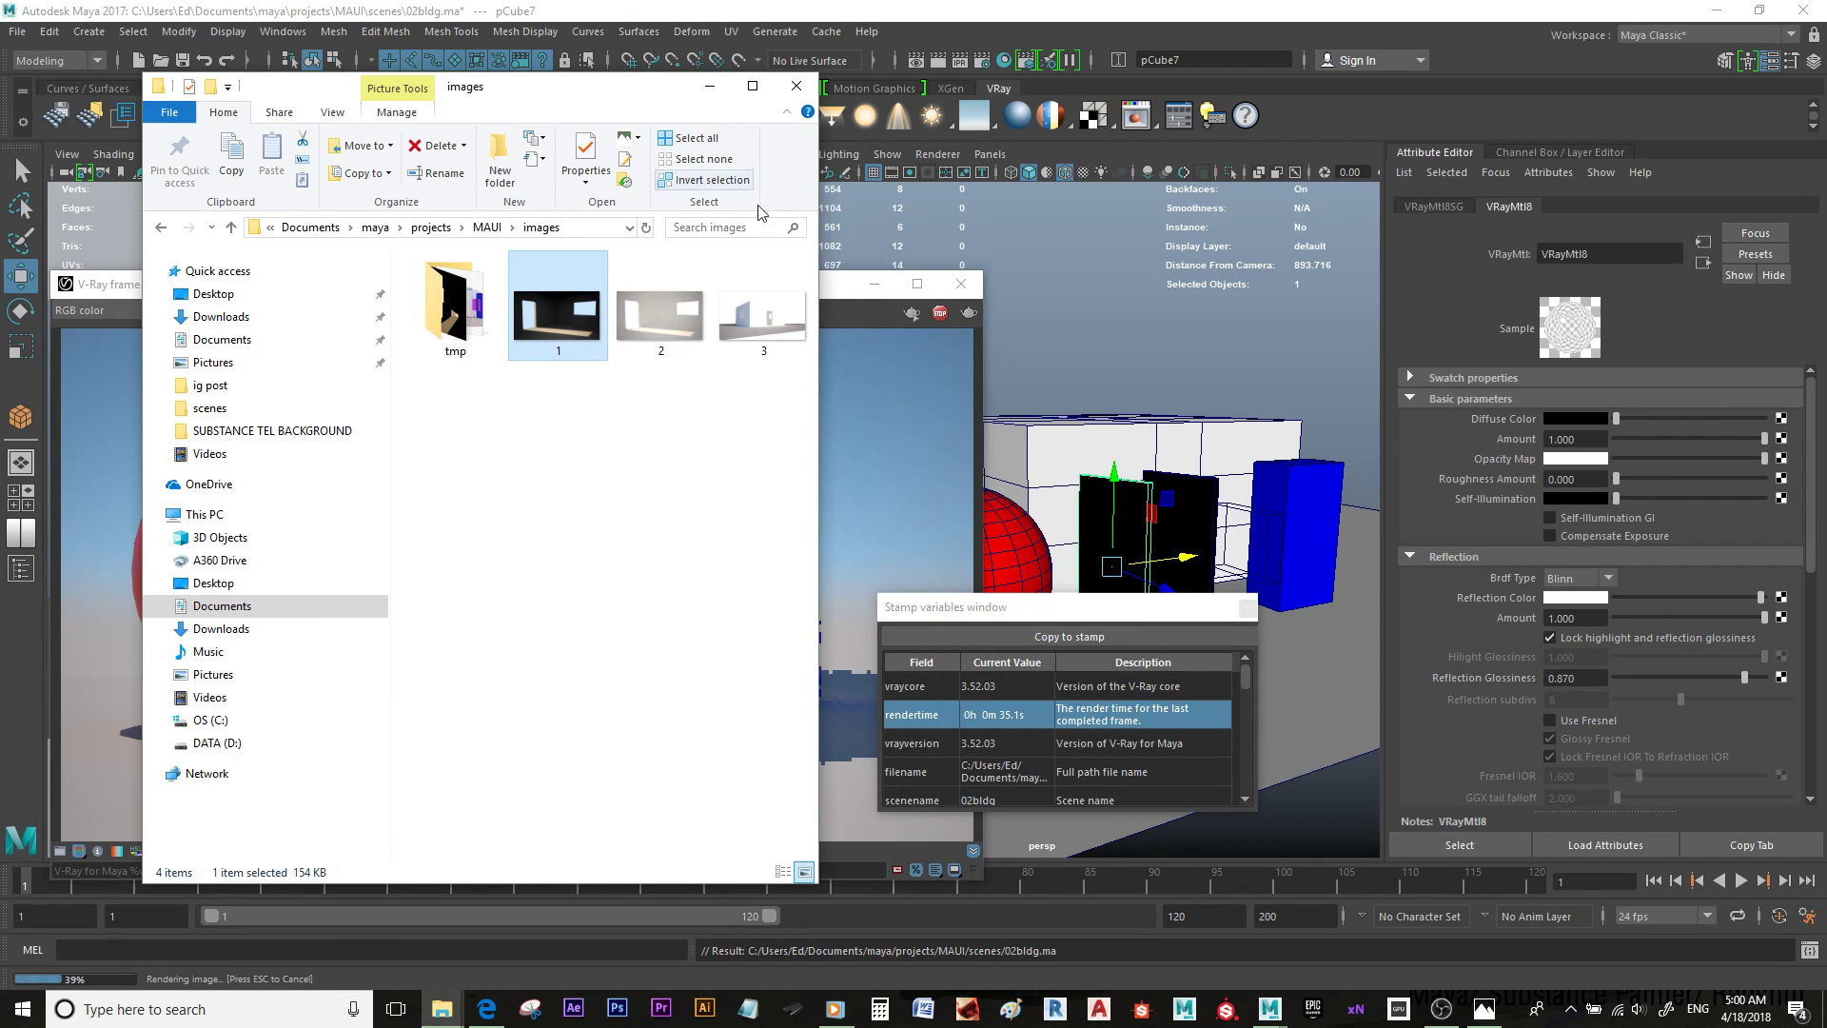
{"action": "left_click", "coordinate": [710, 86]}
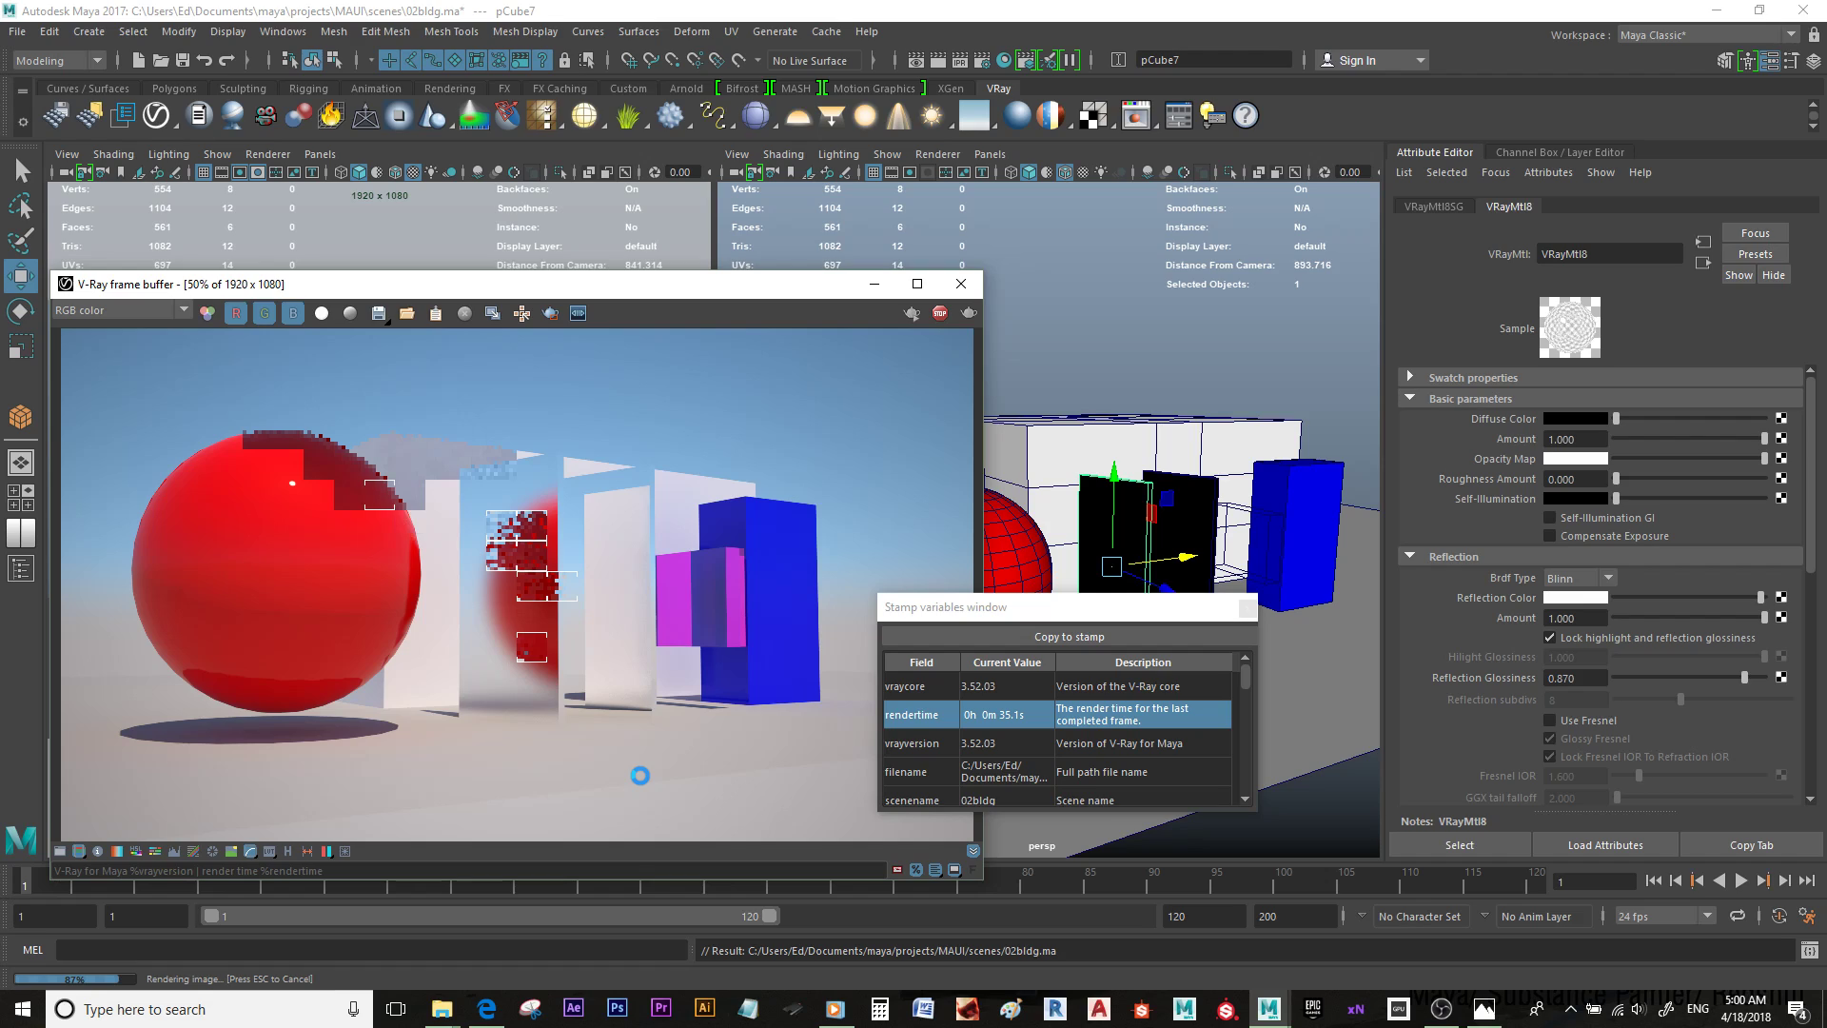
{"action": "key", "text": "XF86AudioLowerVolume"}
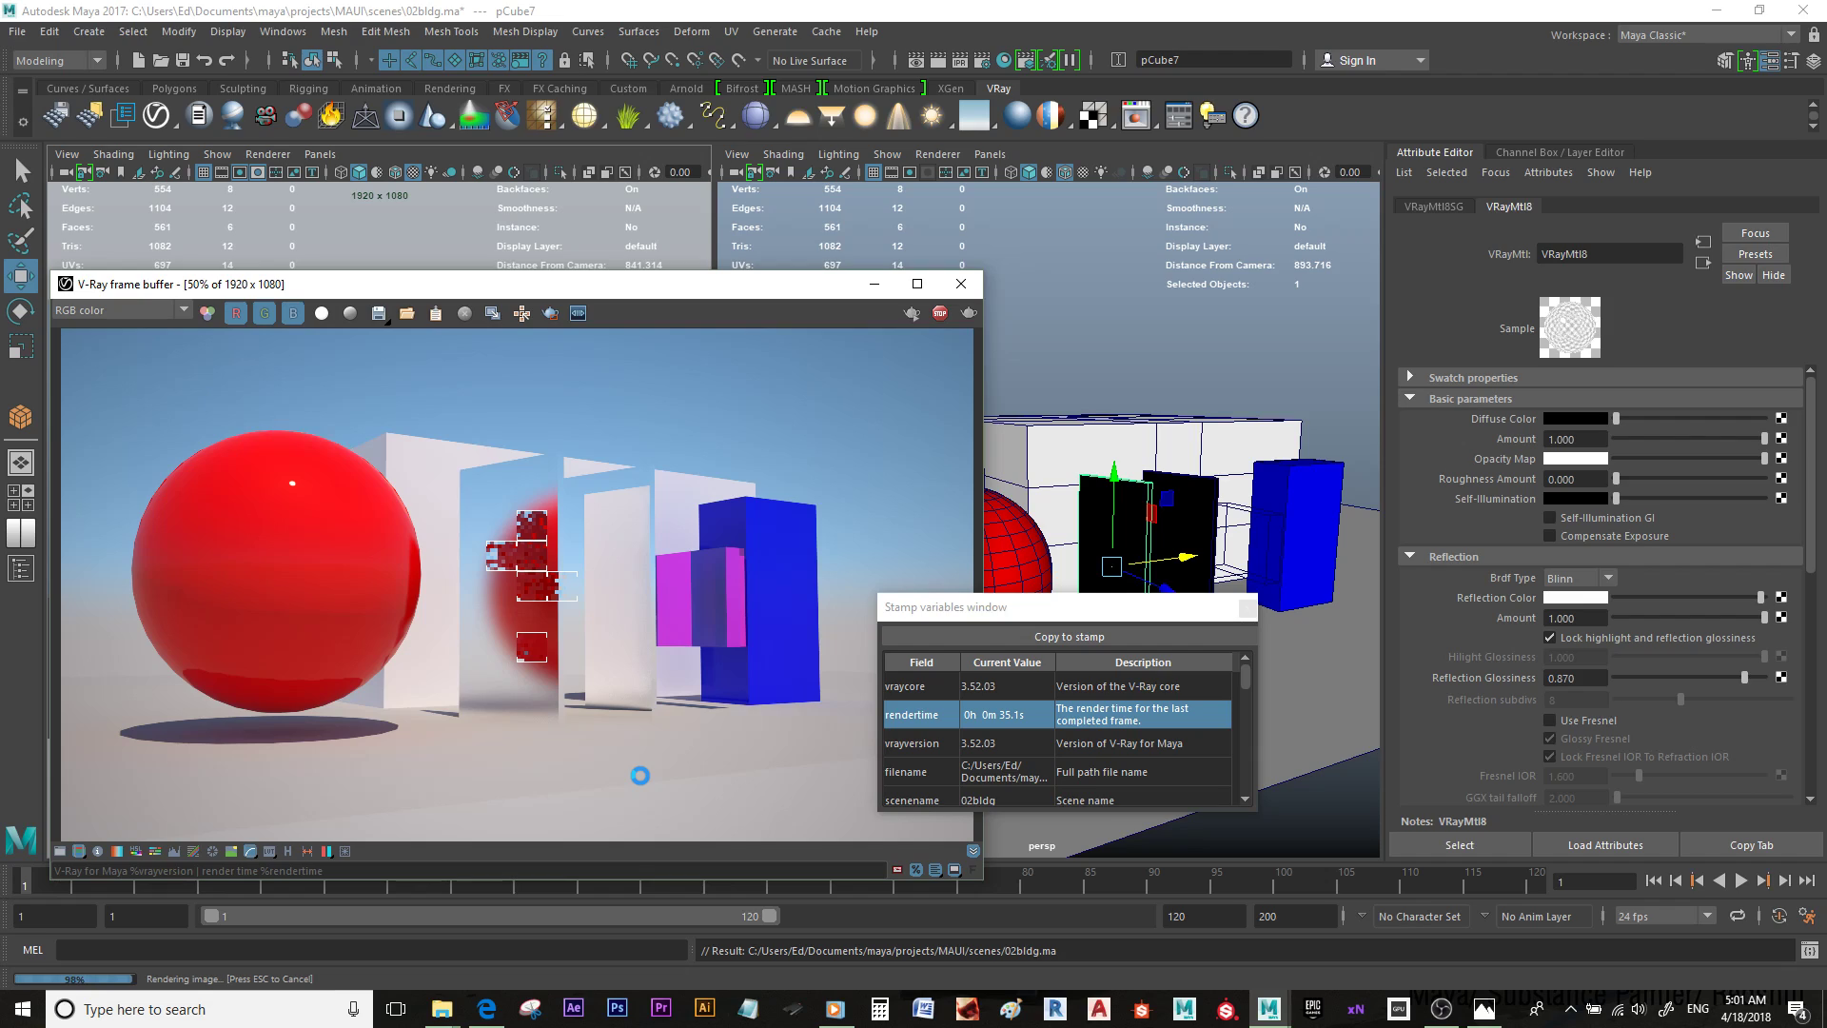
{"action": "key", "text": "XF86AudioLowerVolume"}
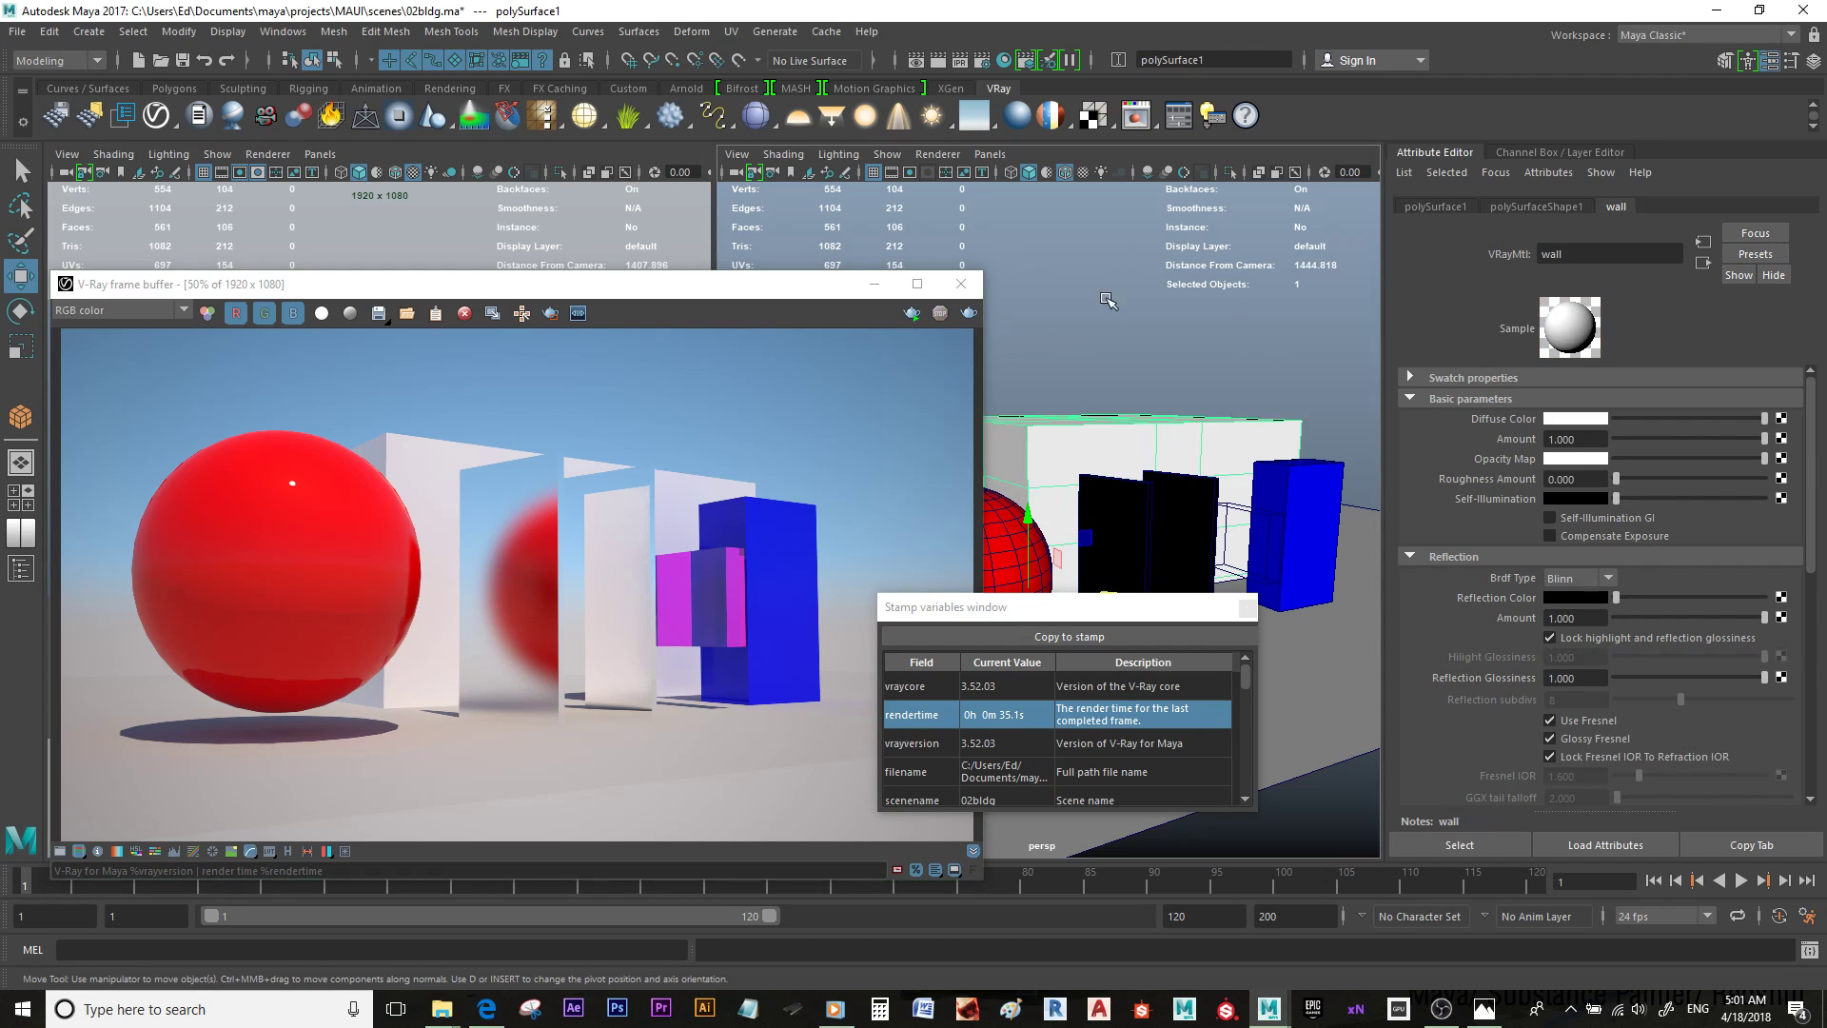
Step: Reopen the frame buffer's stamp variables to check the HD render's rendertime entry, placing the two windows side by side
{"action": "left_click", "coordinate": [1219, 545]}
{"action": "left_click", "coordinate": [1247, 607]}
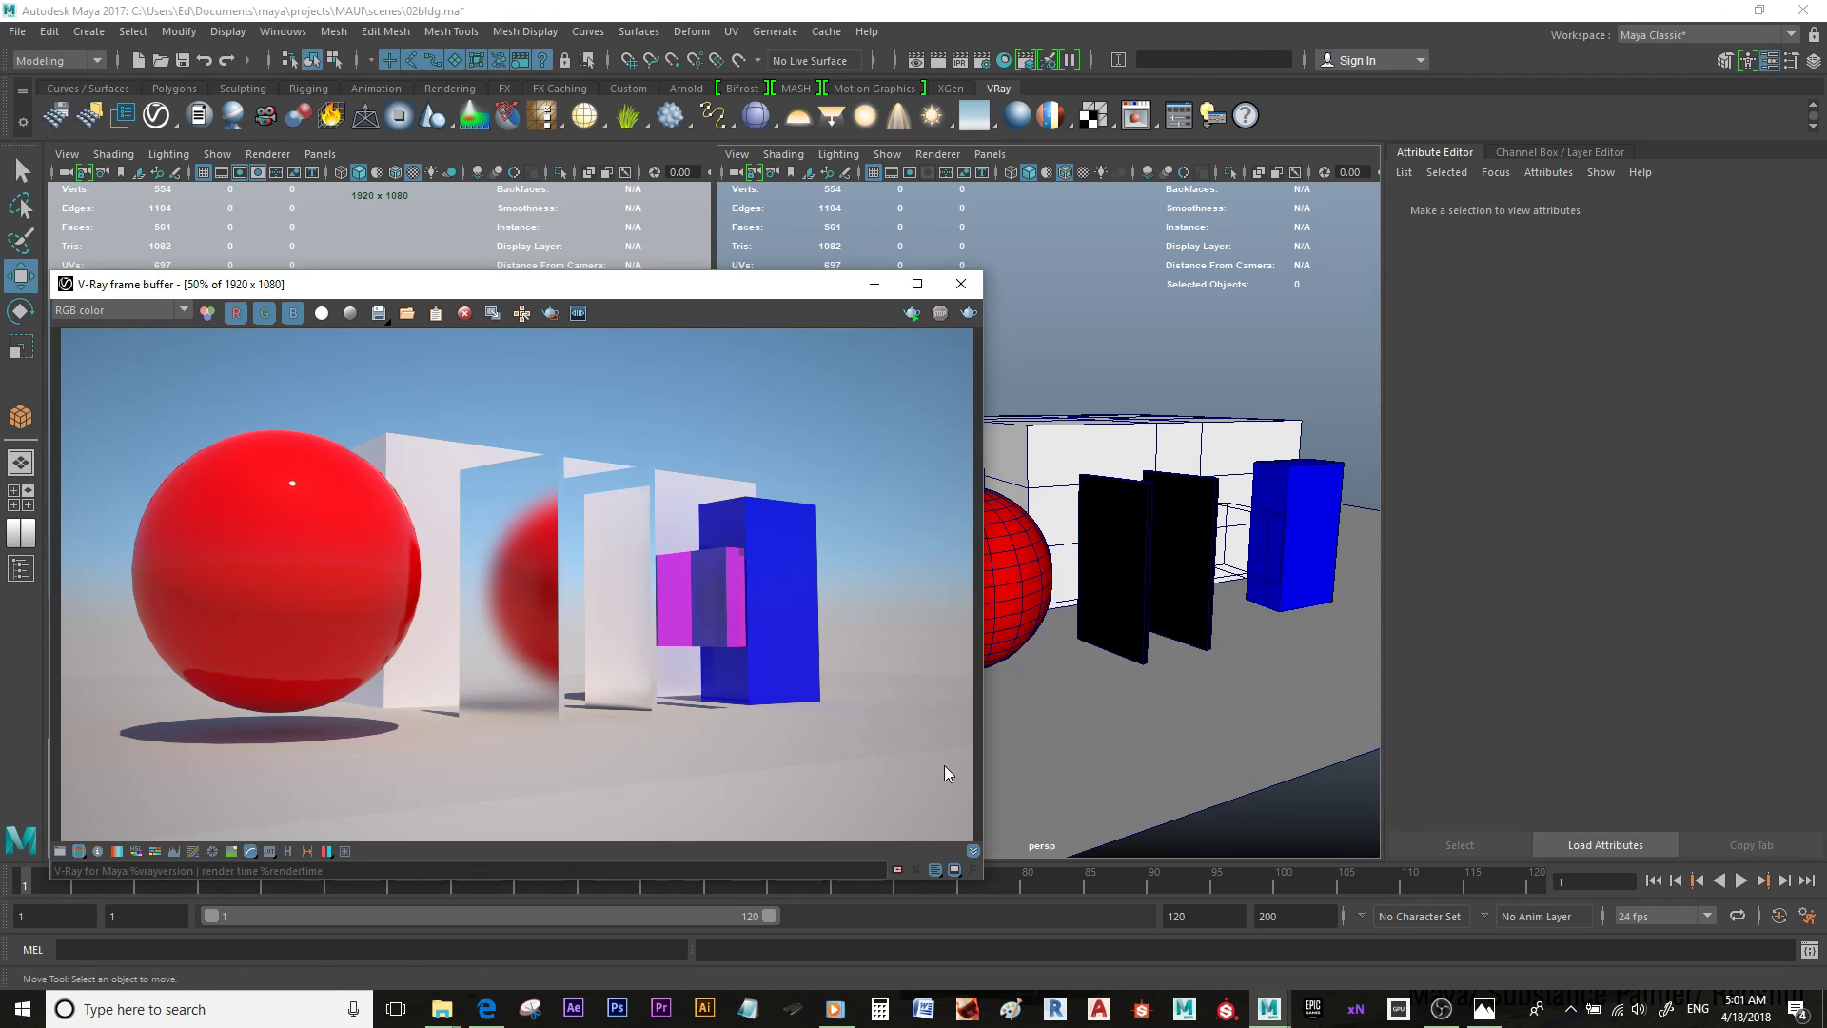
{"action": "left_click", "coordinate": [918, 869]}
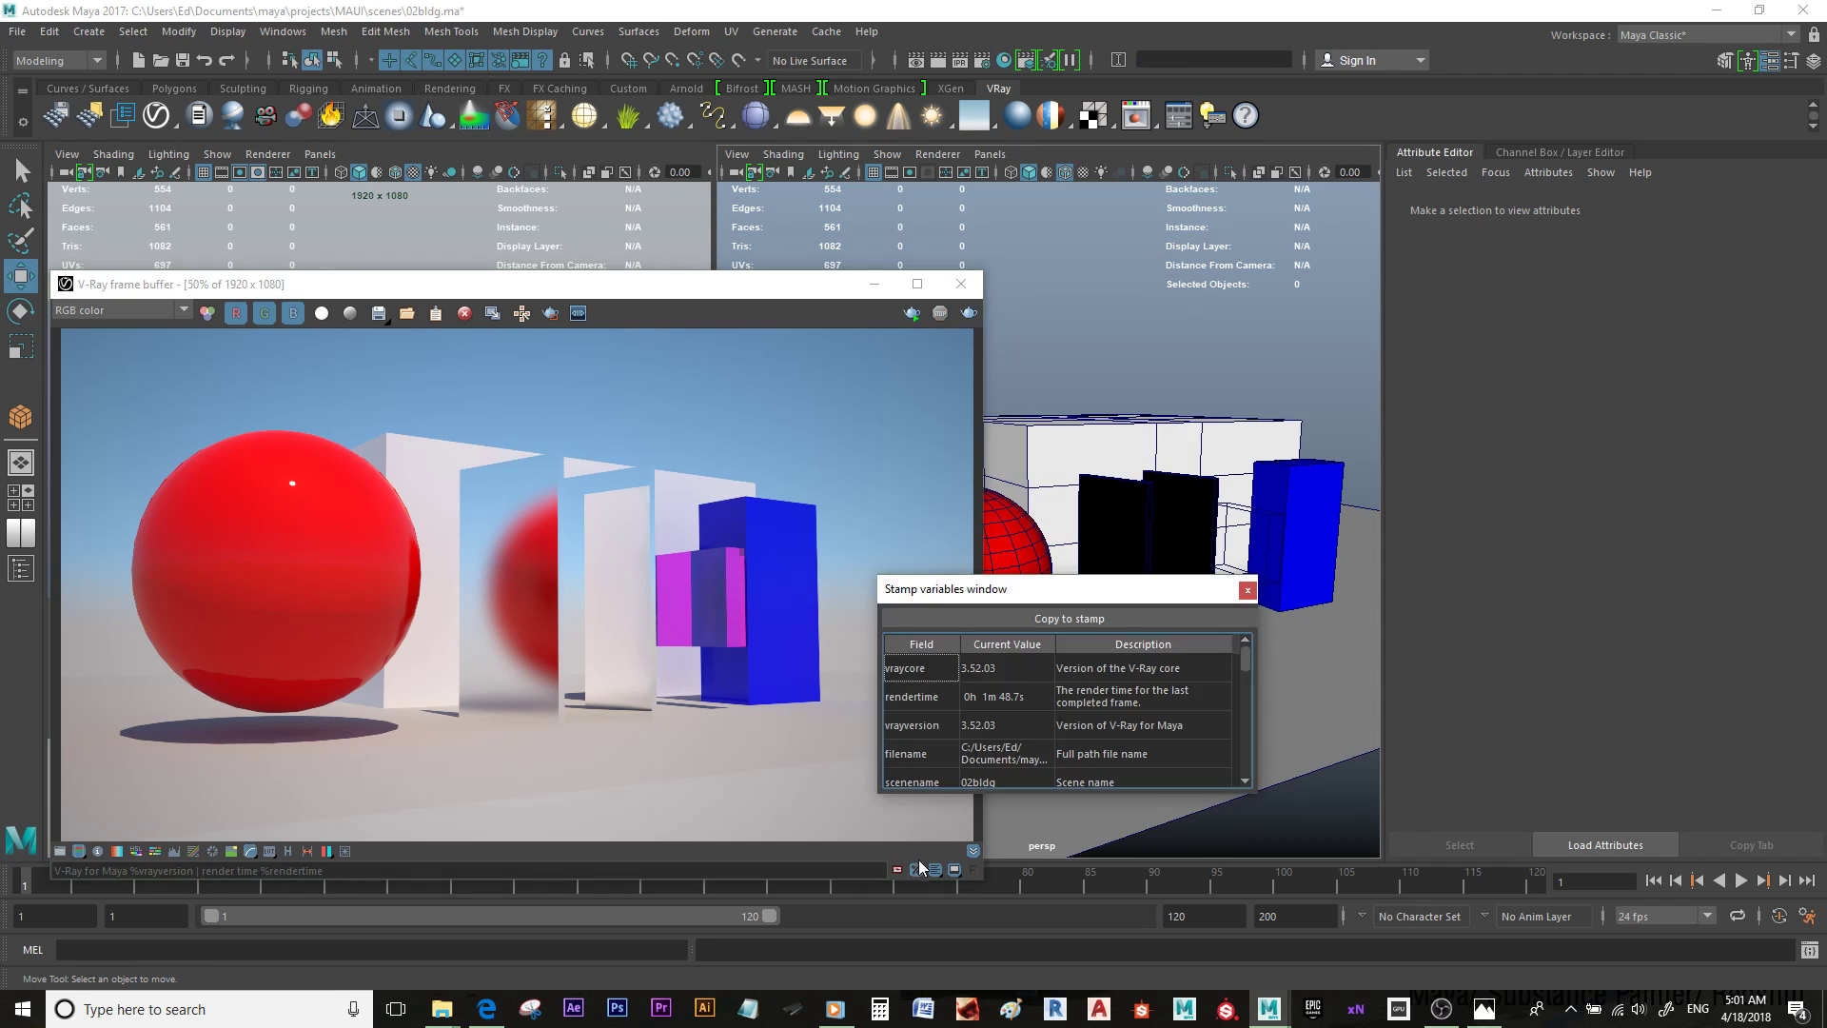
{"action": "left_click", "coordinate": [1031, 697]}
{"action": "left_click_drag", "start_coordinate": [1032, 602], "coordinate": [1195, 589]}
{"action": "left_click_drag", "start_coordinate": [762, 286], "coordinate": [782, 270]}
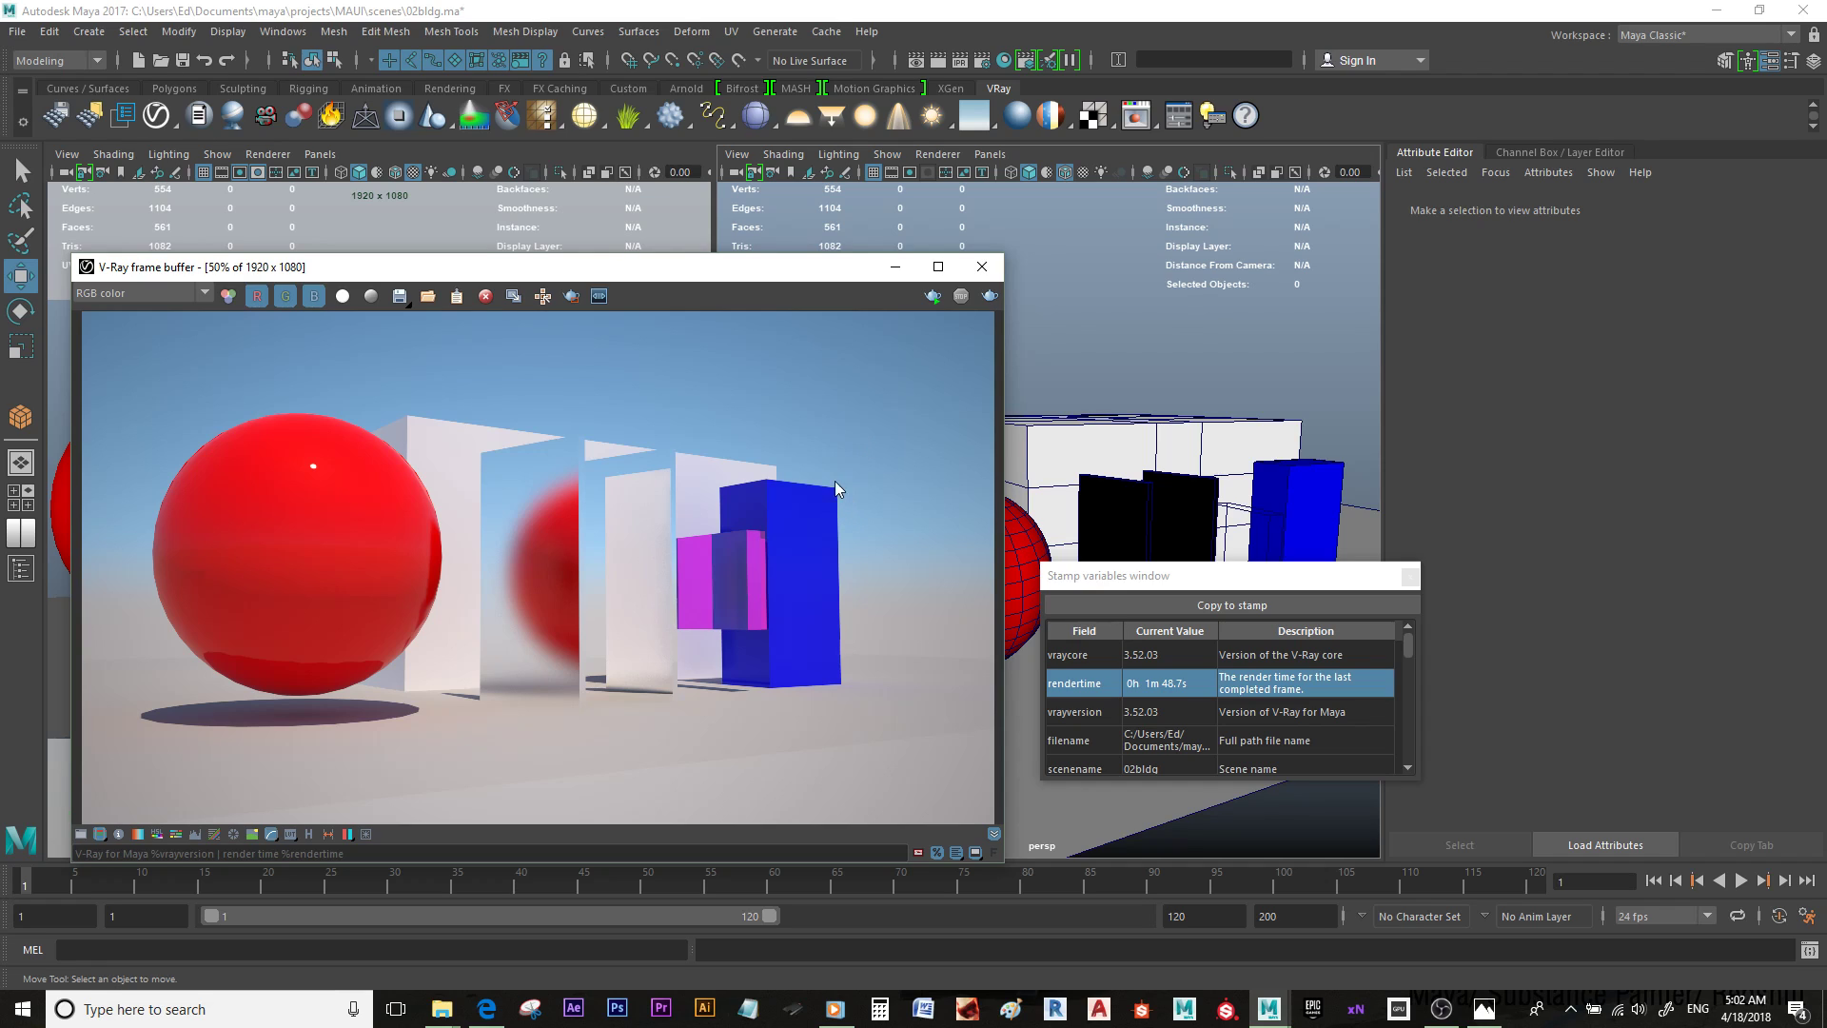
Step: Save the rendered image as a JPEG named "4 hd" in the MAUI project's images folder
{"action": "left_click", "coordinate": [399, 297]}
{"action": "left_click", "coordinate": [628, 329]}
{"action": "left_click_drag", "start_coordinate": [599, 757], "coordinate": [520, 745]}
{"action": "type", "text": "4 hd"}
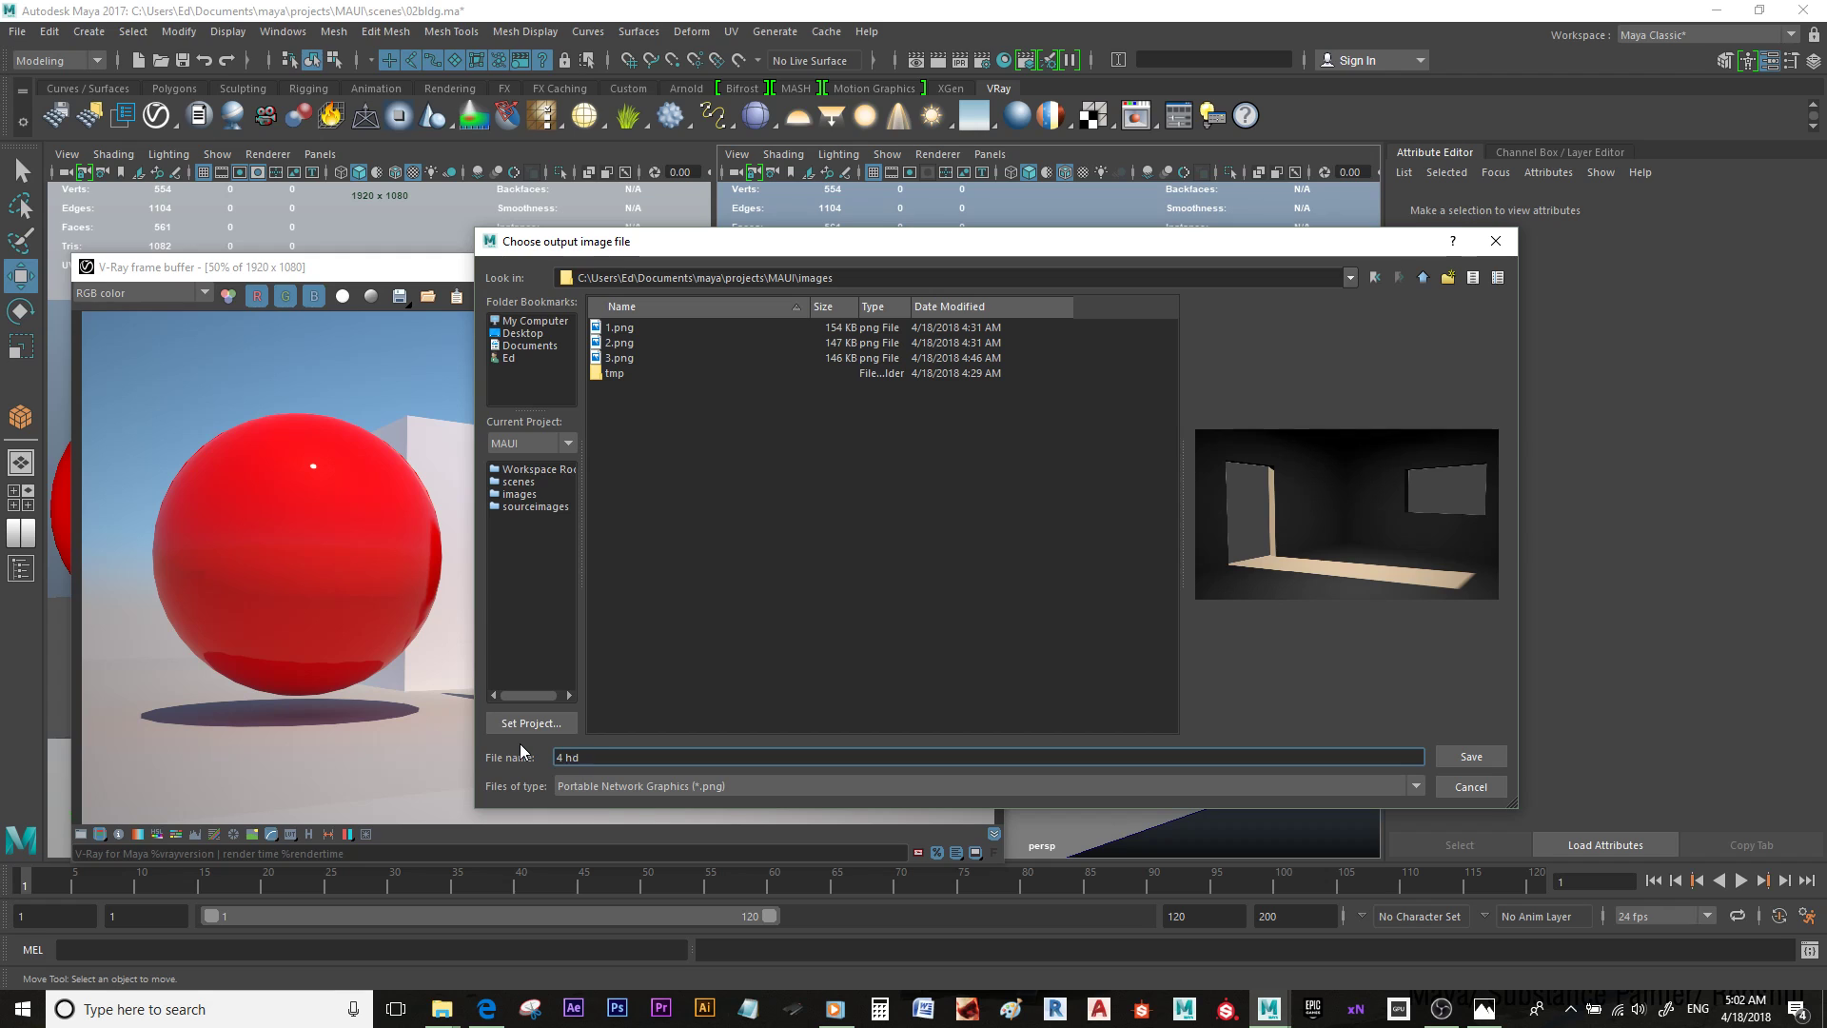
{"action": "left_click", "coordinate": [655, 786]}
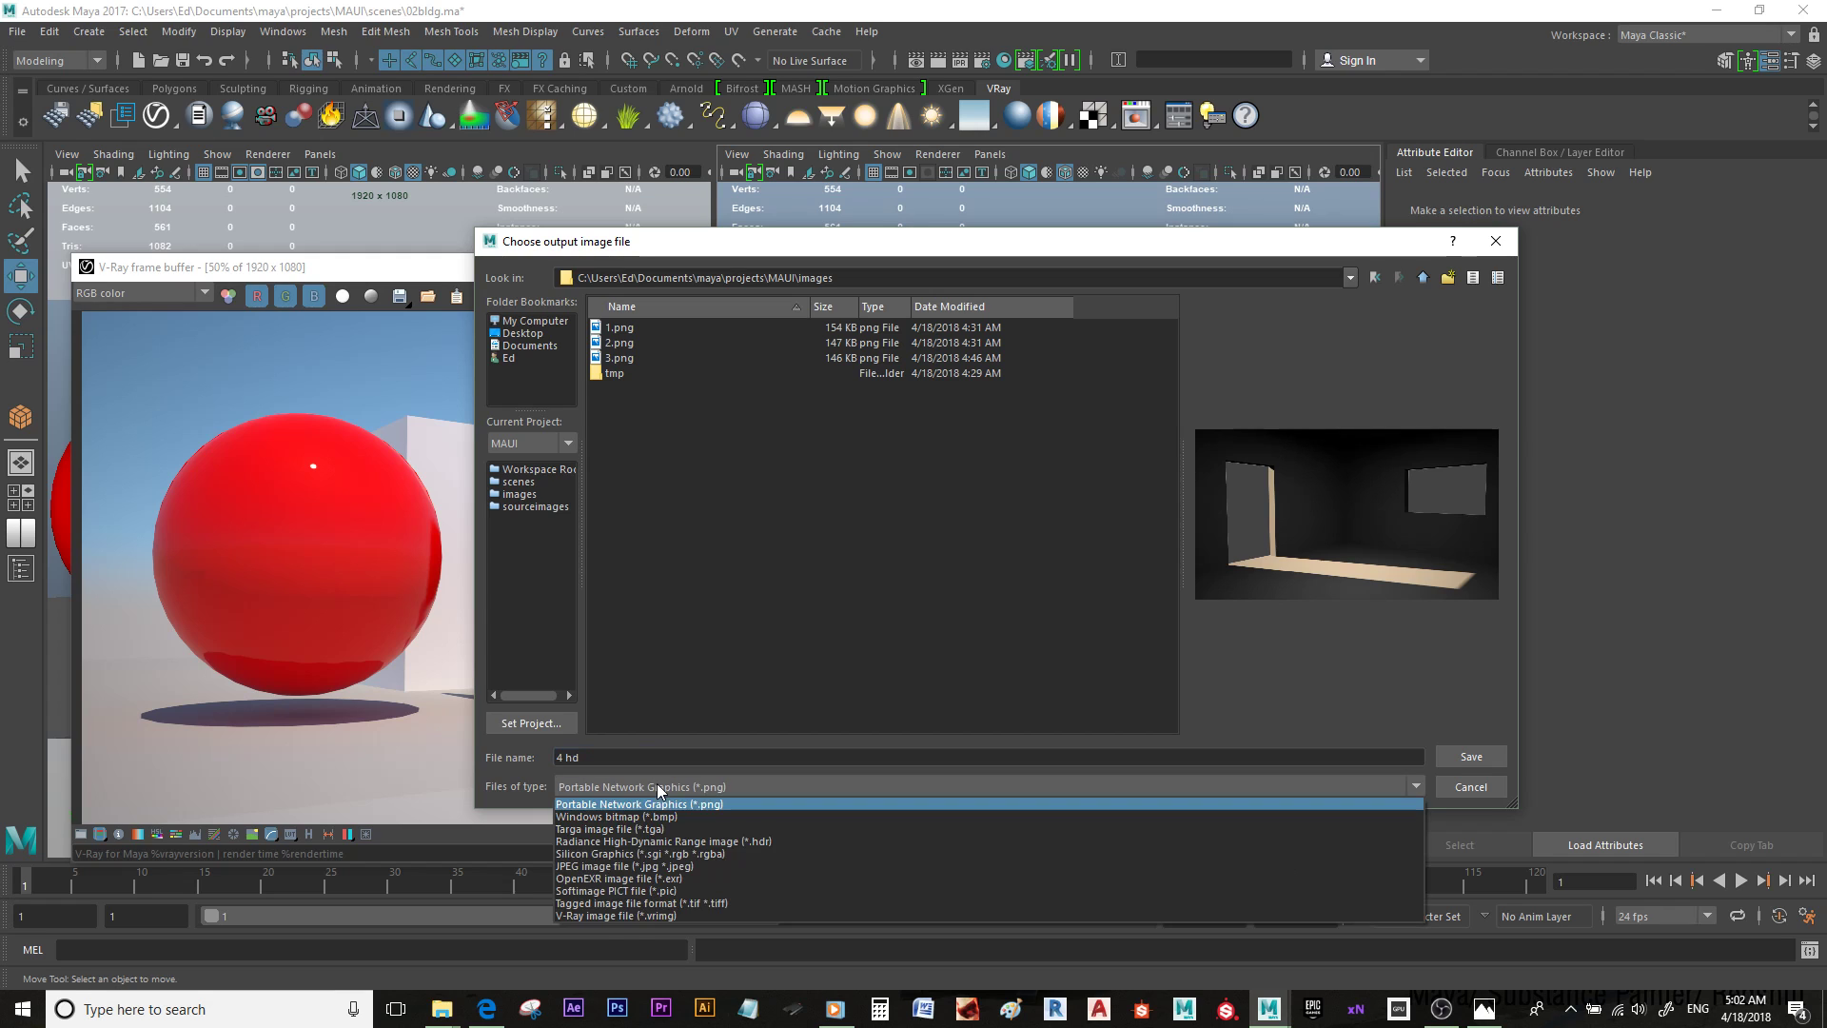
{"action": "left_click", "coordinate": [631, 867]}
{"action": "left_click", "coordinate": [1470, 757]}
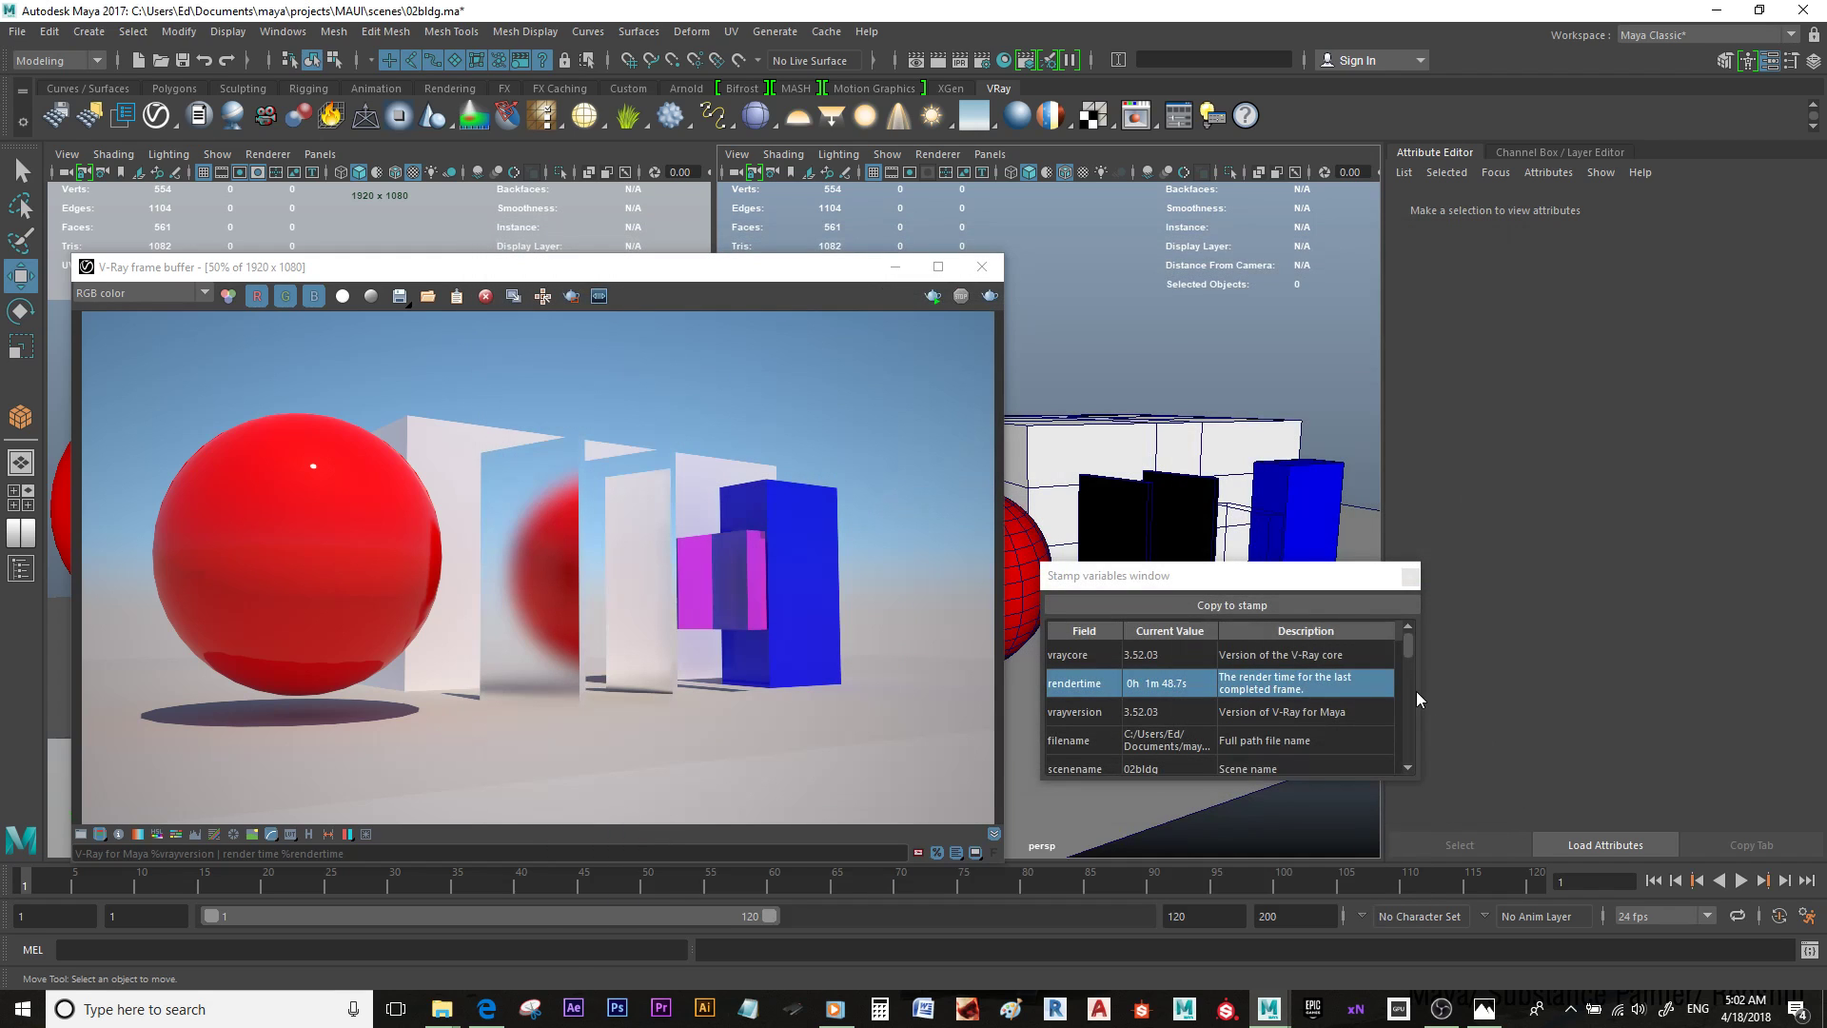
Step: Open 4 hd.jpg from the images folder in a maximized Photos window and discard the stray pen mark
{"action": "mouse_move", "coordinate": [441, 1009]}
{"action": "left_click", "coordinate": [411, 933]}
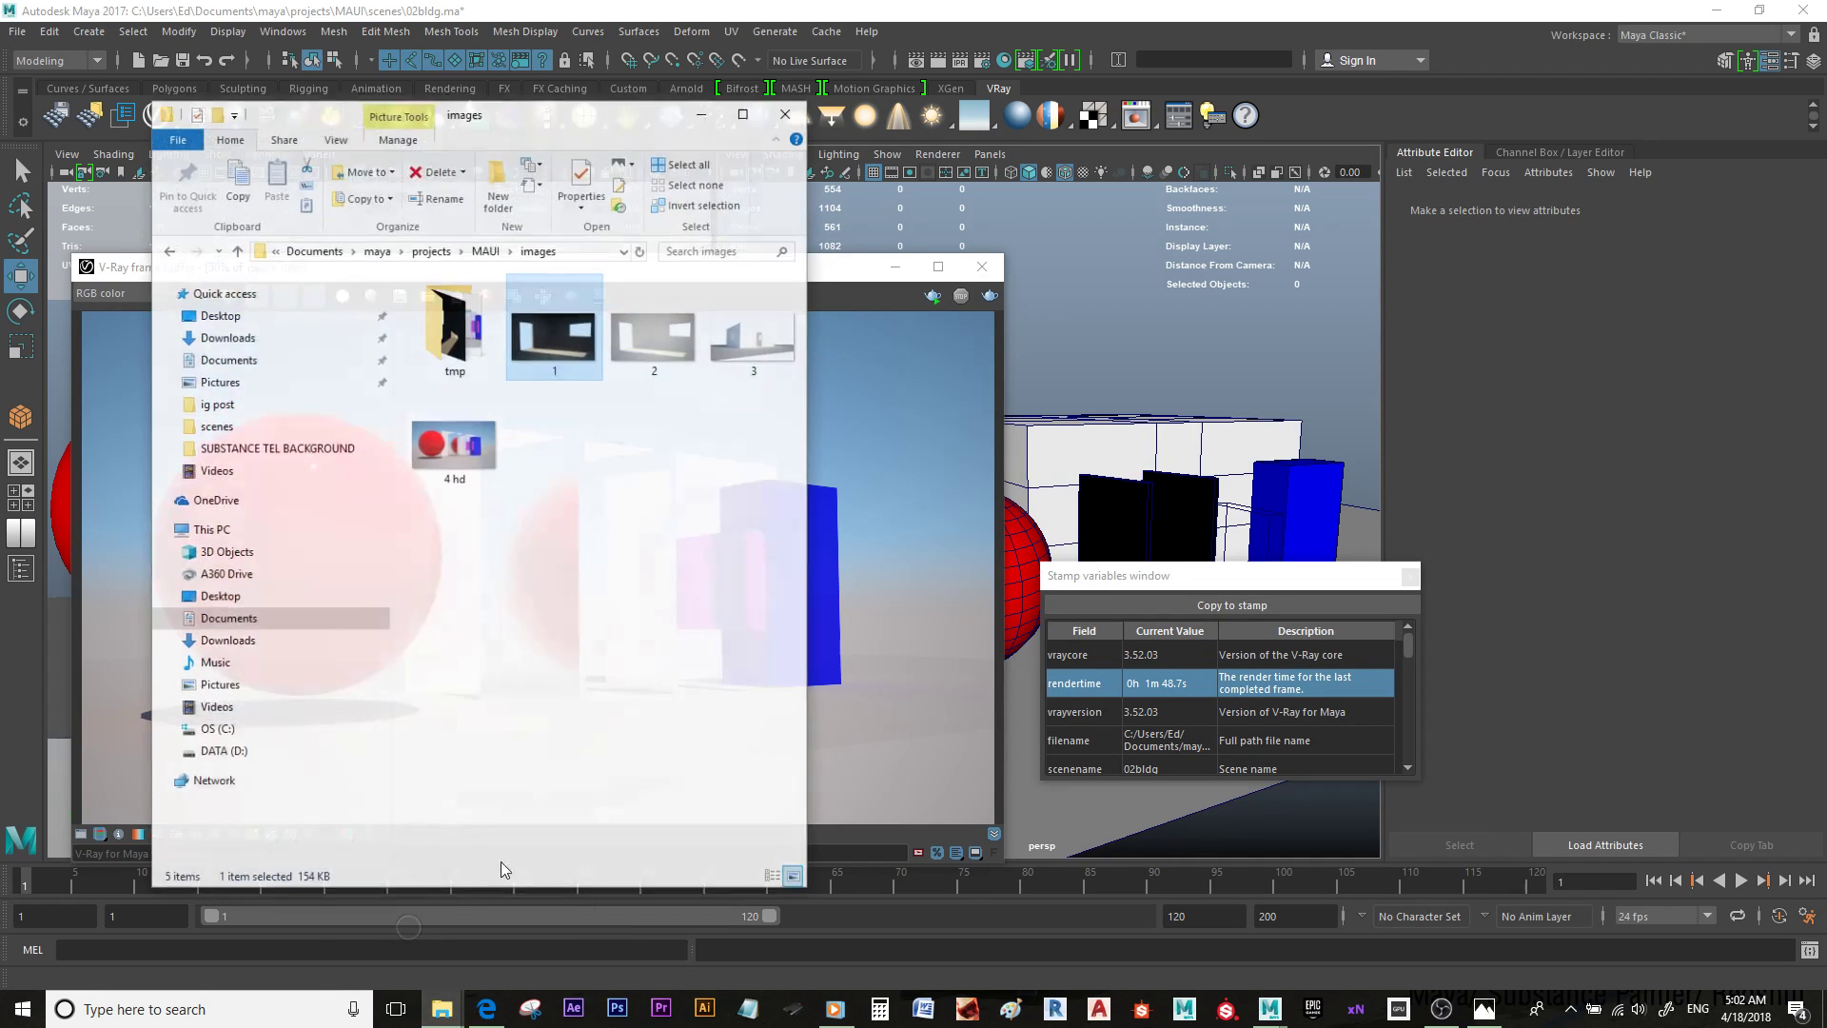
{"action": "double_click", "coordinate": [480, 429]}
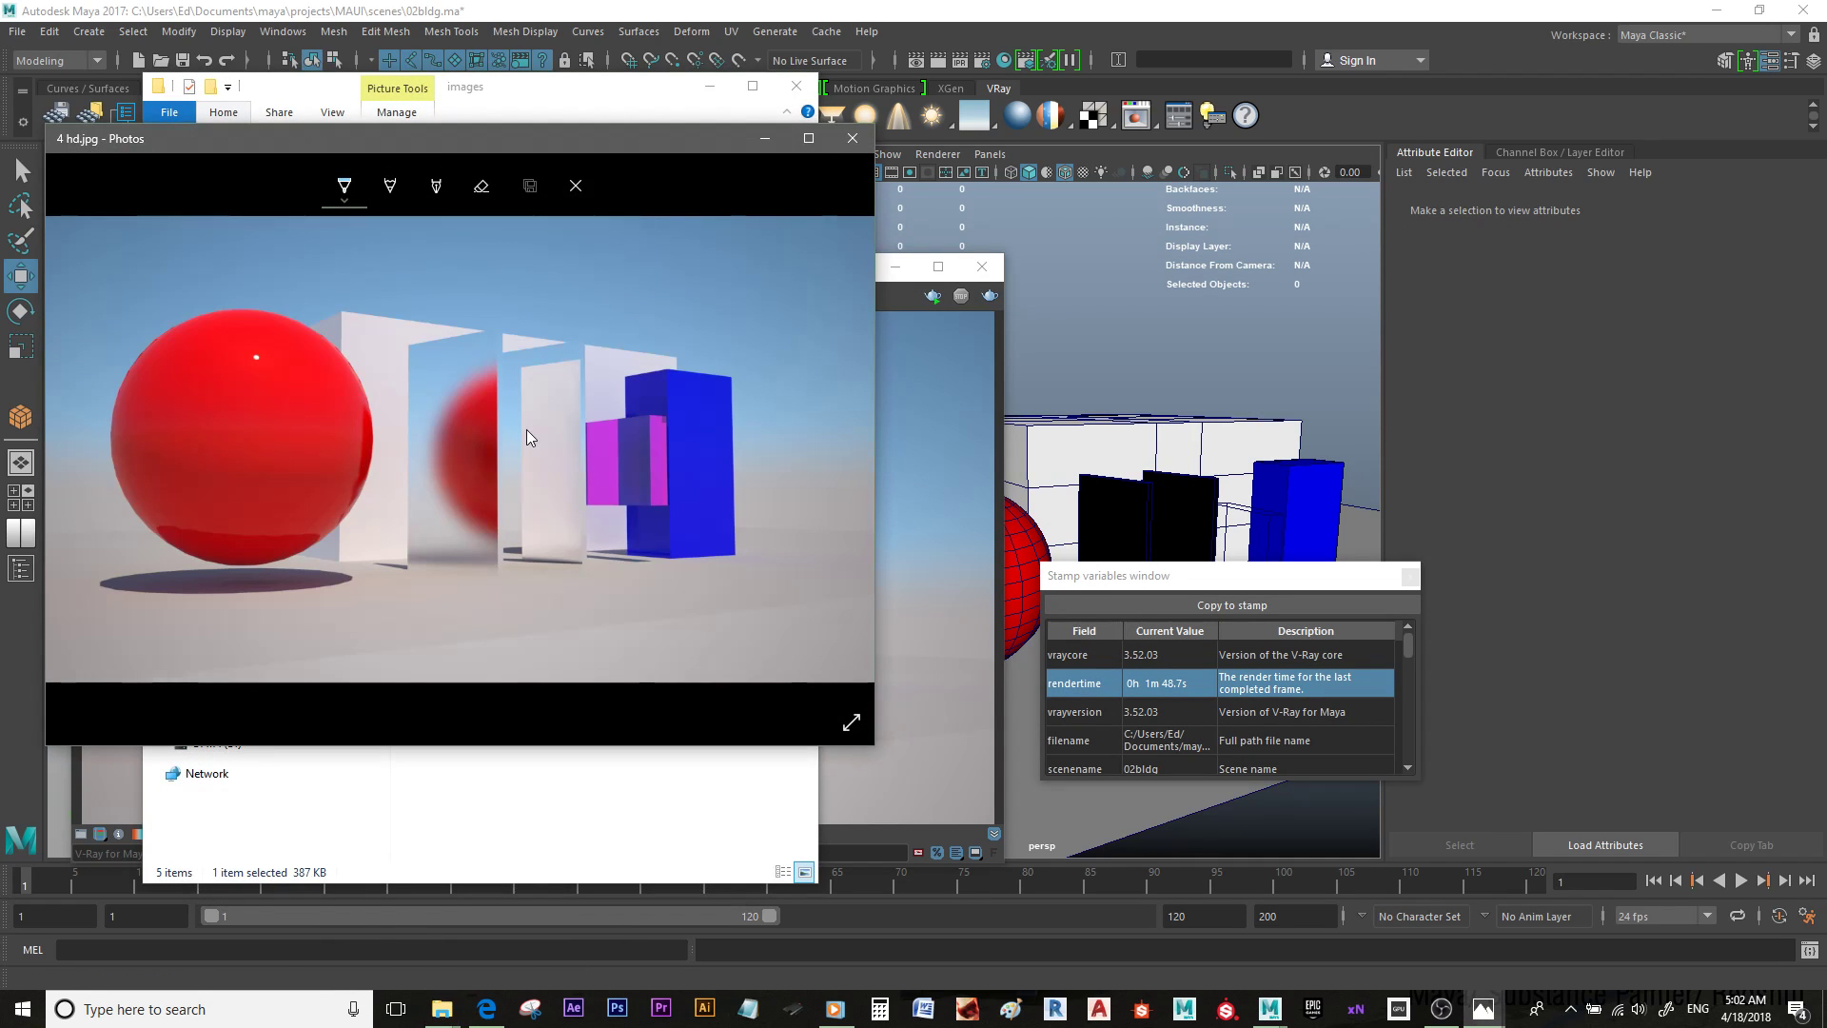
{"action": "left_click", "coordinate": [809, 139]}
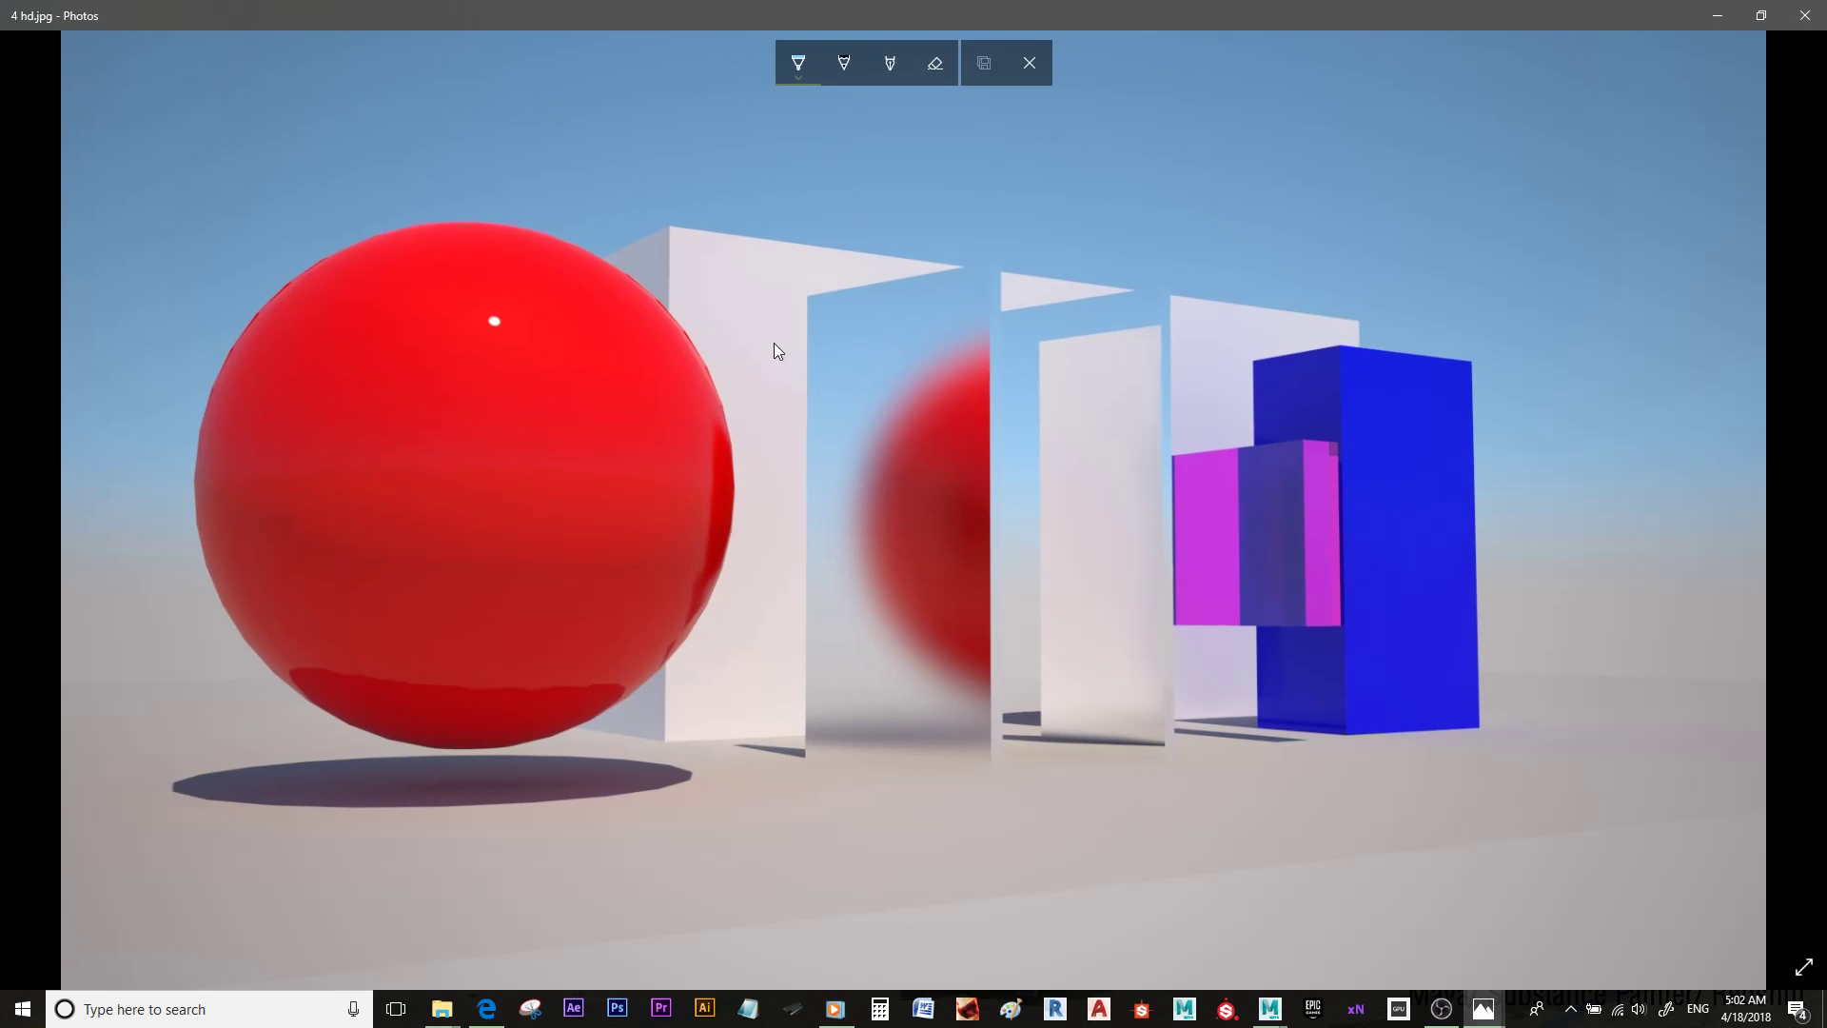
{"action": "left_click", "coordinate": [680, 278]}
{"action": "left_click", "coordinate": [1028, 62]}
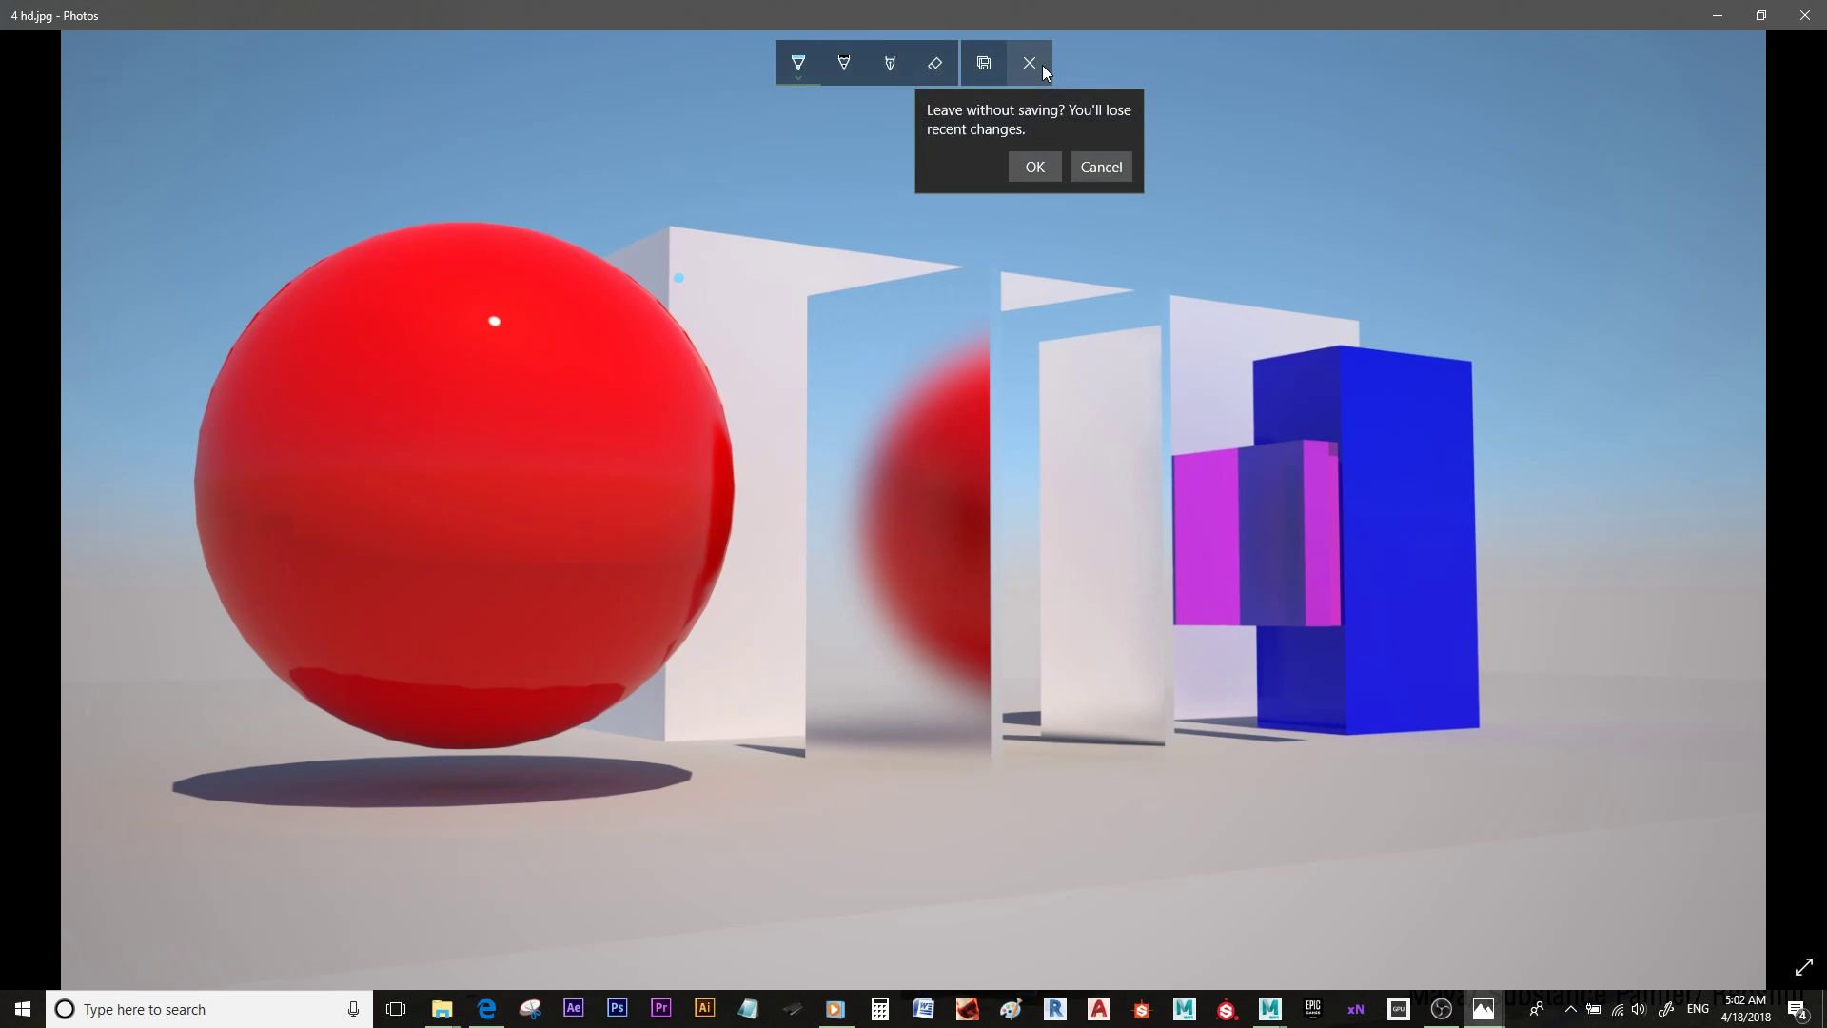
{"action": "left_click", "coordinate": [1026, 164]}
Step: Examine the saved render's sphere and glossy reflections up close, and put the photo and folder windows away
{"action": "scroll", "coordinate": [876, 185], "scroll_direction": "up", "scroll_amount": 2, "text": "ctrl"}
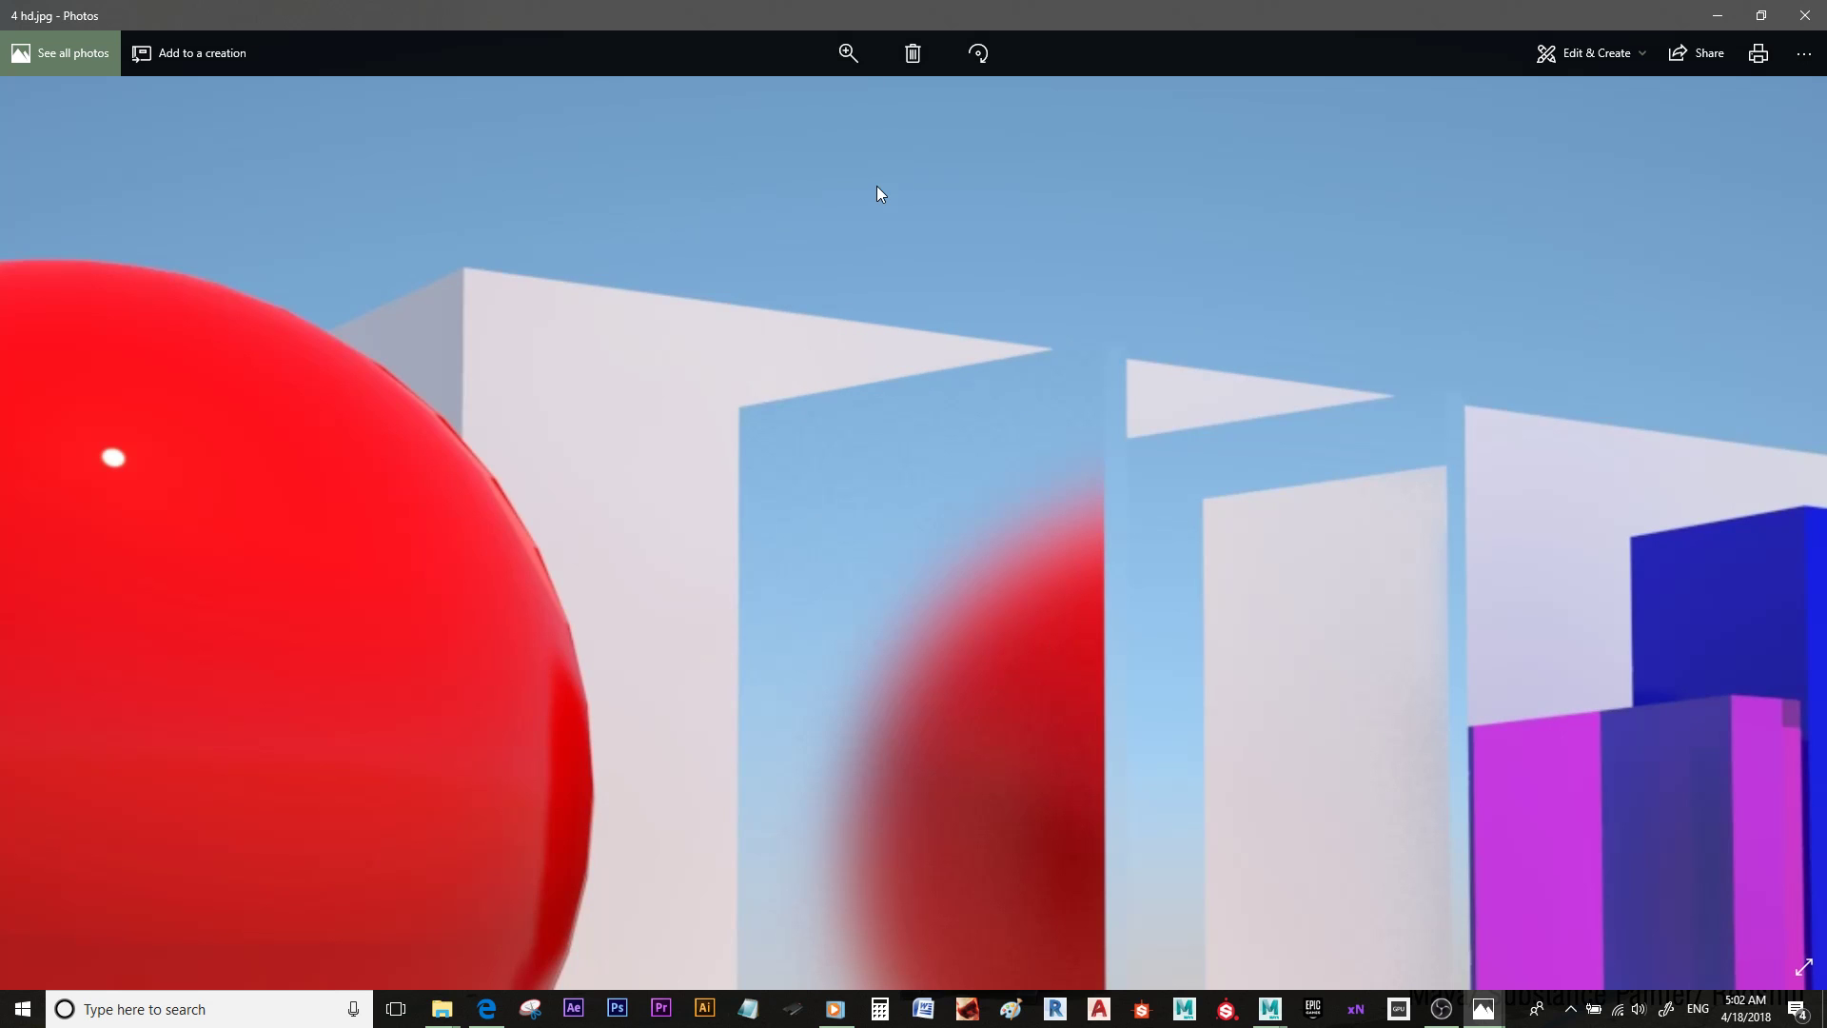
{"action": "left_click_drag", "start_coordinate": [672, 491], "coordinate": [1222, 299]}
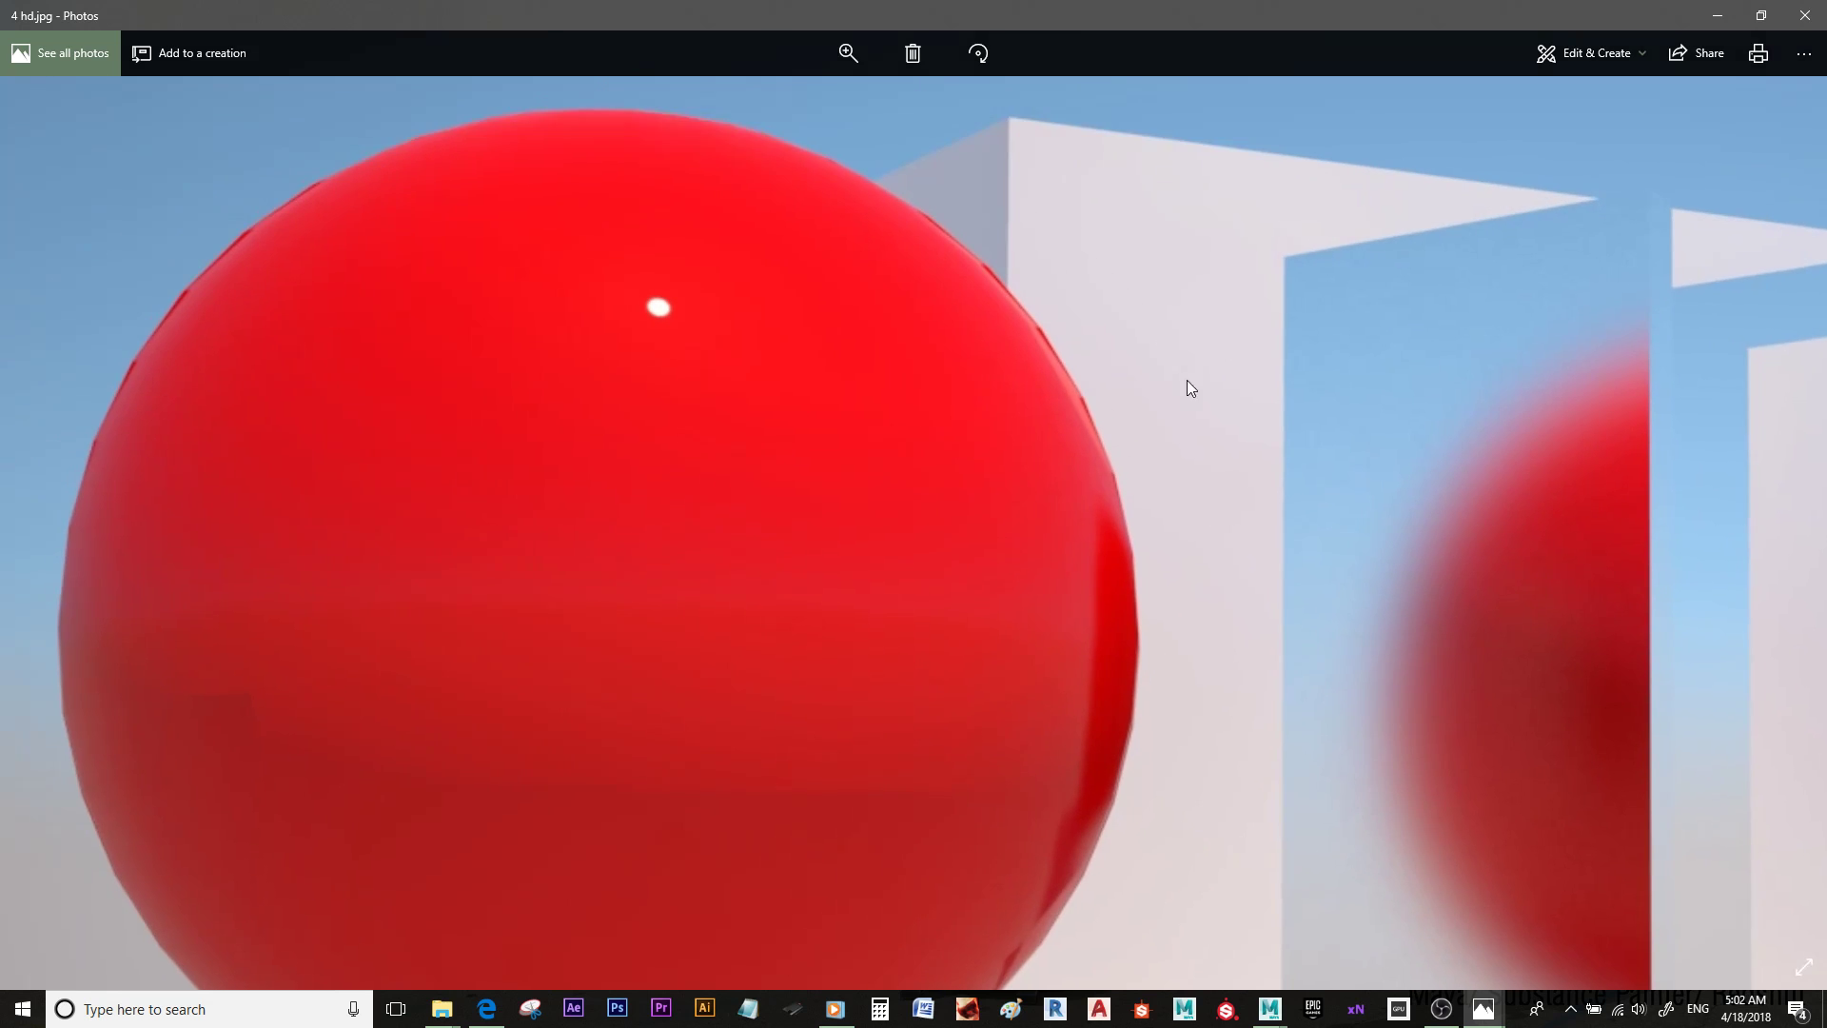
{"action": "scroll", "coordinate": [1094, 420], "scroll_direction": "down", "scroll_amount": 2, "text": "ctrl"}
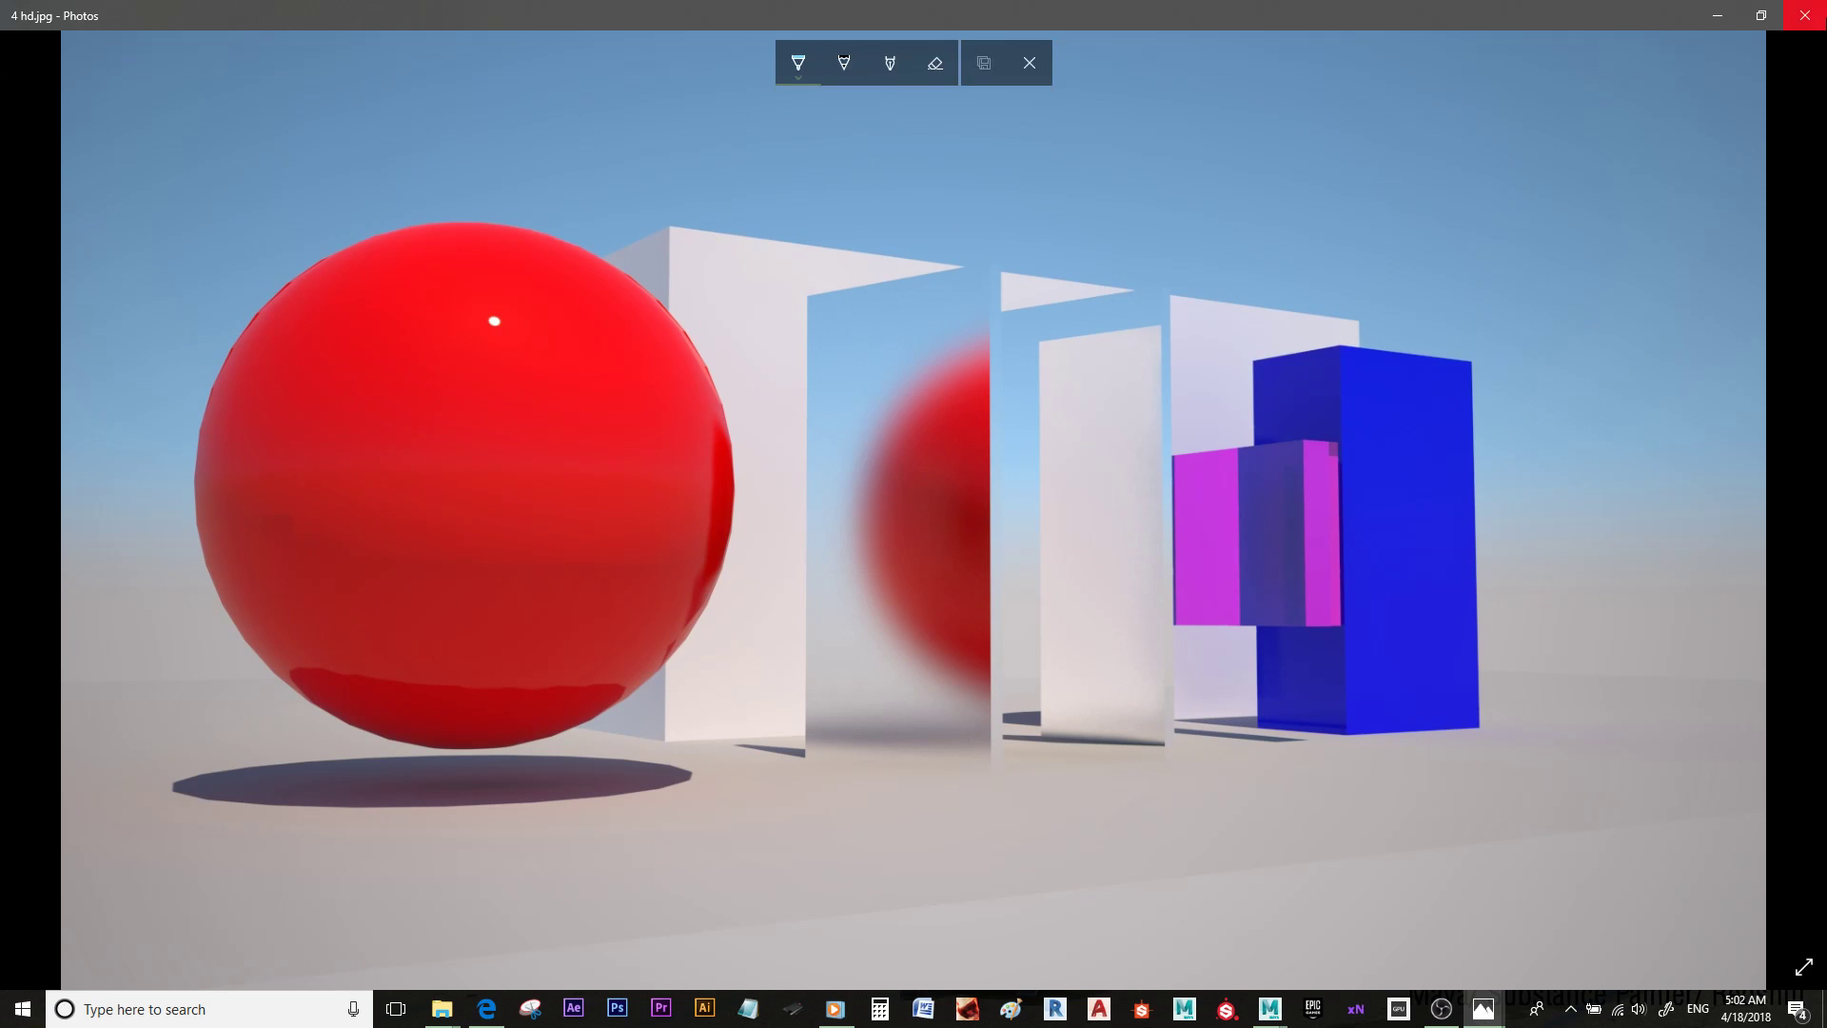
{"action": "left_click", "coordinate": [1812, 14]}
{"action": "left_click", "coordinate": [721, 91]}
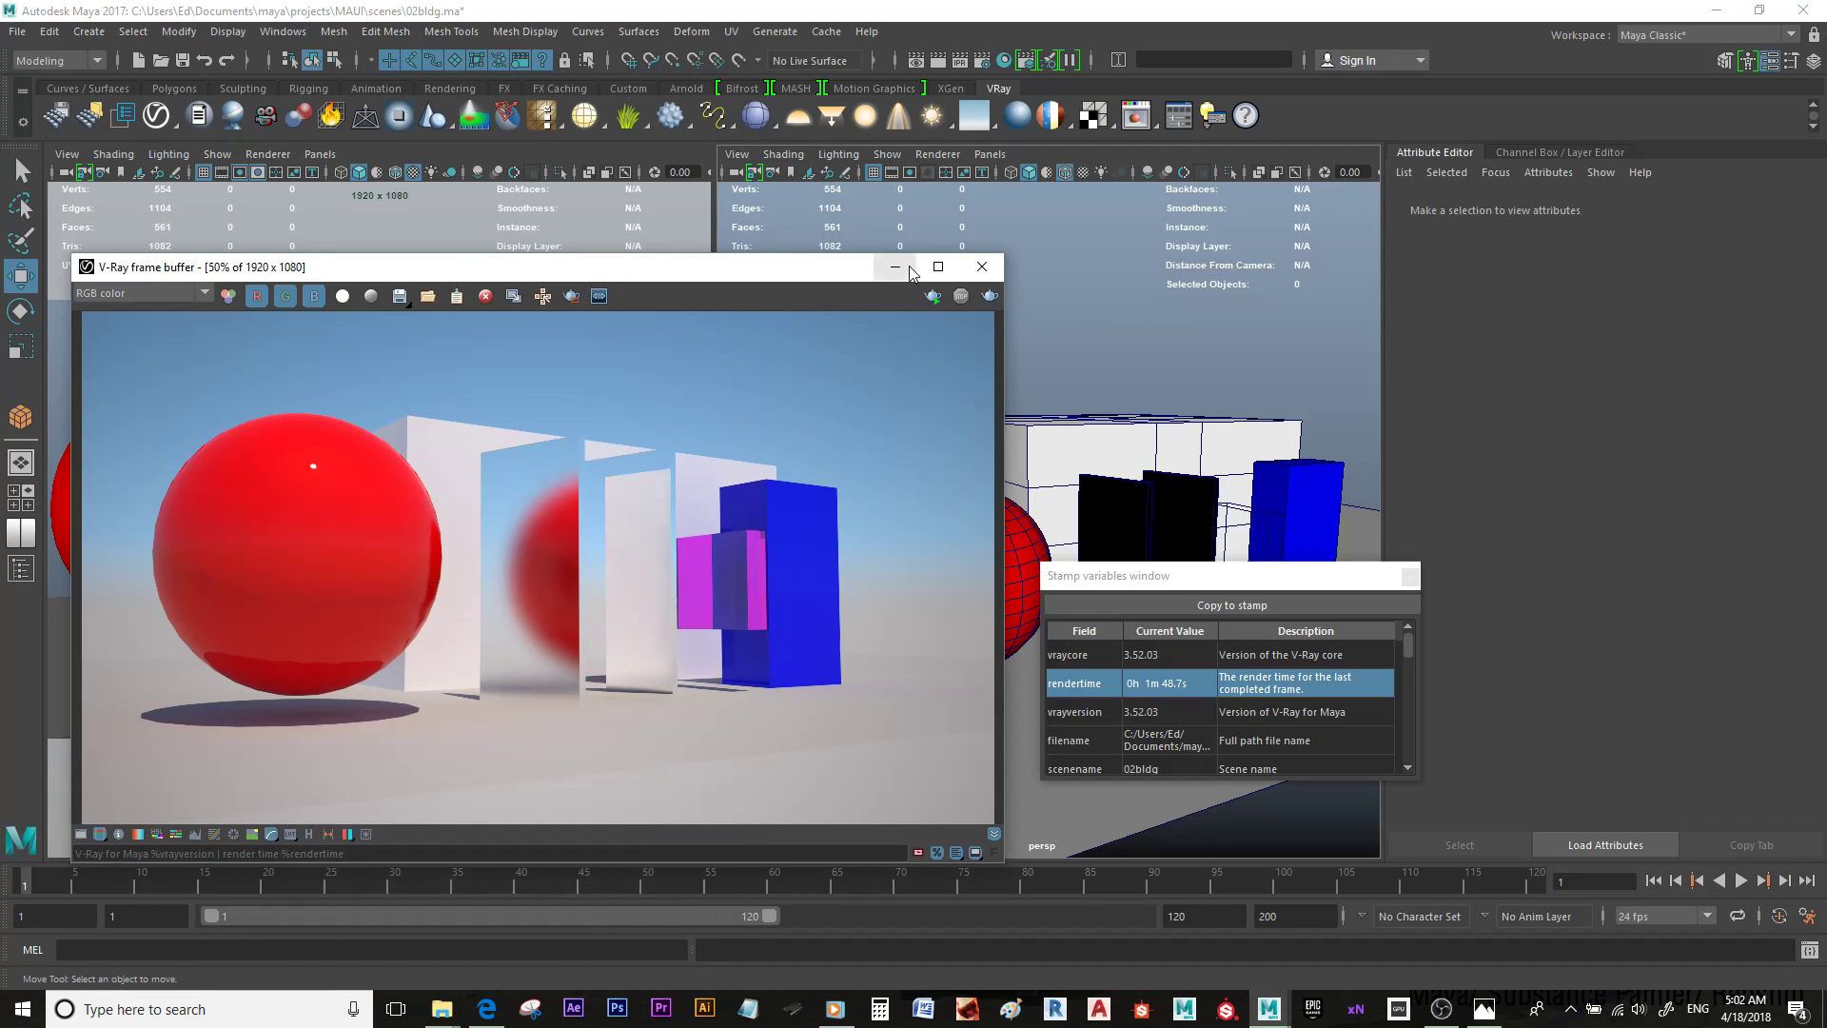
Step: Close the V-Ray frame buffer and the stamp variables window to return to the viewports
{"action": "left_click", "coordinate": [982, 268]}
{"action": "left_click", "coordinate": [1396, 574]}
{"action": "left_click", "coordinate": [1410, 576]}
{"action": "scroll", "coordinate": [788, 331], "scroll_direction": "up", "scroll_amount": 3}
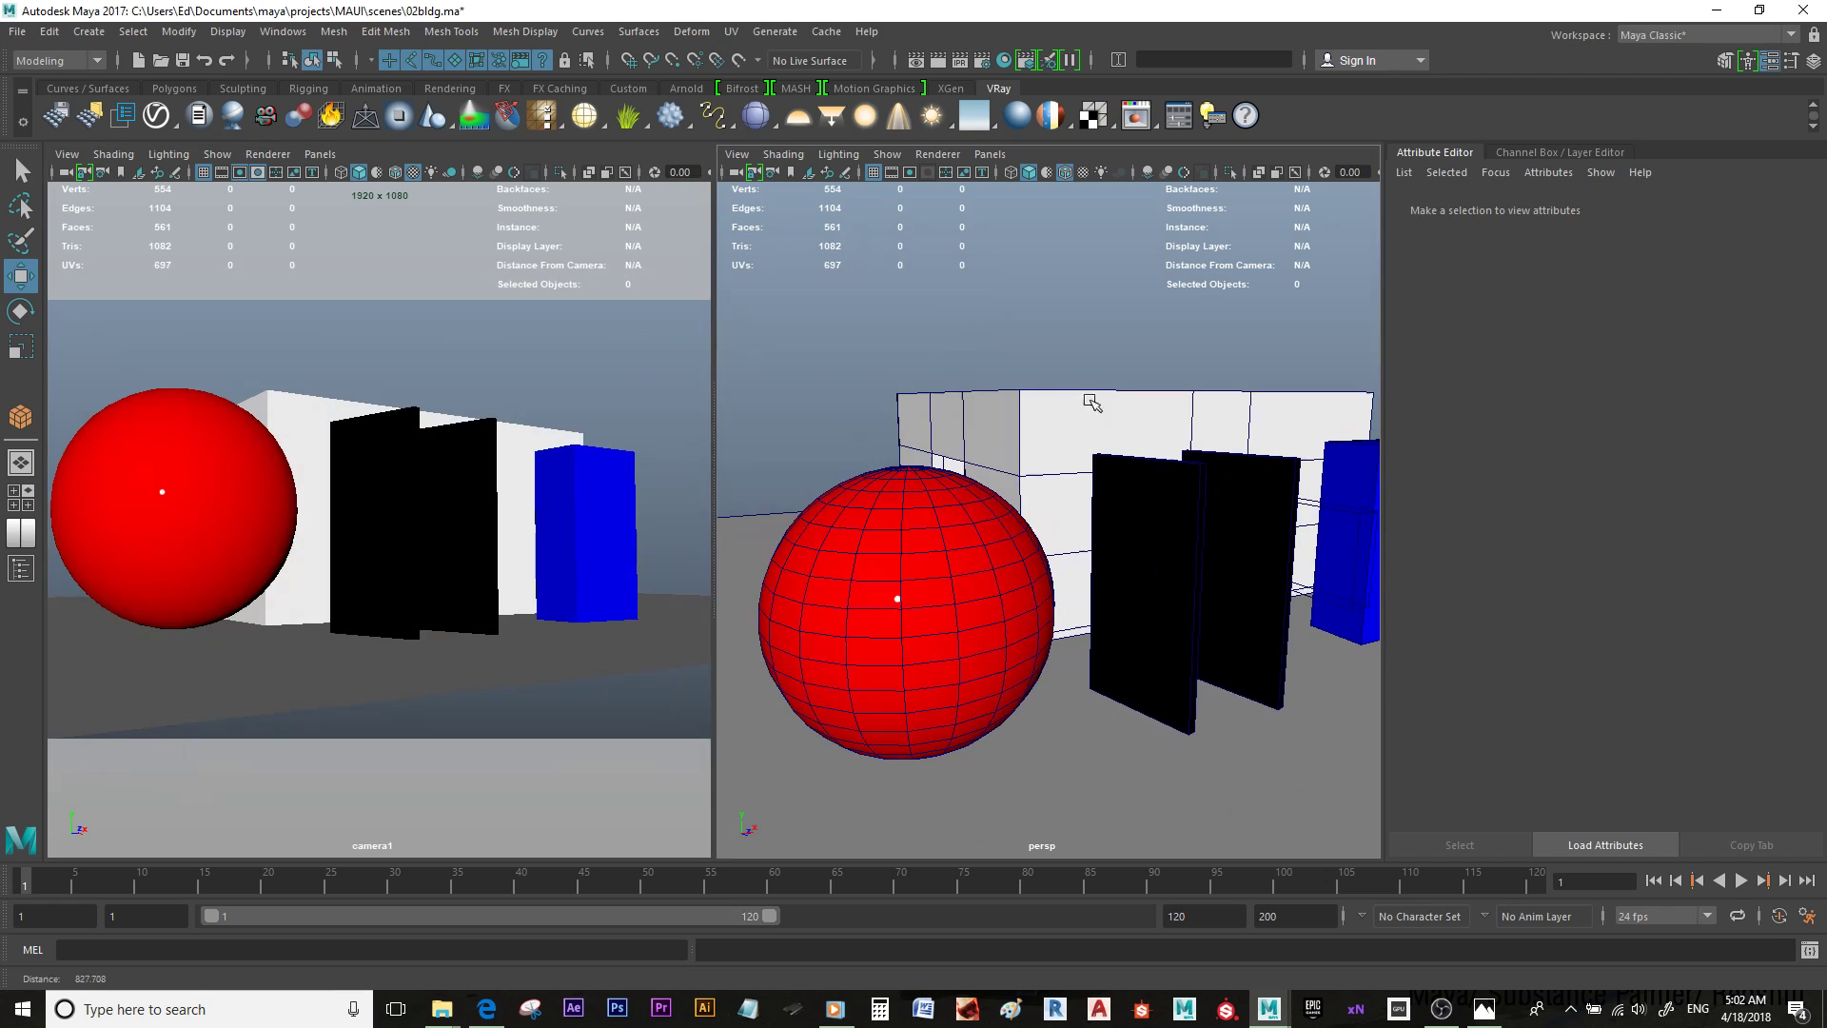
Step: Look through camera2 in the viewport showing camera1, start an interactive V-Ray render and close its frame buffer
{"action": "left_click", "coordinate": [320, 153]}
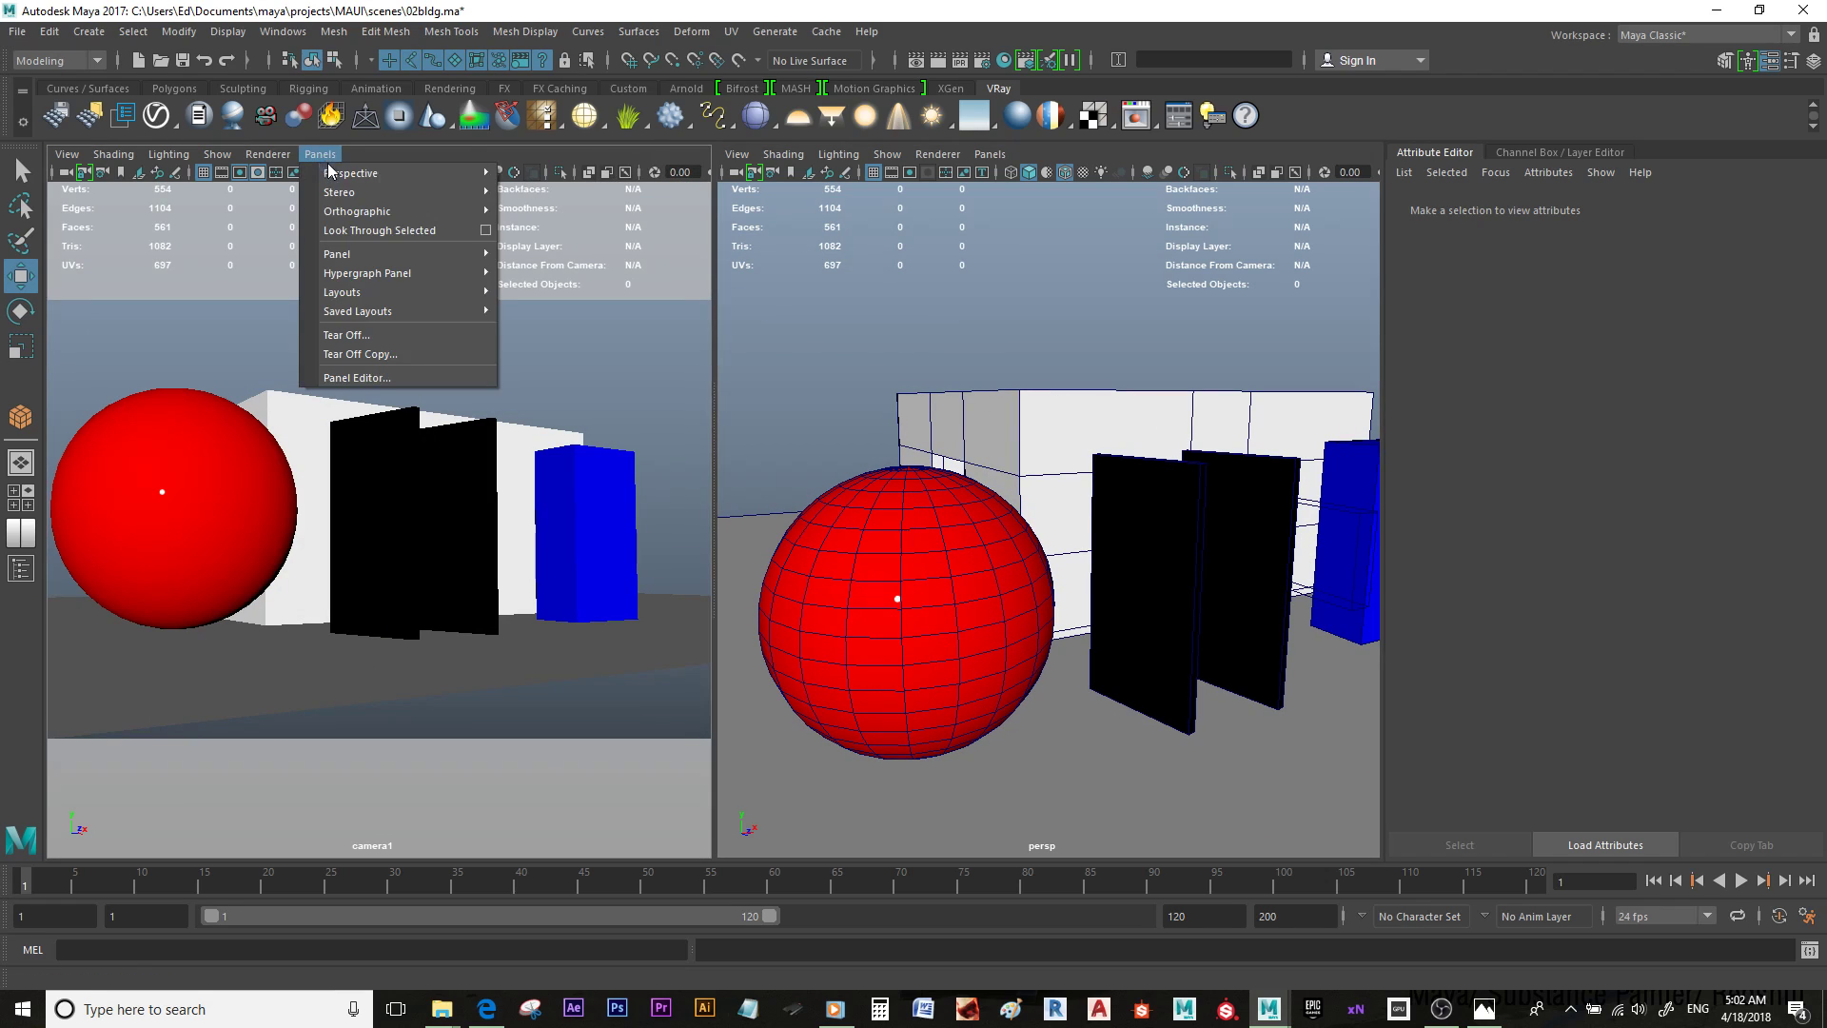
{"action": "mouse_move", "coordinate": [480, 173]}
{"action": "left_click", "coordinate": [528, 193]}
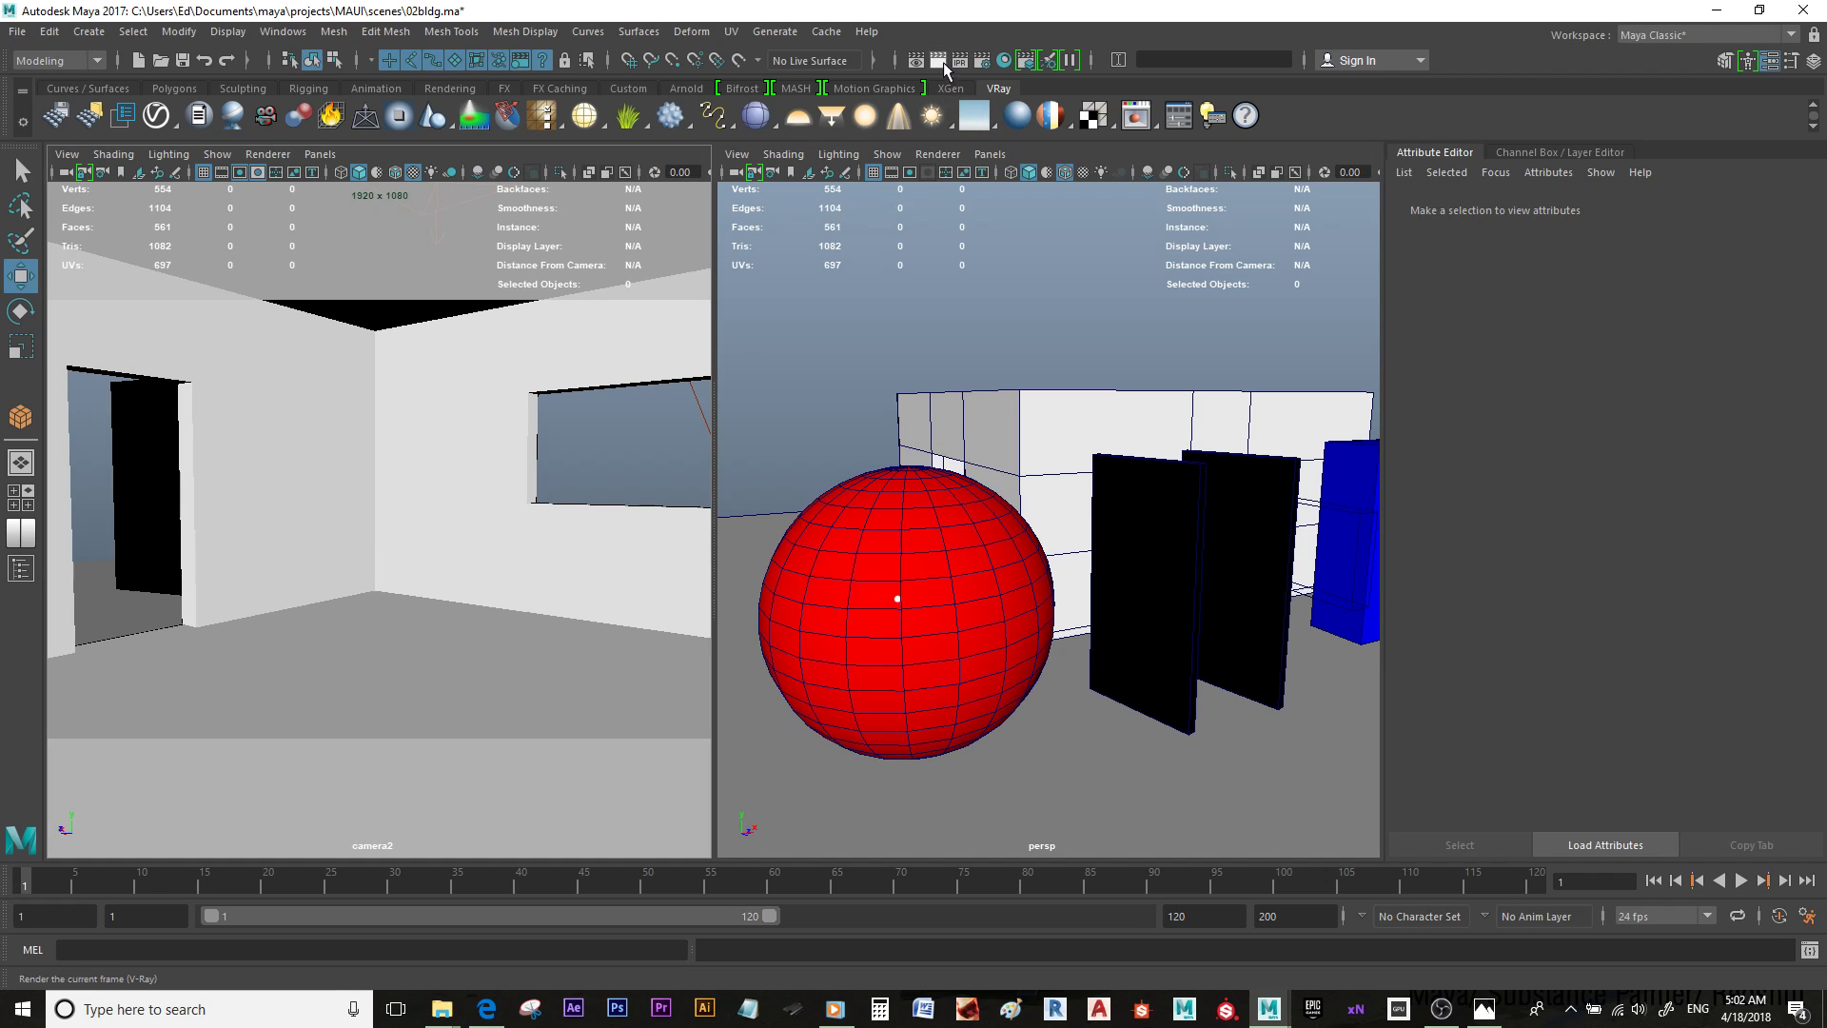
{"action": "left_click", "coordinate": [961, 61]}
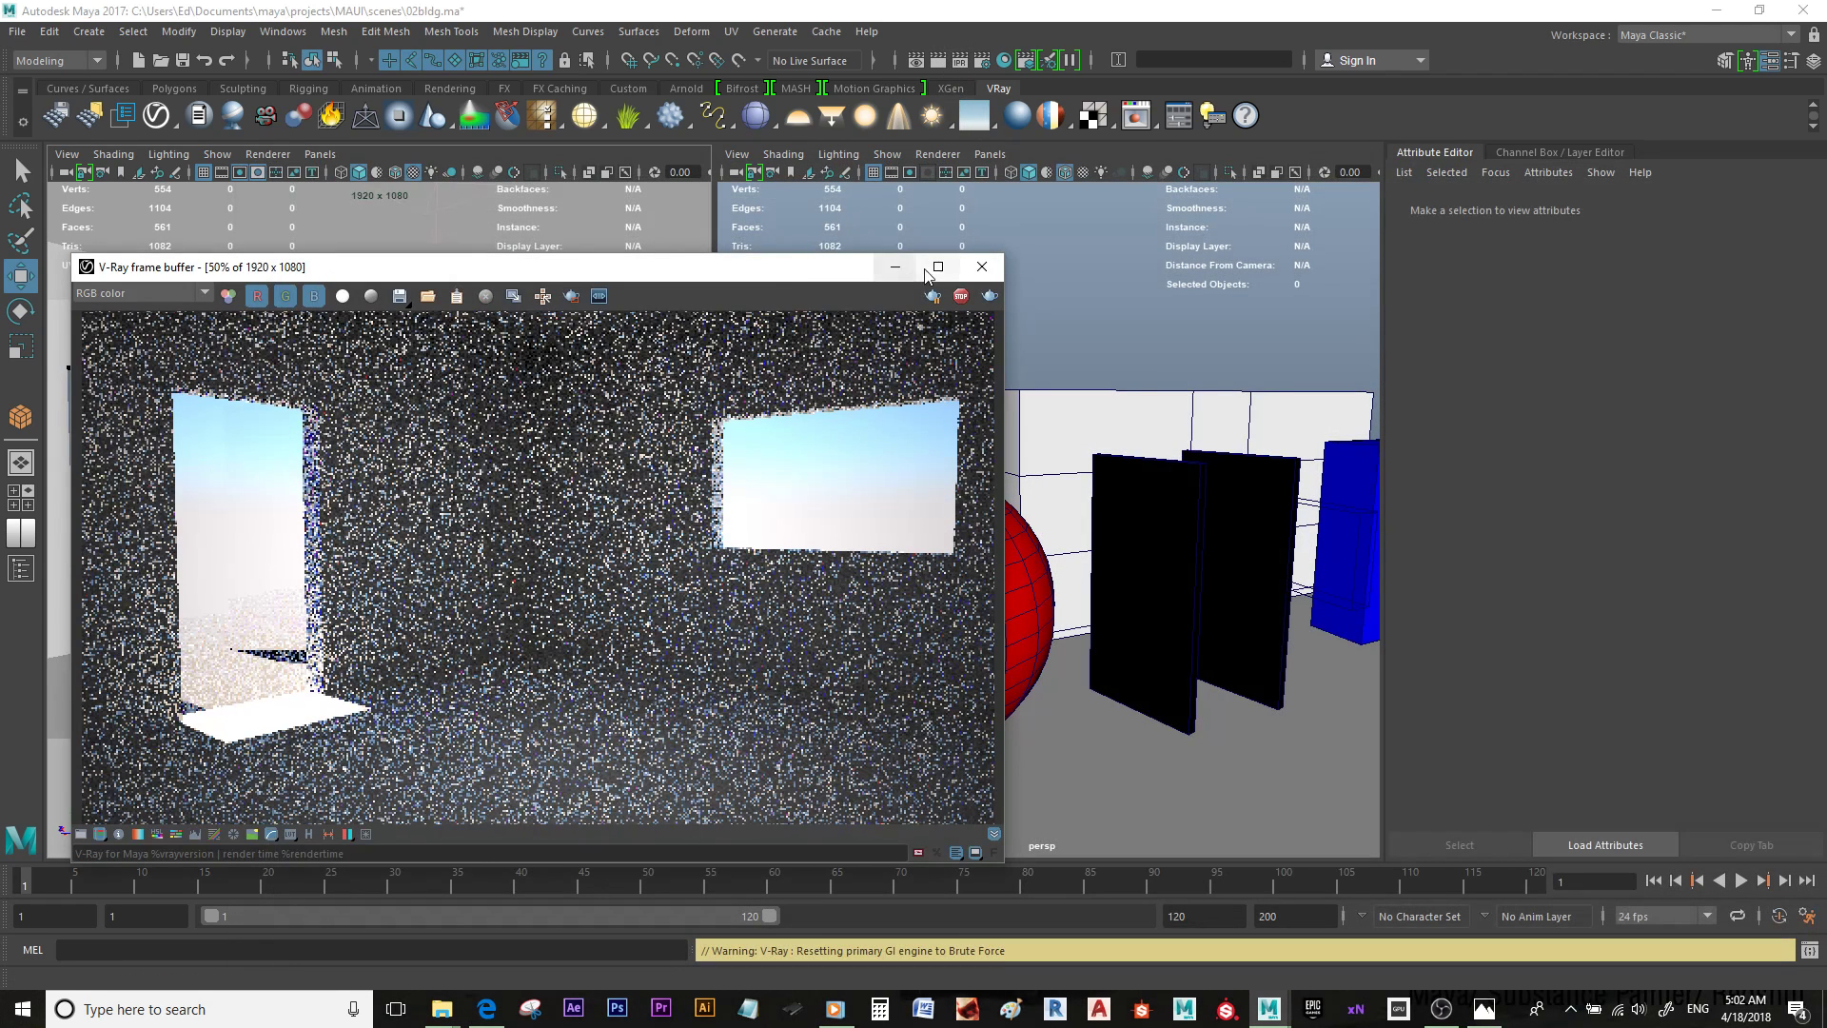
{"action": "left_click", "coordinate": [978, 267]}
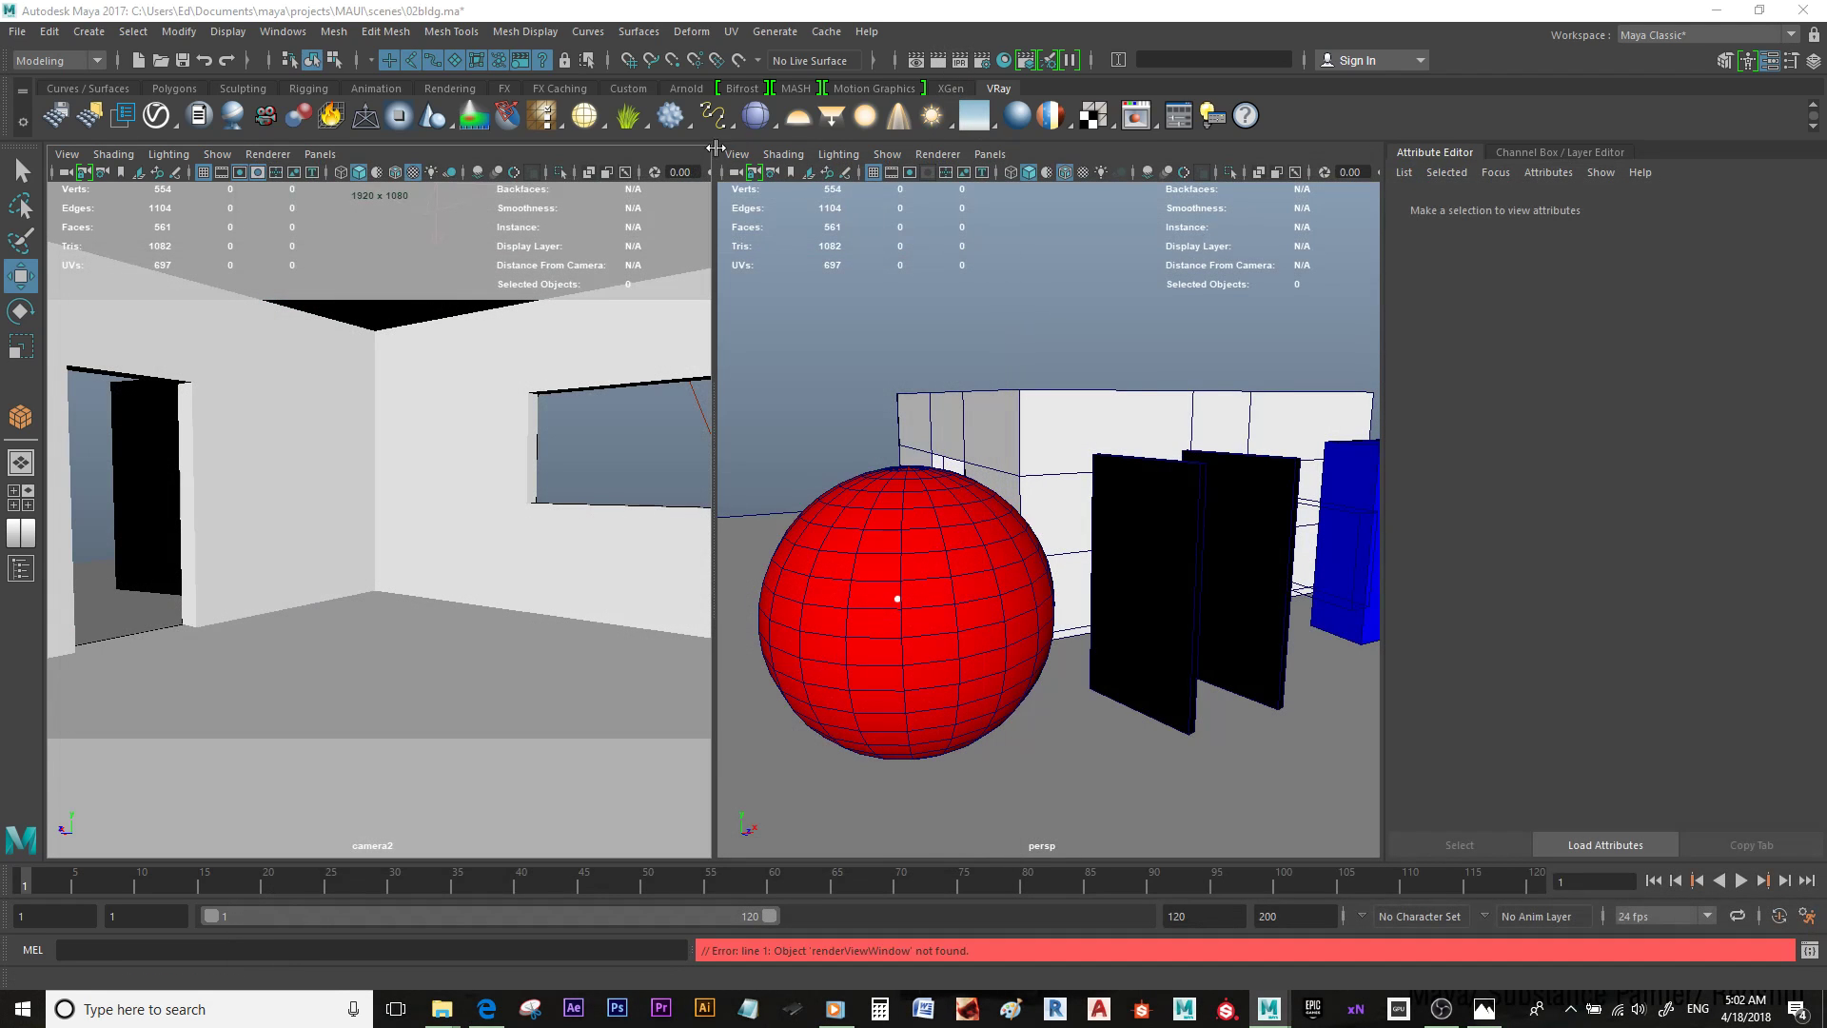
Step: Set the render resolution preset to HD 540, restart the interactive render and move the frame buffer away from the perspective view
{"action": "left_click", "coordinate": [982, 61]}
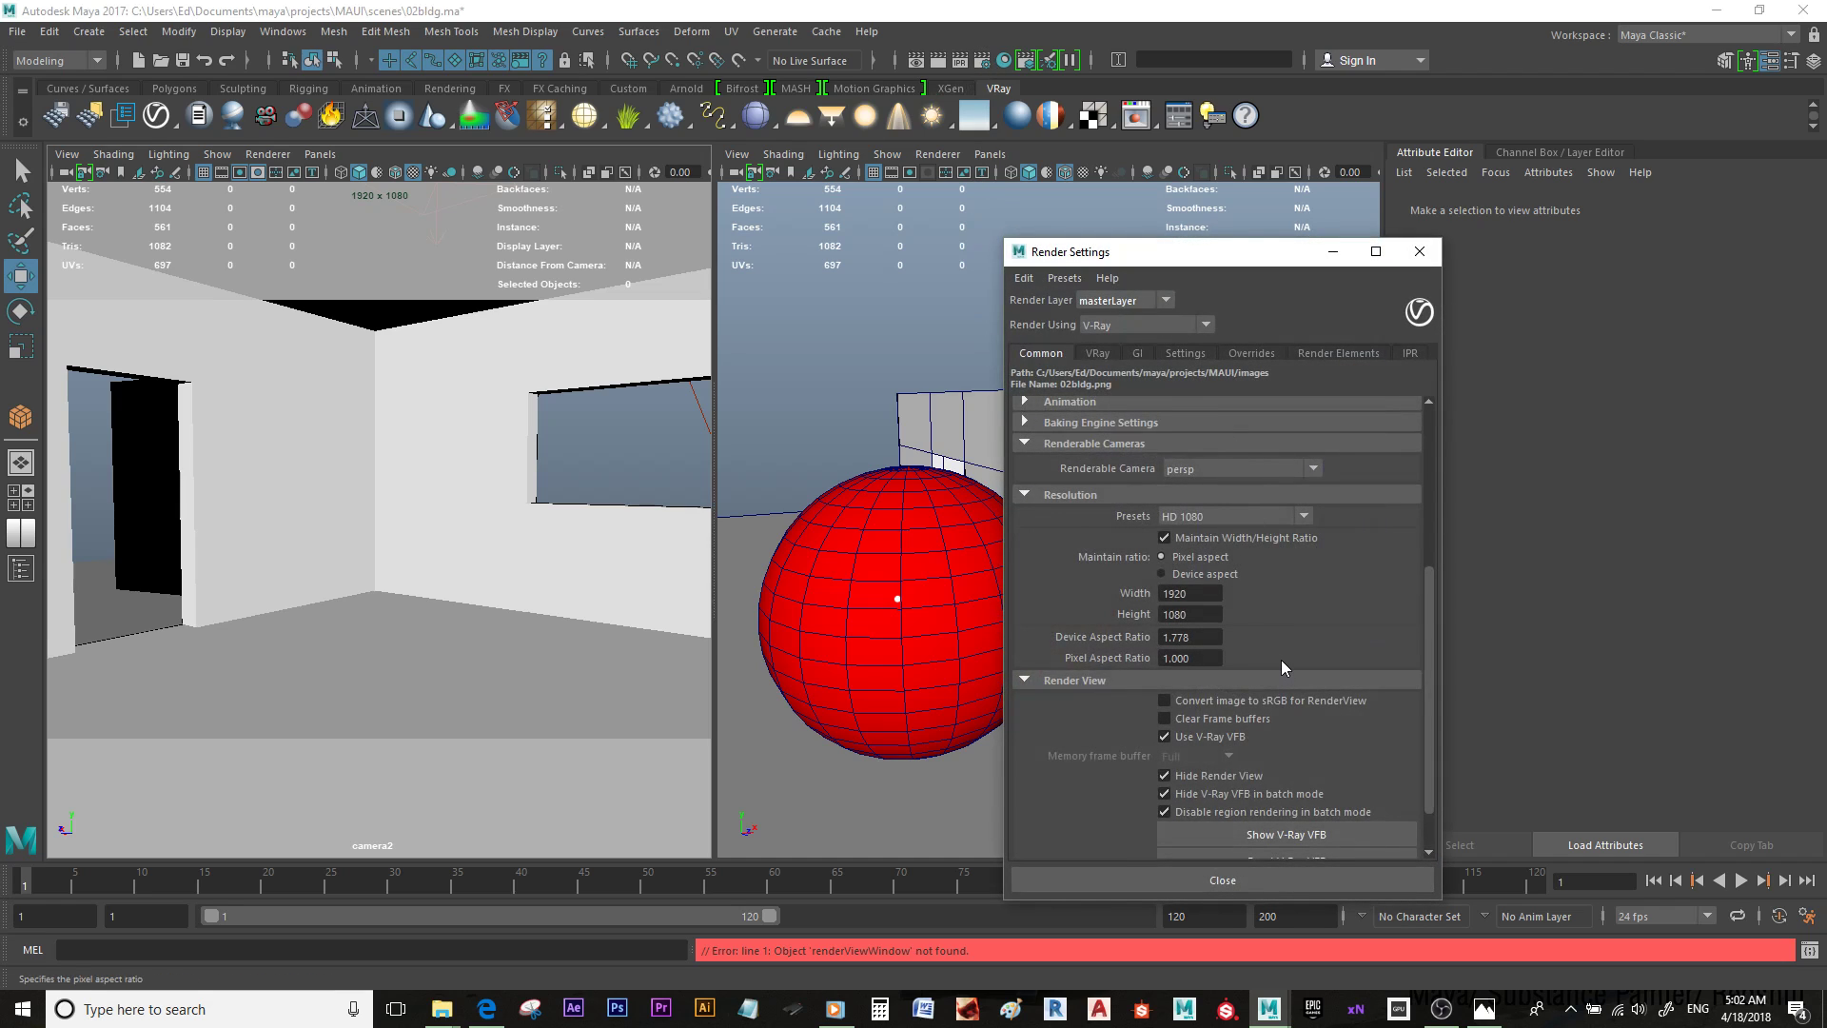
{"action": "left_click", "coordinate": [1289, 518]}
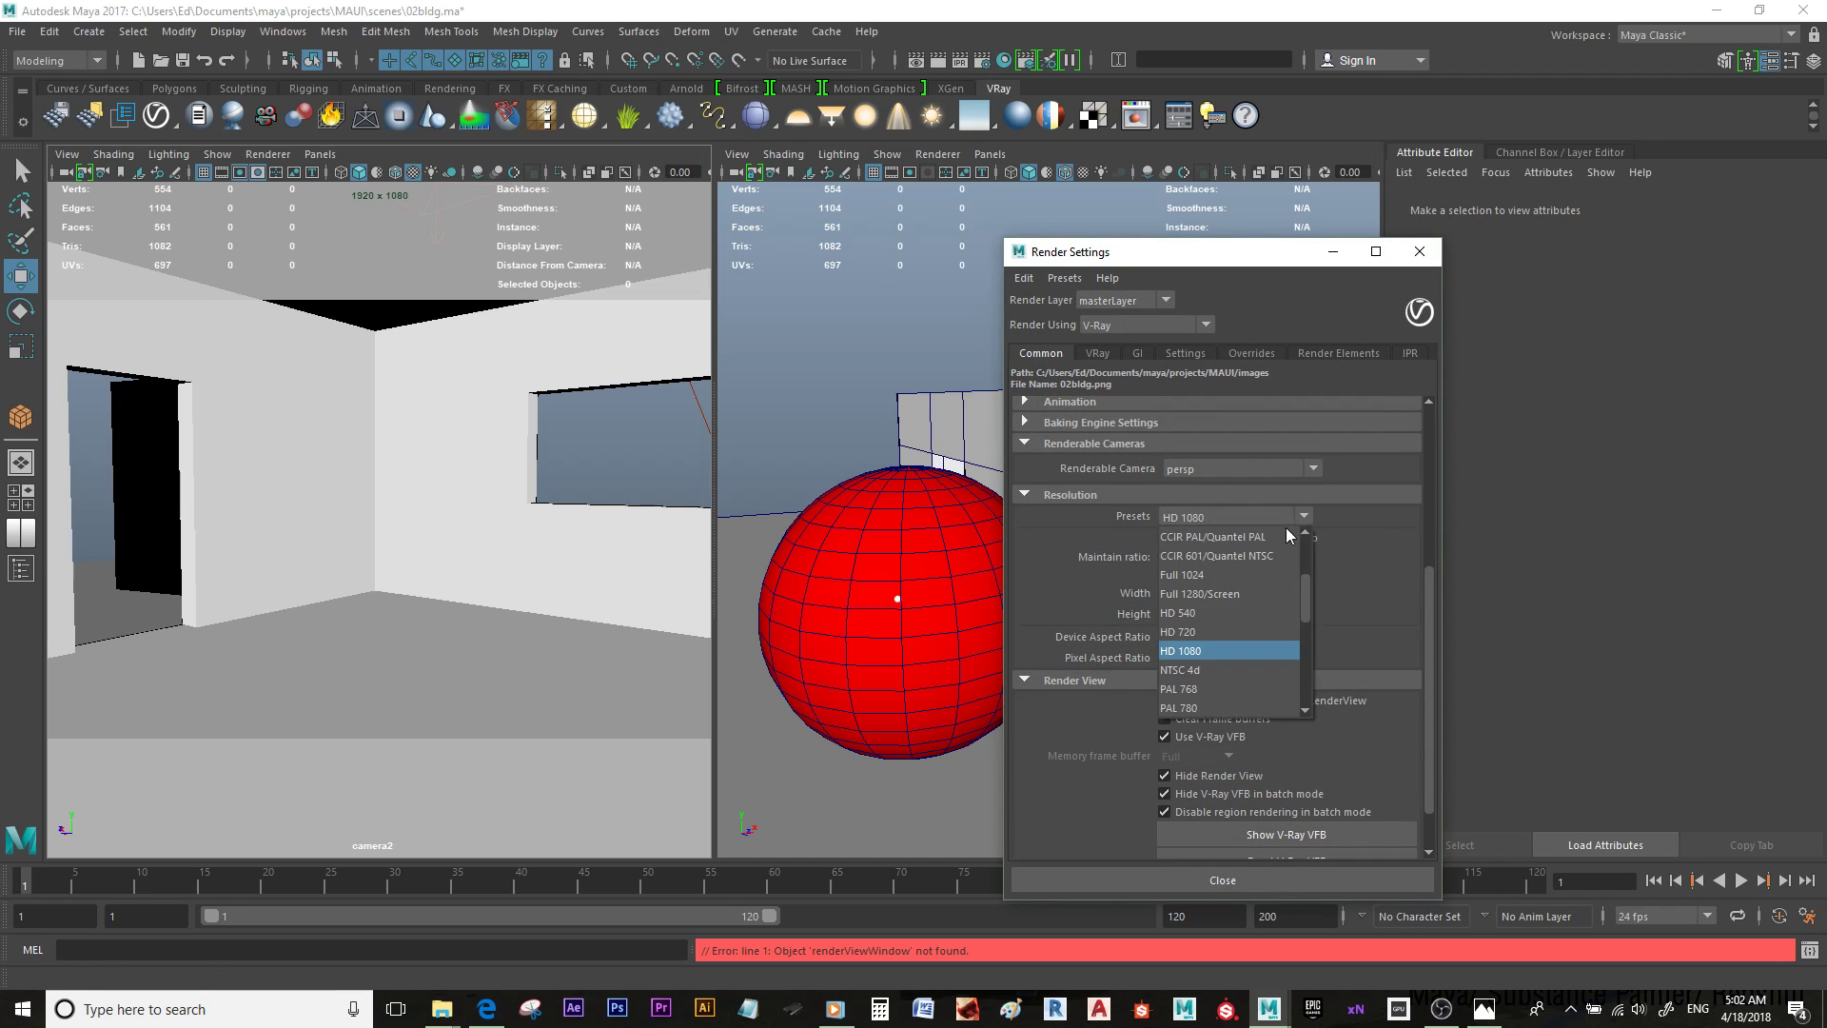
{"action": "left_click", "coordinate": [1259, 613]}
{"action": "left_click", "coordinate": [1224, 879]}
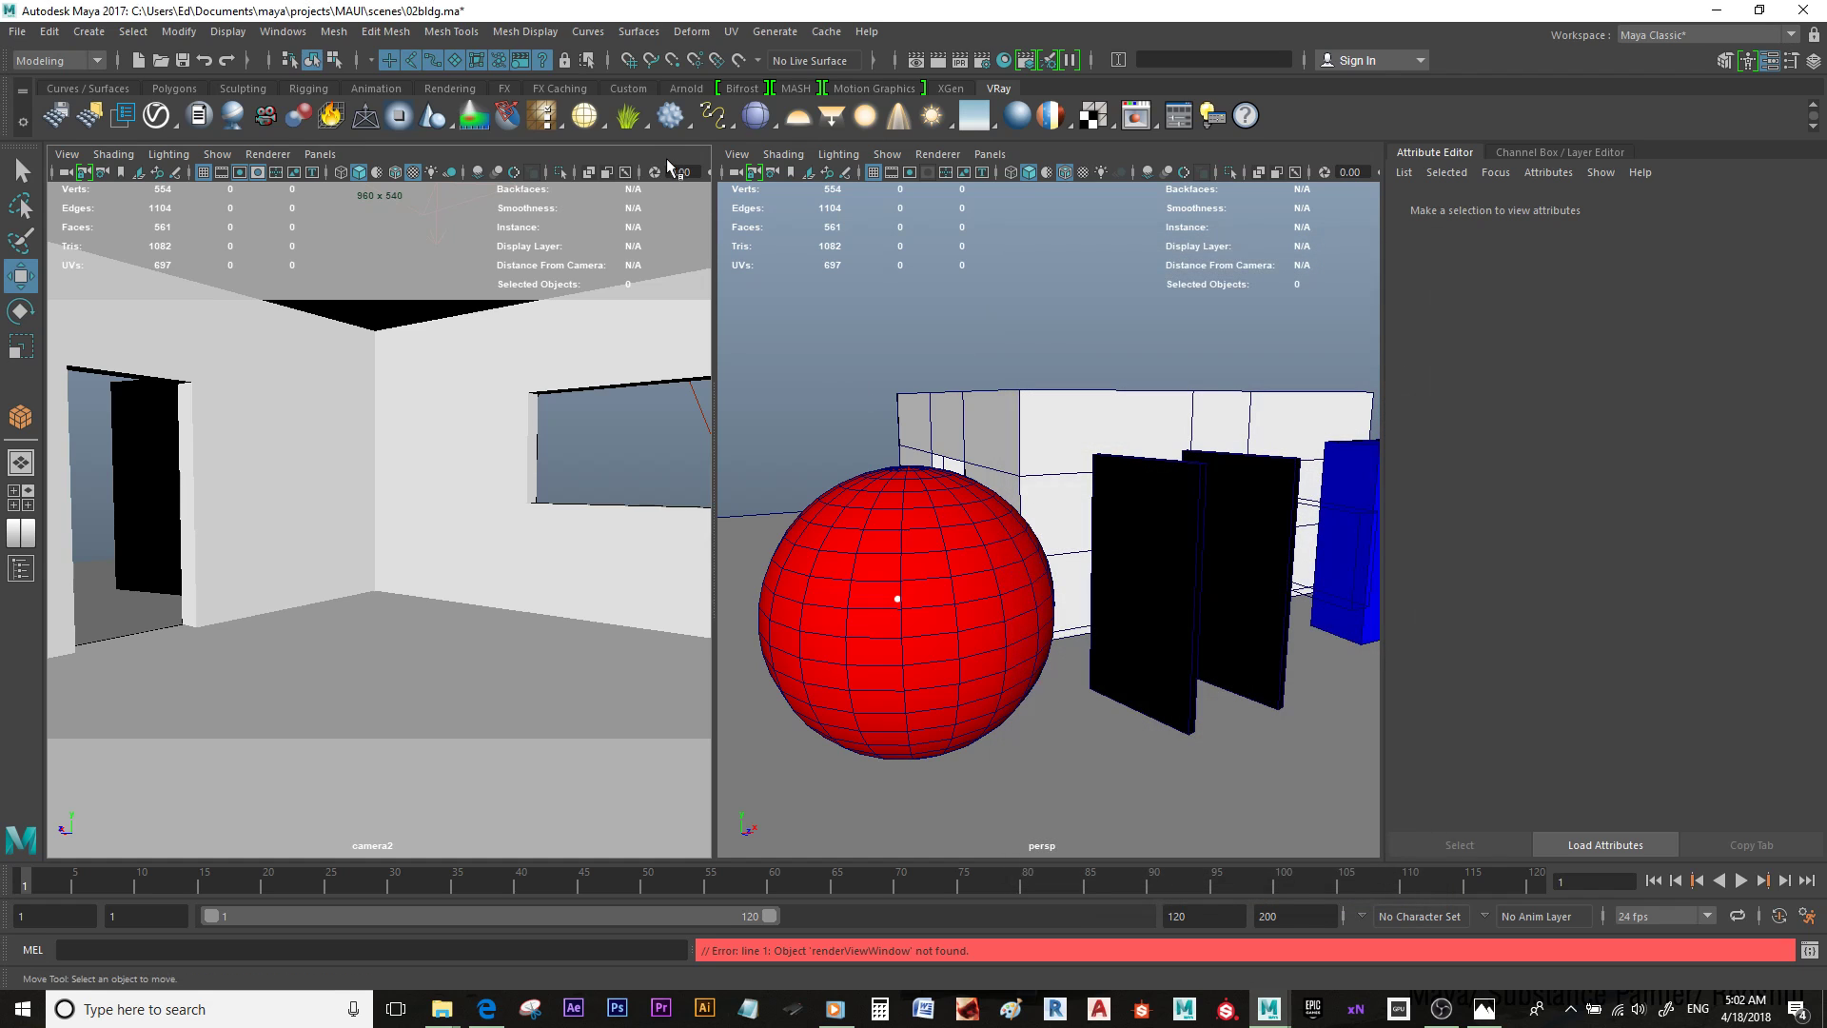
{"action": "left_click", "coordinate": [963, 63]}
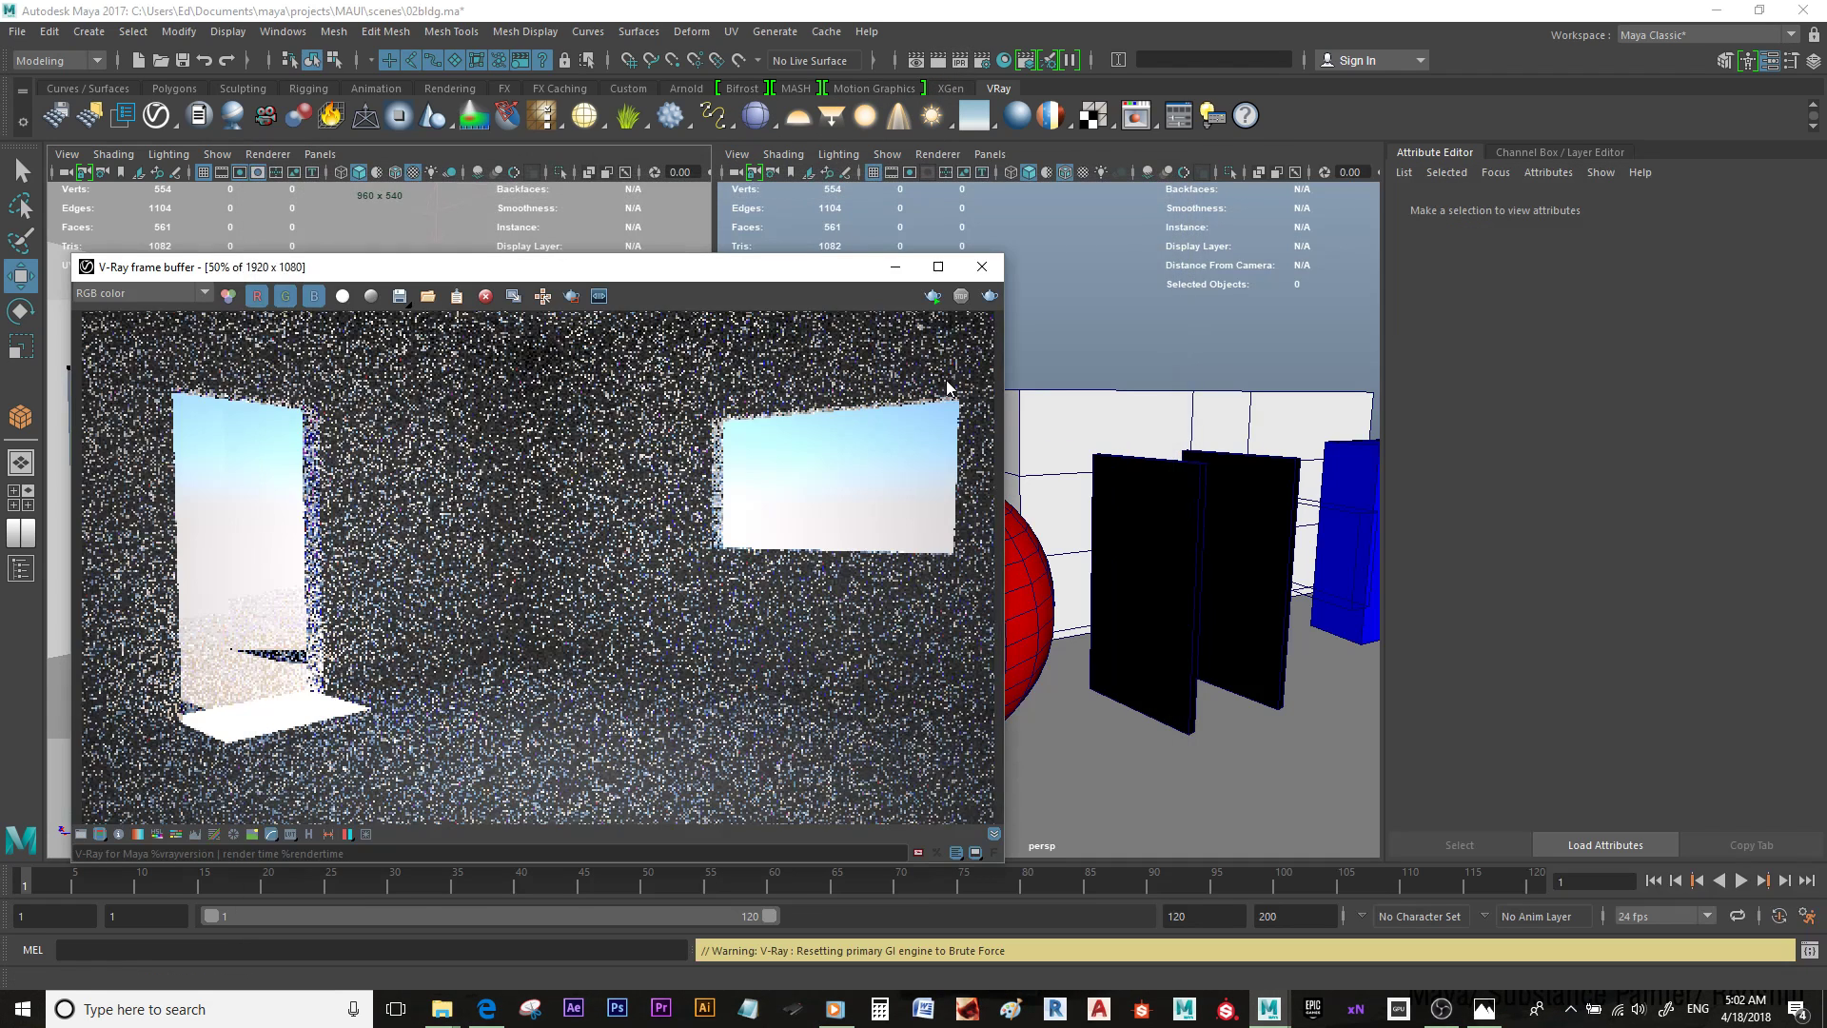
{"action": "left_click_drag", "start_coordinate": [836, 278], "coordinate": [774, 319]}
Step: Move the glossy black panel behind the building and place the mirror panel against the wall inside the room
{"action": "scroll", "coordinate": [1287, 408], "scroll_direction": "down", "scroll_amount": 6}
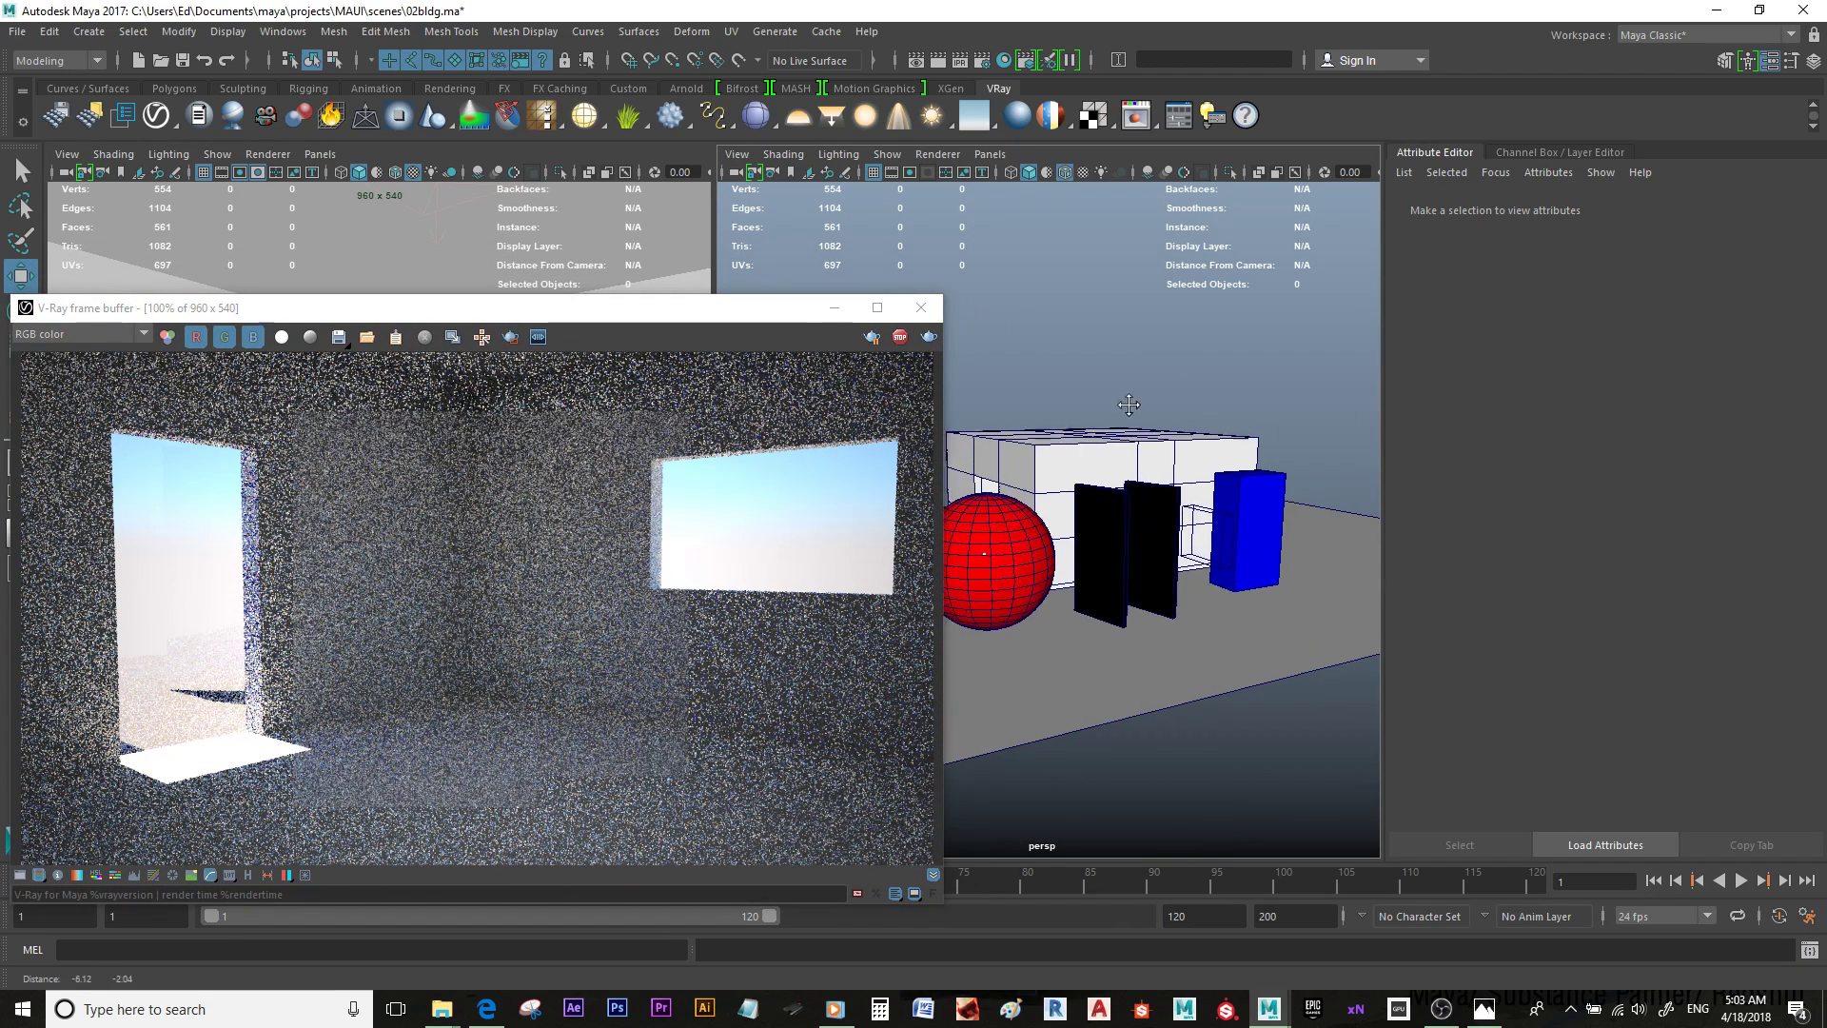
{"action": "left_click", "coordinate": [1128, 552]}
{"action": "left_click_drag", "start_coordinate": [1183, 561], "coordinate": [1012, 439], "text": "alt"}
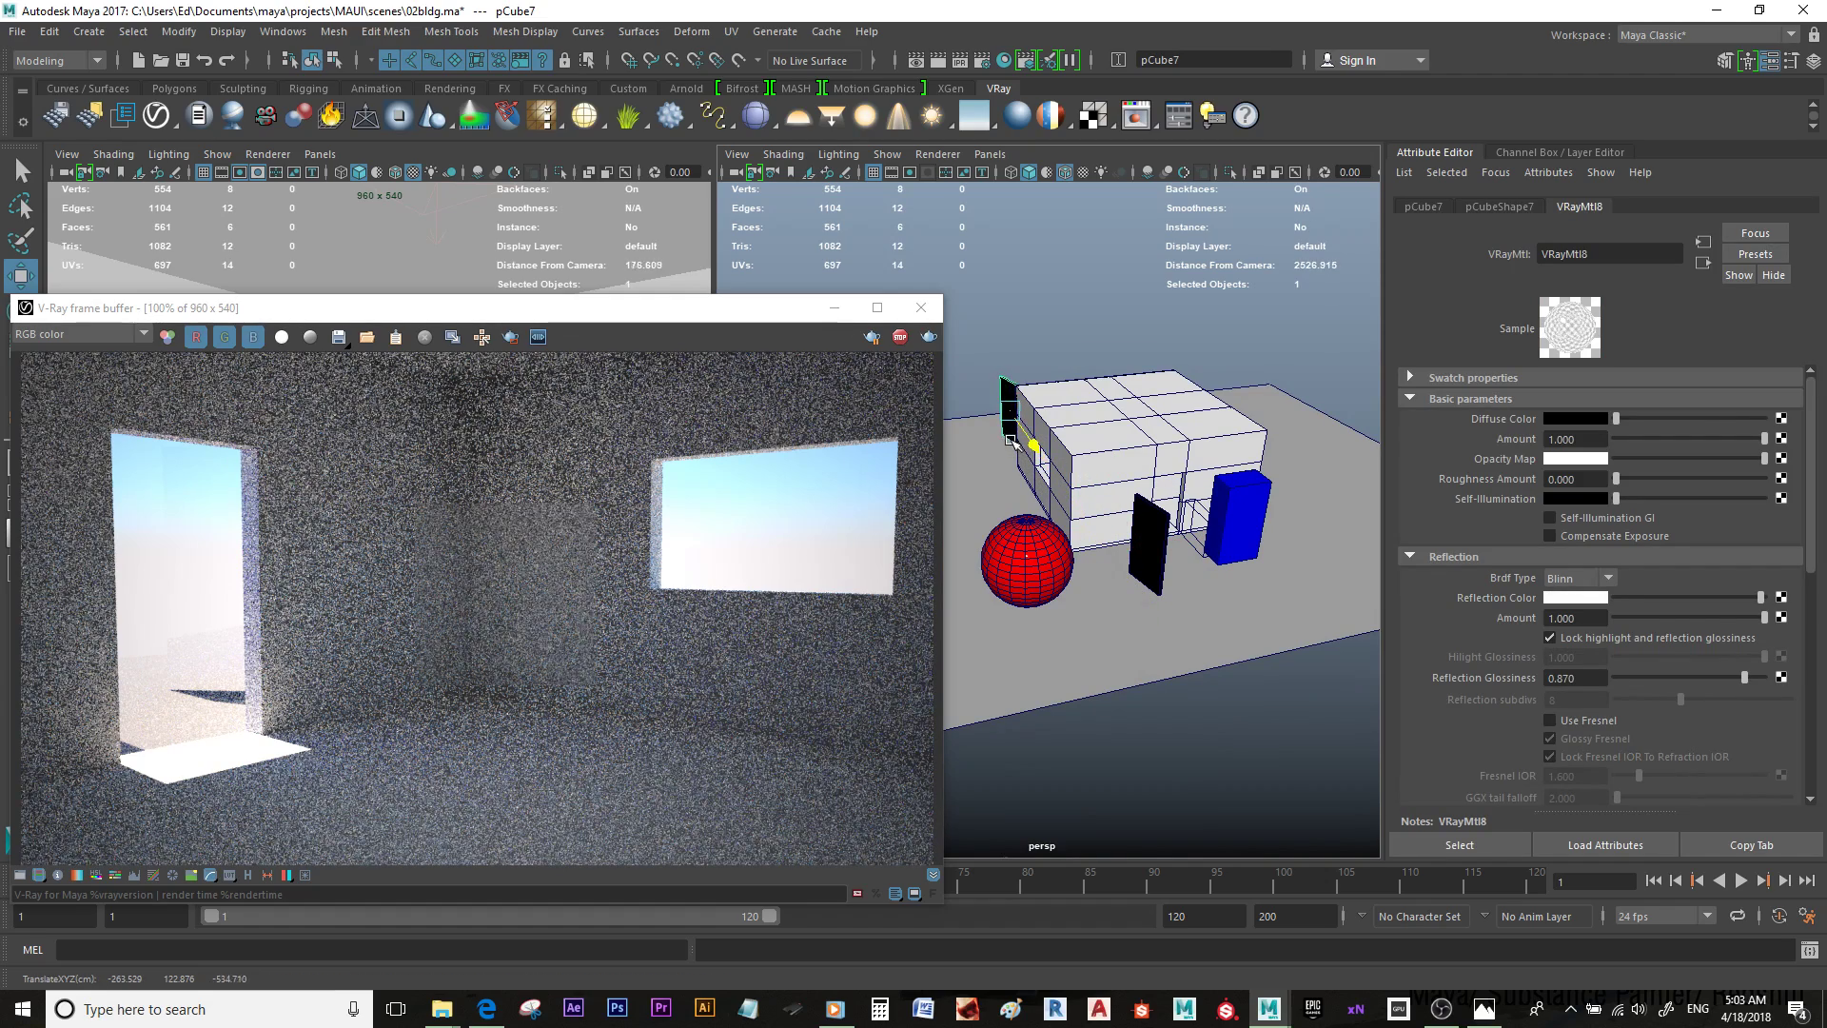
{"action": "scroll", "coordinate": [1063, 424], "scroll_direction": "up", "scroll_amount": 4}
{"action": "left_click", "coordinate": [1208, 584]}
{"action": "left_click_drag", "start_coordinate": [1238, 633], "coordinate": [1304, 476]}
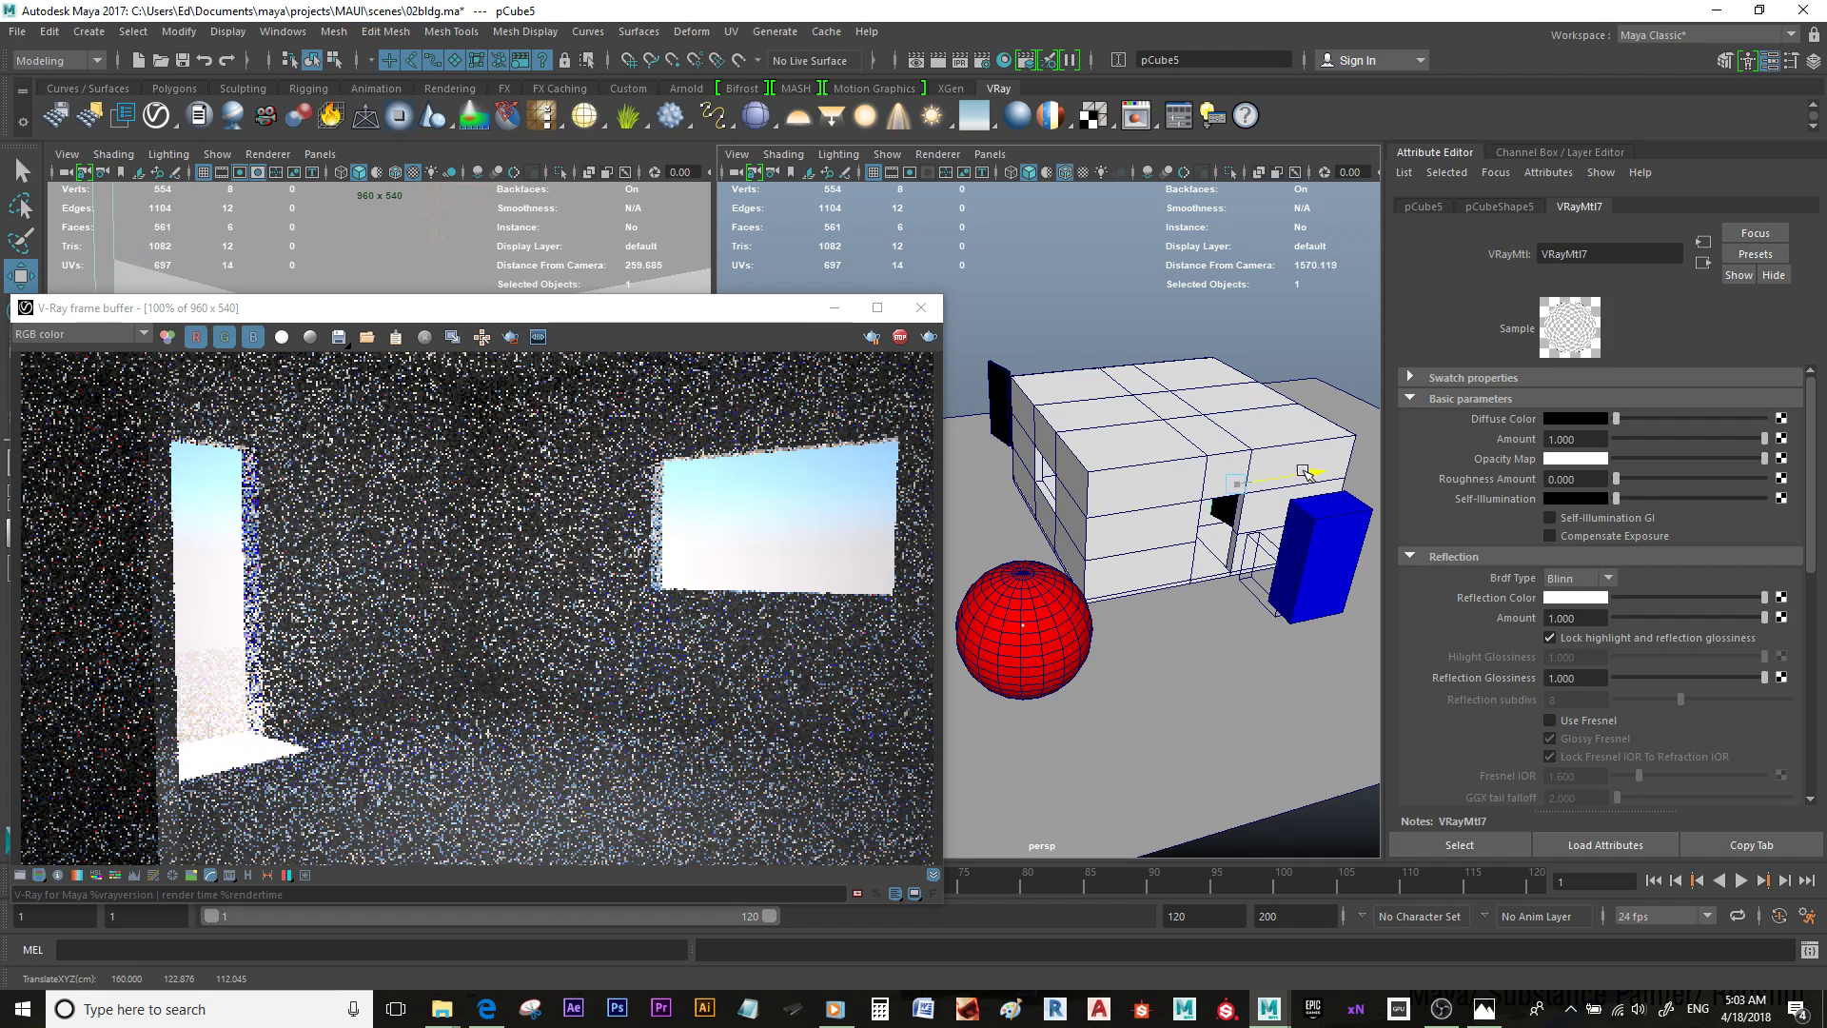
{"action": "key", "text": "ctrl+z"}
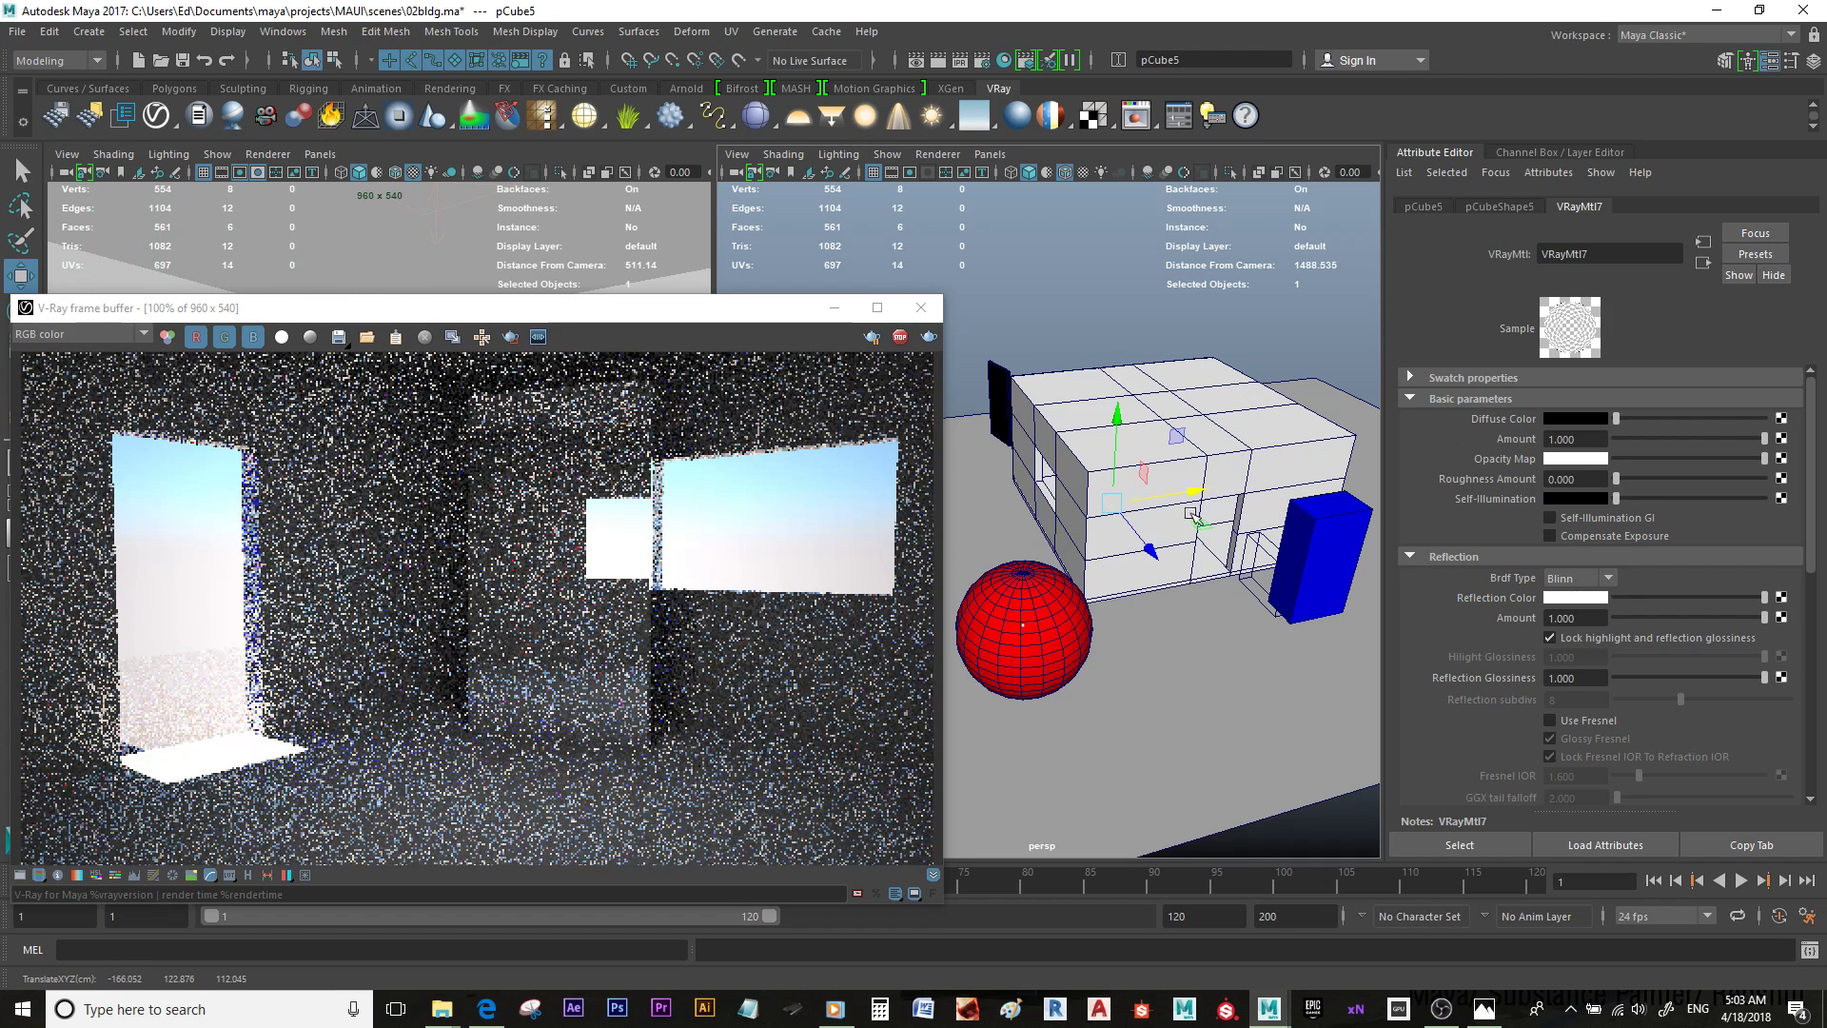
Step: Move the blue box through the doorway into the room, reduce its height and lower it onto the floor
{"action": "left_click", "coordinate": [1327, 523]}
{"action": "left_click_drag", "start_coordinate": [1372, 596], "coordinate": [1257, 498]}
{"action": "key", "text": "e"}
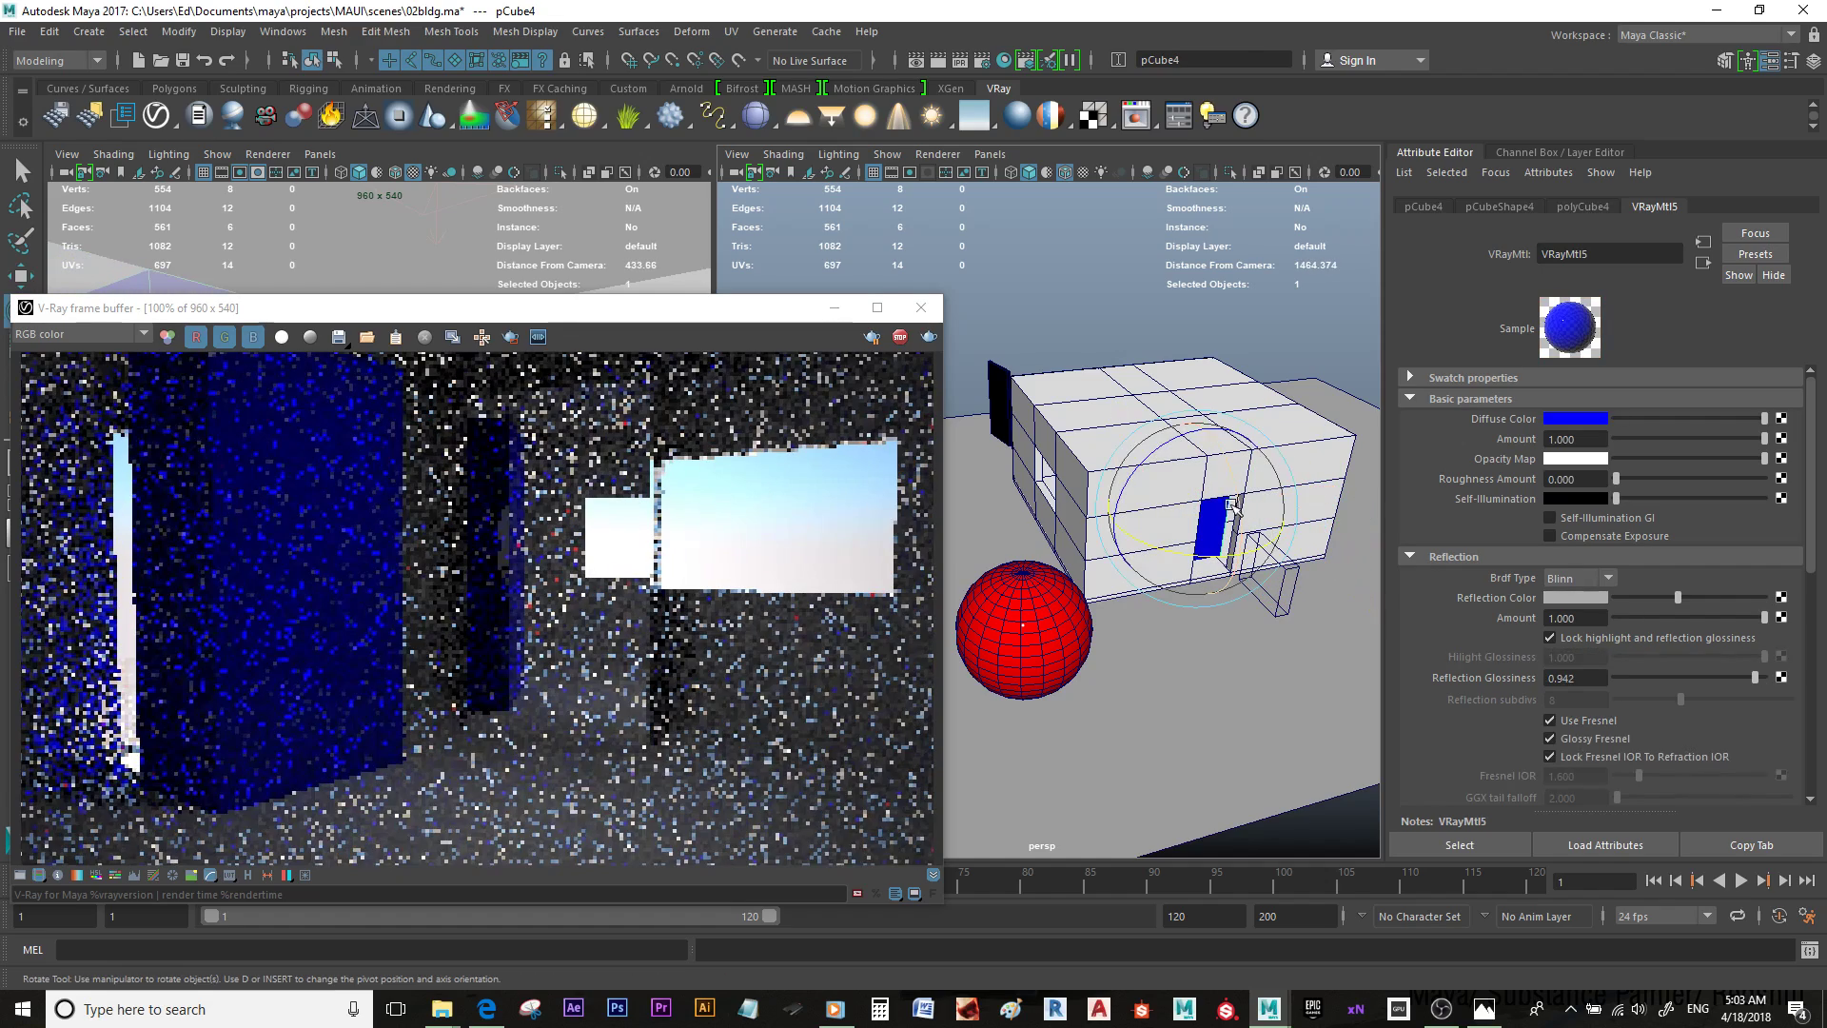
{"action": "key", "text": "r"}
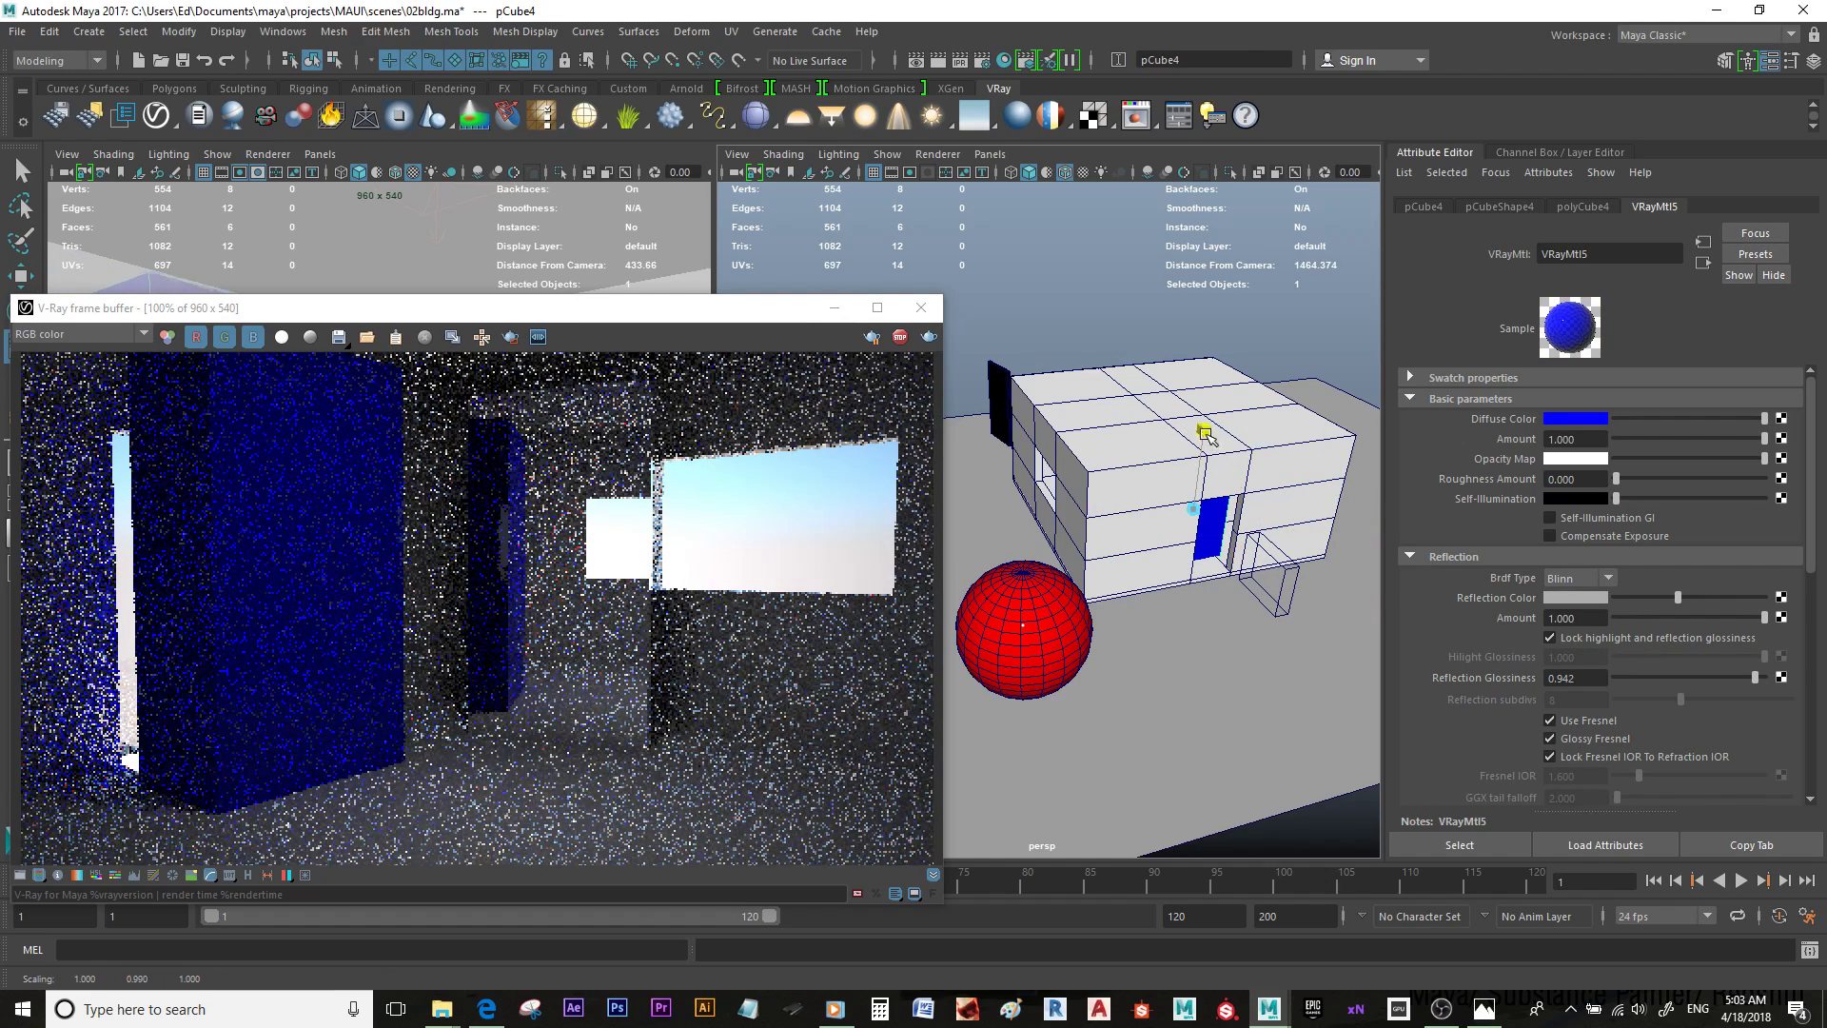
{"action": "key", "text": "w"}
{"action": "left_click_drag", "start_coordinate": [1206, 473], "coordinate": [1206, 457]}
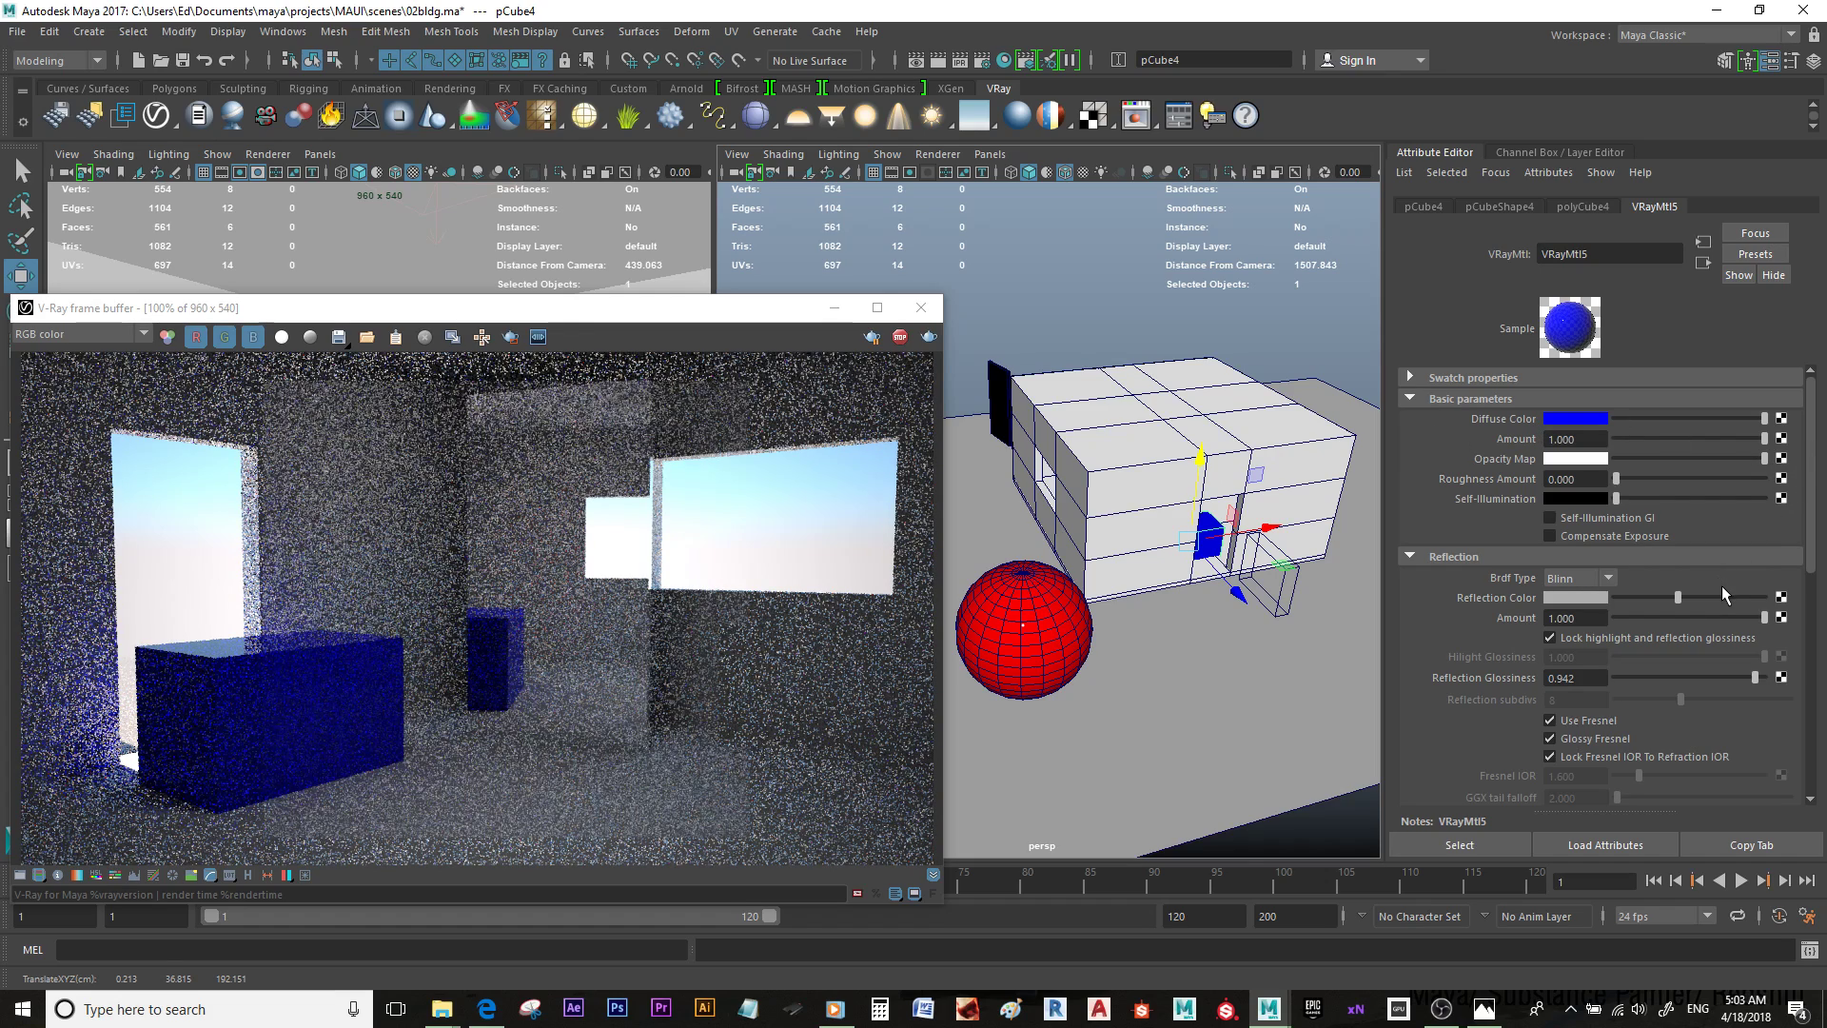
Step: Set the blue box's reflection glossiness to 0.610 and diffuse saturation to 0.872, and shift the box toward the edge of camera2's view
{"action": "left_click_drag", "start_coordinate": [1725, 677], "coordinate": [1707, 678]}
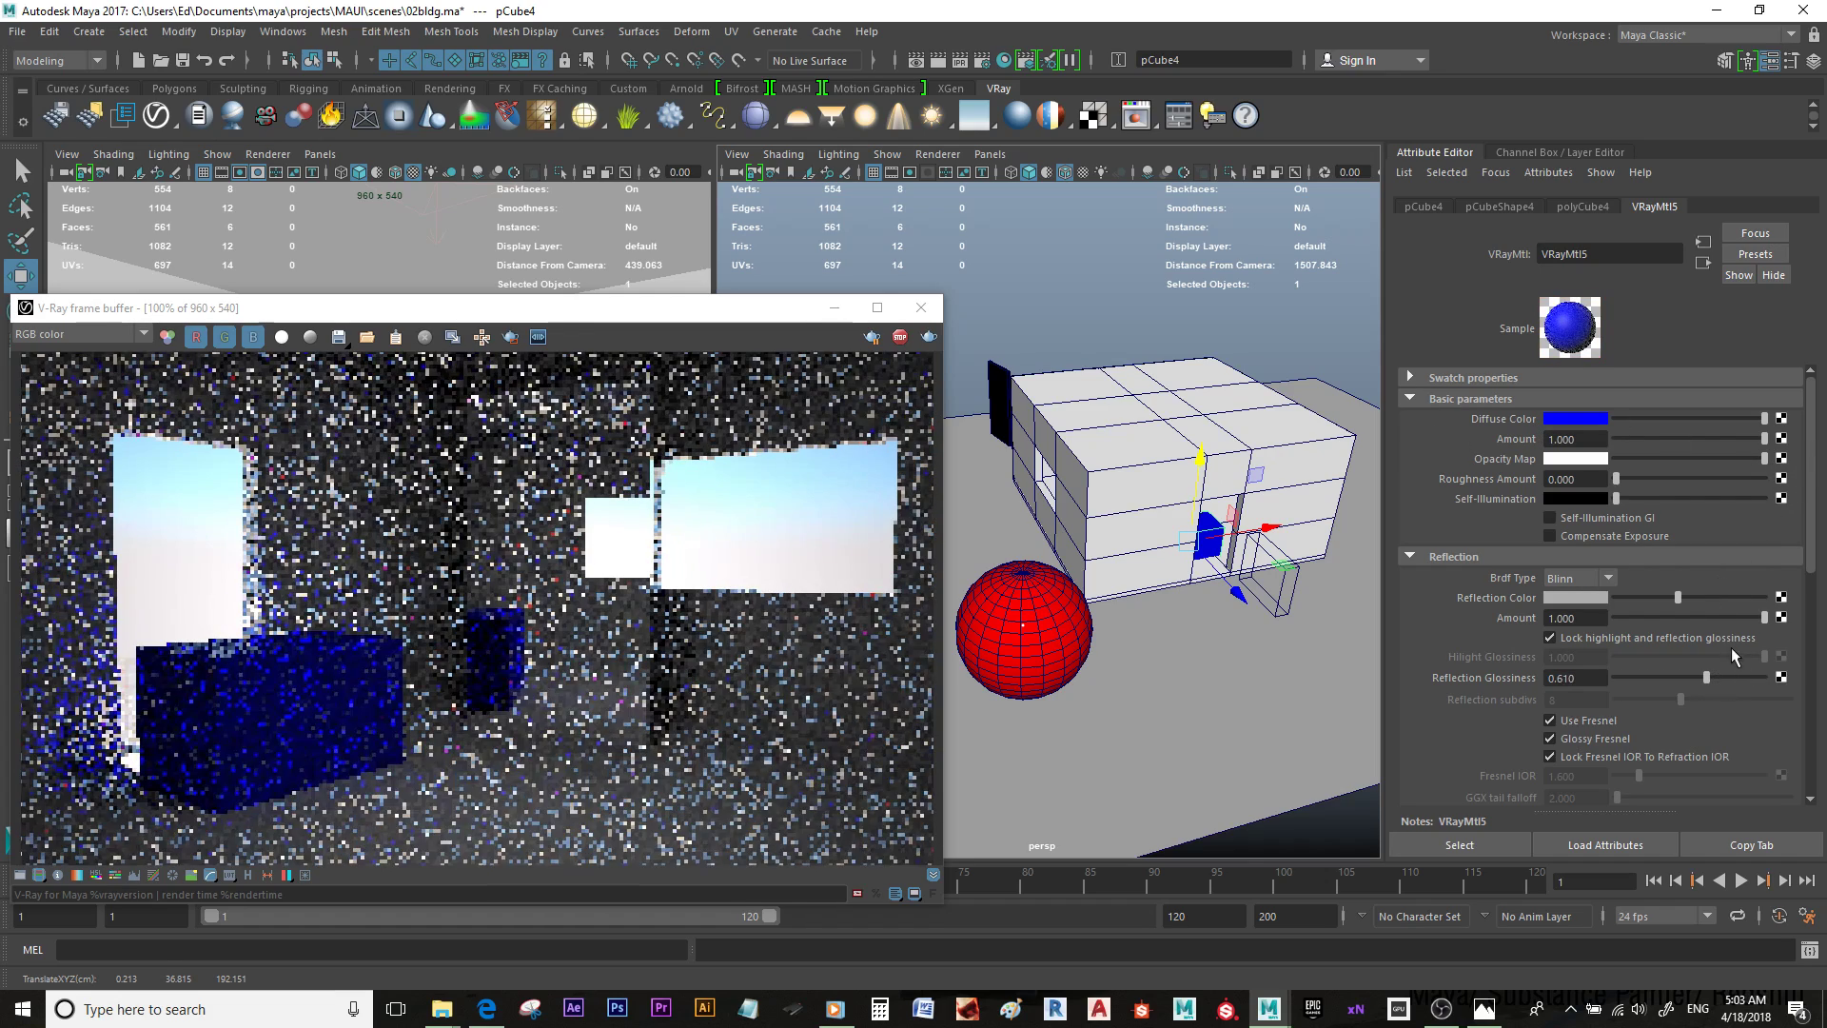
{"action": "left_click", "coordinate": [1588, 418]}
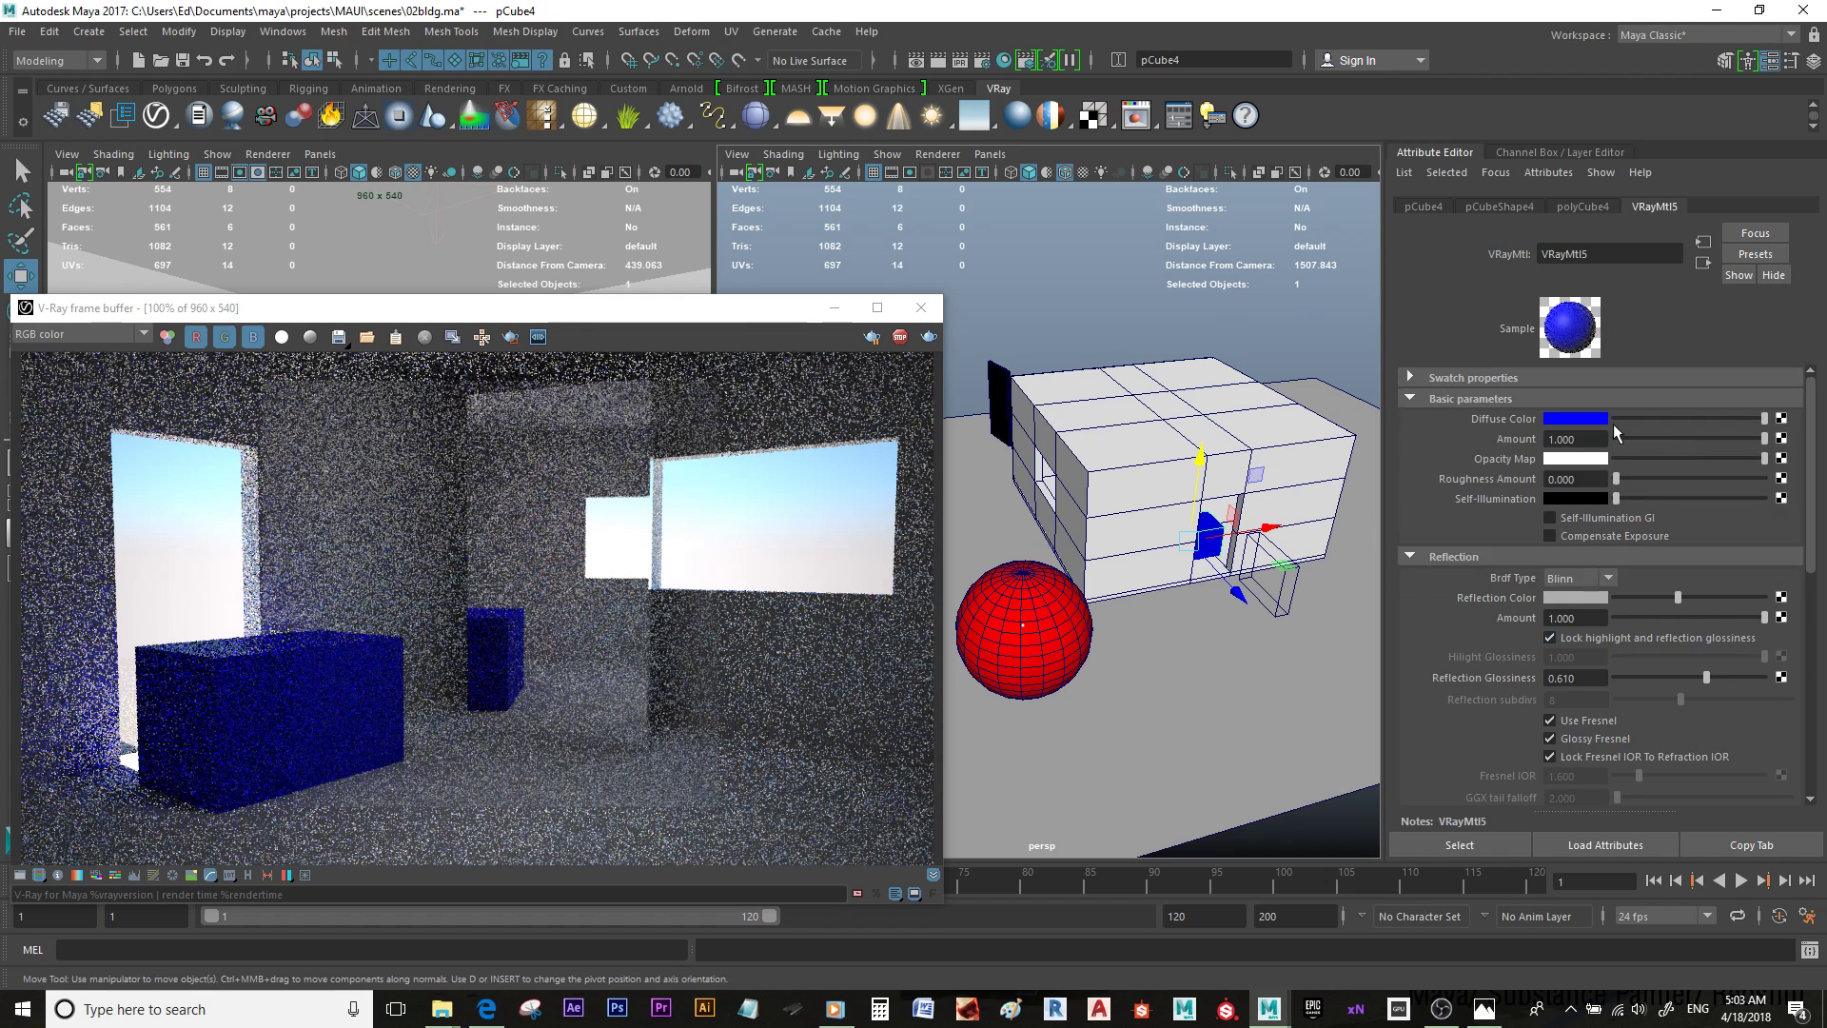
{"action": "left_click", "coordinate": [1587, 419]}
{"action": "left_click_drag", "start_coordinate": [1646, 496], "coordinate": [1628, 496]}
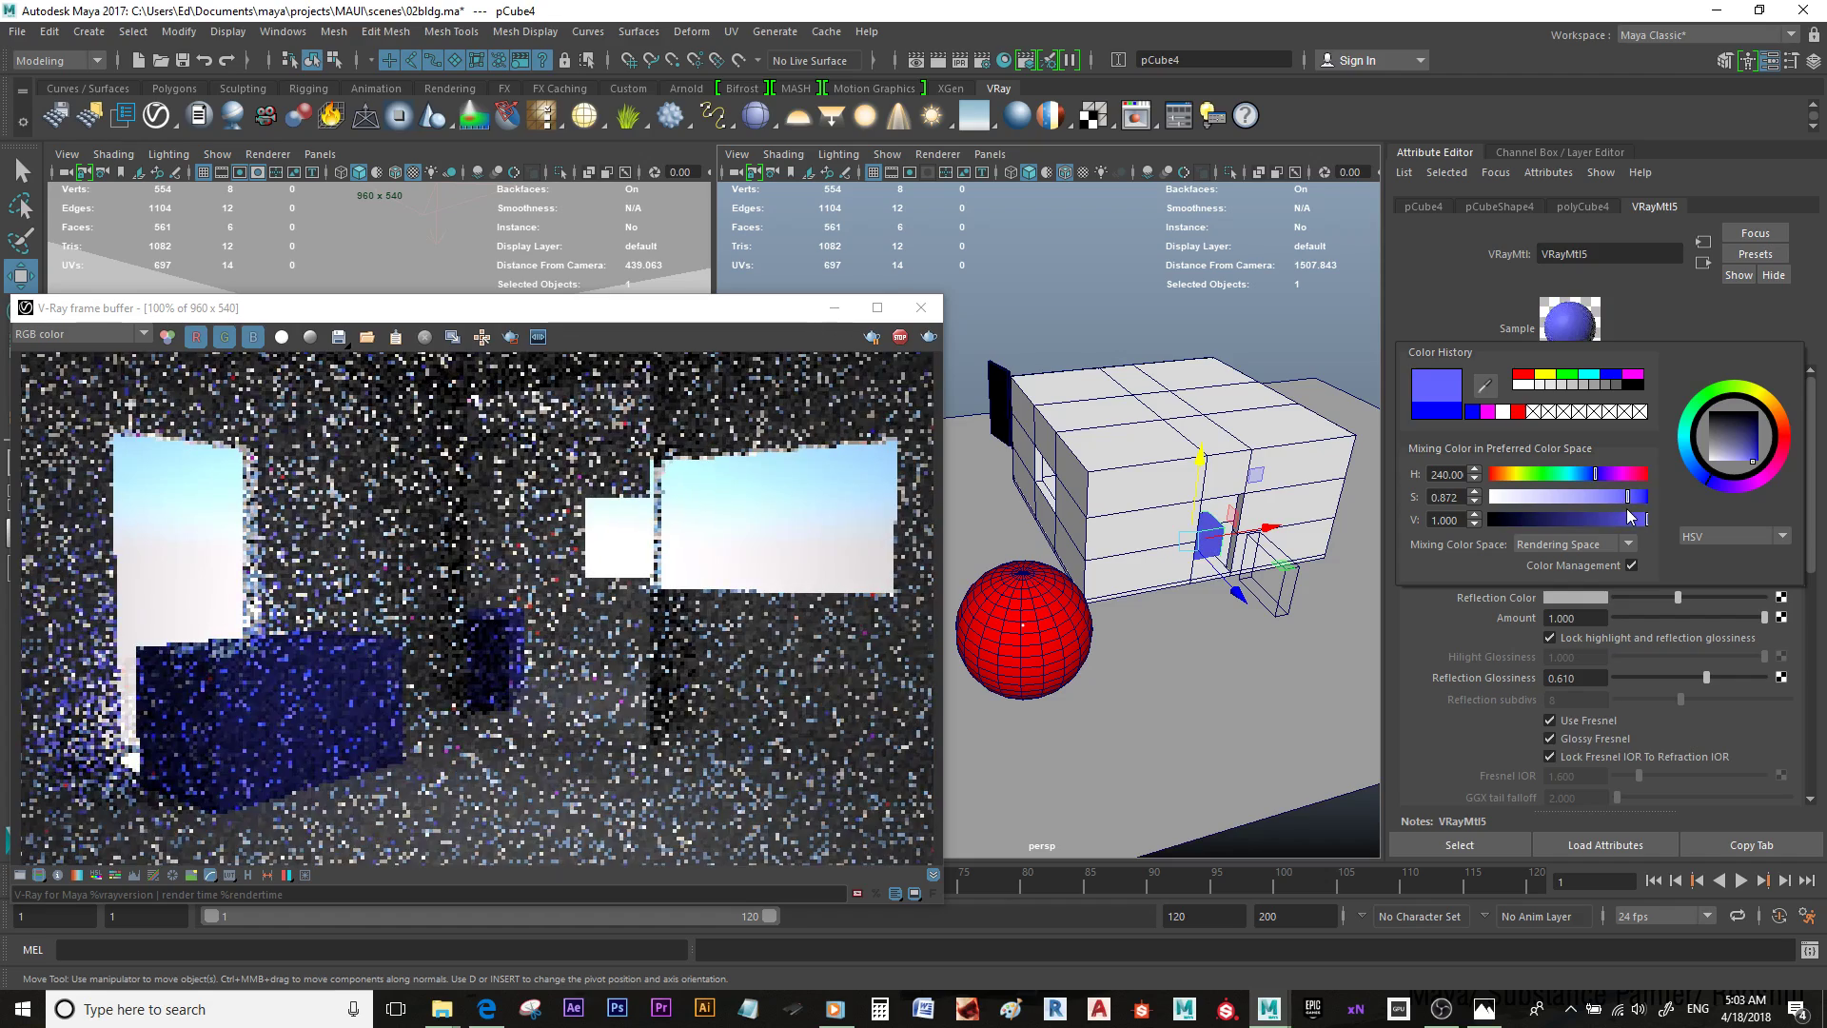
{"action": "left_click_drag", "start_coordinate": [1266, 540], "coordinate": [1316, 539]}
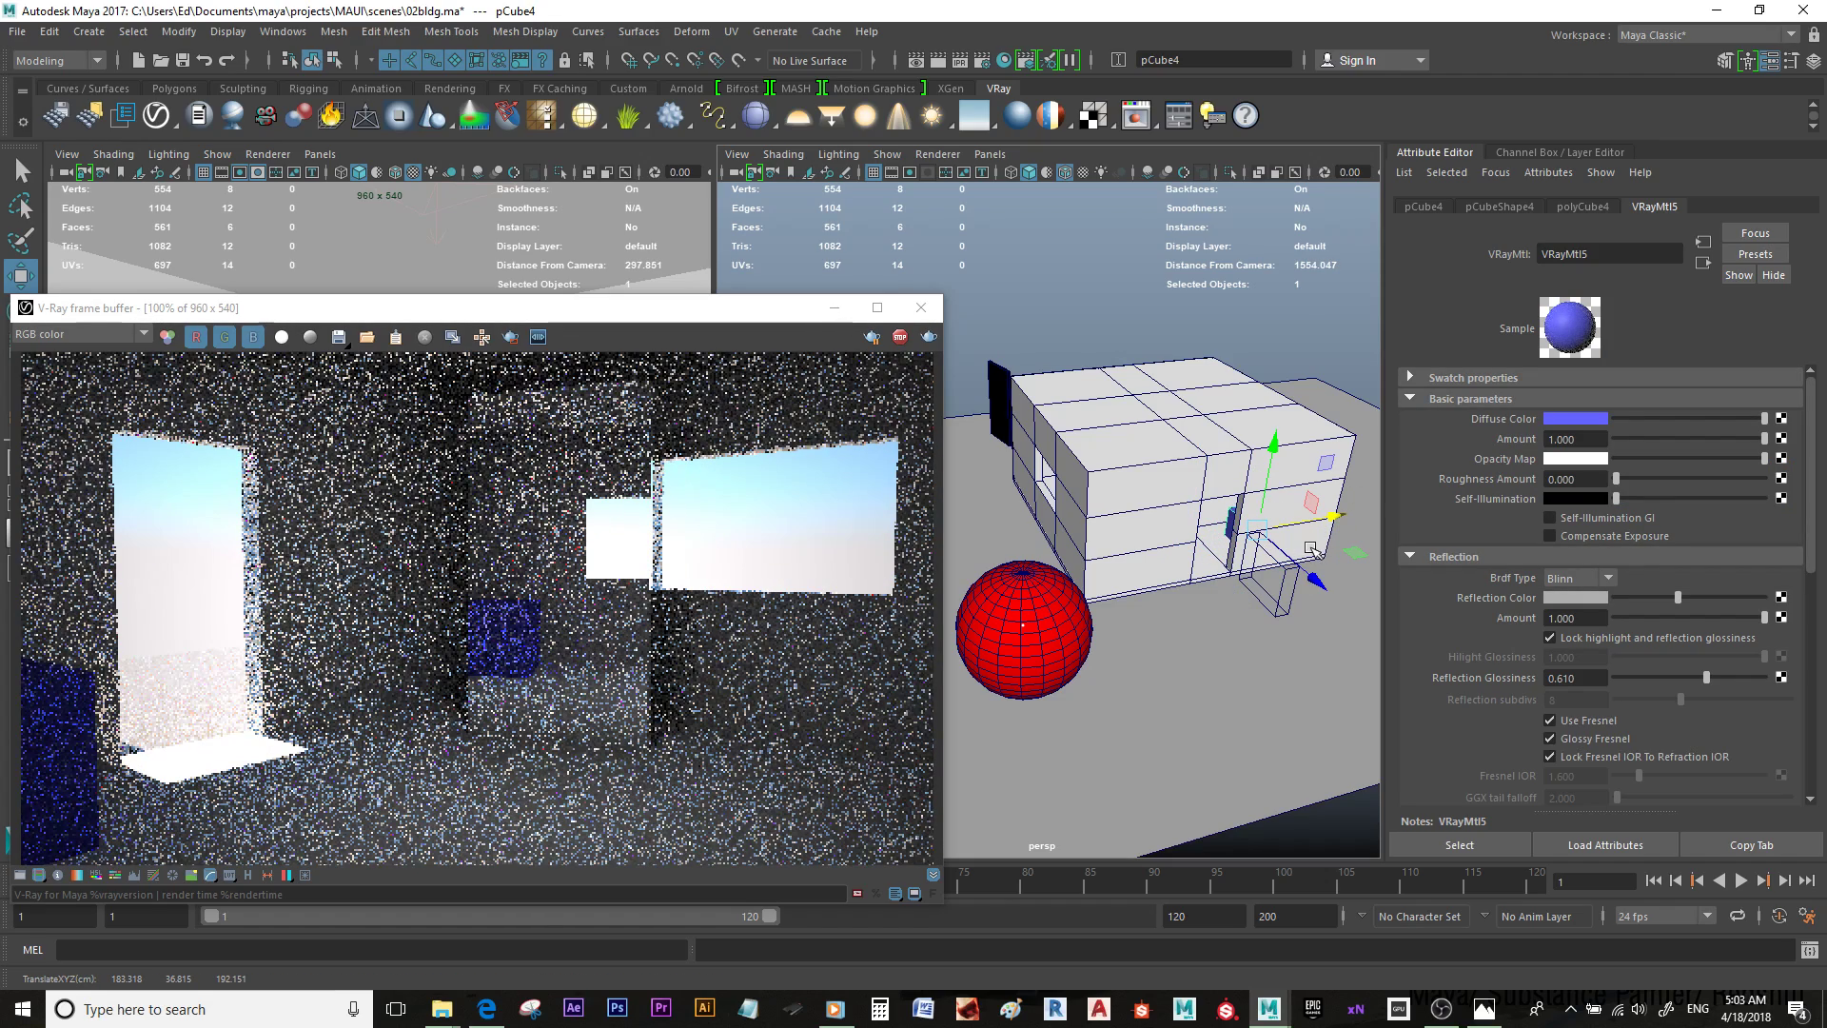
Step: Move the magenta tinted glass box from outside the building toward the doorway and the blue box
{"action": "left_click", "coordinate": [1286, 603]}
{"action": "left_click_drag", "start_coordinate": [1318, 625], "coordinate": [1274, 581]}
{"action": "left_click_drag", "start_coordinate": [1183, 547], "coordinate": [973, 528], "text": "alt"}
{"action": "key", "text": "f"}
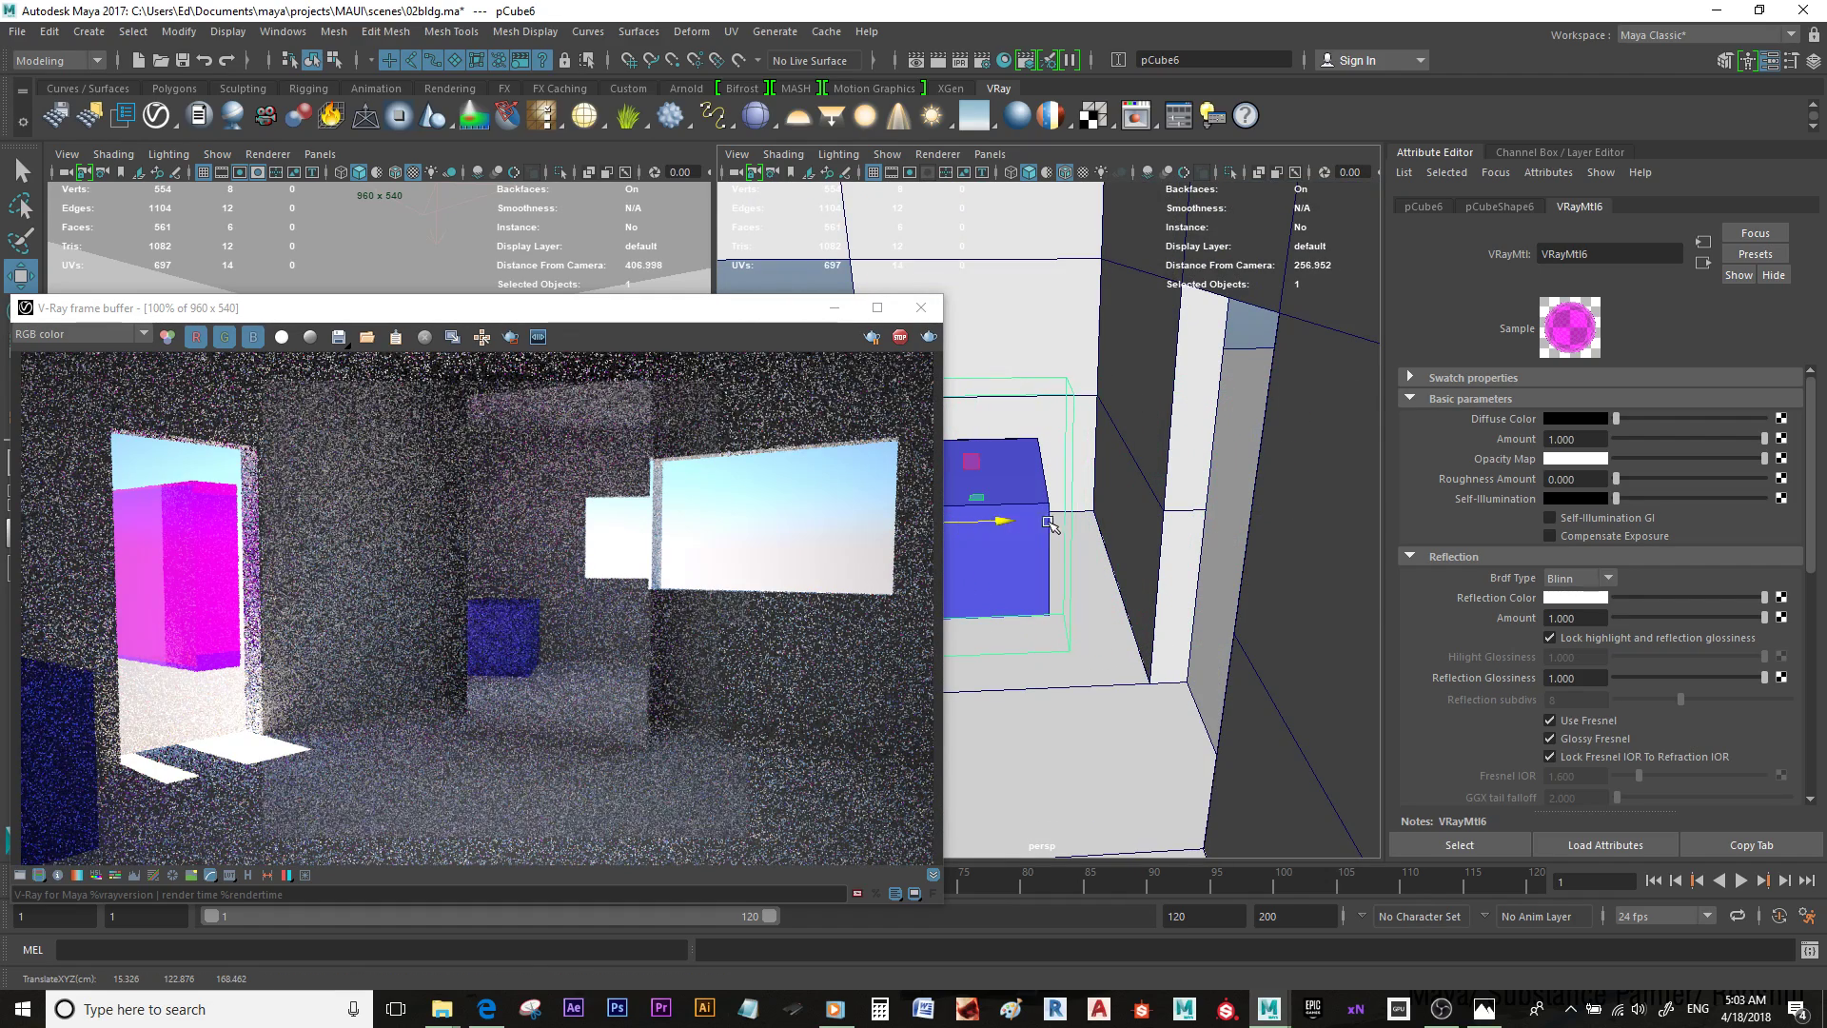
{"action": "key", "text": "f"}
{"action": "left_click_drag", "start_coordinate": [1083, 522], "coordinate": [890, 447], "text": "alt"}
Step: Scale the magenta glass into a thin, shorter panel and raise it in front of the doorway in camera2's view
{"action": "key", "text": "r"}
{"action": "key", "text": "w"}
{"action": "left_click_drag", "start_coordinate": [1040, 412], "coordinate": [1147, 517], "text": "alt"}
{"action": "key", "text": "r"}
{"action": "key", "text": "w"}
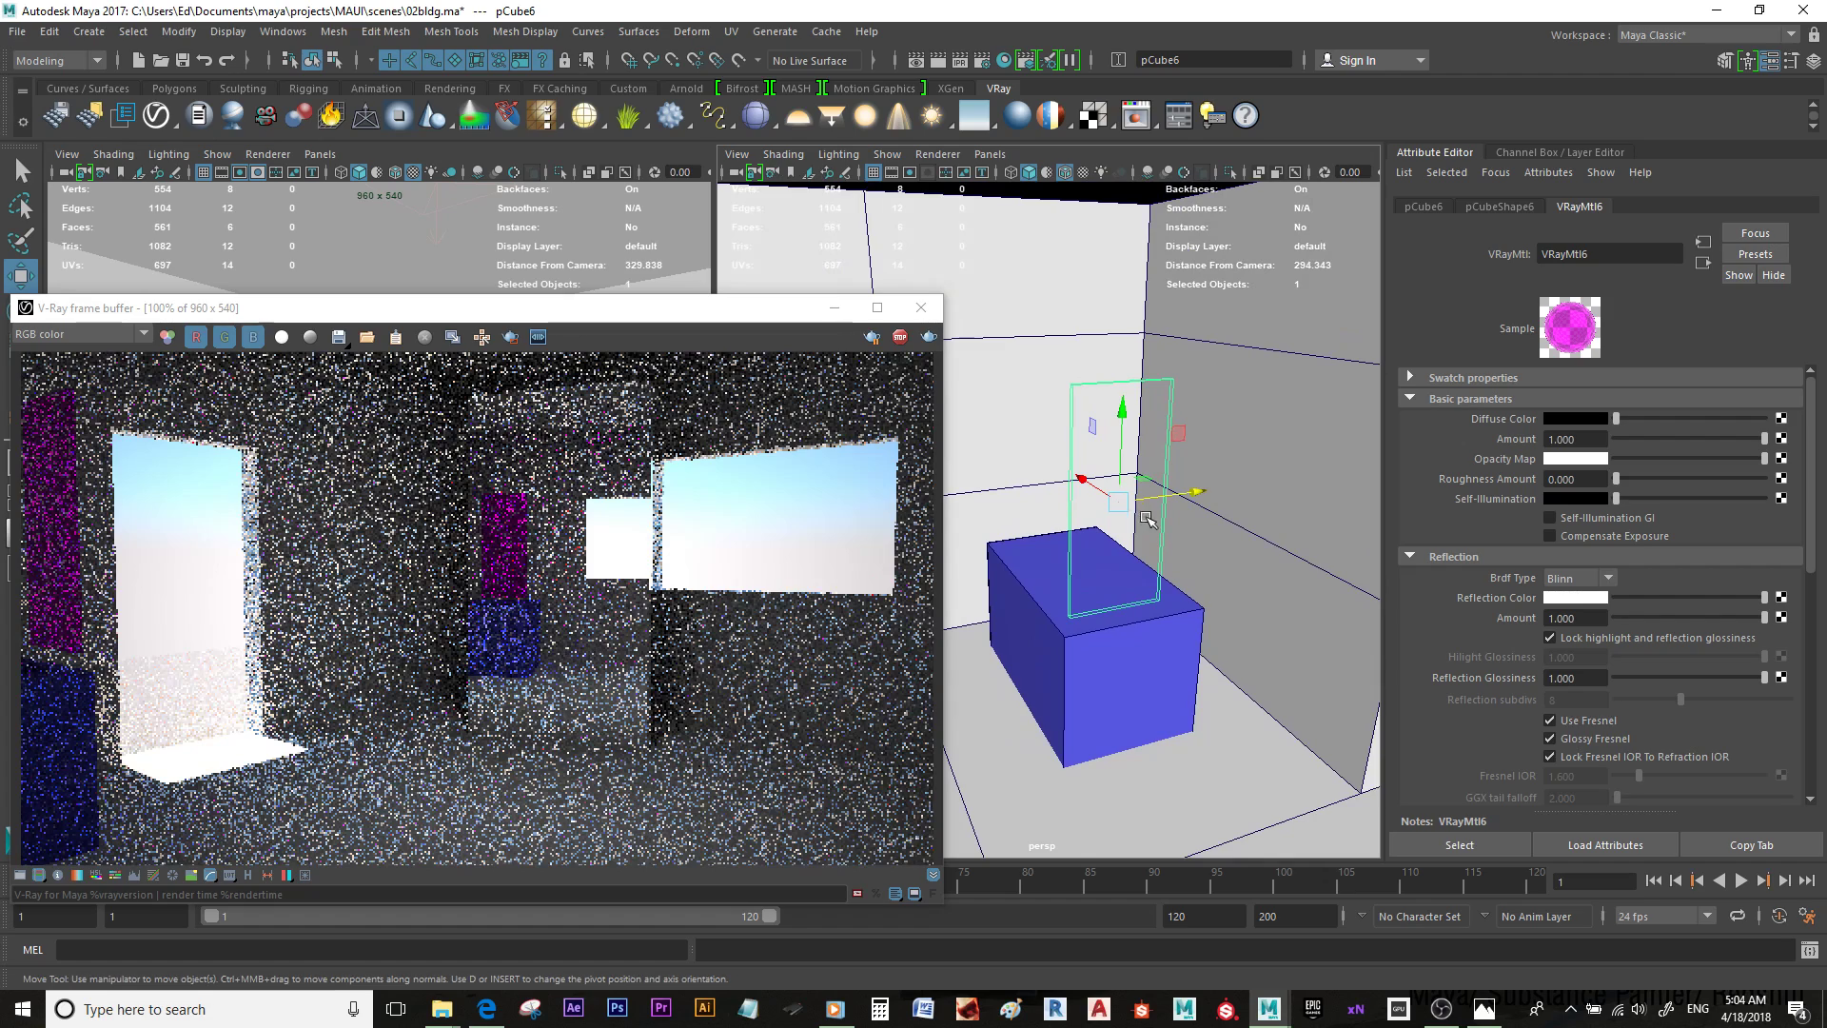
{"action": "right_click_drag", "start_coordinate": [1230, 485], "coordinate": [1183, 497], "text": "alt"}
{"action": "left_click_drag", "start_coordinate": [1184, 496], "coordinate": [1062, 509]}
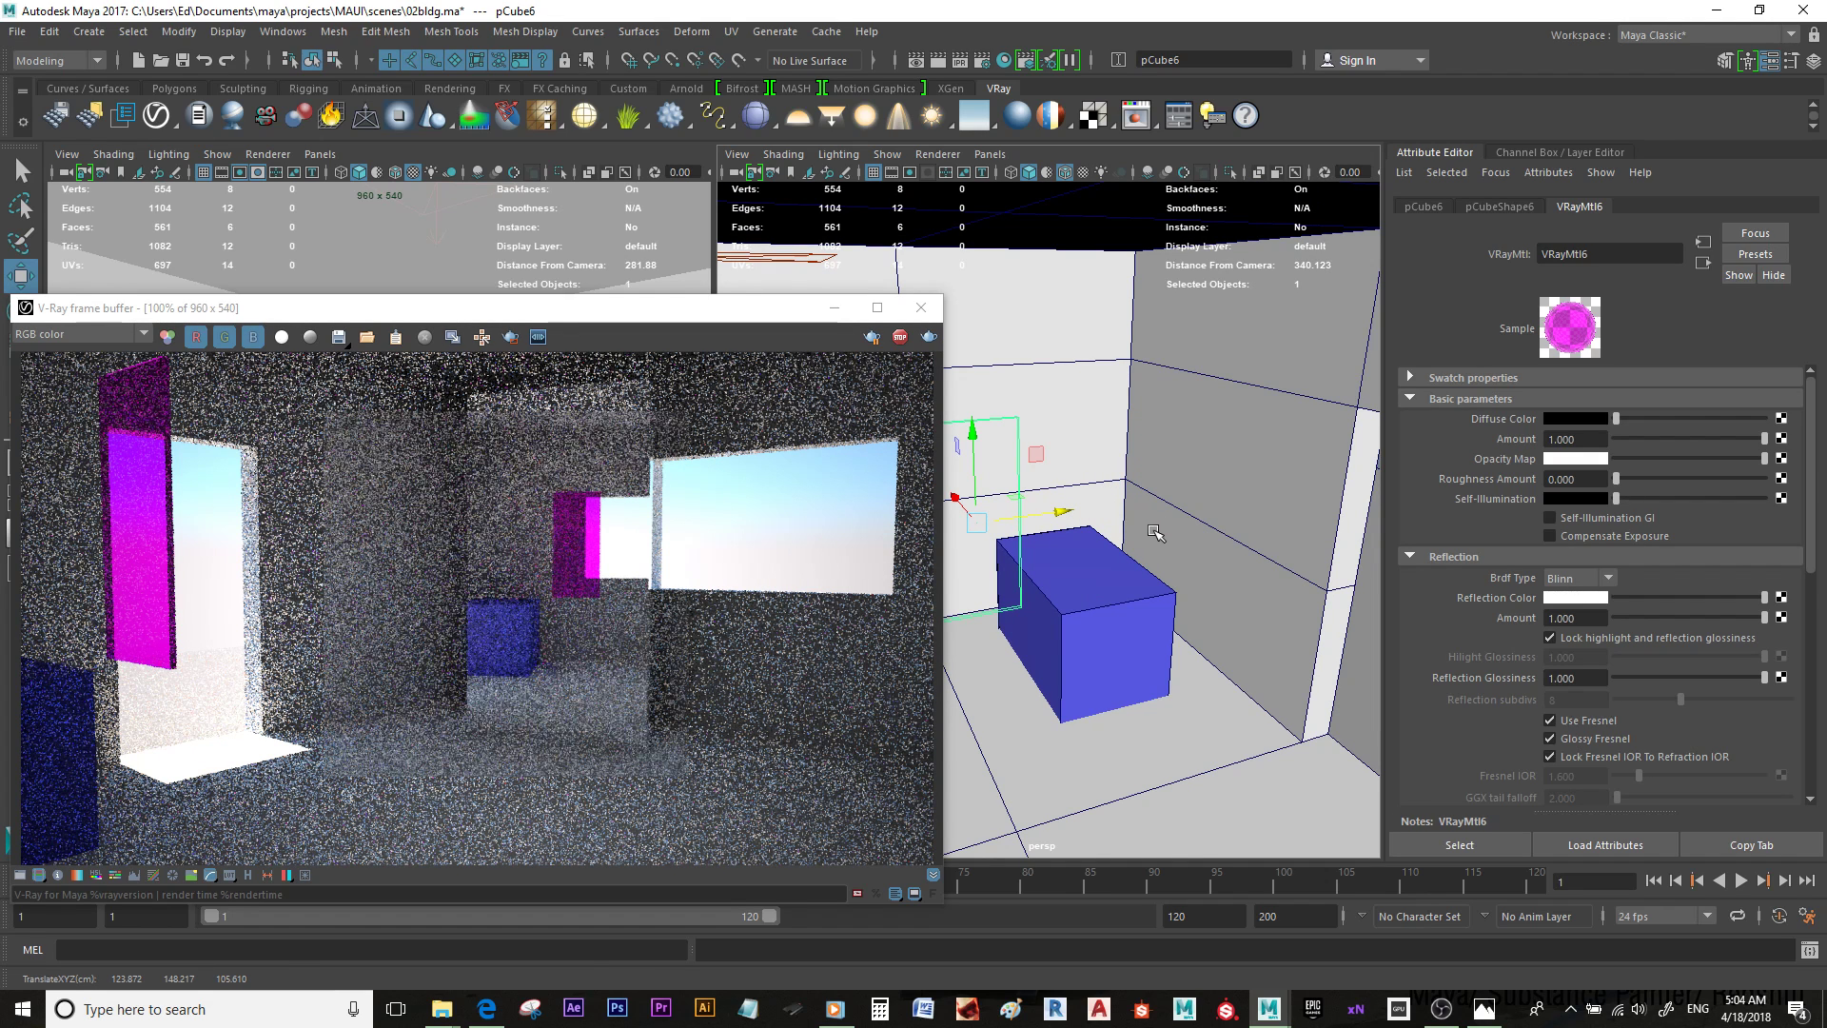
Step: Move the red sphere around the building and through the doorway into the room
{"action": "right_click_drag", "start_coordinate": [1187, 523], "coordinate": [1085, 529], "text": "alt"}
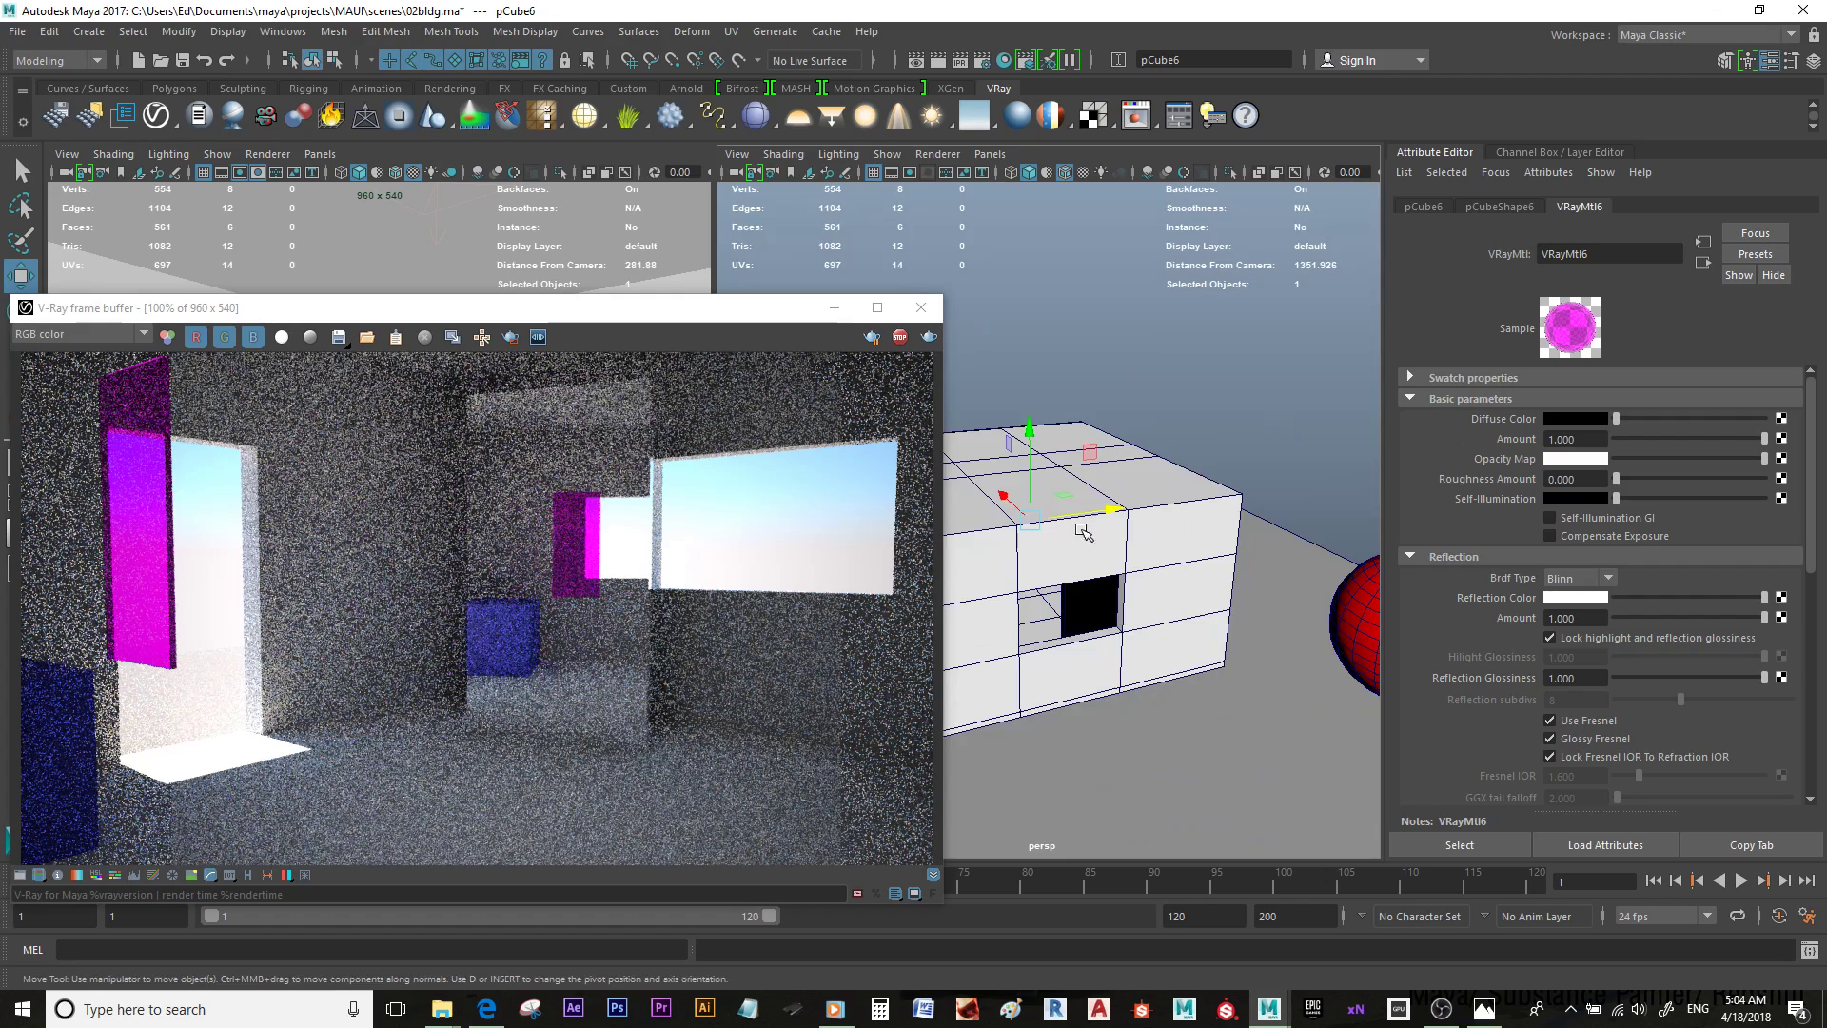
{"action": "middle_click_drag", "start_coordinate": [1085, 529], "coordinate": [1173, 493], "text": "alt"}
{"action": "left_click_drag", "start_coordinate": [1172, 493], "coordinate": [1114, 614], "text": "alt"}
{"action": "left_click", "coordinate": [1269, 545]}
{"action": "left_click_drag", "start_coordinate": [1114, 615], "coordinate": [1221, 619], "text": "alt"}
{"action": "key", "text": "XF86AudioLowerVolume"}
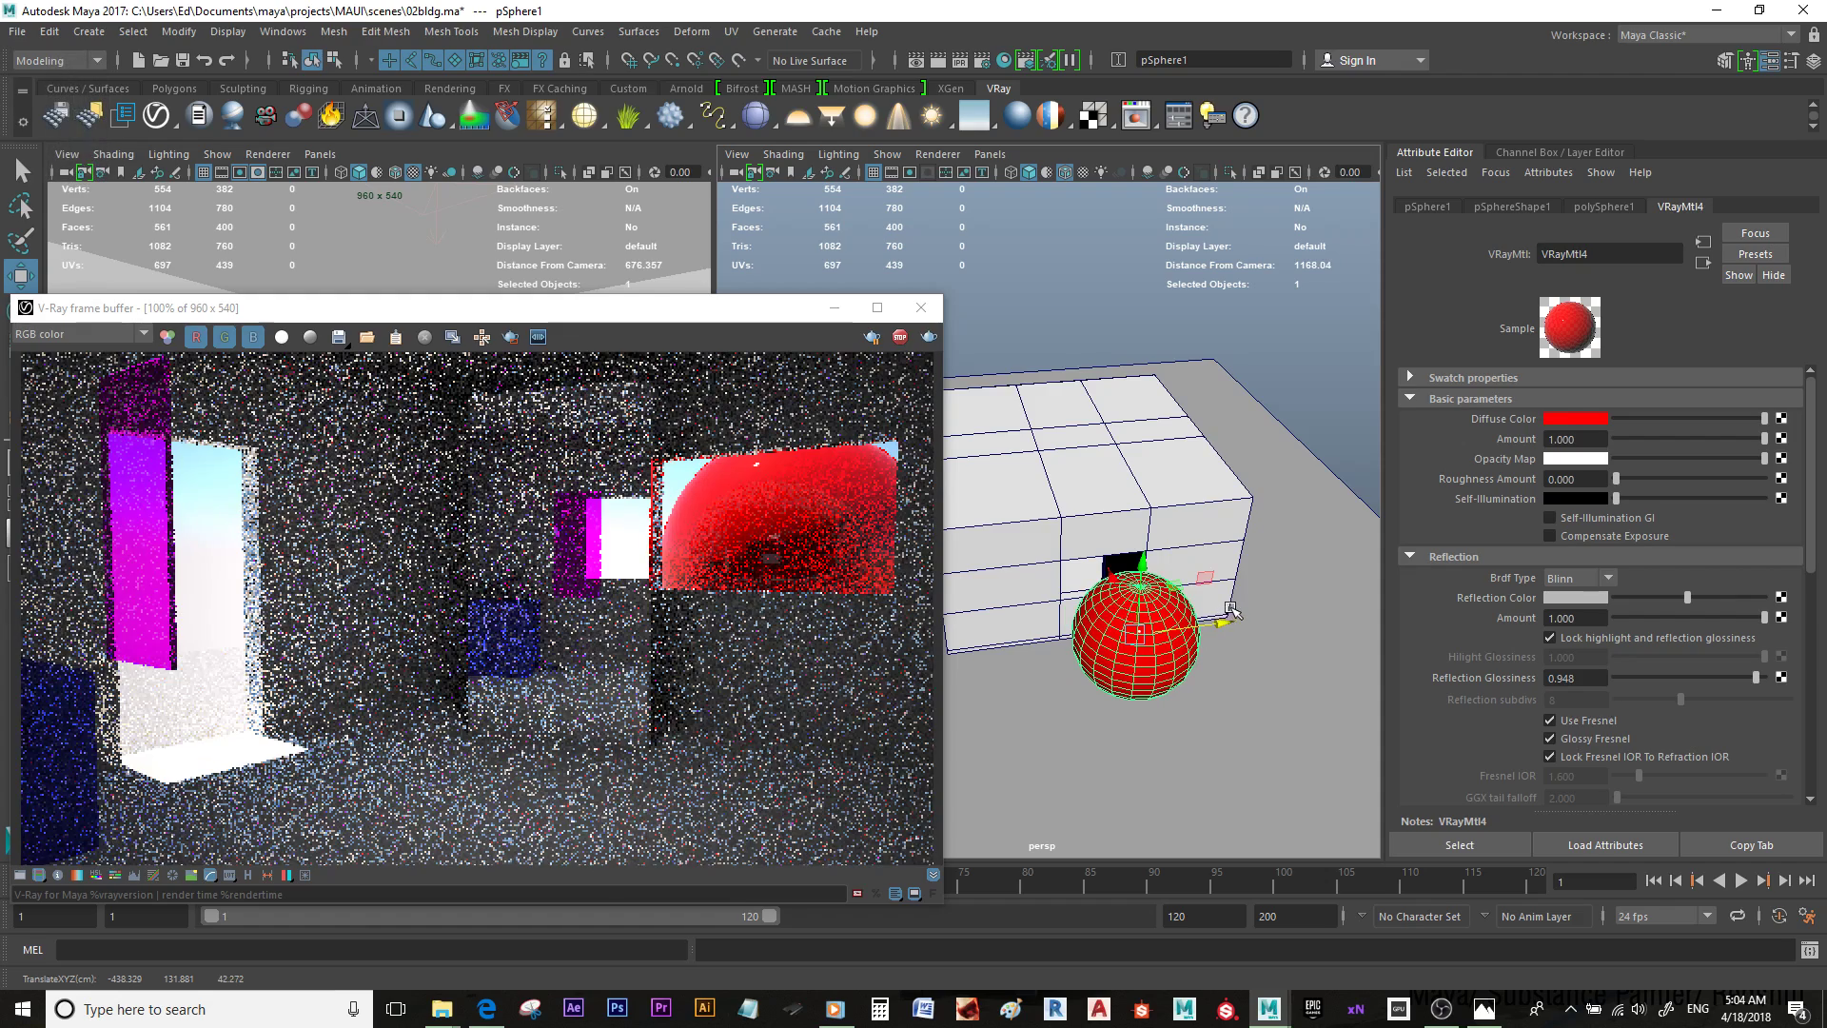
{"action": "left_click_drag", "start_coordinate": [1228, 624], "coordinate": [1225, 580]}
{"action": "scroll", "coordinate": [1350, 612], "scroll_direction": "down", "scroll_amount": 4}
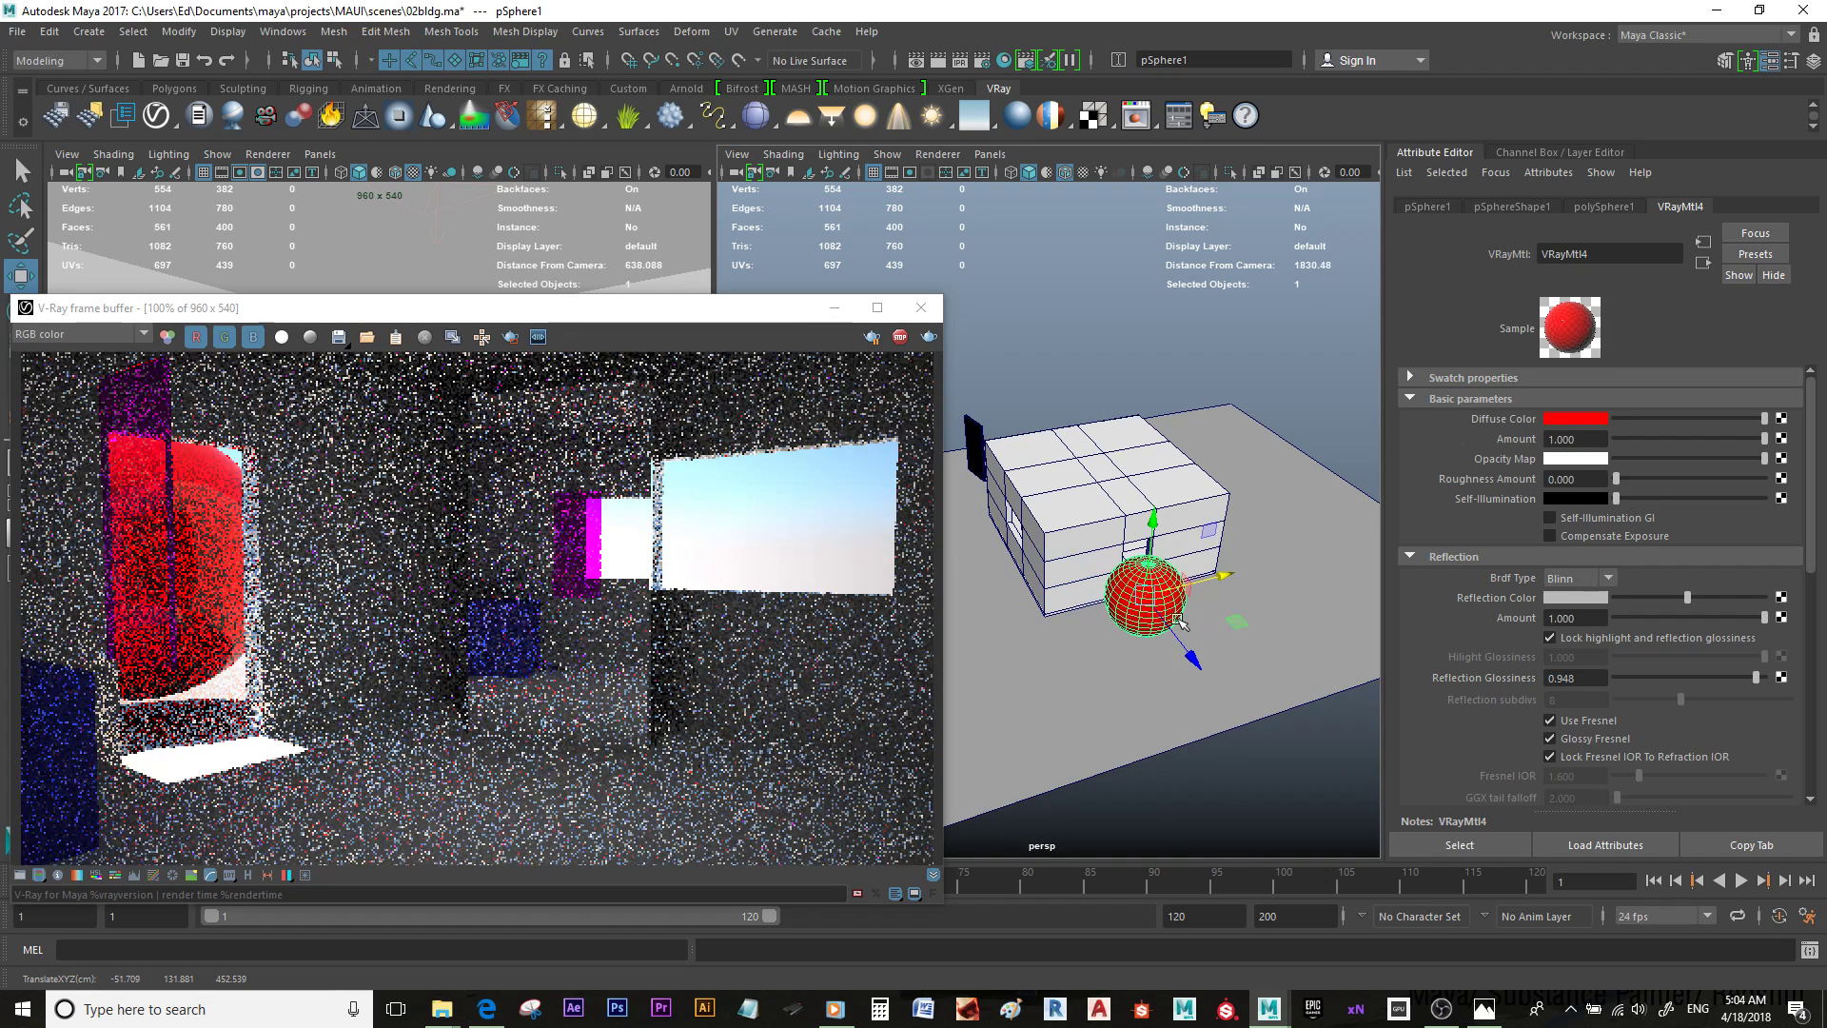
{"action": "left_click_drag", "start_coordinate": [1174, 628], "coordinate": [1204, 569]}
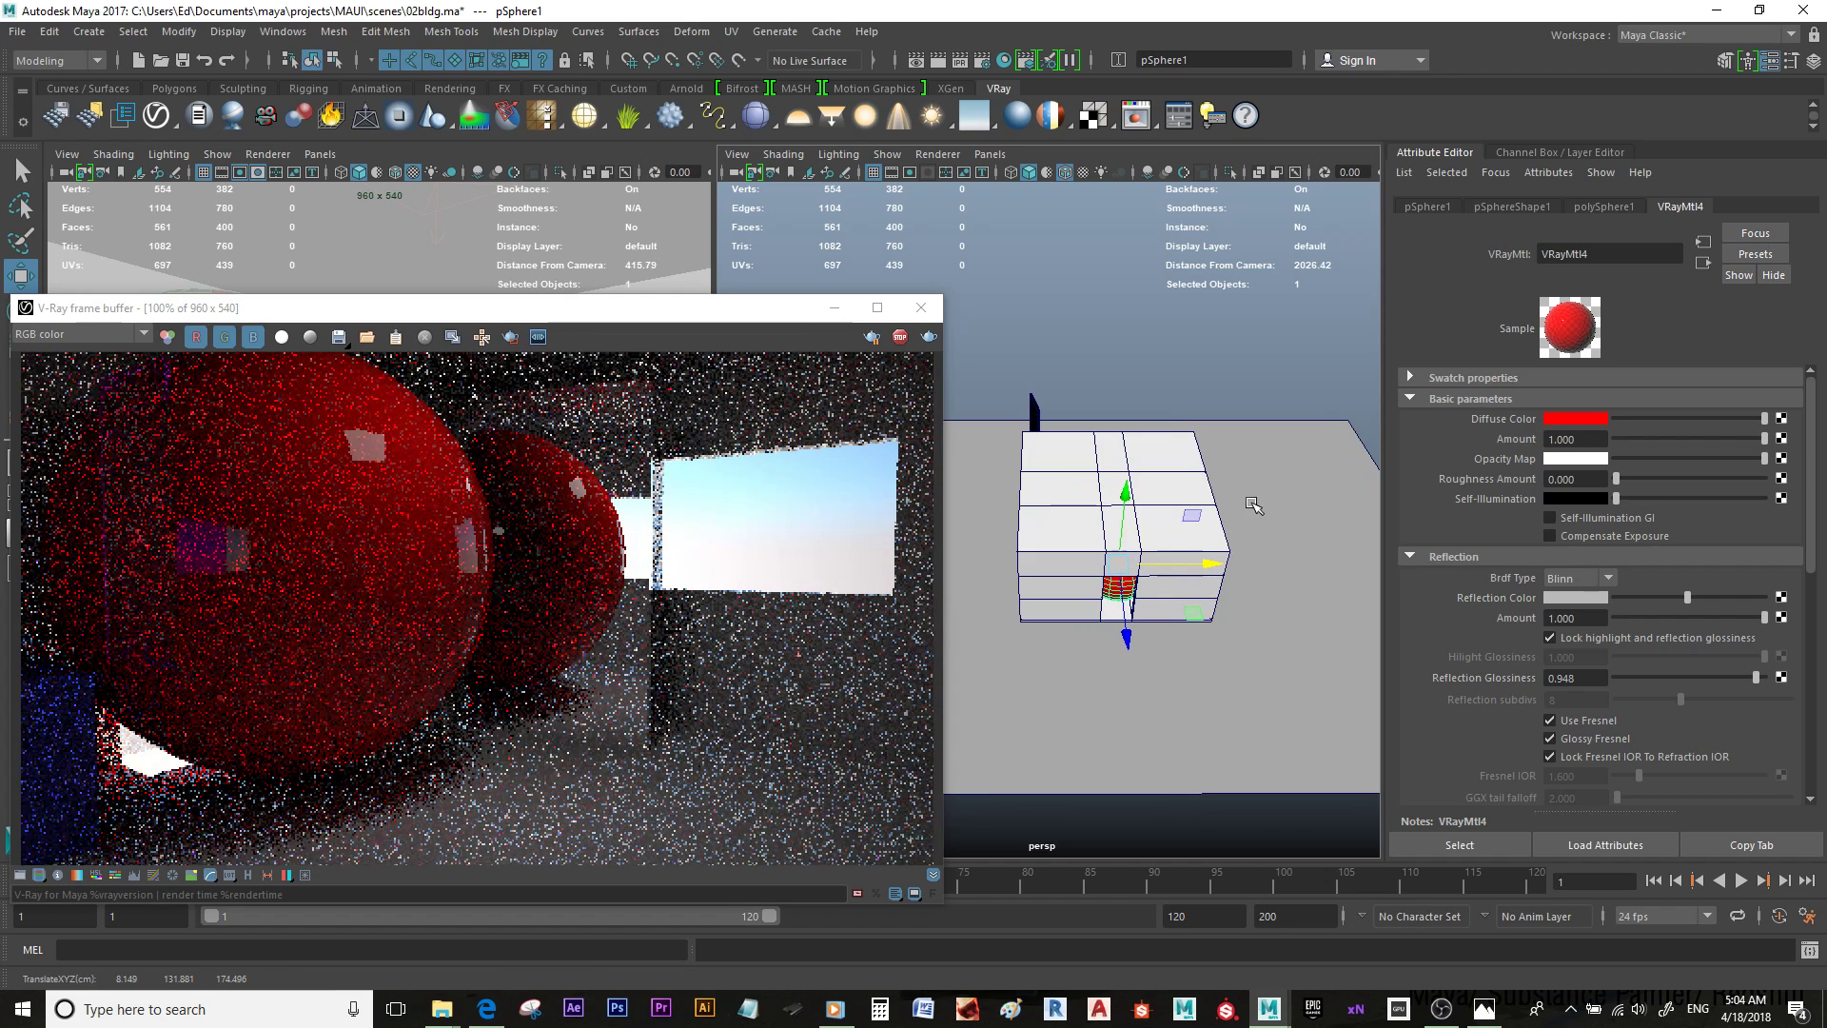
Step: Scale the red sphere down and lower it beside the blue box, just below the magenta glass panel
{"action": "key", "text": "r"}
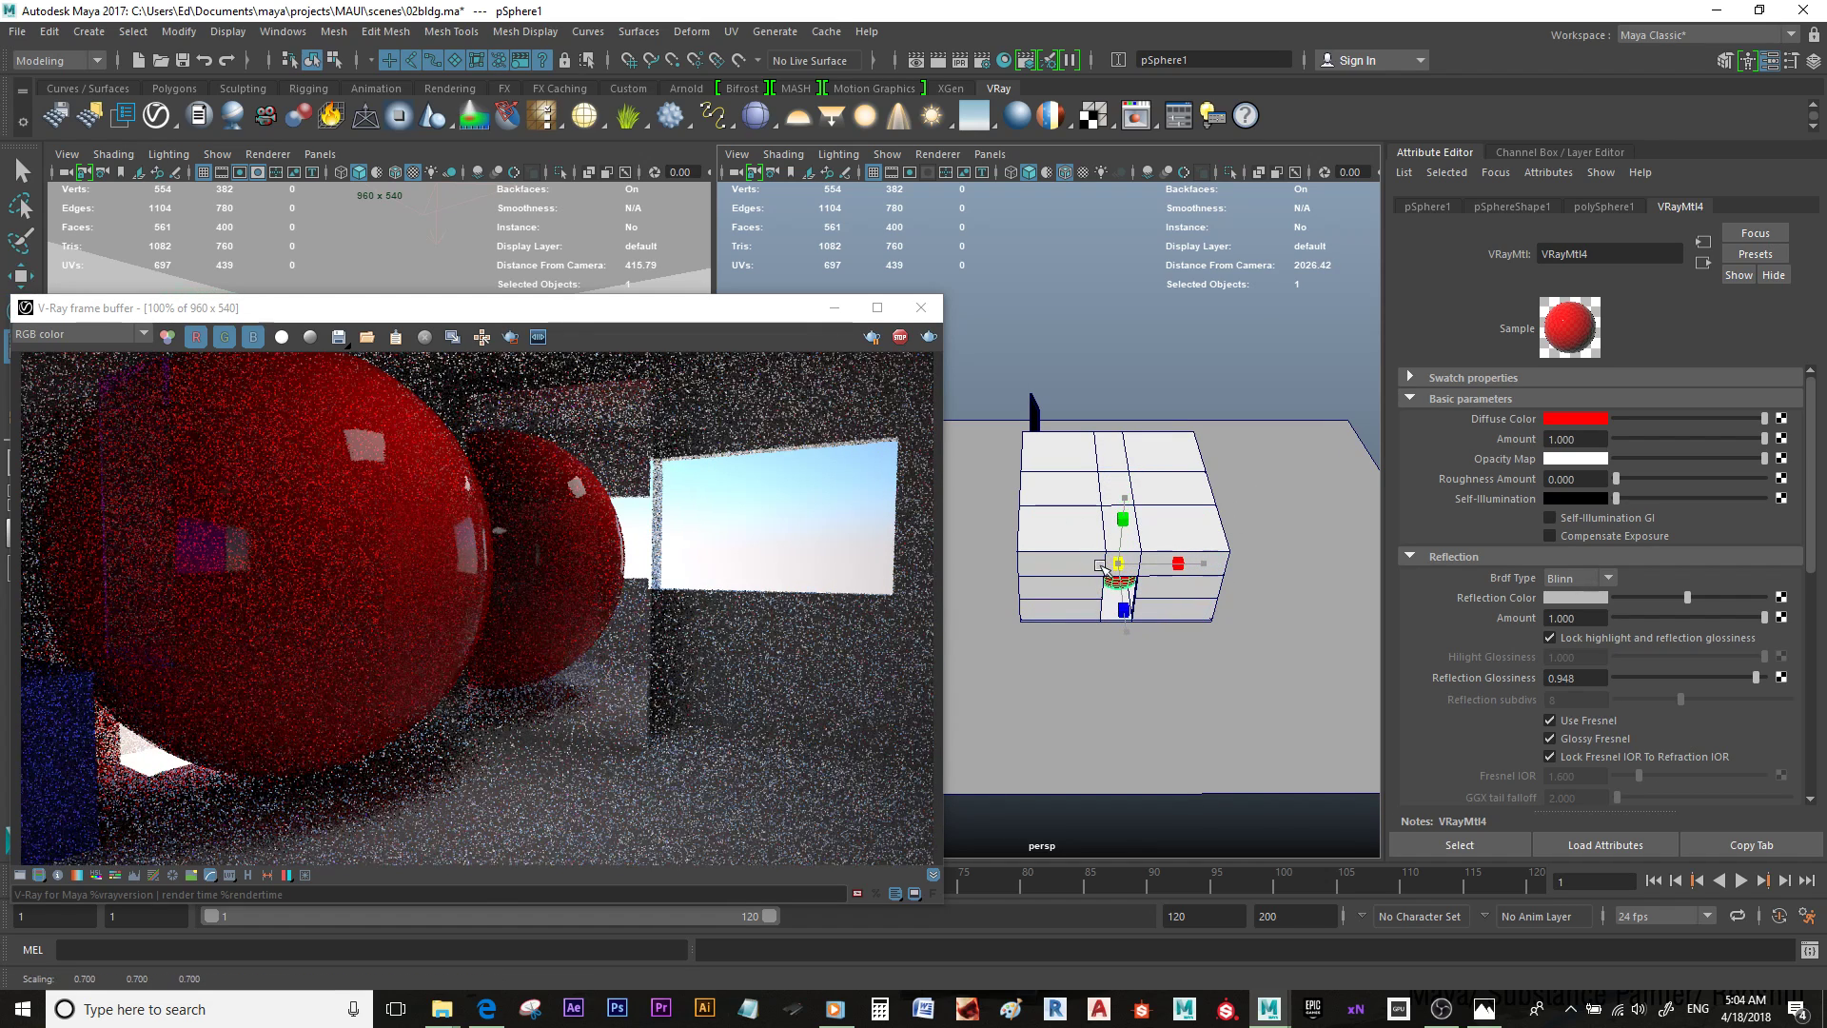
{"action": "key", "text": "w"}
{"action": "left_click_drag", "start_coordinate": [1104, 566], "coordinate": [1183, 565], "text": "alt"}
{"action": "right_click_drag", "start_coordinate": [1183, 566], "coordinate": [1215, 574], "text": "alt"}
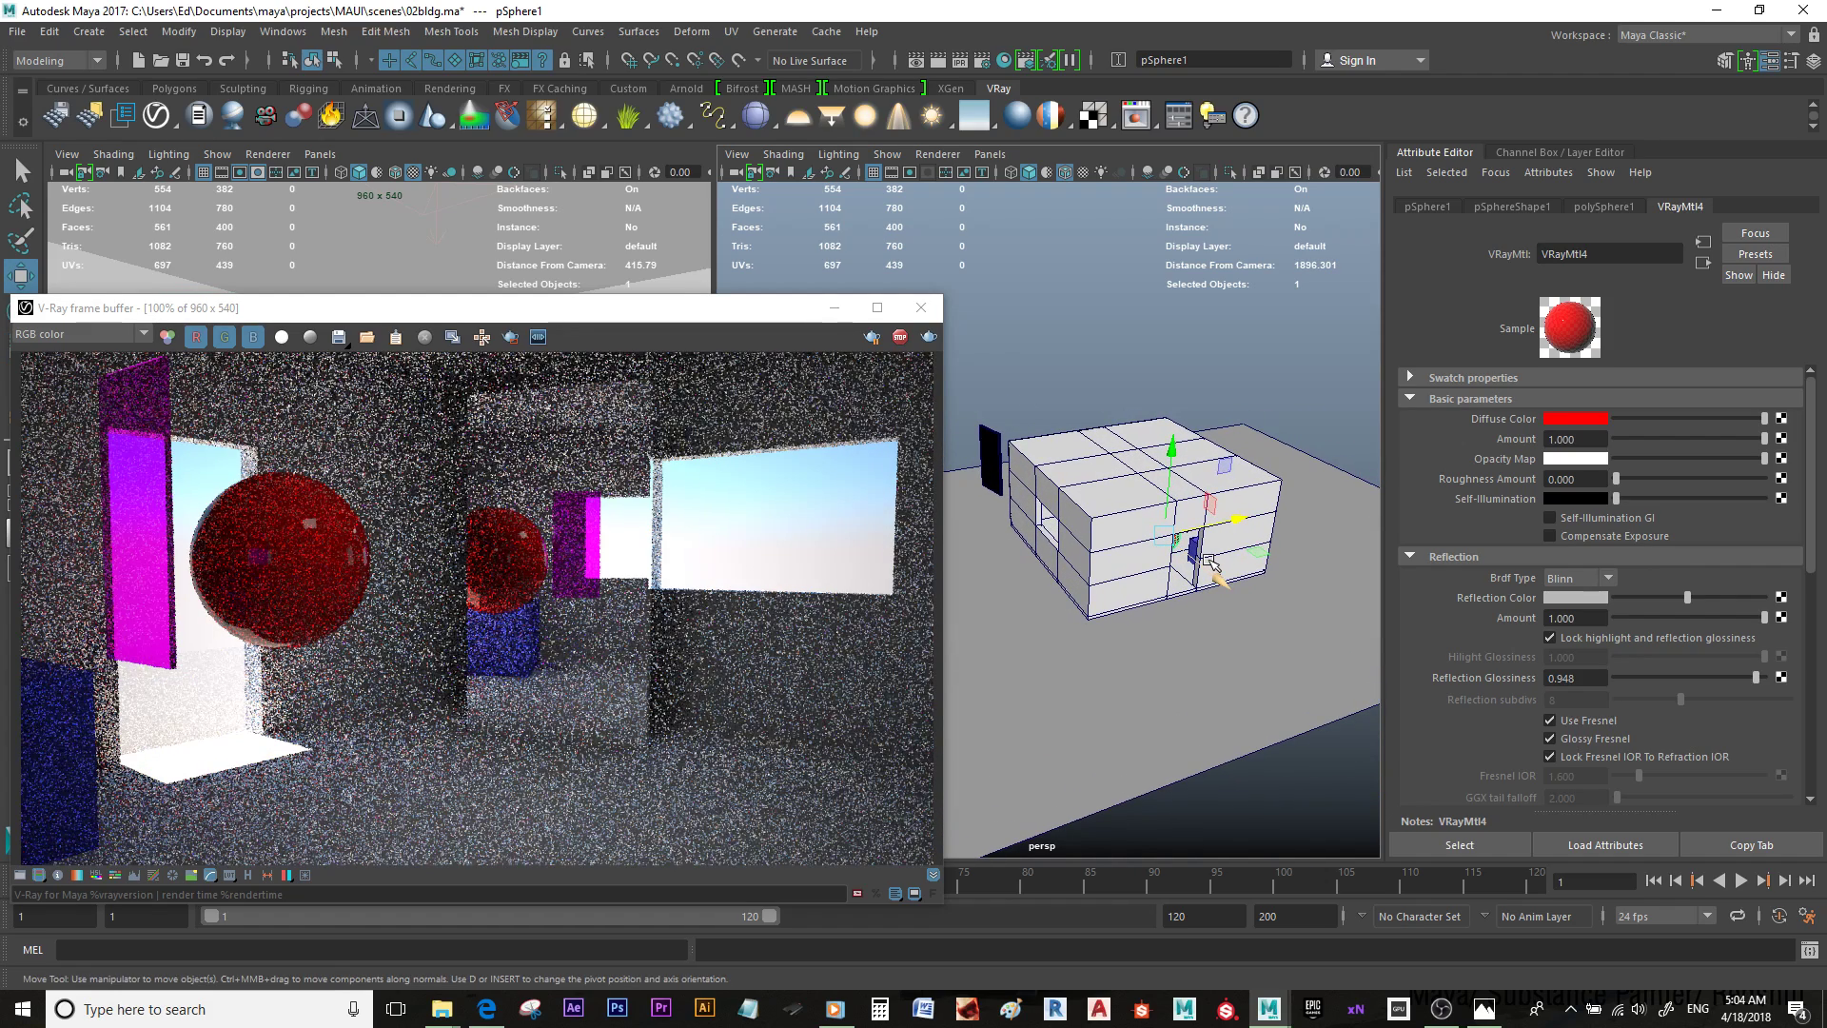
{"action": "key", "text": "e"}
{"action": "key", "text": "r"}
{"action": "key", "text": "w"}
{"action": "left_click_drag", "start_coordinate": [1162, 538], "coordinate": [1250, 564], "text": "alt"}
{"action": "left_click_drag", "start_coordinate": [1207, 547], "coordinate": [1235, 533], "text": "alt"}
{"action": "left_click_drag", "start_coordinate": [1196, 465], "coordinate": [1195, 484]}
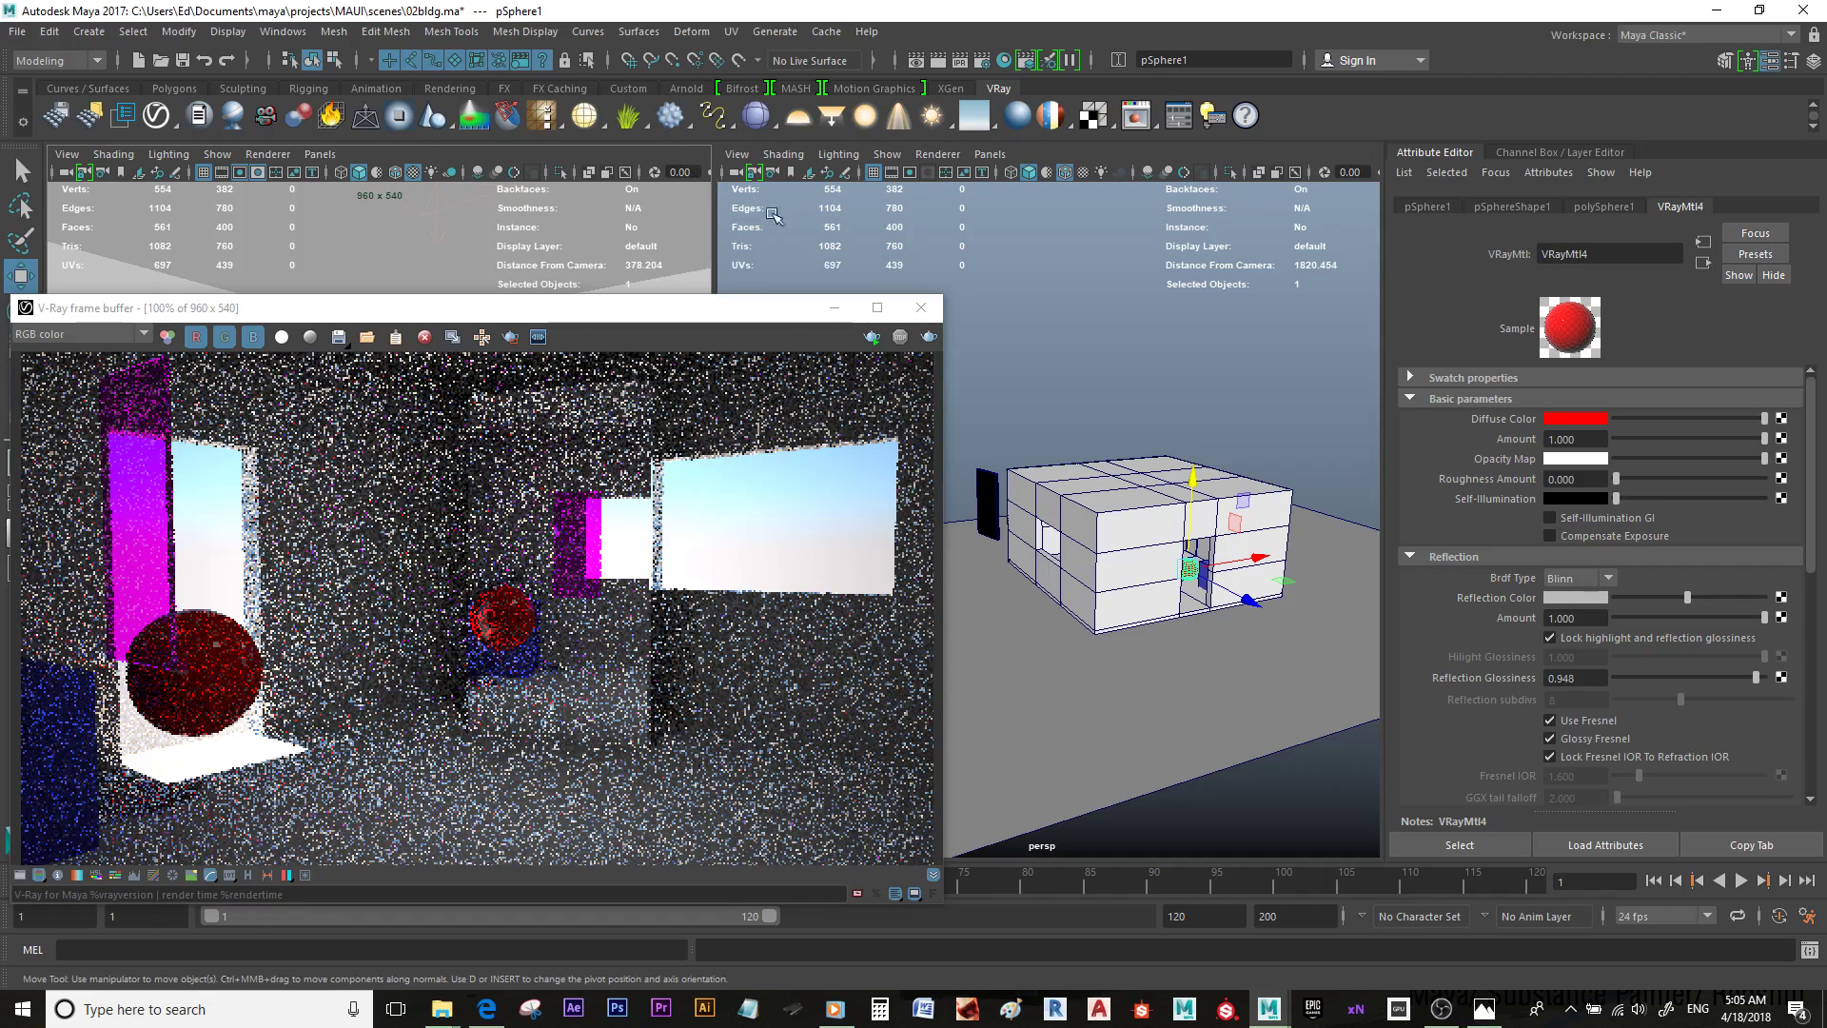
Step: Render the interior in the V-Ray frame buffer and save the image as a JPEG in the MAUI project's images folder
{"action": "left_click", "coordinate": [928, 336]}
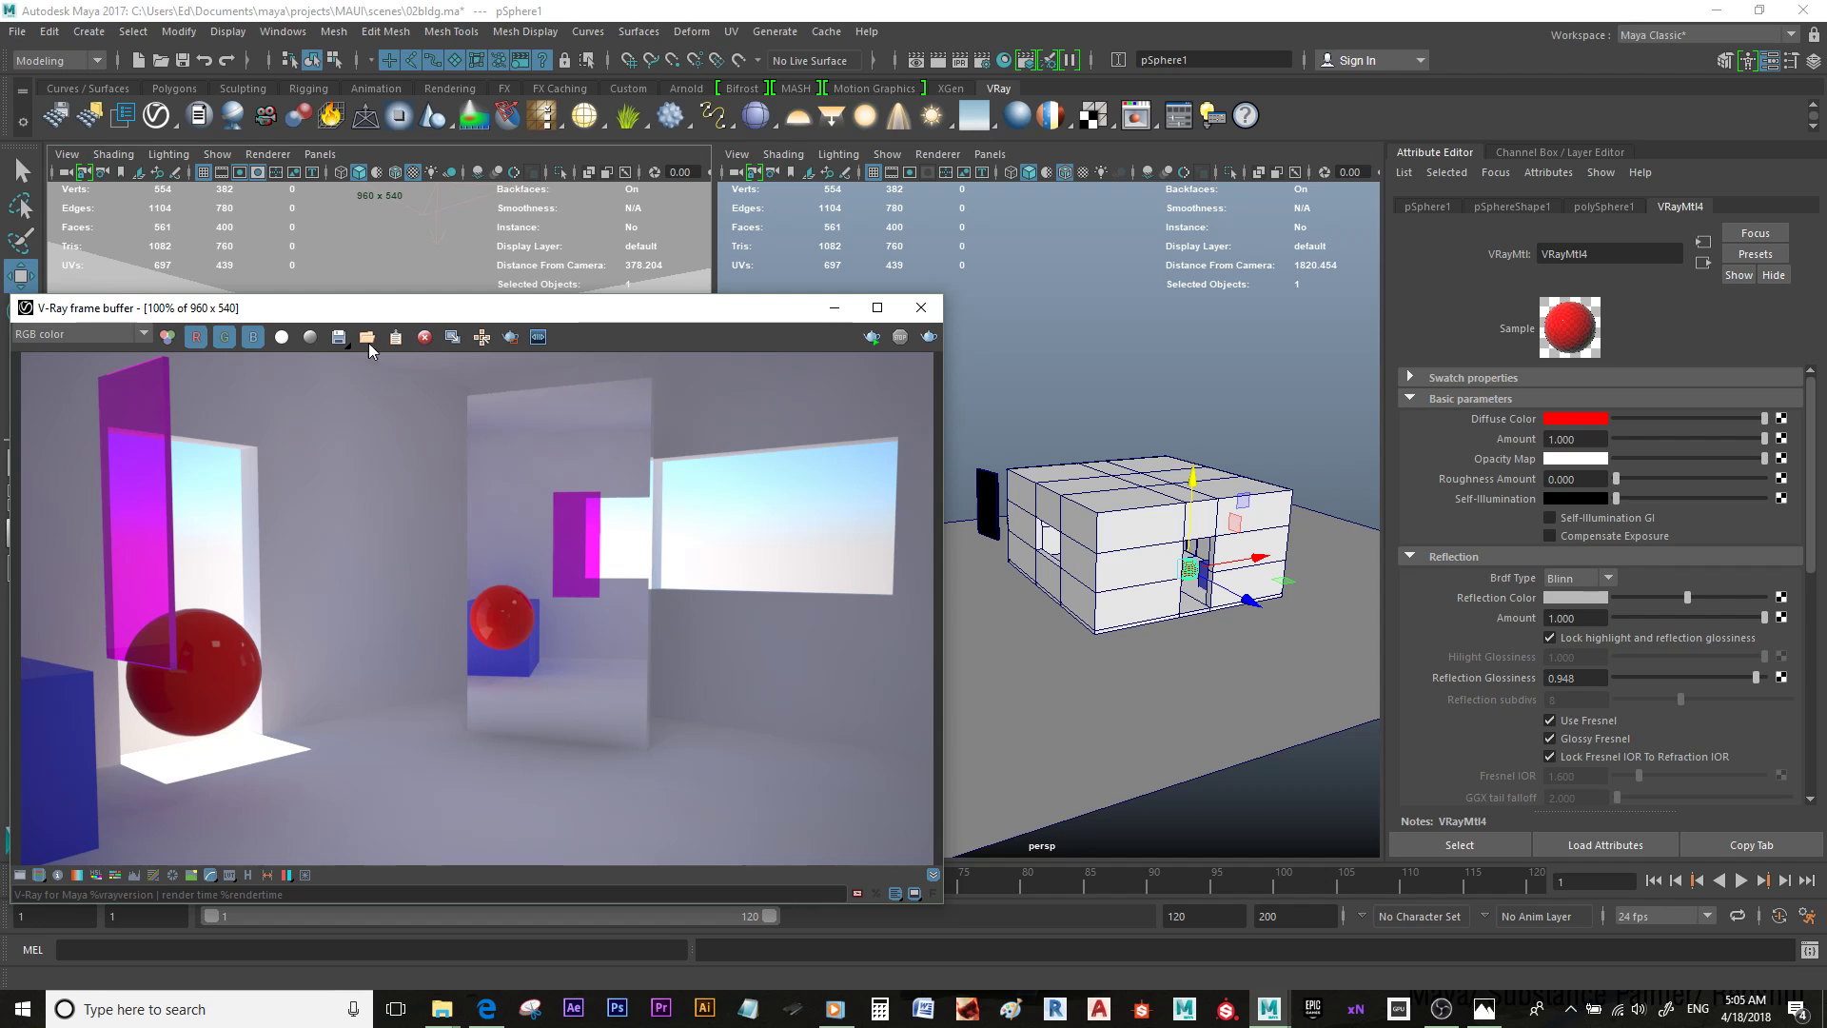
{"action": "left_click", "coordinate": [339, 339]}
{"action": "double_click", "coordinate": [605, 328]}
{"action": "left_click", "coordinate": [615, 327]}
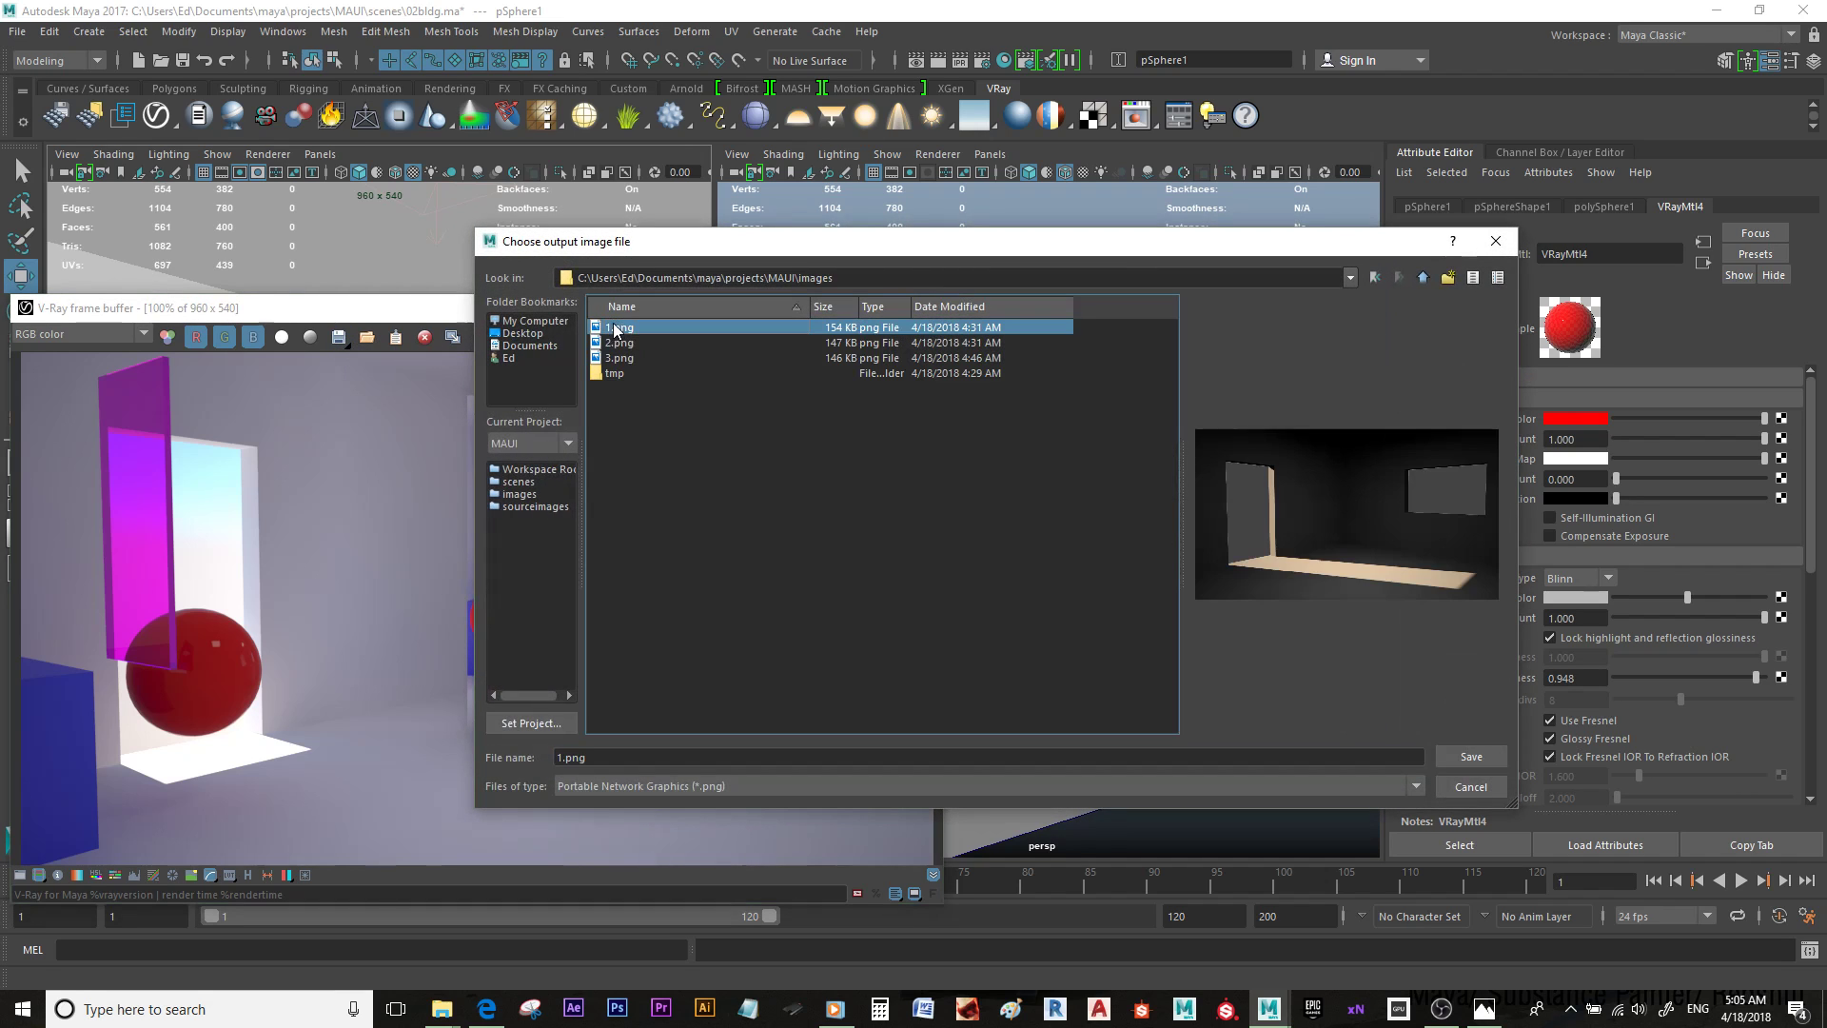
{"action": "left_click", "coordinate": [599, 786]}
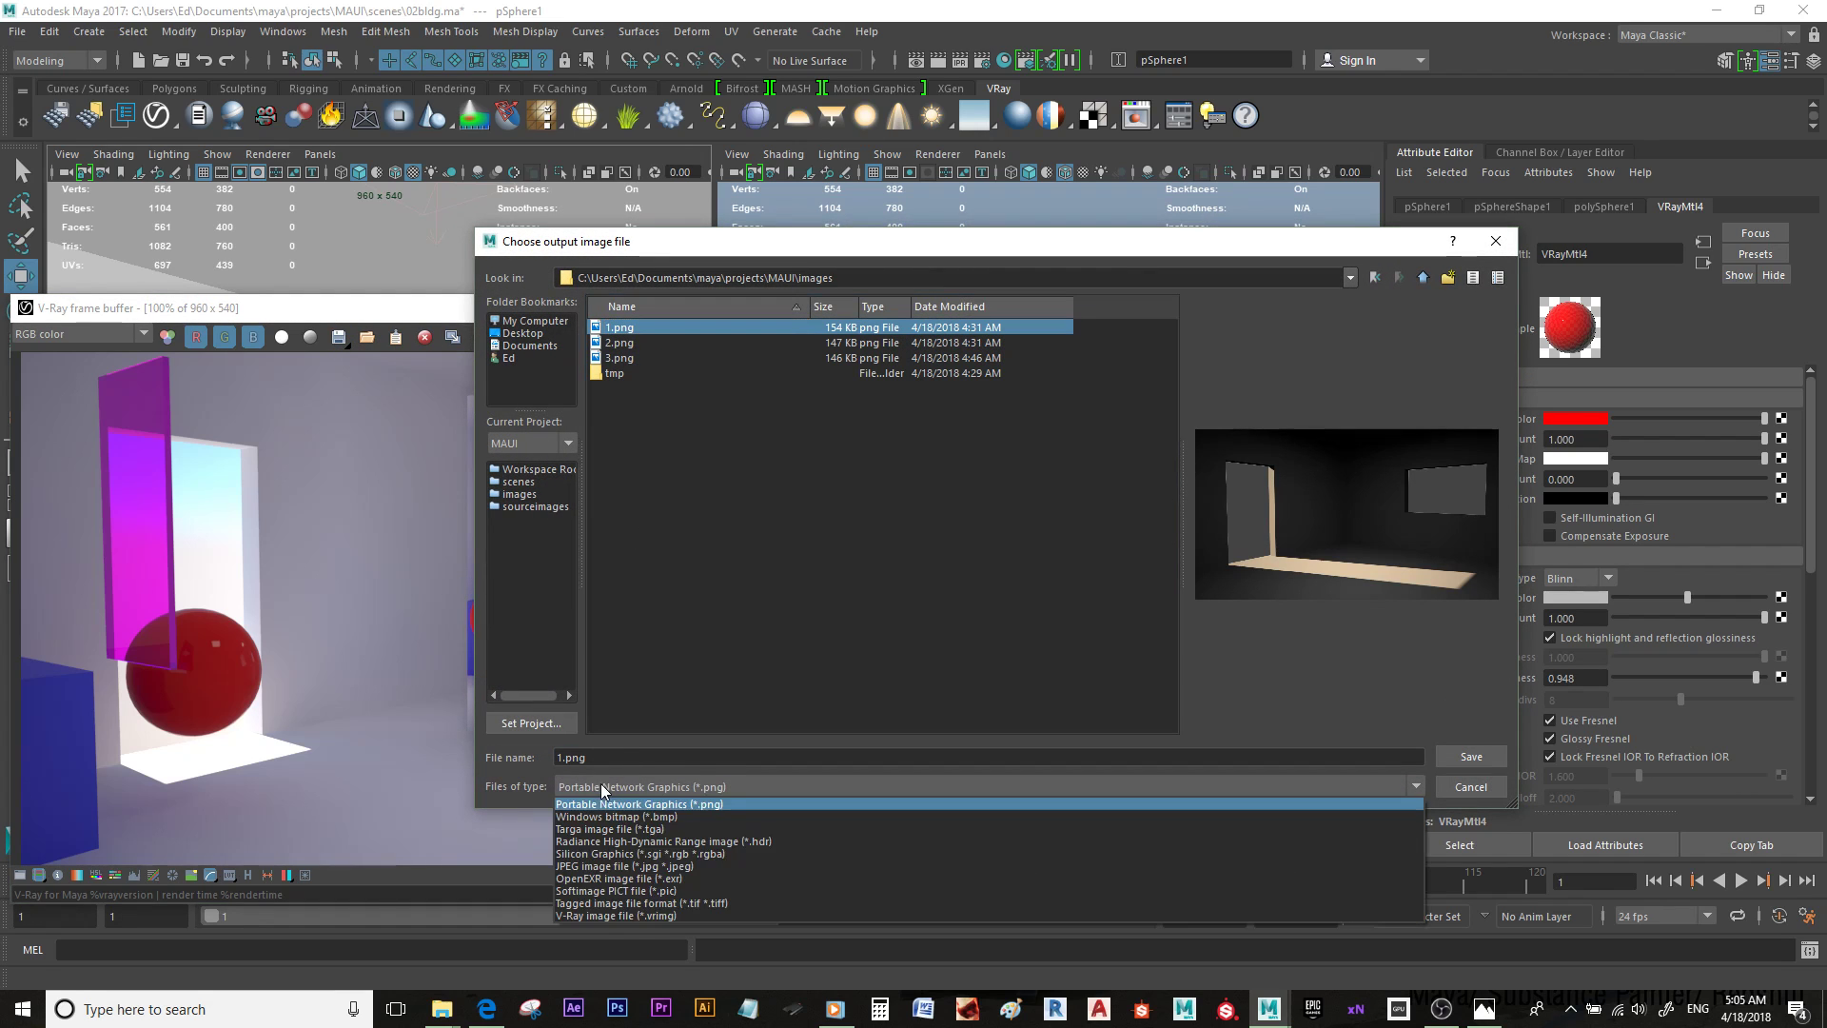
{"action": "left_click", "coordinate": [604, 866]}
{"action": "left_click", "coordinate": [619, 757]}
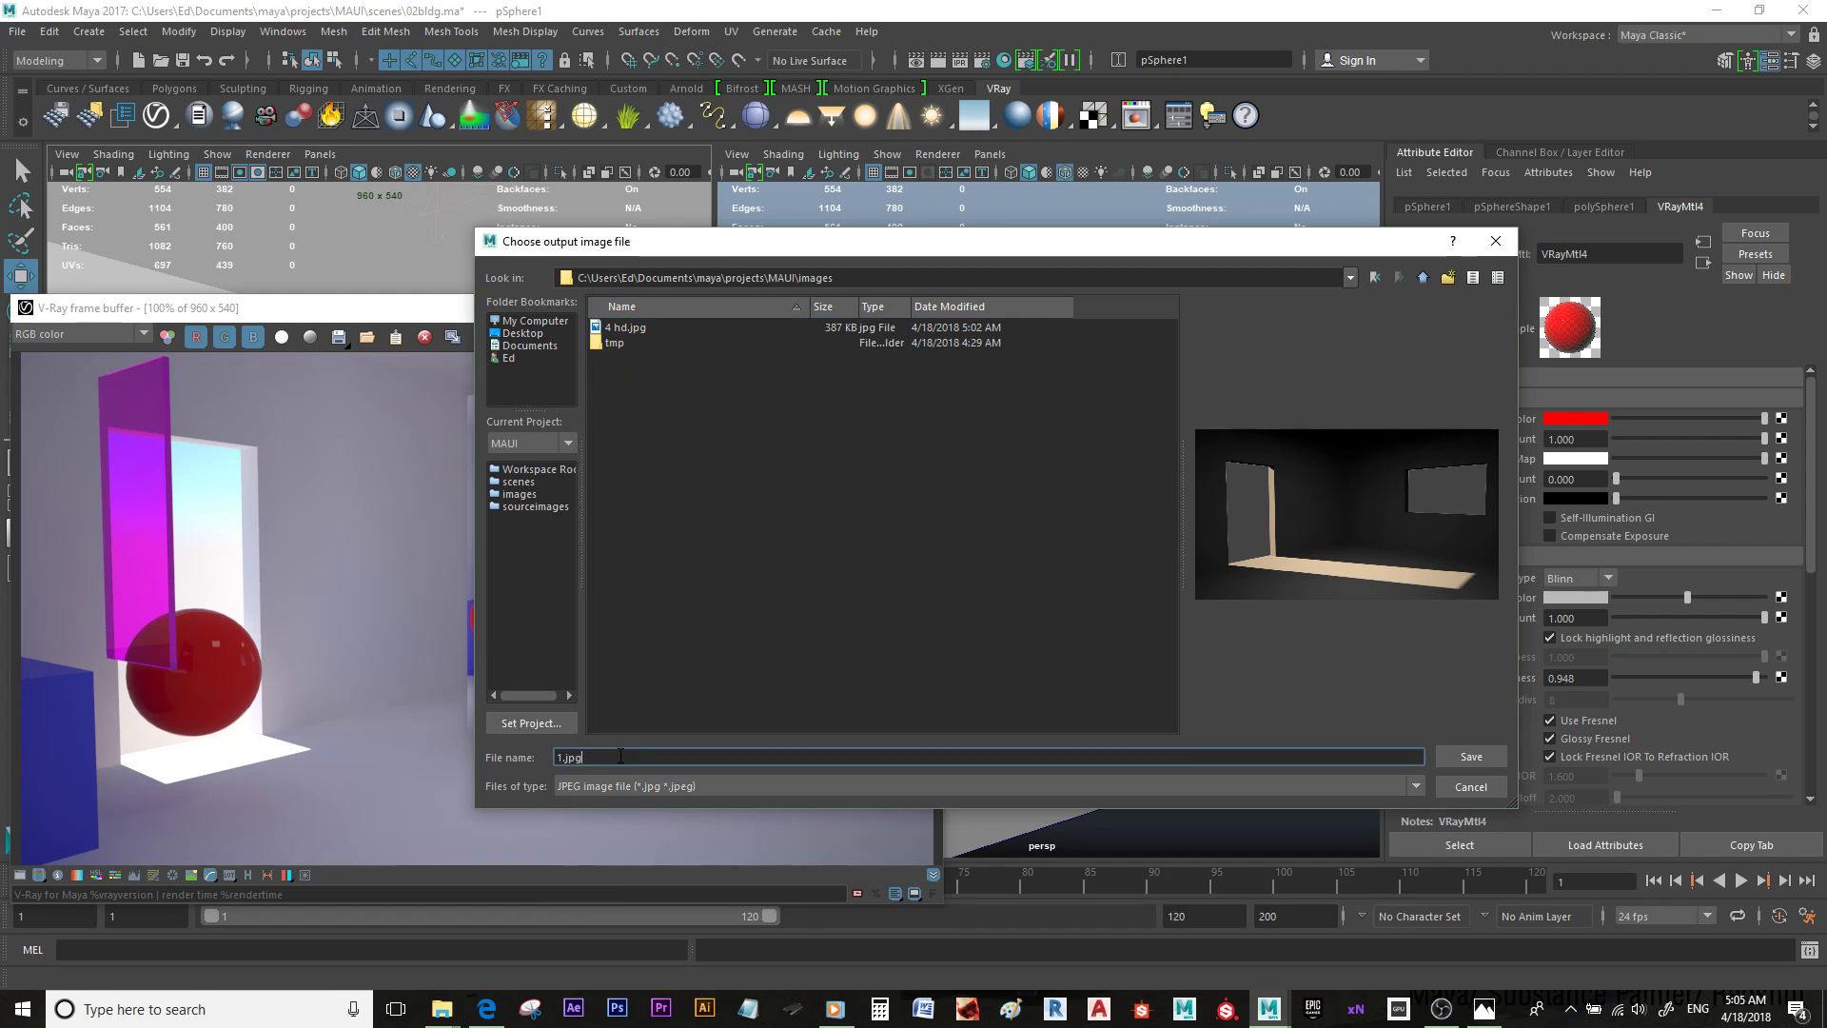
{"action": "left_click_drag", "start_coordinate": [621, 758], "coordinate": [542, 748]}
{"action": "key", "text": "Return"}
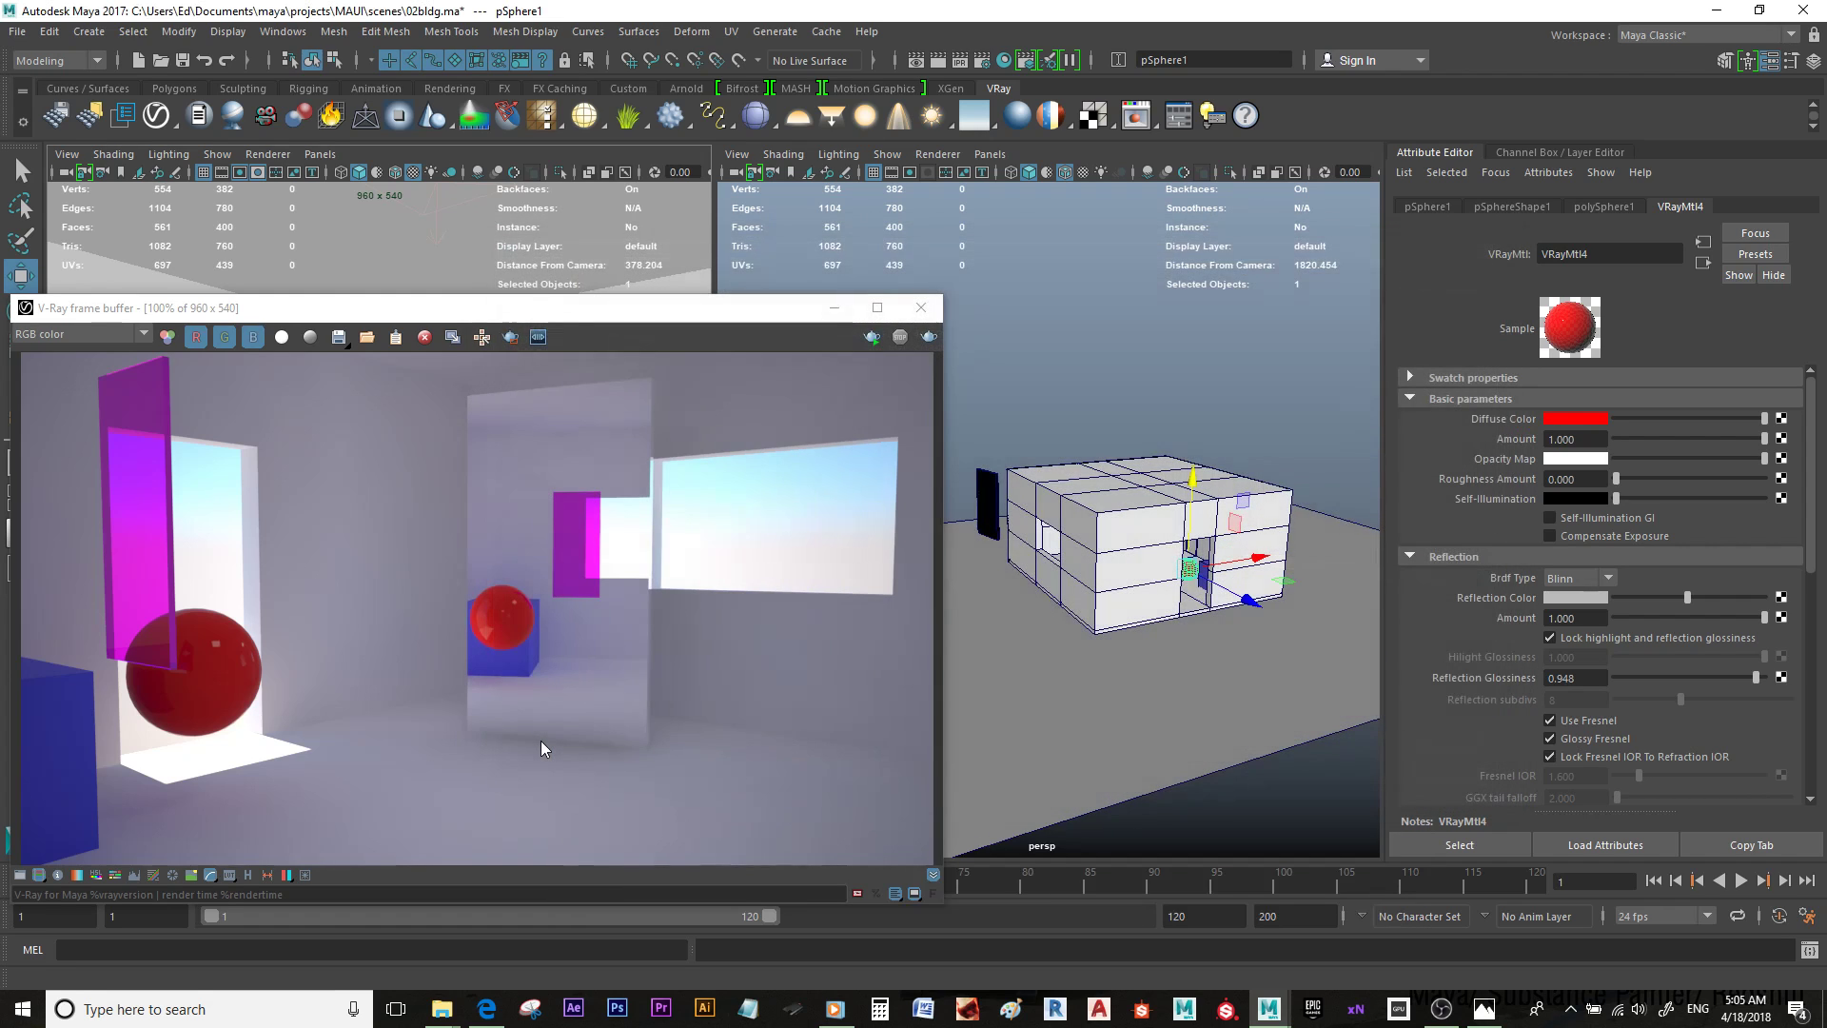
Step: Set the render resolution preset to HD 1080 and render the interior again in the V-Ray frame buffer
{"action": "left_click", "coordinate": [982, 60]}
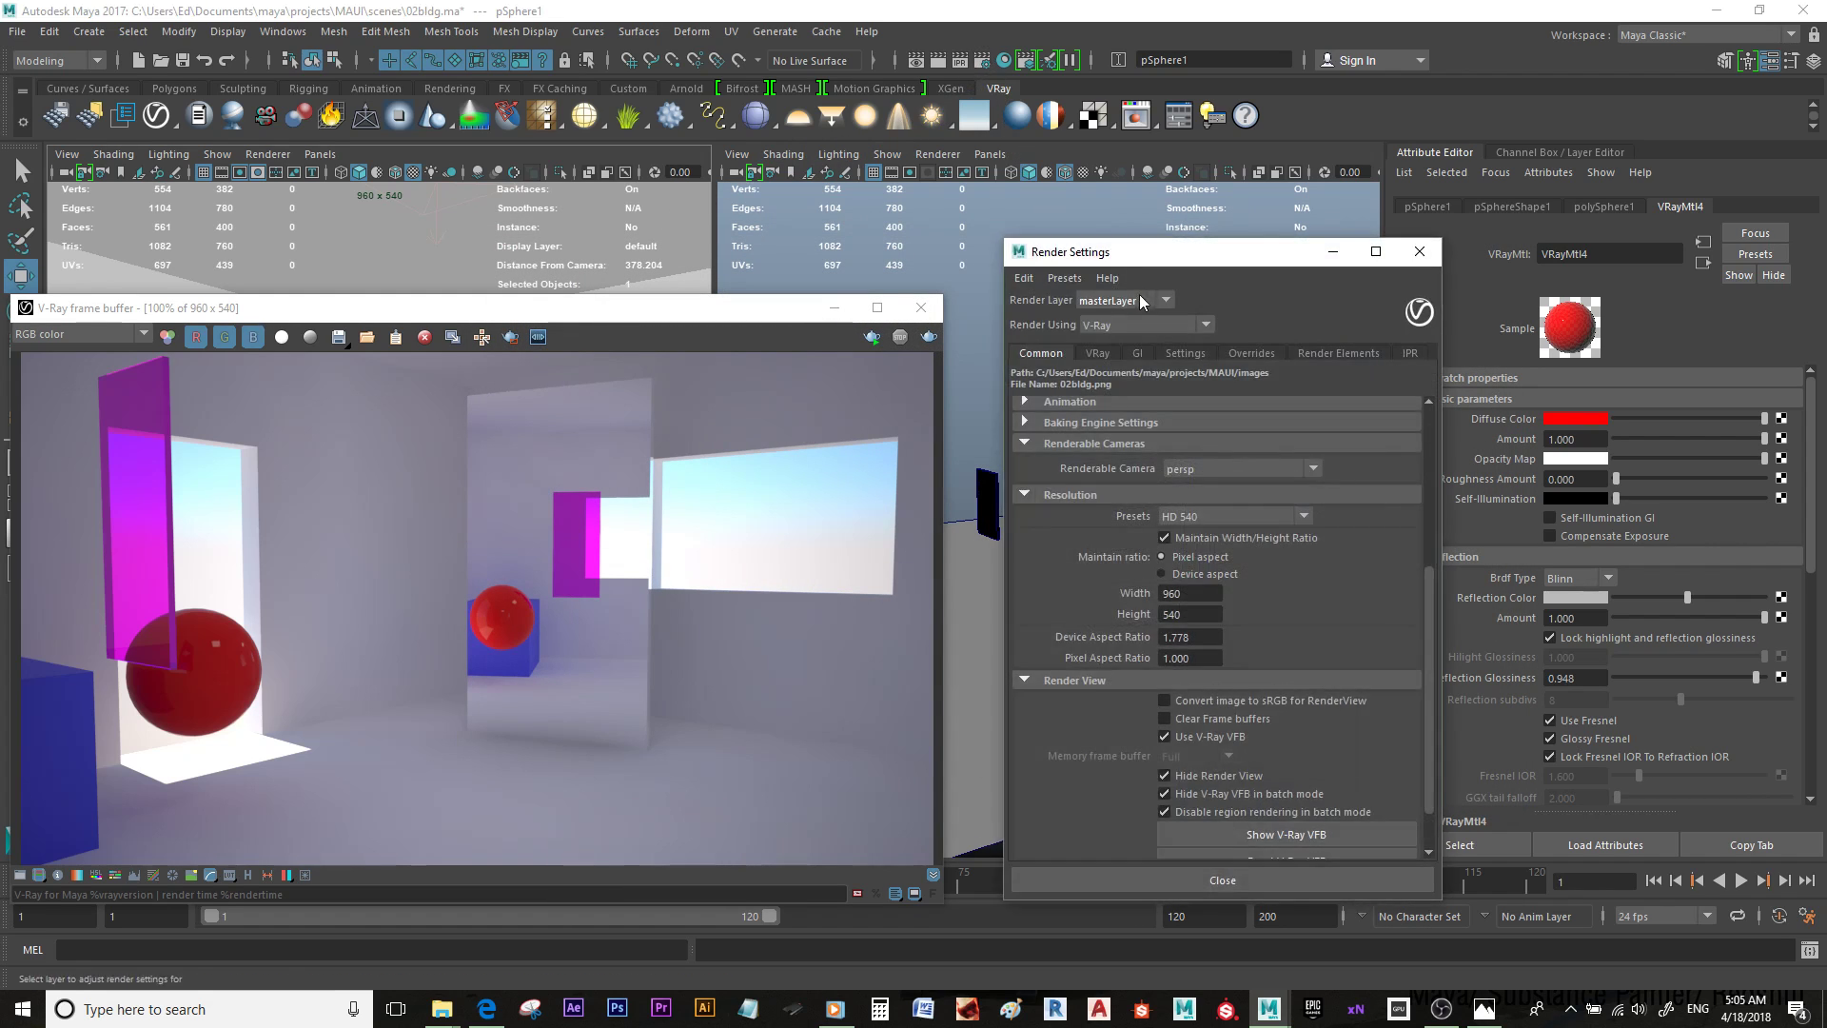
{"action": "key", "text": "XF86AudioRaiseVolume"}
{"action": "key", "text": "XF86AudioRaiseVolume"}
{"action": "left_click", "coordinate": [1305, 517]}
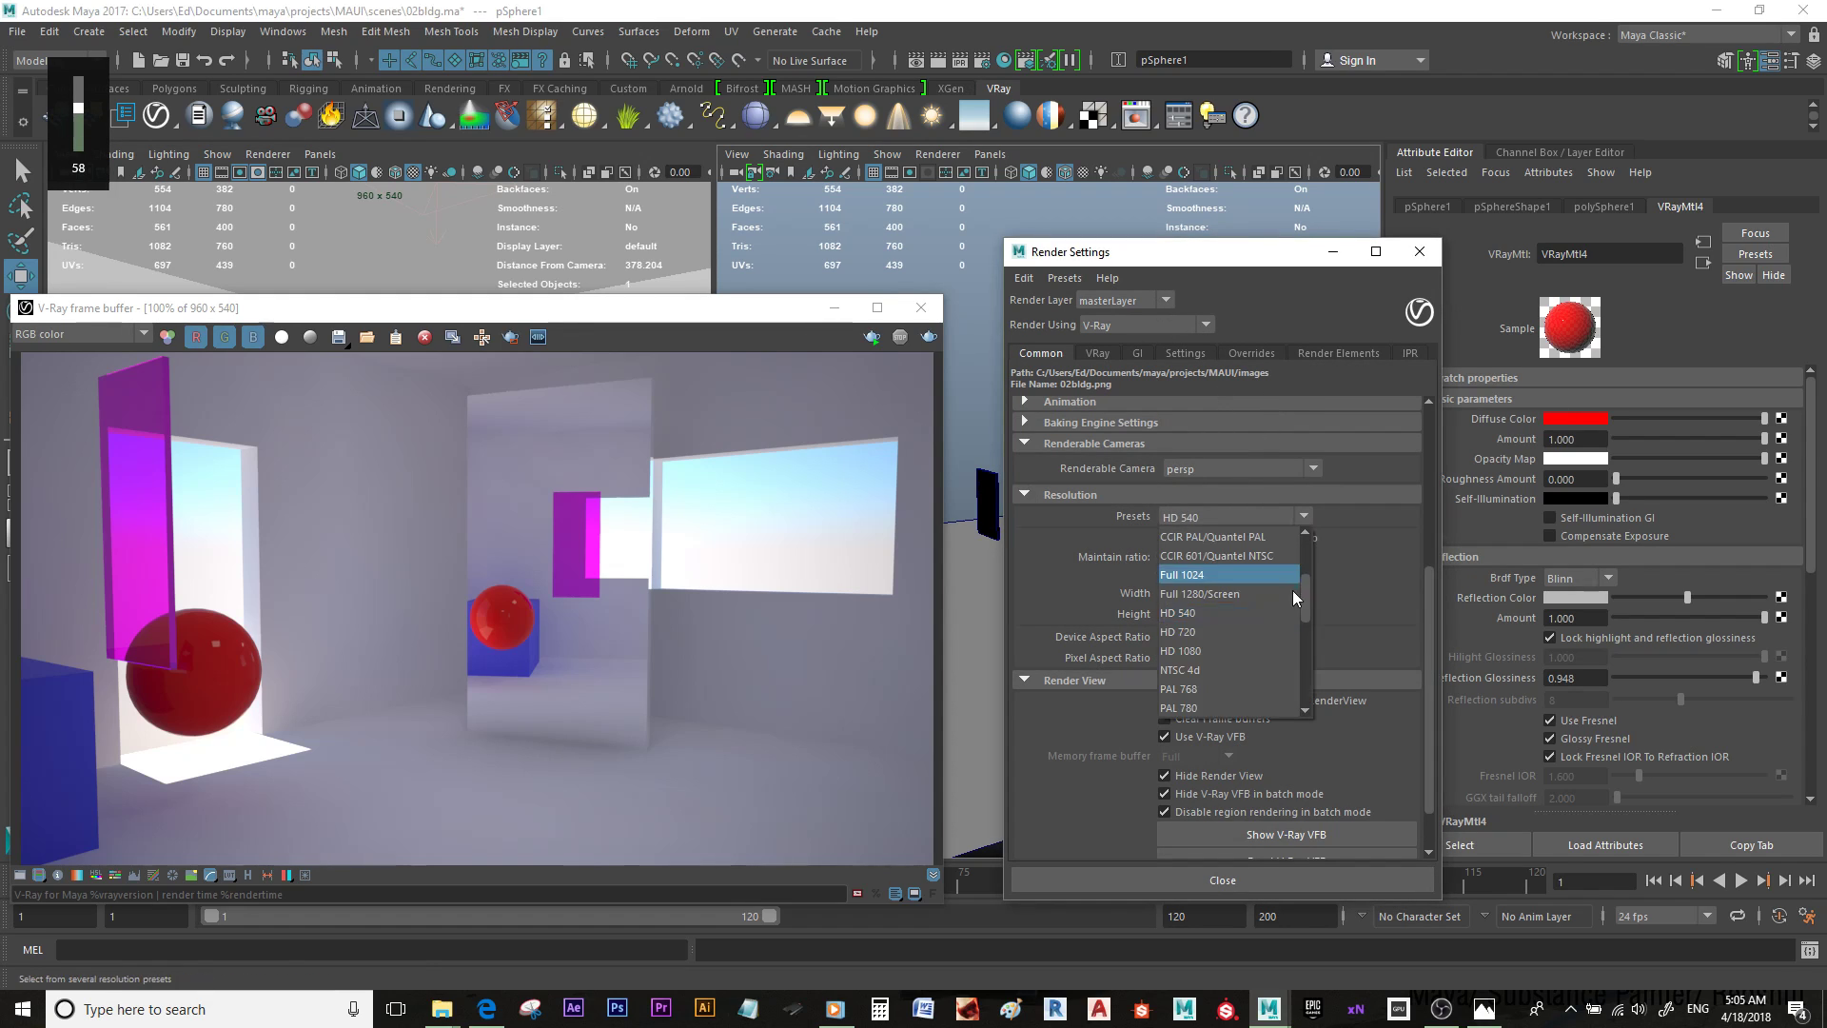
{"action": "left_click", "coordinate": [1259, 649]}
{"action": "left_click", "coordinate": [1223, 881]}
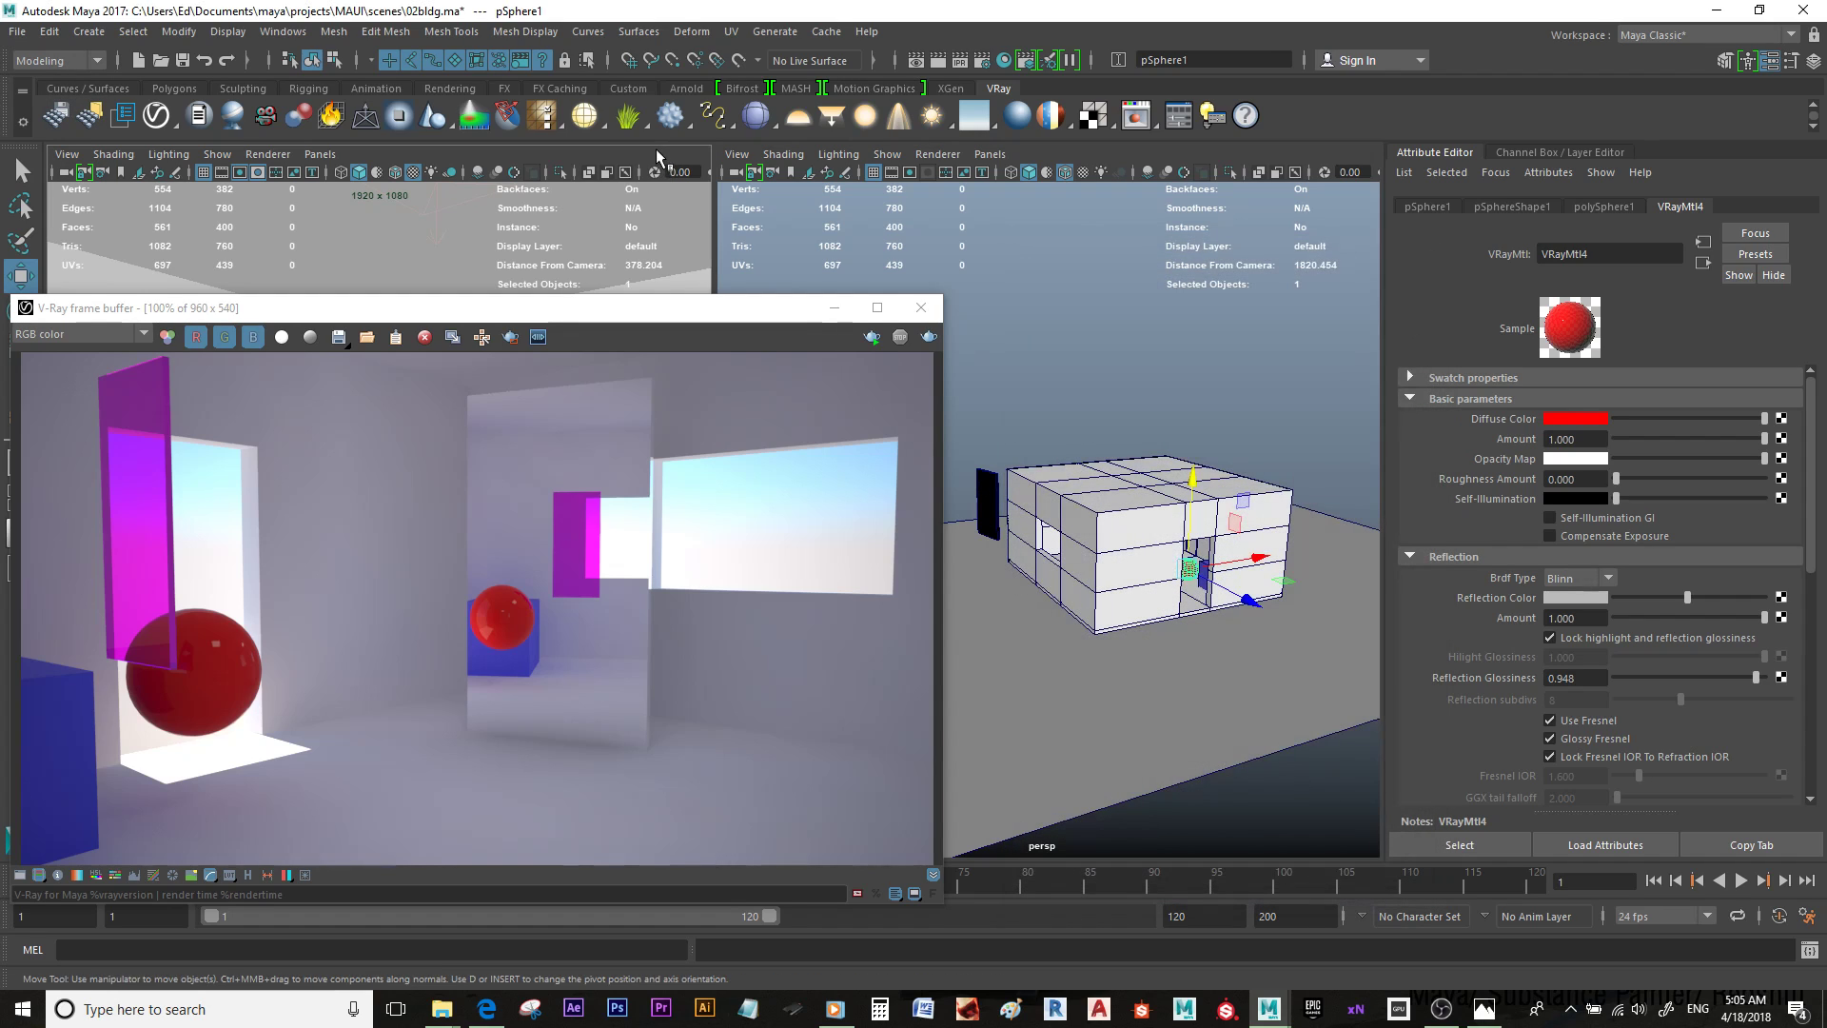
{"action": "left_click", "coordinate": [929, 337]}
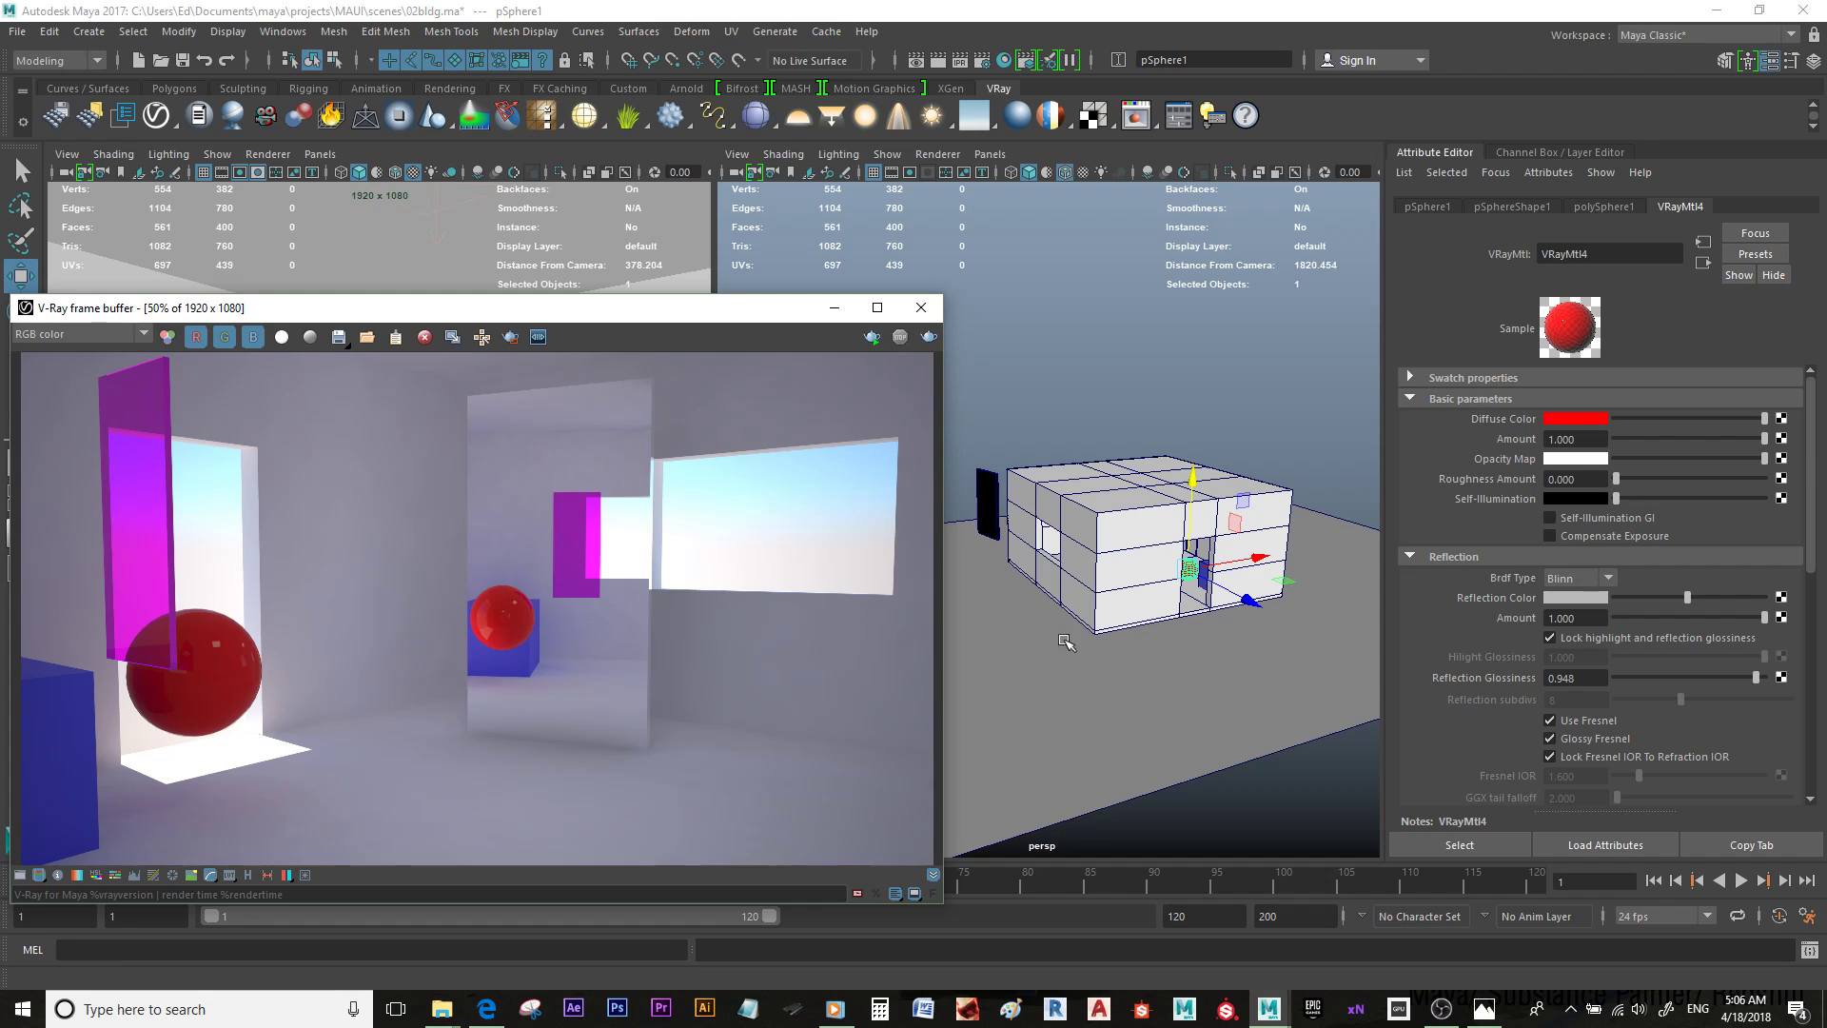
Step: Check the render time of the last completed frame in the V-Ray stamp variables
{"action": "left_click", "coordinate": [874, 892]}
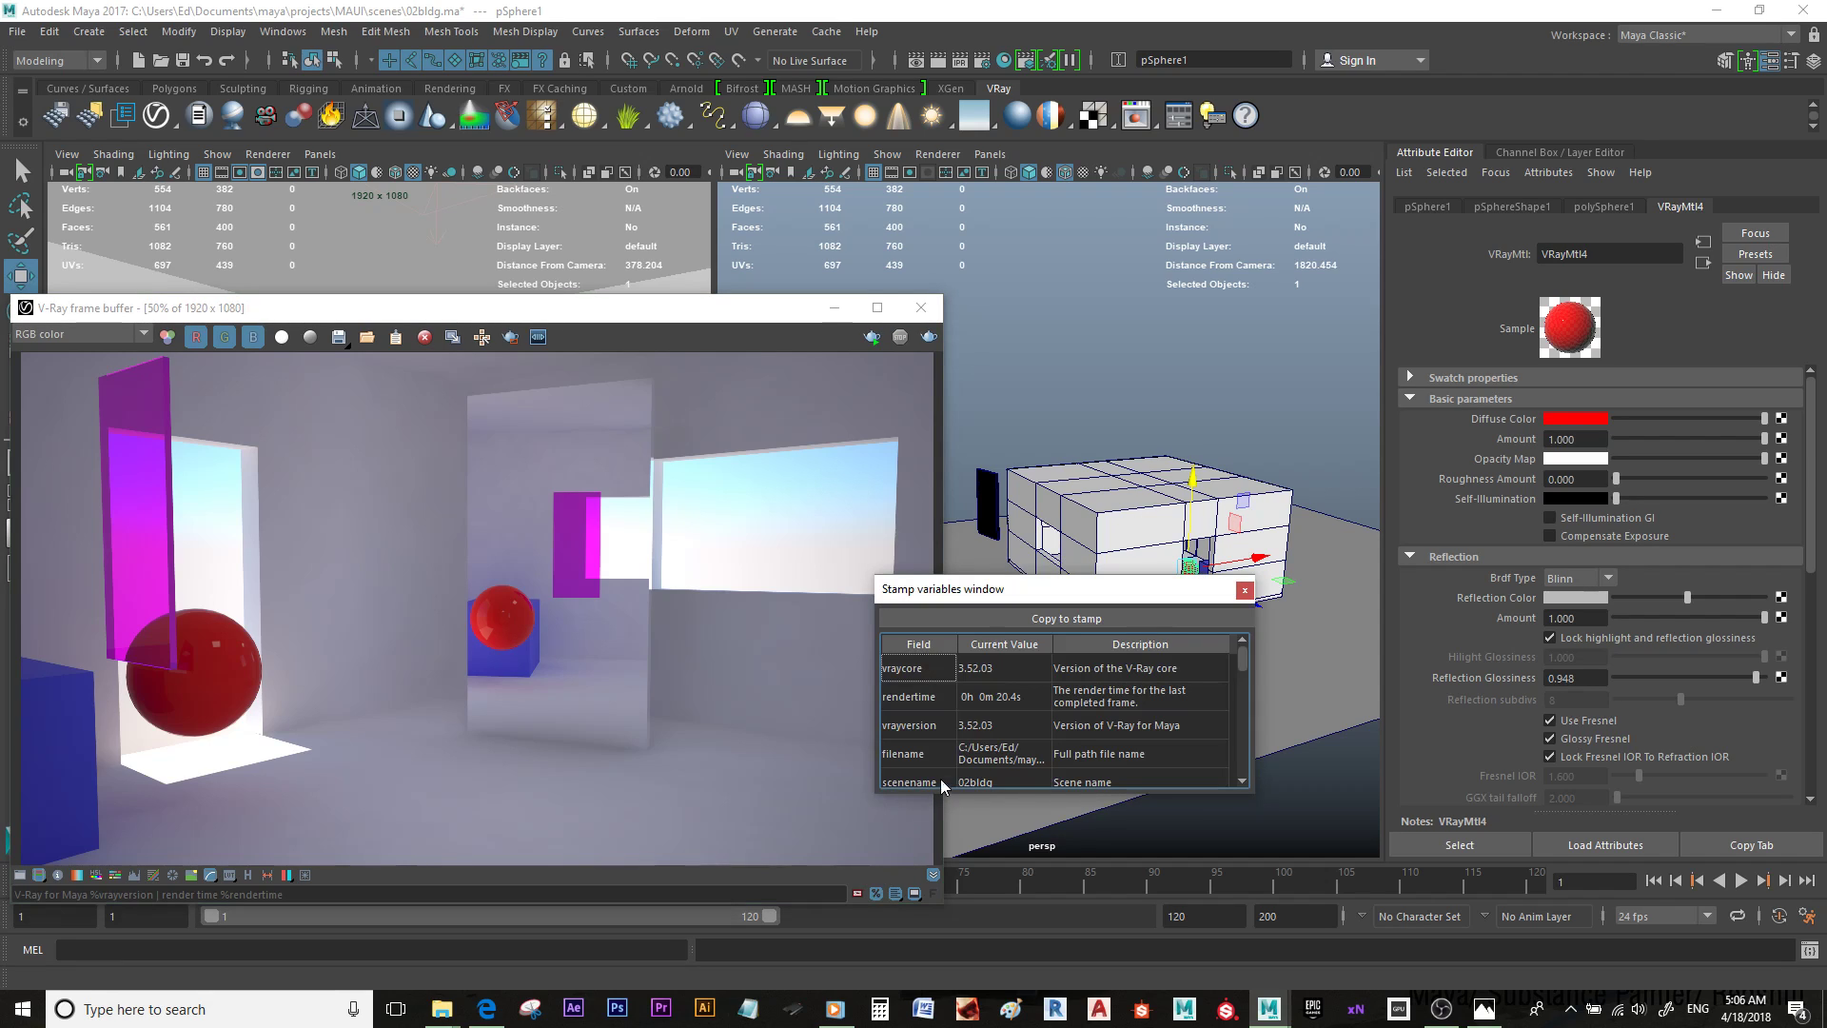
{"action": "left_click", "coordinate": [1027, 702]}
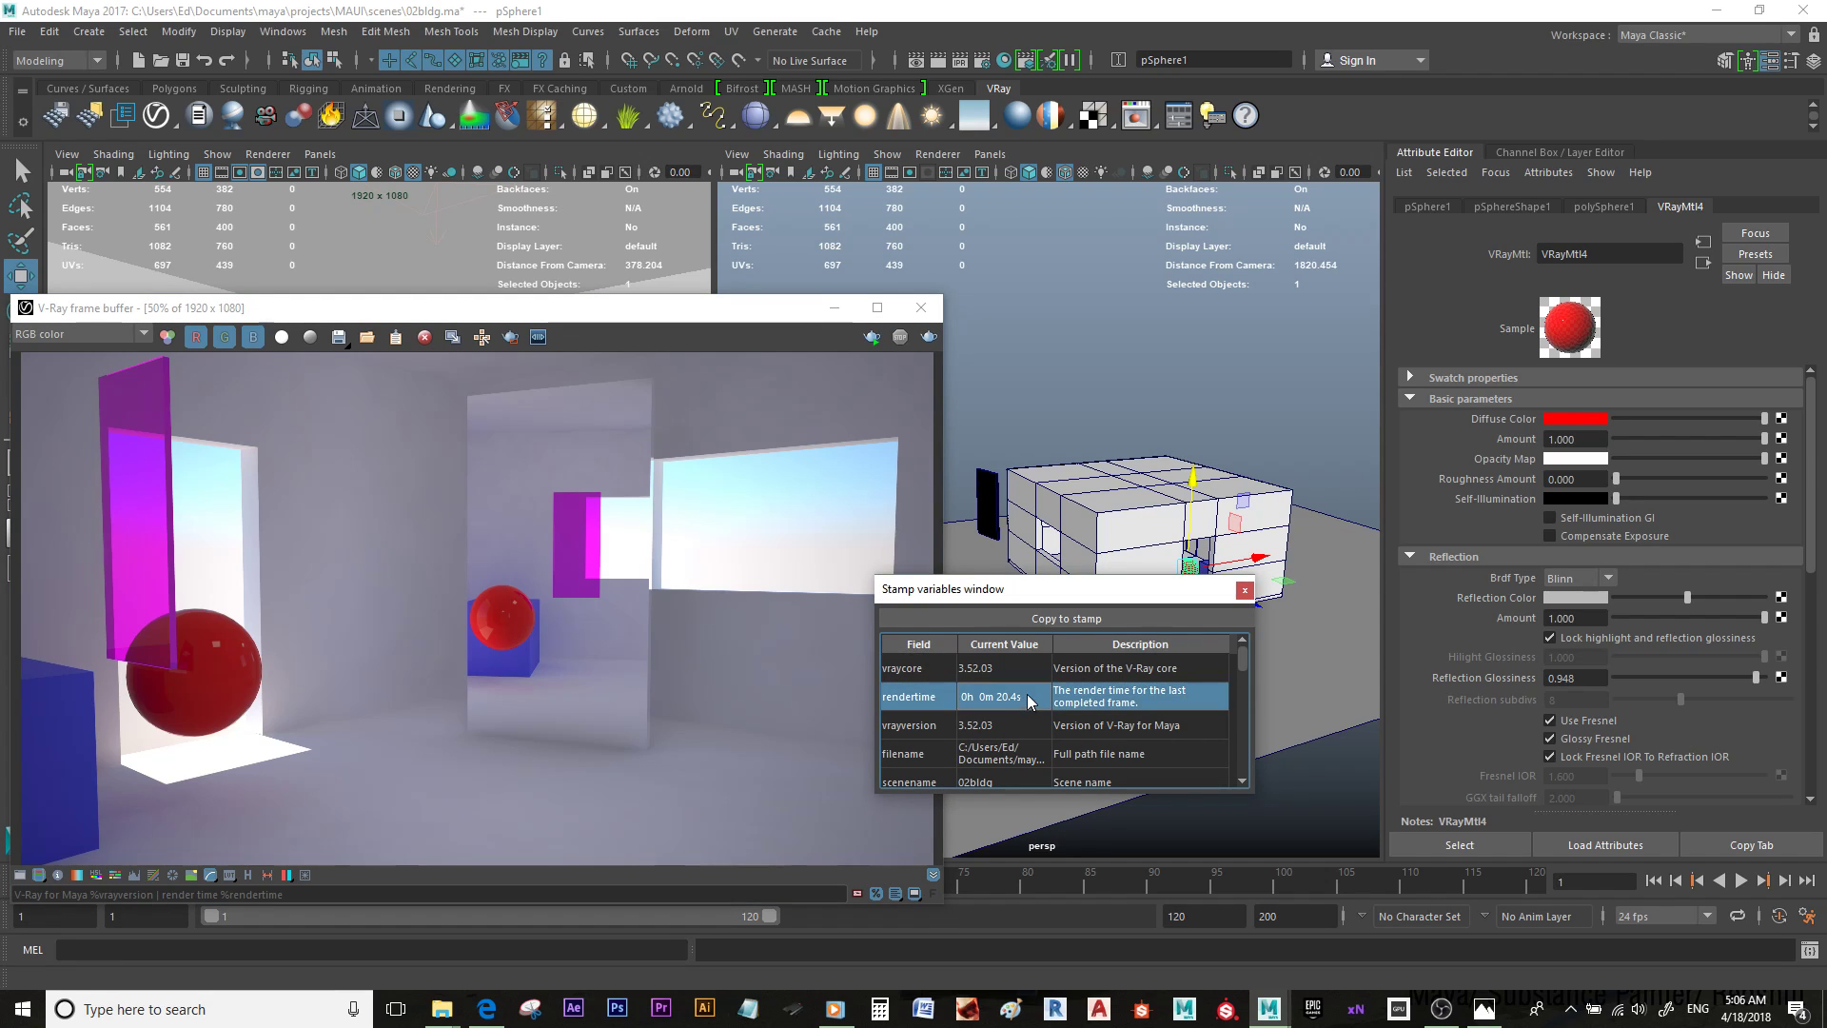
{"action": "left_click_drag", "start_coordinate": [746, 307], "coordinate": [773, 295]}
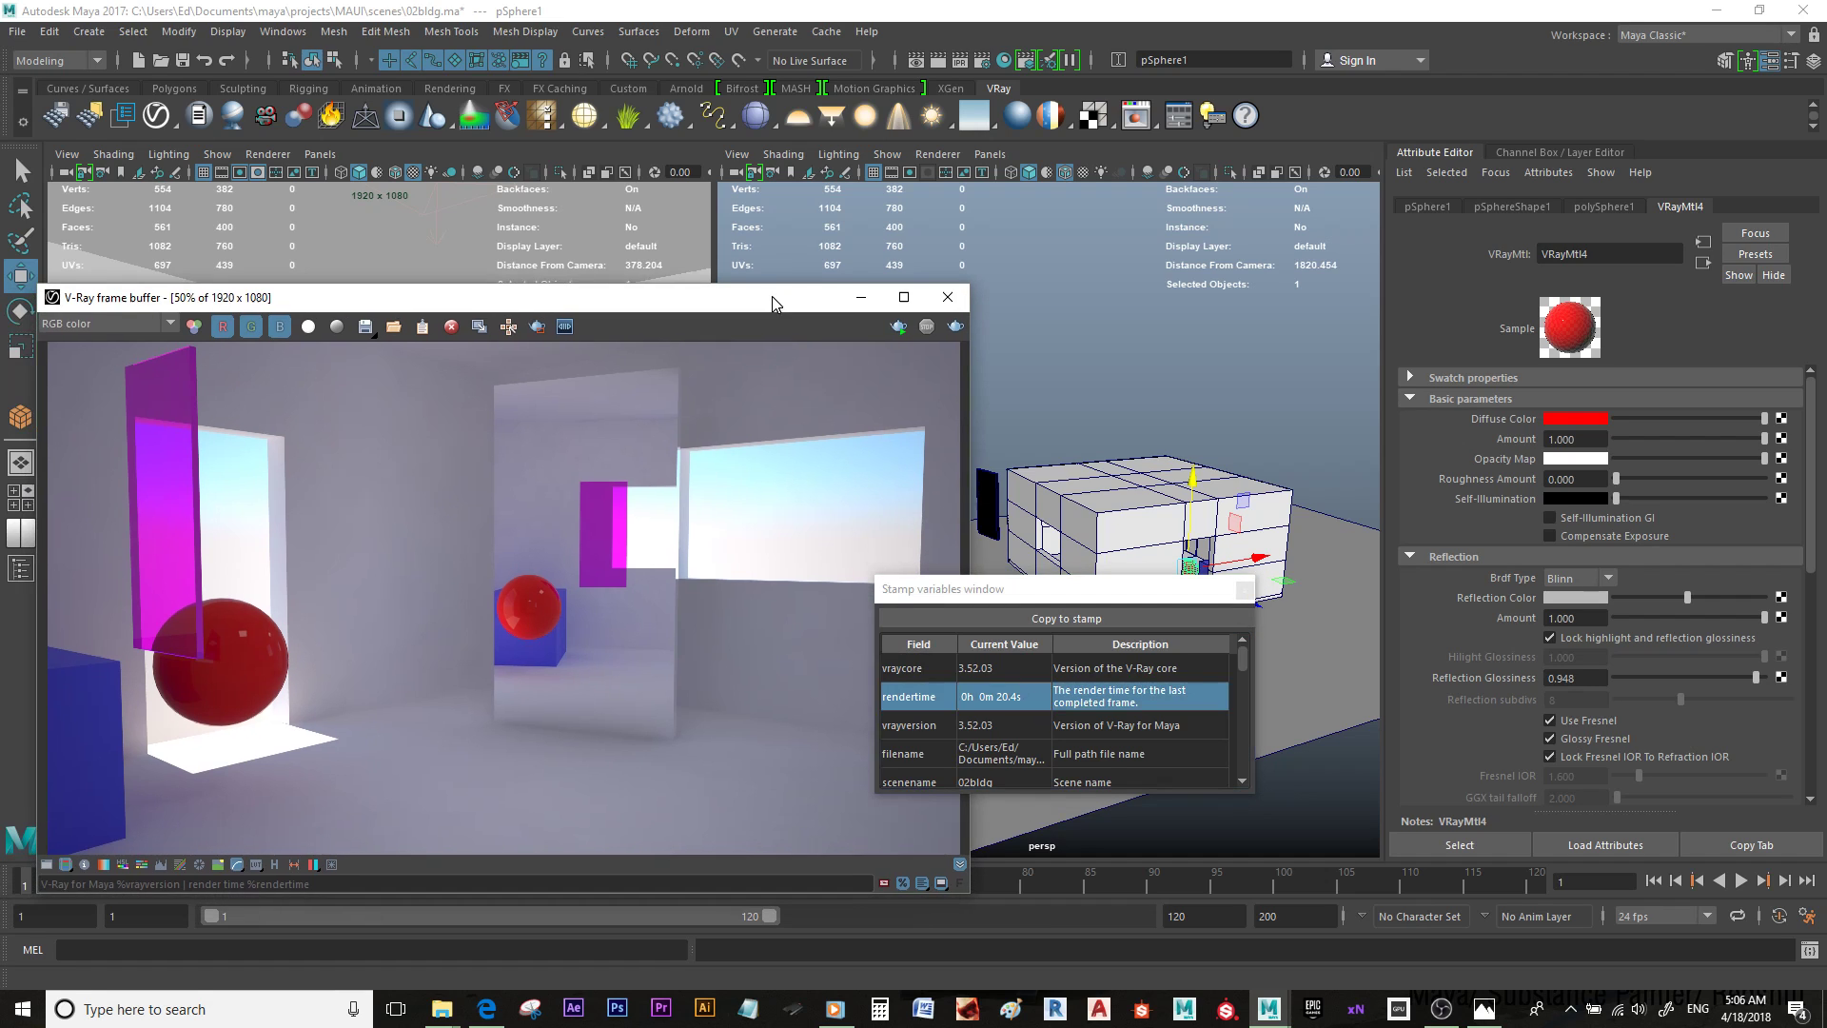
Step: Save the rendered interior as a JPEG image named "5 hd1080" in the MAUI project's images folder
{"action": "left_click", "coordinate": [366, 327]}
{"action": "double_click", "coordinate": [632, 328]}
{"action": "left_click", "coordinate": [632, 328]}
{"action": "left_click_drag", "start_coordinate": [590, 757], "coordinate": [527, 754]}
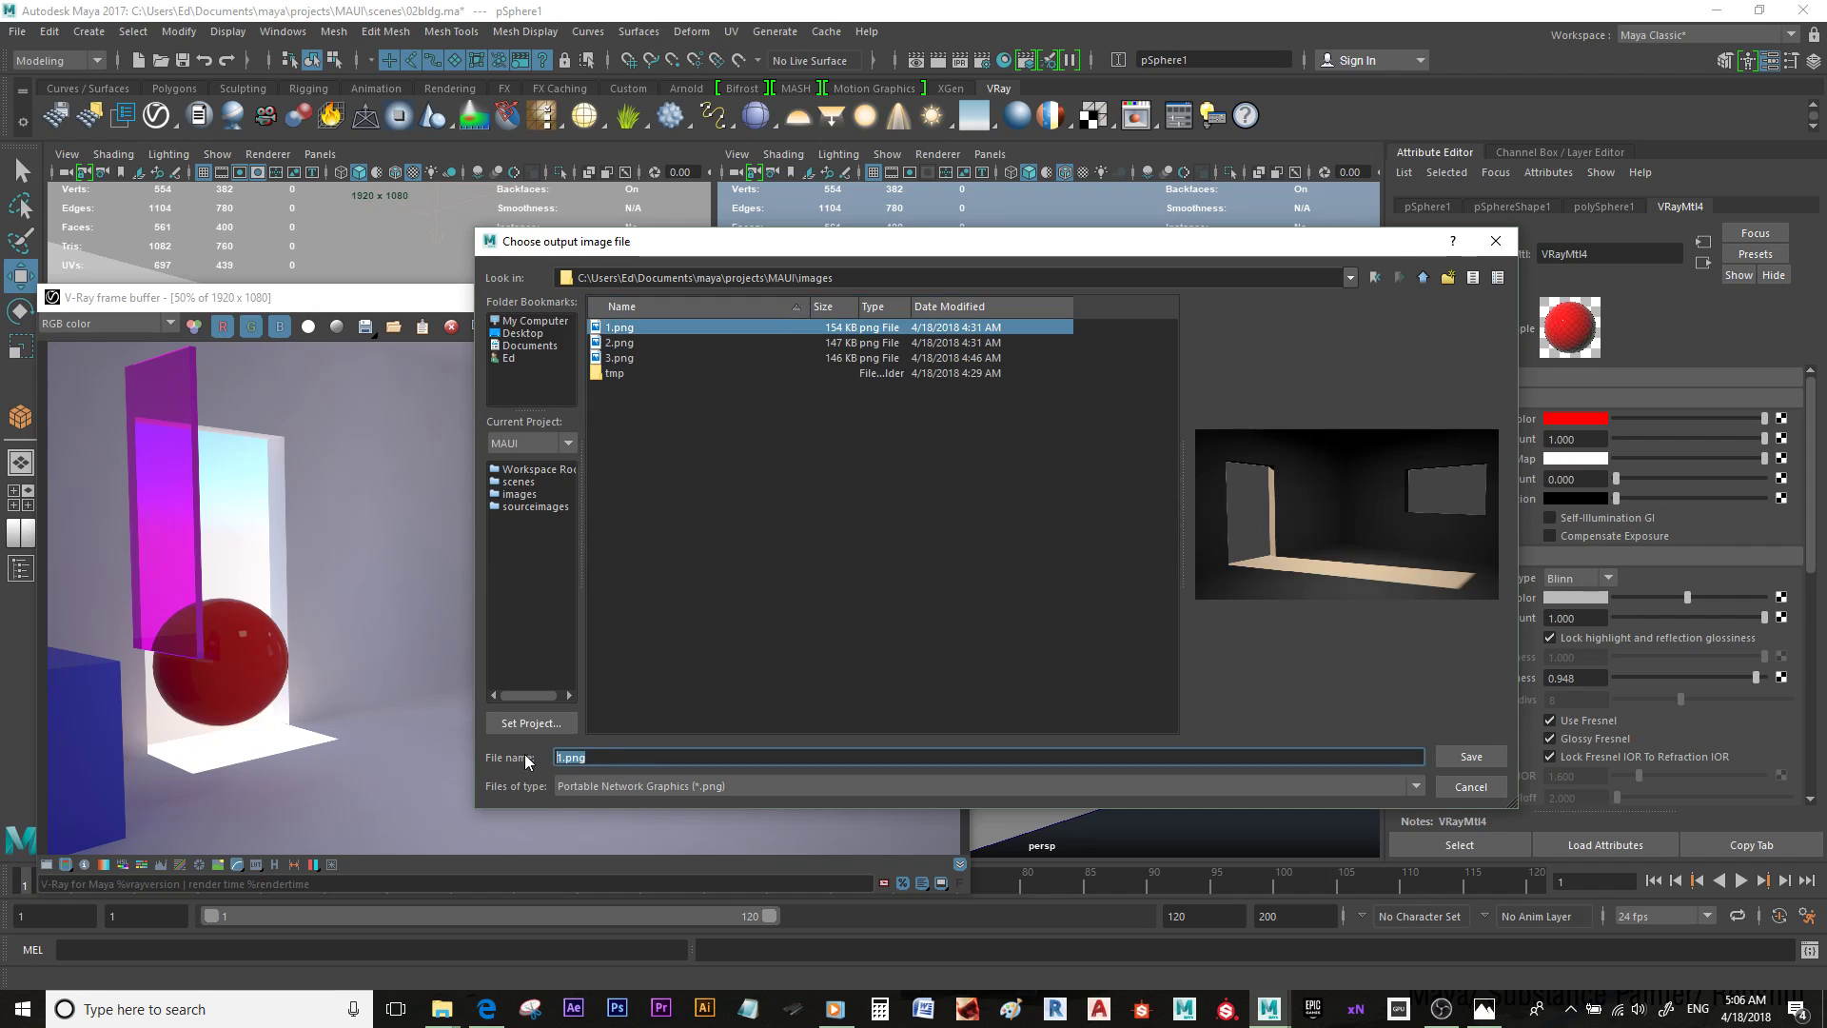
{"action": "type", "text": "5"}
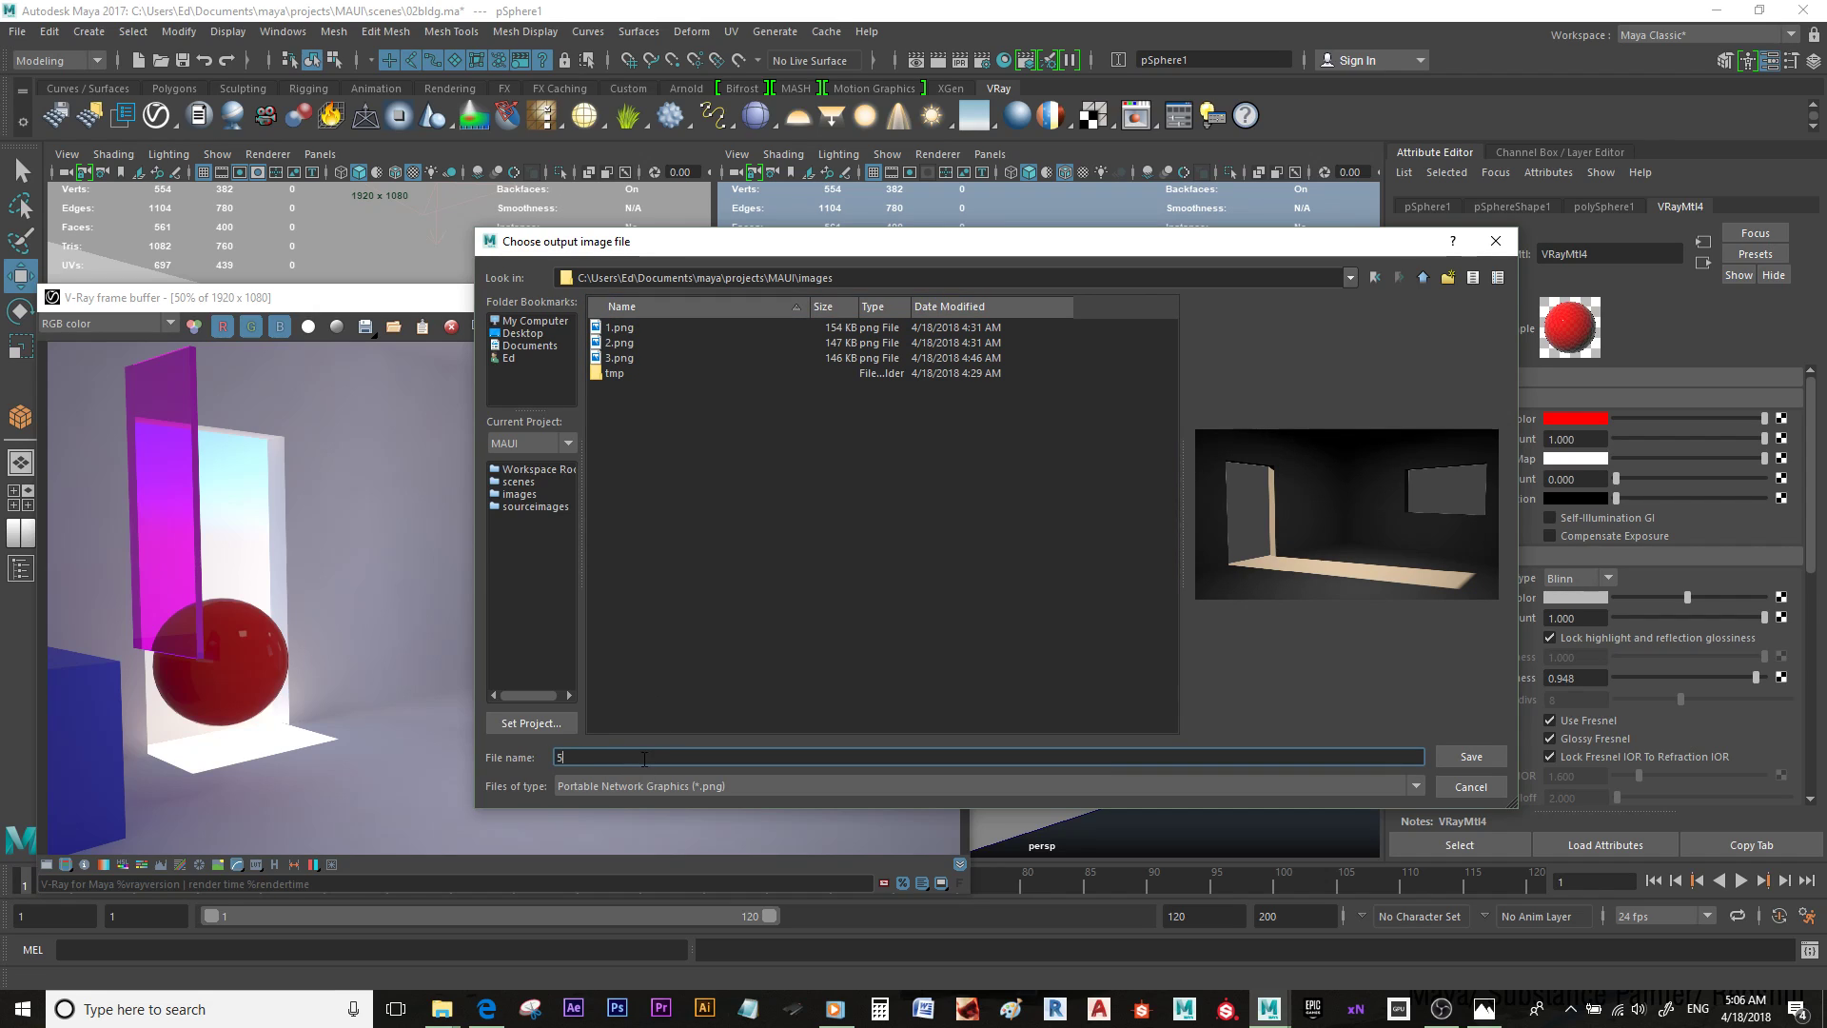
{"action": "left_click", "coordinate": [831, 786]}
{"action": "left_click", "coordinate": [763, 866]}
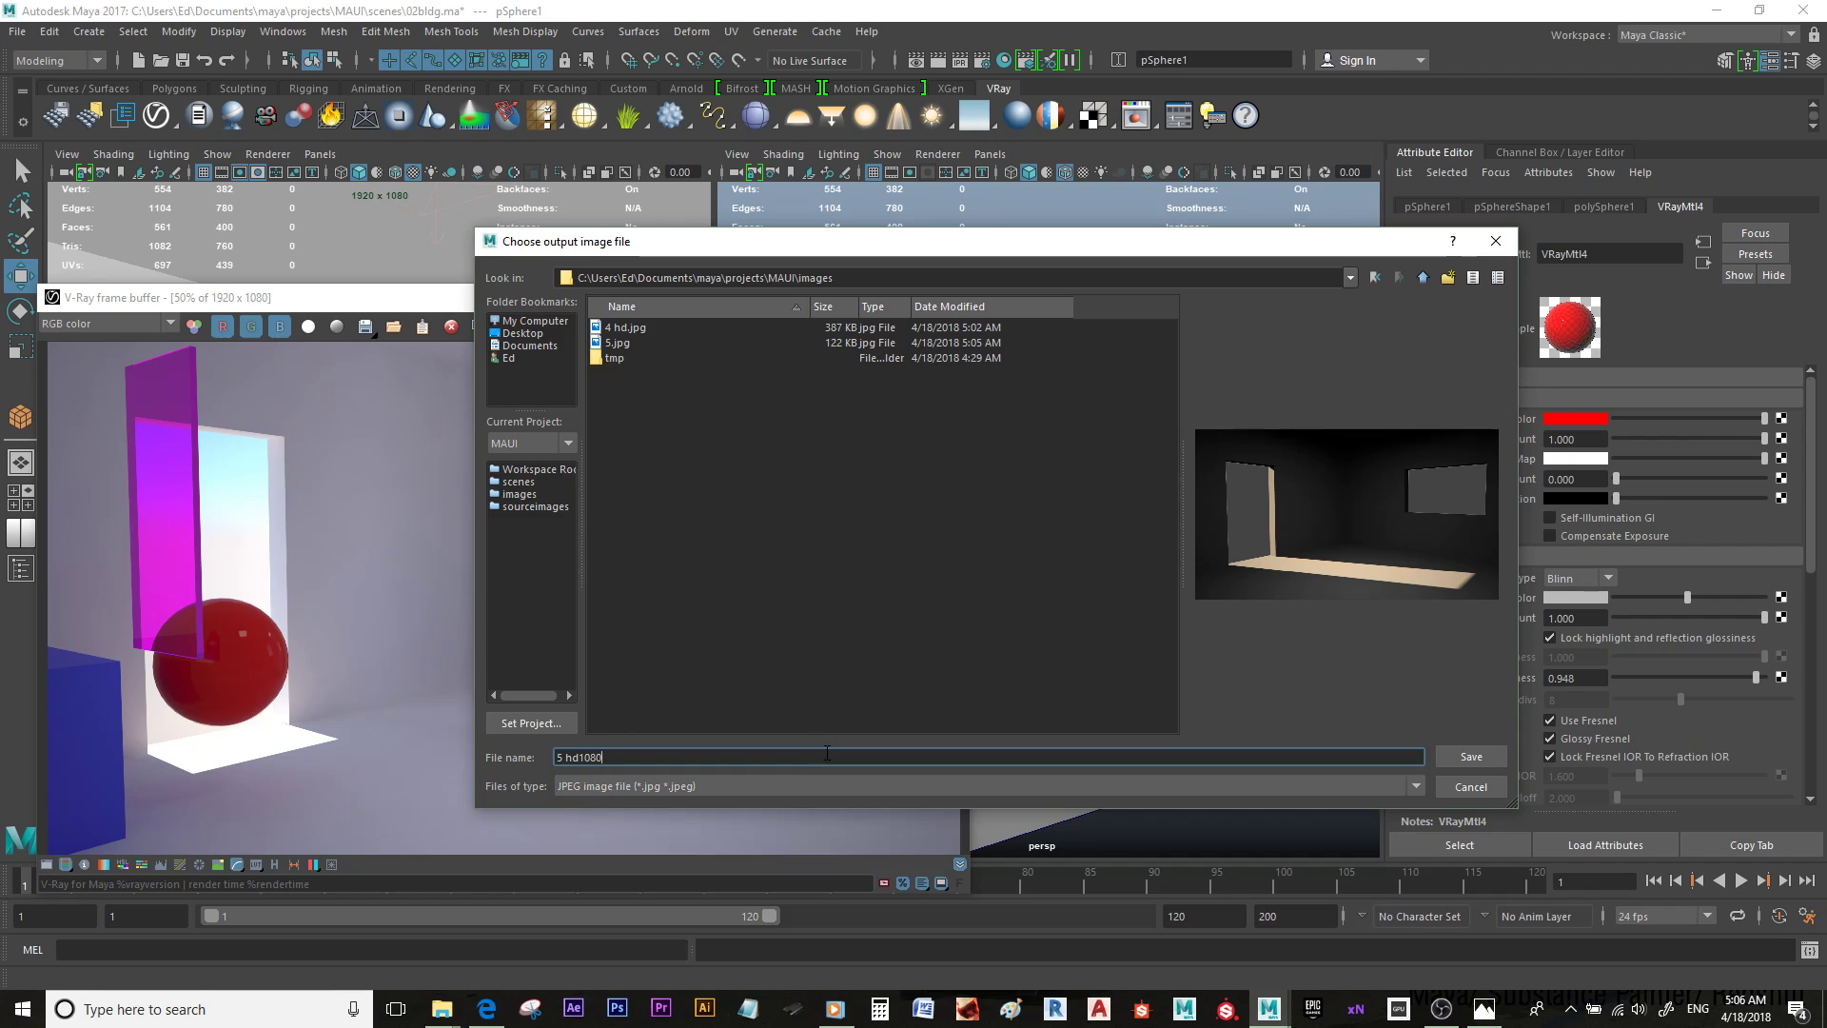
{"action": "type", "text": "hd1080"}
{"action": "key", "text": "Return"}
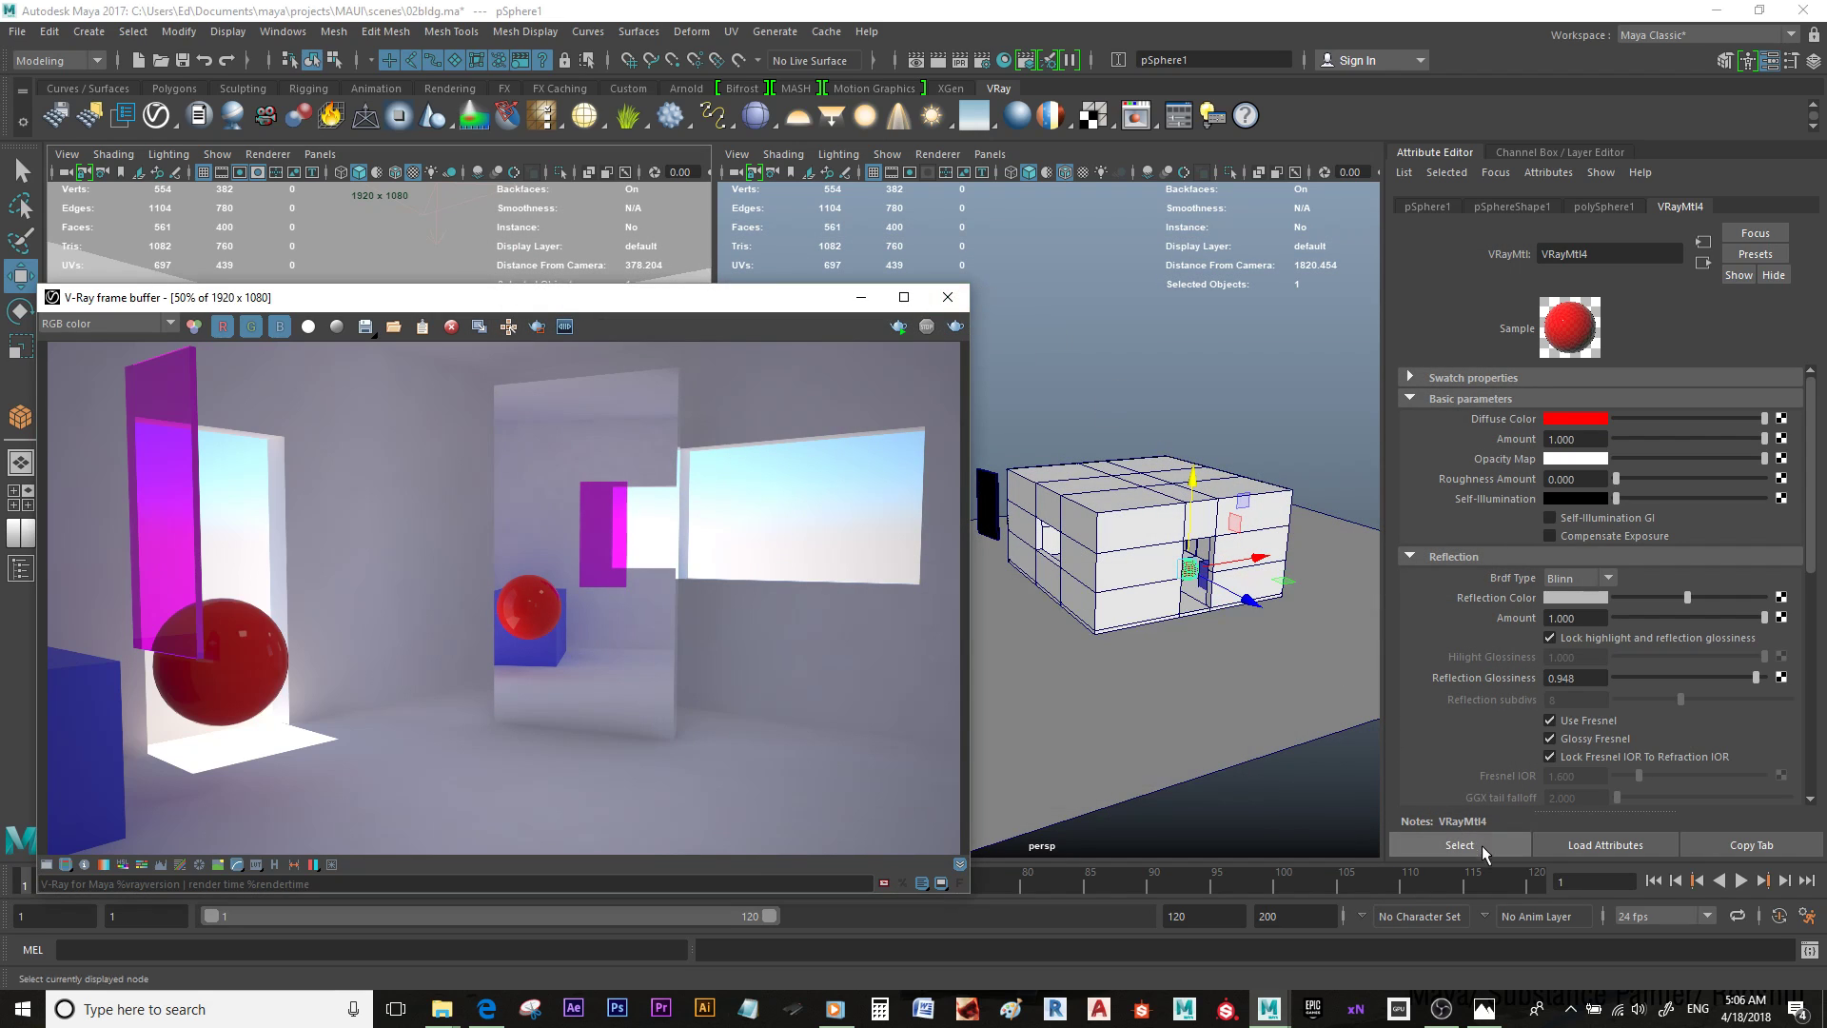
{"action": "left_click", "coordinate": [1441, 1009]}
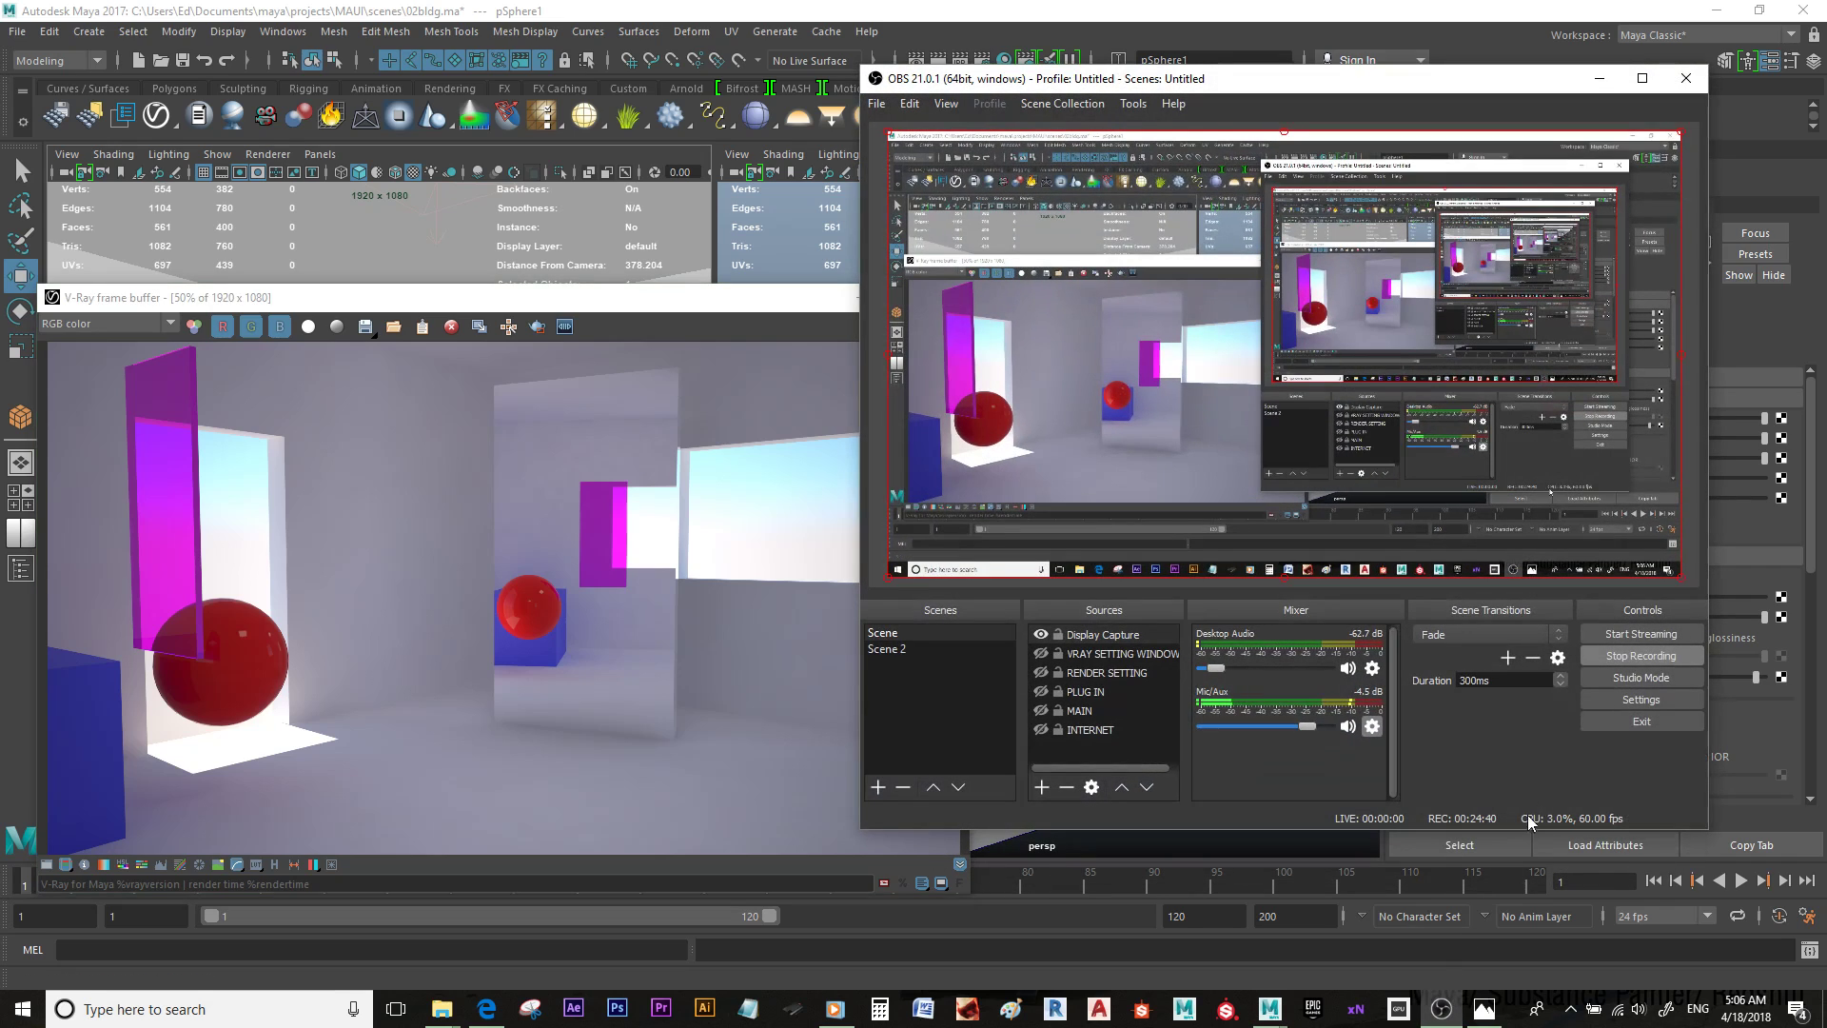